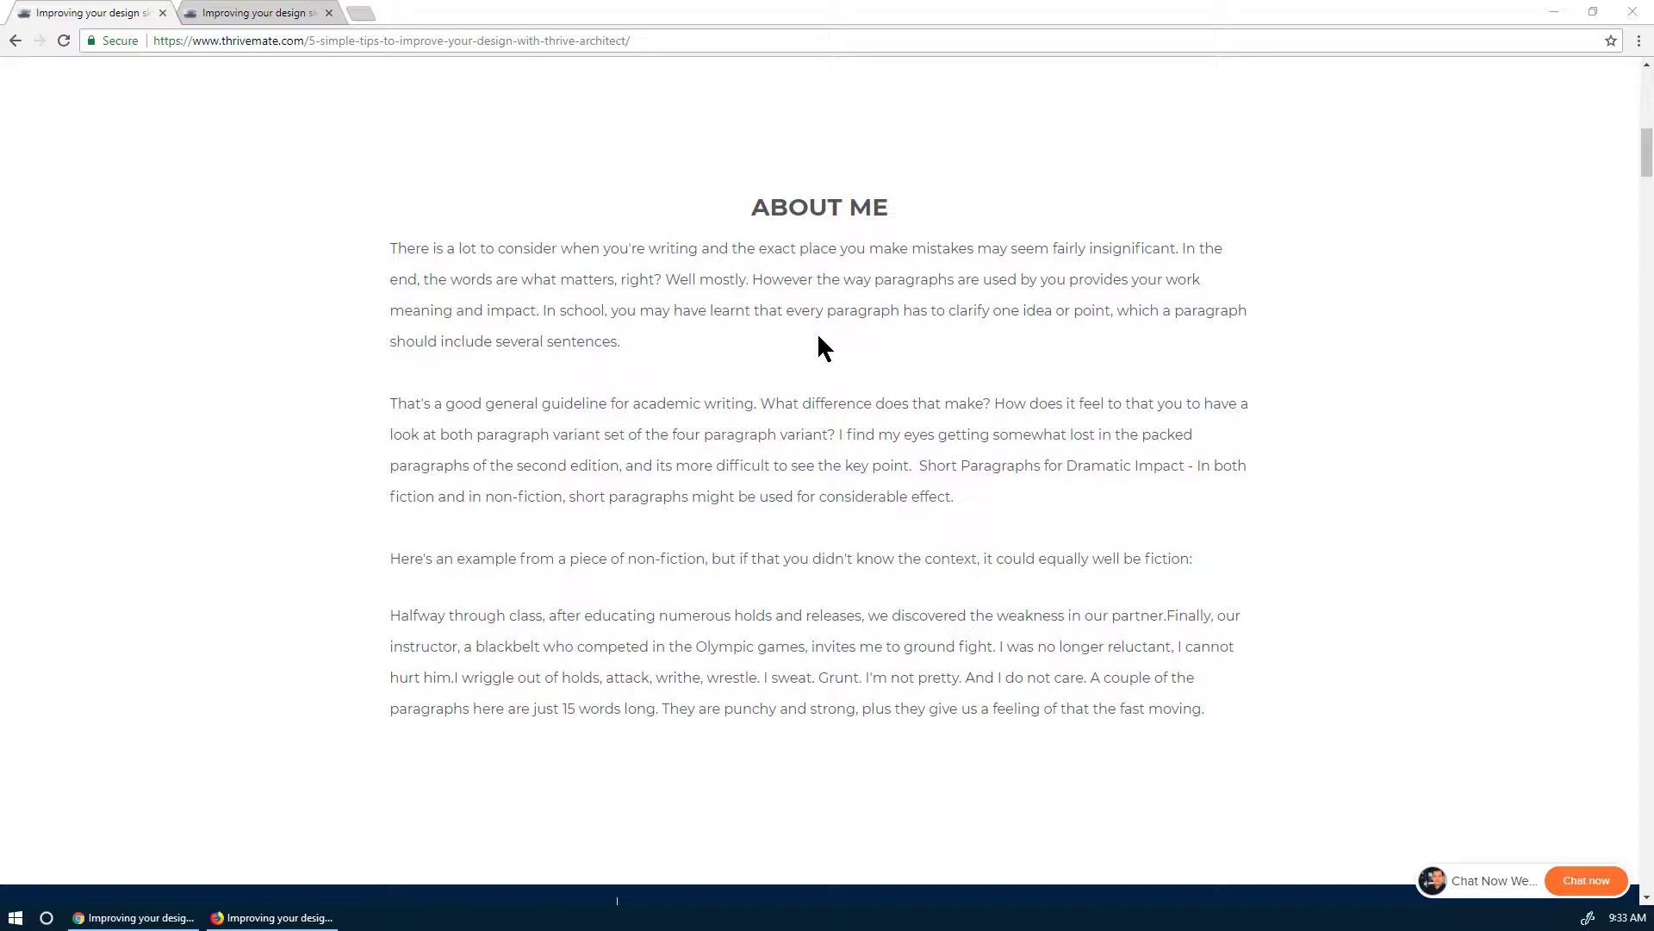
# - Compare the plain About Me text section with the finished "Helping Businesses with walls" design in the other copy of the page
pyautogui.click(276, 12)
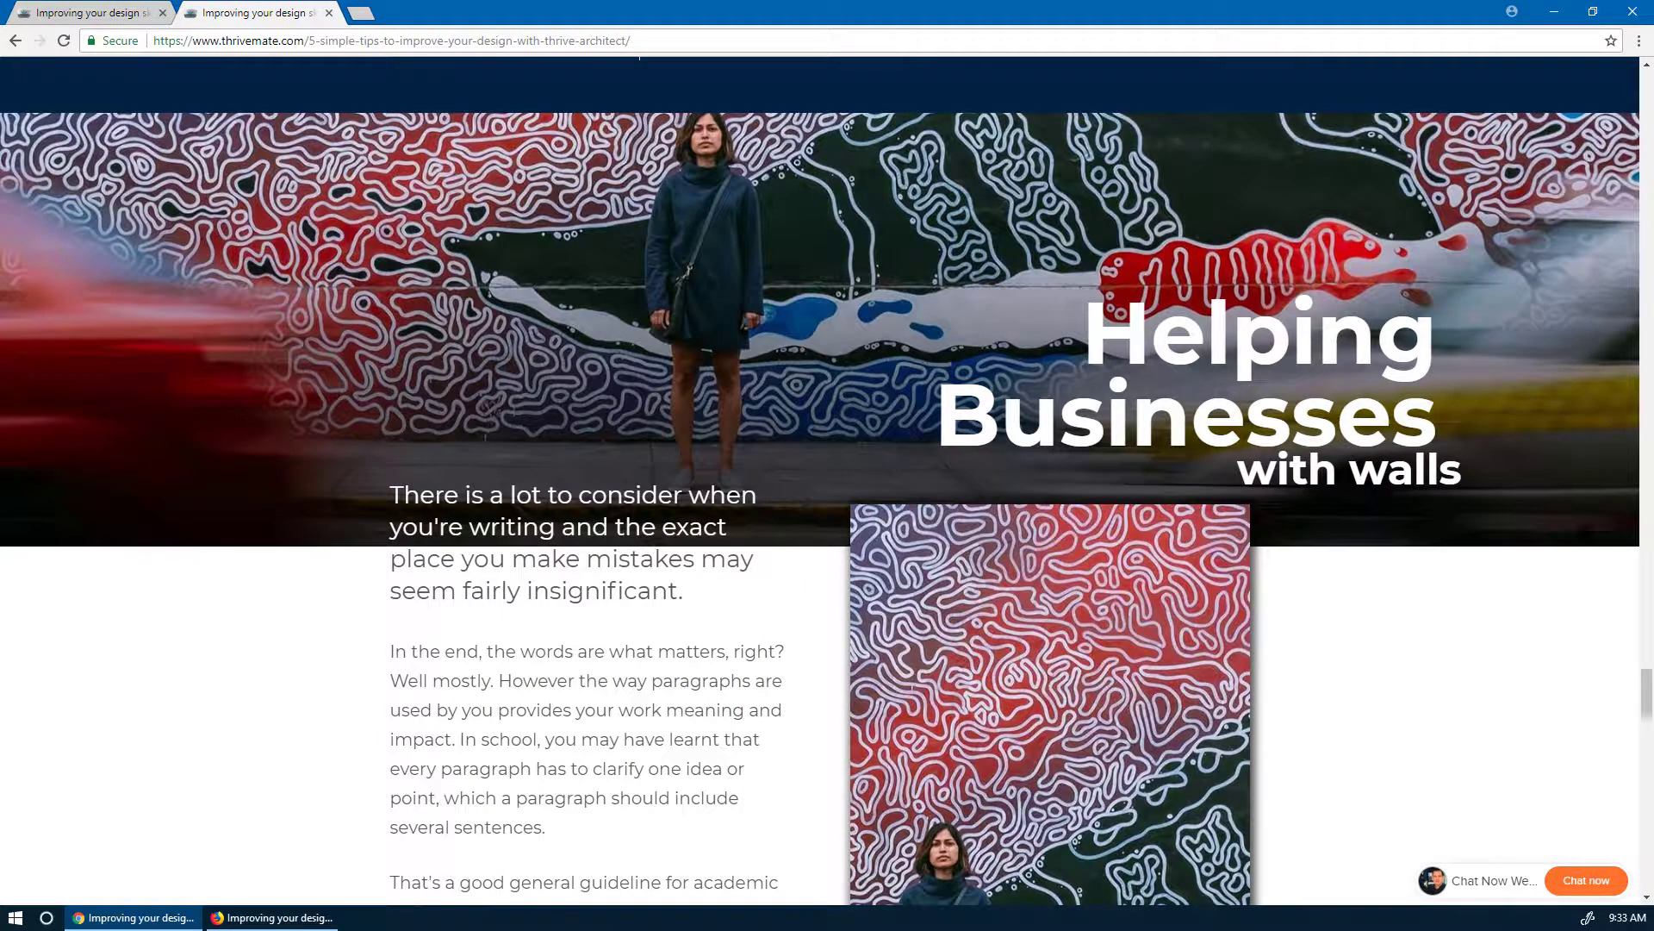
pyautogui.moveTo(1647, 706)
pyautogui.mouseDown()
pyautogui.moveTo(1648, 823)
pyautogui.moveTo(1640, 696)
pyautogui.moveTo(1641, 712)
pyautogui.mouseUp()
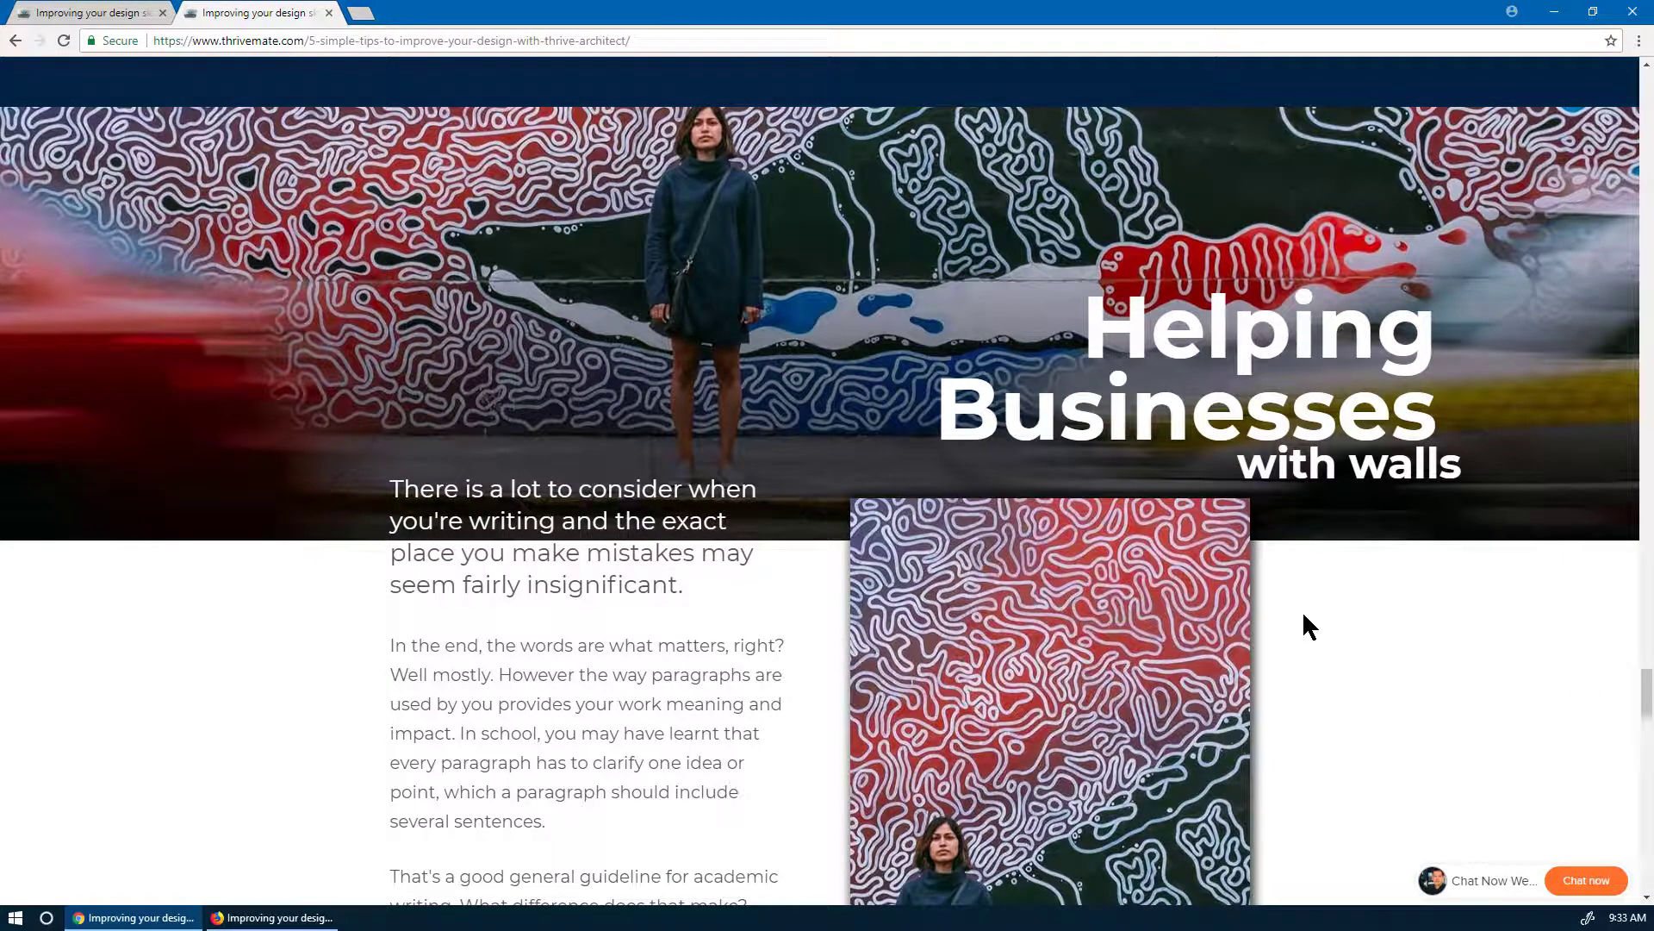
pyautogui.click(69, 19)
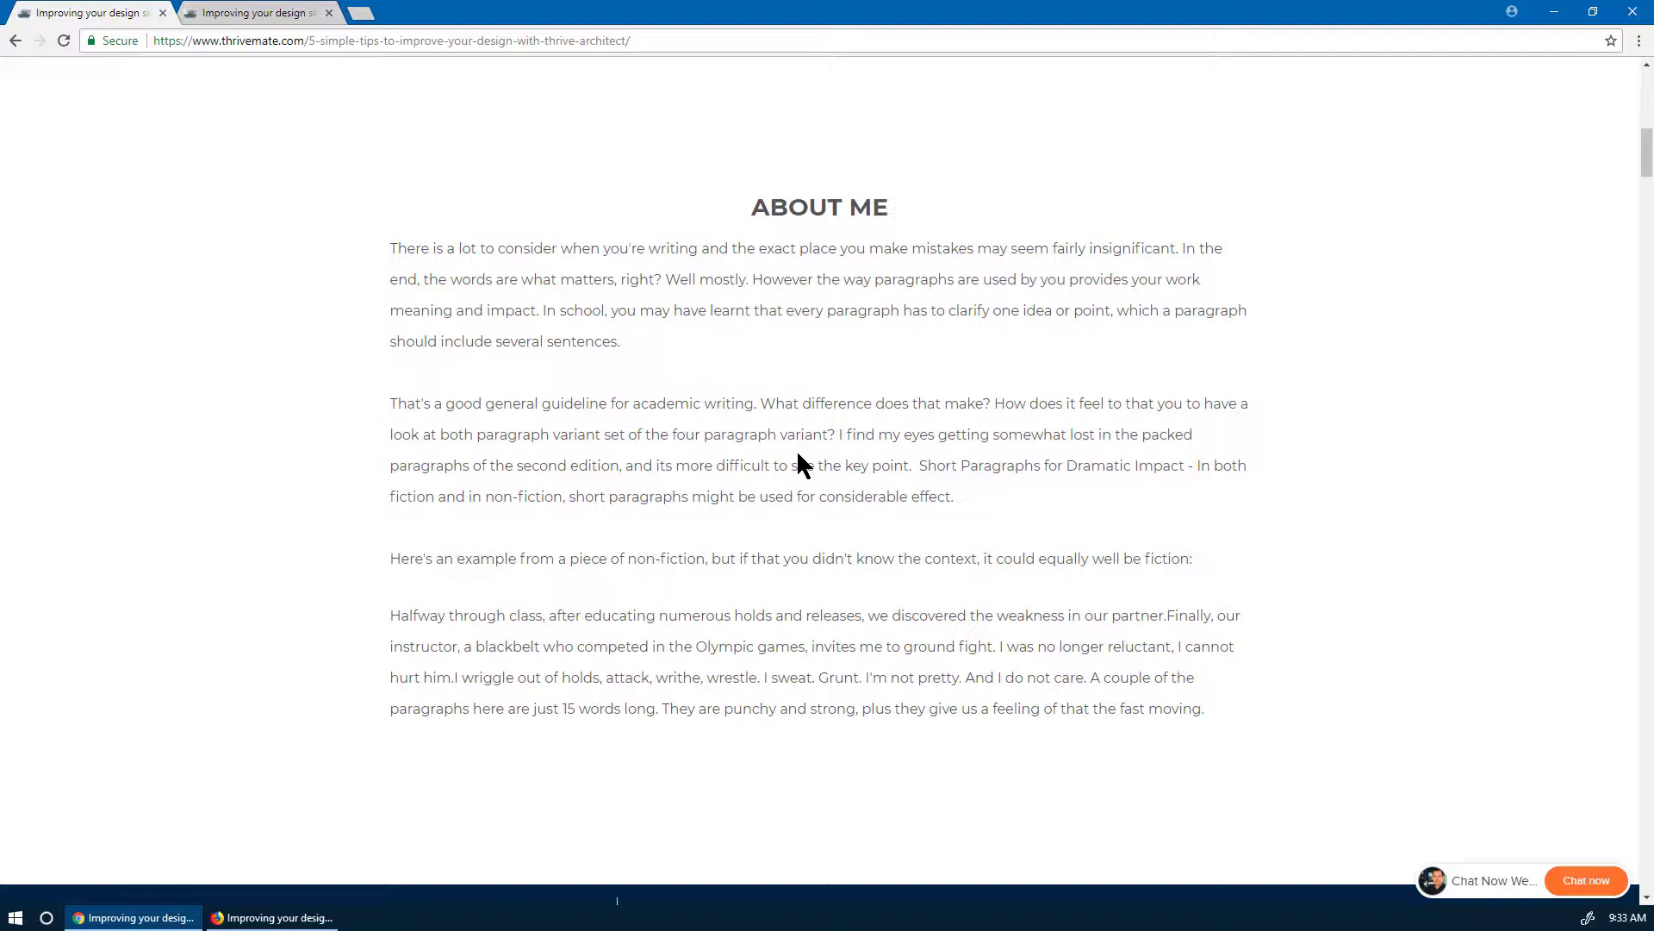
pyautogui.click(259, 12)
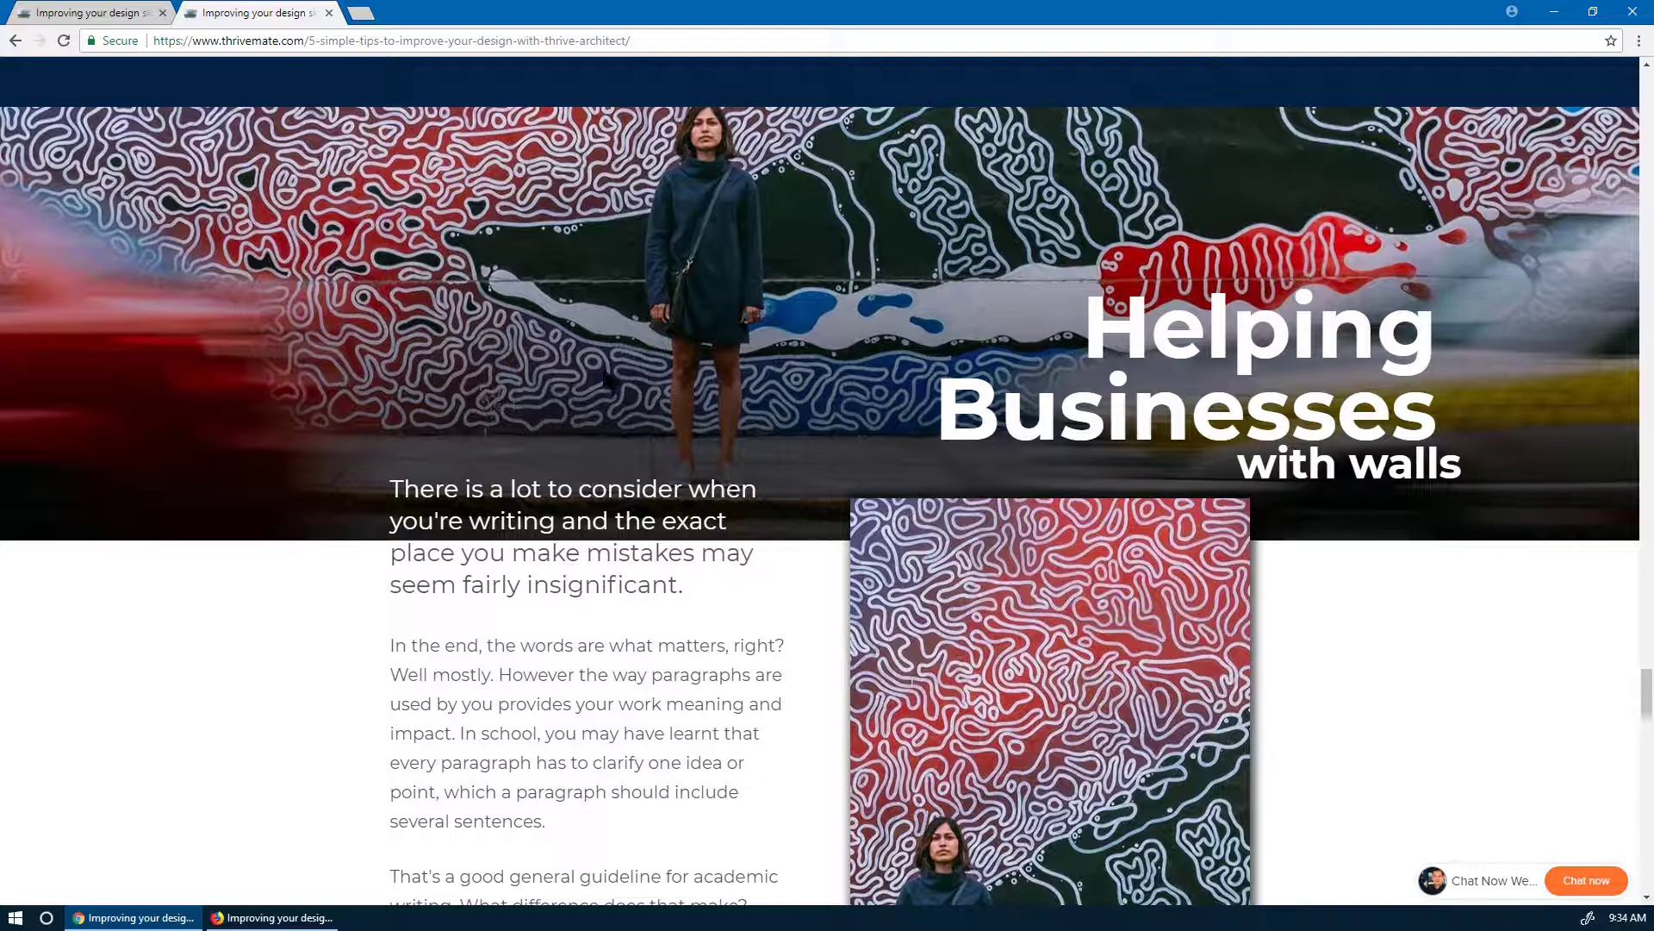
pyautogui.click(86, 13)
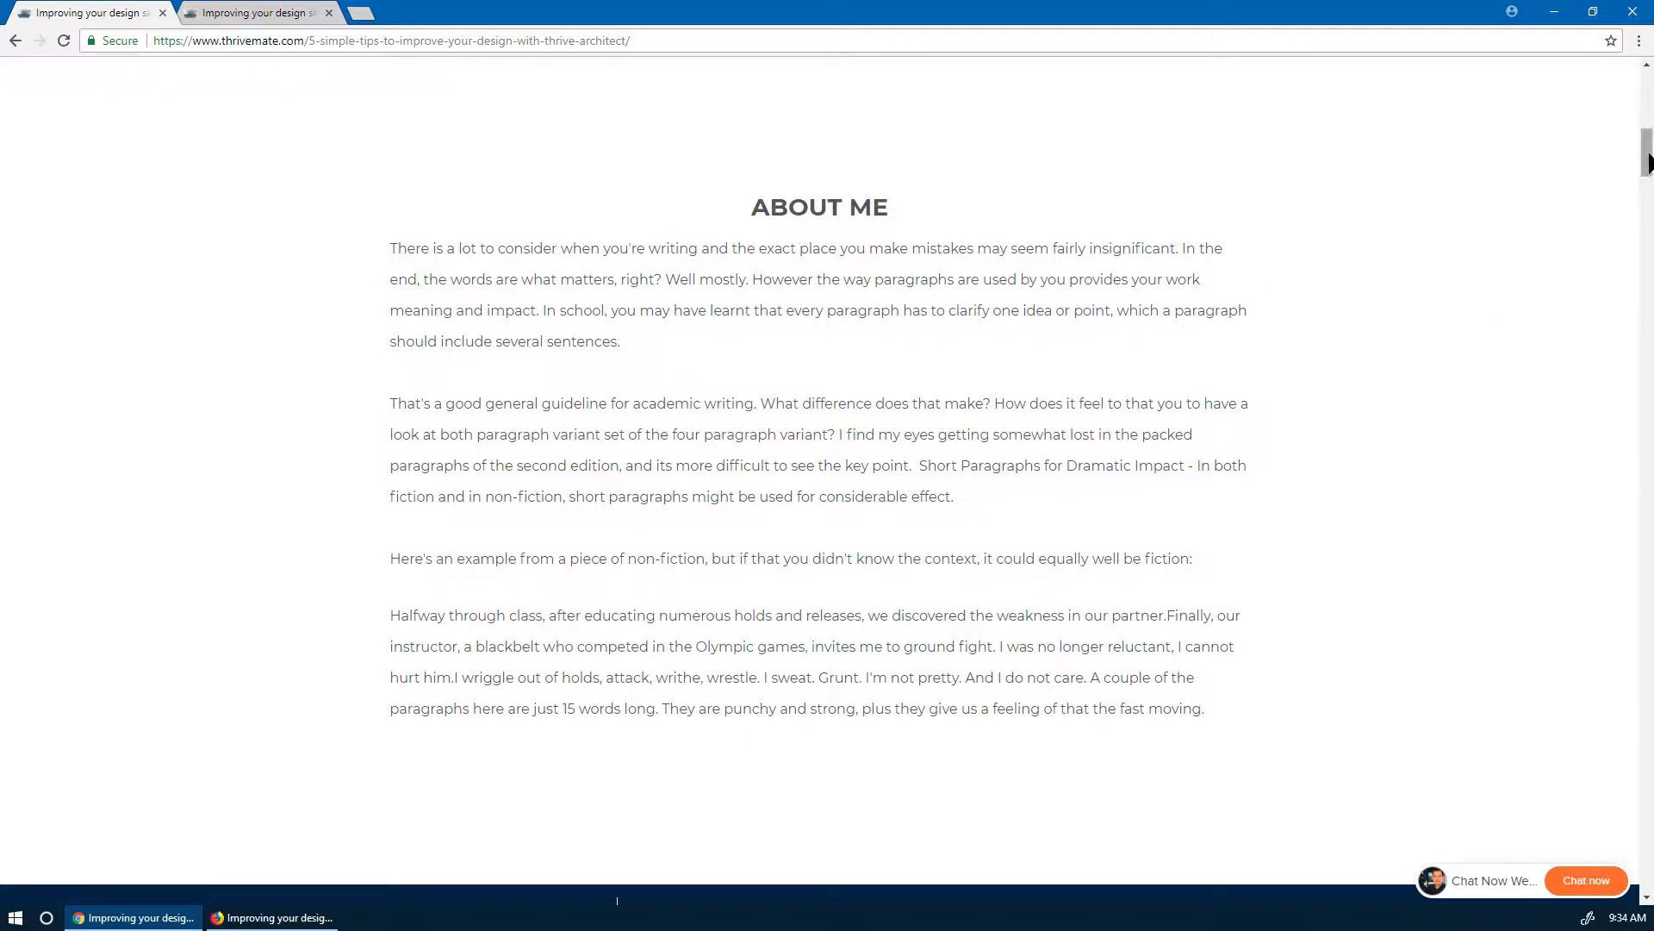
# - Go to tip 1, "Limit the amount of words per line and per paragraphs", and view its two-column About Me example
pyautogui.scroll(-6, 1390, 250)
pyautogui.scroll(-2, 1106, 332)
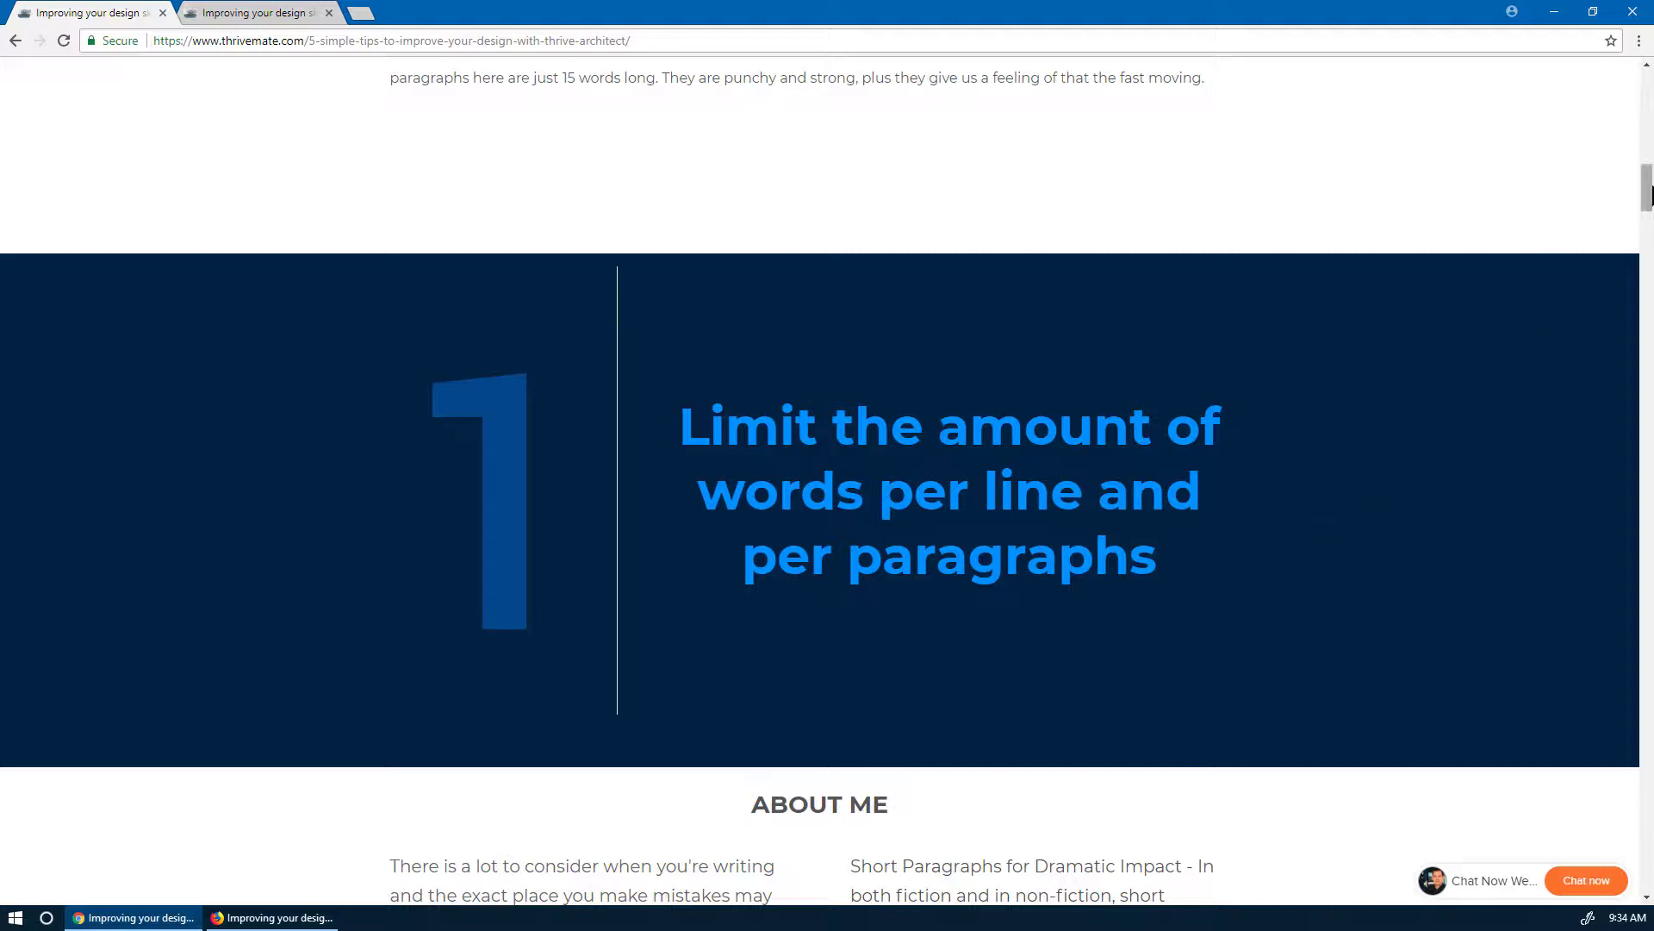
pyautogui.moveTo(1647, 189); pyautogui.dragTo(1647, 231)
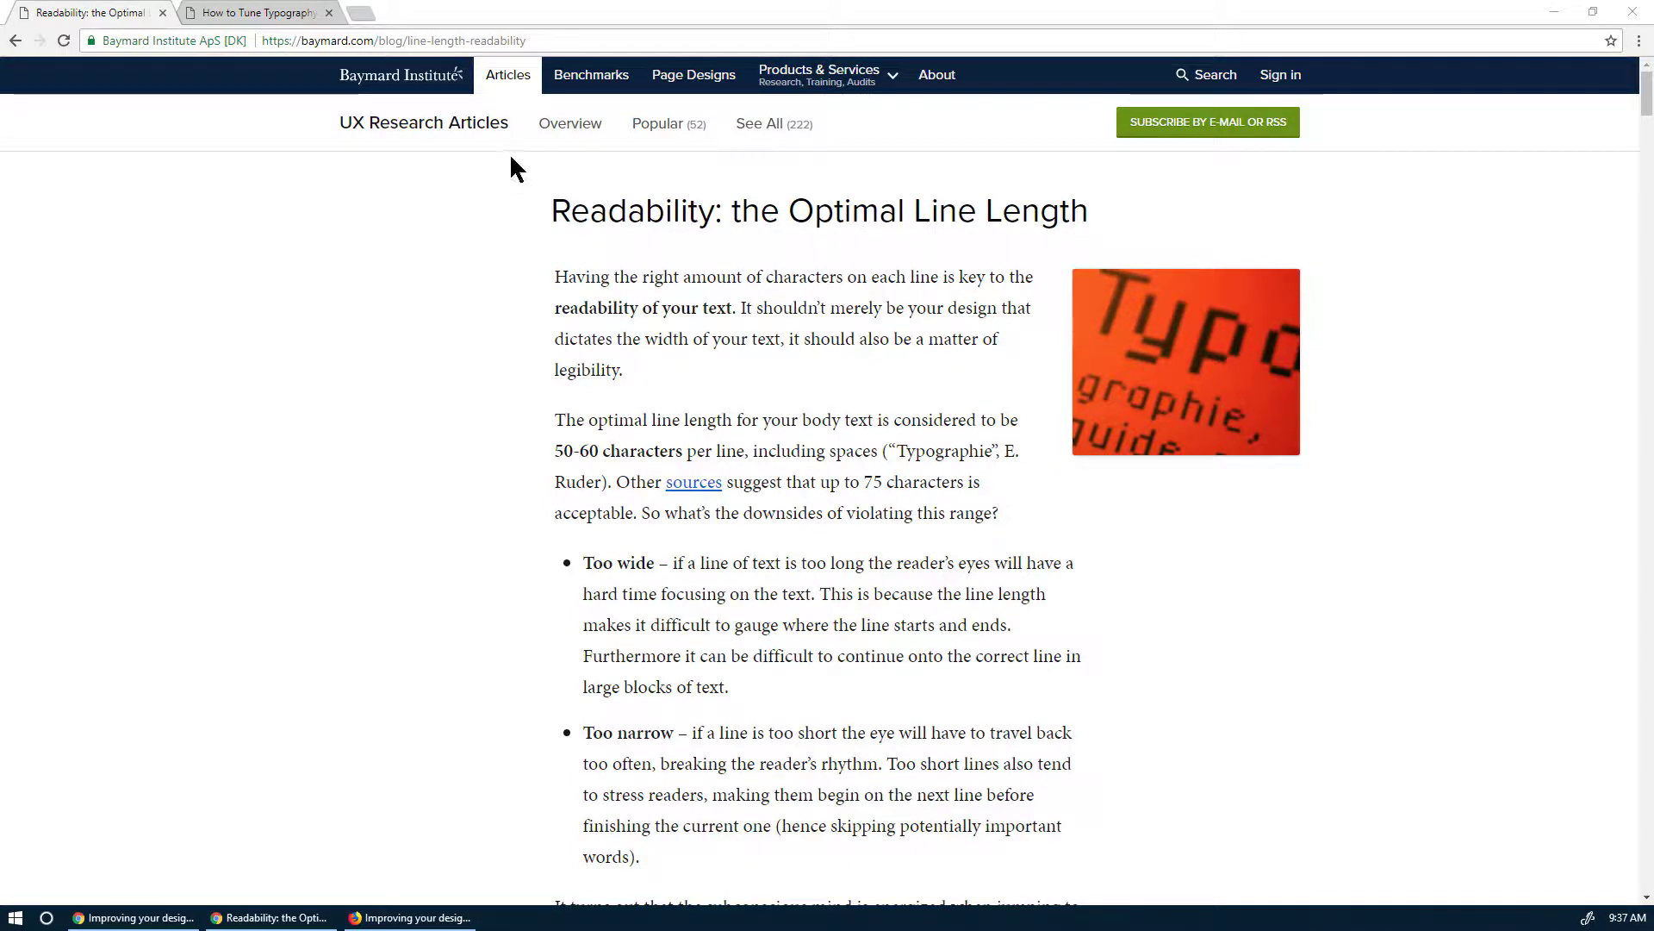
# - Skim the "How to Tune Typography Based on Characters Per Line" article and its CPL formulas, and close the reference articles' window
pyautogui.click(215, 12)
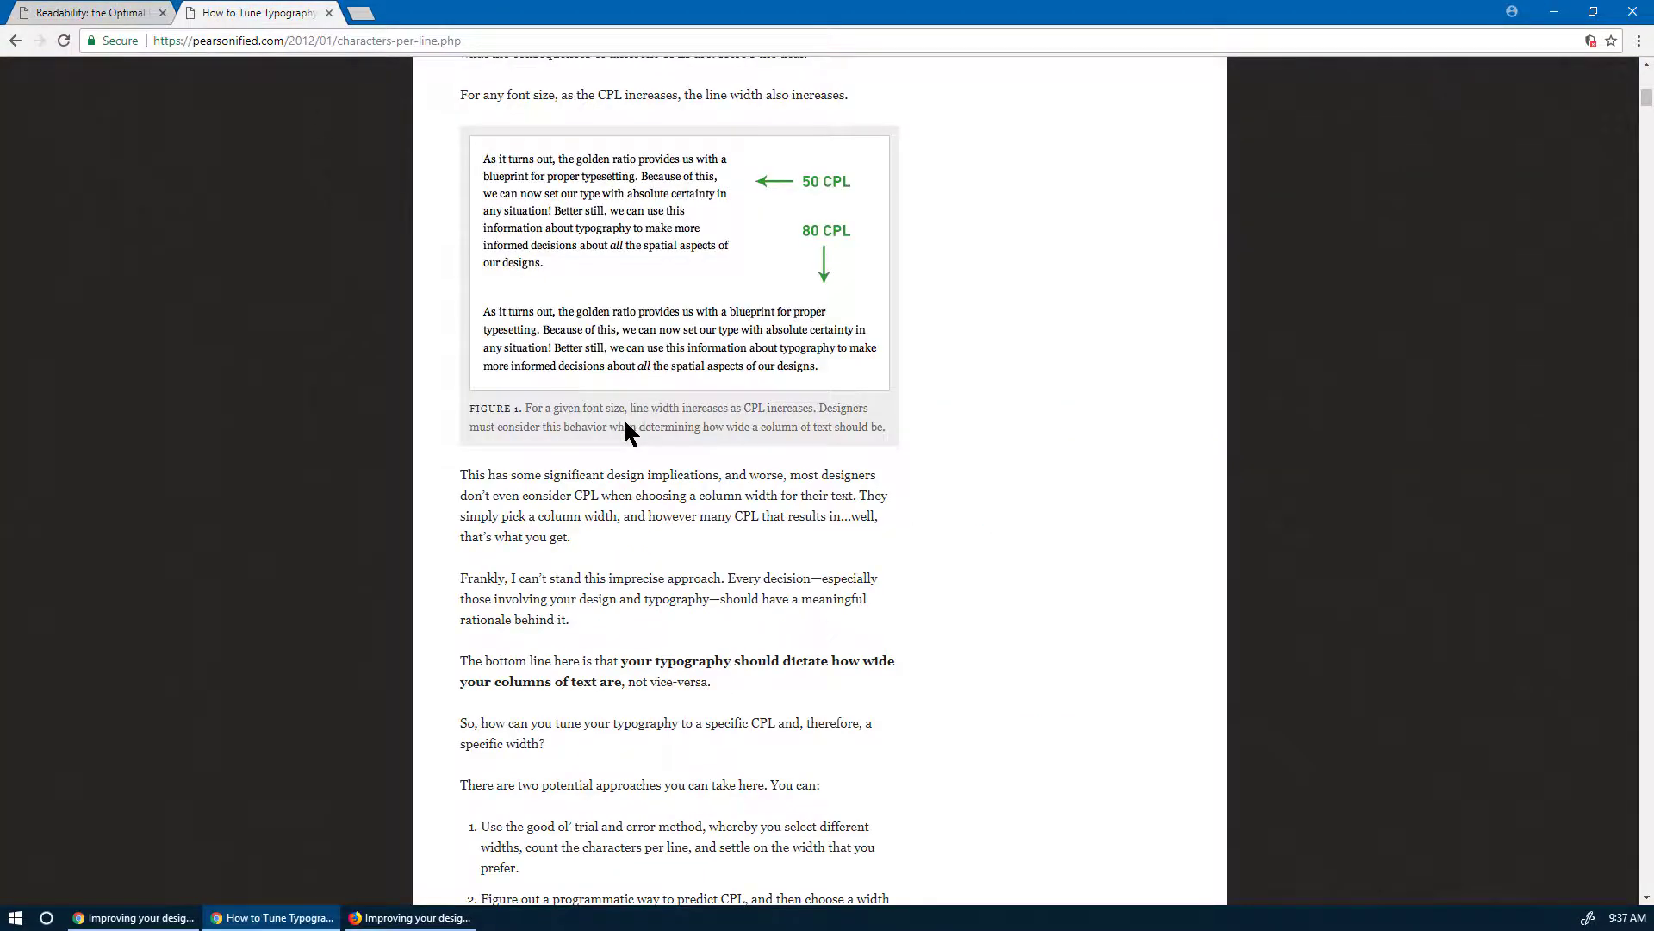
pyautogui.scroll(10, 623, 417)
pyautogui.scroll(-15, 617, 490)
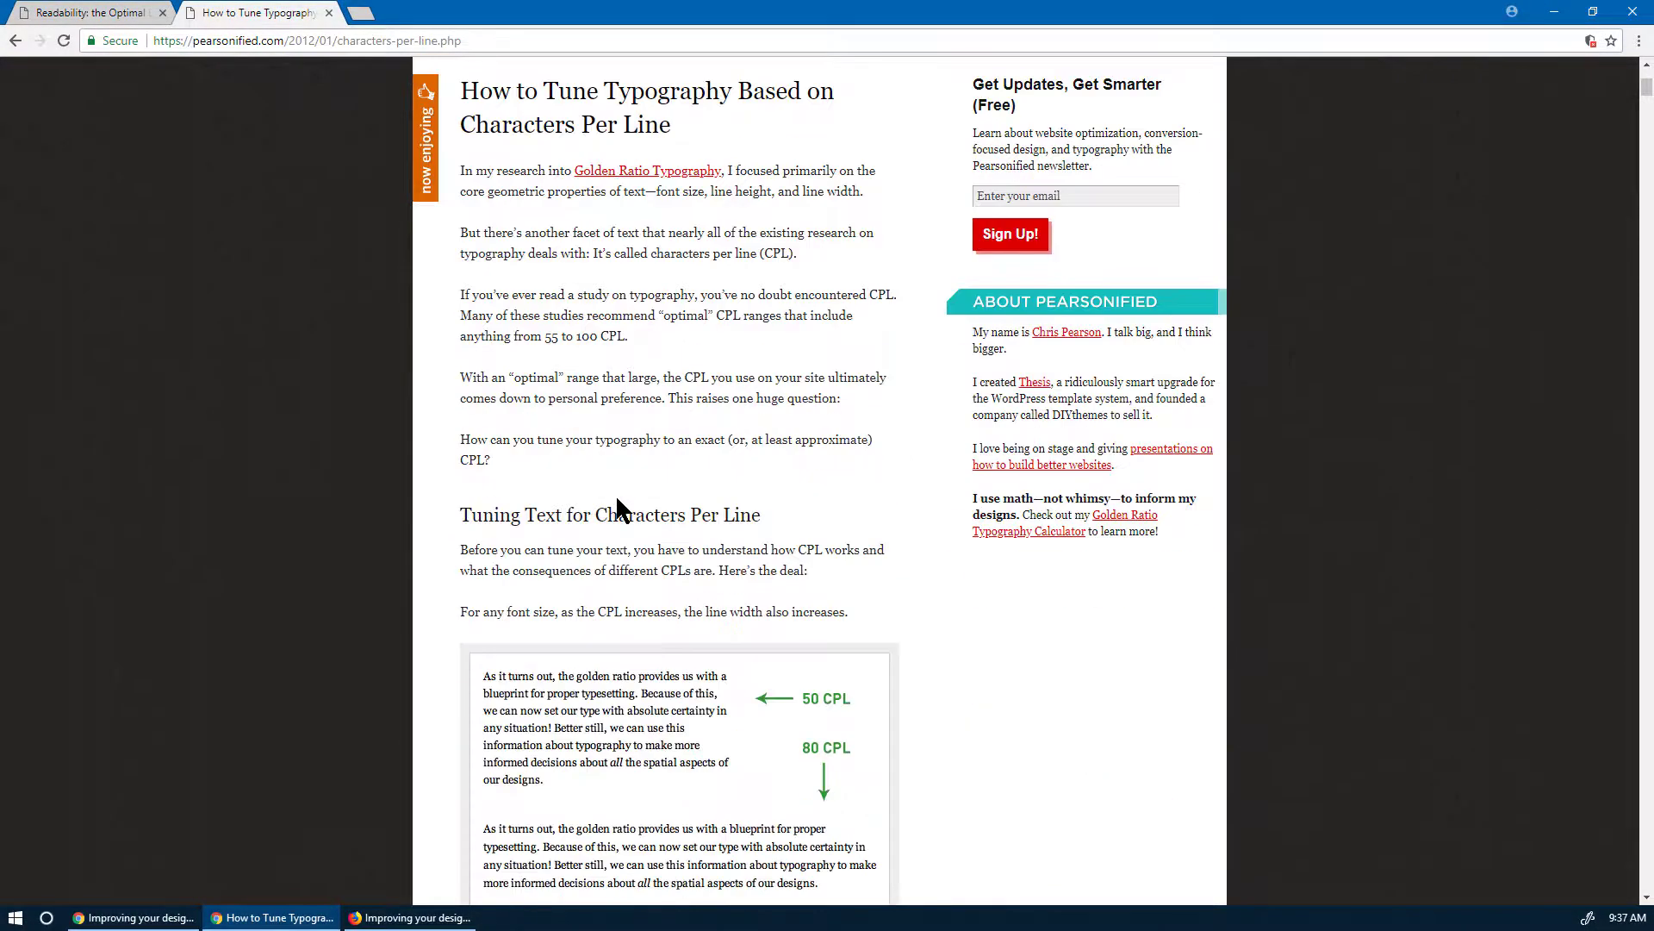
pyautogui.scroll(-6, 636, 556)
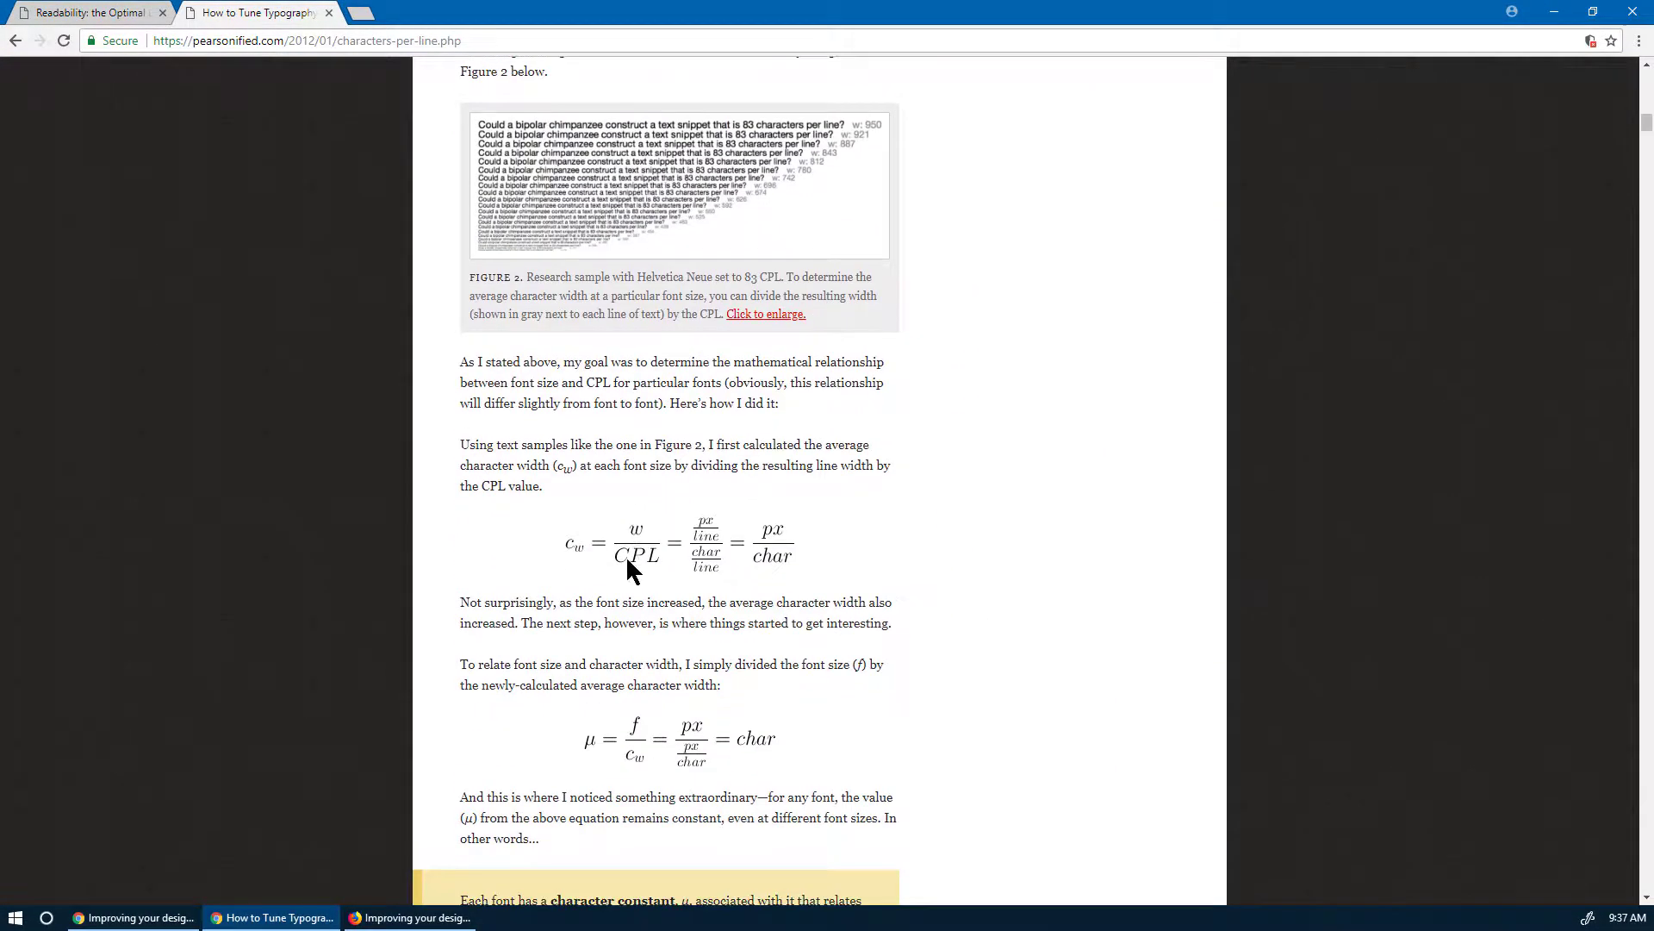
pyautogui.scroll(-7, 692, 620)
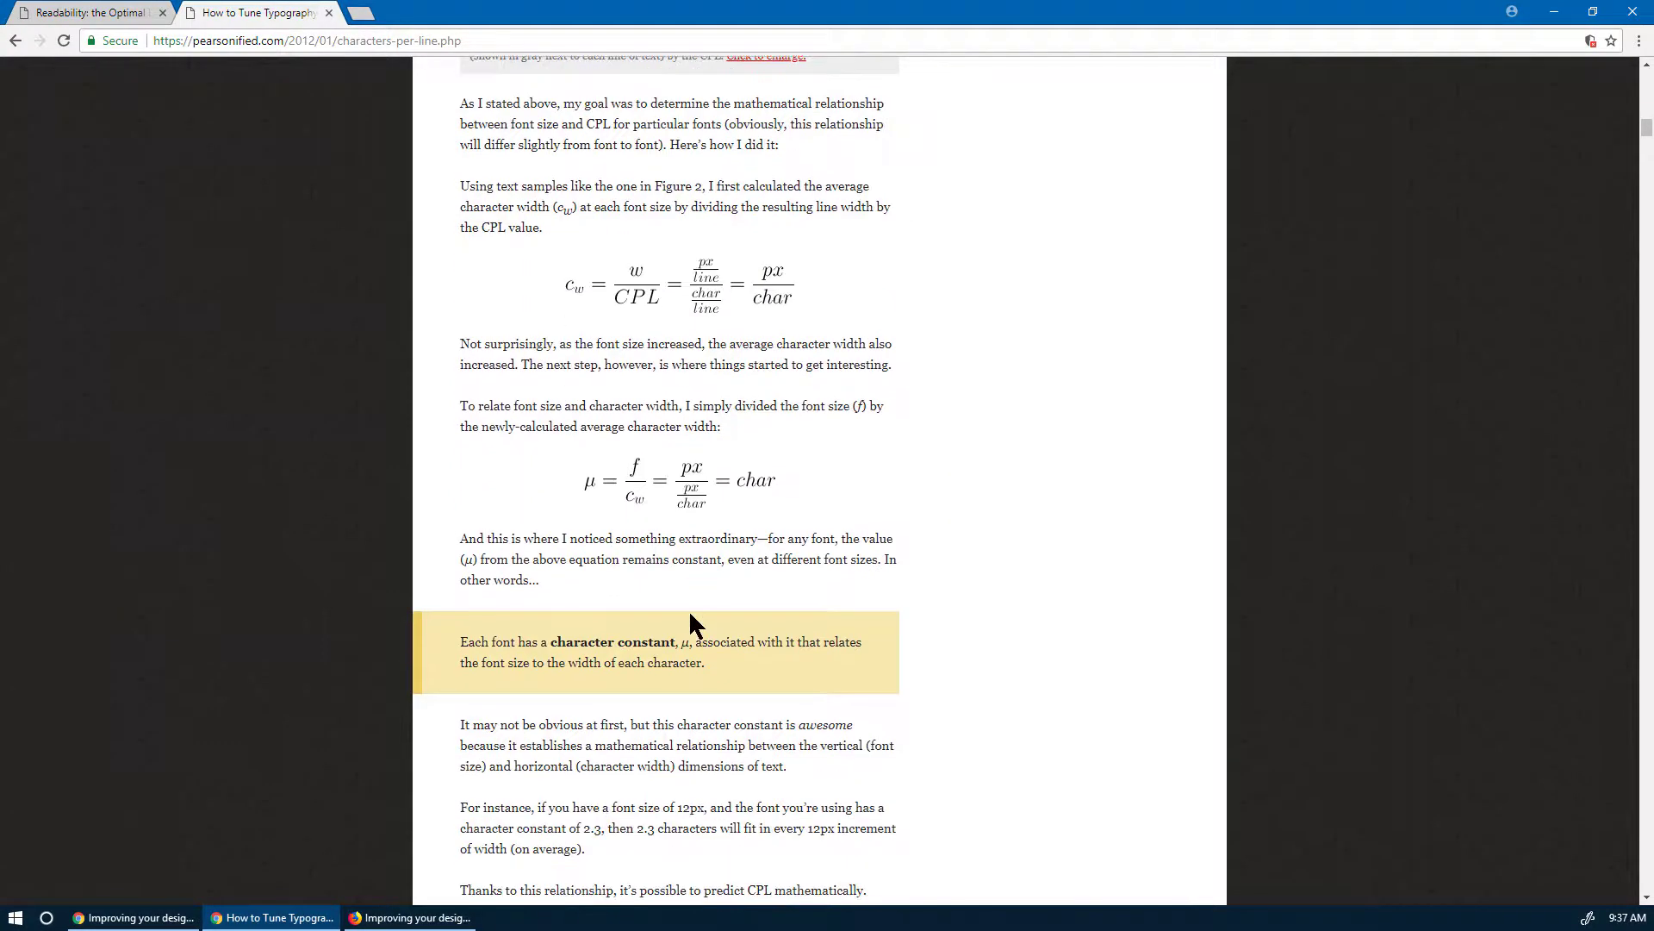
pyautogui.scroll(-2, 689, 608)
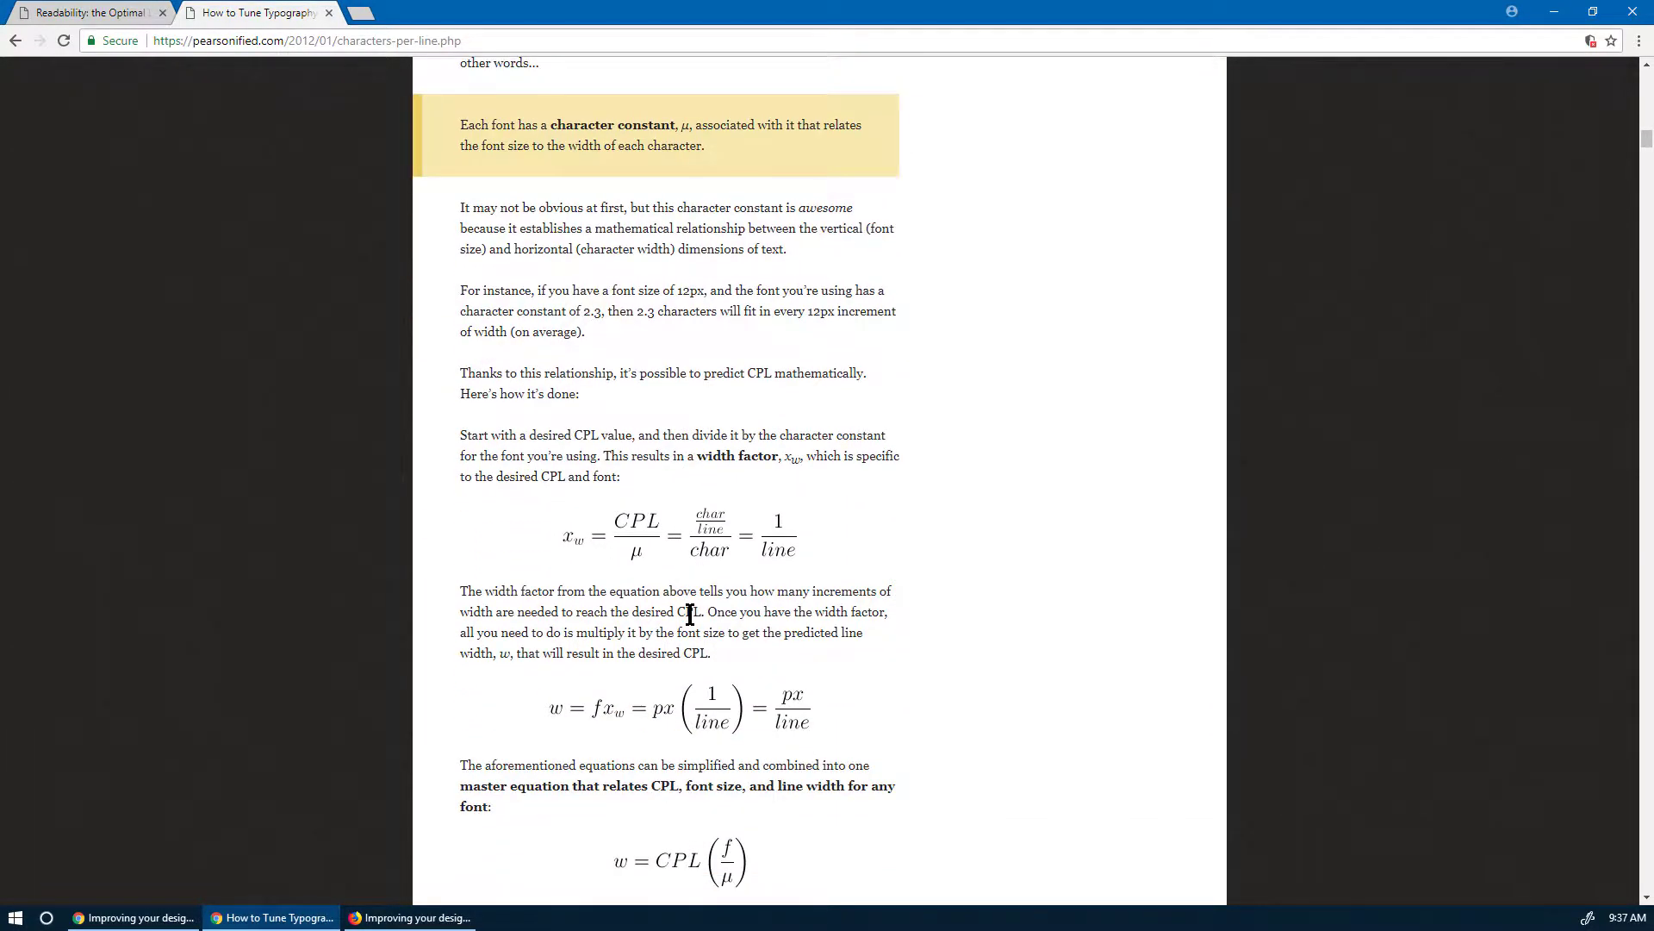
pyautogui.click(1633, 11)
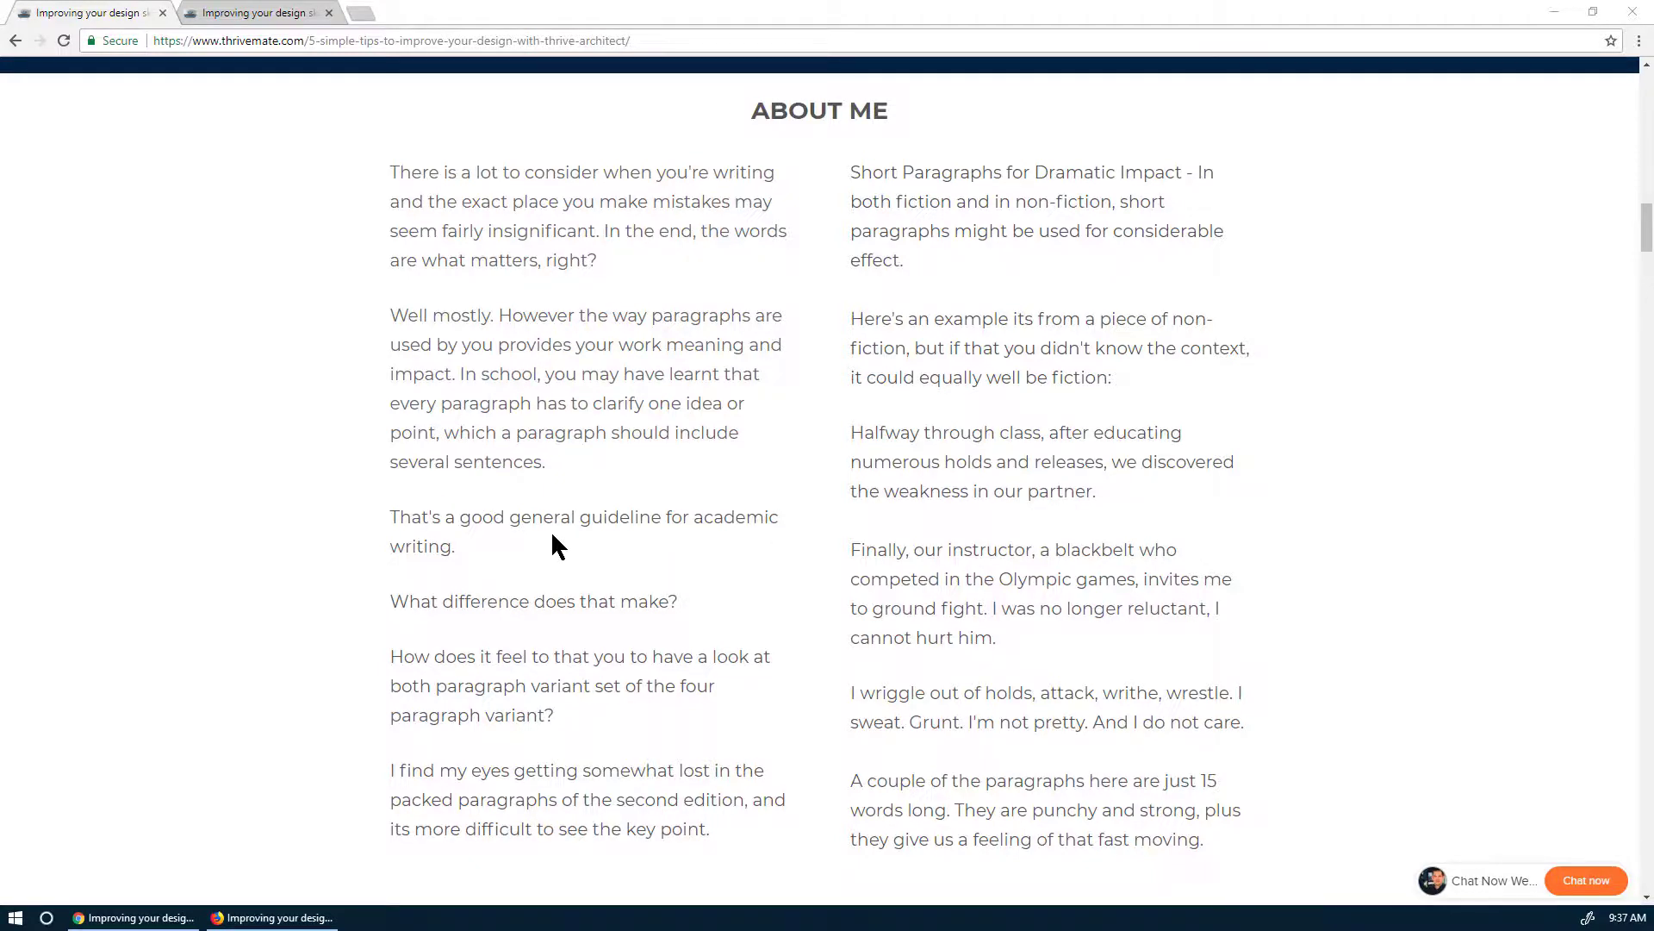
# - Compare the full-width About Me text with the two-column version under tip 1 for line length and paragraph size
pyautogui.scroll(-1, 552, 534)
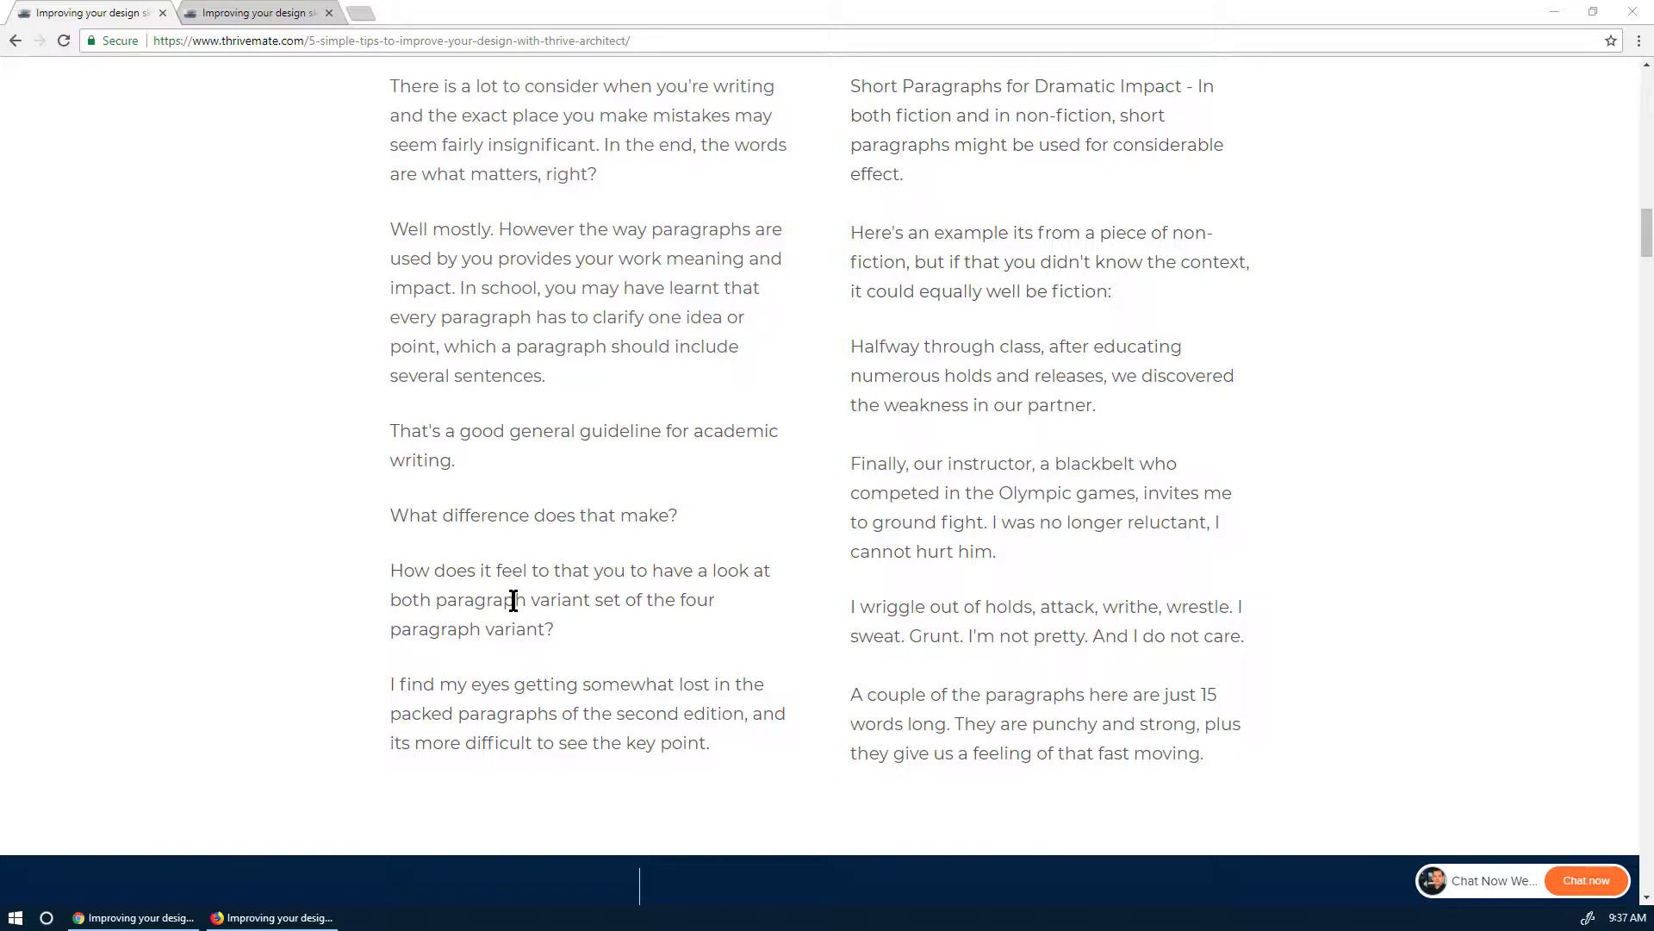
pyautogui.scroll(8, 506, 561)
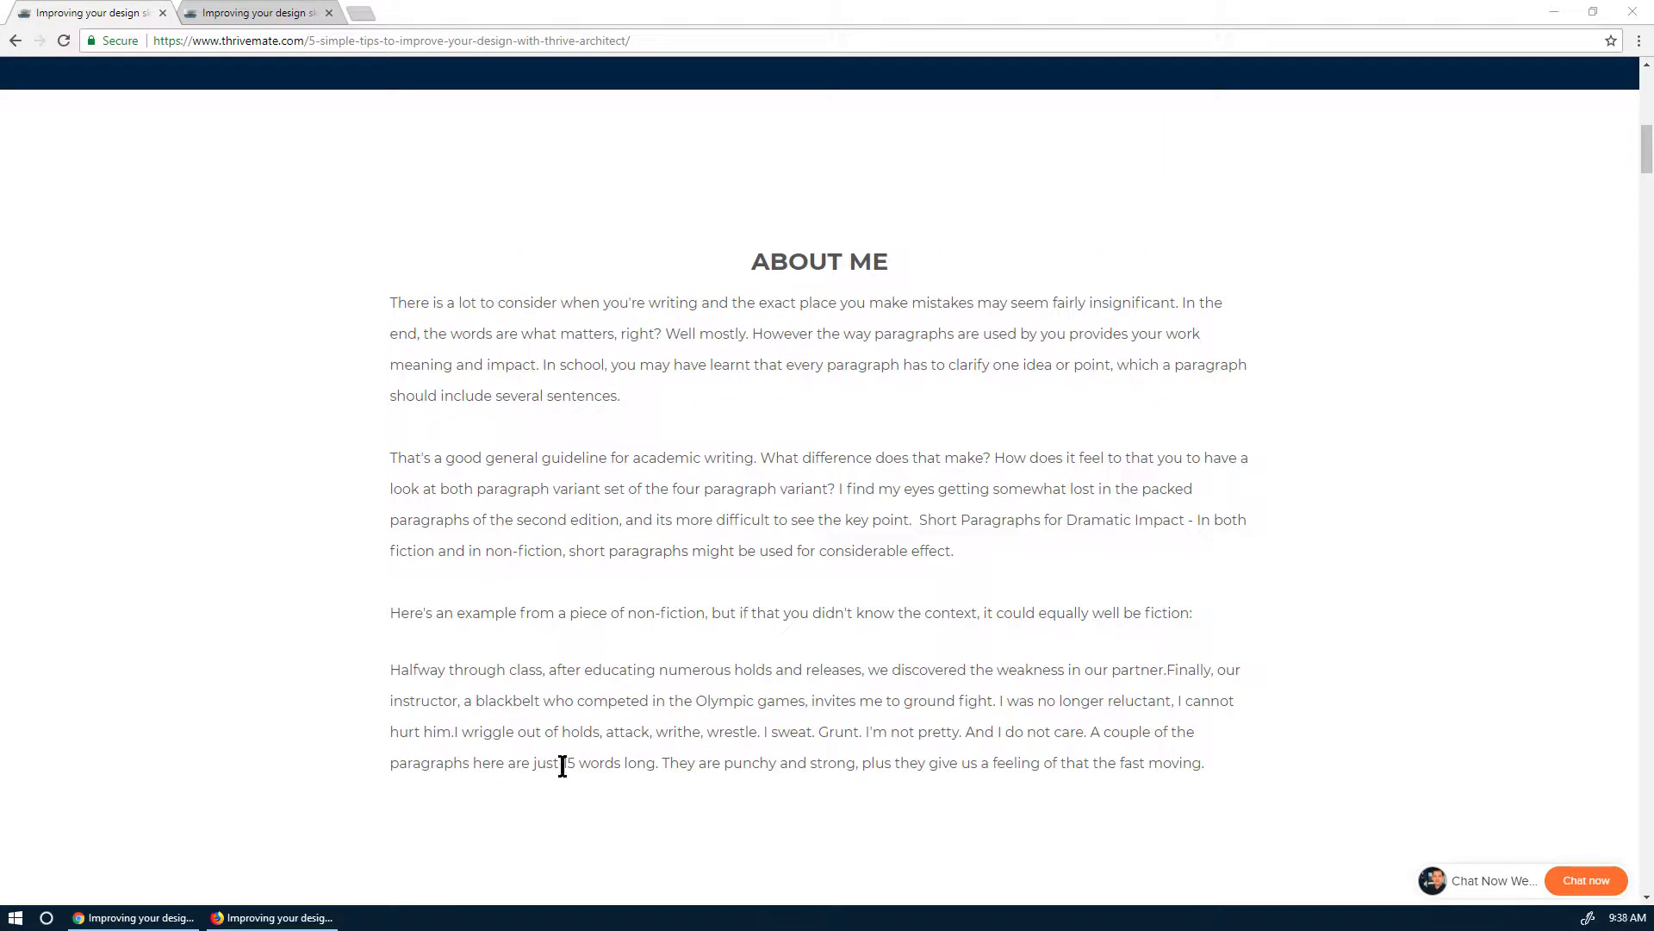
pyautogui.scroll(-6, 562, 763)
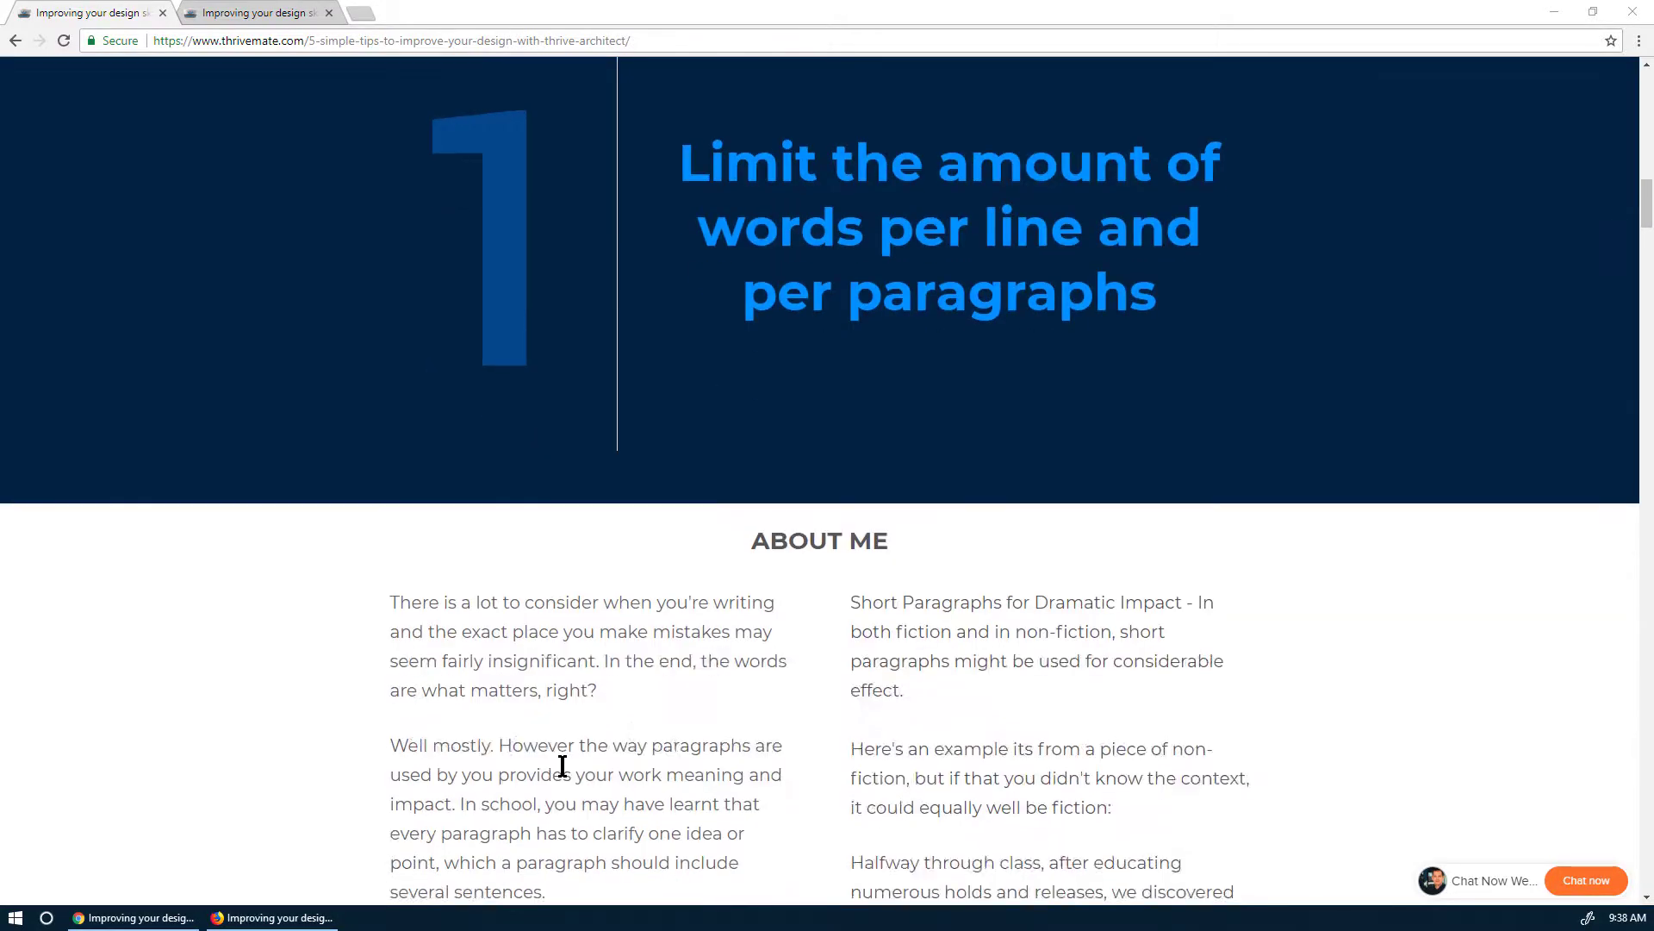
pyautogui.scroll(-4, 561, 765)
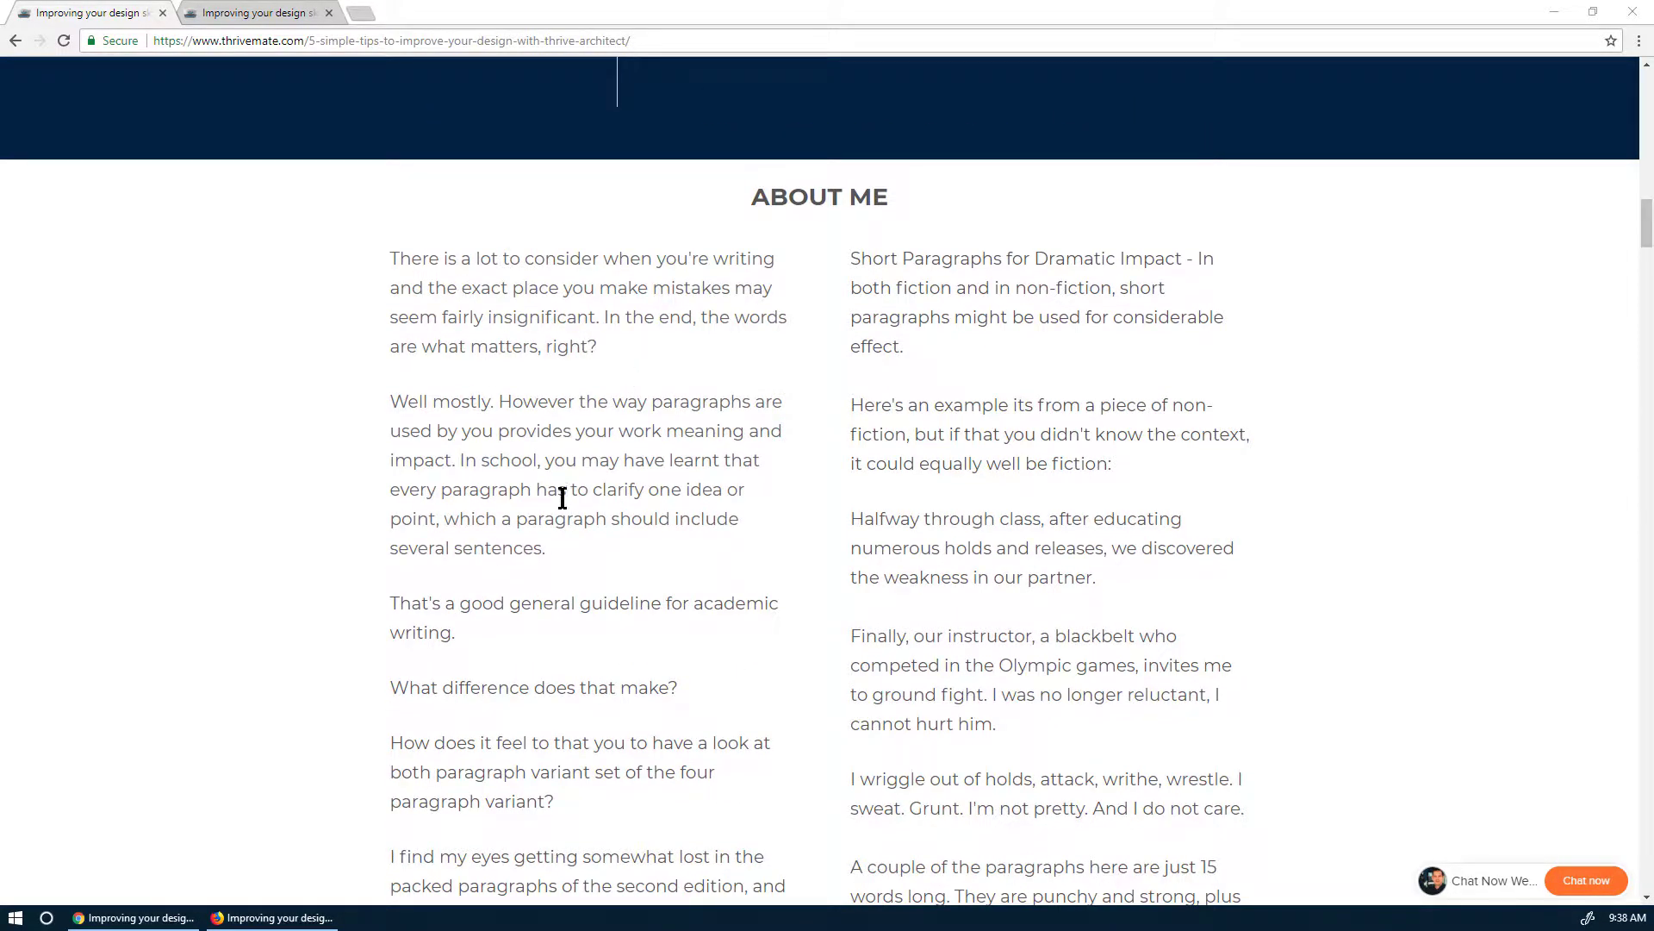
pyautogui.scroll(-2, 705, 379)
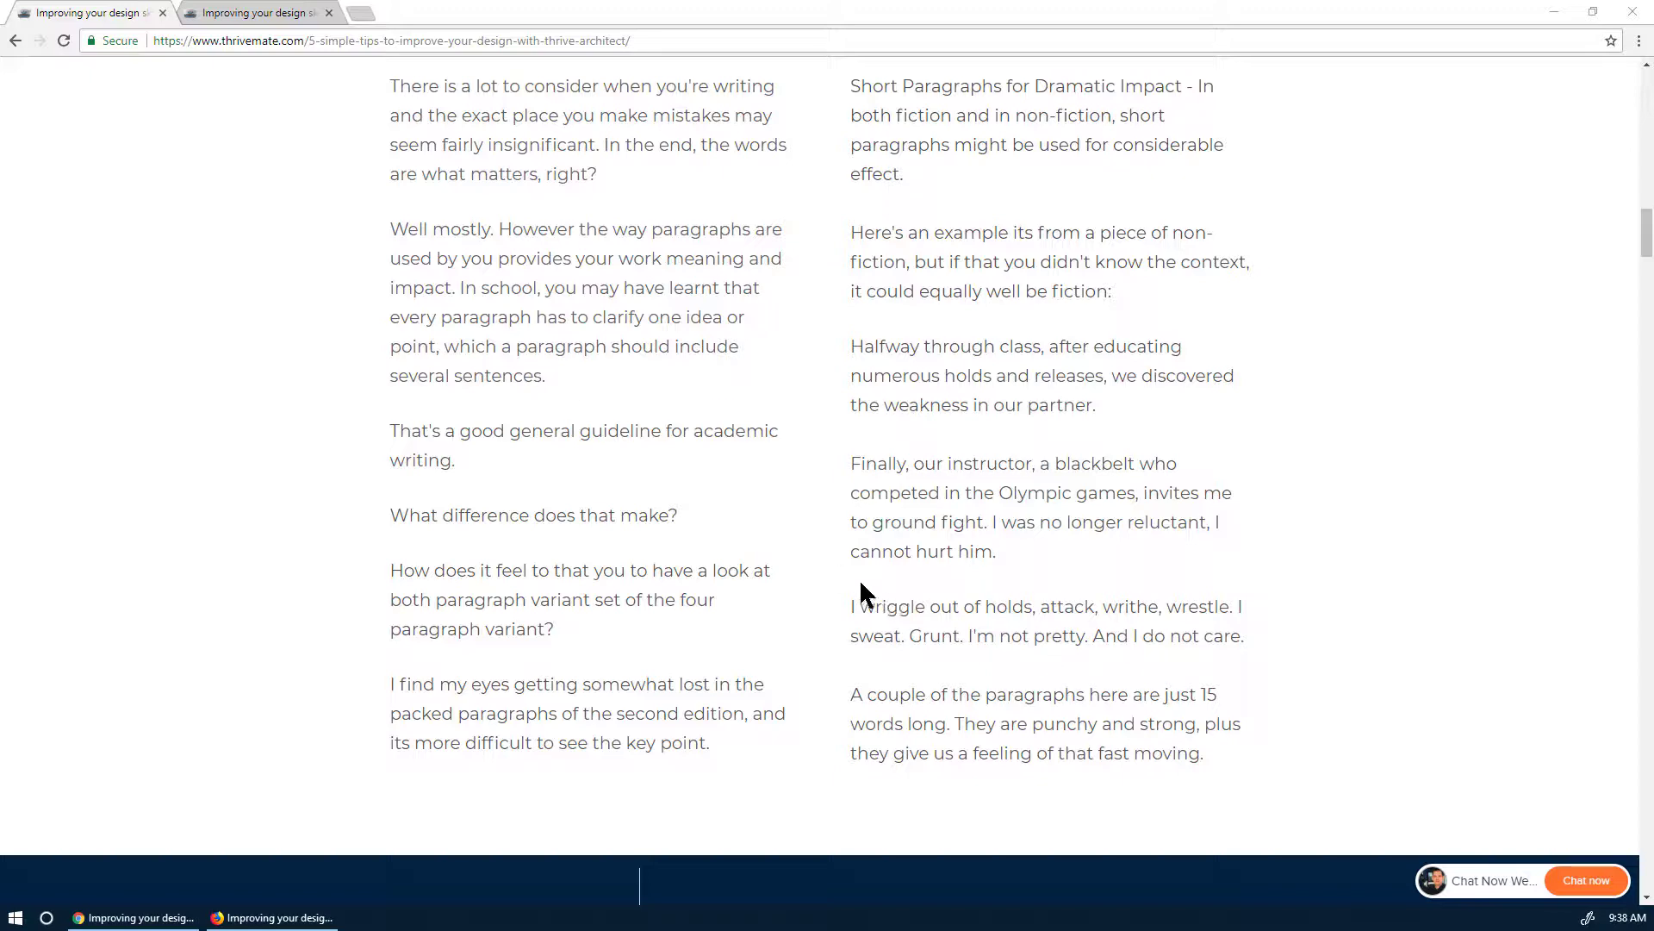
pyautogui.scroll(15, 866, 594)
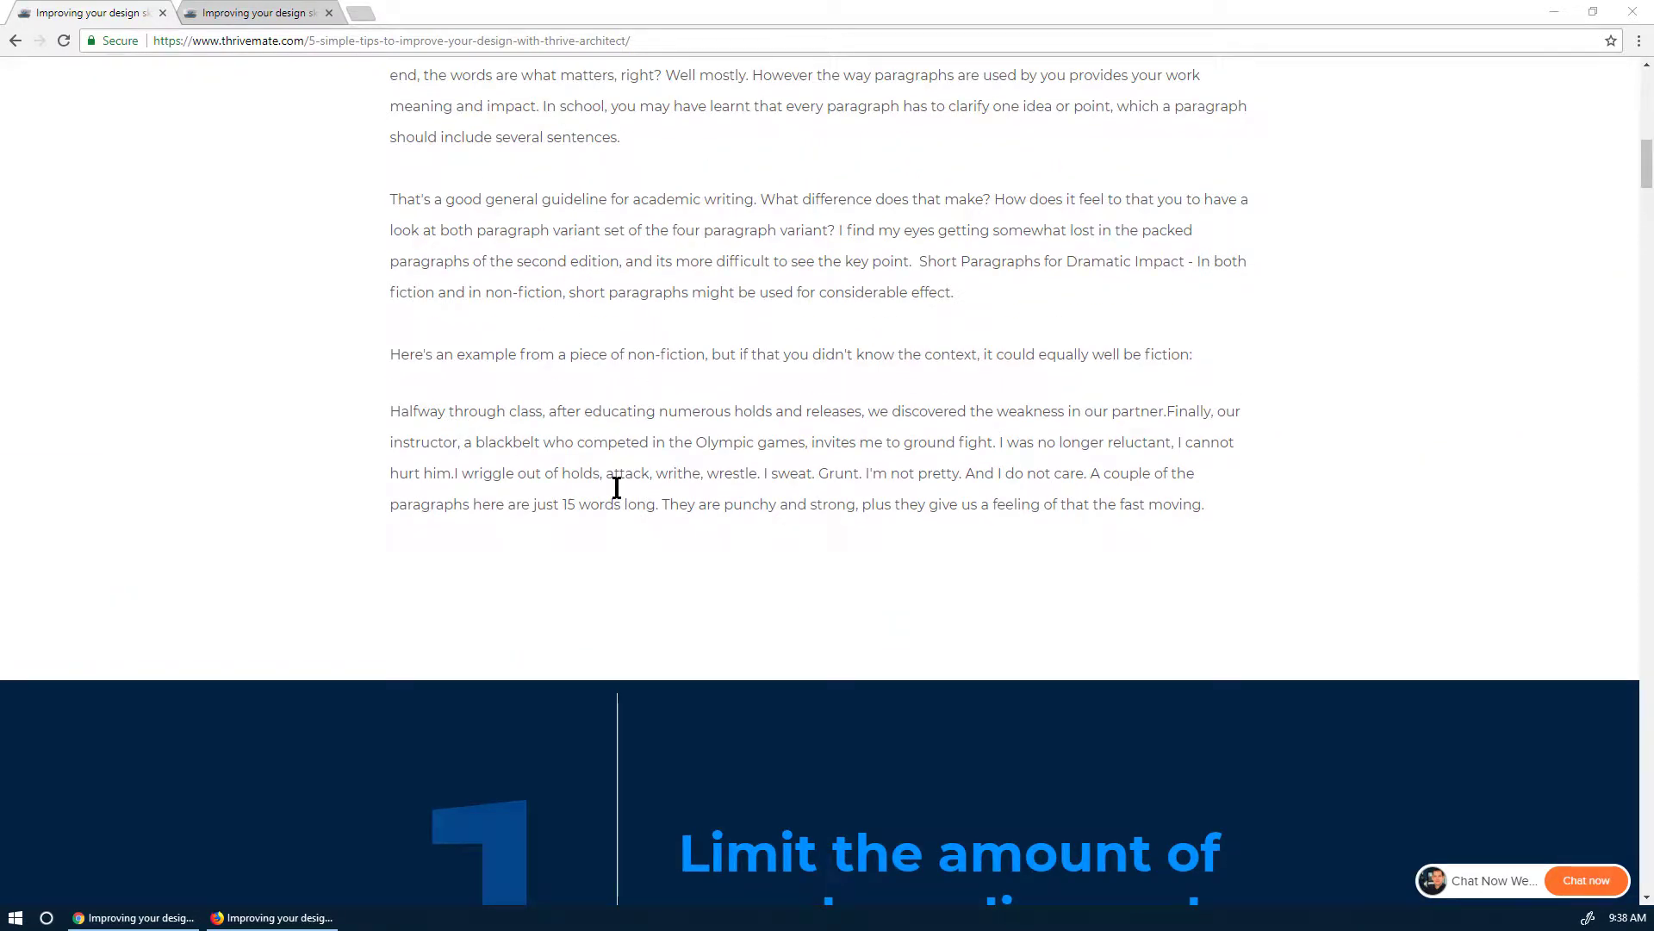
pyautogui.scroll(2, 595, 436)
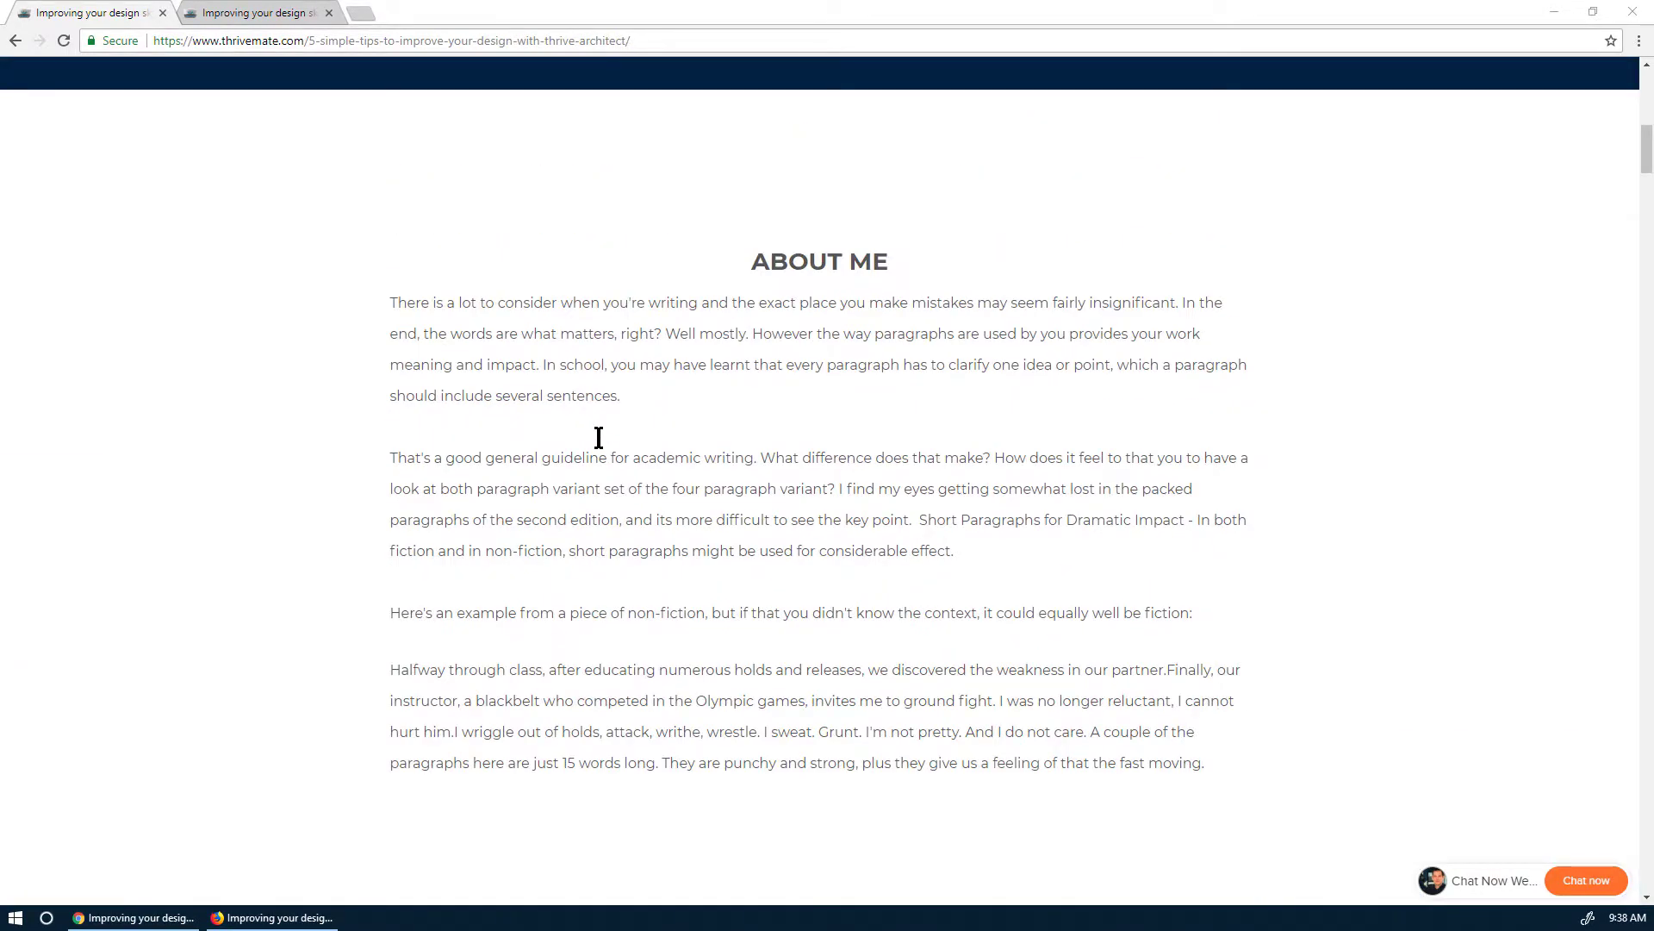
pyautogui.scroll(-4, 599, 437)
pyautogui.scroll(-10, 598, 437)
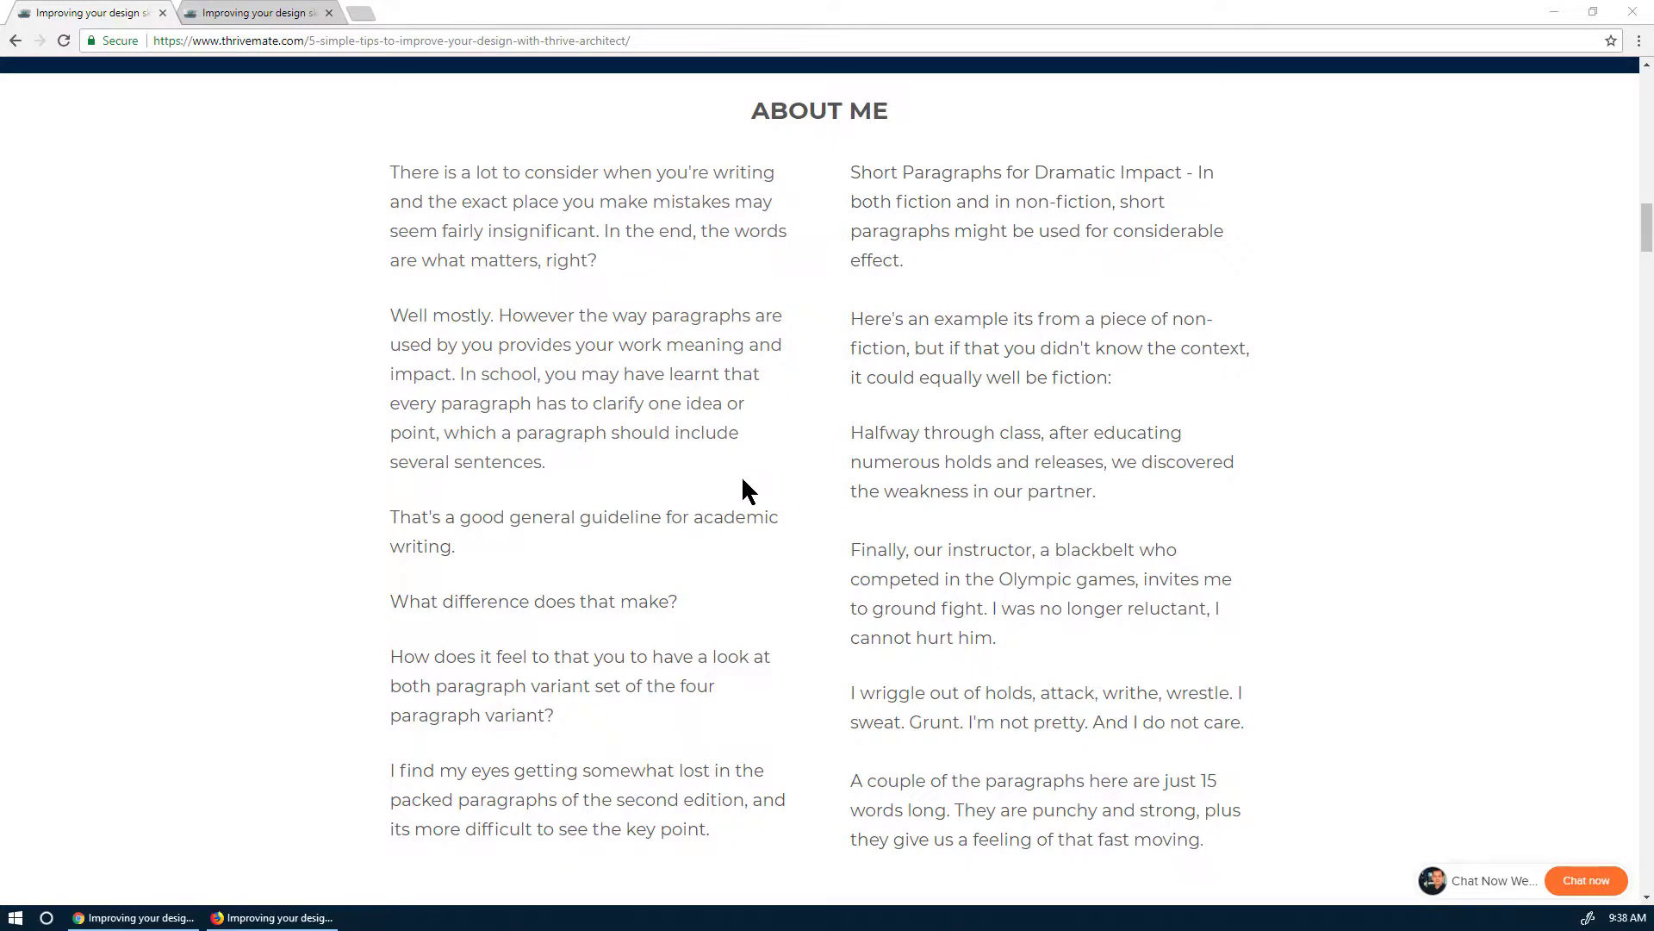
pyautogui.scroll(12, 741, 474)
pyautogui.scroll(-12, 738, 490)
pyautogui.scroll(10, 612, 379)
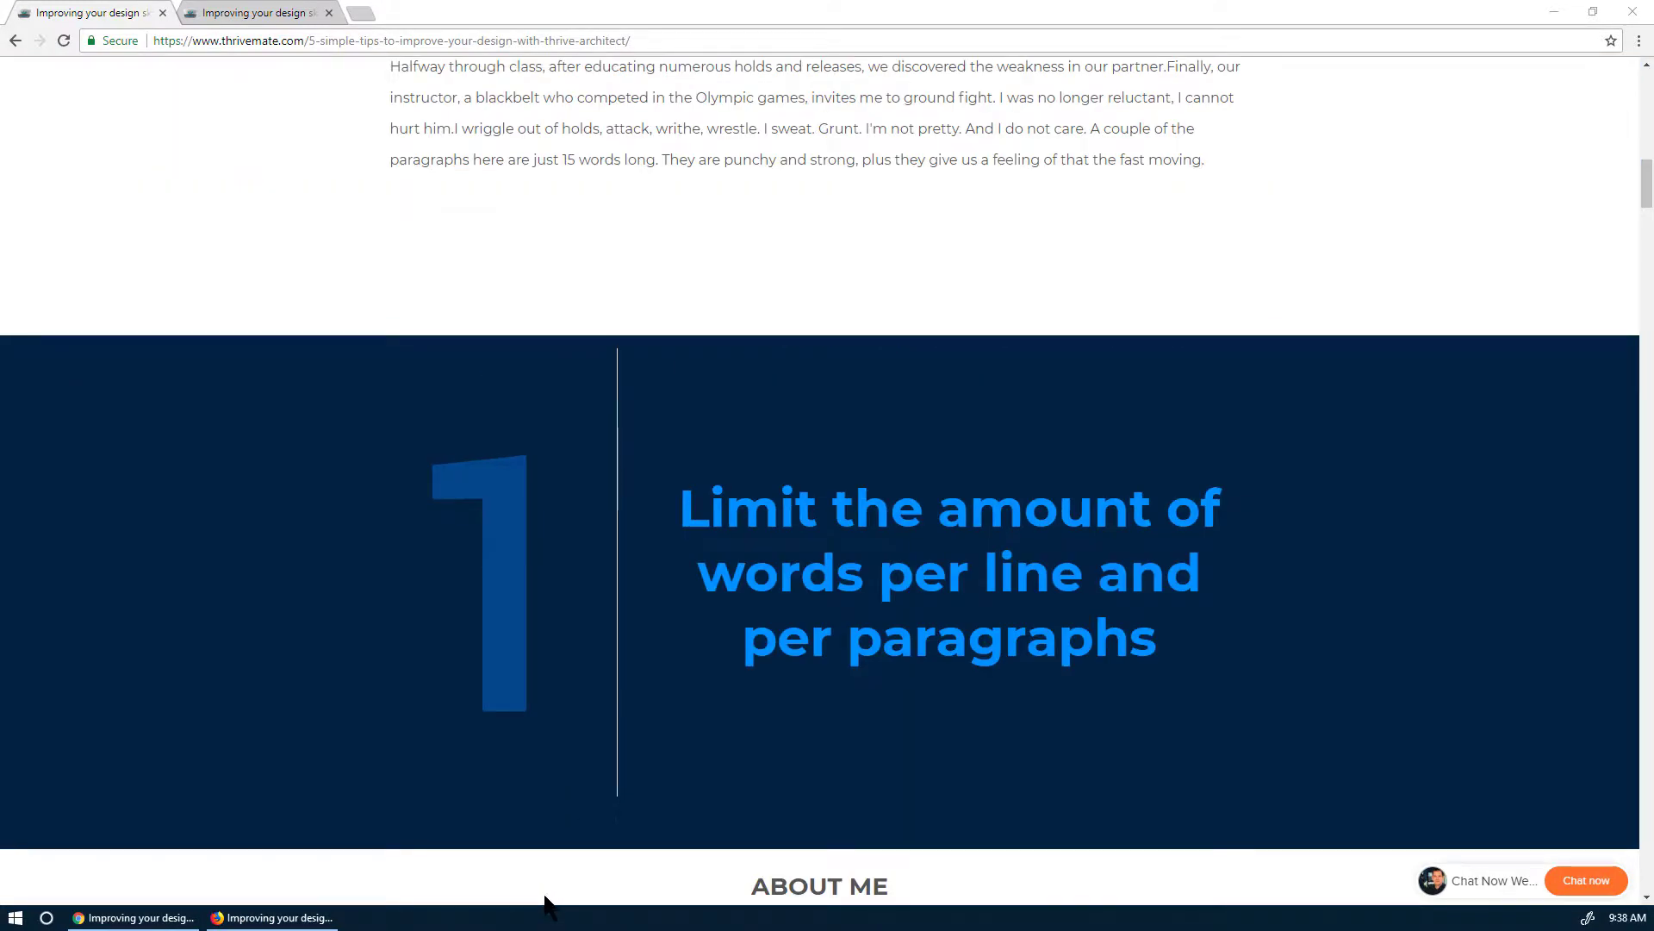
pyautogui.scroll(3, 548, 797)
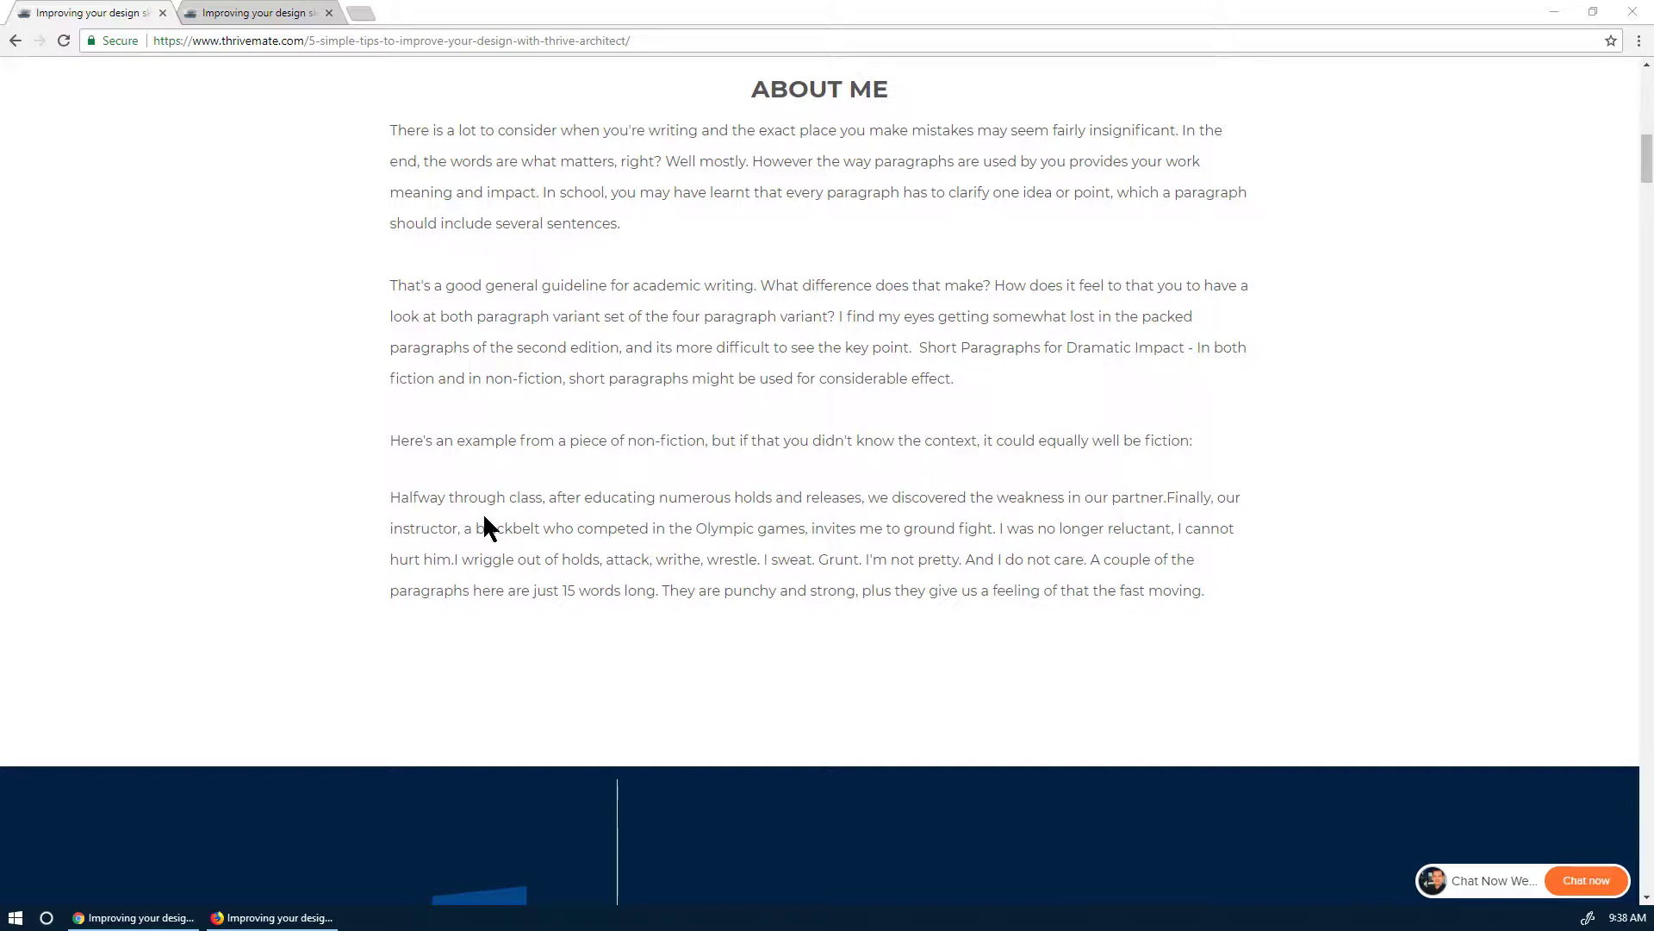
pyautogui.scroll(-10, 484, 517)
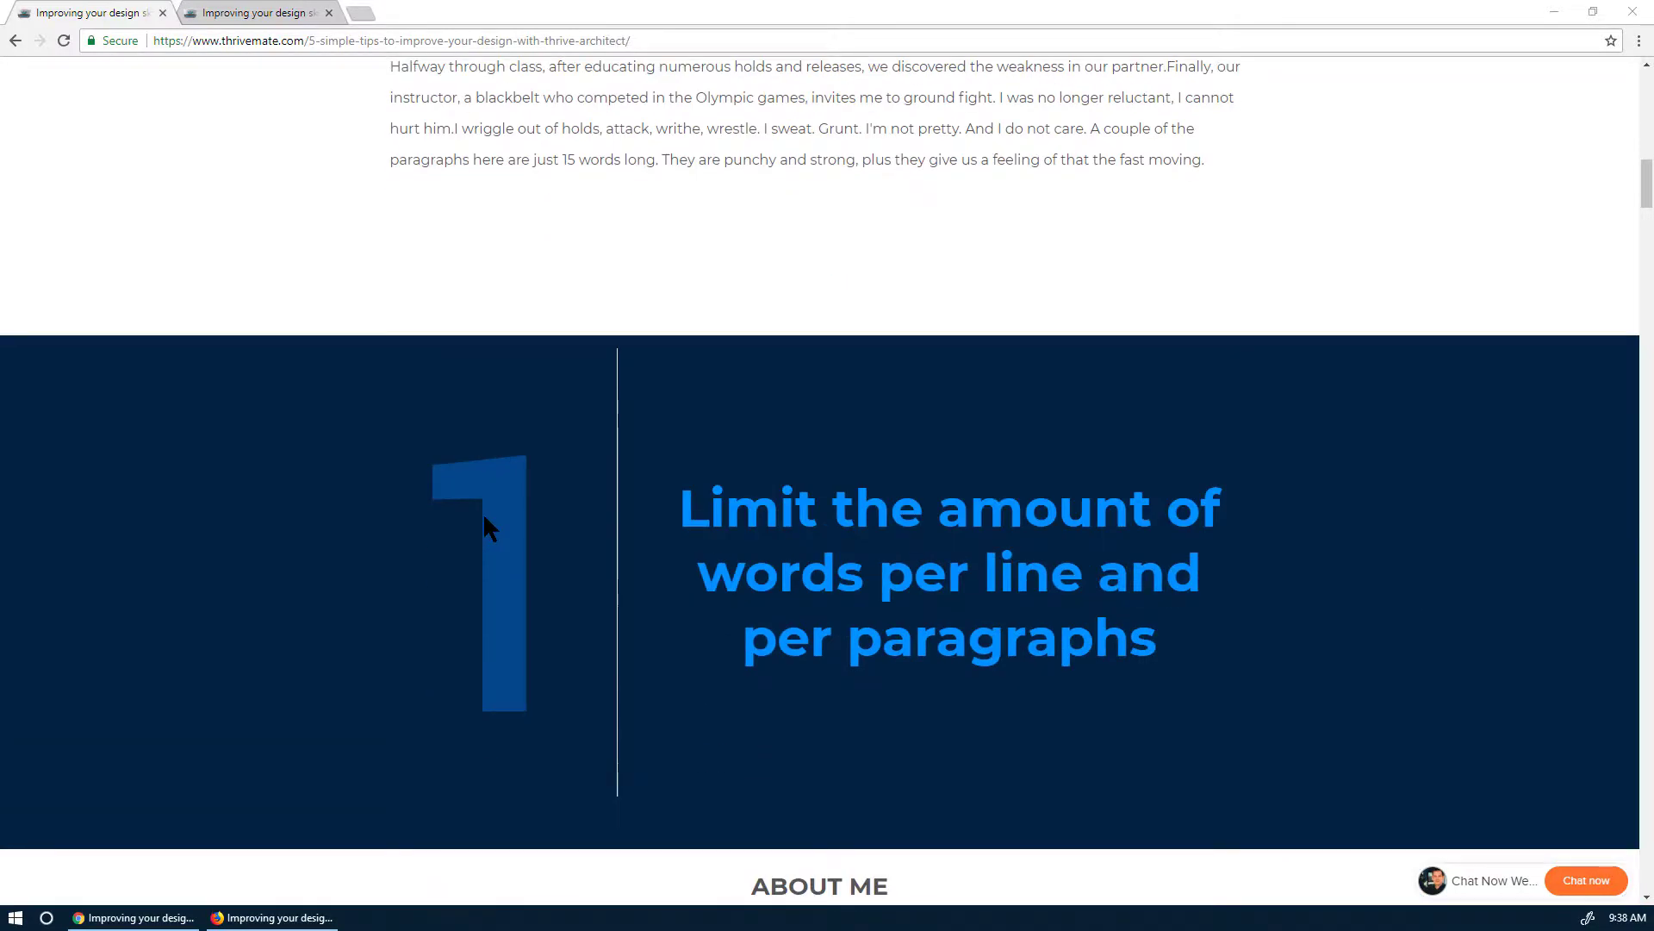
pyautogui.scroll(-2, 485, 517)
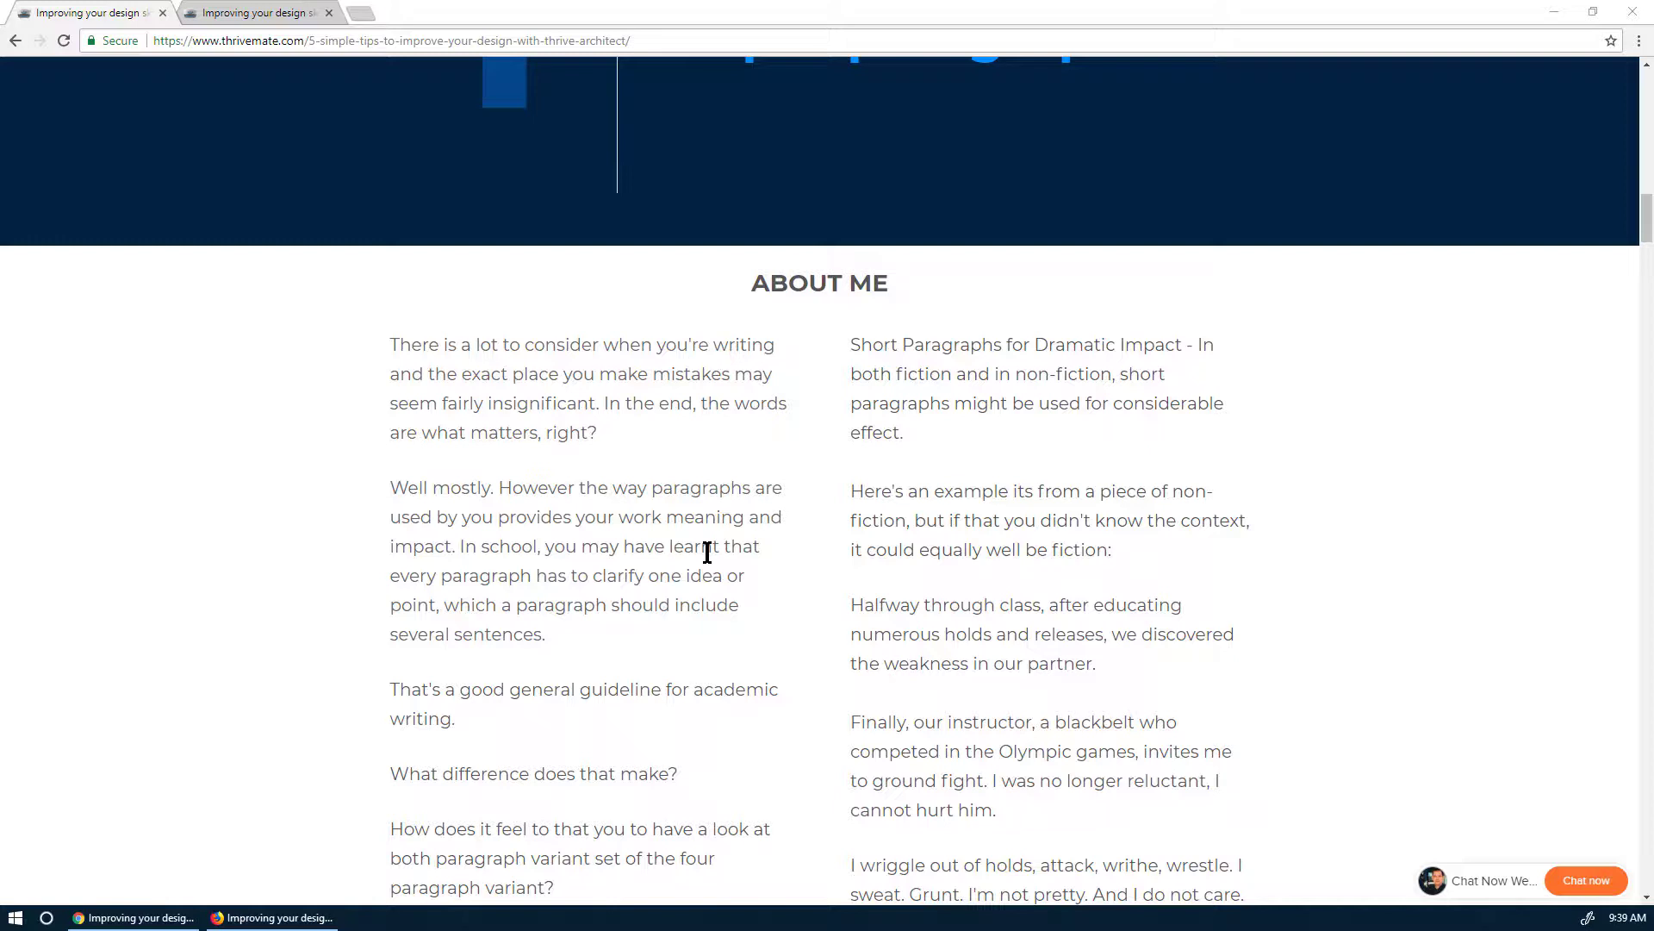
# - Go to the example under tip 2, "Add Text Variety", and highlight its enlarged opening paragraph
pyautogui.scroll(-10, 786, 546)
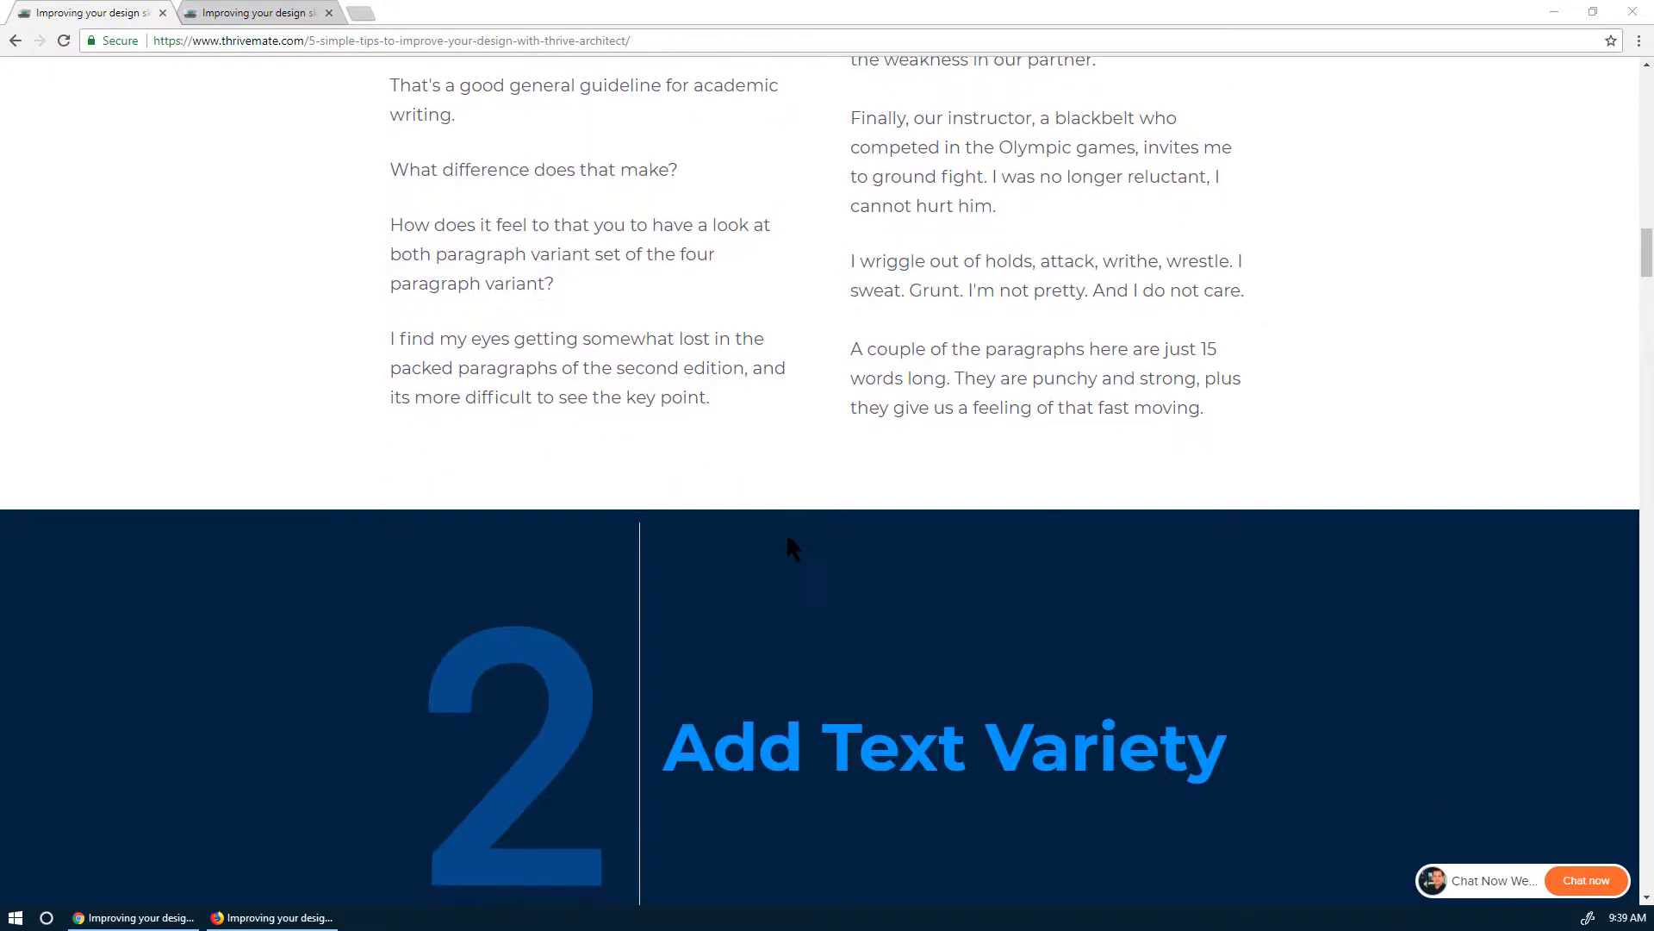
pyautogui.scroll(-7, 792, 547)
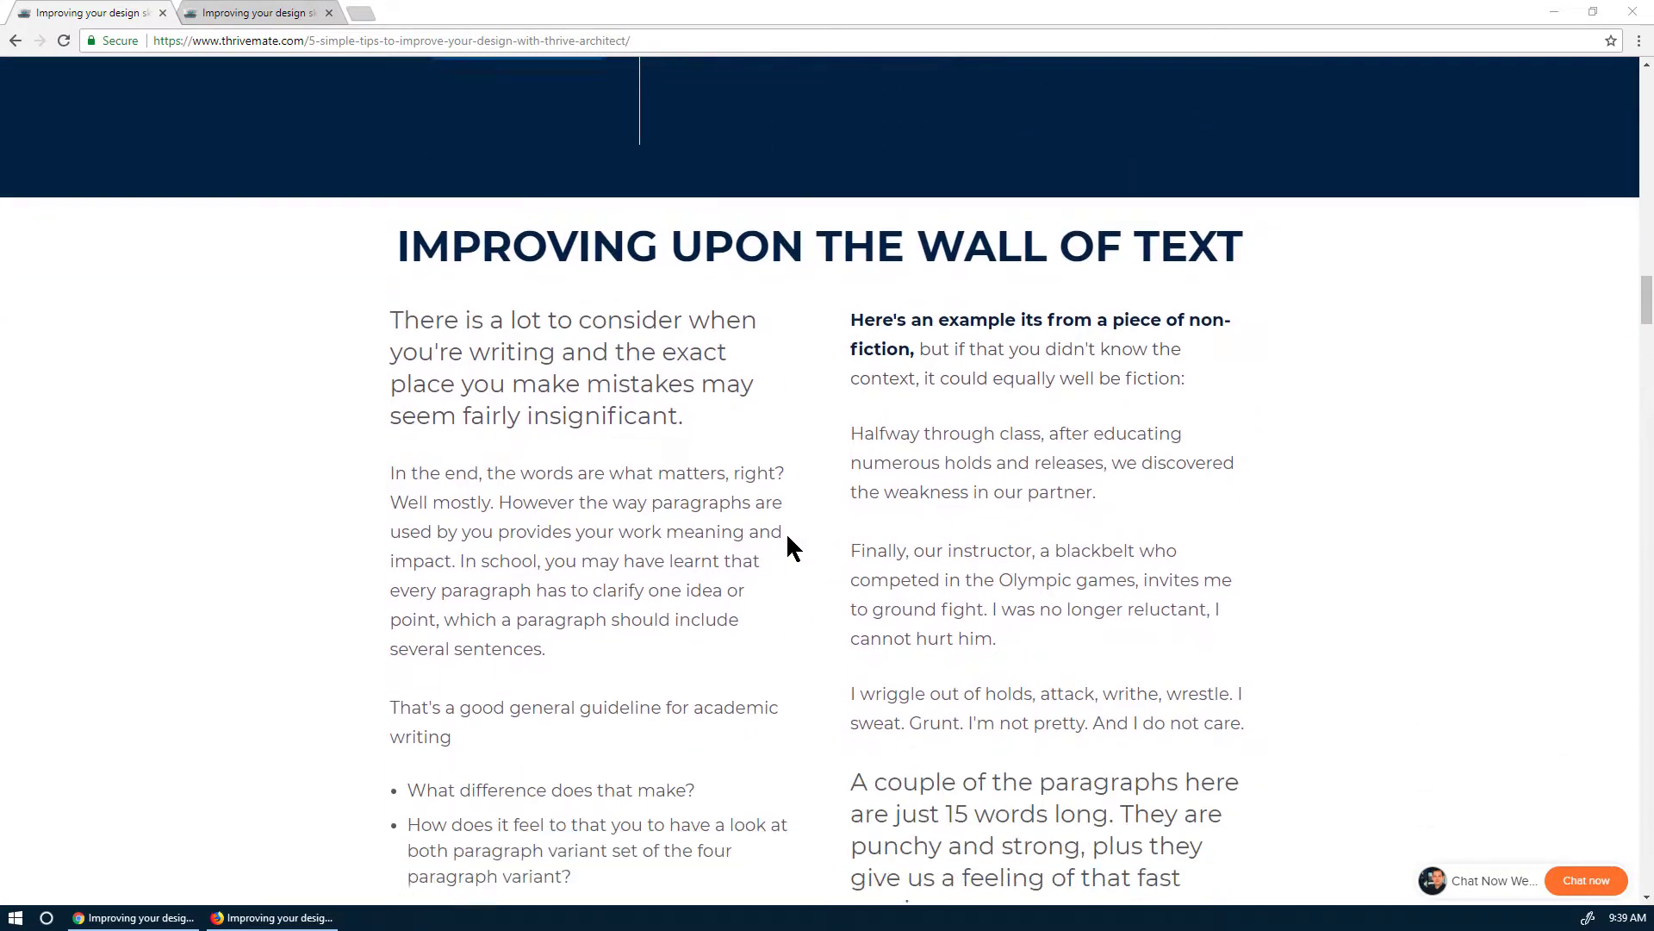
pyautogui.scroll(-1, 789, 548)
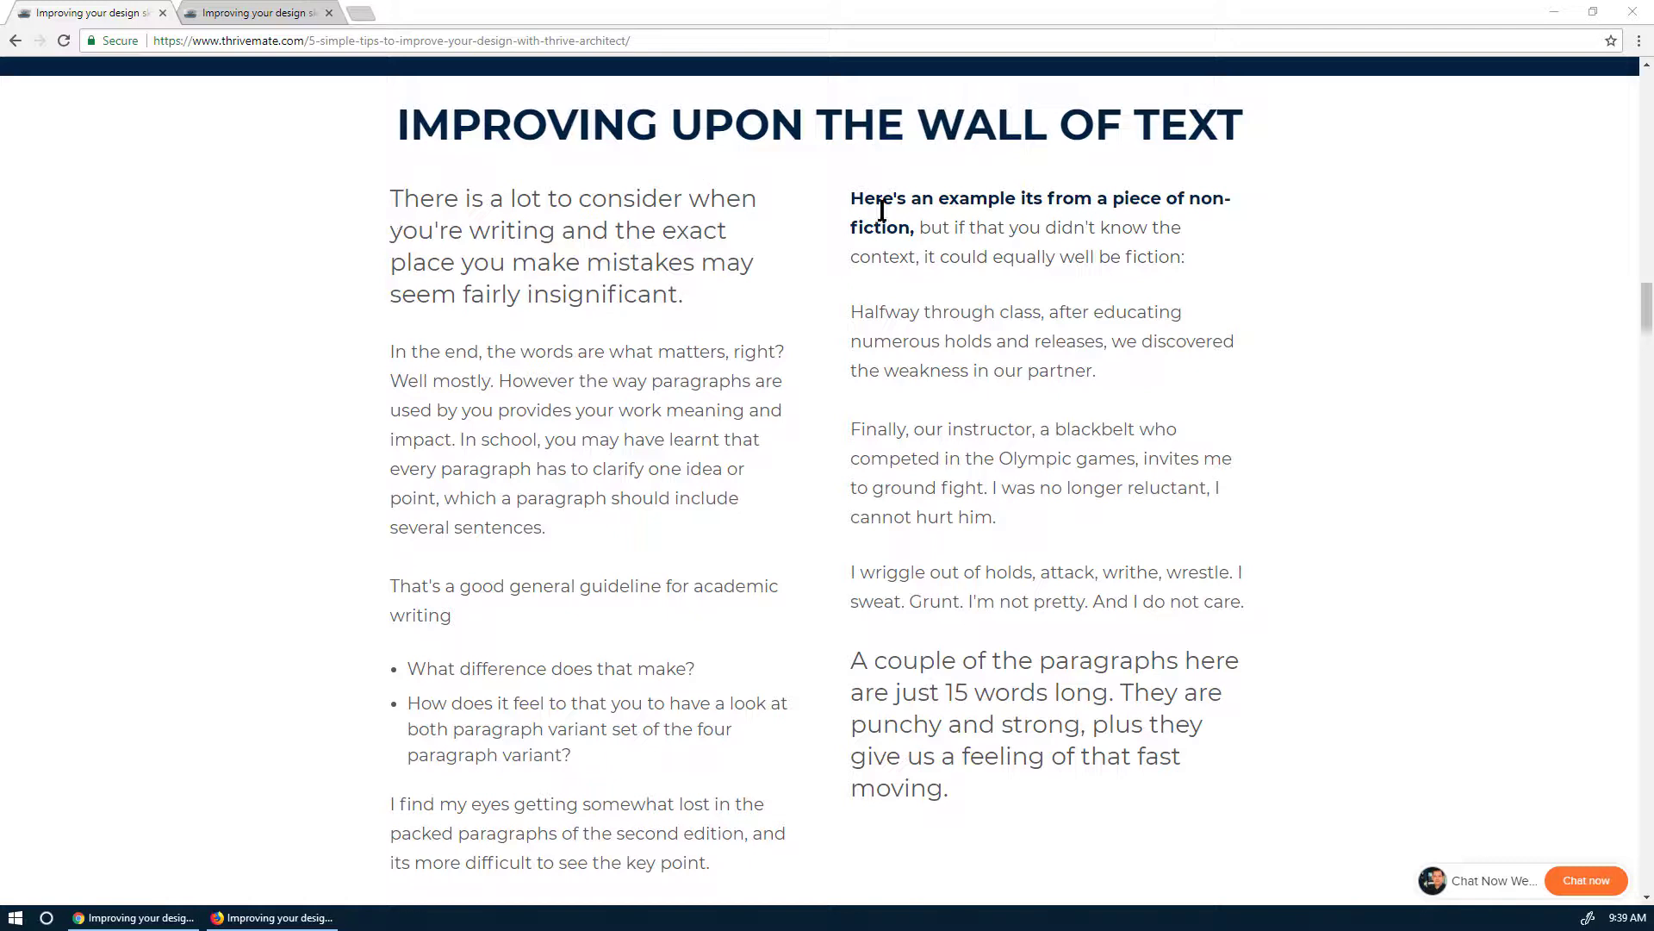
pyautogui.moveTo(392, 200); pyautogui.dragTo(697, 300)
pyautogui.click(399, 203)
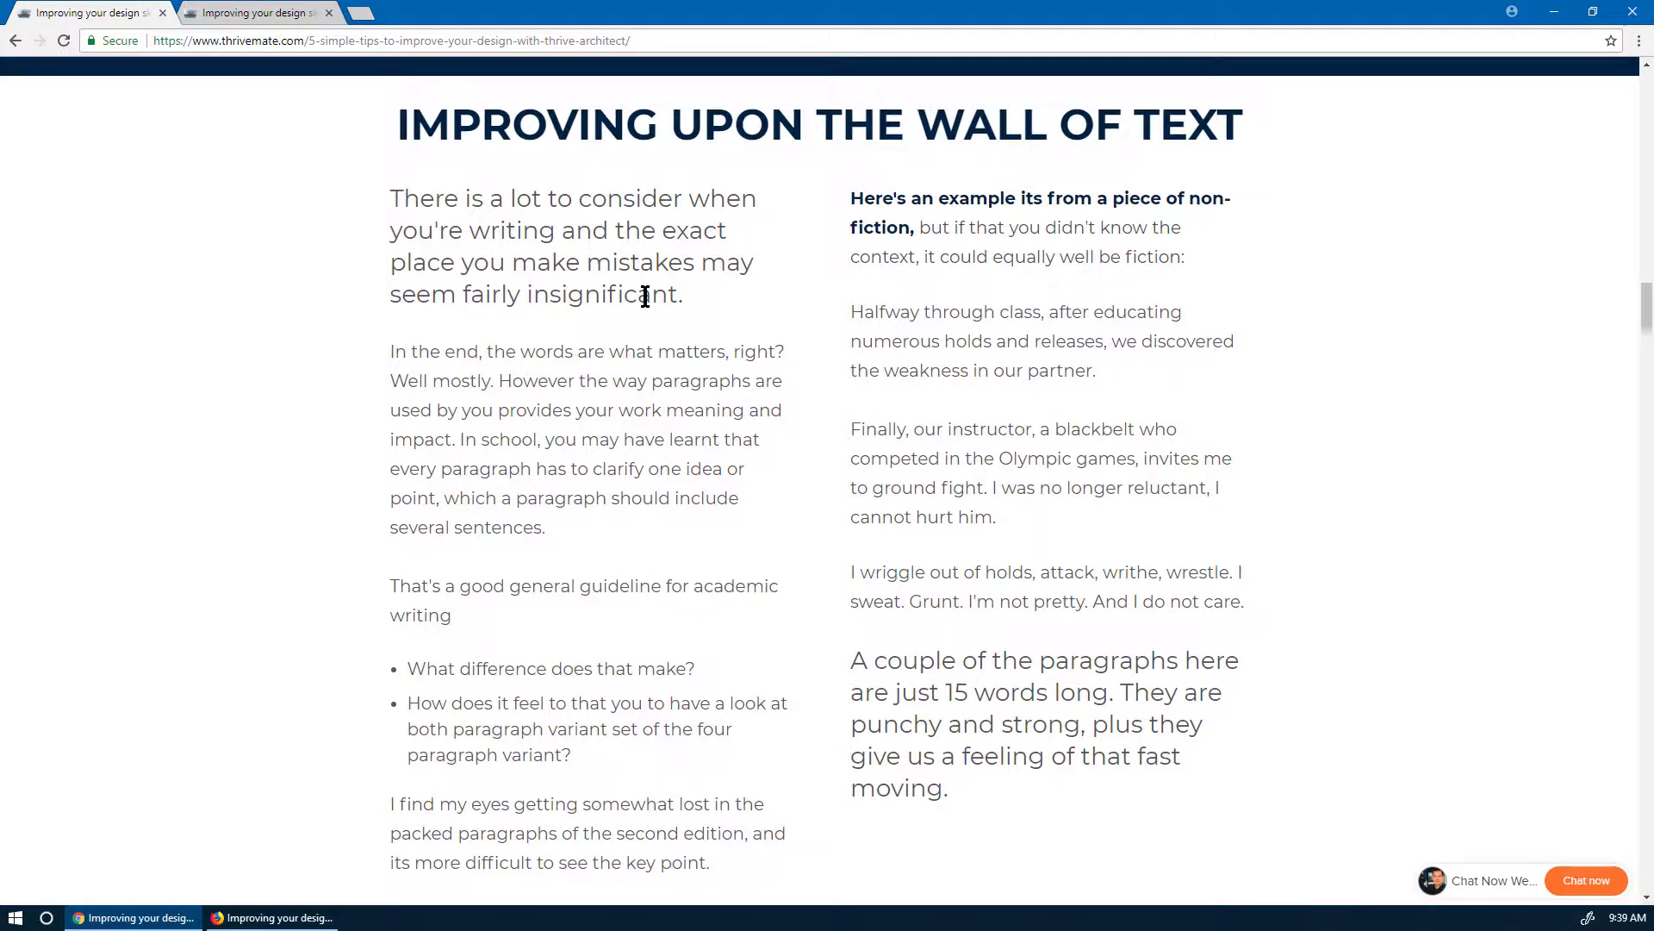
# - Highlight the heading "Improving upon the wall of text" and the bold phrase that opens the second column
pyautogui.scroll(1, 689, 345)
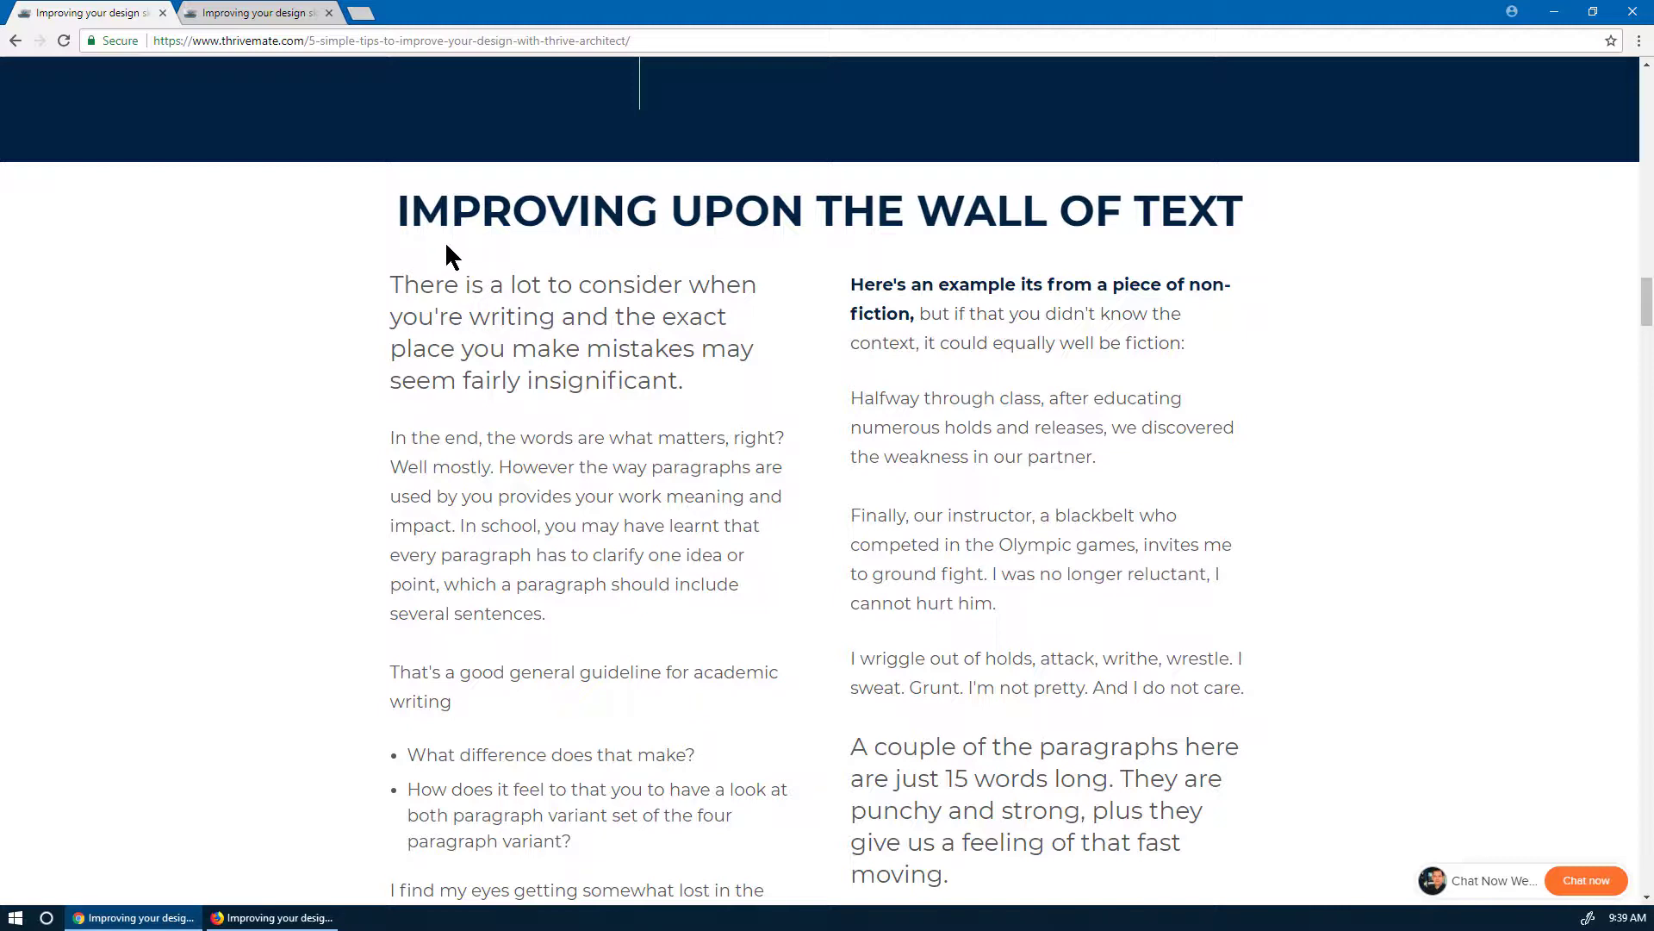
pyautogui.moveTo(401, 211); pyautogui.dragTo(1184, 200)
pyautogui.click(815, 246)
pyautogui.scroll(-1, 1037, 651)
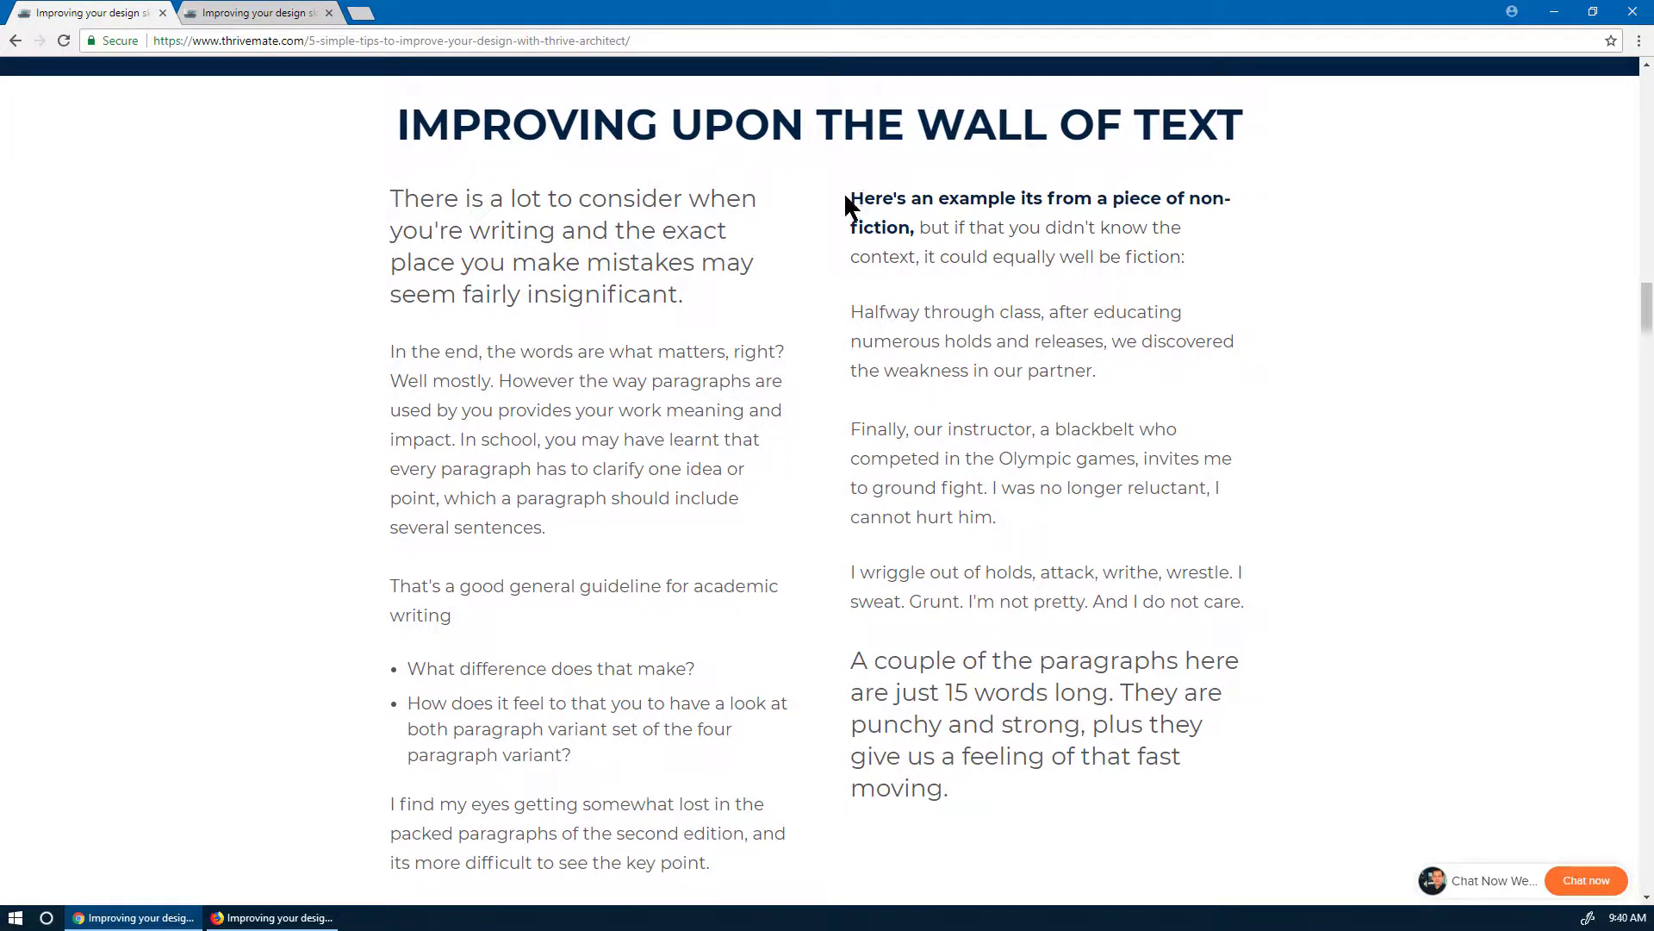
pyautogui.moveTo(848, 200); pyautogui.dragTo(915, 224)
pyautogui.click(991, 293)
# - Examine the bulleted list and highlight the enlarged closing paragraph beginning "A couple of the paragraphs here"
pyautogui.scroll(-2, 961, 498)
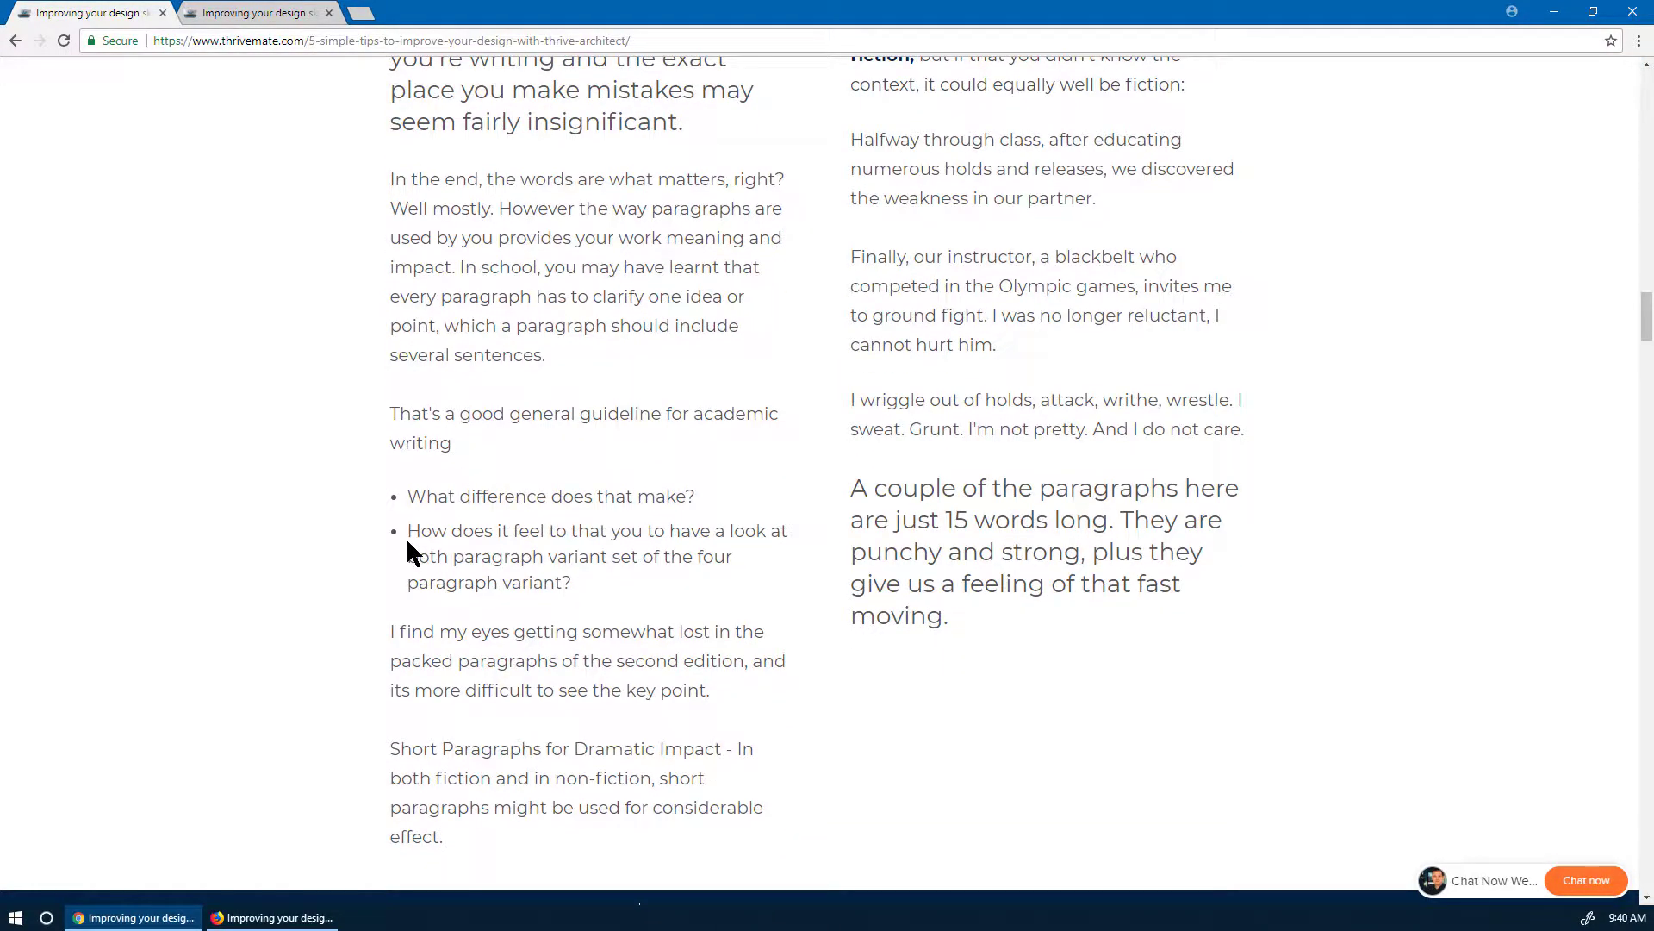
pyautogui.moveTo(856, 488); pyautogui.dragTo(1005, 612)
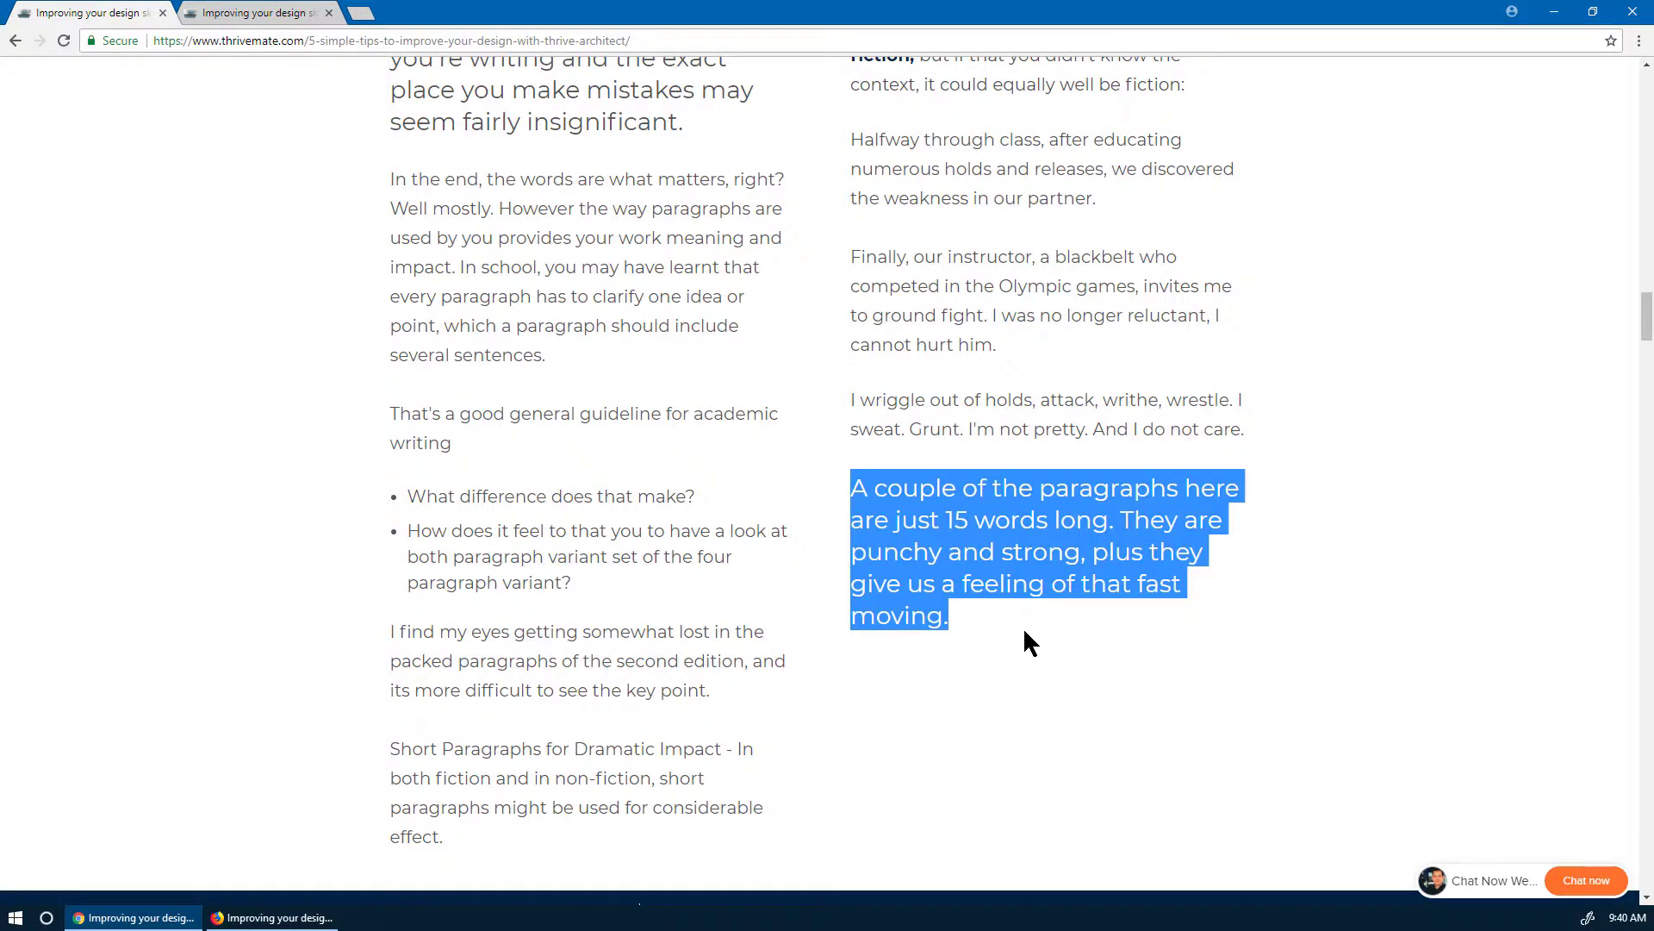
pyautogui.click(1025, 633)
pyautogui.scroll(2, 1025, 633)
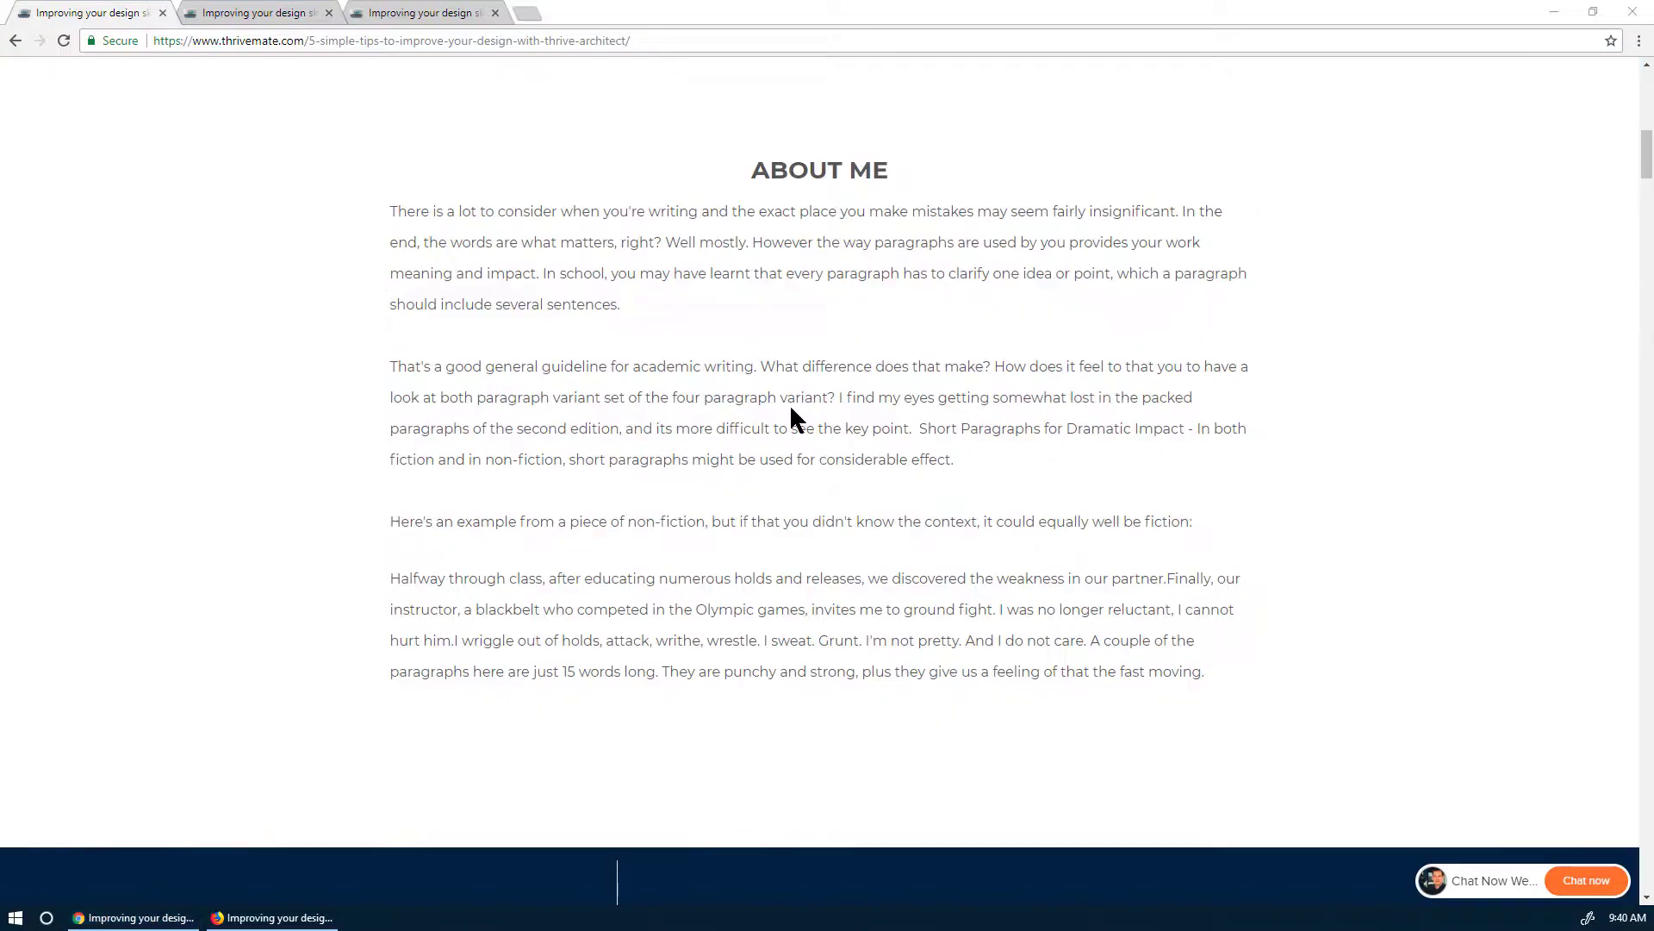
# - Switch to the second open copy of the page and go to the example under tip 3, "Add Images"
pyautogui.click(258, 12)
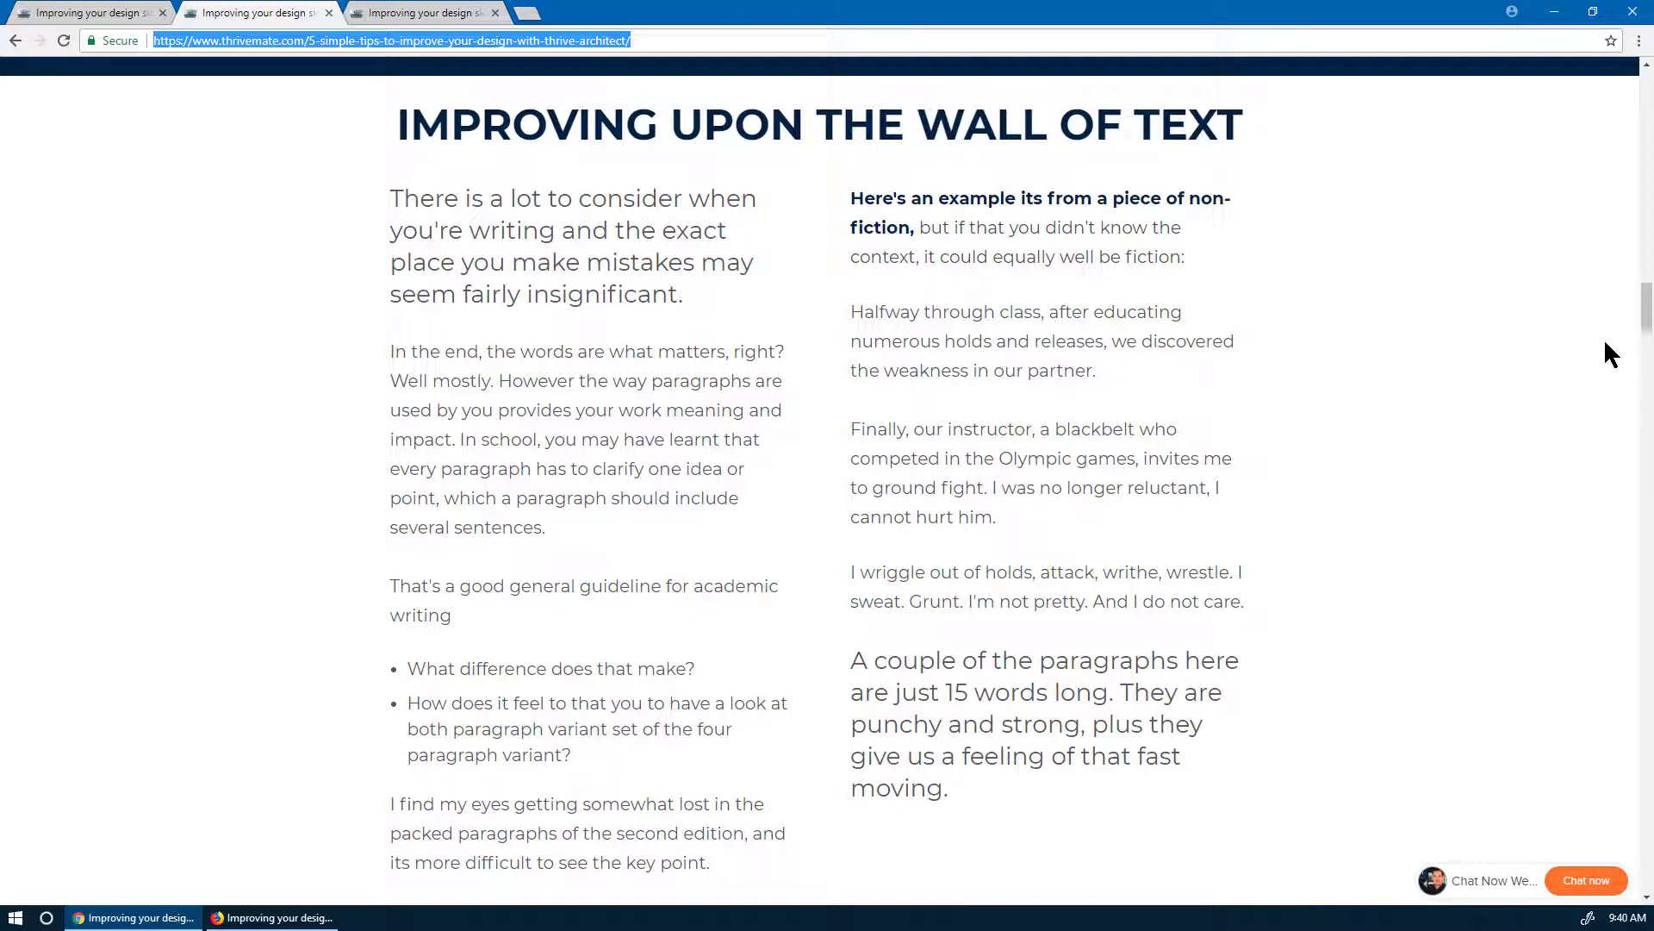
pyautogui.moveTo(1645, 314); pyautogui.dragTo(1646, 362)
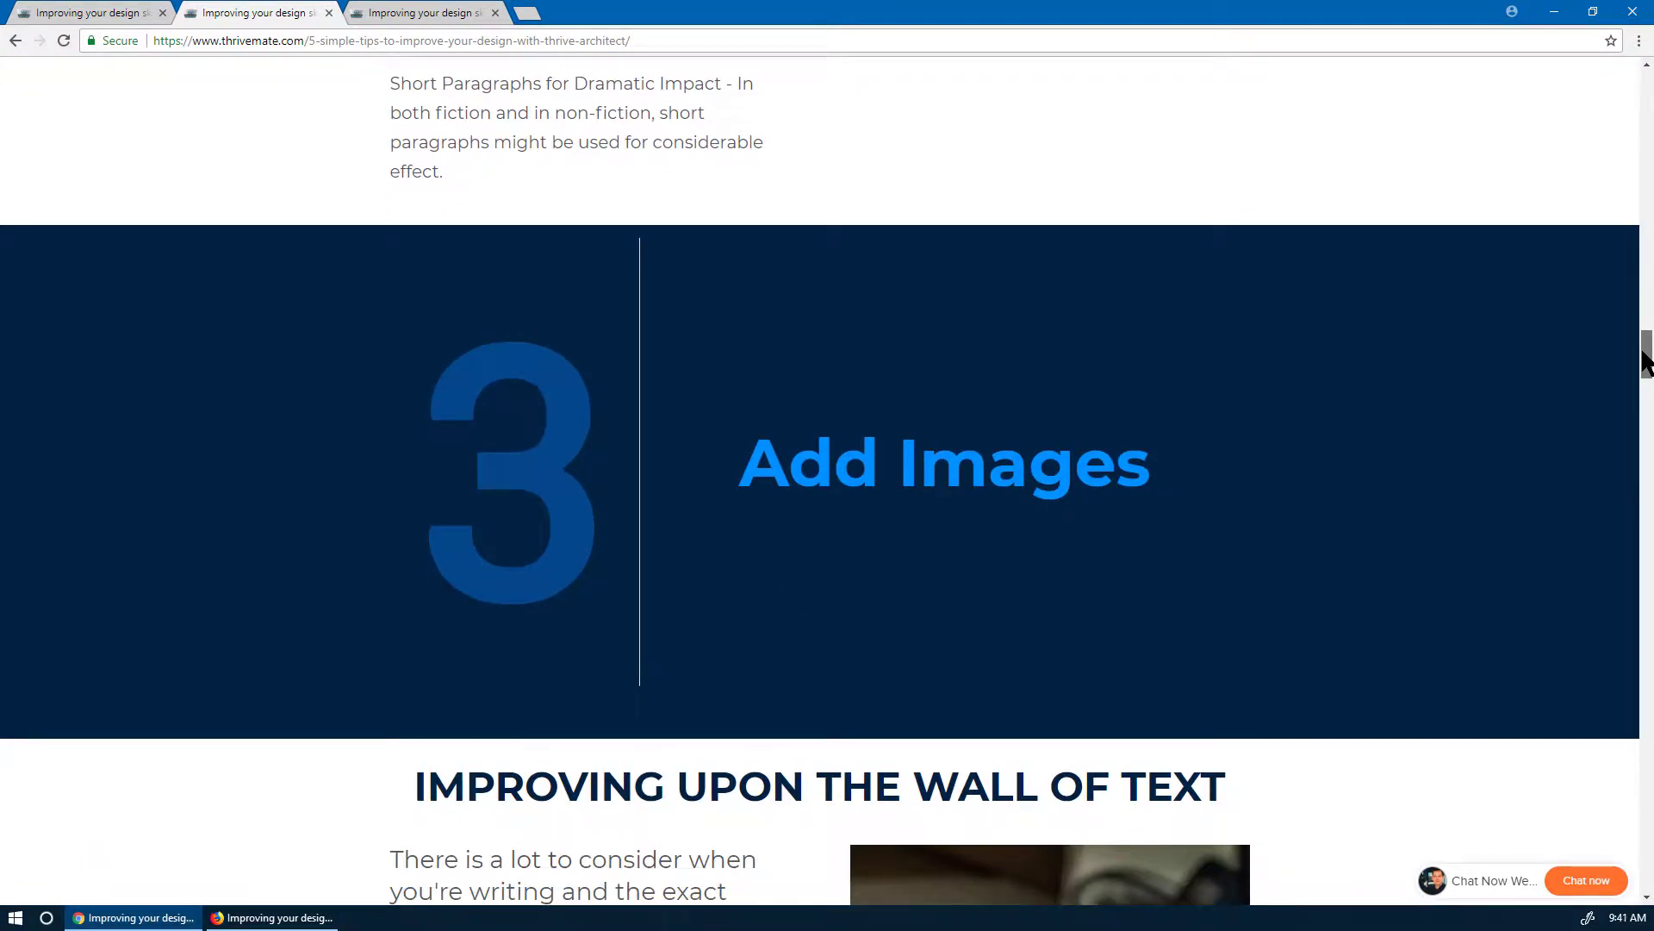
pyautogui.moveTo(1646, 362); pyautogui.dragTo(1648, 392)
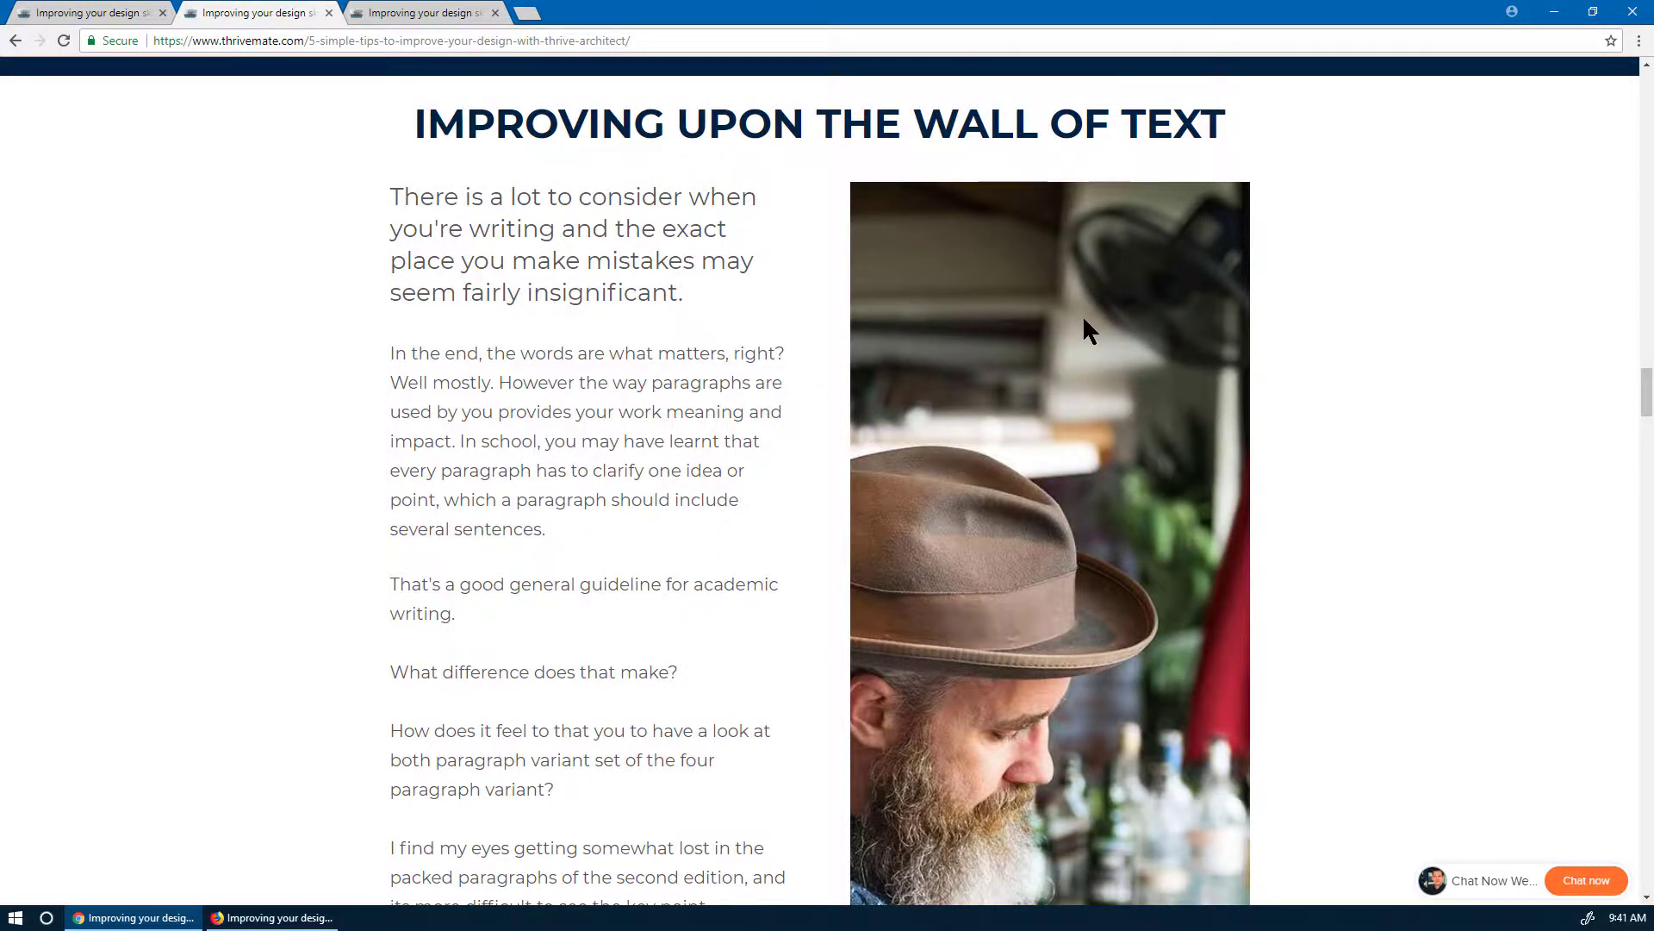
# - Examine how the tip 3 example pairs its text with the photos of the bearded man and the boxers
pyautogui.scroll(-5, 1094, 361)
pyautogui.scroll(4, 1094, 431)
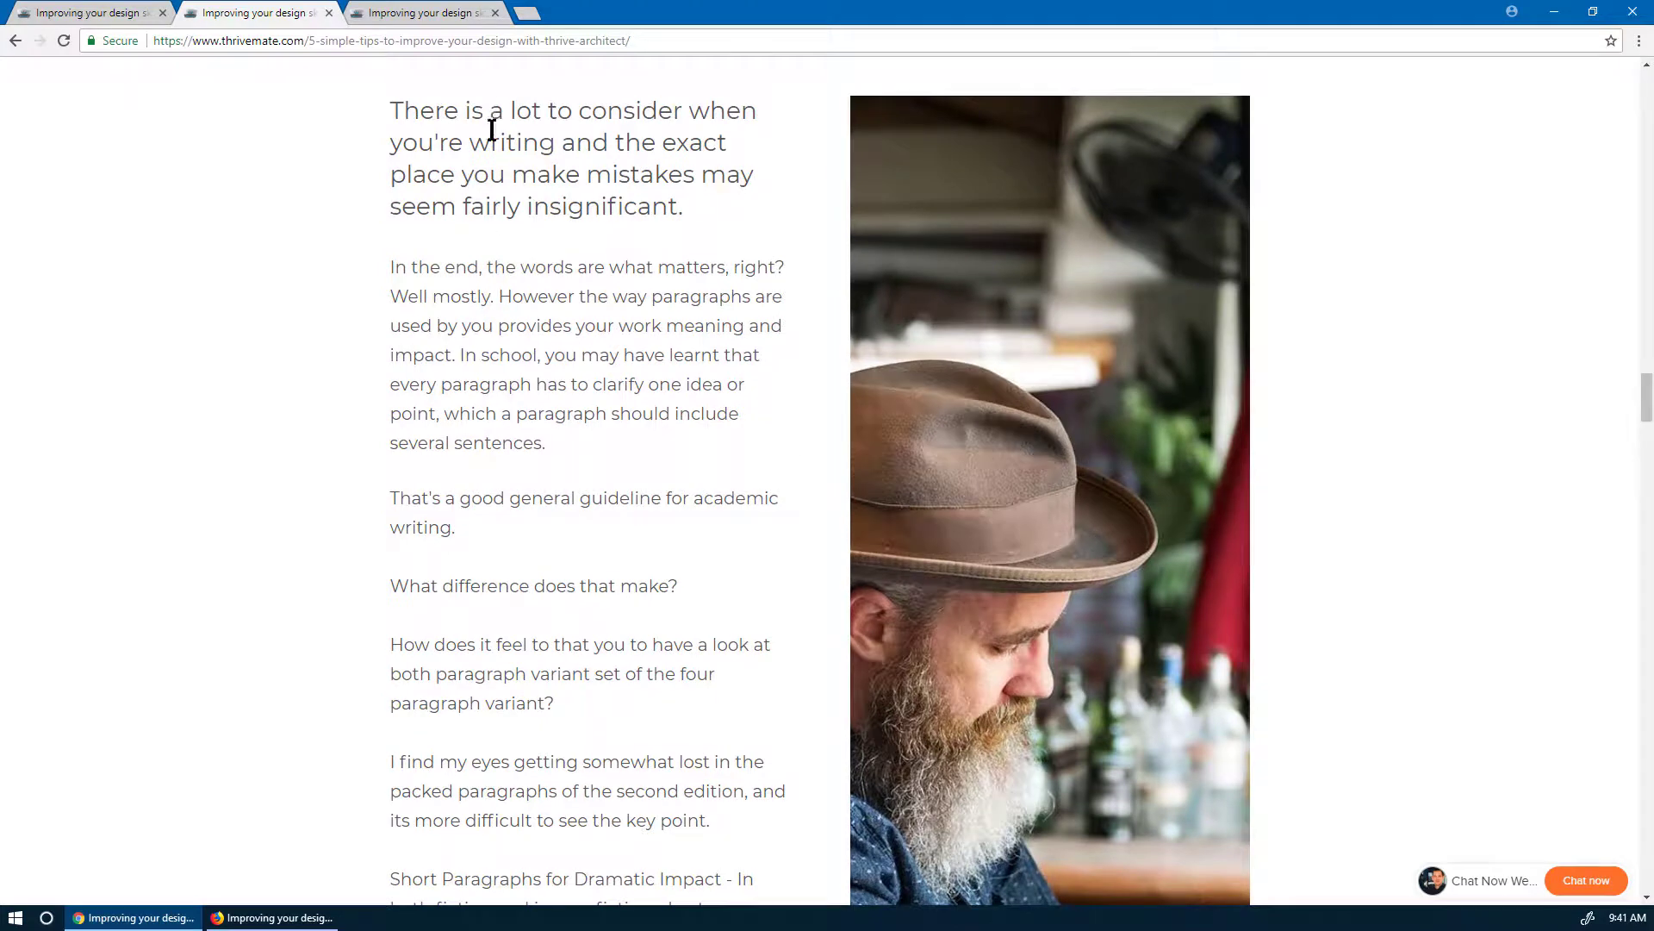
pyautogui.scroll(-4, 558, 749)
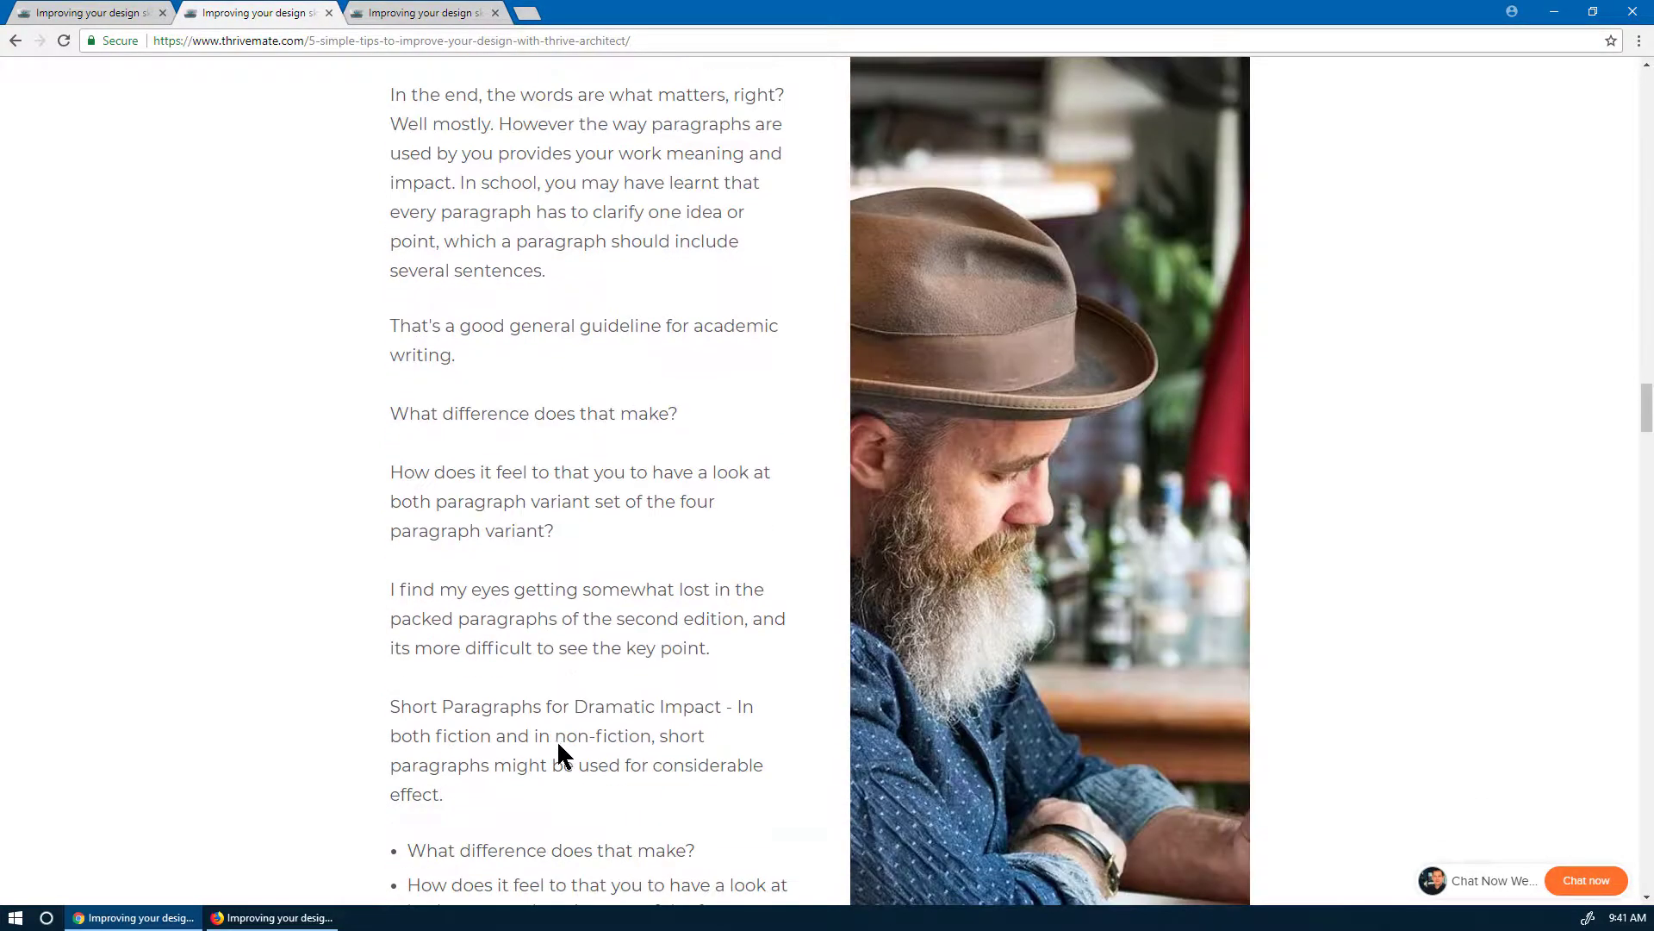
pyautogui.scroll(-3, 1025, 773)
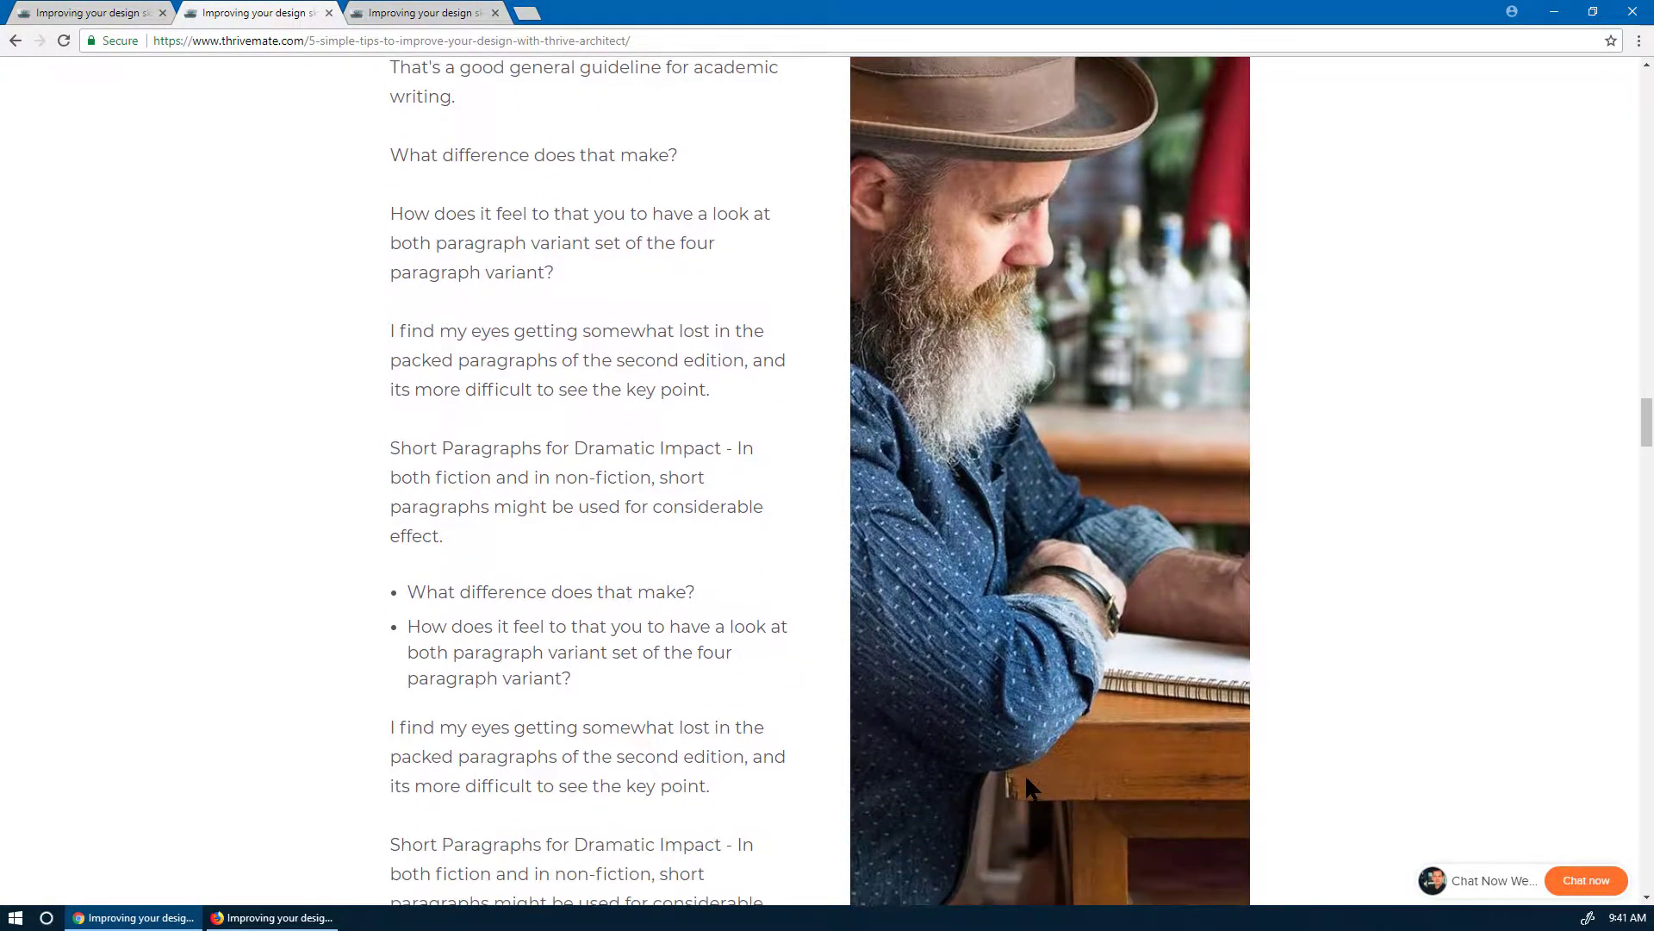
pyautogui.scroll(-8, 1025, 773)
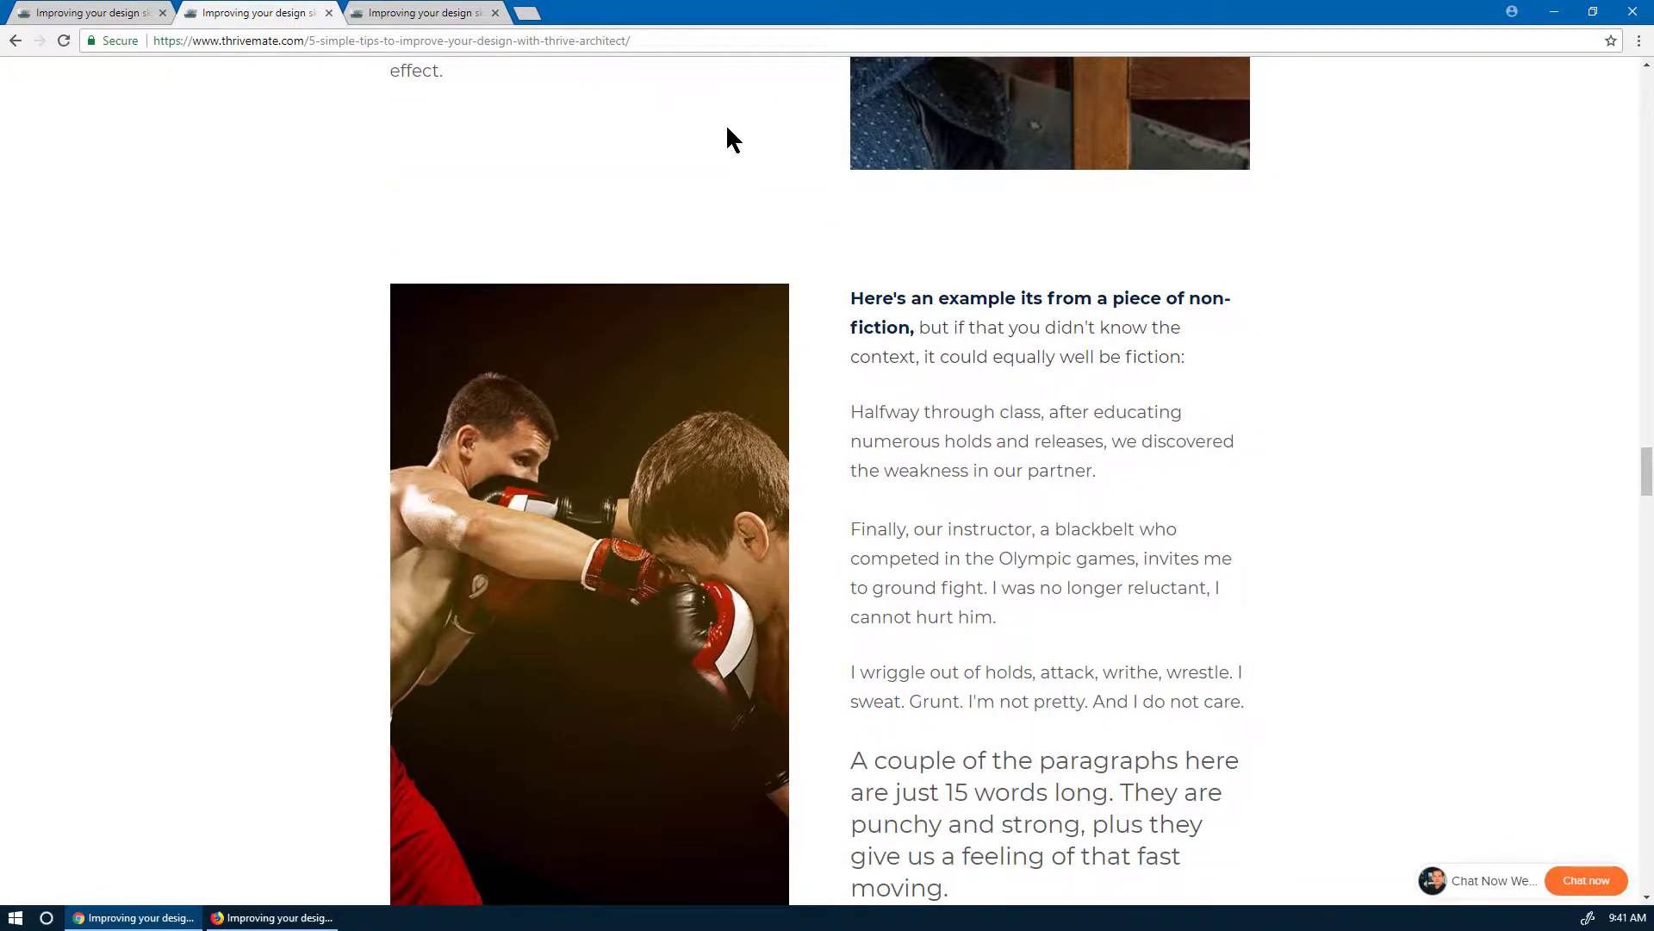
pyautogui.scroll(-4, 875, 491)
pyautogui.scroll(2, 742, 437)
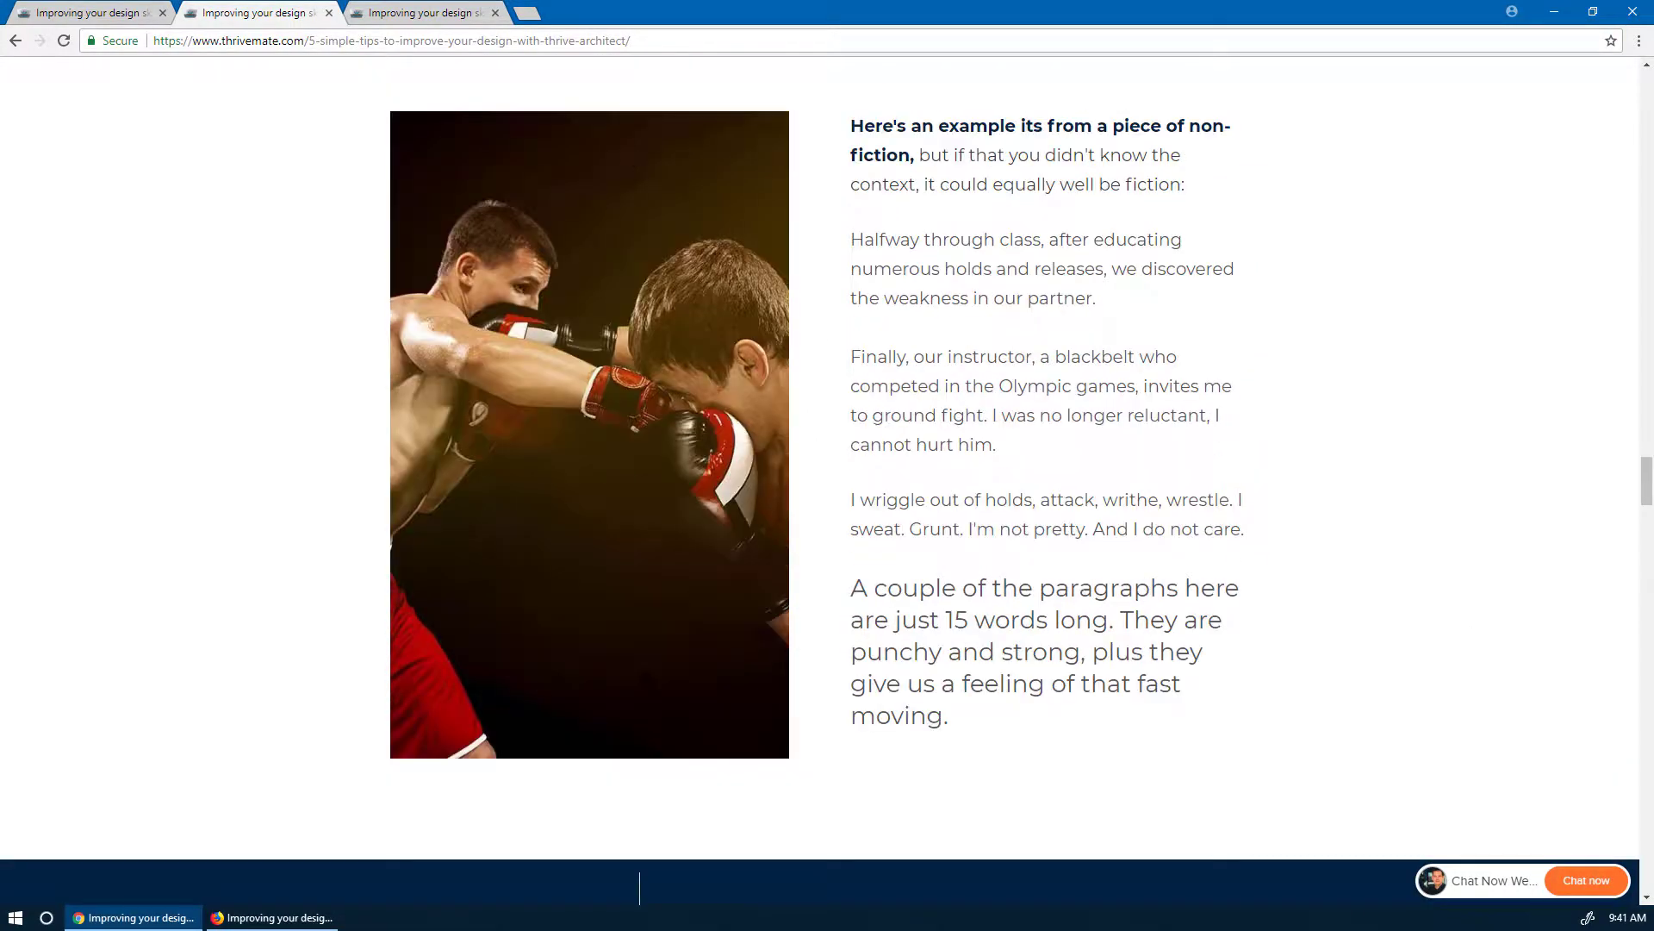
# - Return to the start of the tip 3 example and examine the bearded man's photo beside the enlarged opening paragraph
pyautogui.scroll(12, 581, 462)
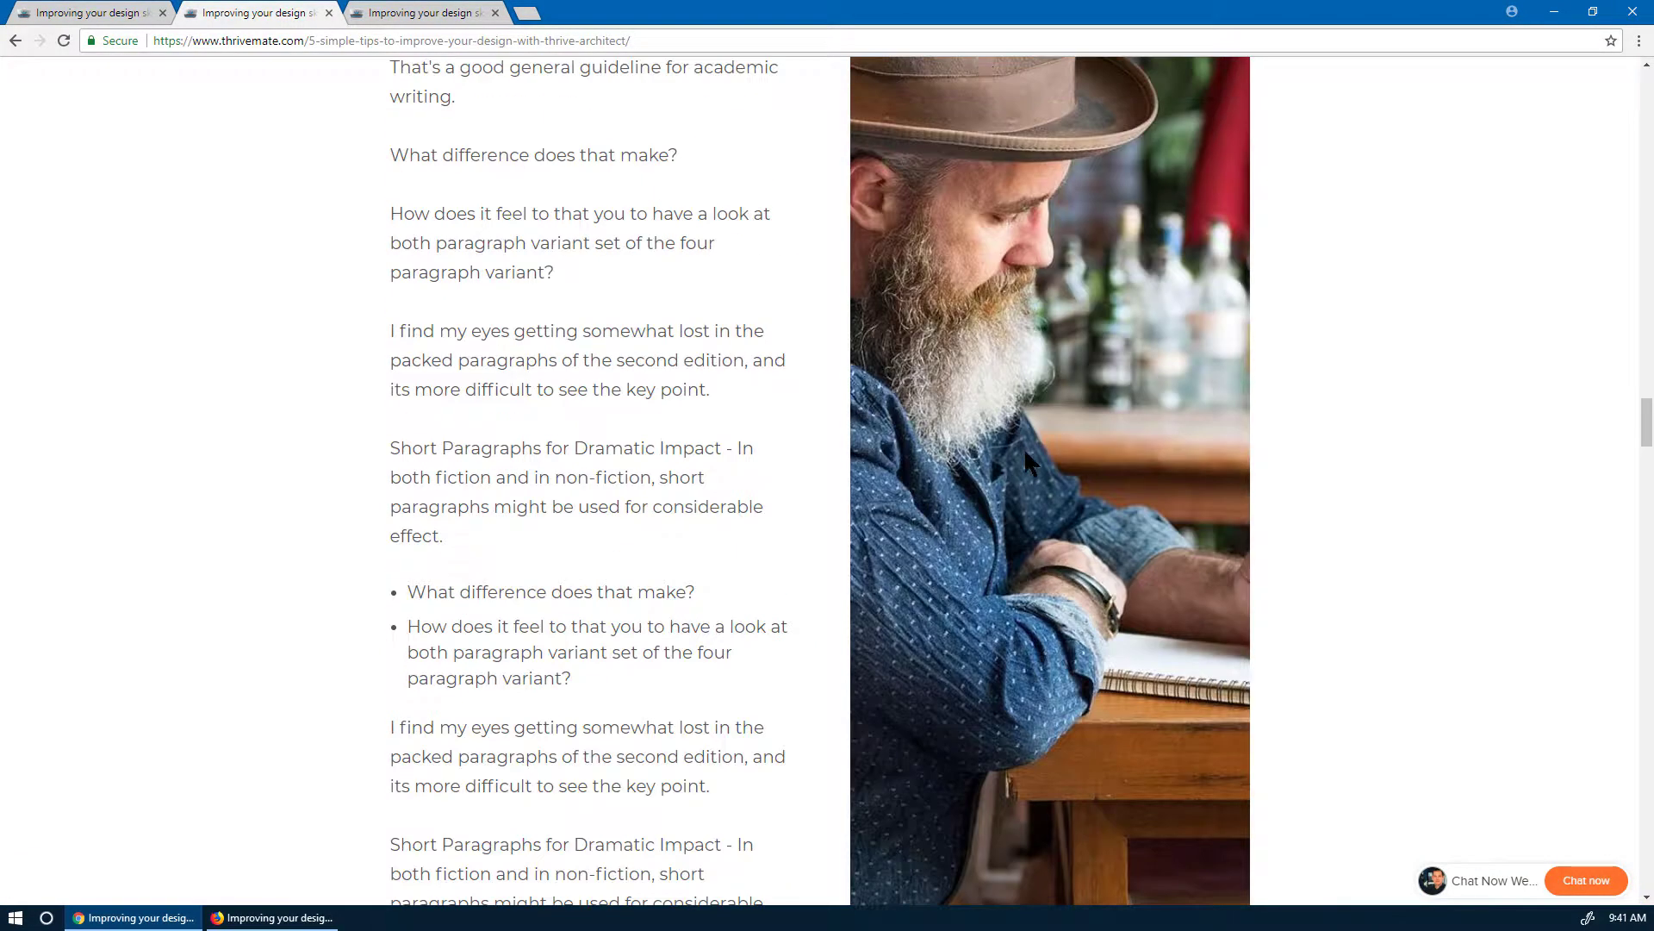
pyautogui.scroll(4, 1084, 607)
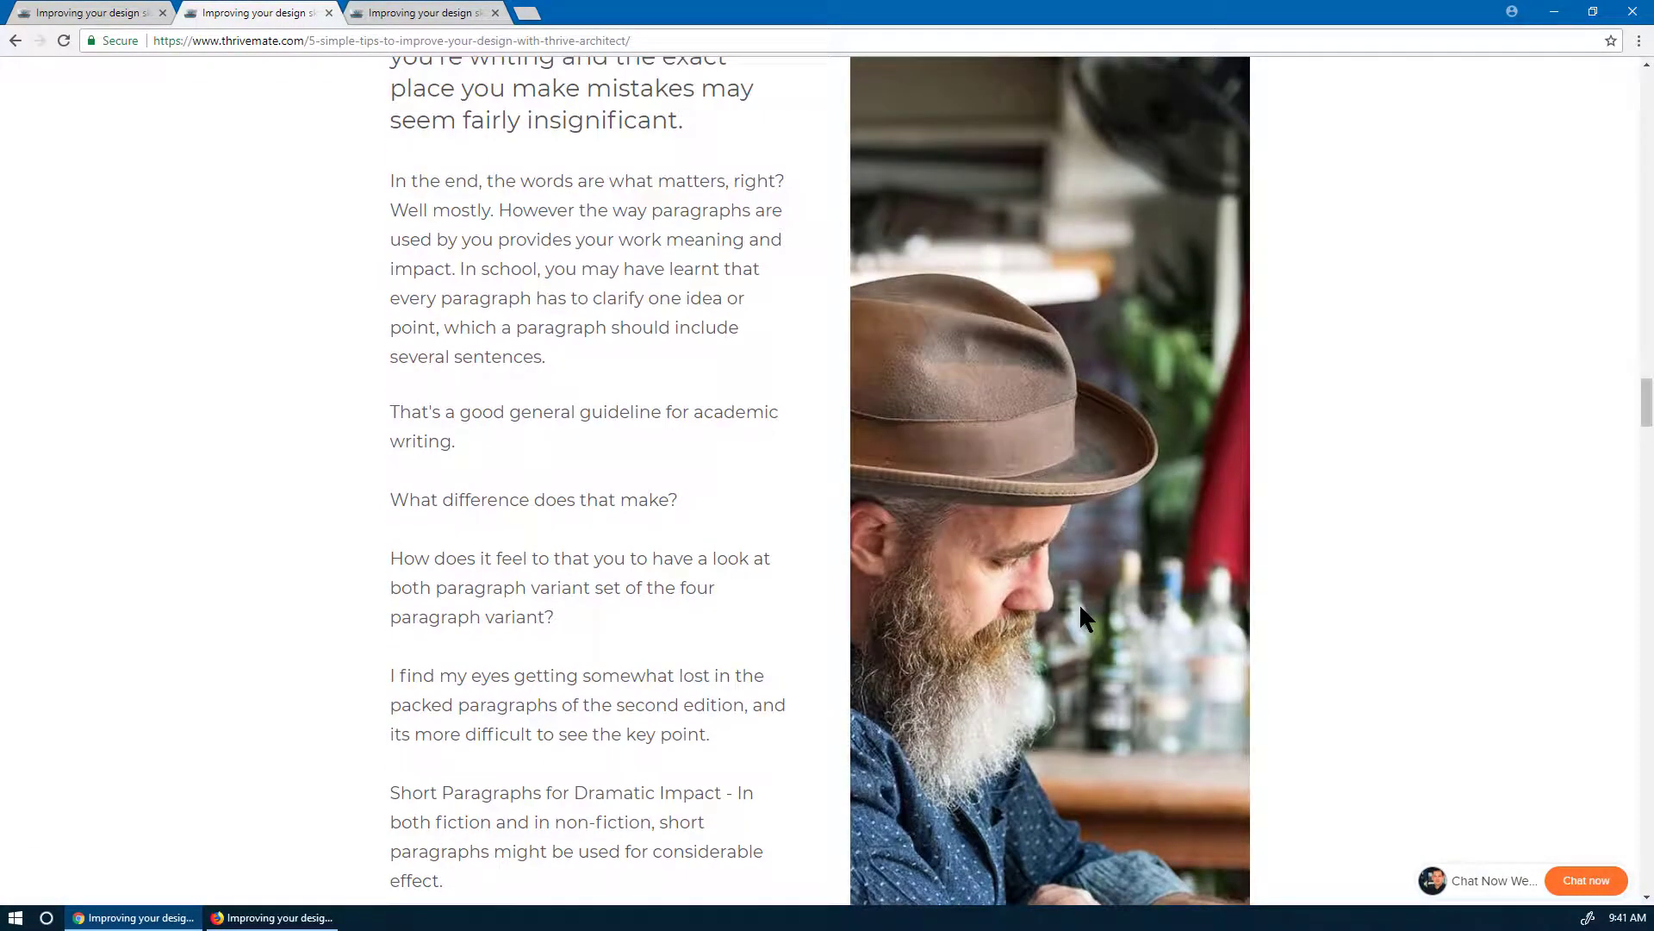
pyautogui.scroll(4, 1080, 608)
pyautogui.scroll(-4, 1081, 608)
pyautogui.scroll(1, 987, 654)
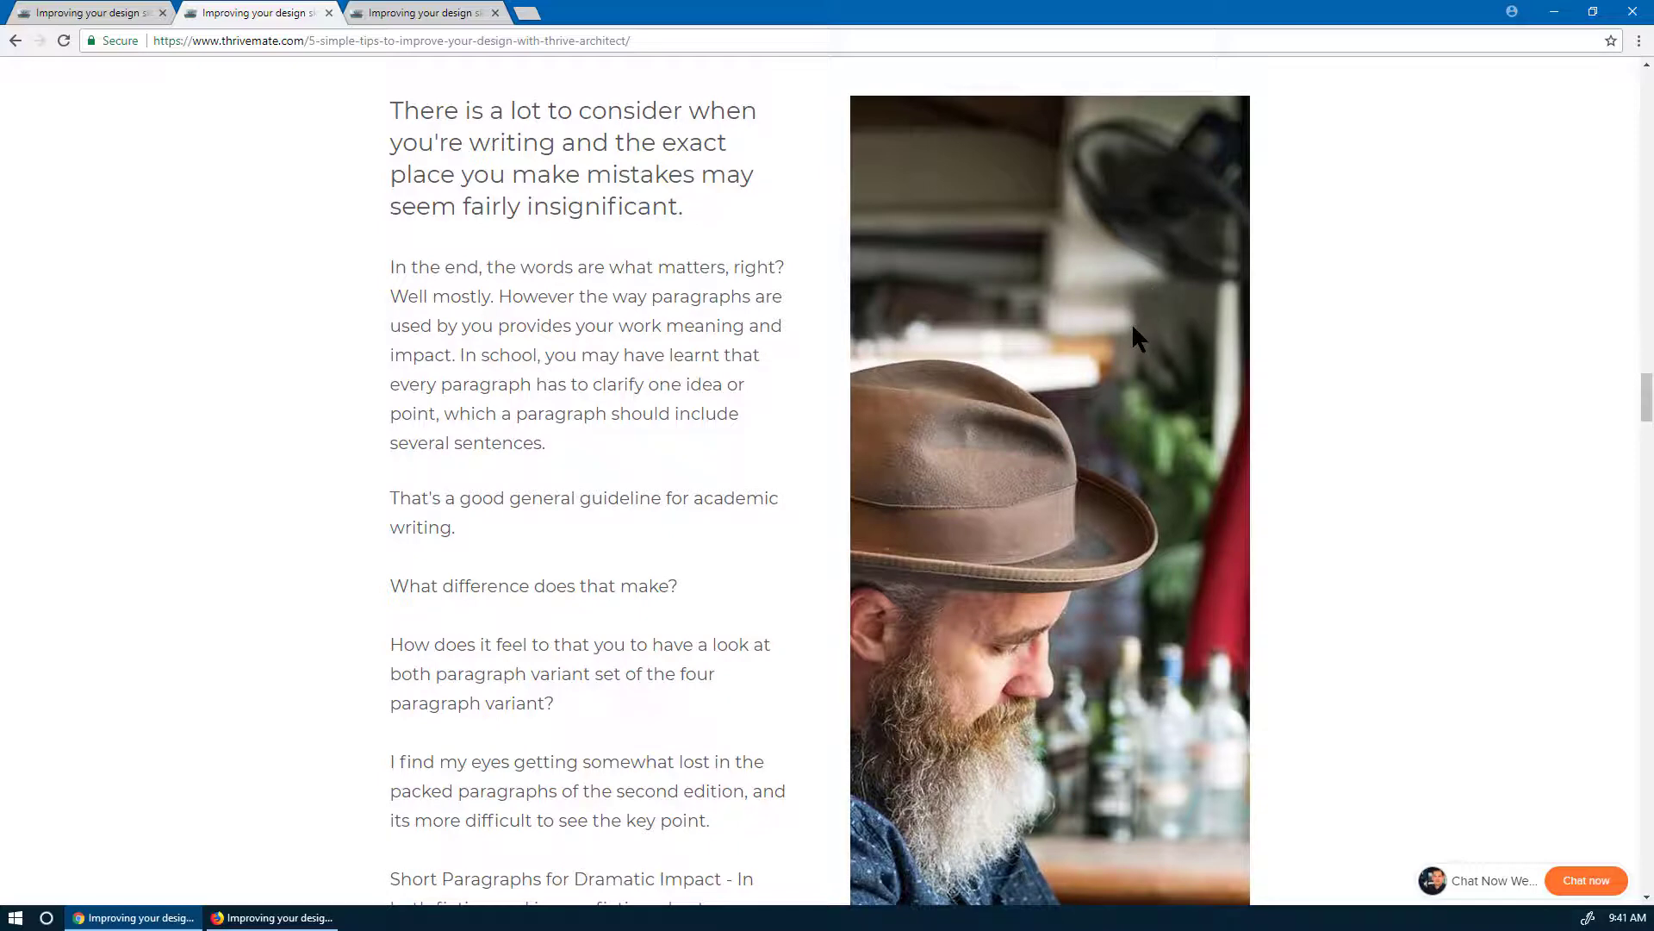
pyautogui.scroll(3, 1130, 410)
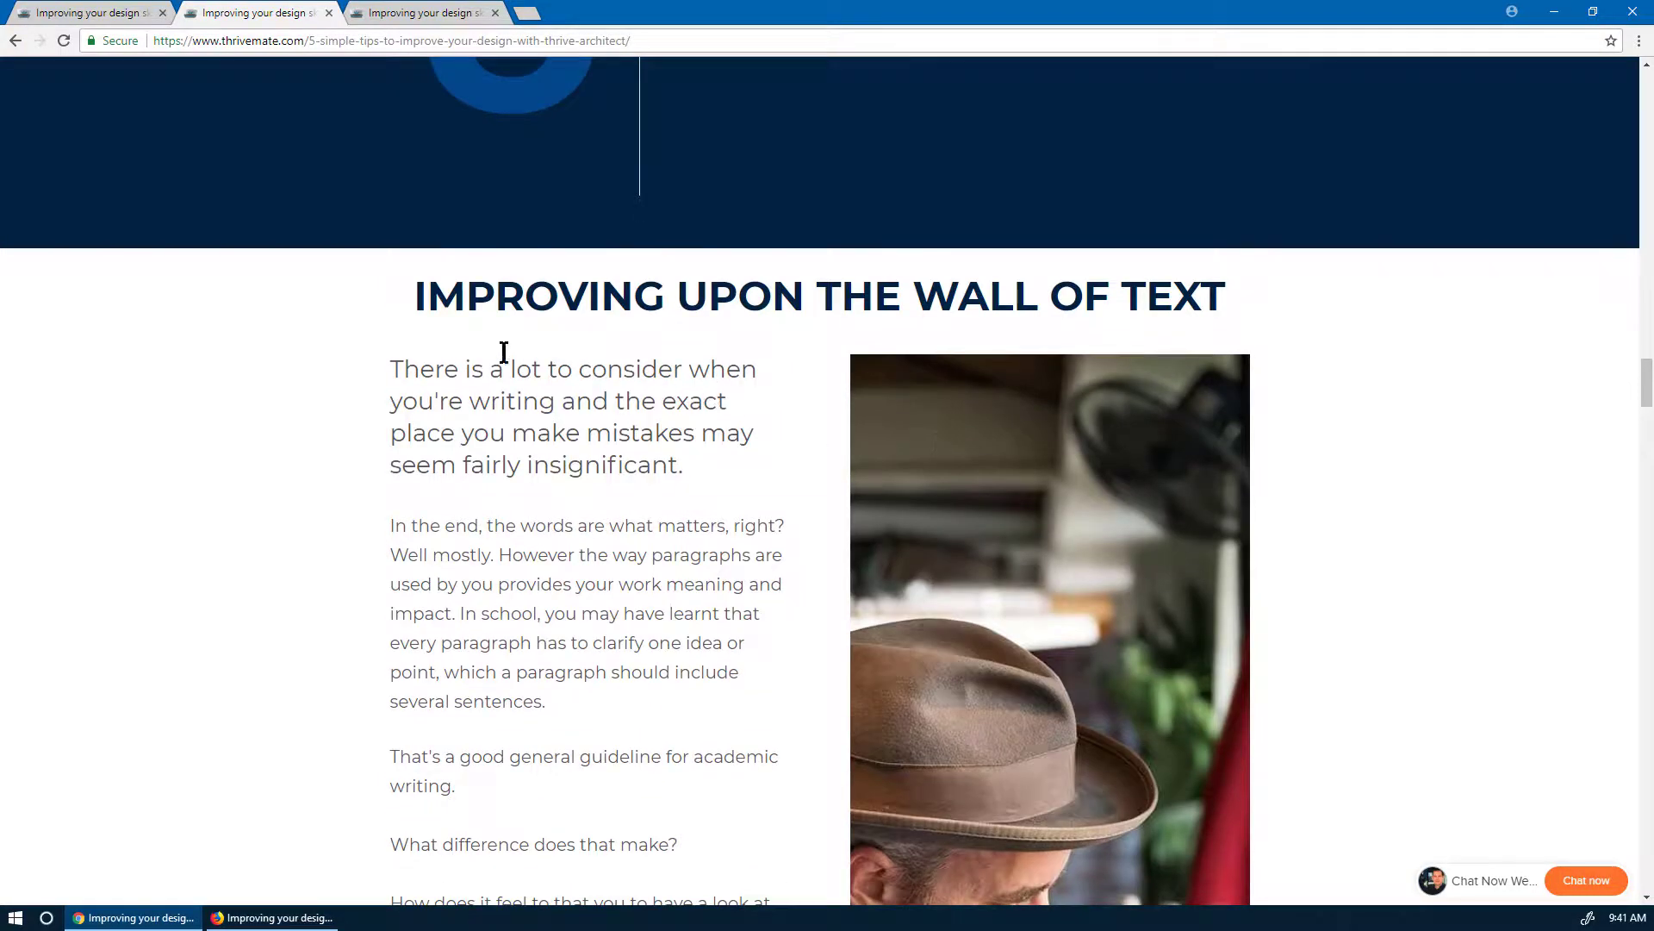
pyautogui.scroll(-2, 605, 462)
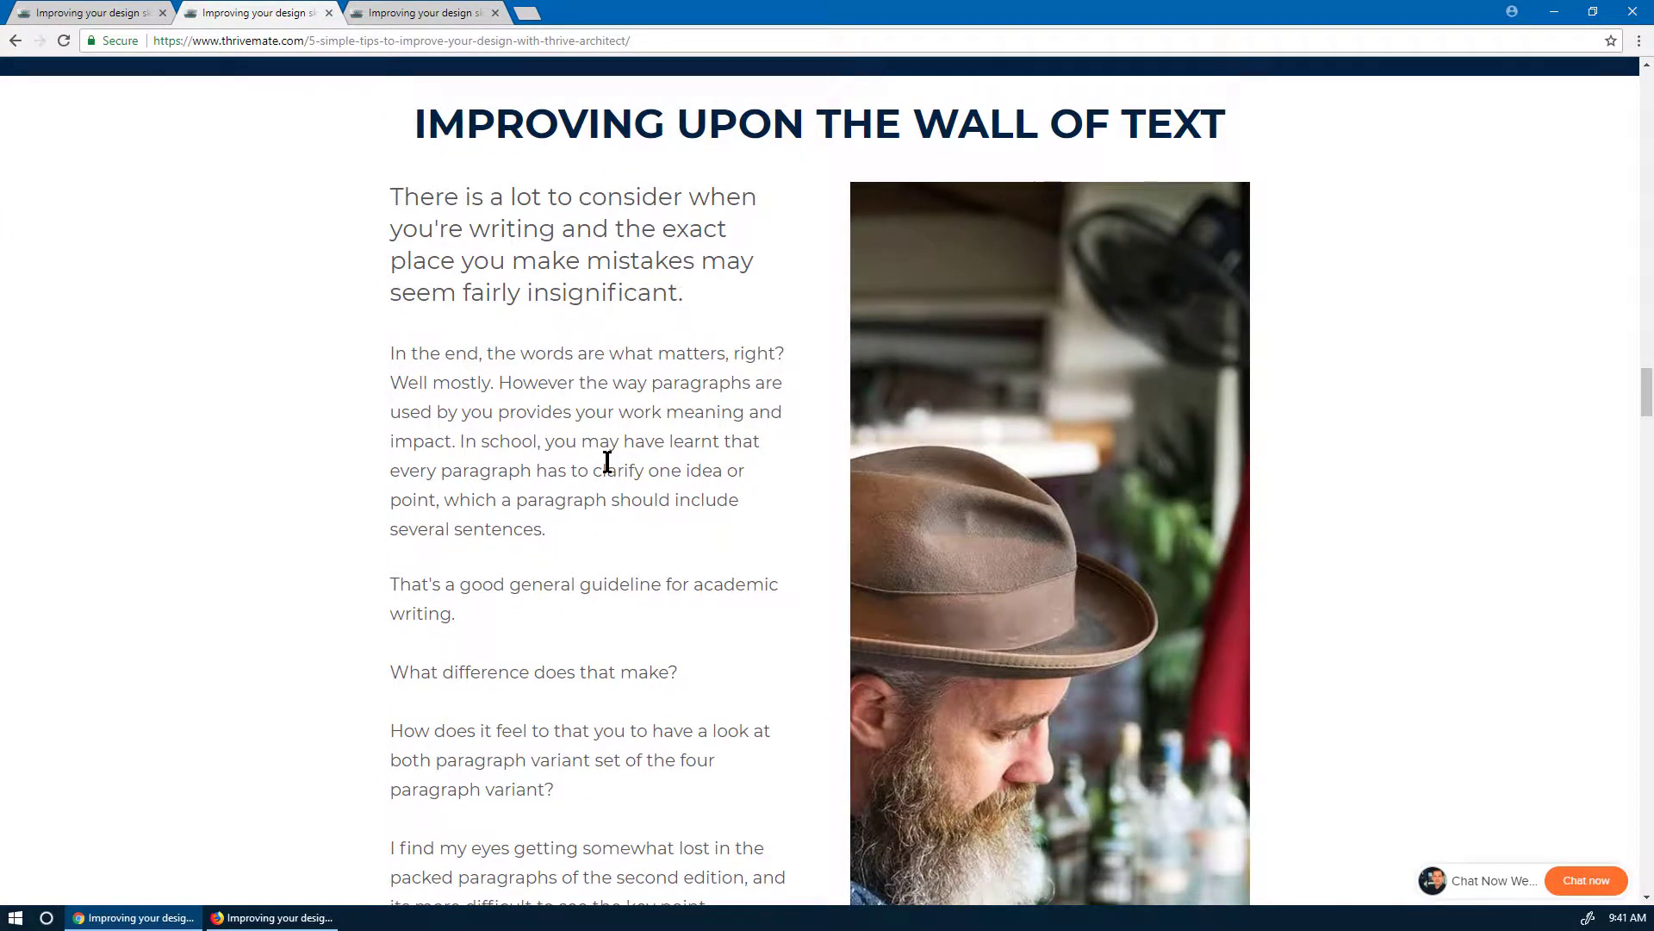
# - Check the placement of text and photo where the tip 3 example's first row meets the boxing row
pyautogui.scroll(-7, 639, 259)
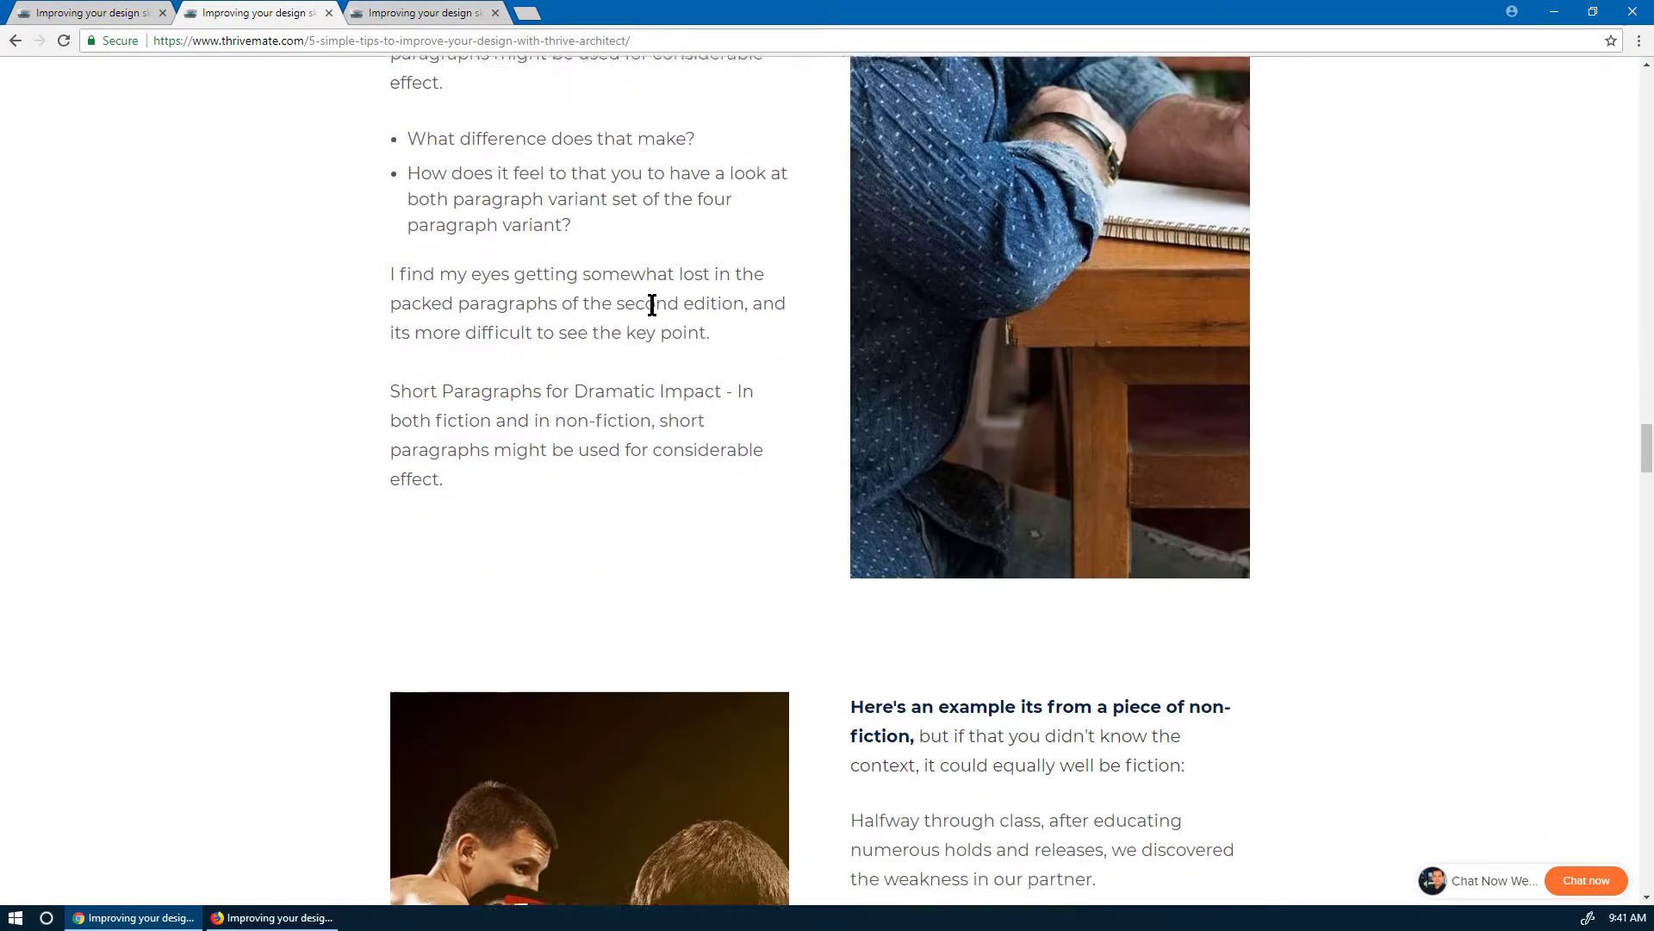
pyautogui.scroll(-2, 819, 448)
pyautogui.scroll(3, 979, 502)
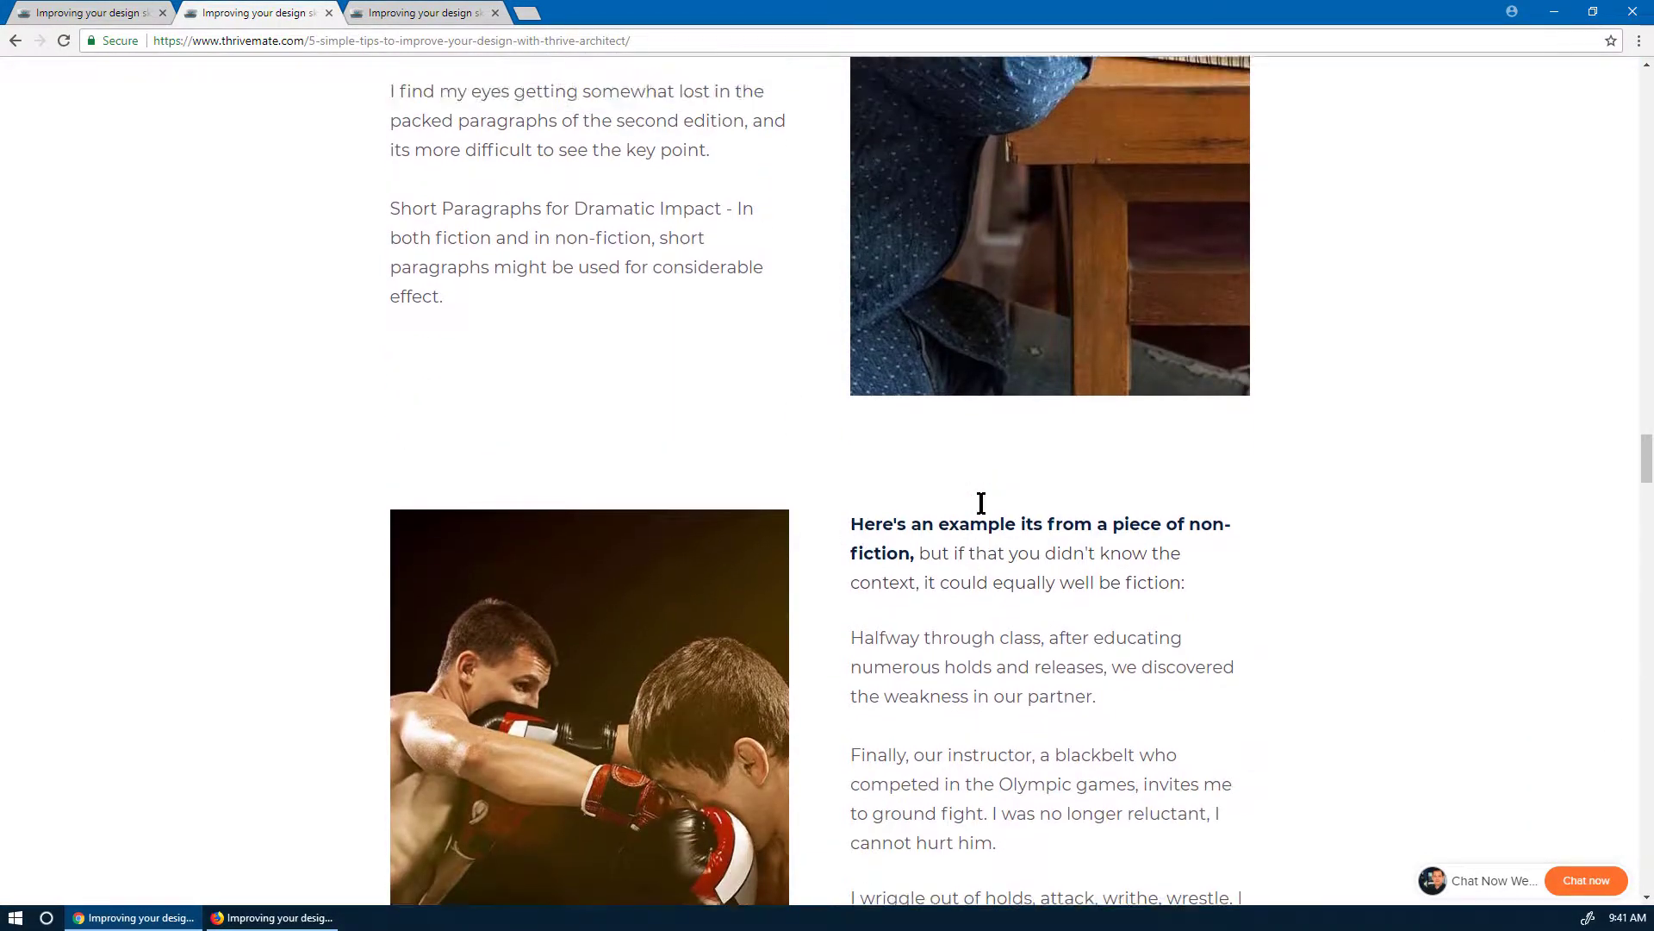
pyautogui.scroll(3, 983, 512)
pyautogui.scroll(4, 979, 500)
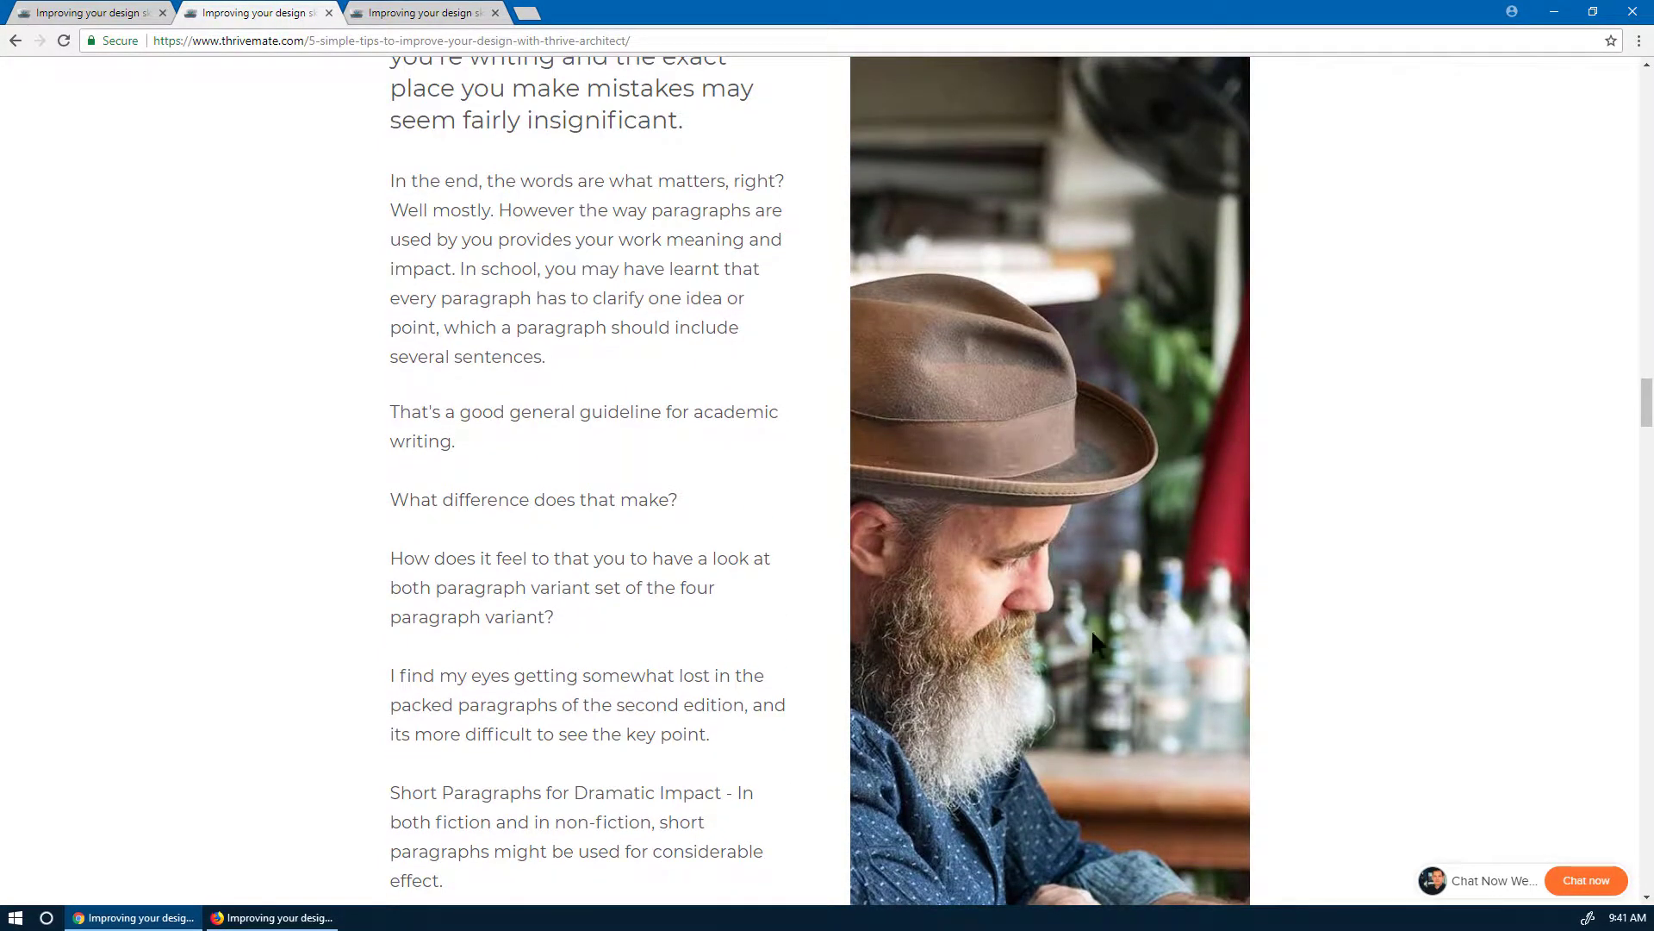
pyautogui.scroll(2, 1093, 642)
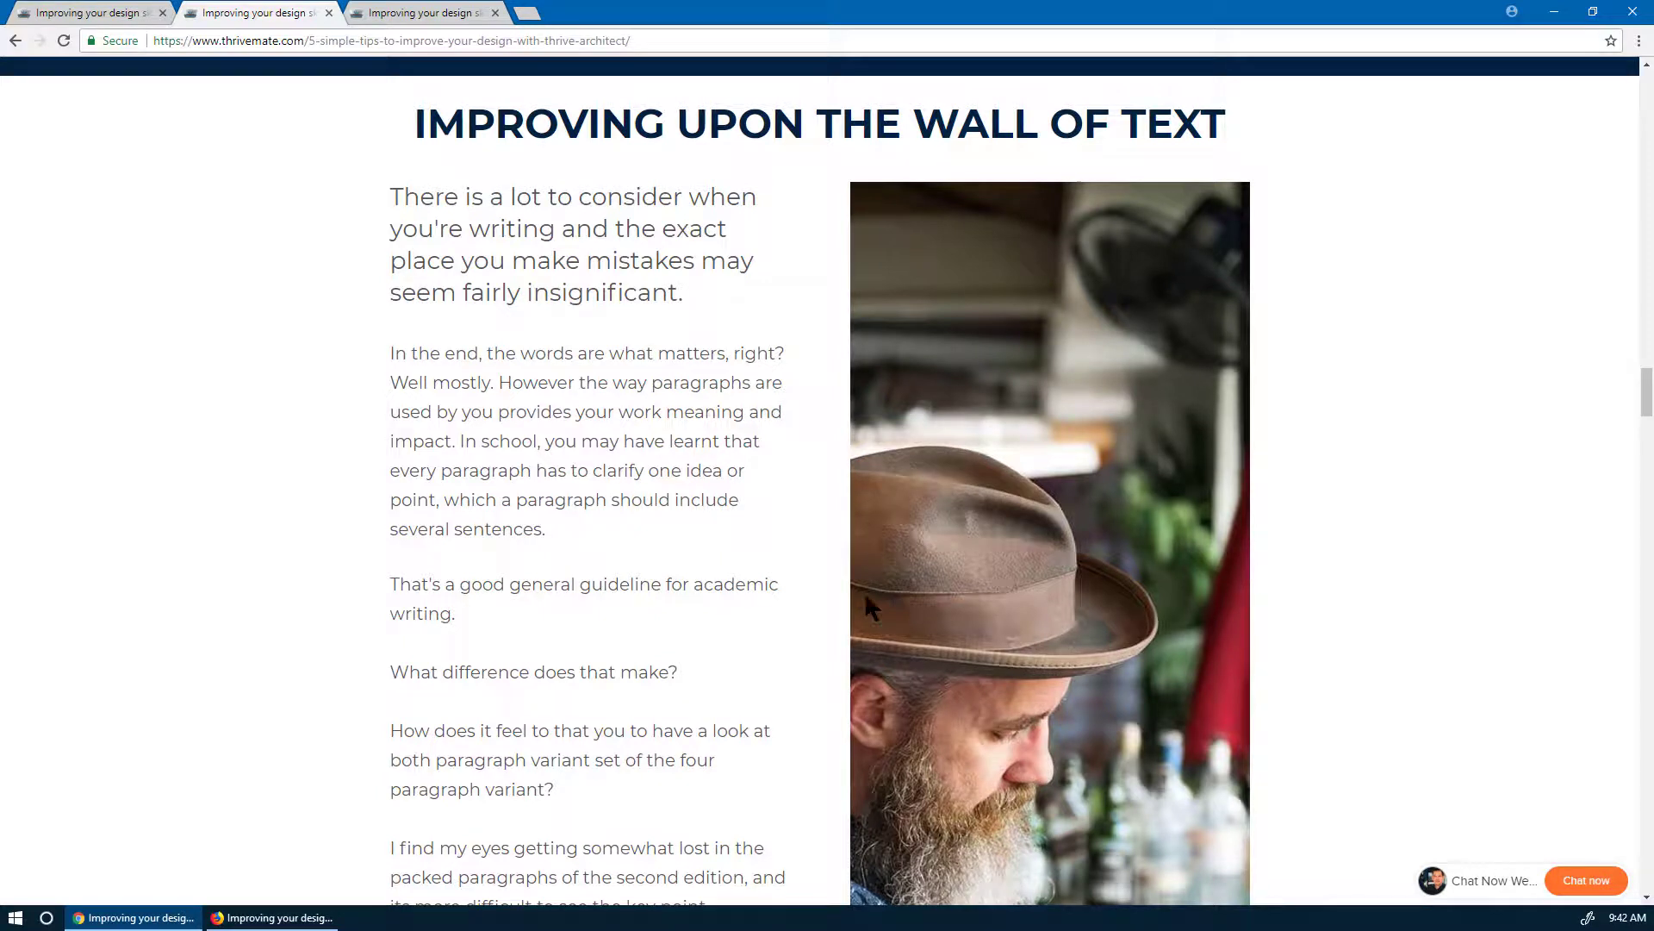
# - Review the whole tip 3 example once more, from its heading through to the boxing photo
pyautogui.scroll(-4, 827, 569)
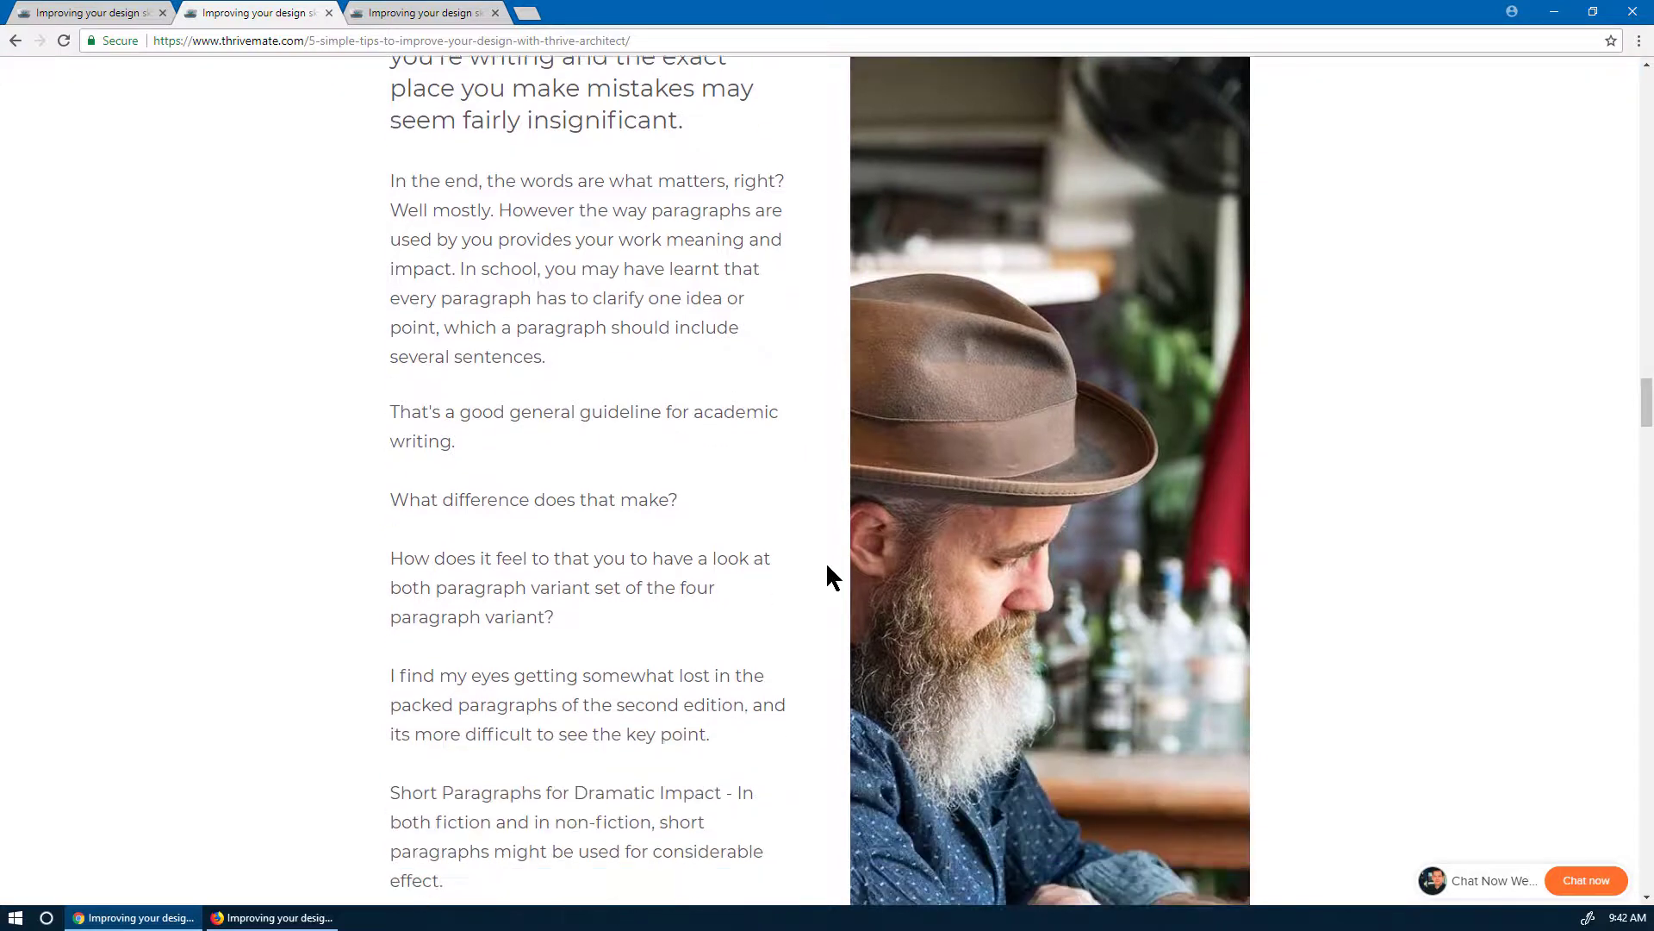
pyautogui.scroll(-2, 825, 560)
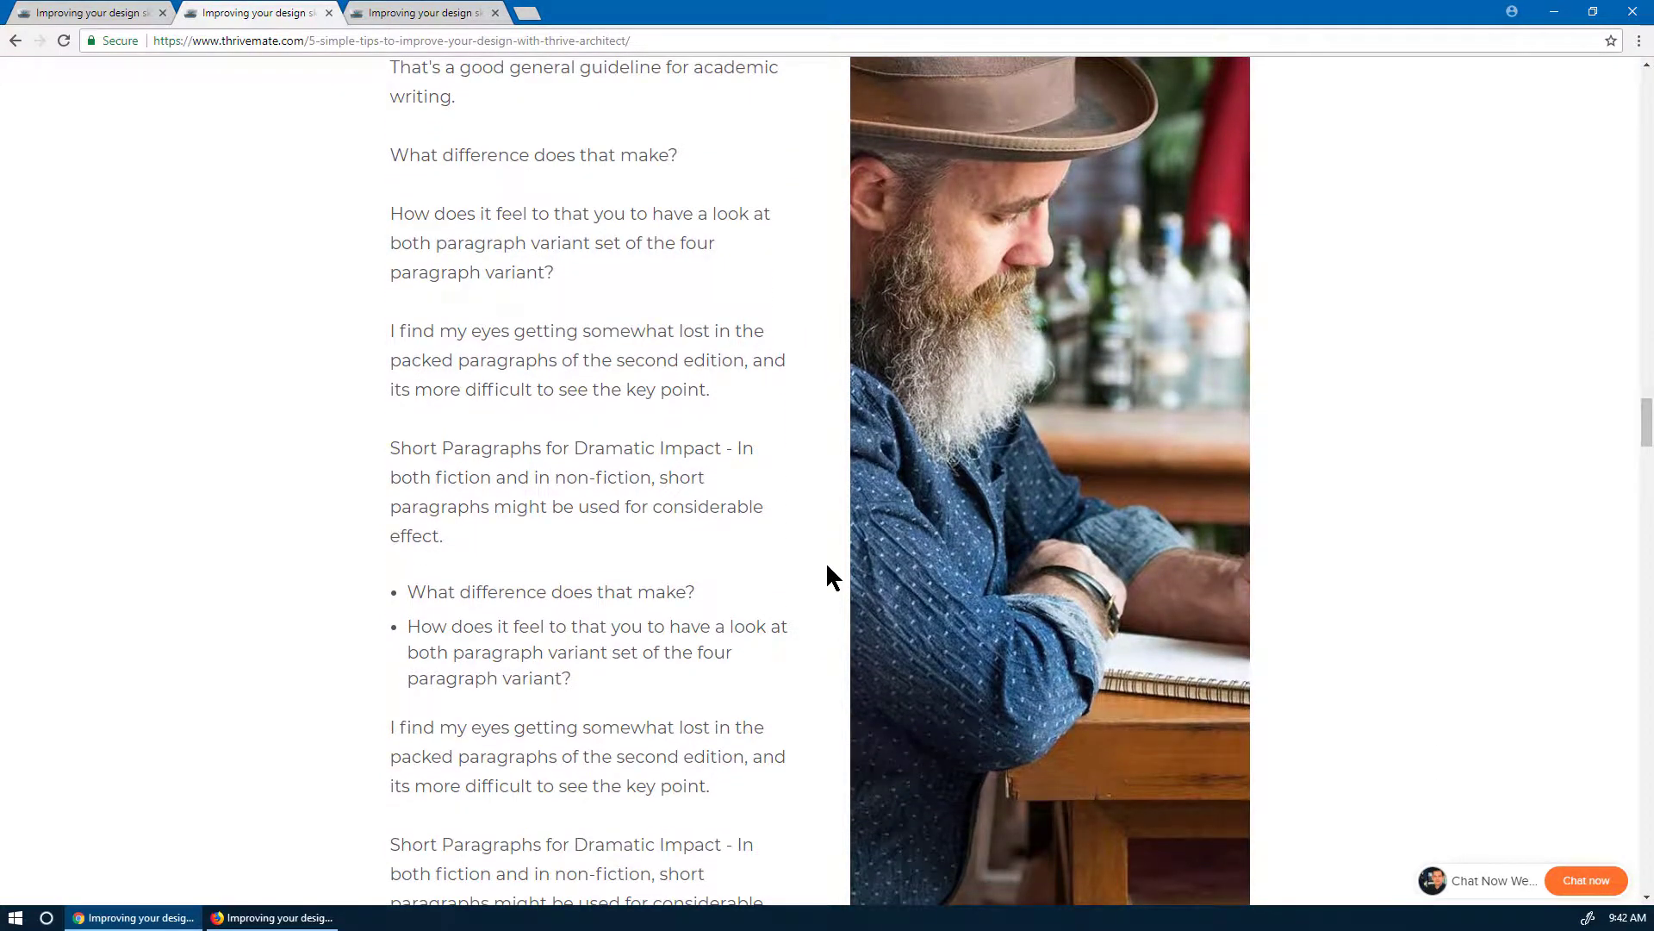
pyautogui.scroll(-9, 827, 568)
pyautogui.scroll(-3, 825, 560)
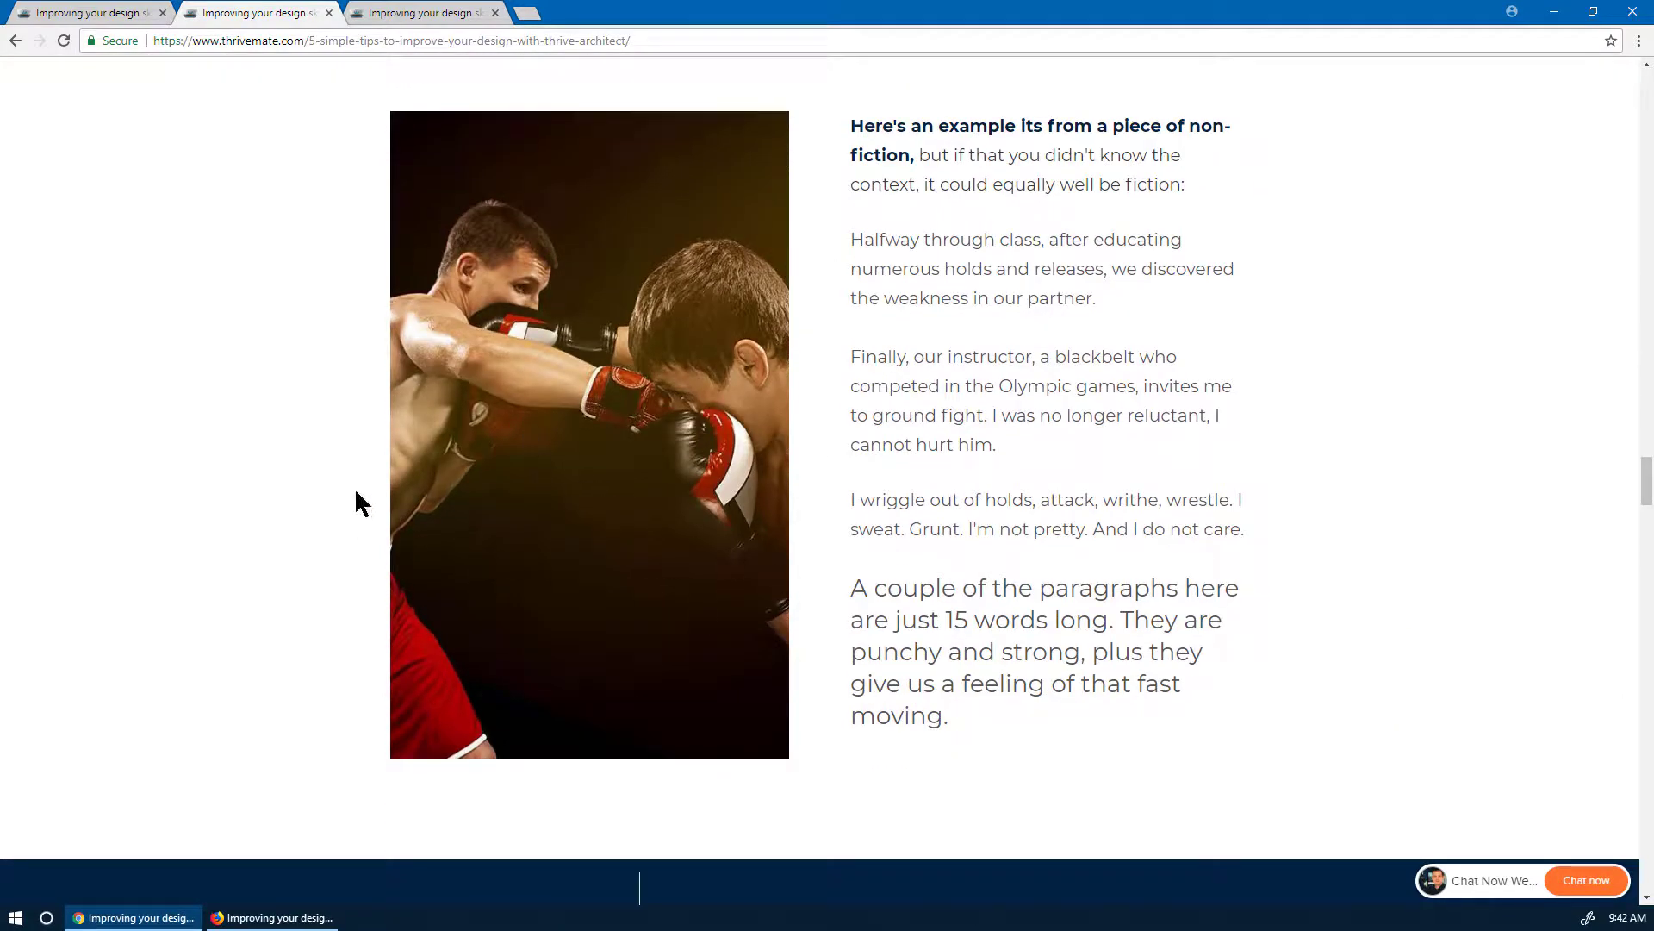
# - Go to tip 4, "Add a Hero Section", and examine its full-width brick wall banner titled "HELPING with walls"
pyautogui.scroll(-4, 871, 559)
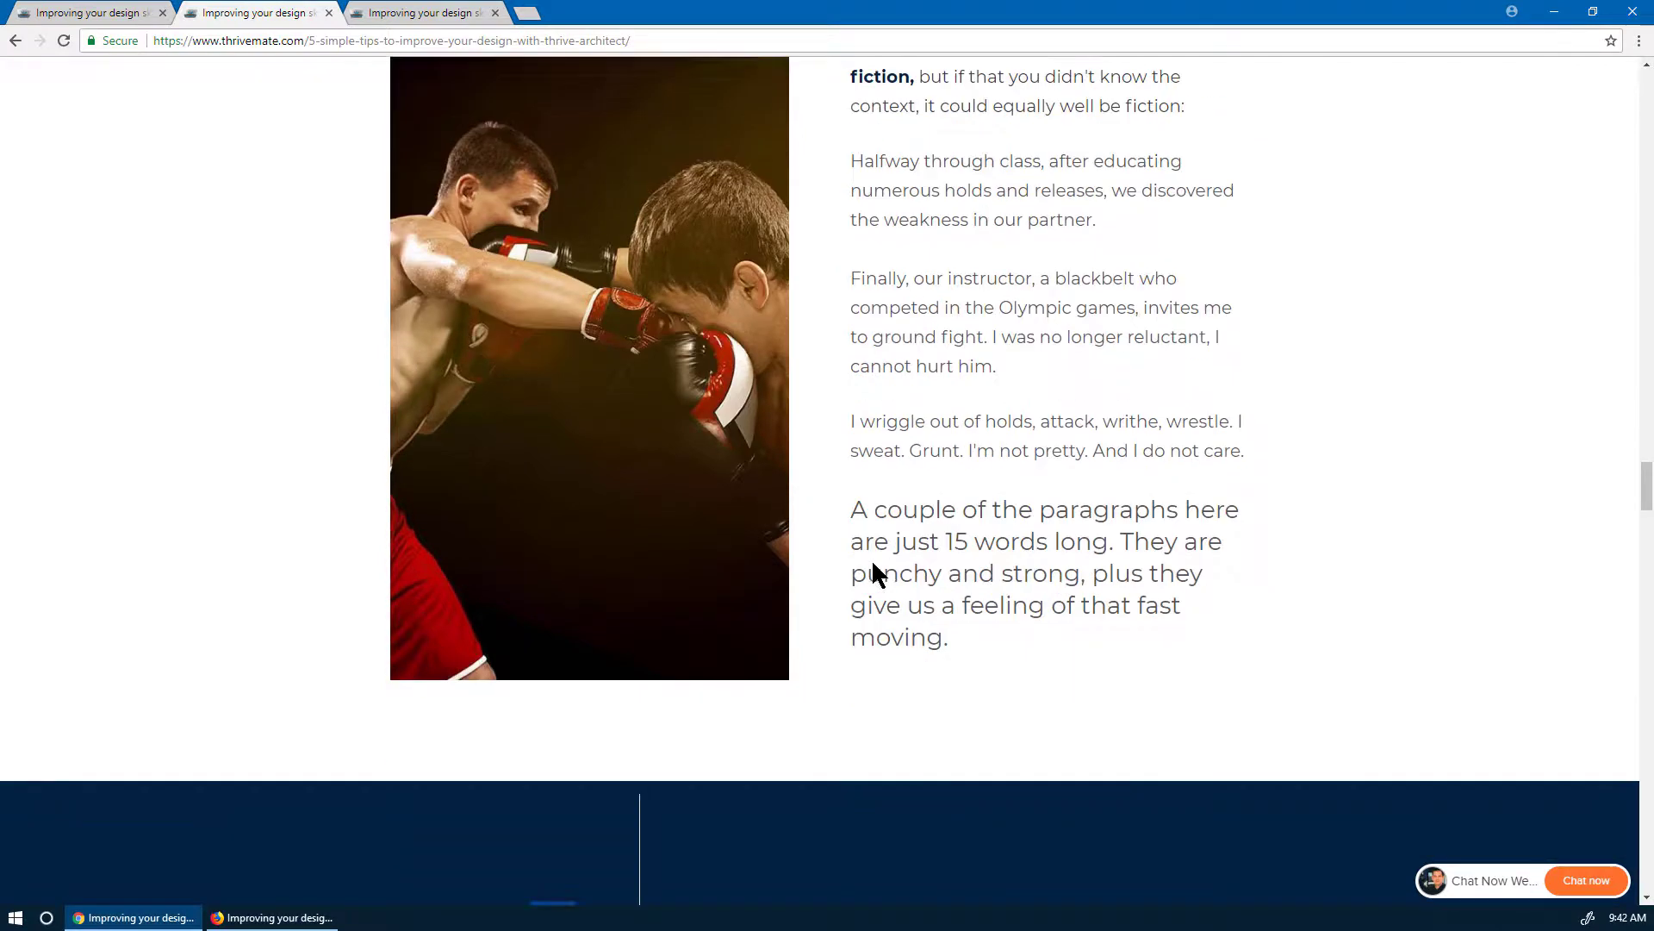
pyautogui.scroll(-3, 1090, 406)
pyautogui.scroll(-6, 1091, 407)
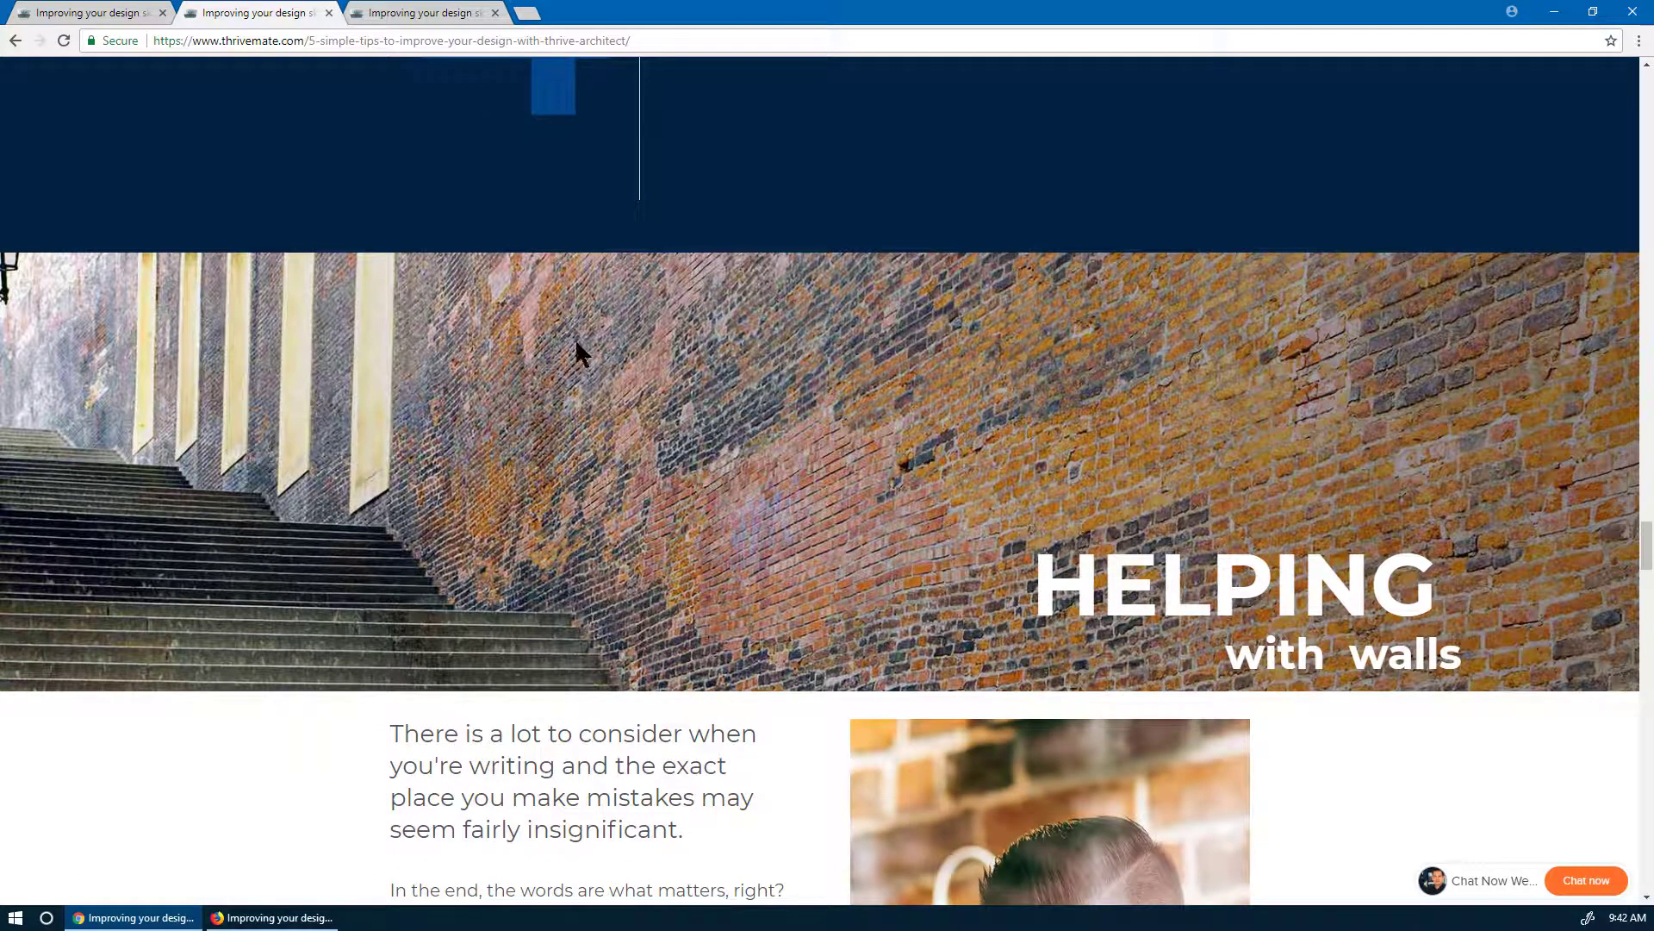
pyautogui.scroll(3, 1005, 332)
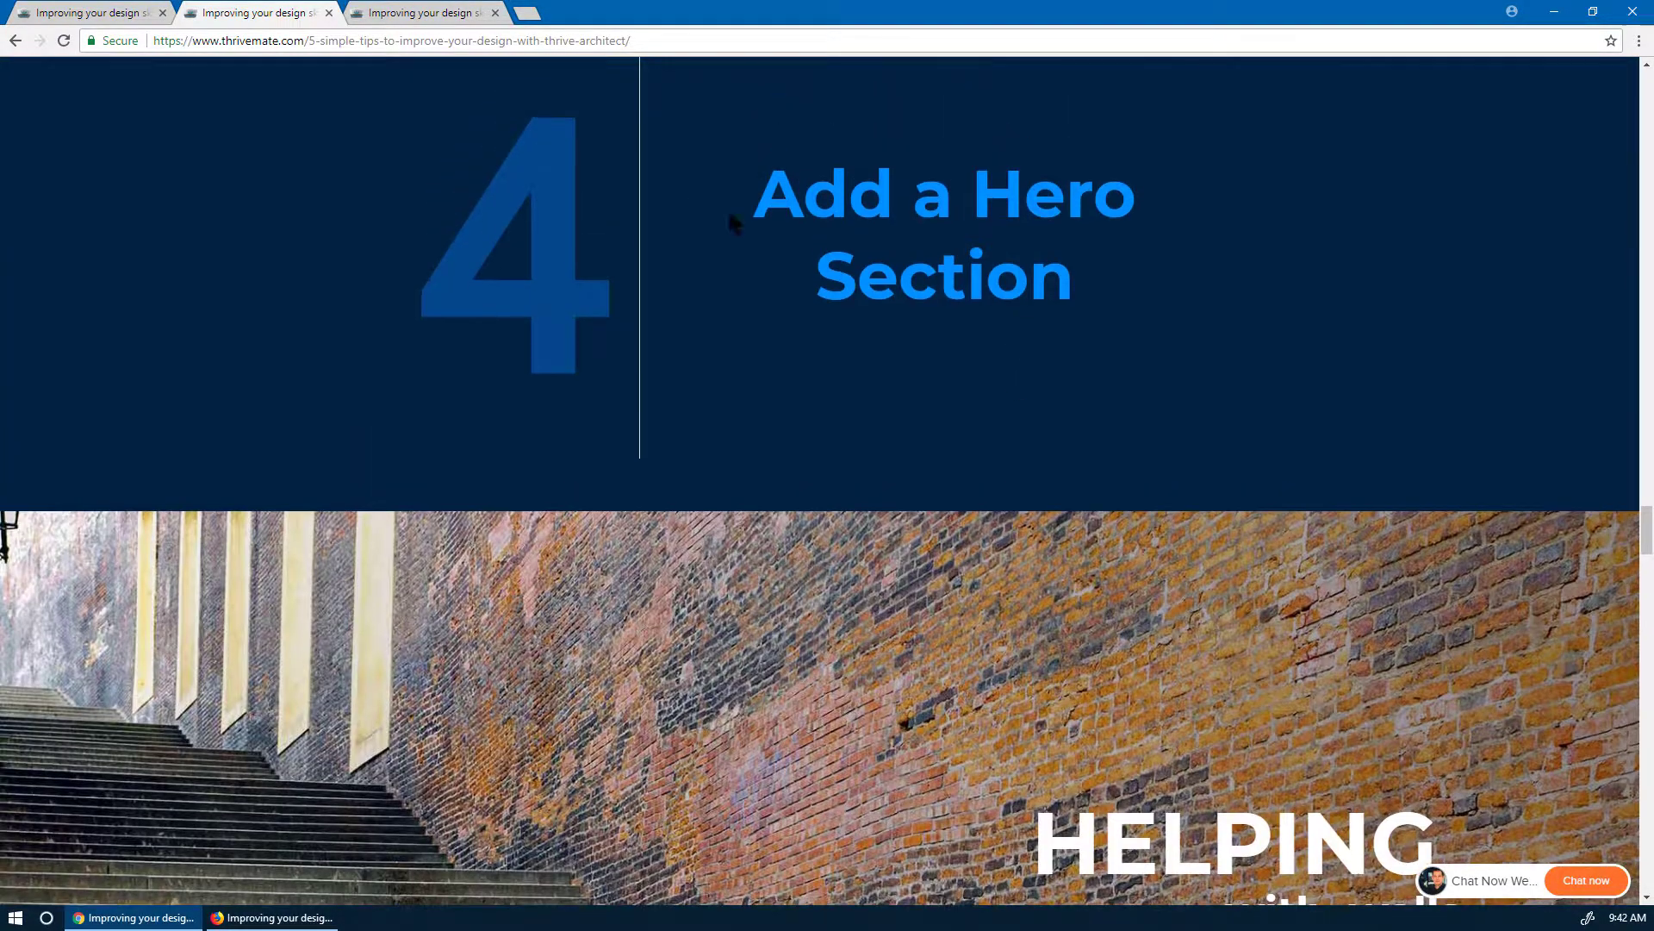
pyautogui.scroll(-3, 1024, 487)
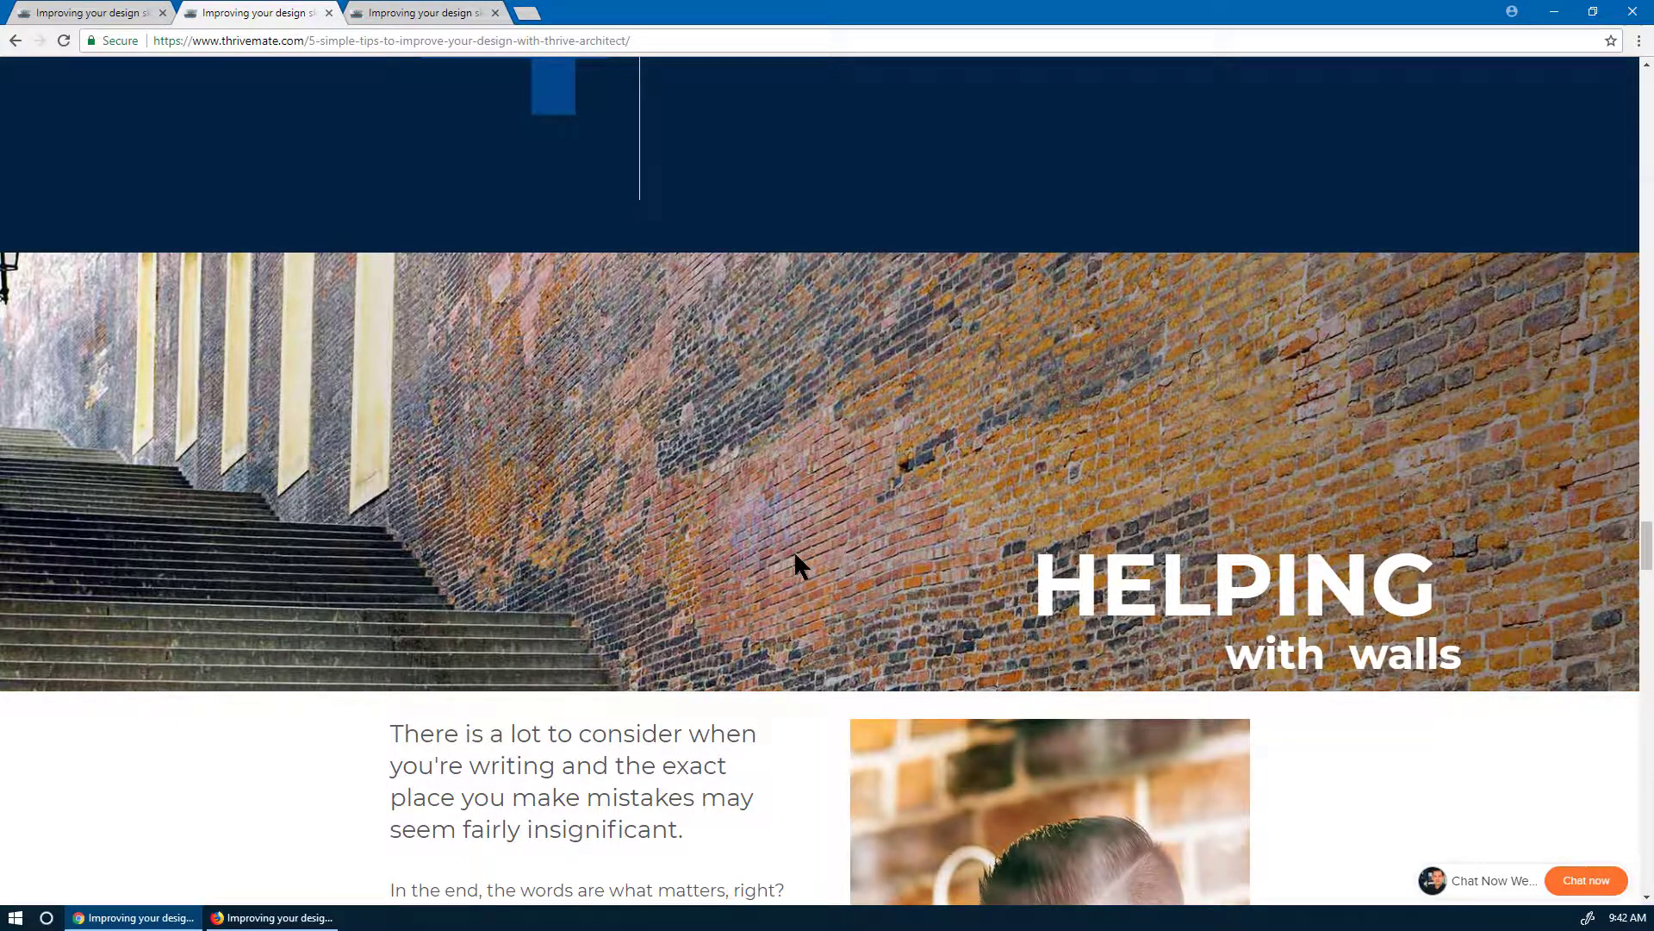
pyautogui.scroll(-1, 793, 550)
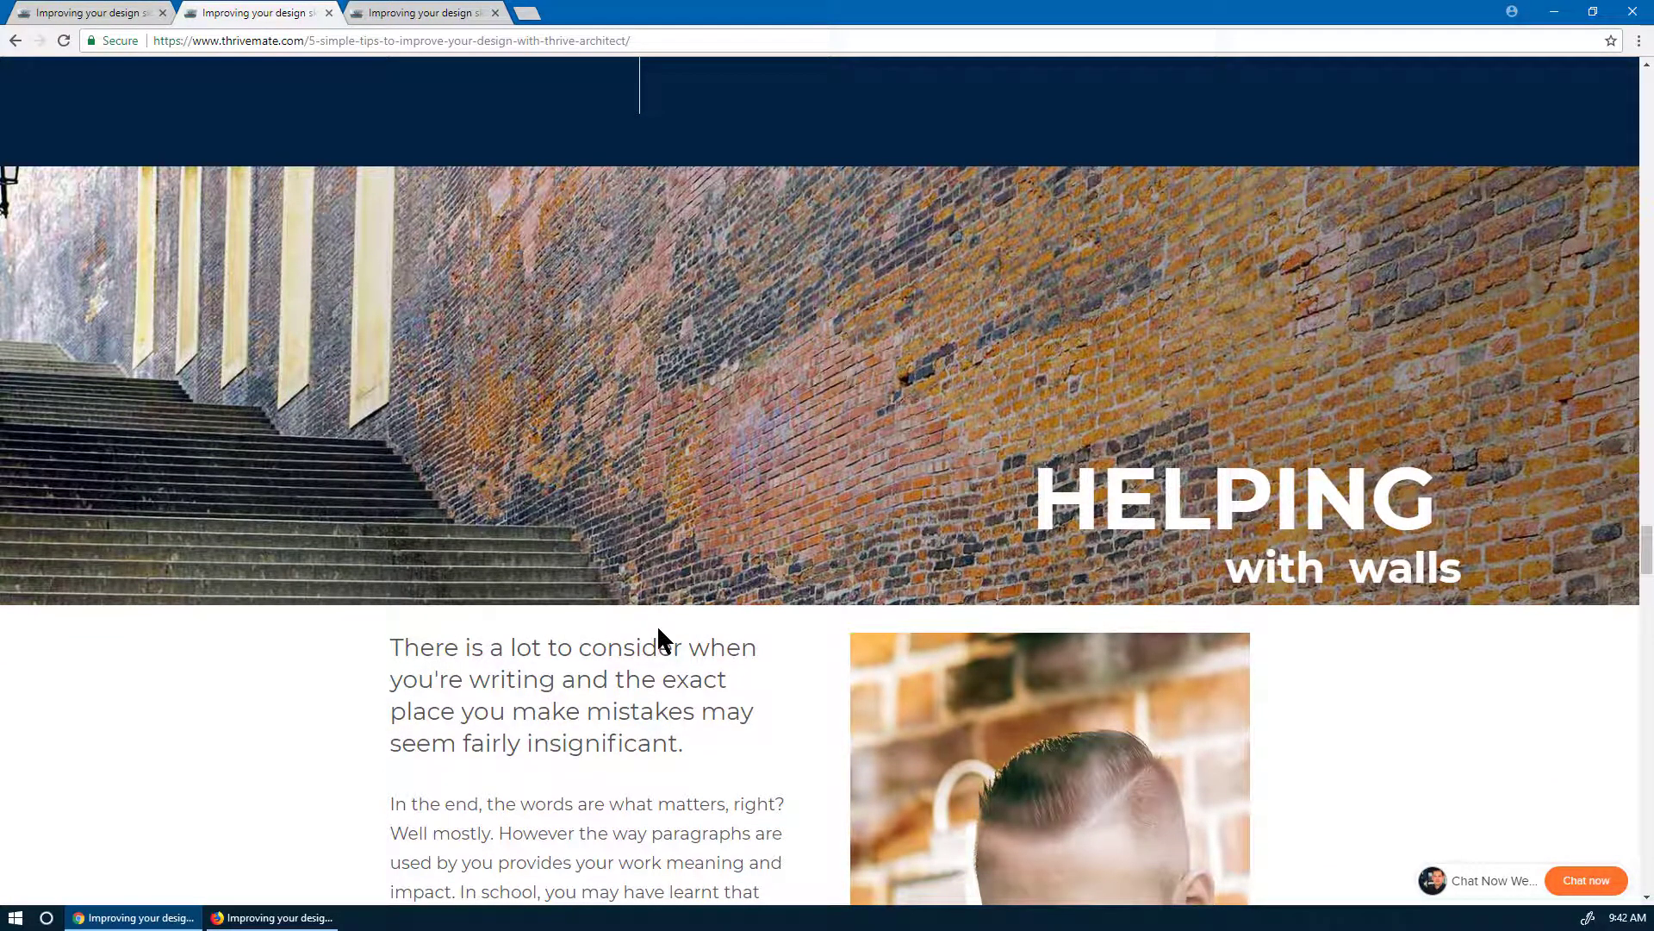
# - Compare the tip 3 image layout with the hero section example under tip 4
pyautogui.scroll(-15, 695, 638)
pyautogui.scroll(6, 694, 637)
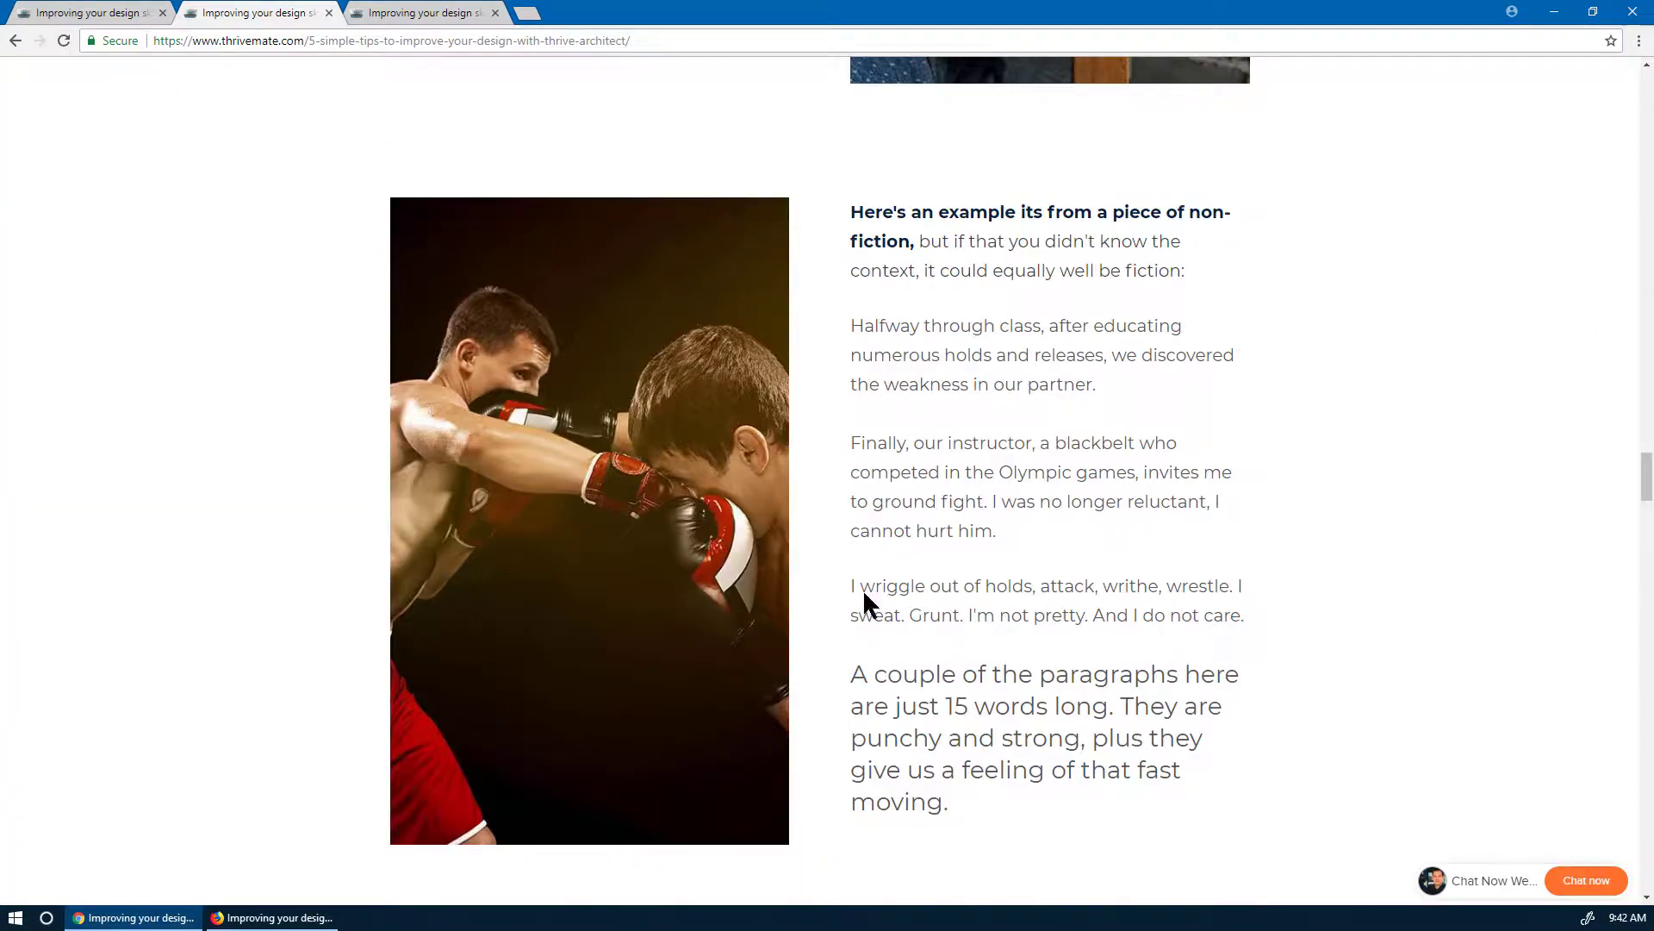
pyautogui.scroll(9, 864, 599)
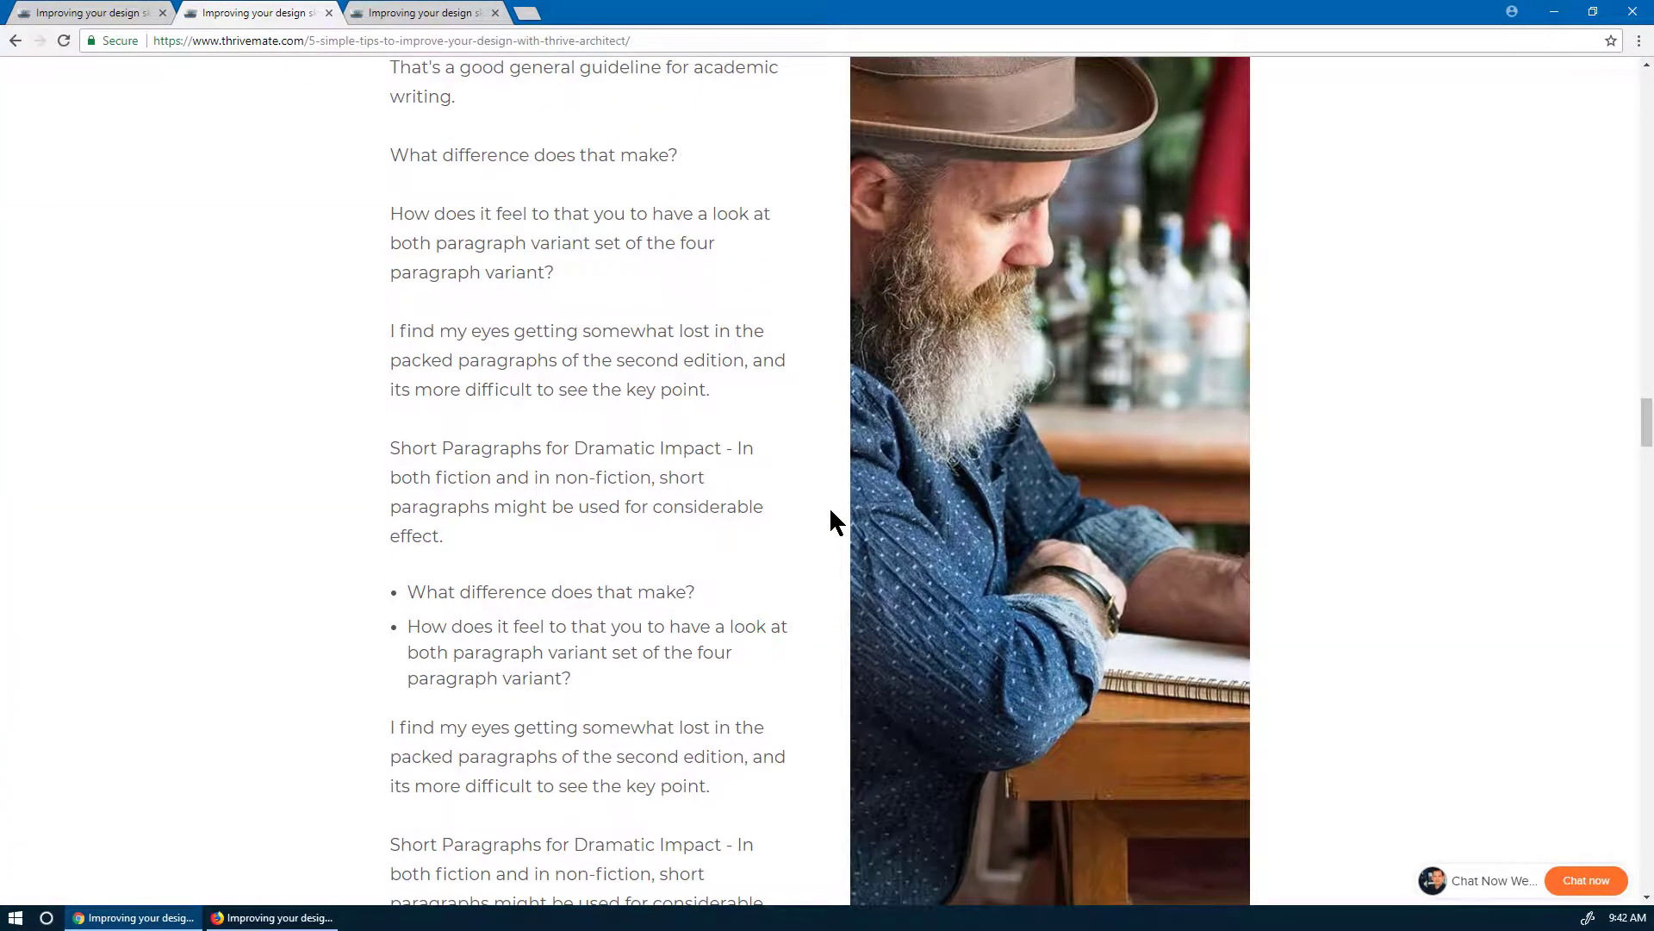
pyautogui.scroll(-20, 829, 505)
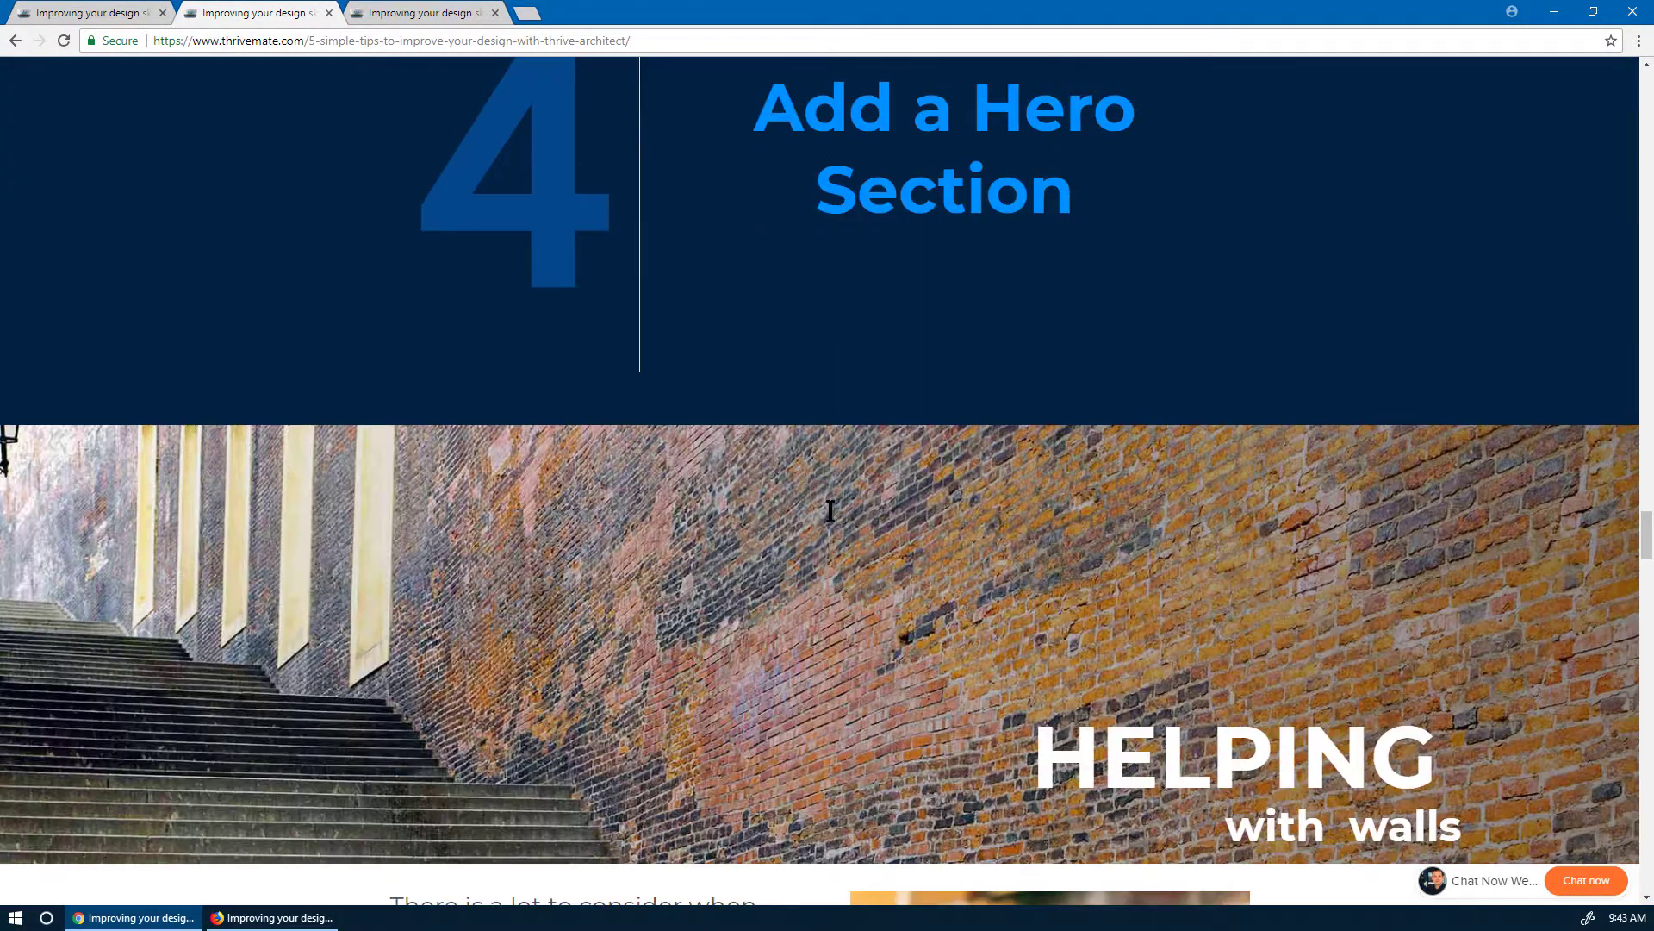
# - Examine the tip 4 banner together with the opening text and the portrait photo directly beneath it
pyautogui.scroll(-2, 830, 511)
pyautogui.scroll(-4, 841, 577)
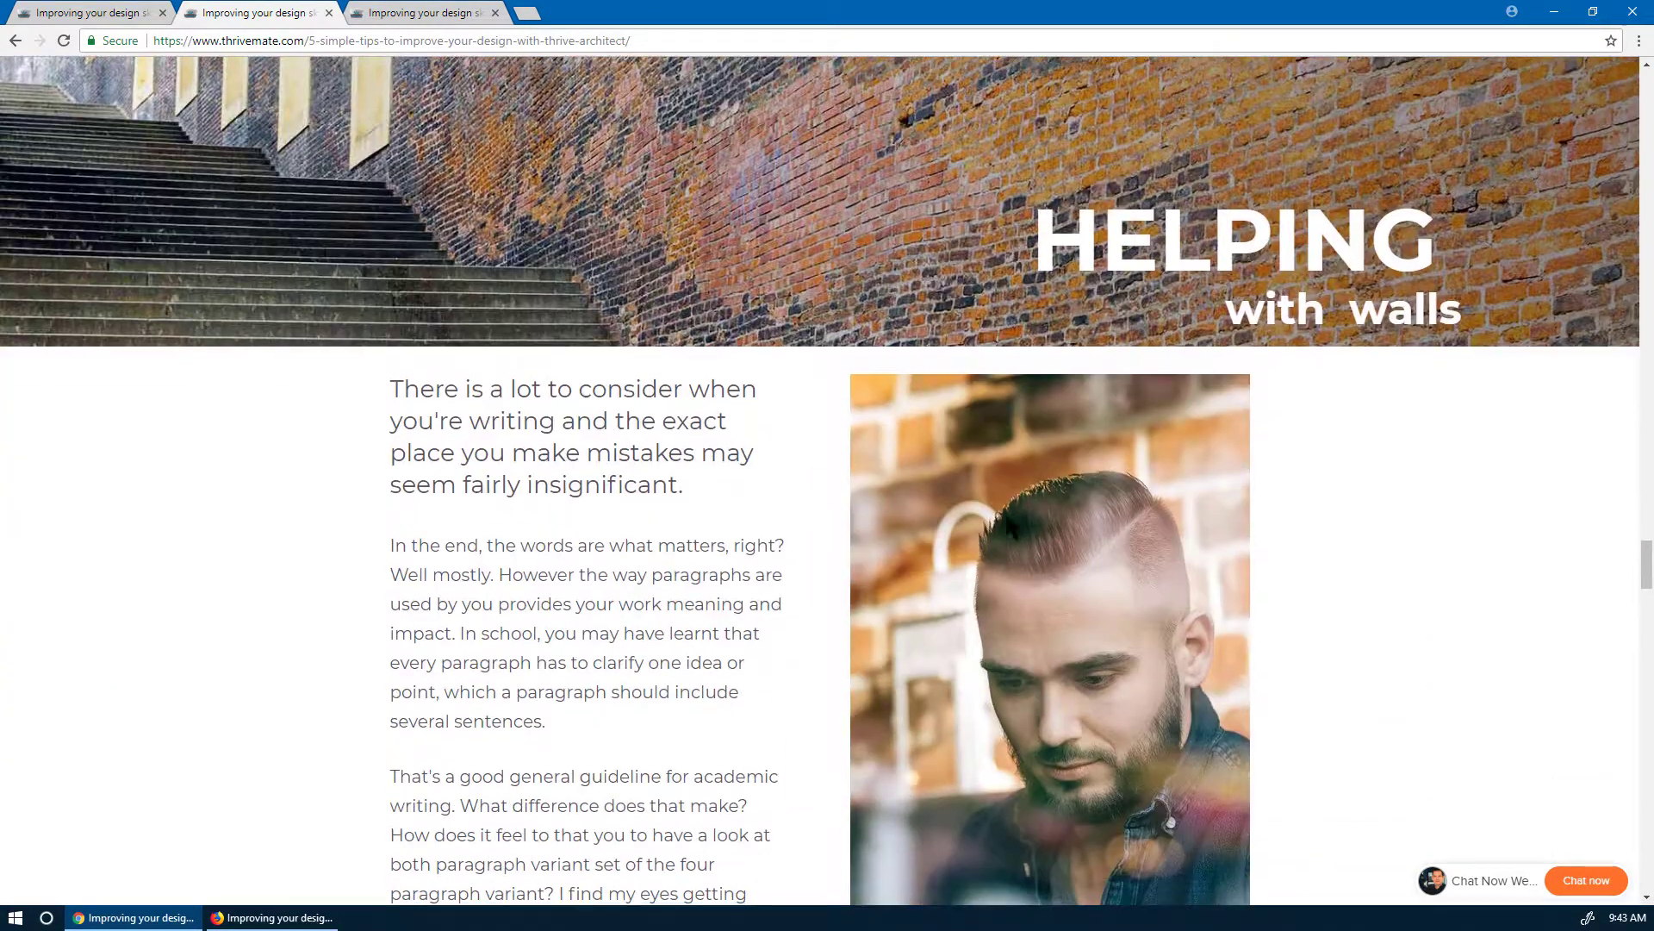
pyautogui.scroll(2, 810, 218)
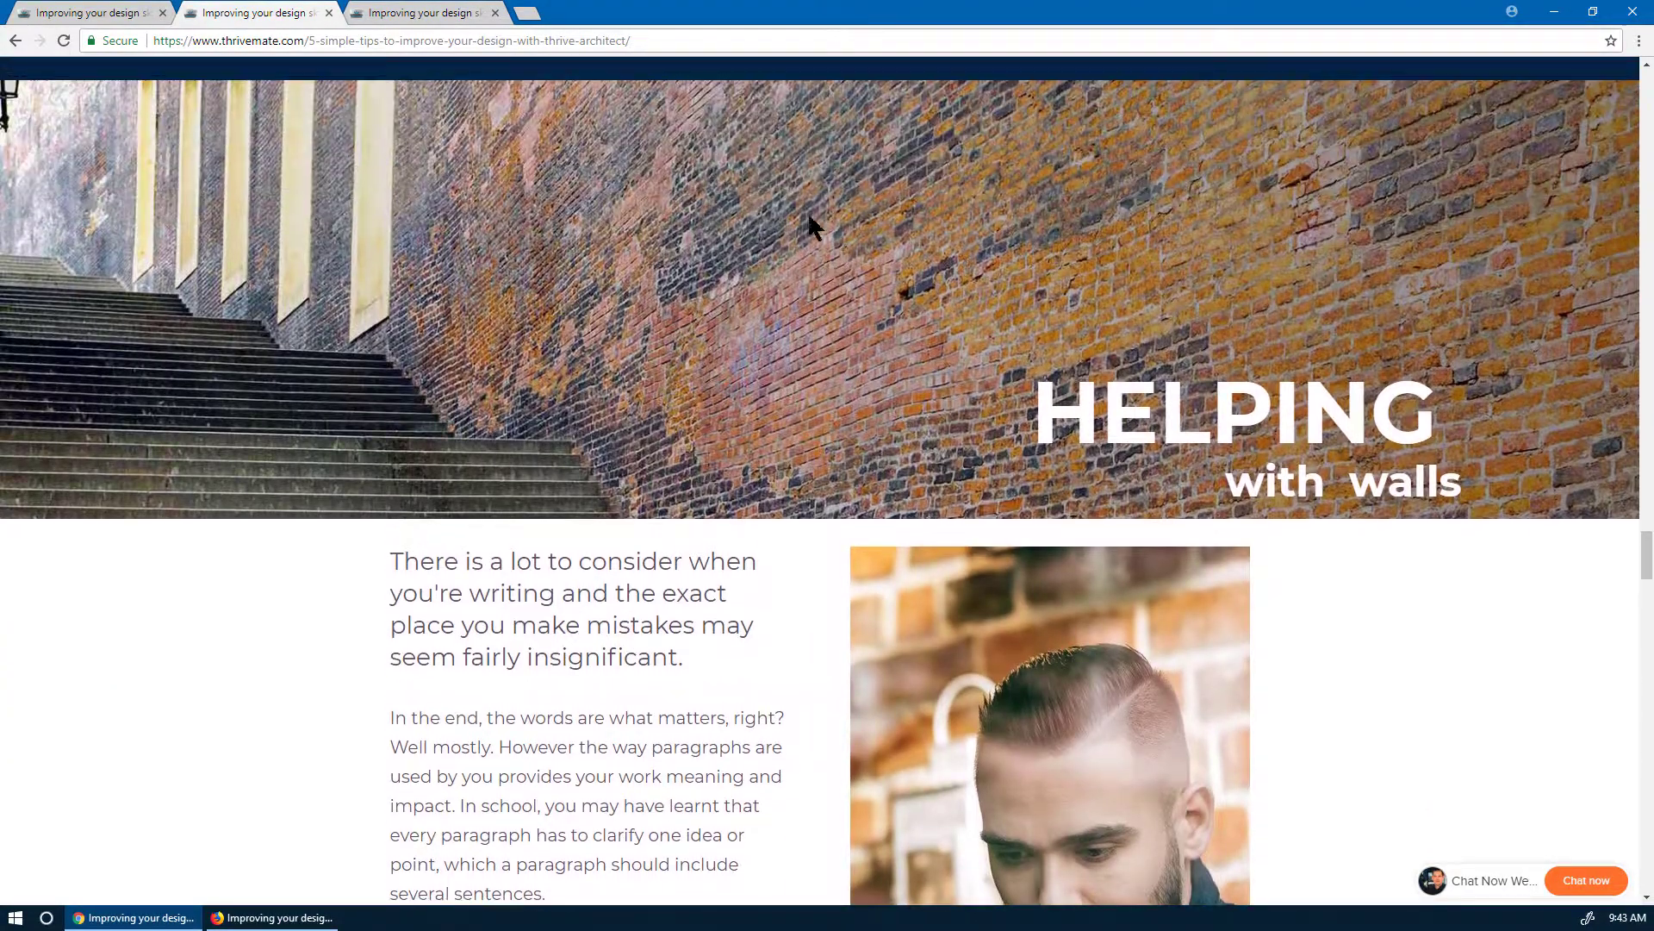
pyautogui.scroll(-4, 783, 393)
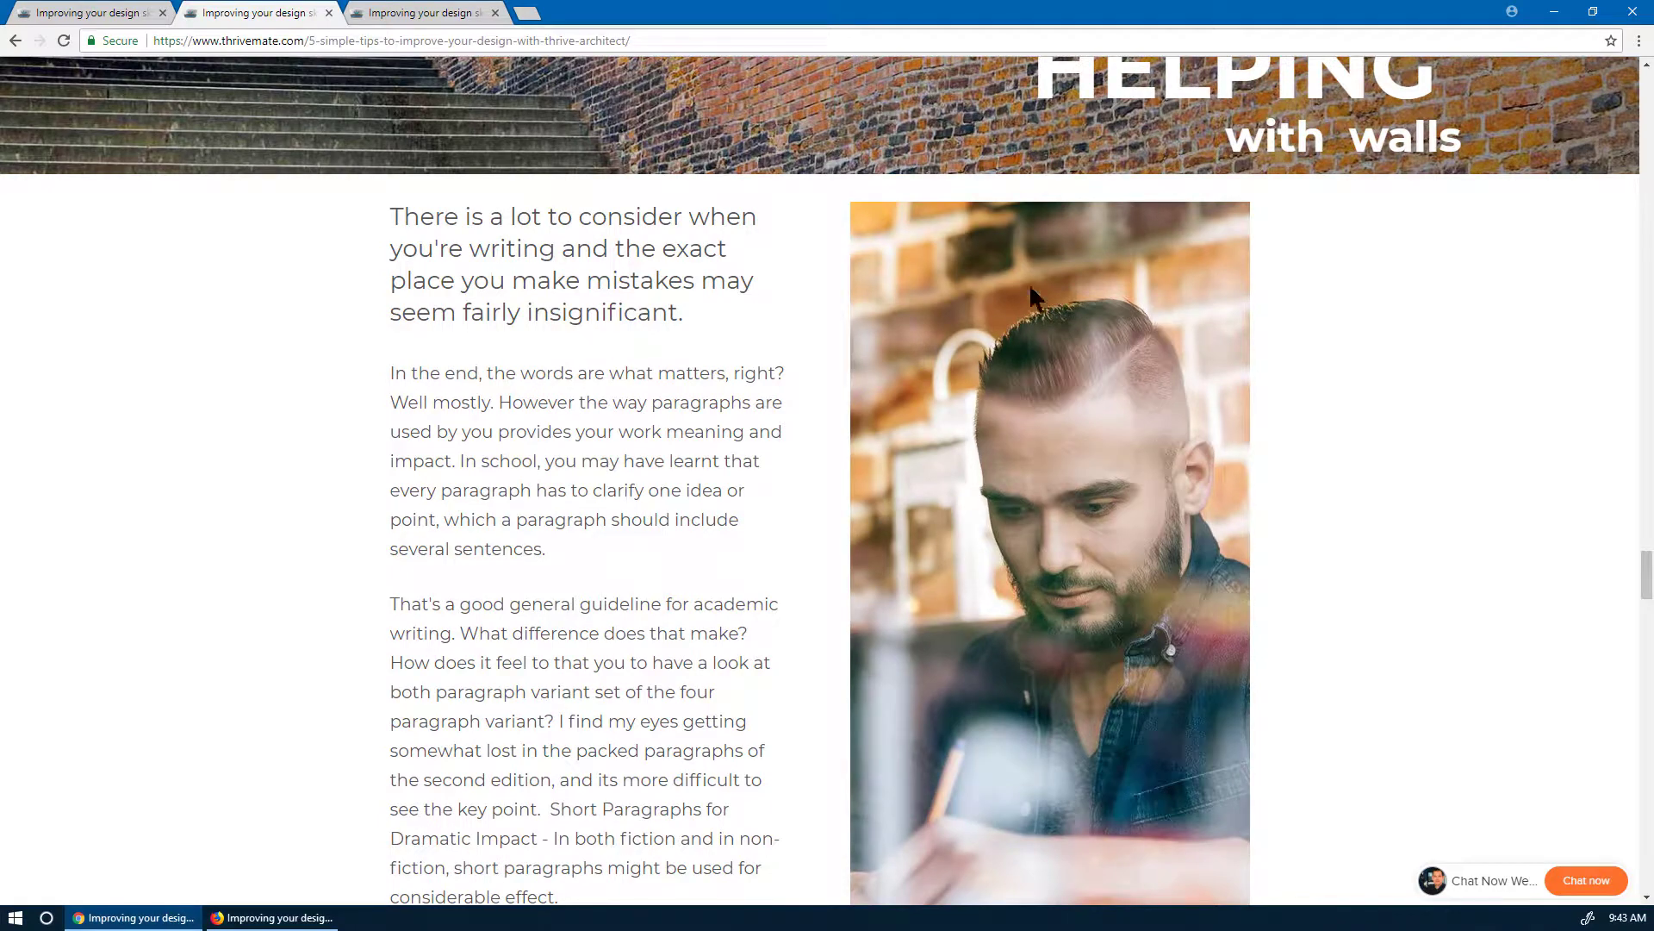
pyautogui.scroll(3, 638, 286)
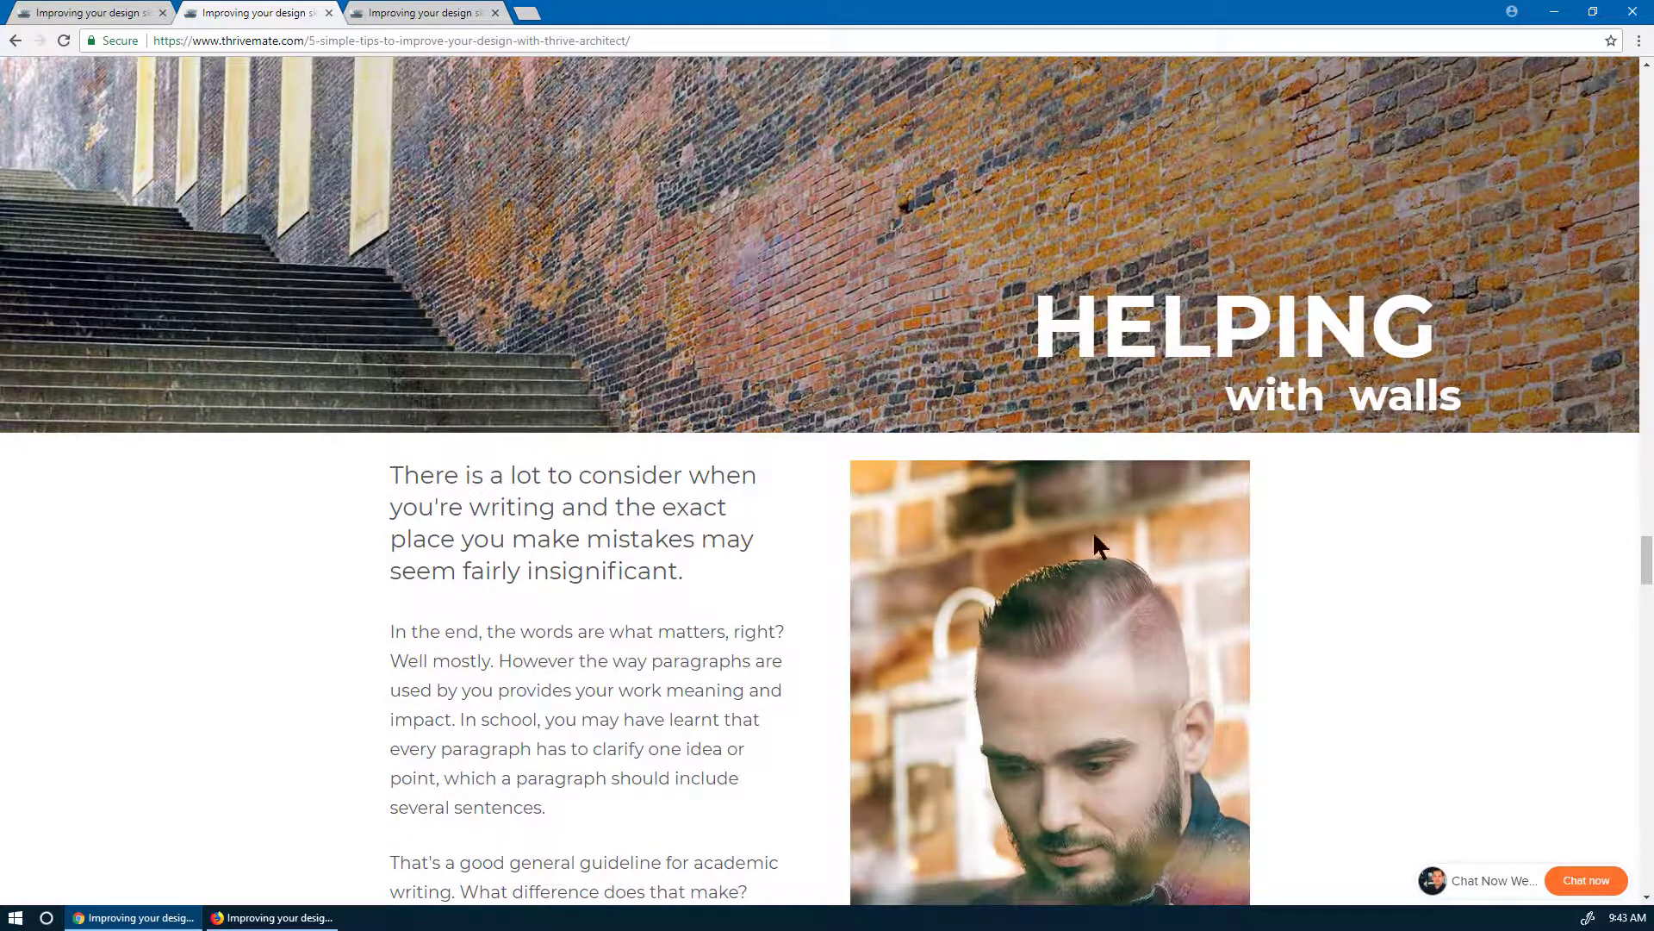
pyautogui.scroll(-5, 1115, 565)
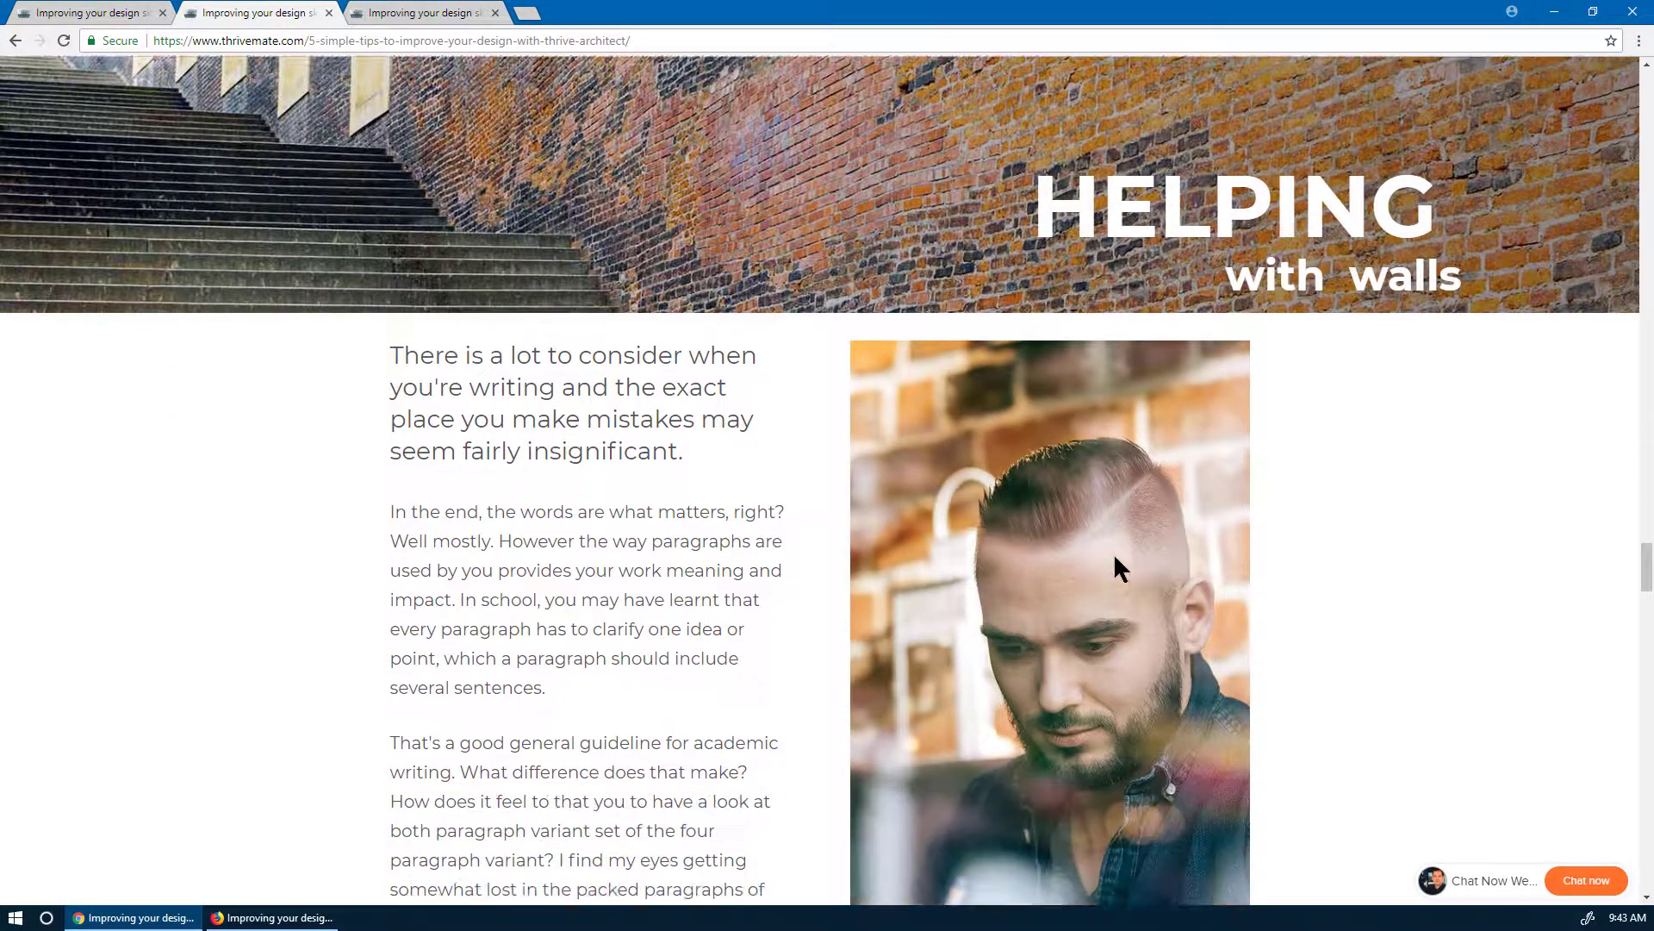
pyautogui.scroll(2, 535, 361)
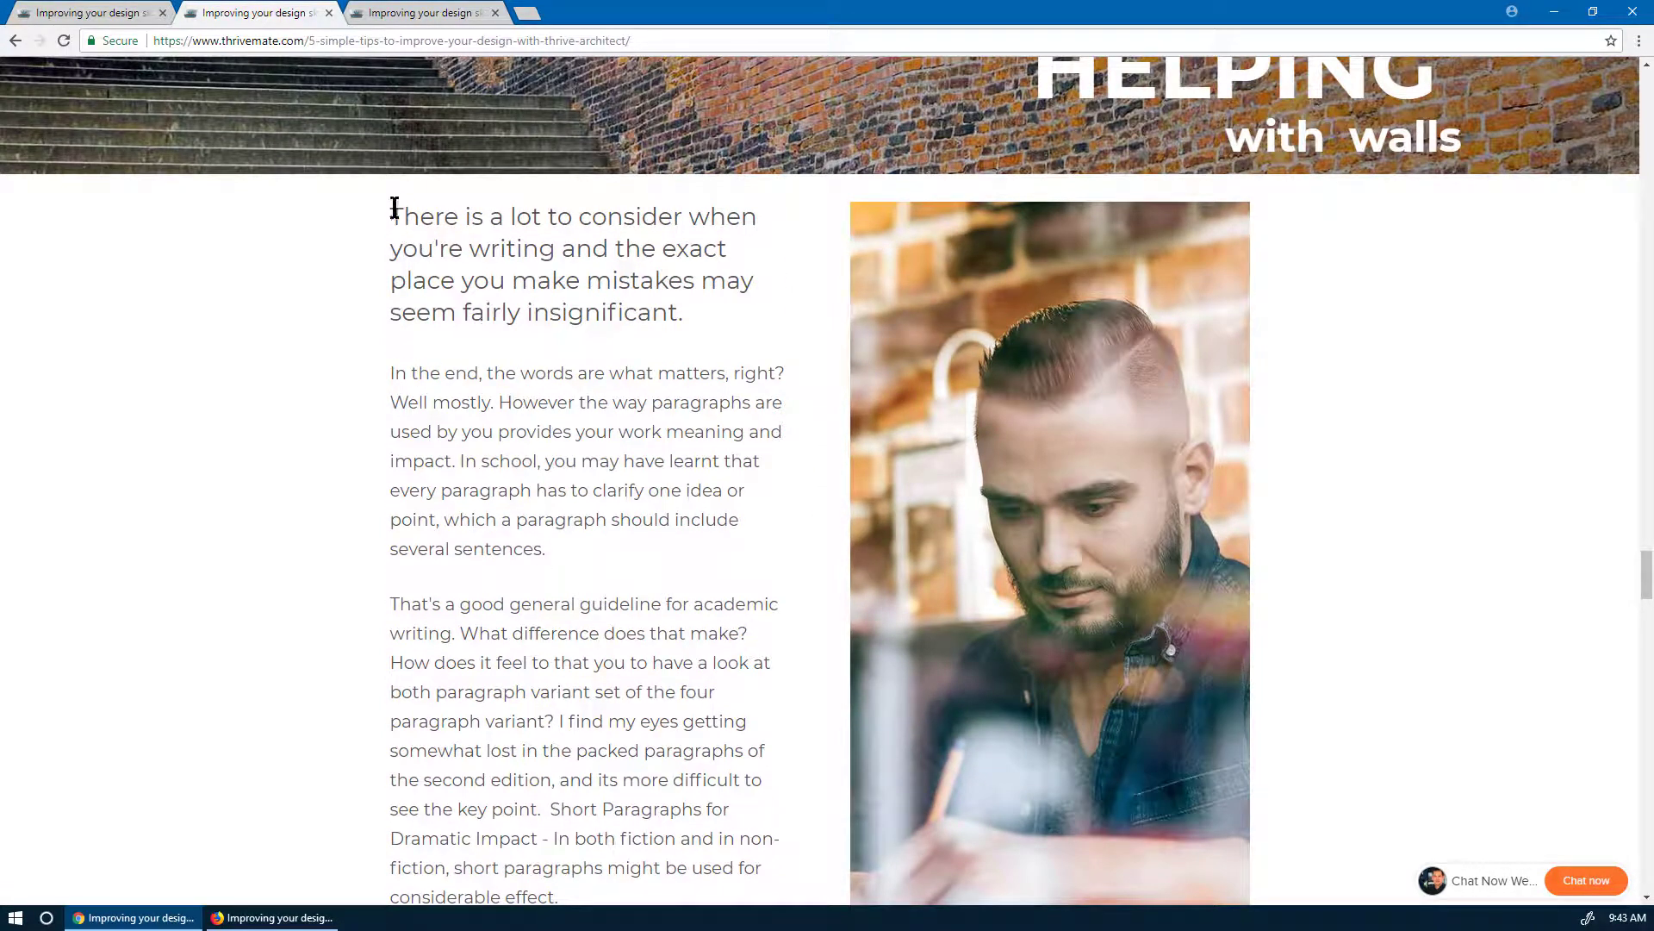
pyautogui.scroll(-2, 535, 638)
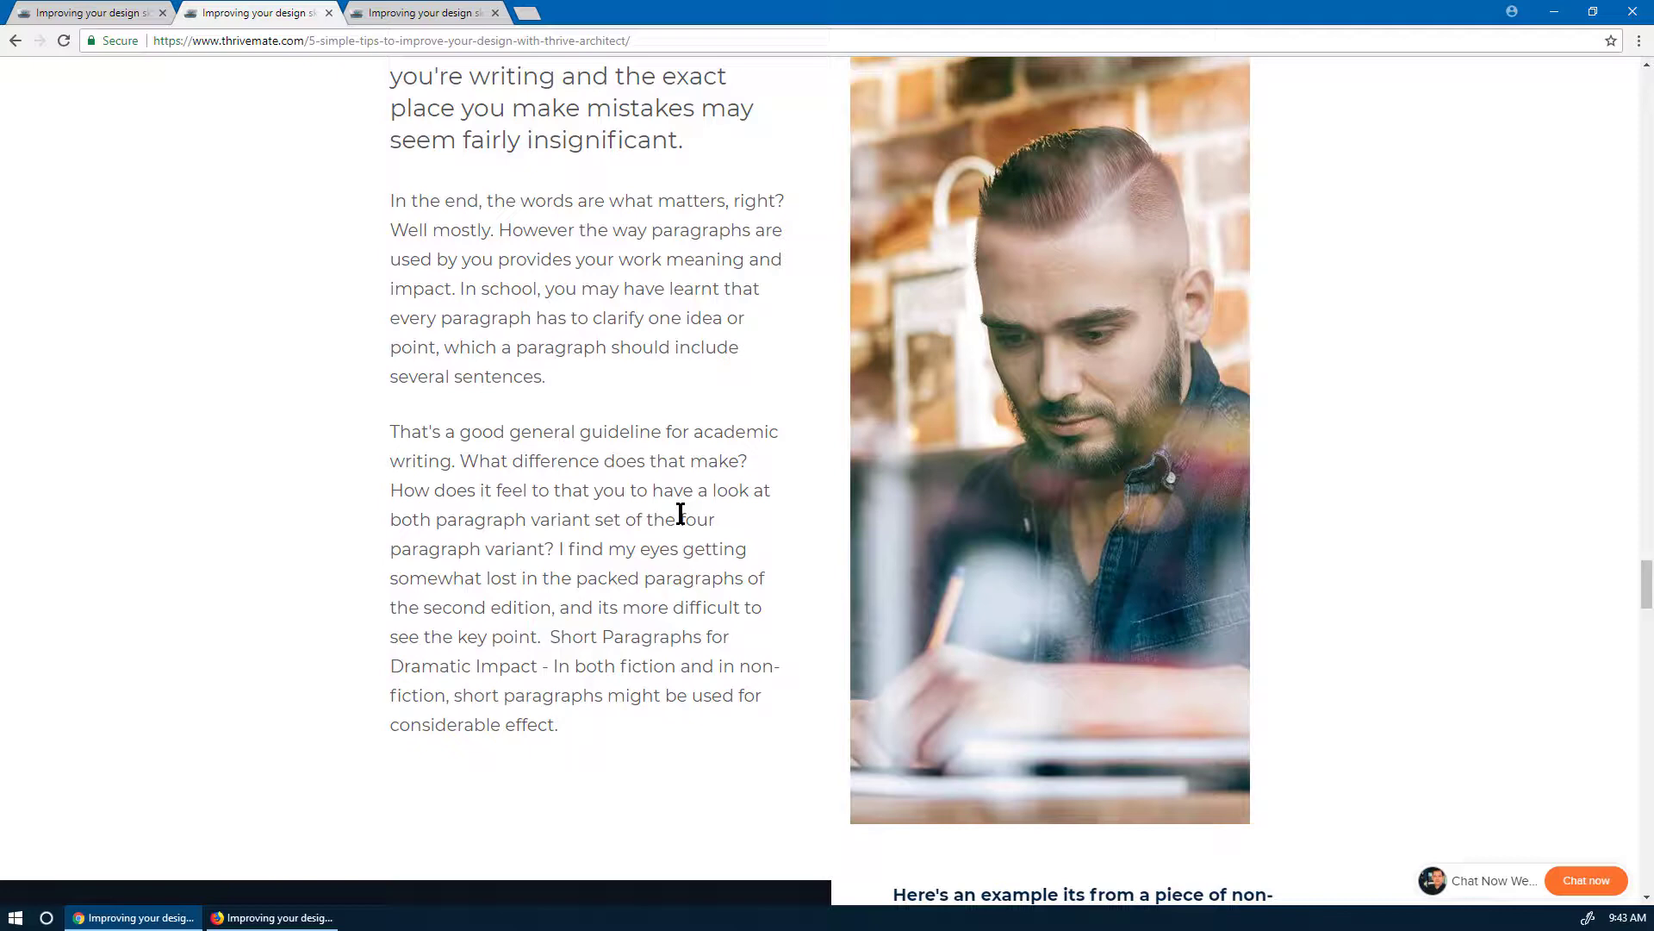
# - Examine the tip 4 boxing photo and the non-fiction example text beside it, down to the start of tip 5
pyautogui.scroll(-9, 680, 513)
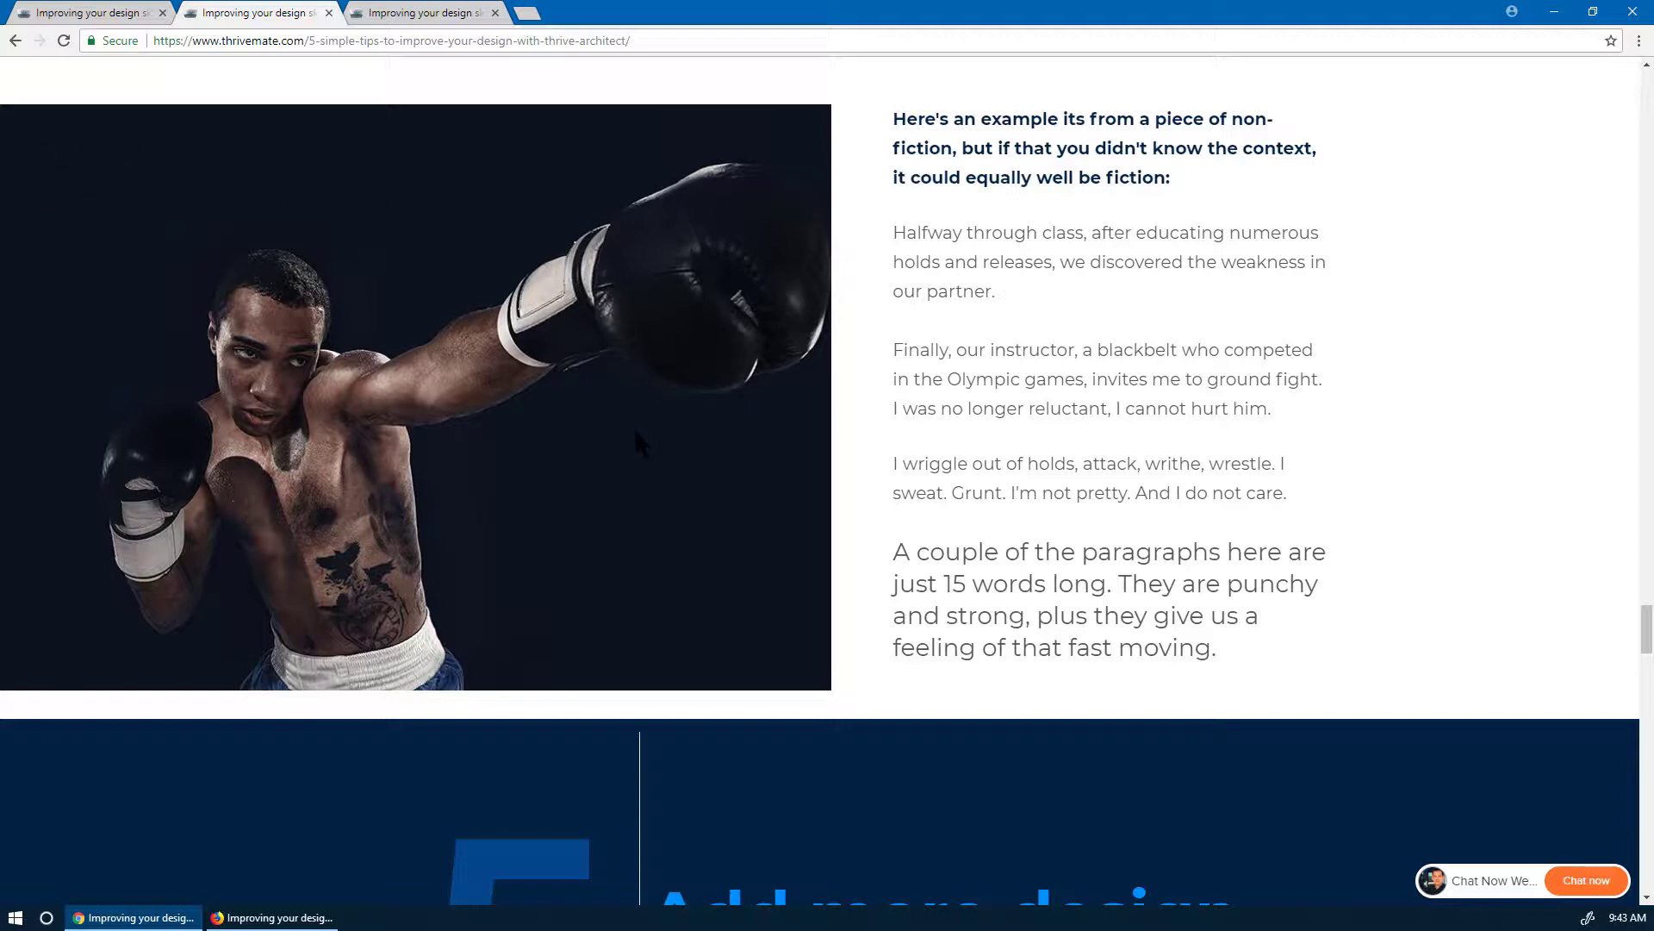
pyautogui.scroll(1, 634, 428)
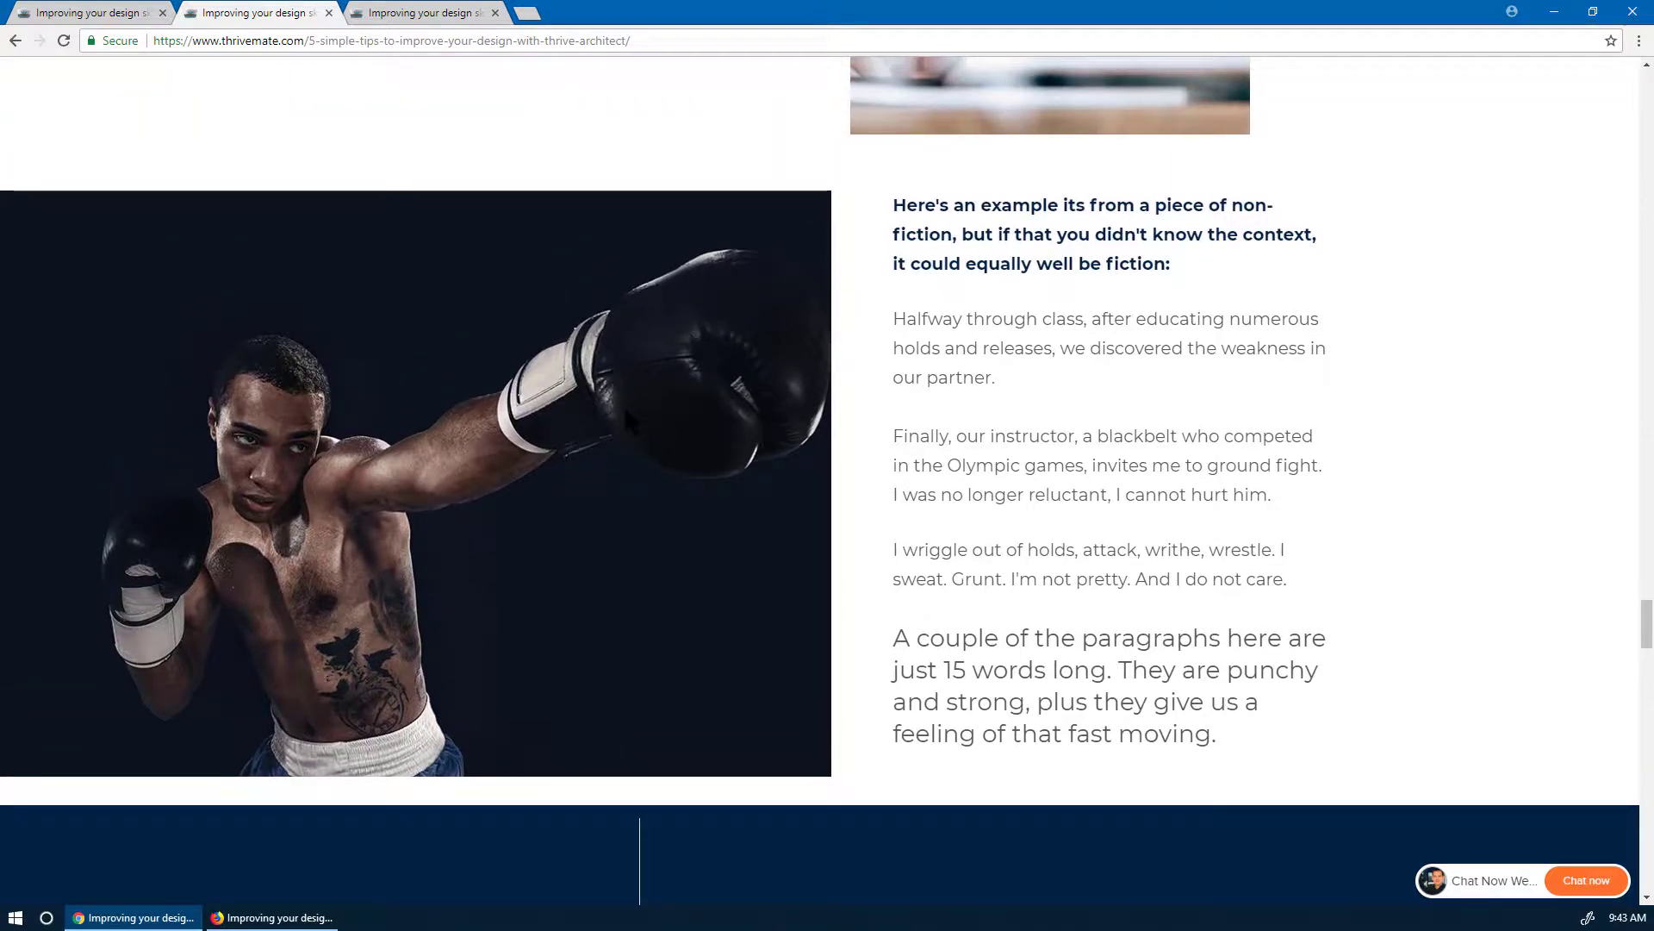
pyautogui.scroll(4, 624, 405)
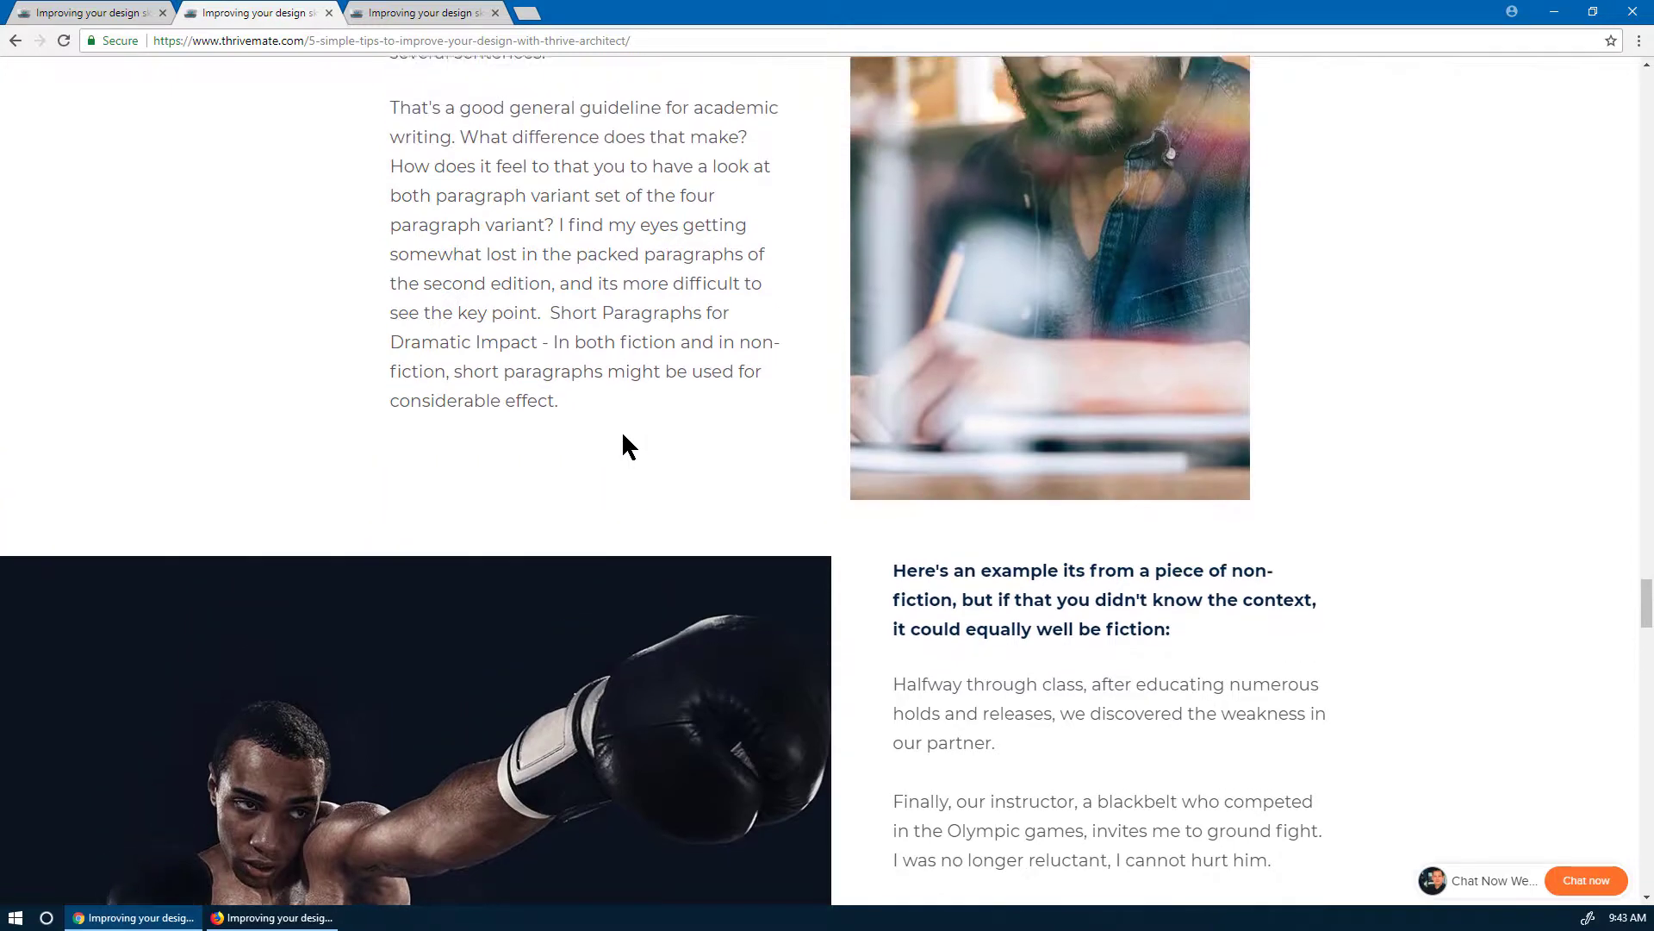
pyautogui.scroll(-2, 622, 431)
pyautogui.scroll(-2, 622, 435)
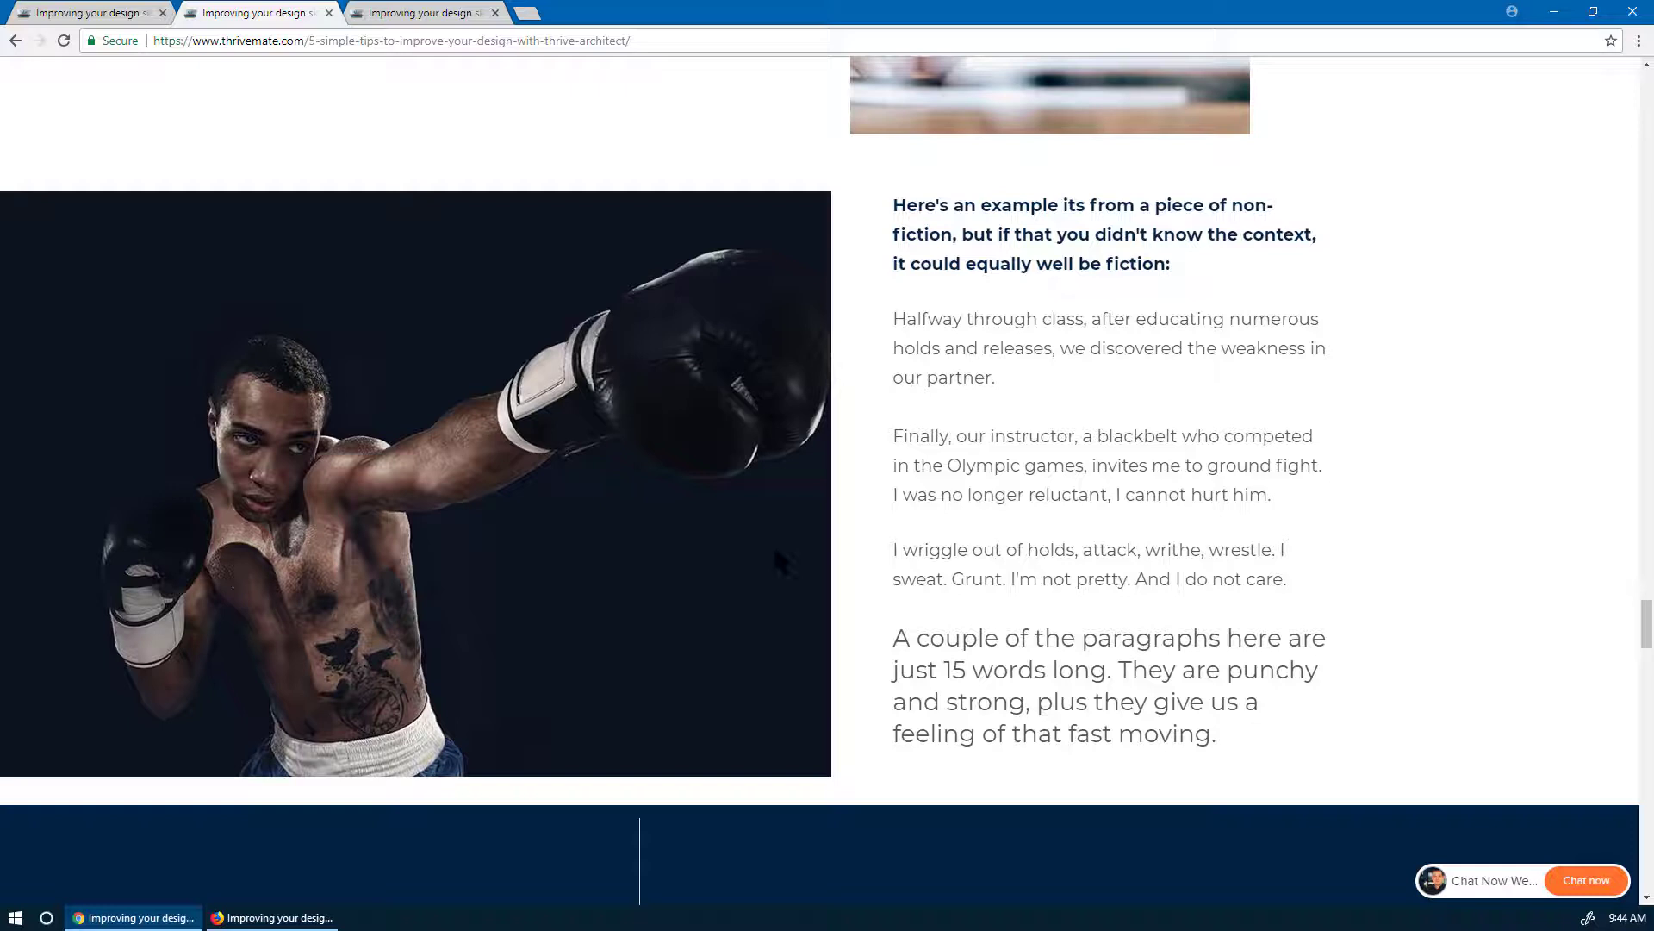
pyautogui.scroll(-3, 775, 554)
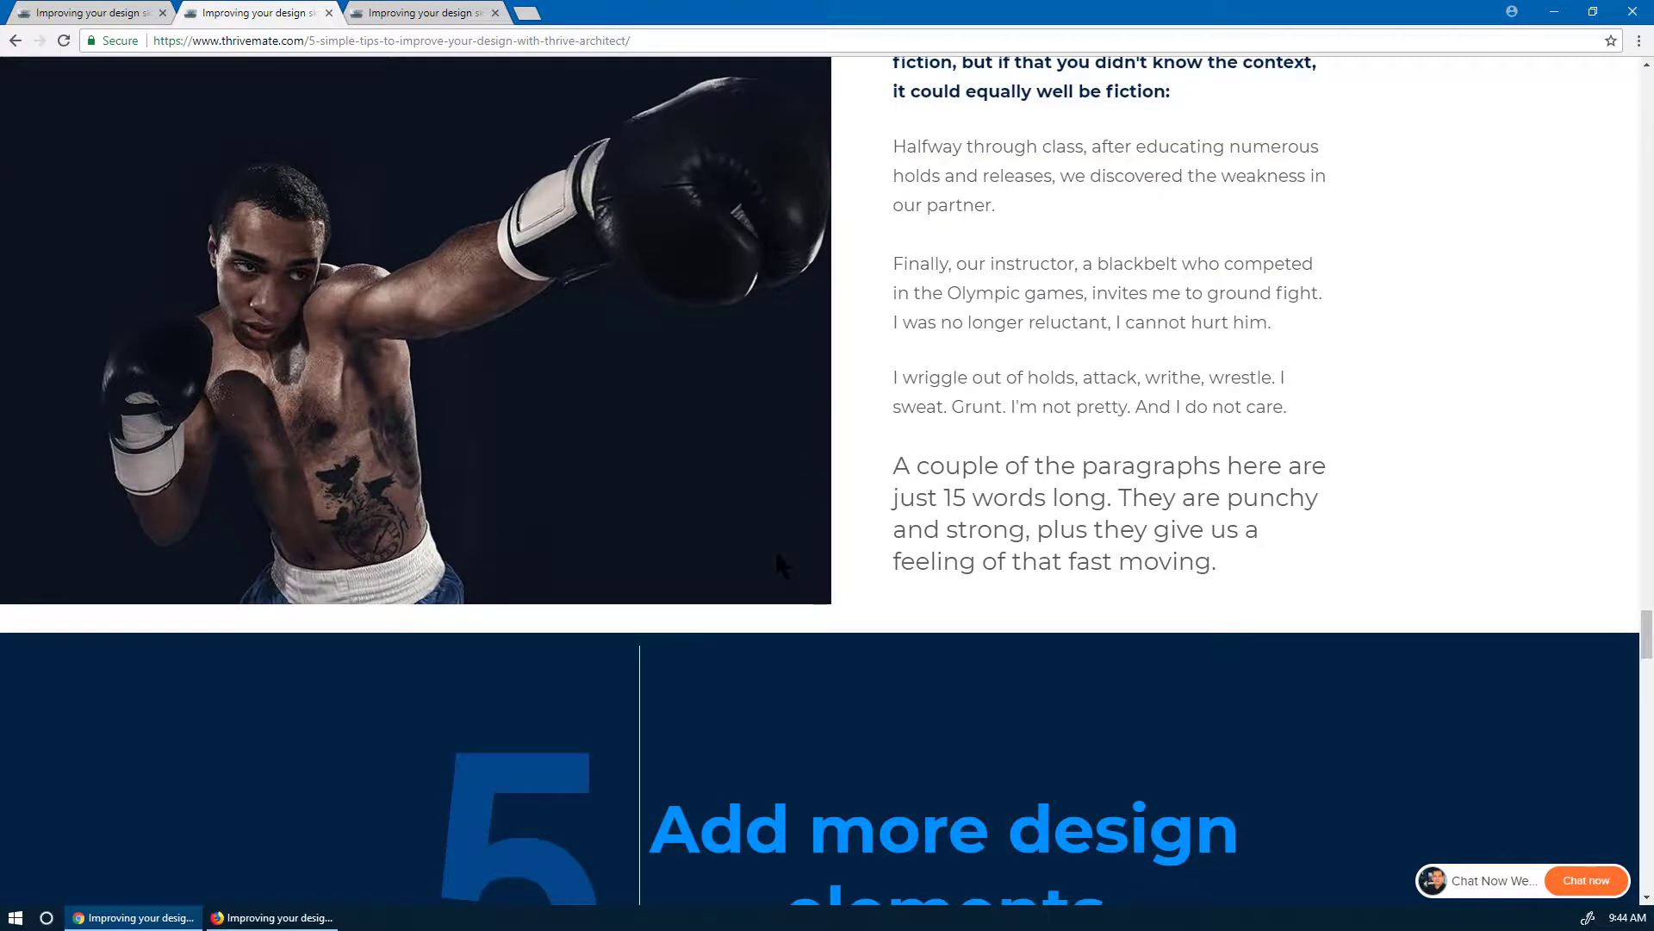
pyautogui.scroll(-1, 779, 565)
pyautogui.scroll(3, 836, 517)
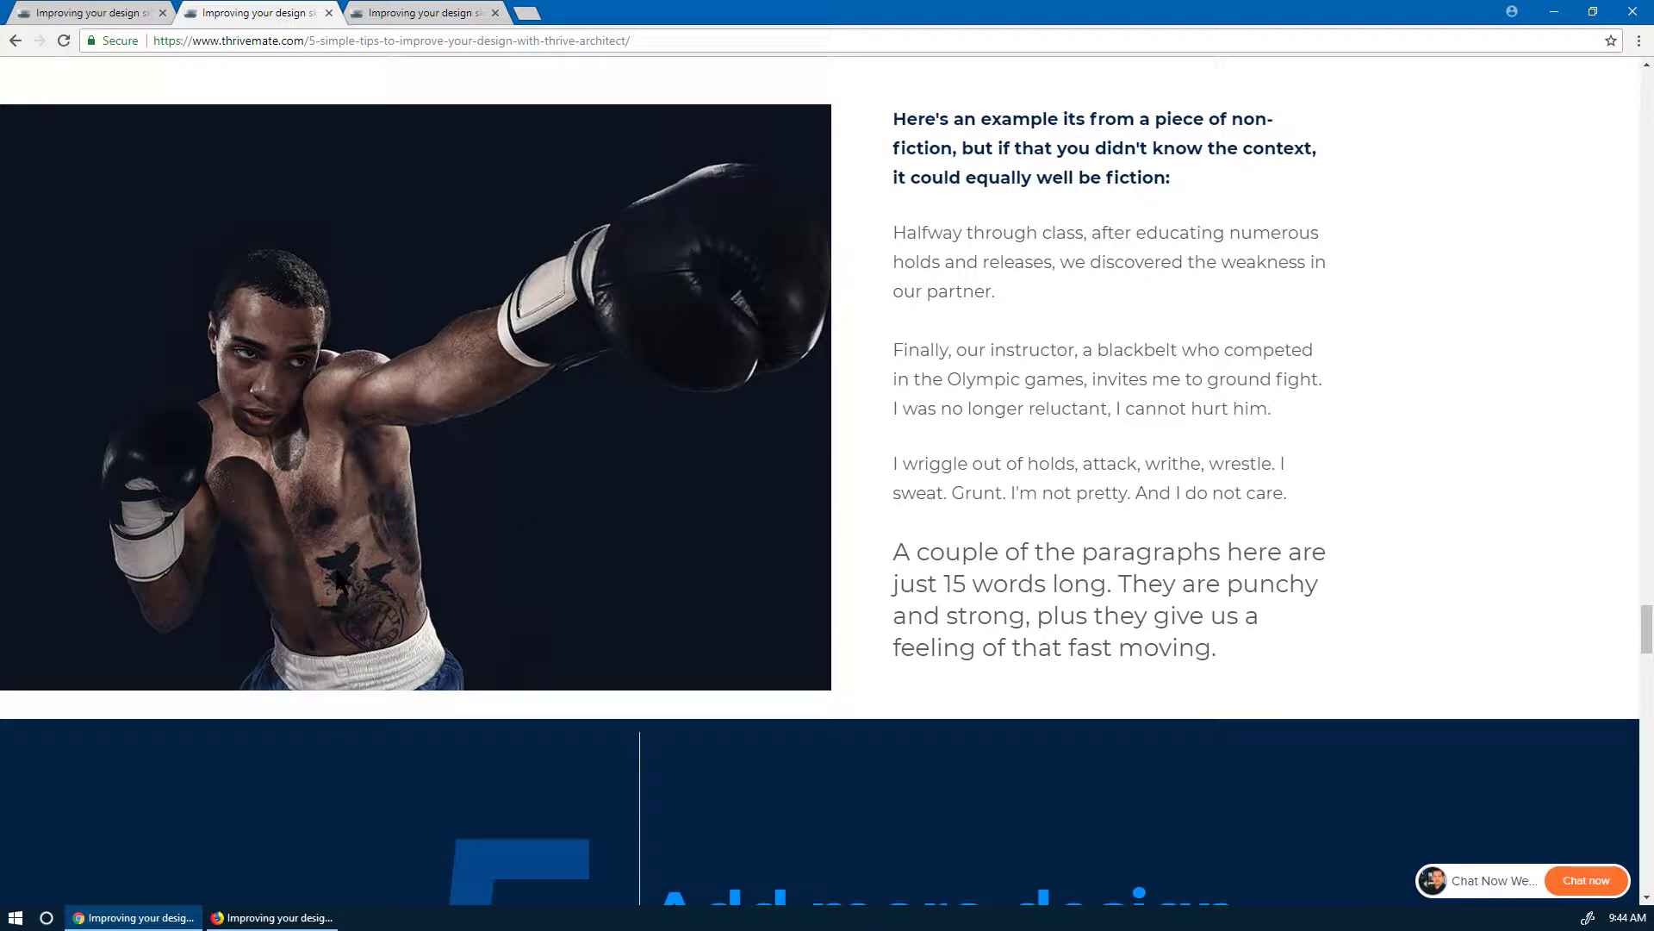
# - Examine how the tip 4 portrait photo lines up with the paragraphs beside it, between the brick banner and the boxing photo
pyautogui.scroll(4, 971, 648)
pyautogui.scroll(4, 608, 655)
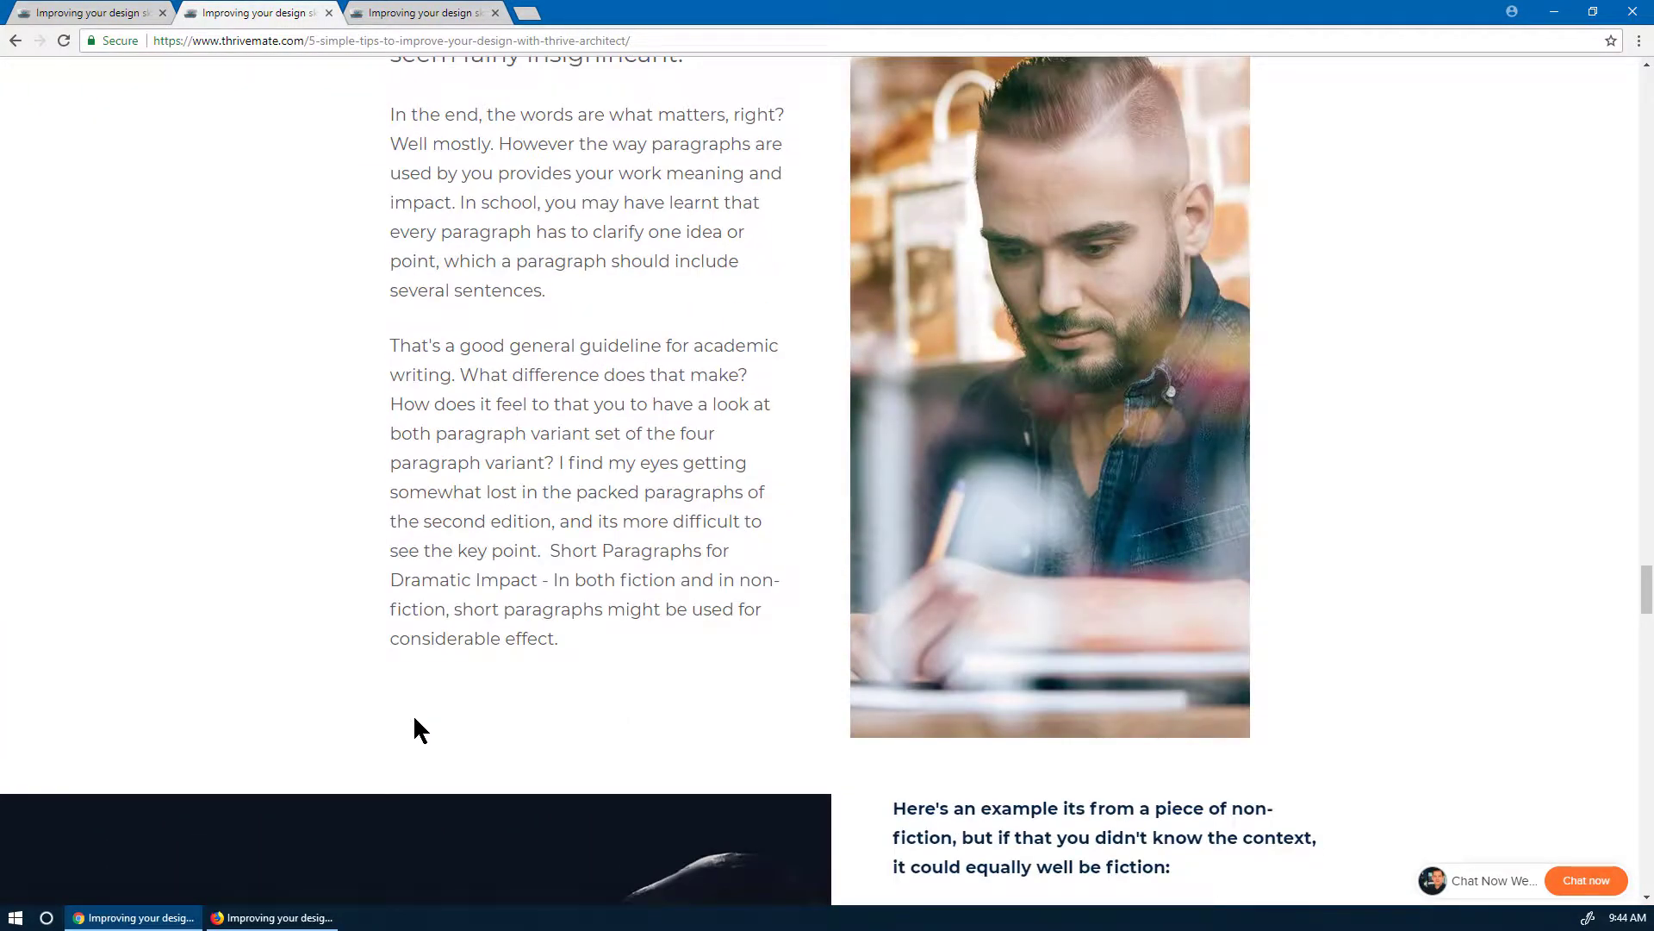
pyautogui.scroll(-1, 603, 724)
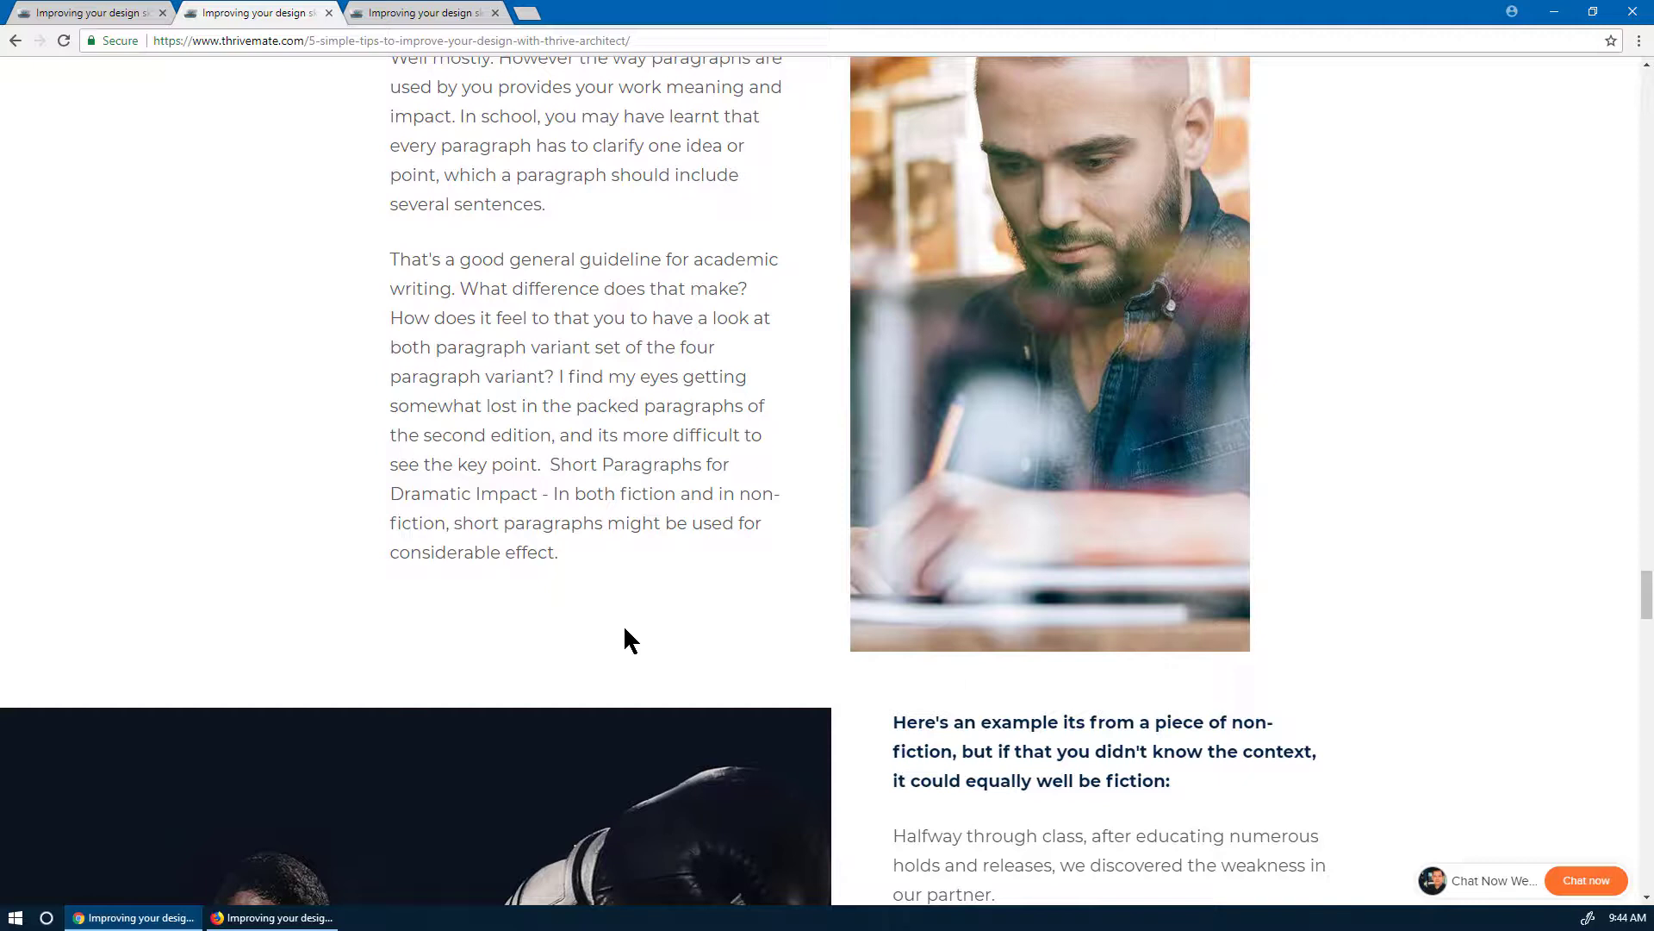
pyautogui.scroll(2, 625, 629)
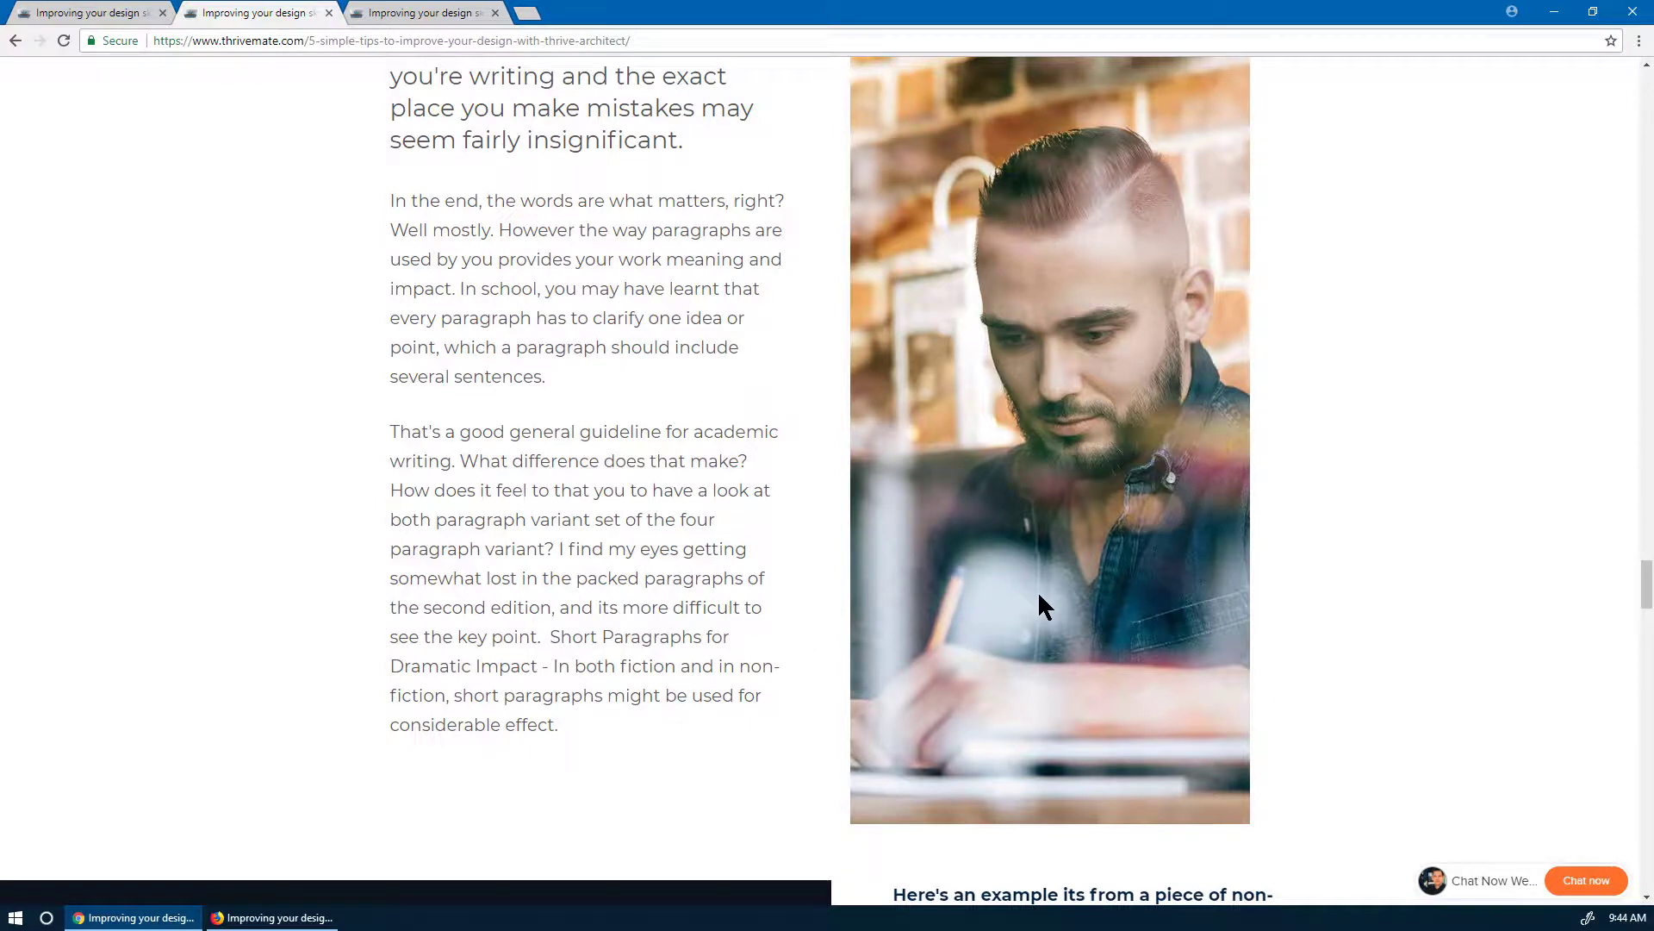
pyautogui.scroll(2, 1040, 595)
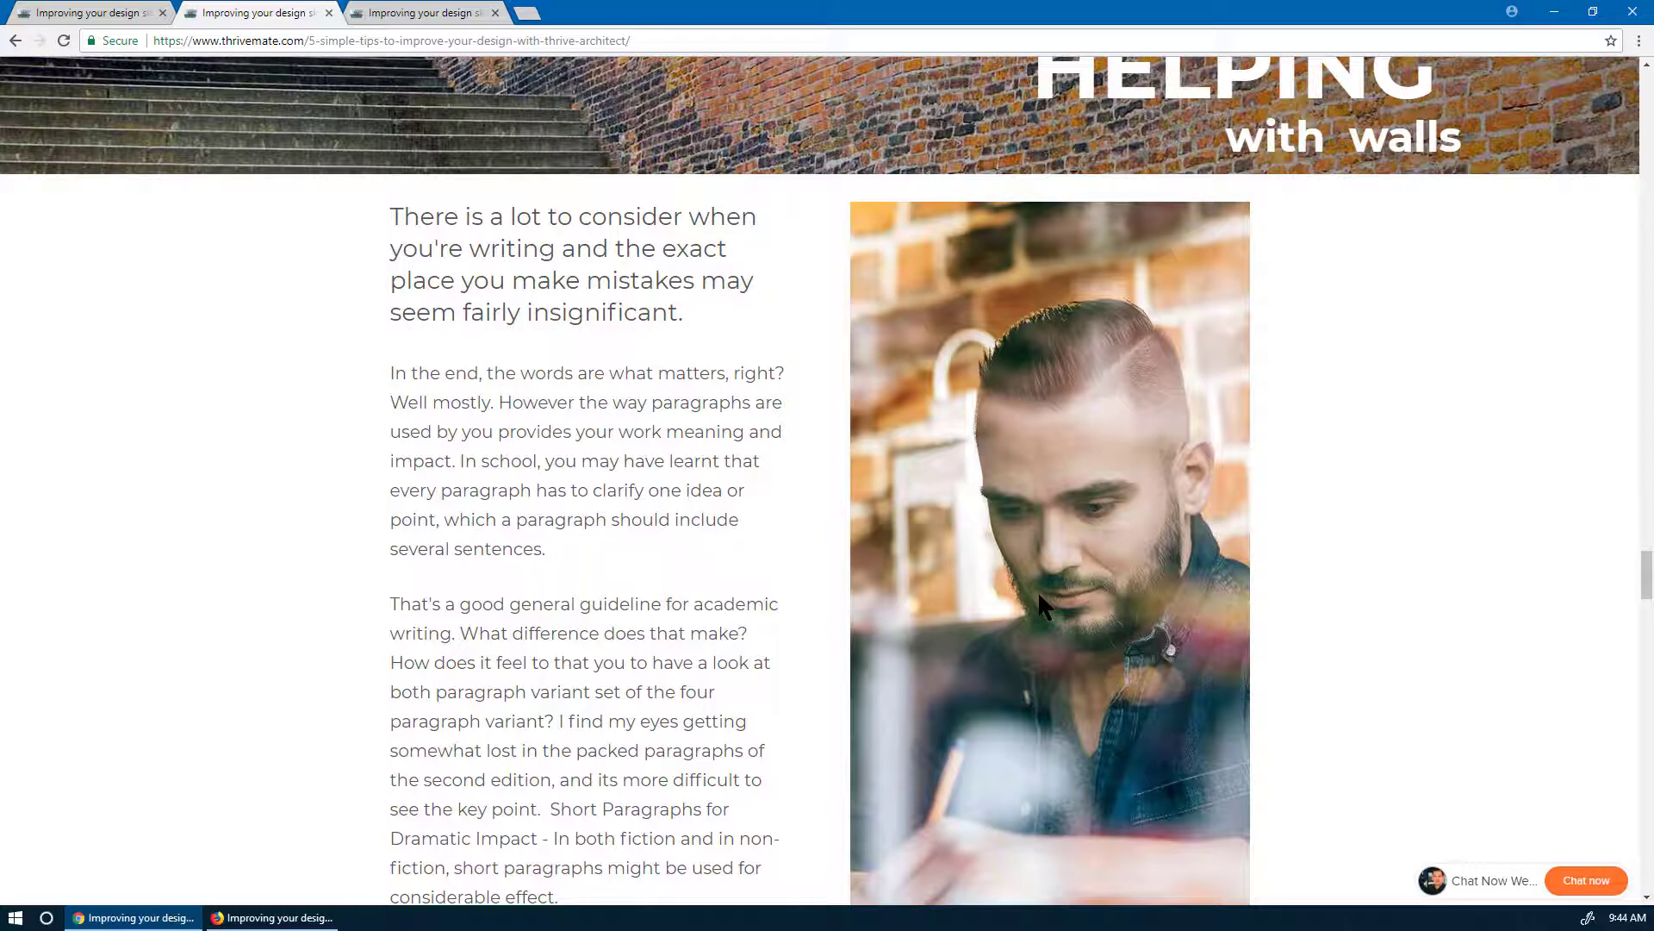
pyautogui.scroll(-1, 1039, 595)
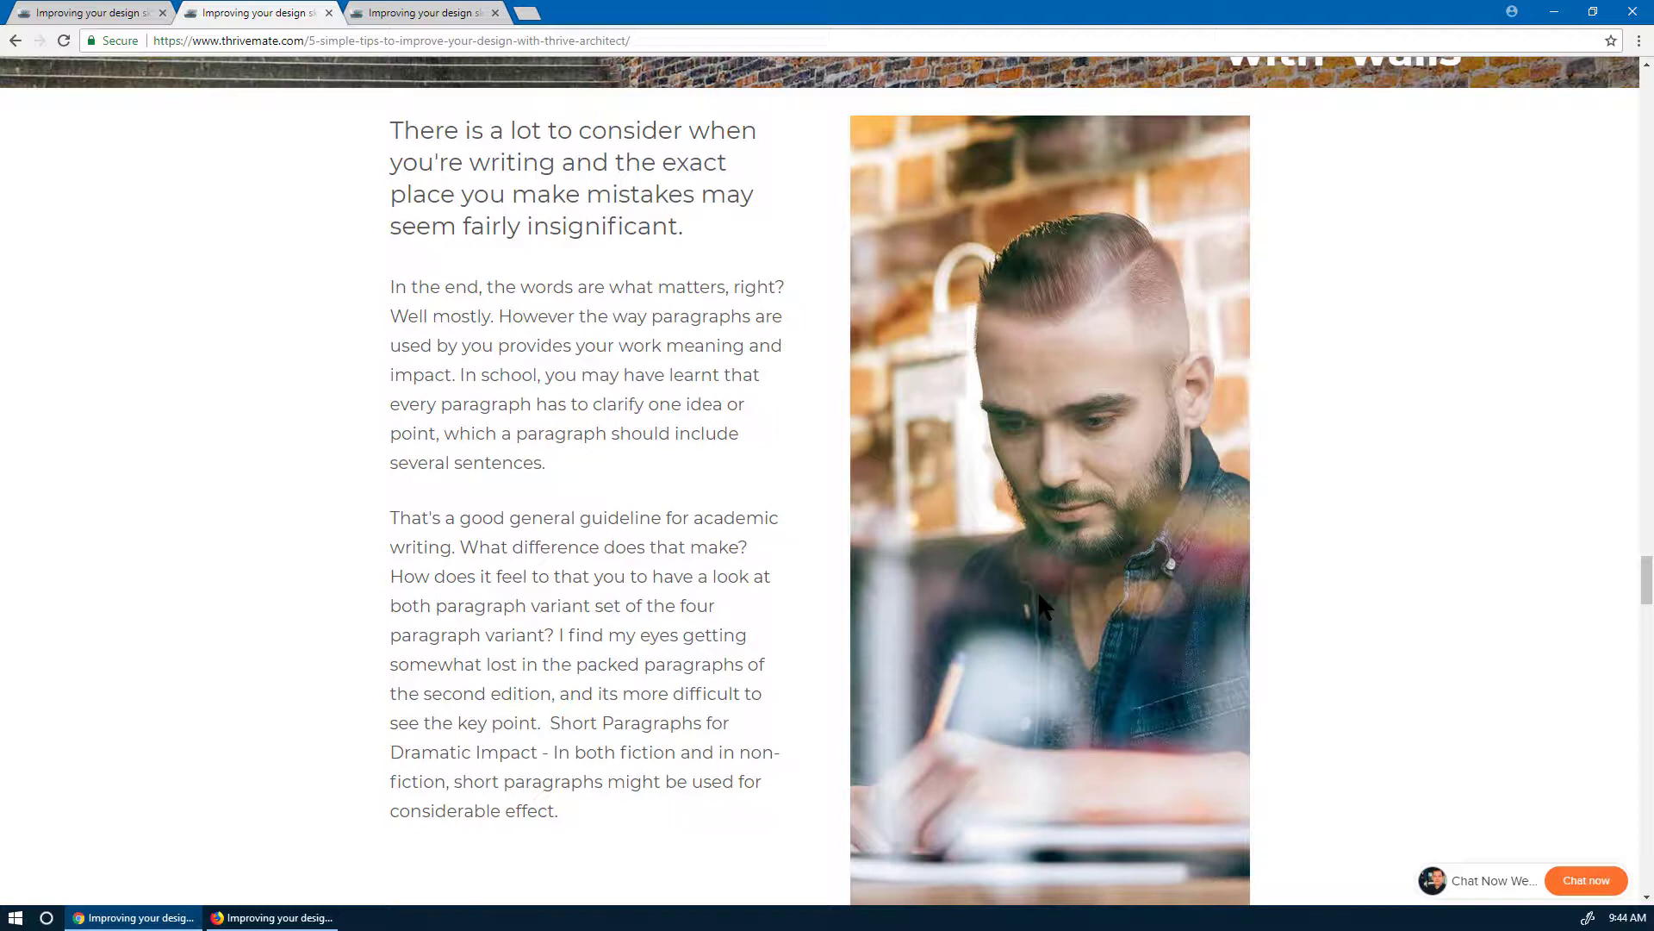
pyautogui.scroll(-1, 1039, 595)
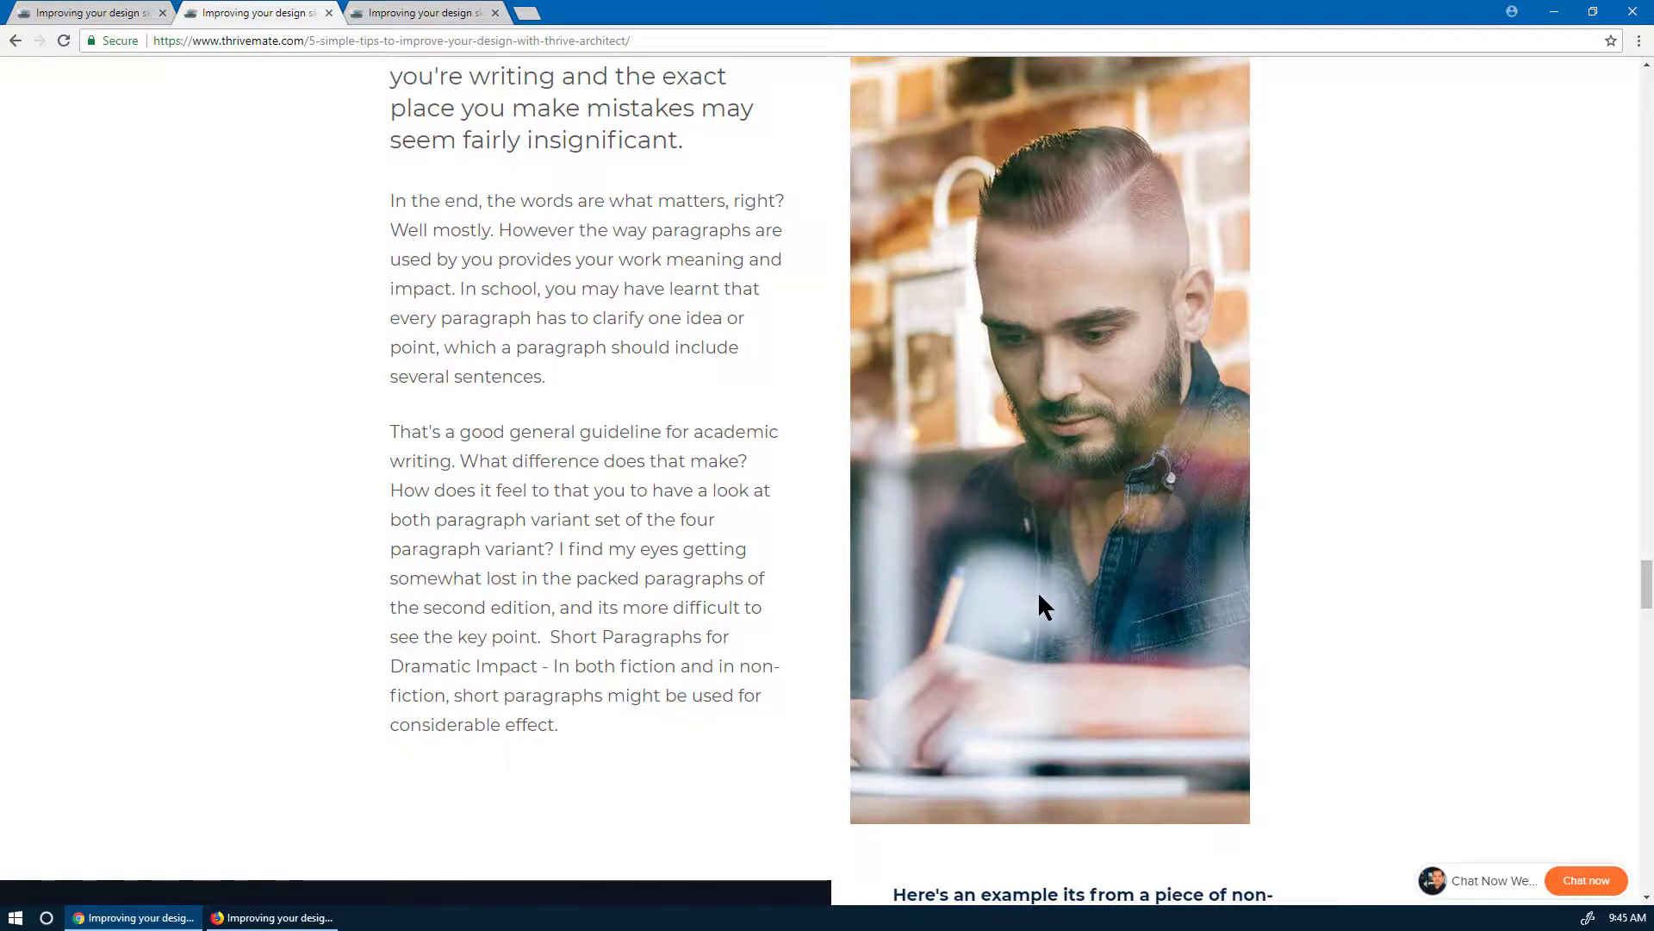
# - Go to tip 5, "Add more design elements", and view its mural banner titled "Helping Businesses with walls"
pyautogui.scroll(-2, 1039, 596)
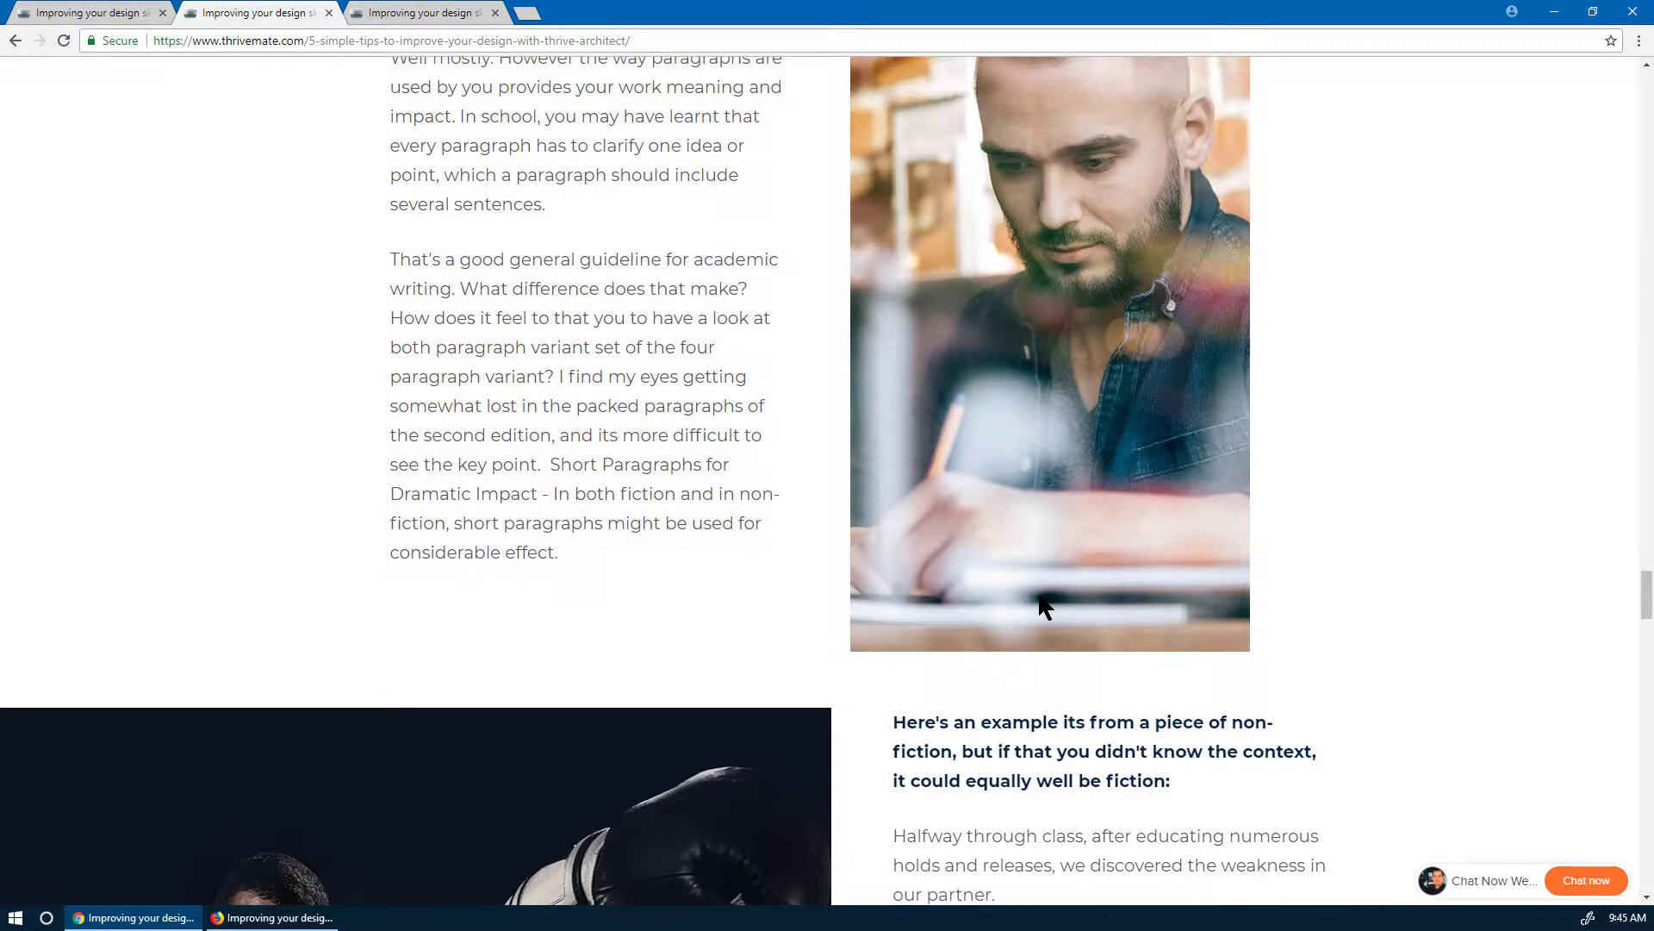
pyautogui.scroll(-8, 1040, 597)
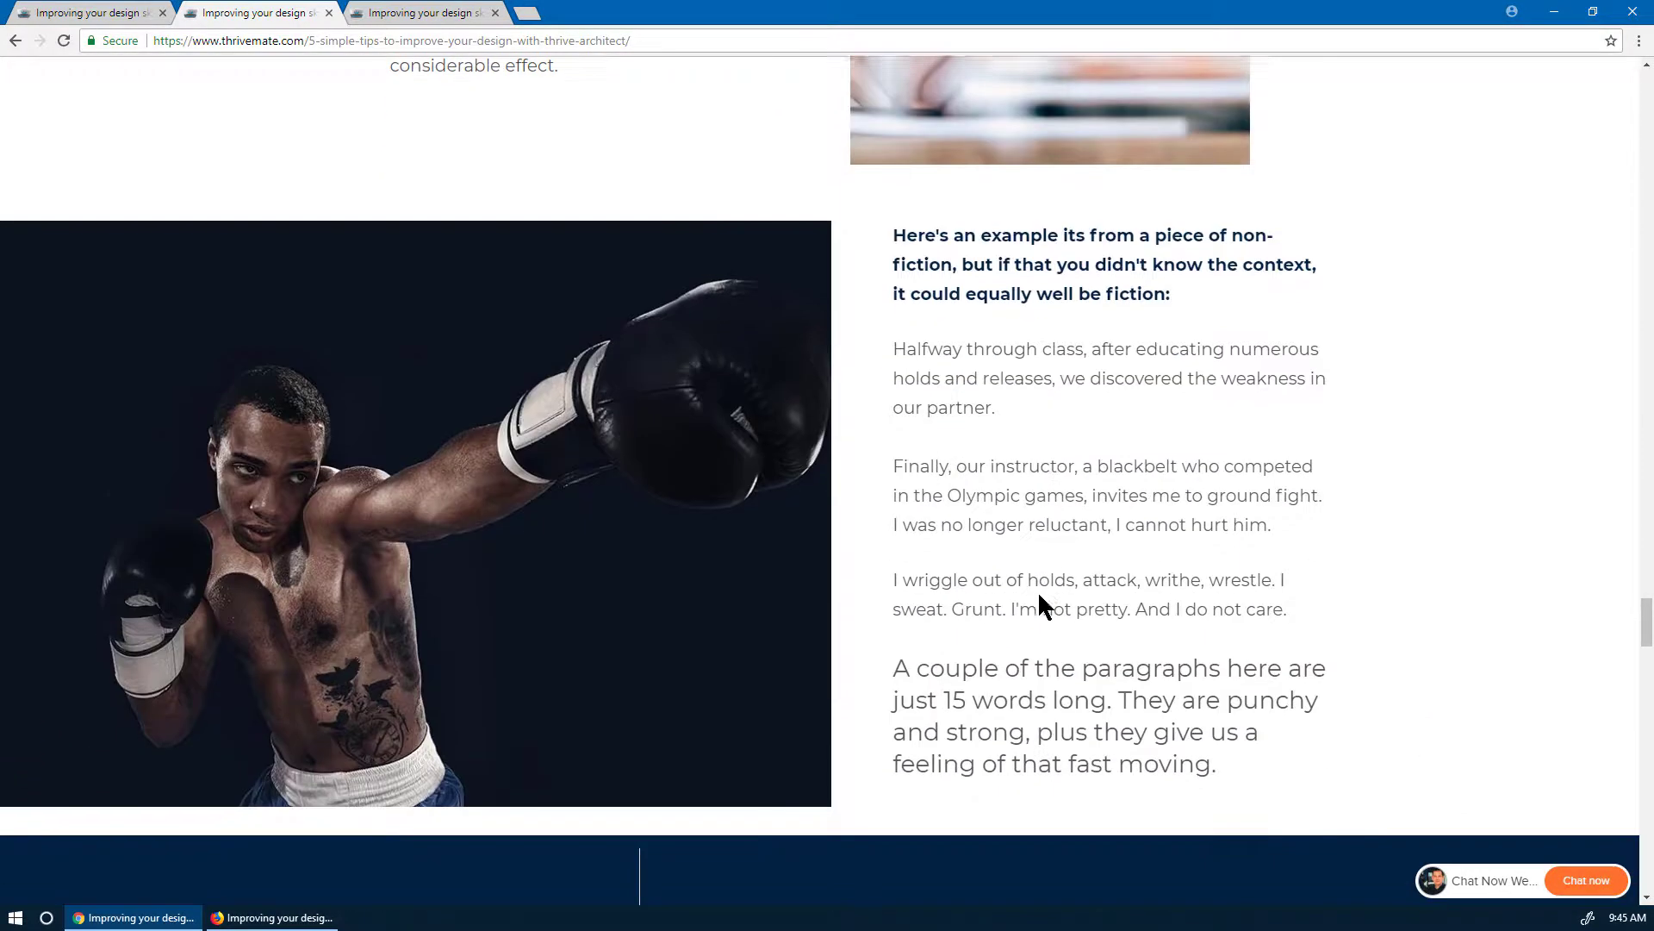
pyautogui.scroll(-4, 834, 555)
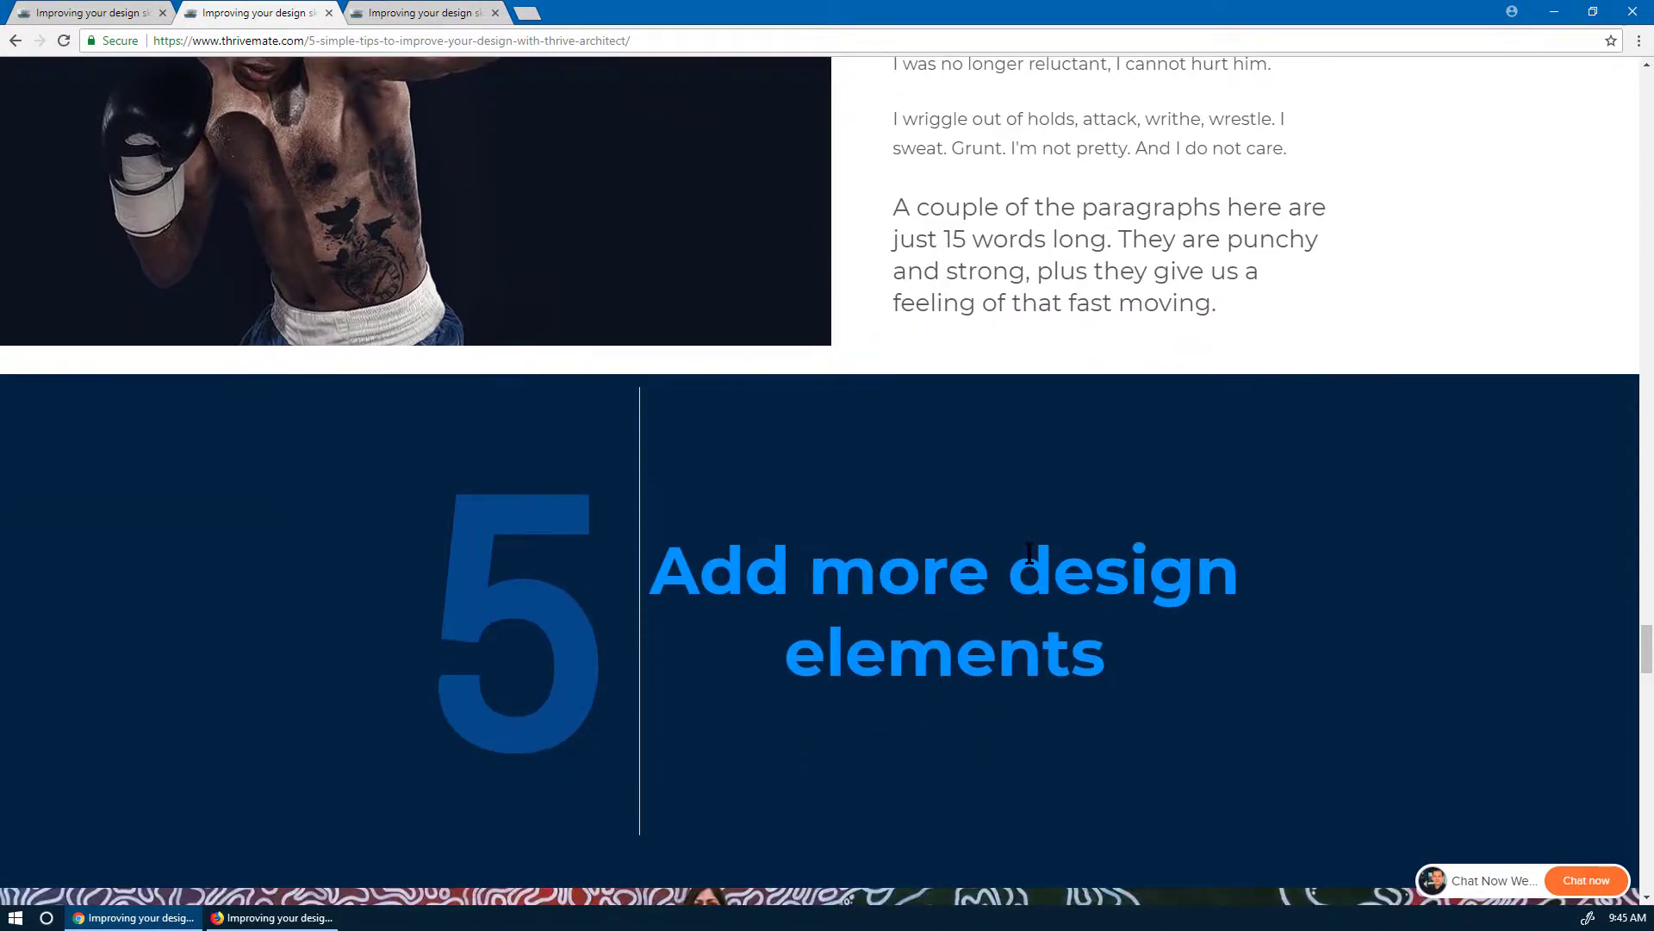
pyautogui.scroll(-5, 1378, 541)
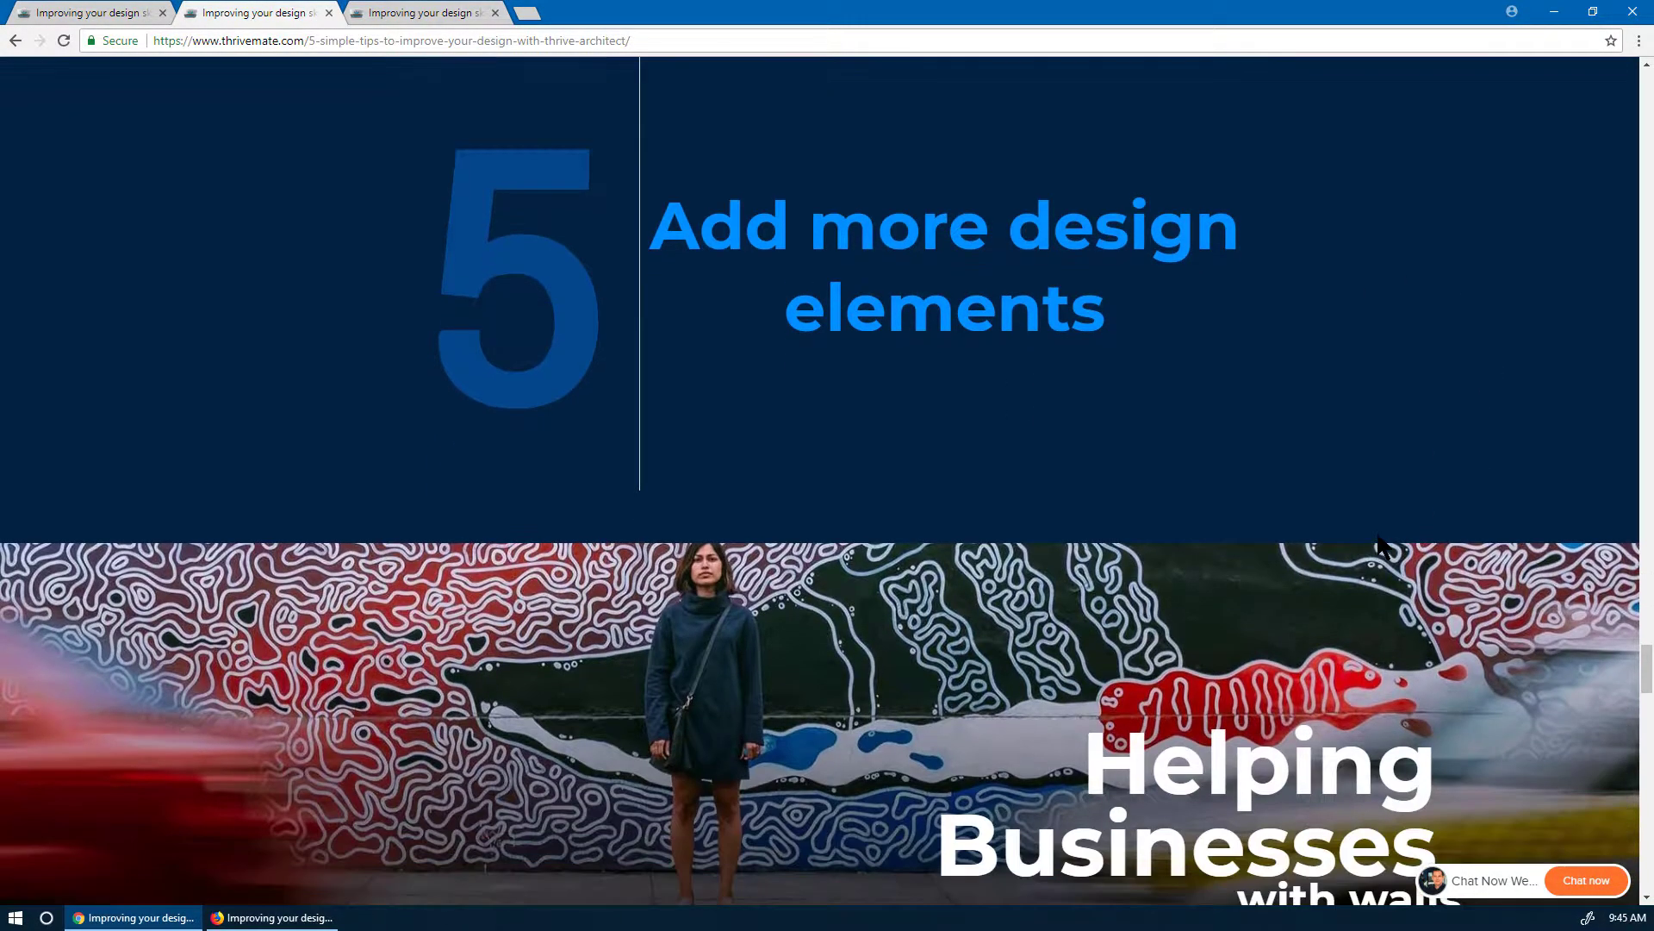
pyautogui.scroll(-1, 1377, 535)
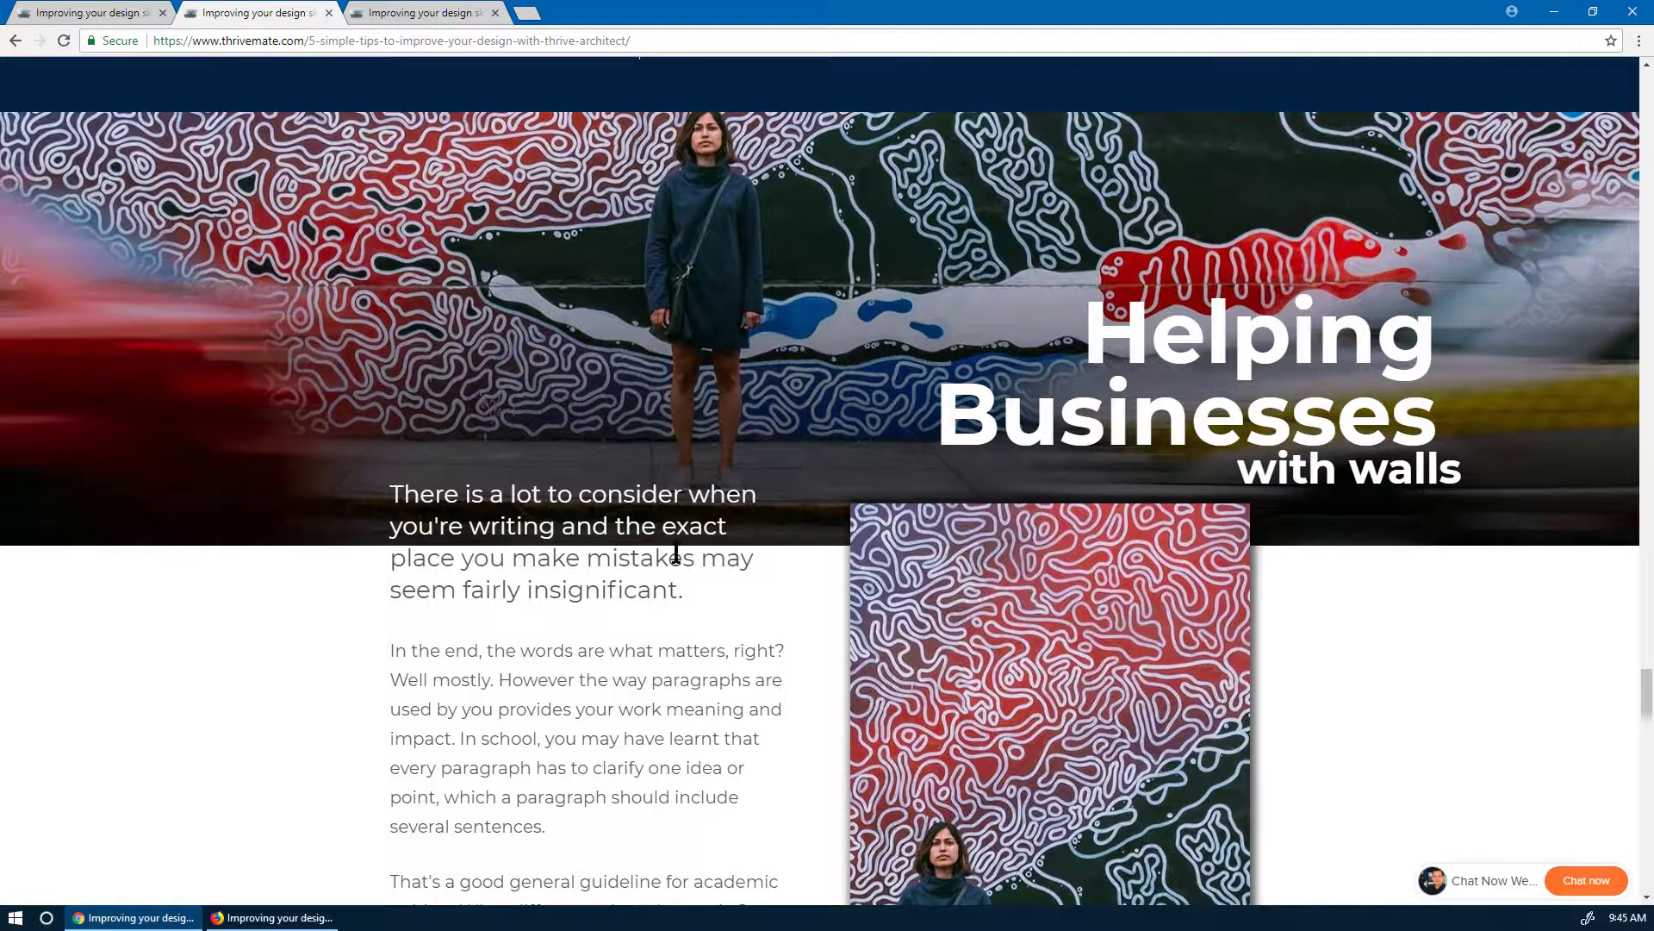
# - Highlight the "Helping Businesses" and "with walls" title lines in the tip 5 banner and clear the selection
pyautogui.tripleClick(1312, 439)
pyautogui.click(1480, 465)
pyautogui.tripleClick(1455, 472)
pyautogui.click(1275, 382)
pyautogui.moveTo(1088, 338); pyautogui.dragTo(1451, 455)
pyautogui.click(1218, 380)
# - Examine how the opening text and the shadowed mural photo overlap the lower edge of the tip 5 banner
pyautogui.scroll(-4, 987, 538)
pyautogui.scroll(5, 961, 621)
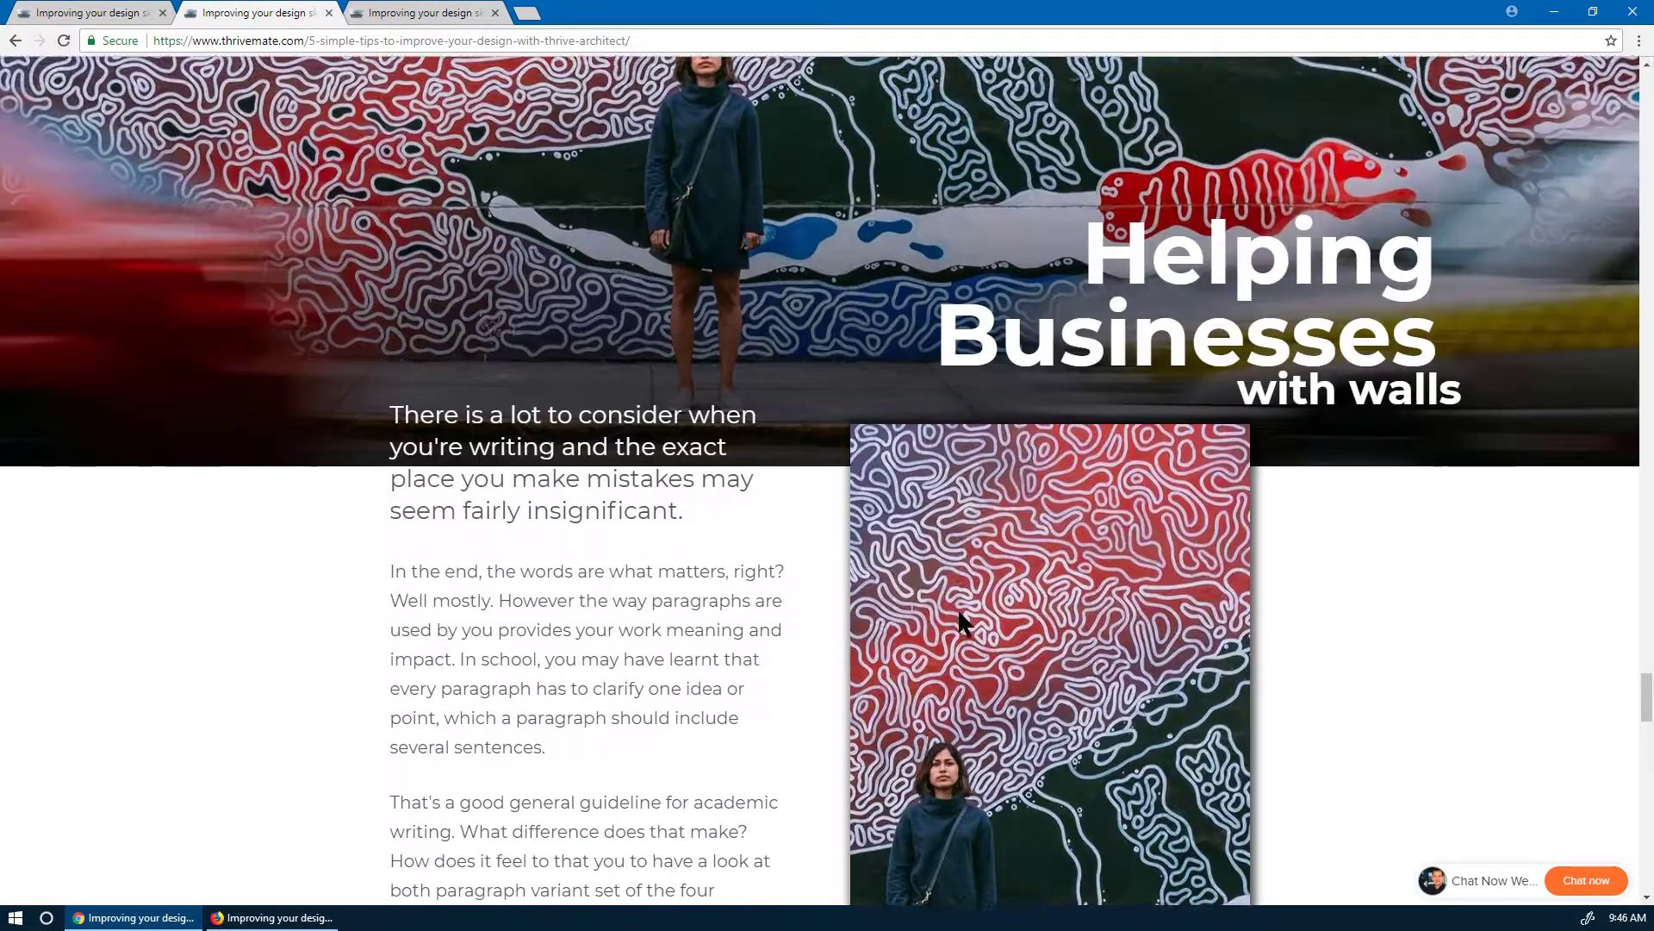
pyautogui.scroll(-5, 1078, 619)
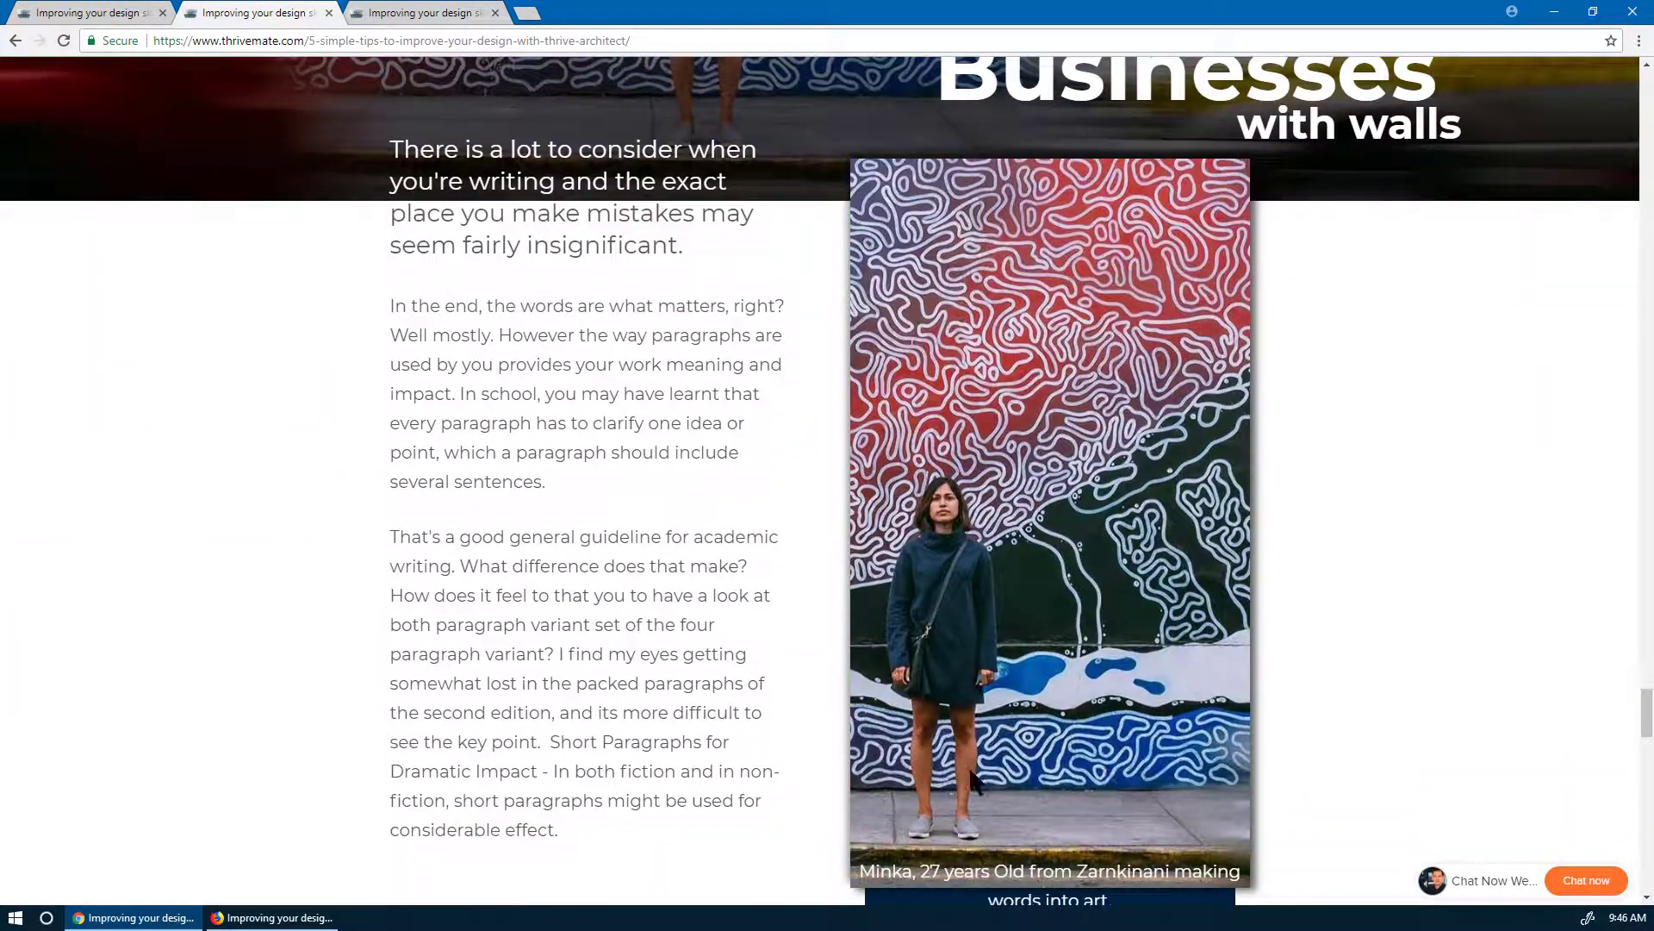
pyautogui.scroll(1, 969, 706)
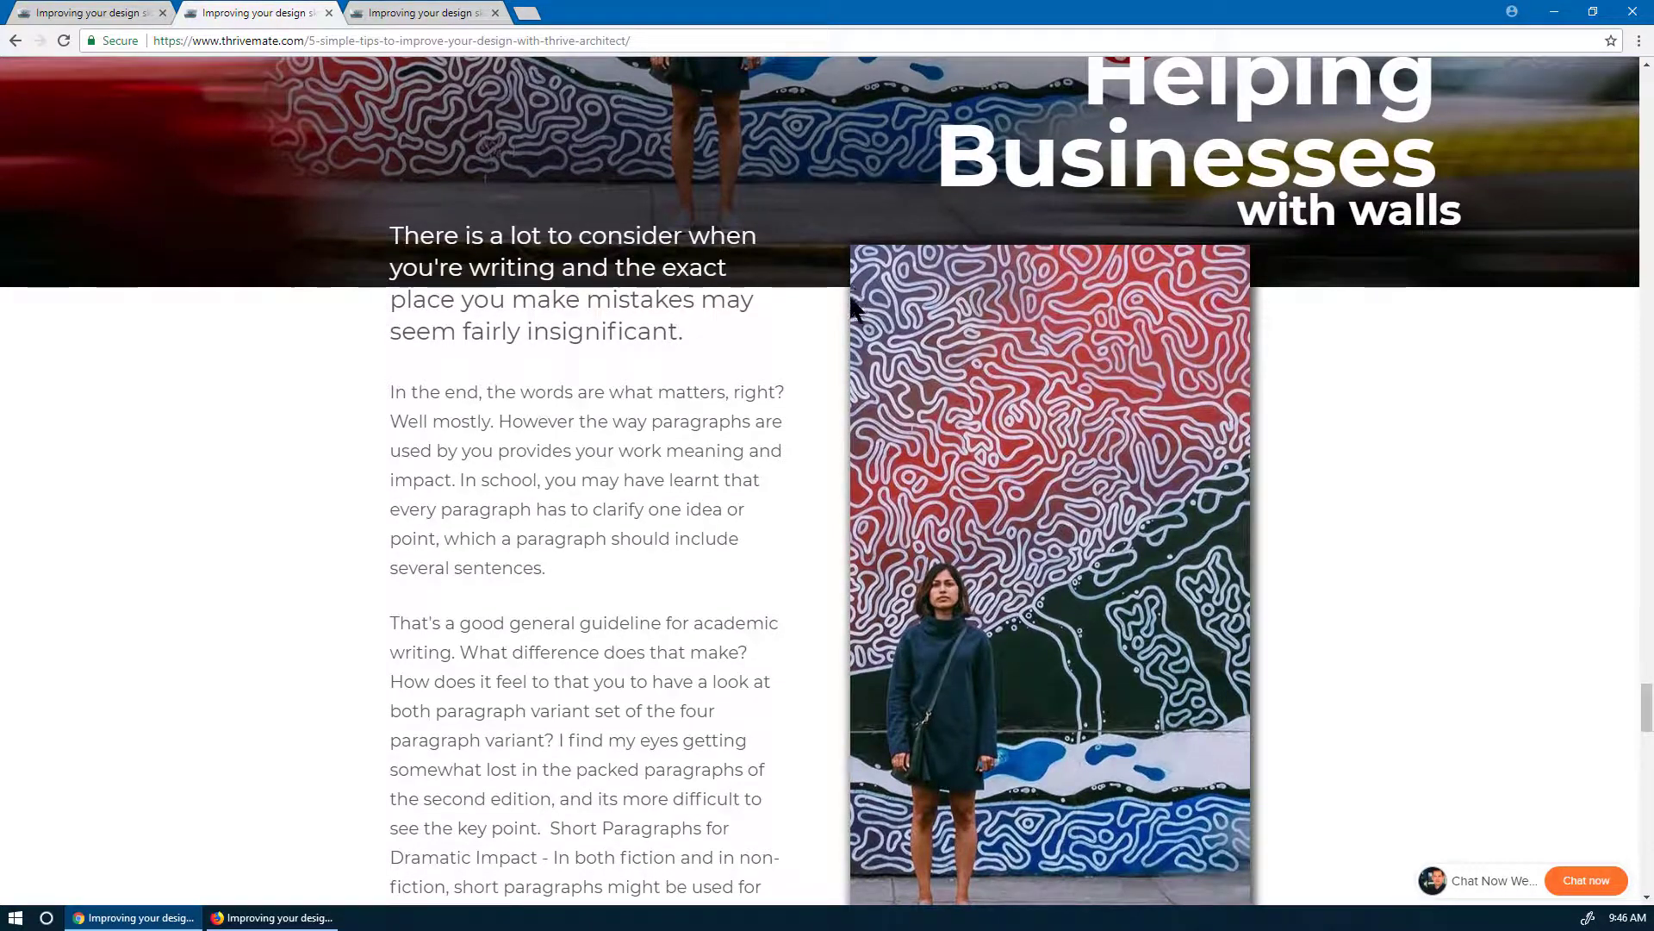
pyautogui.scroll(2, 875, 214)
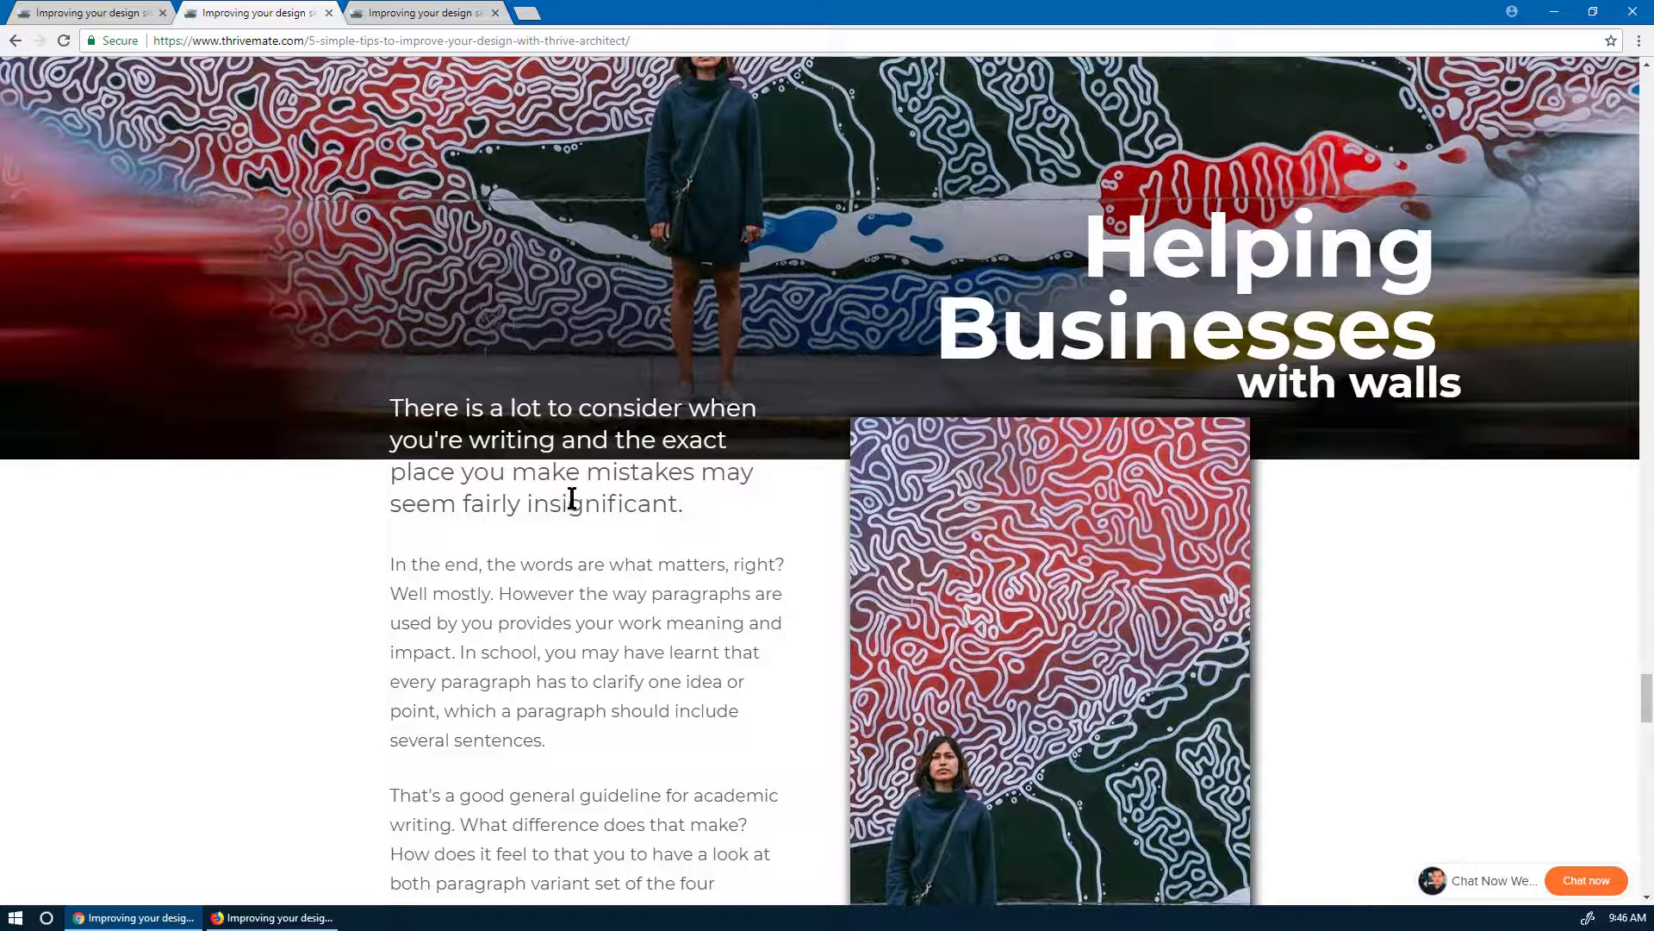
pyautogui.scroll(1, 569, 496)
pyautogui.scroll(1, 547, 536)
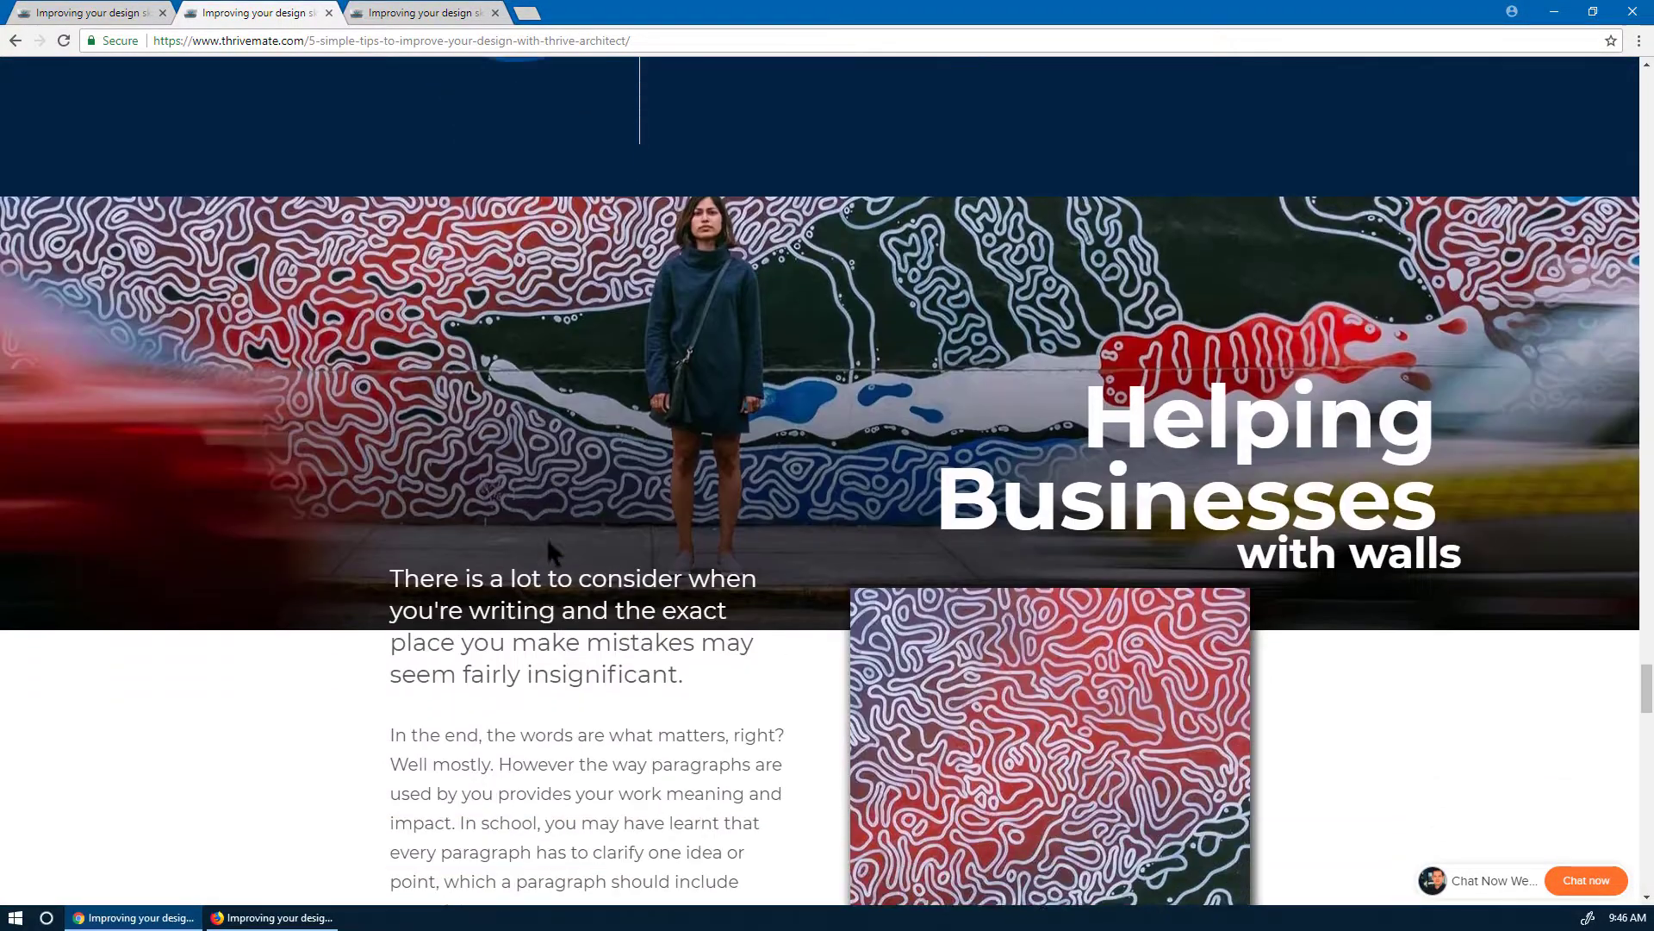
pyautogui.scroll(-2, 546, 535)
pyautogui.scroll(-2, 547, 536)
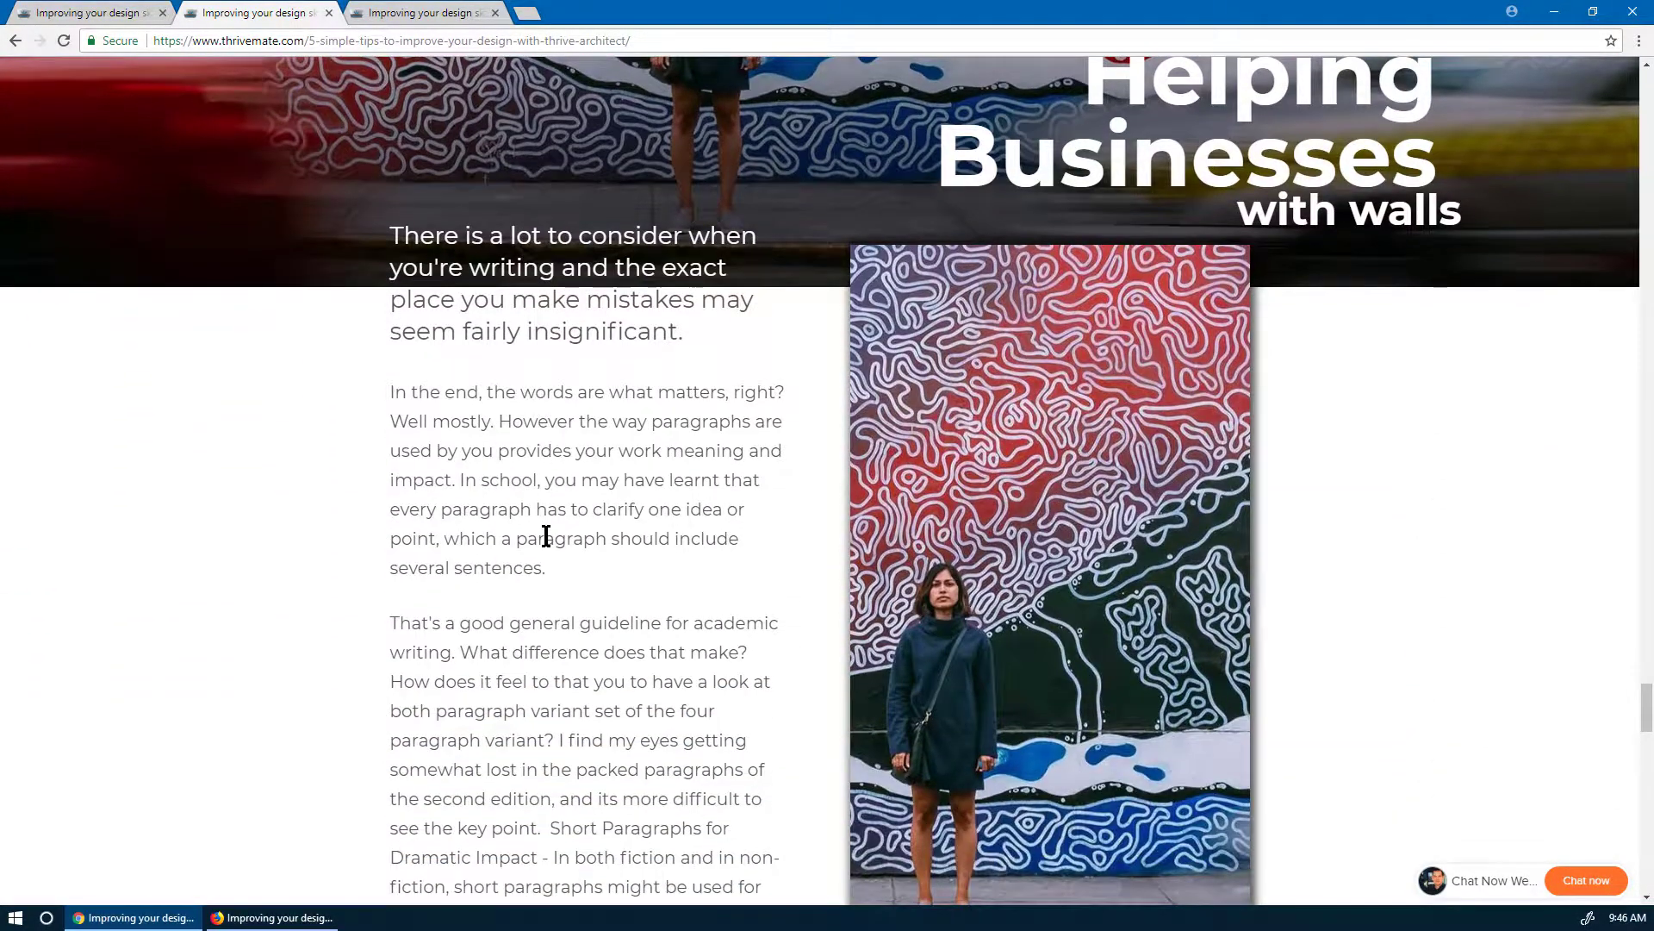
# - Compare the tip 5 overlap with the opening text and portrait placed below the tip 4 brick wall banner
pyautogui.scroll(5, 546, 536)
pyautogui.scroll(20, 546, 547)
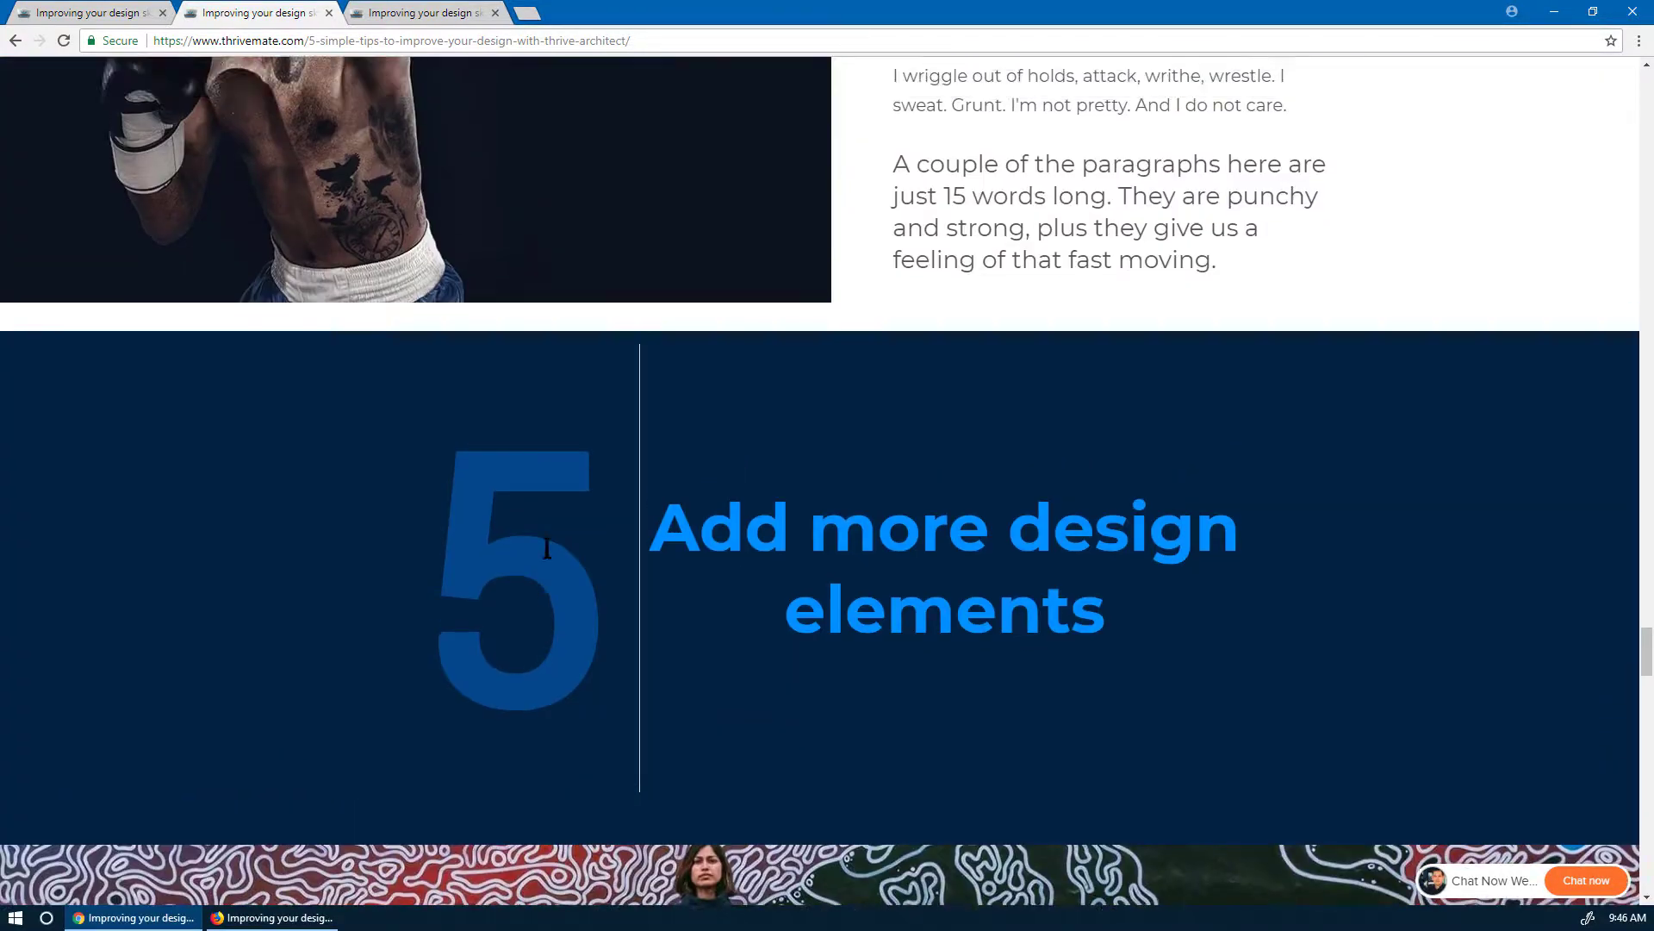
pyautogui.scroll(-2, 545, 543)
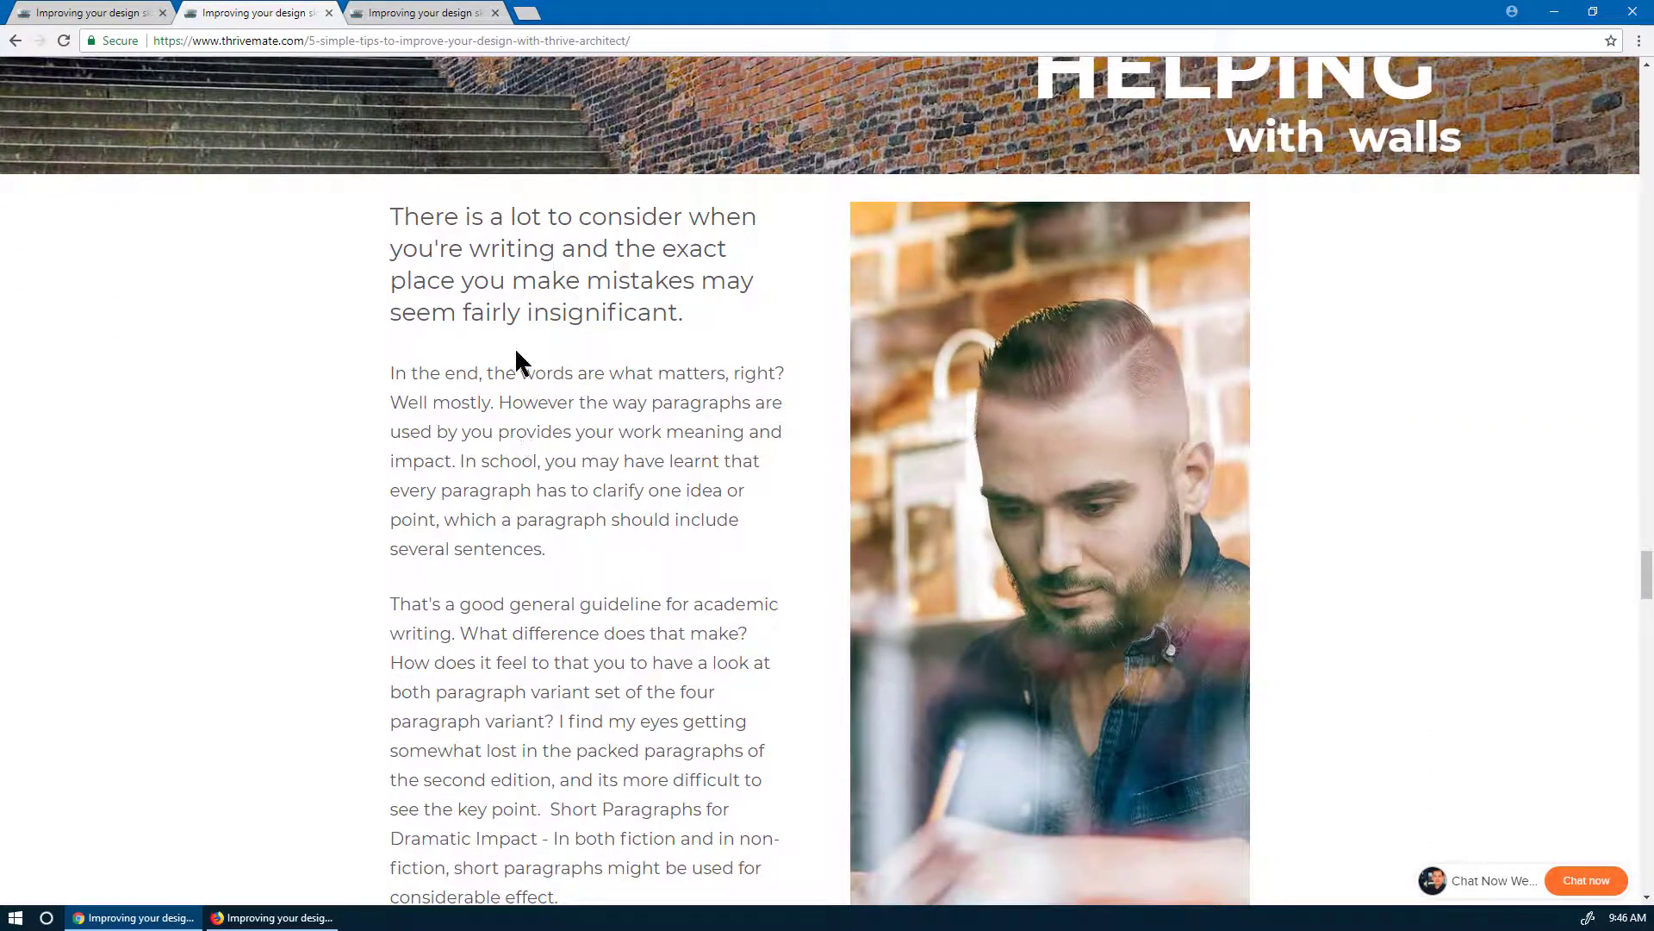
pyautogui.scroll(2, 514, 346)
pyautogui.scroll(-1, 510, 444)
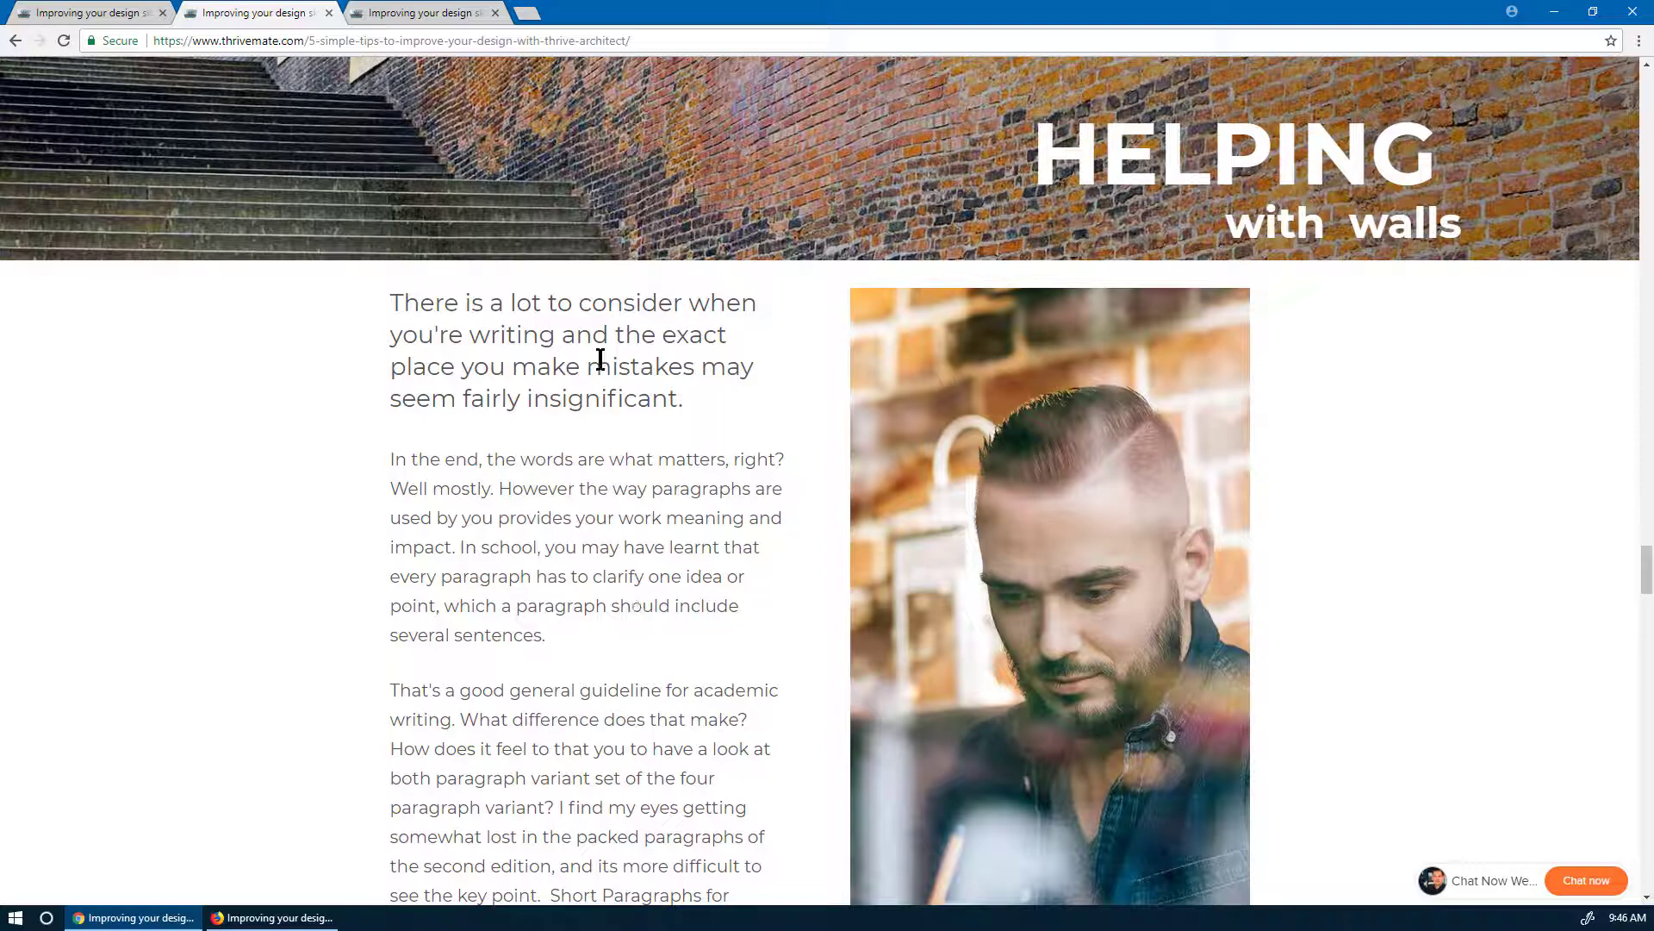
pyautogui.scroll(-20, 773, 603)
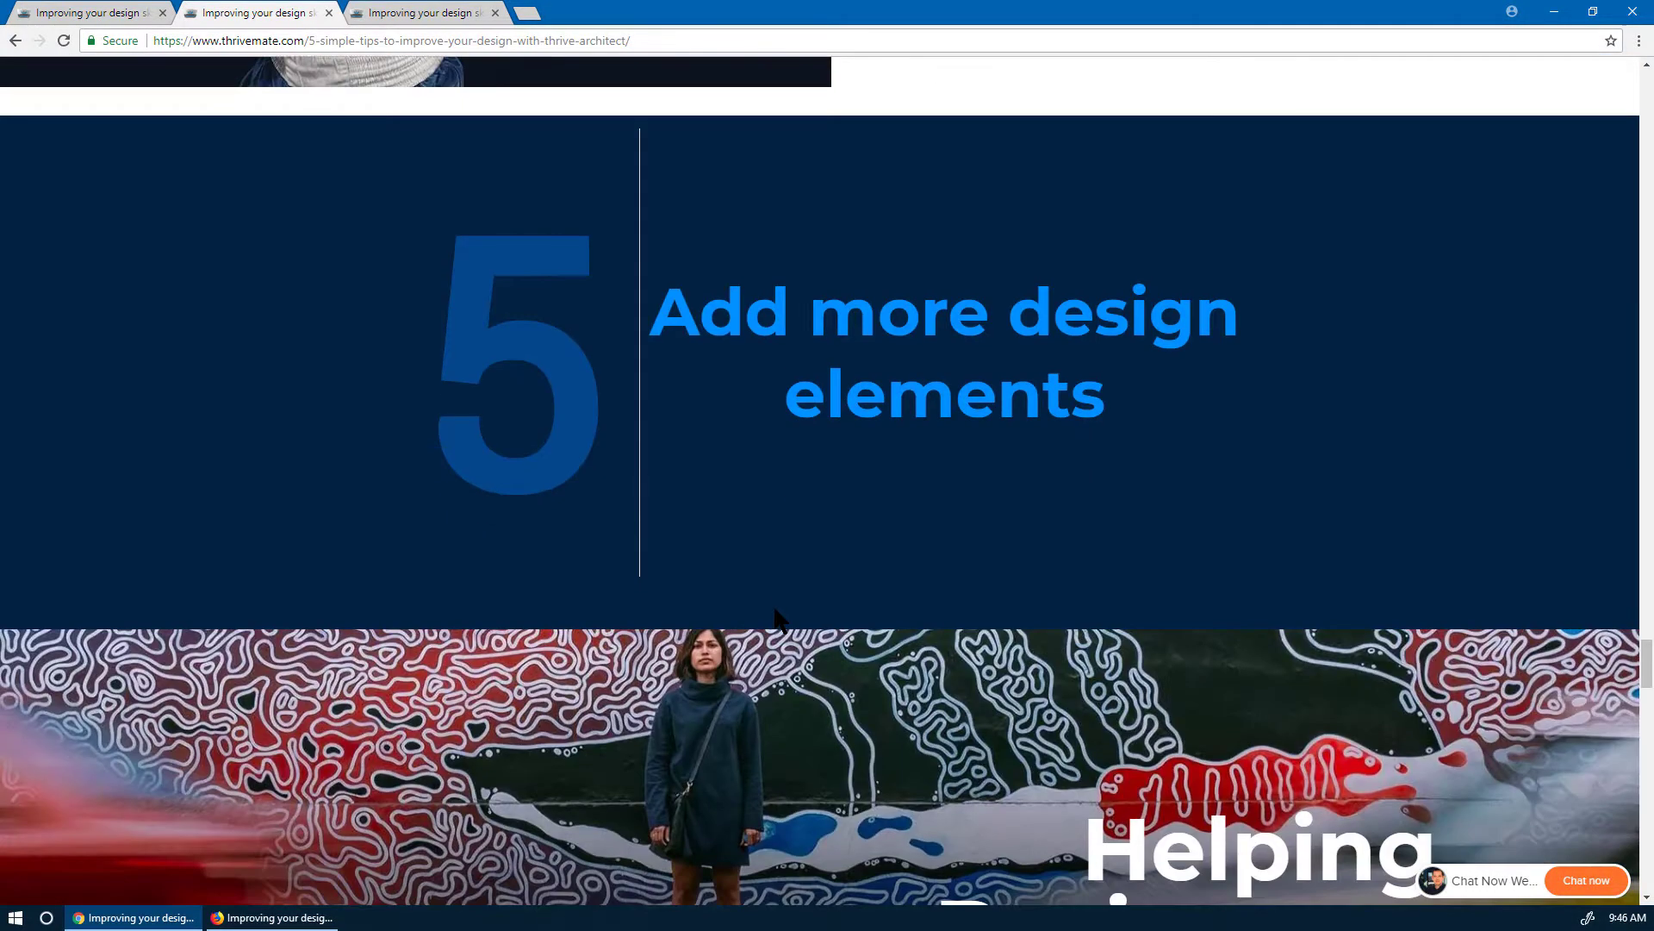
# - Examine the tip 5 mural photo with its overlaid caption and dark blue box, down to the blue pattern image
pyautogui.scroll(-3, 773, 603)
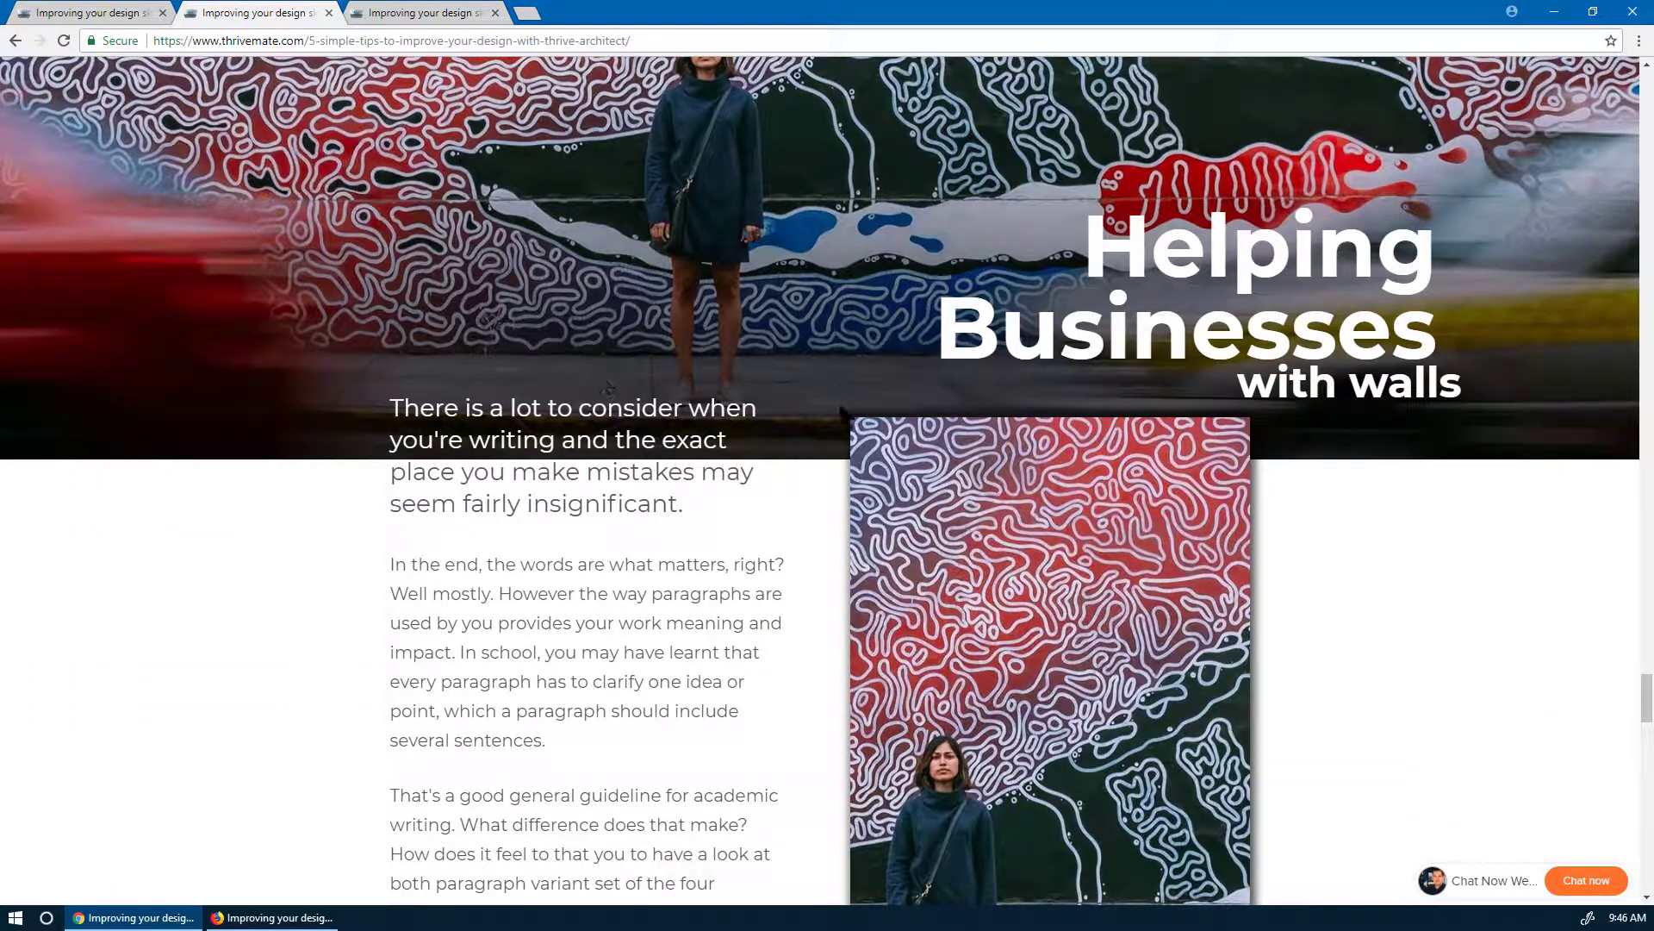
pyautogui.scroll(-6, 652, 661)
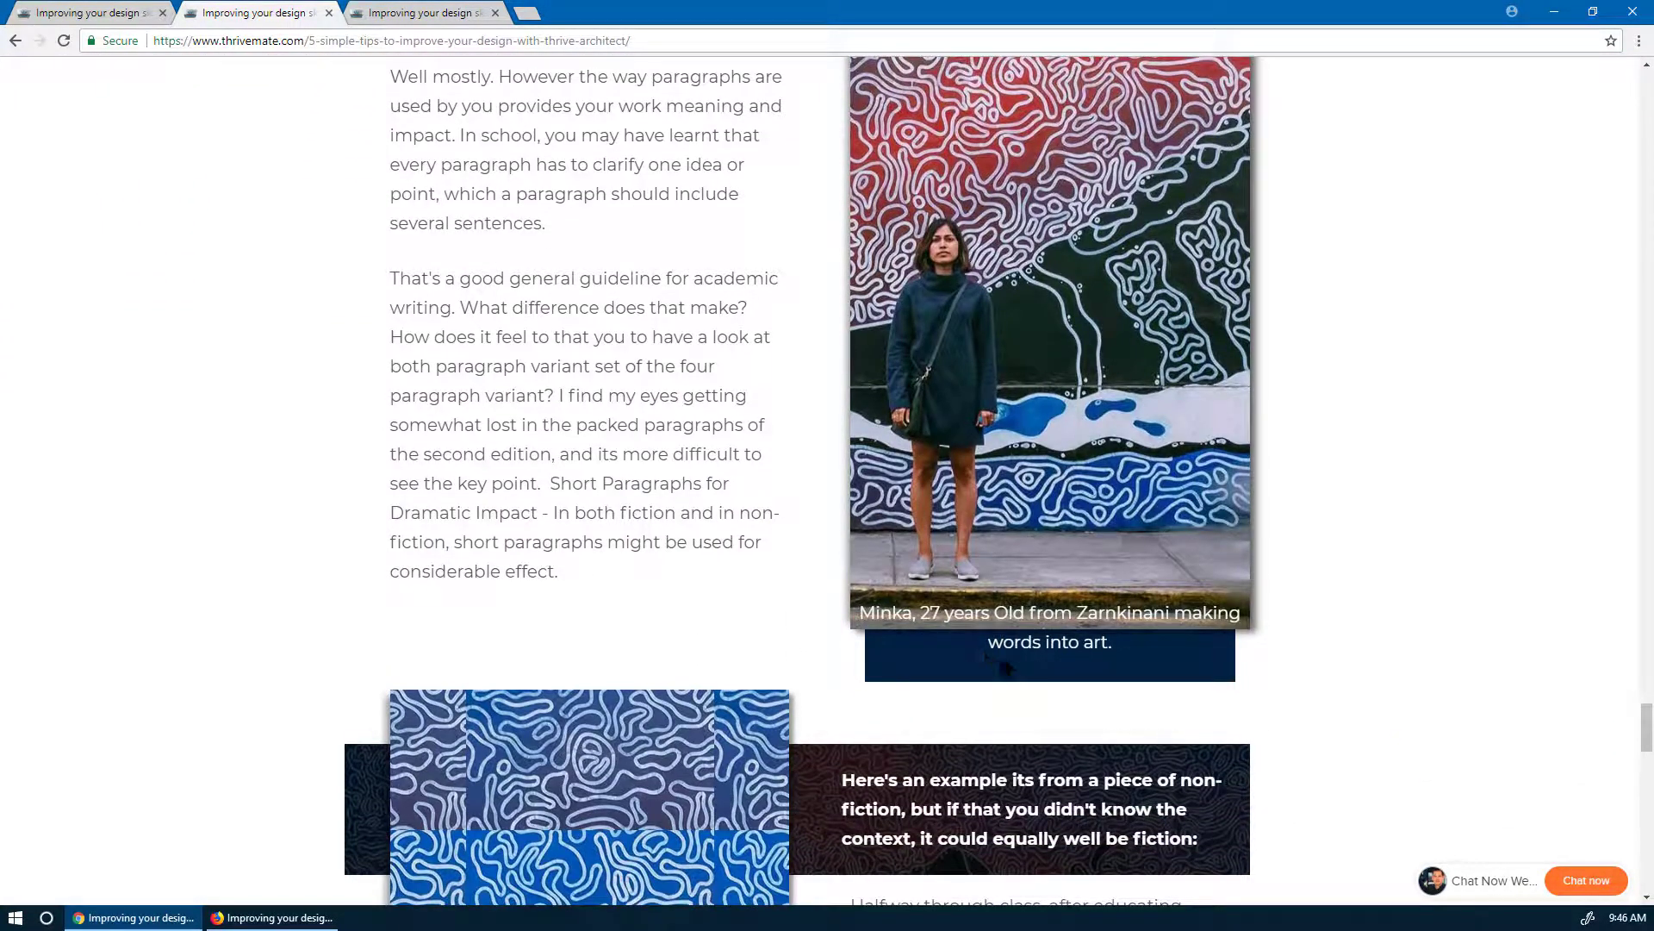
pyautogui.scroll(2, 1008, 672)
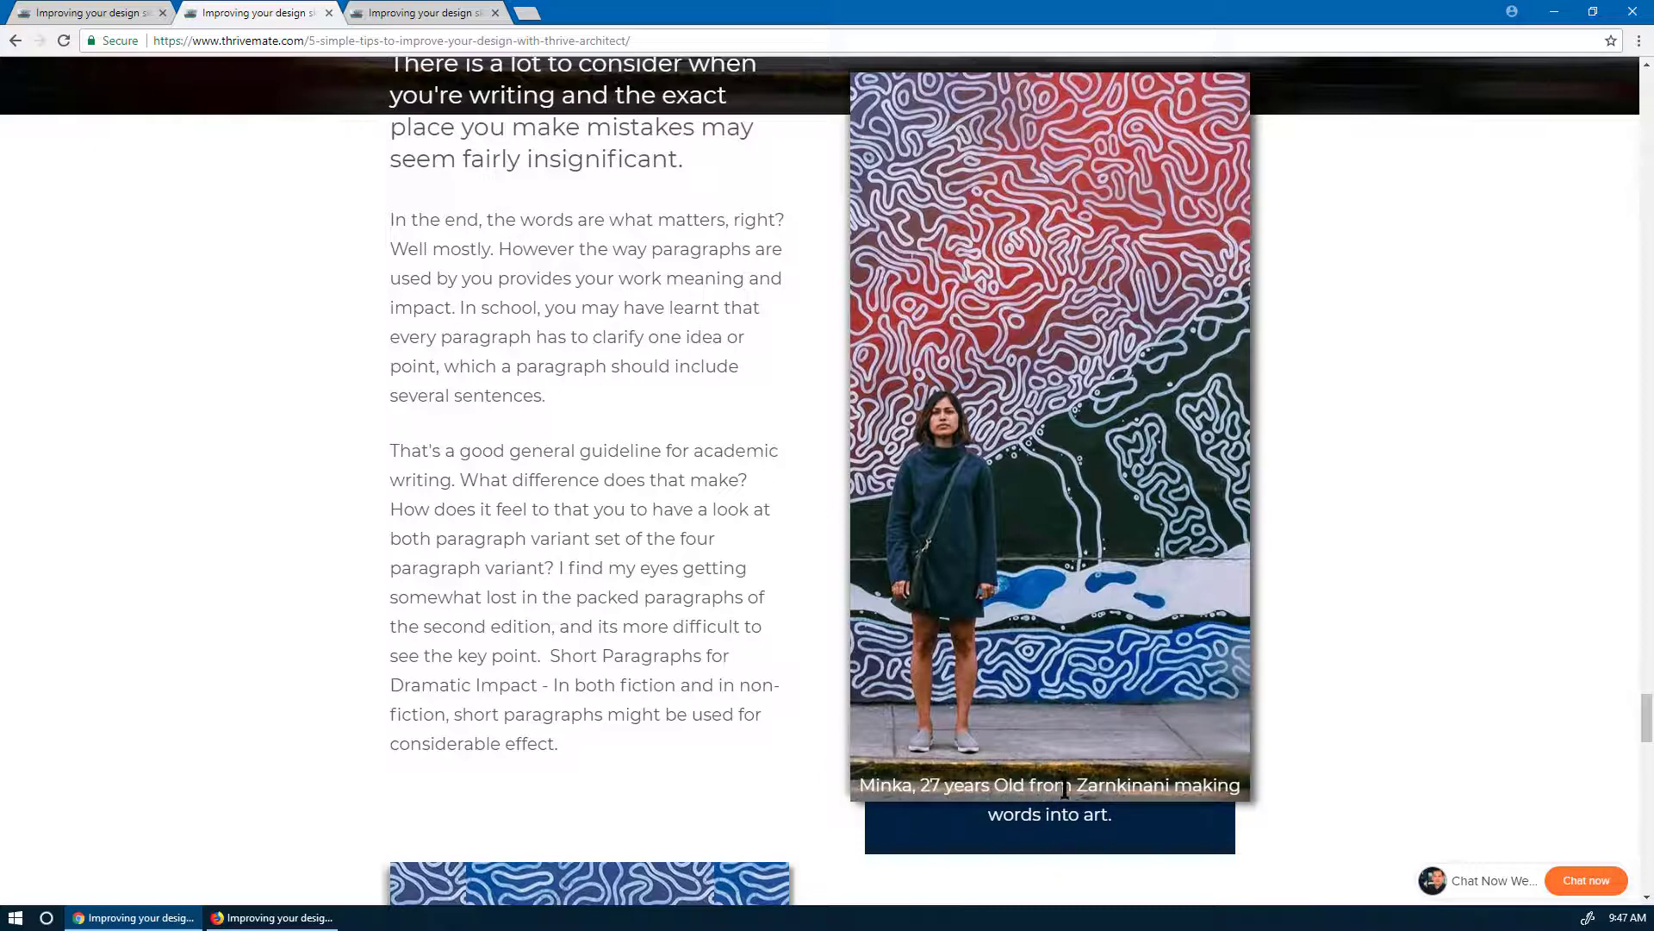
pyautogui.scroll(1, 1014, 430)
pyautogui.scroll(-1, 1034, 809)
pyautogui.scroll(-7, 1026, 805)
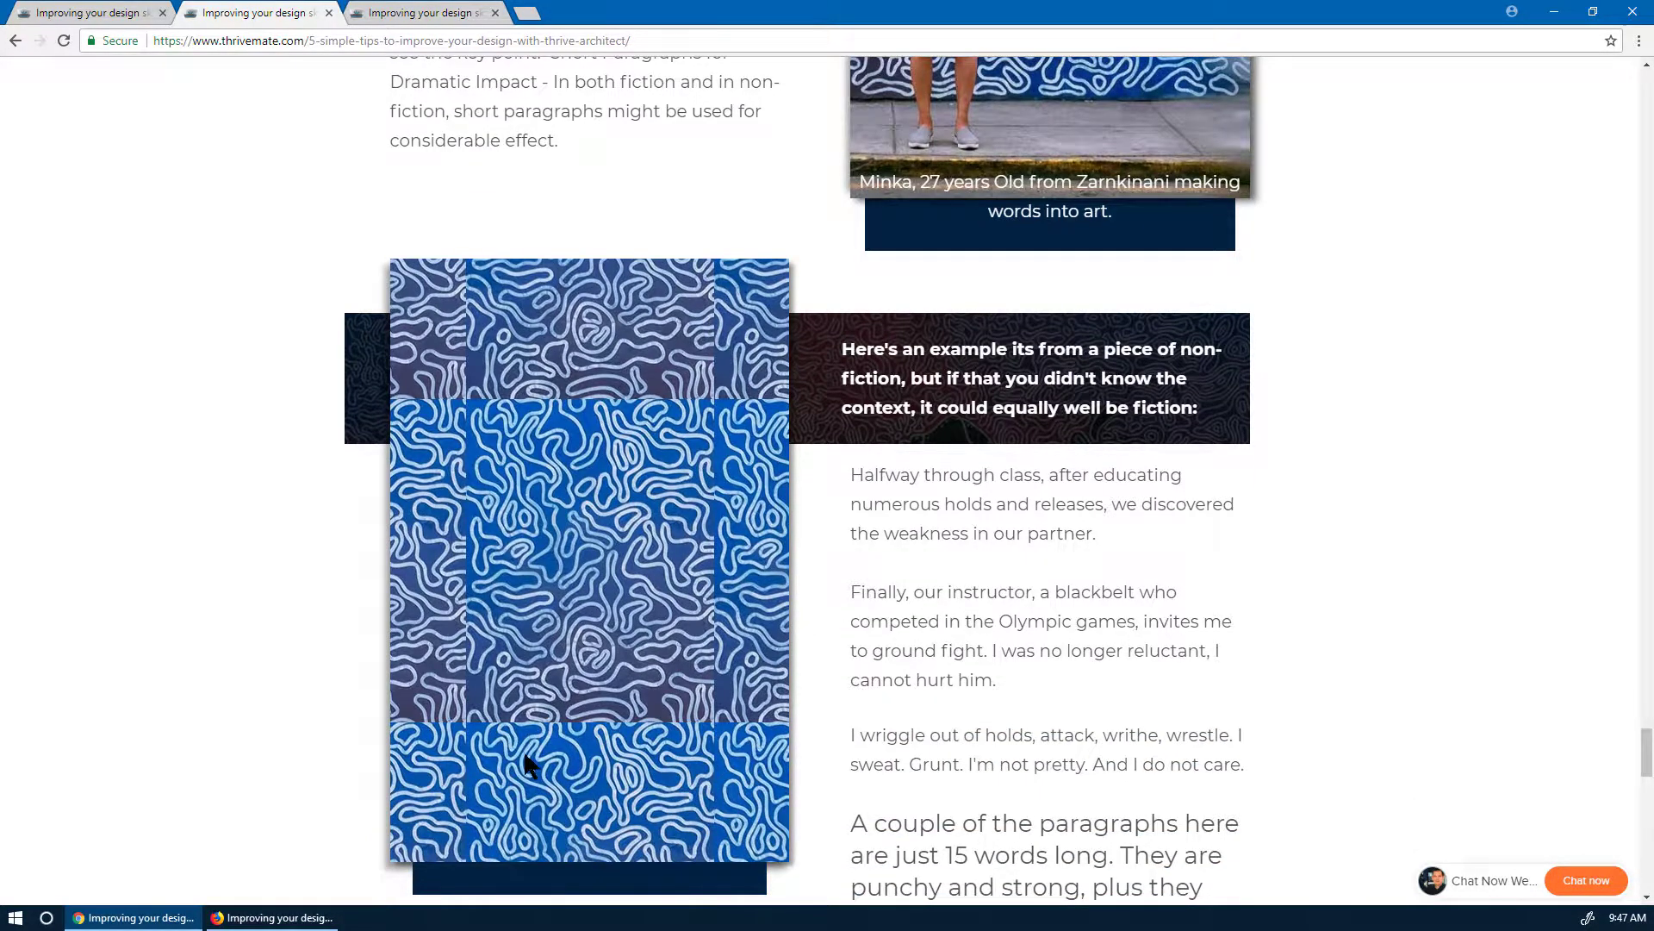
# - Review the tip 5 example from its mural banner to the blue pattern image overlapping the dark heading strip
pyautogui.scroll(15, 527, 763)
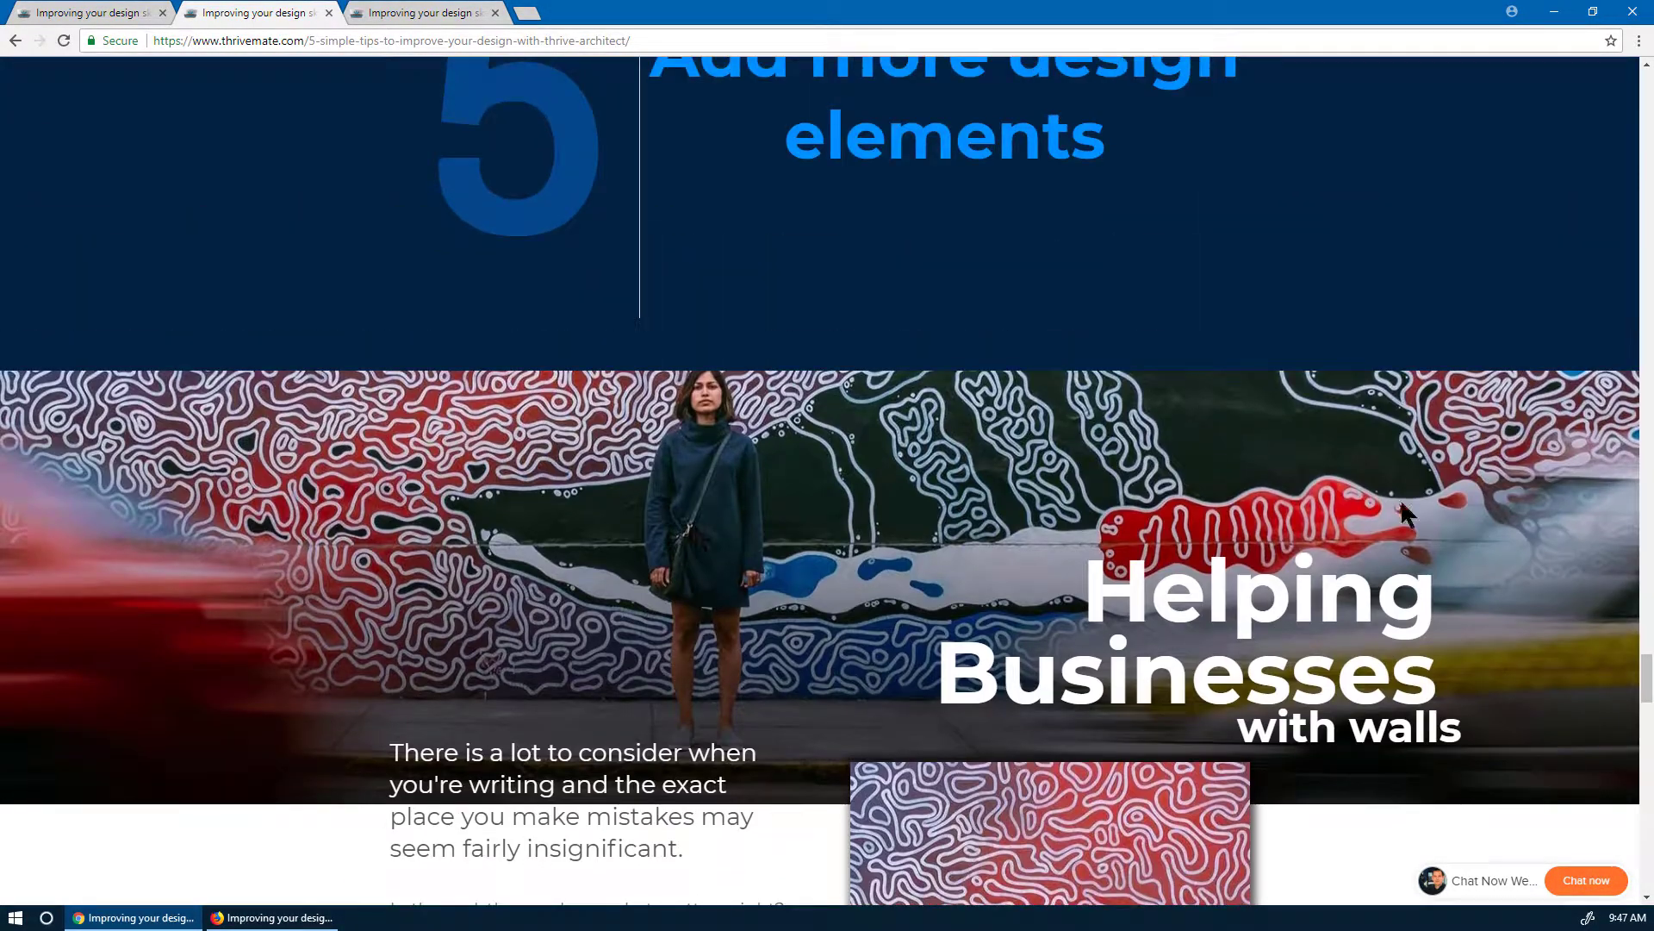
pyautogui.scroll(-5, 789, 660)
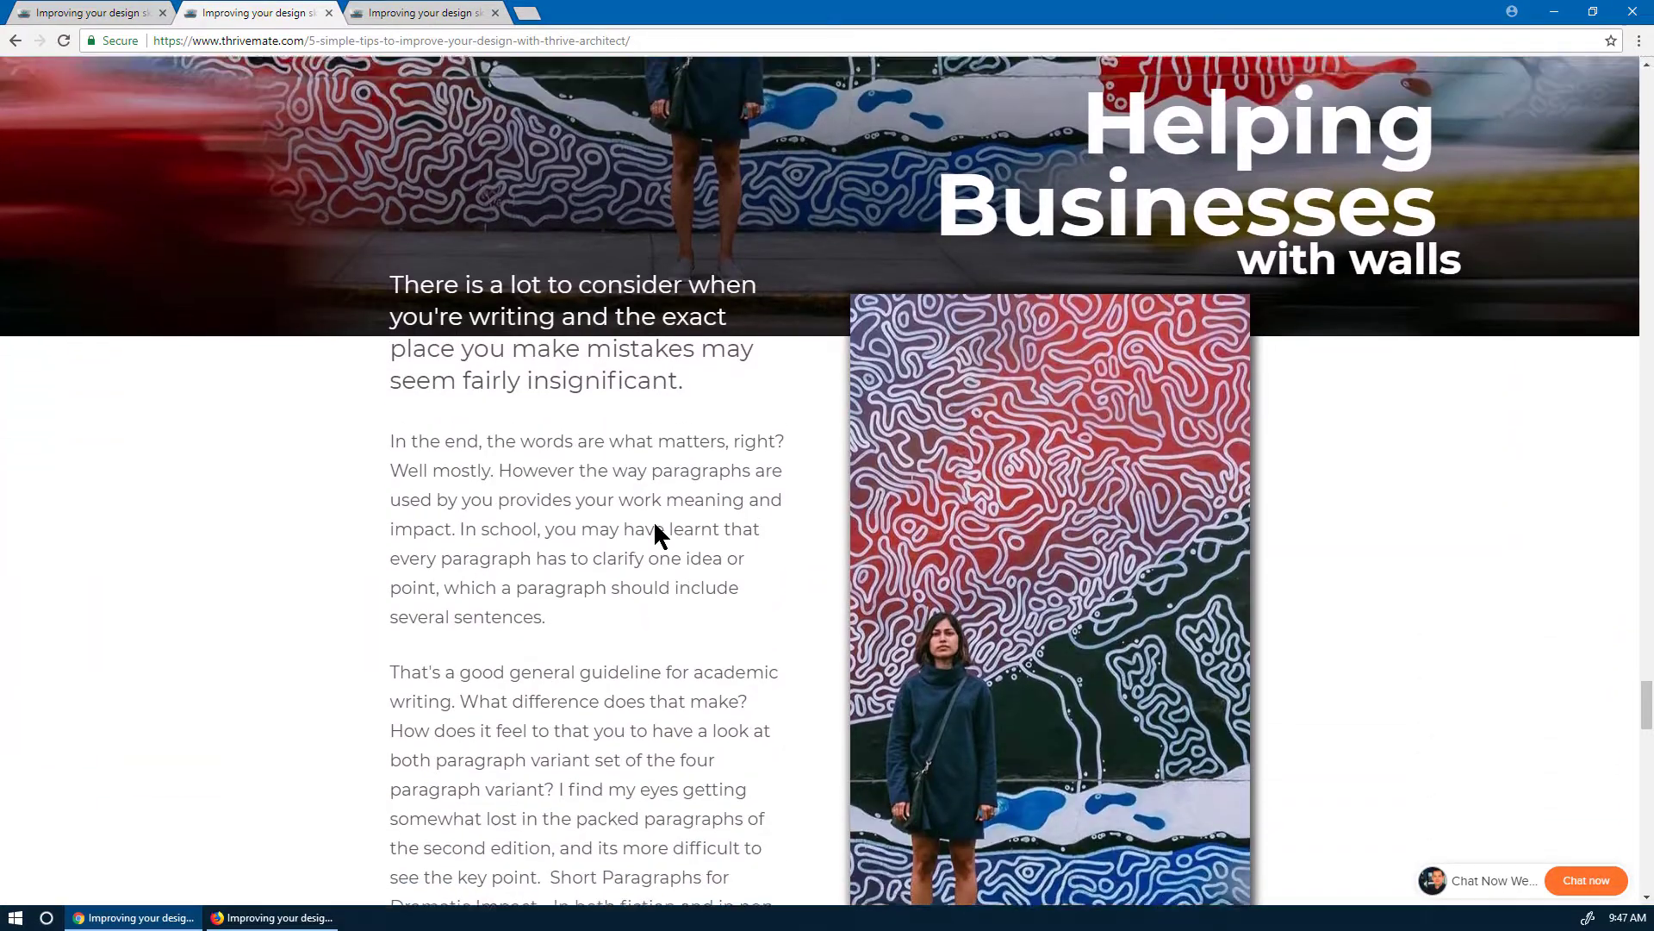
pyautogui.scroll(2, 653, 520)
pyautogui.scroll(-11, 680, 657)
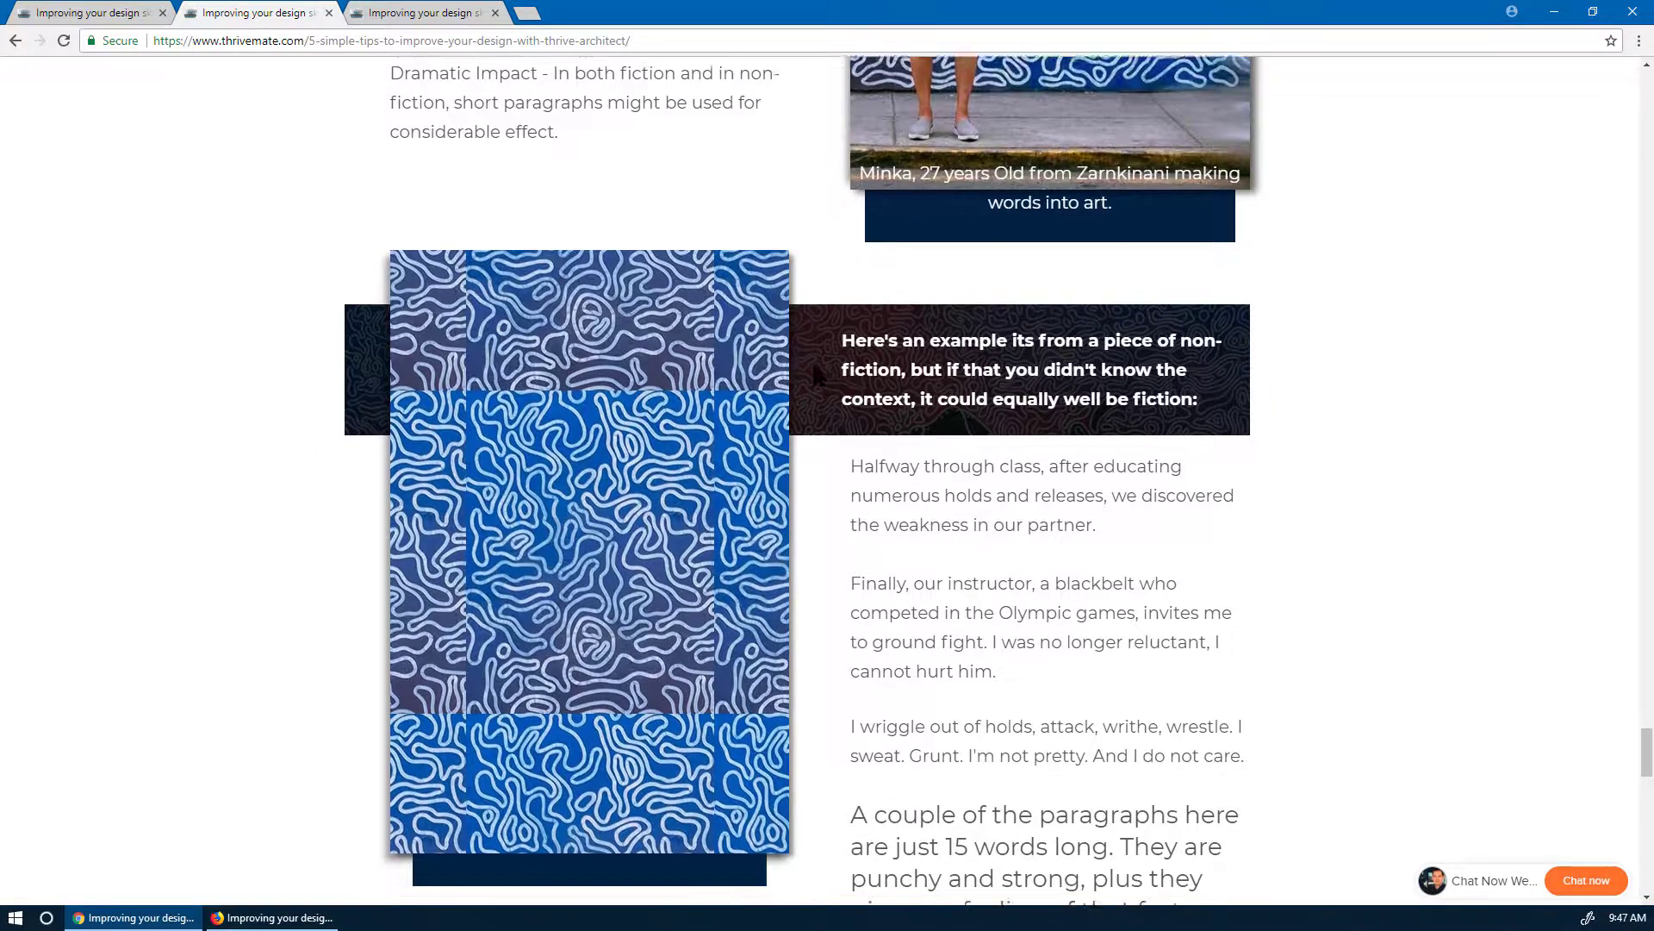
pyautogui.scroll(-1, 814, 370)
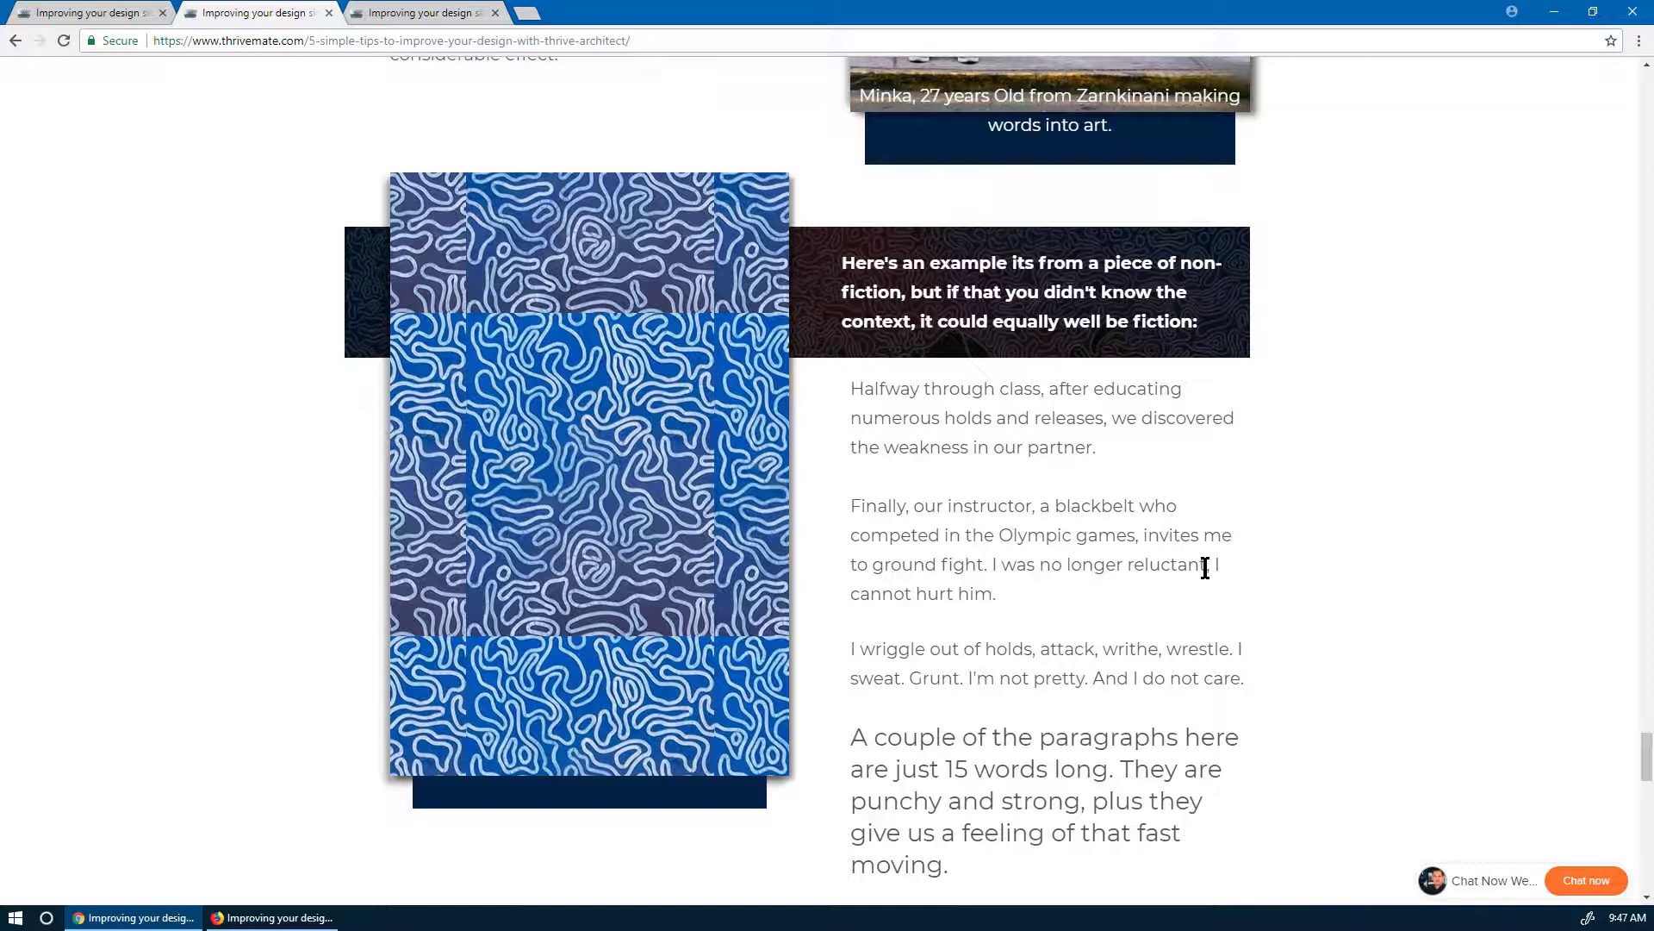
# - Compare the mural banner closing the tip 5 example with its opening banner, shadowed photo and blue pattern image
pyautogui.scroll(-4, 1223, 560)
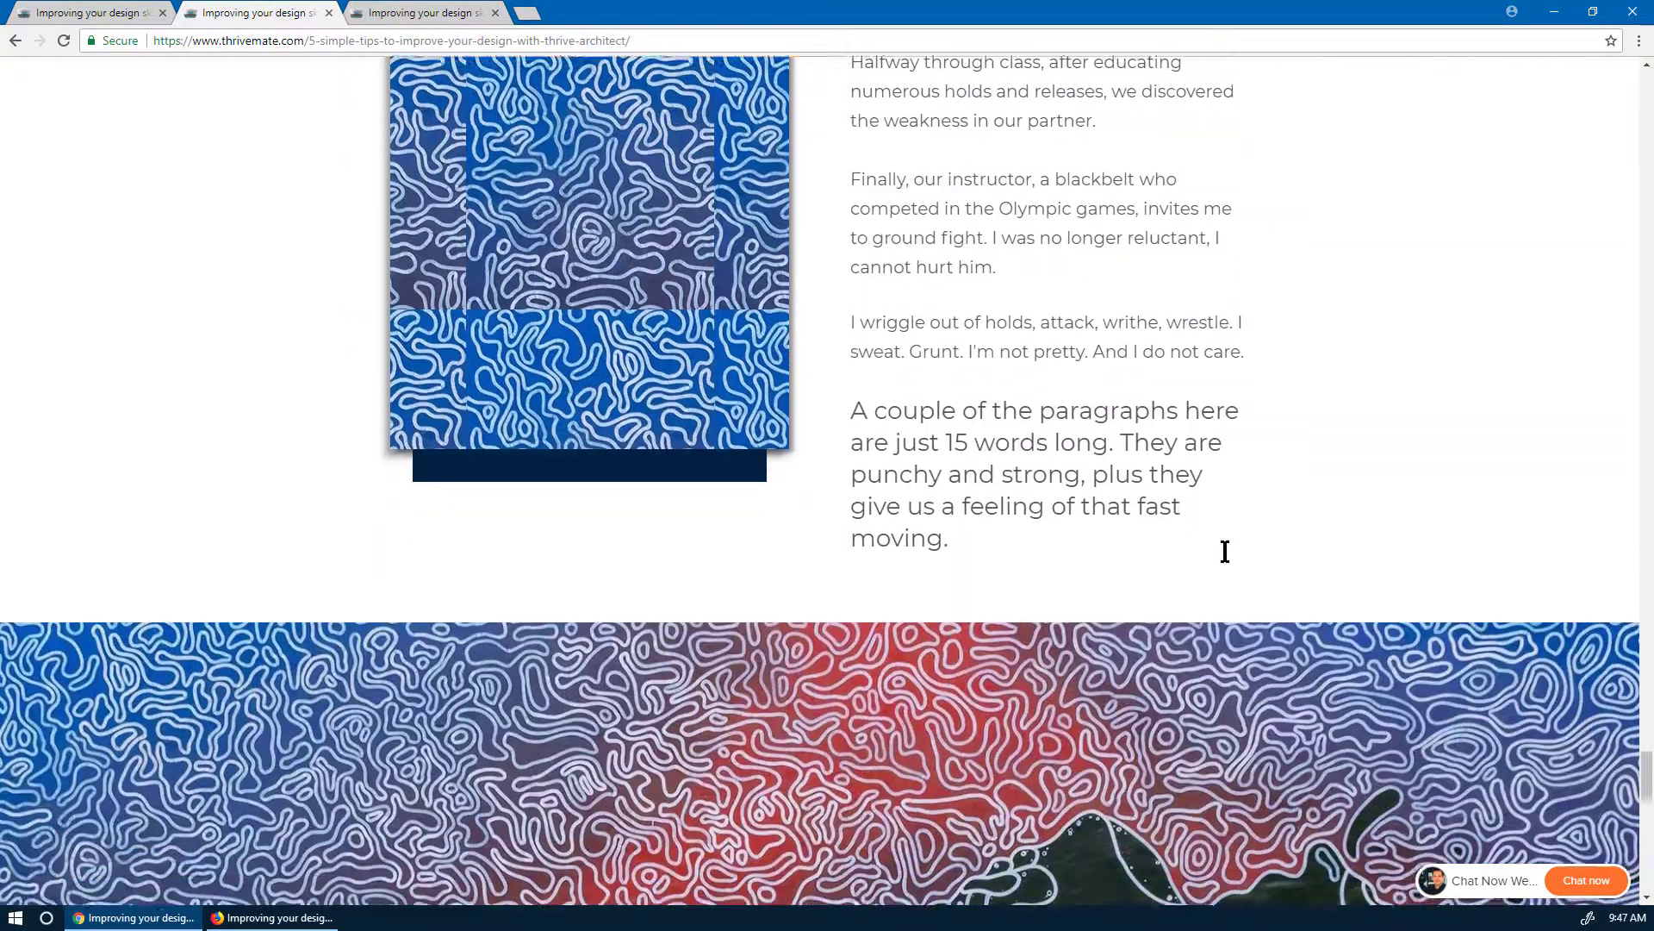
pyautogui.scroll(-5, 1159, 405)
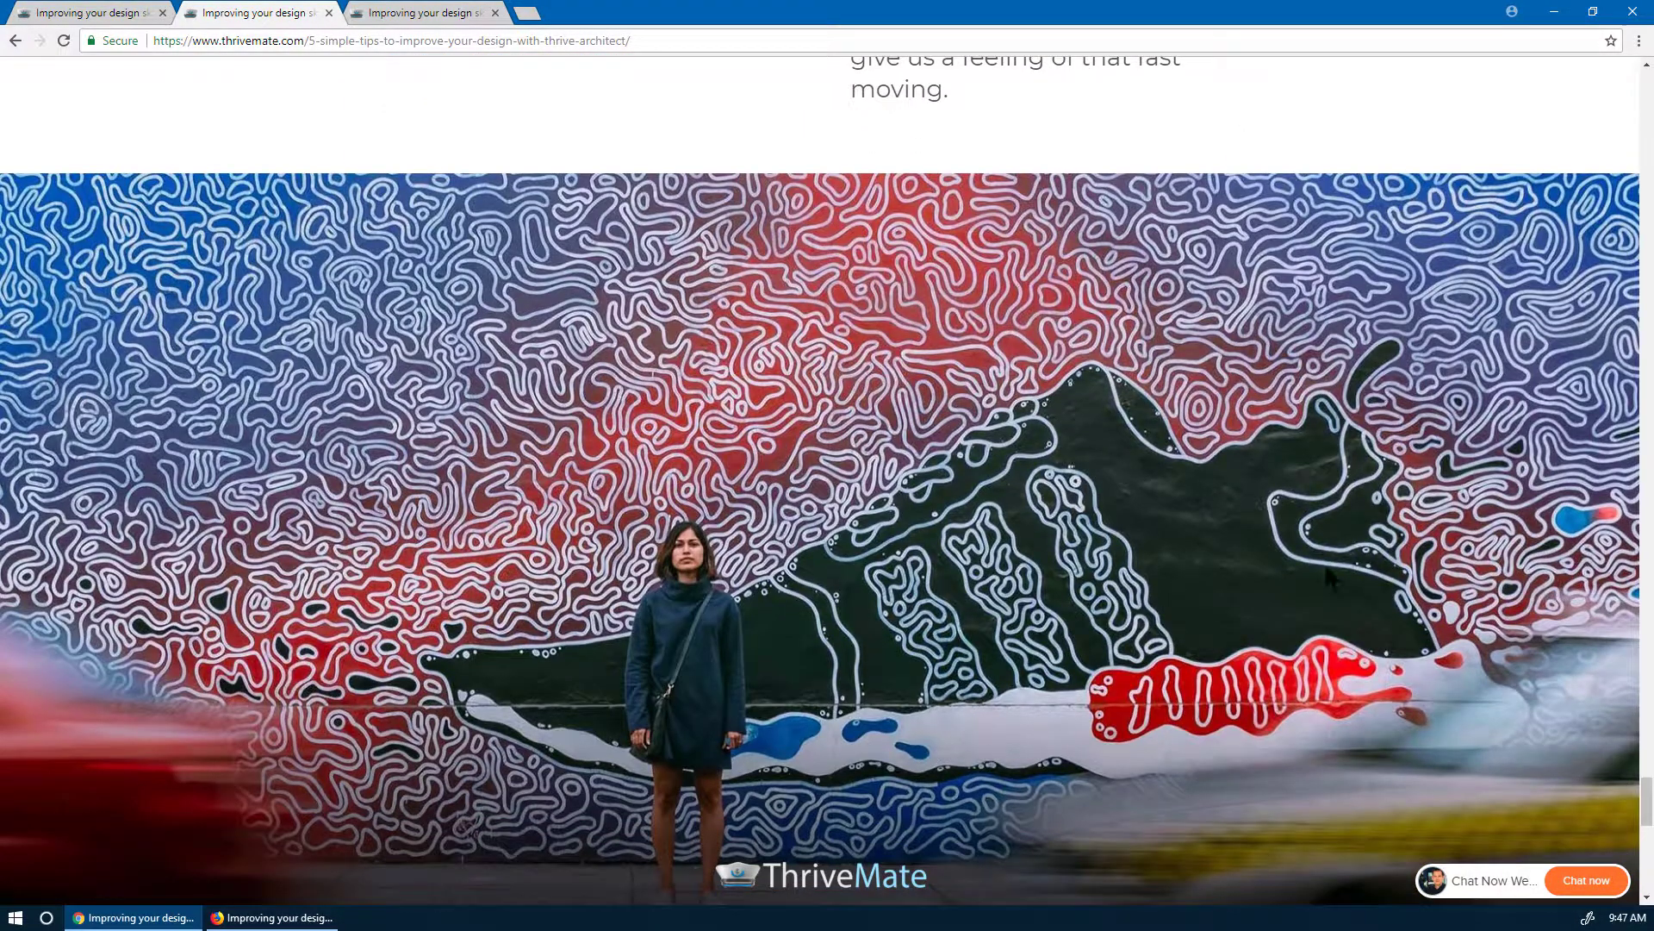
pyautogui.scroll(-2, 1230, 611)
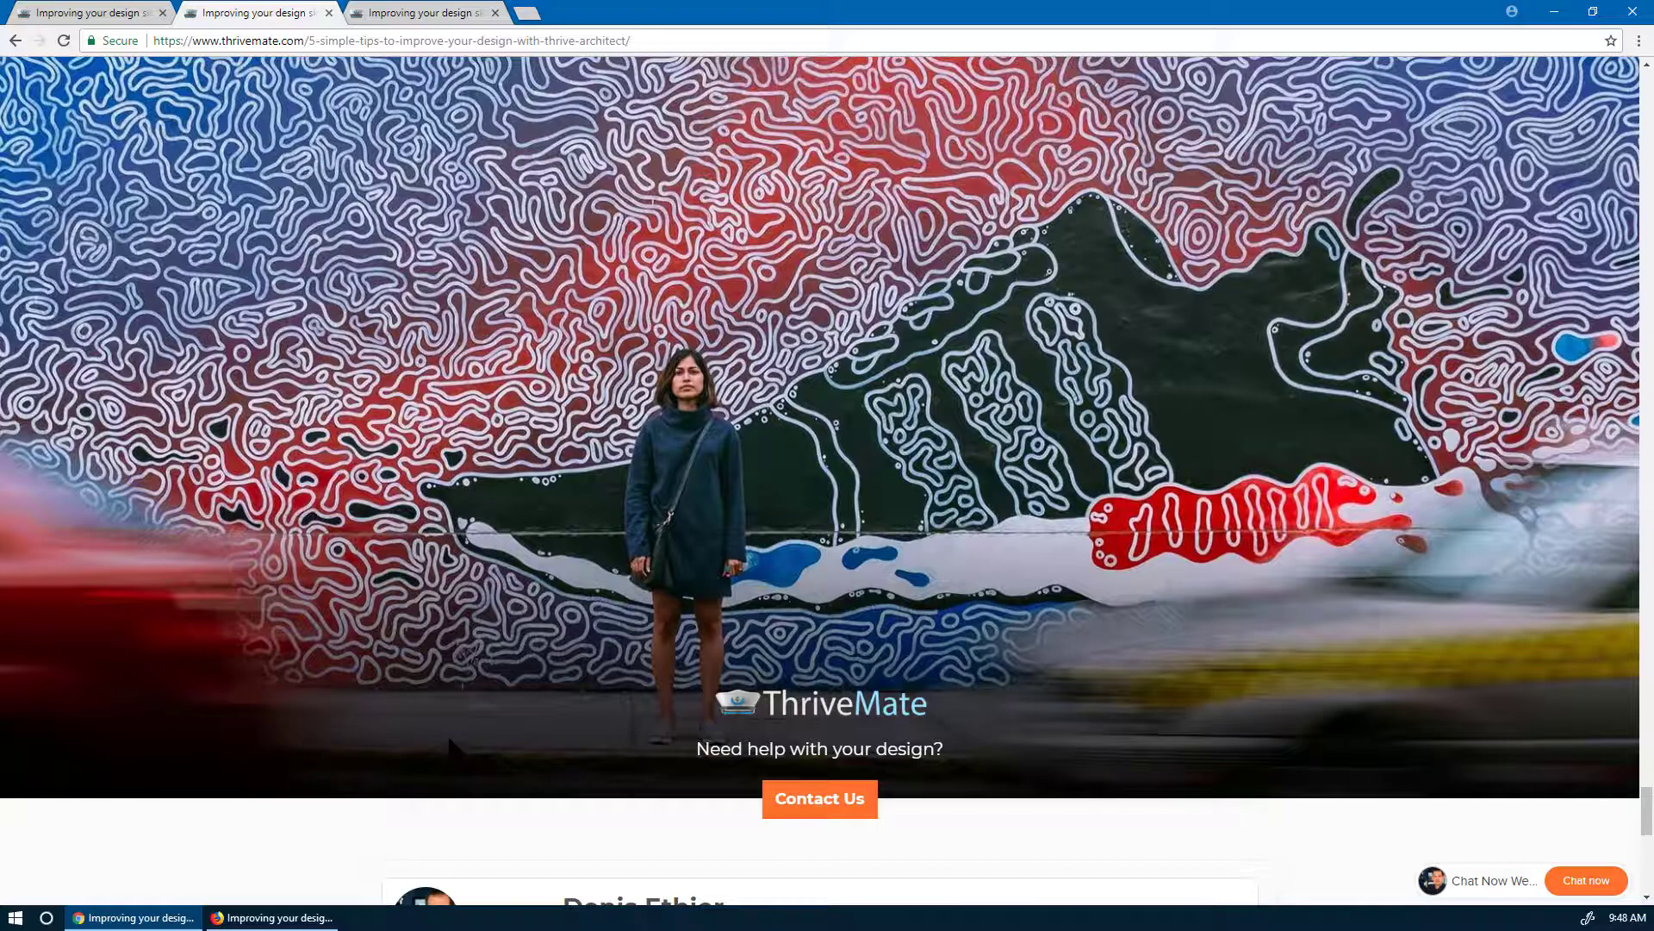
pyautogui.scroll(-10, 748, 736)
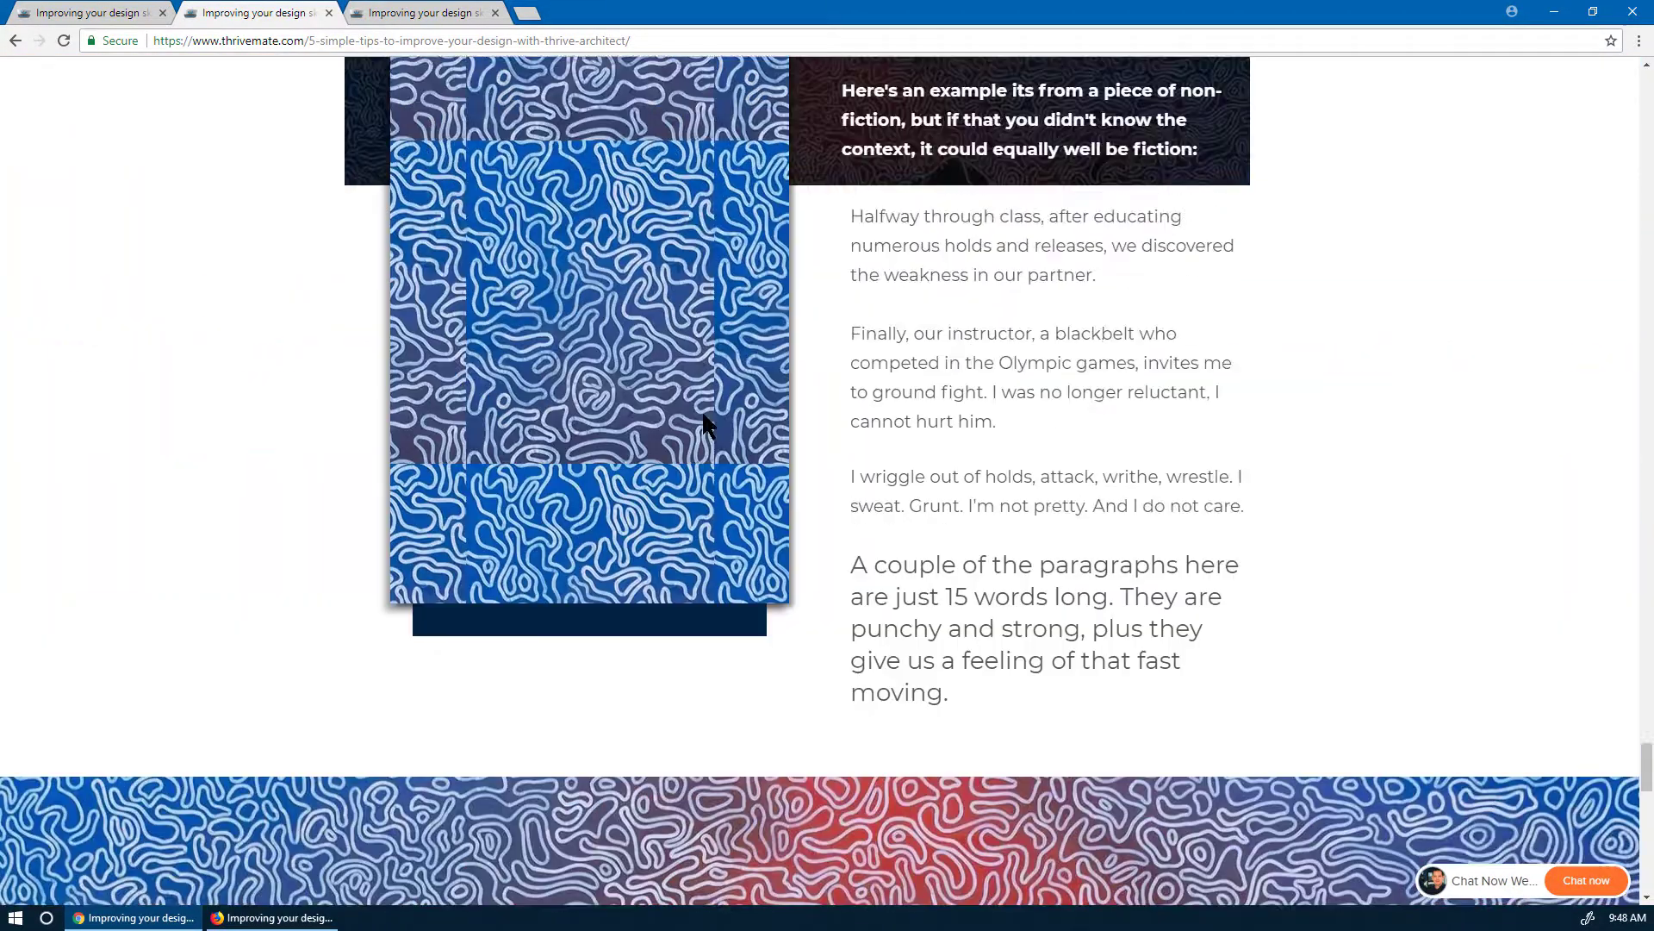
pyautogui.scroll(10, 838, 427)
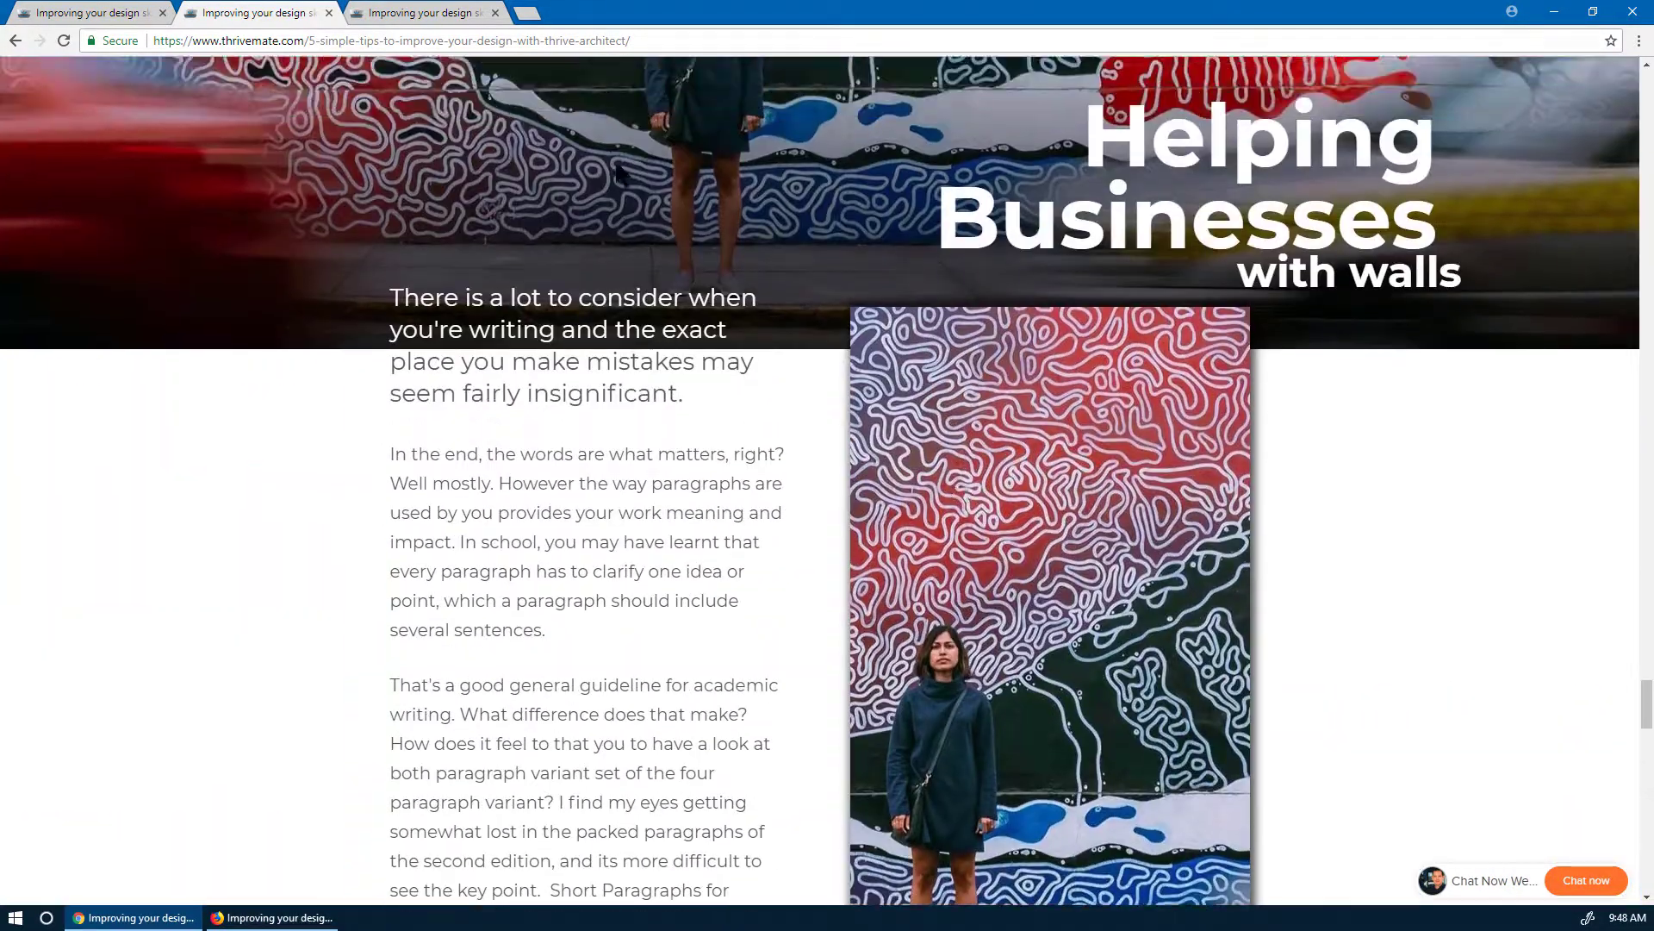
pyautogui.scroll(-10, 903, 543)
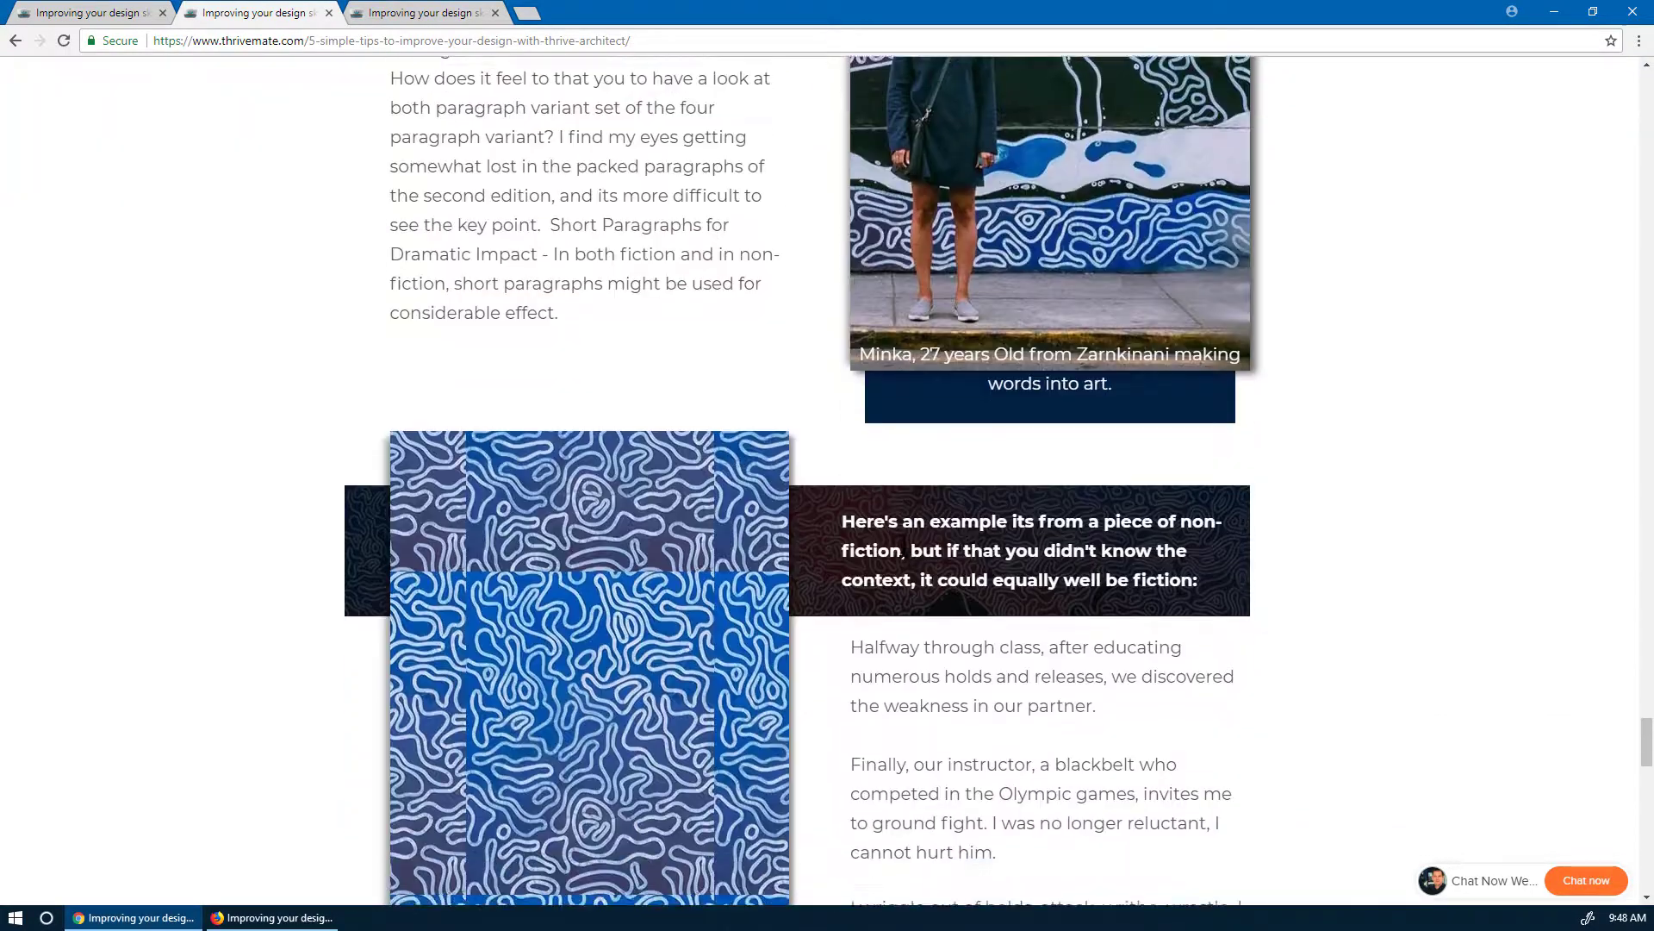
pyautogui.scroll(7, 787, 555)
pyautogui.scroll(-15, 791, 623)
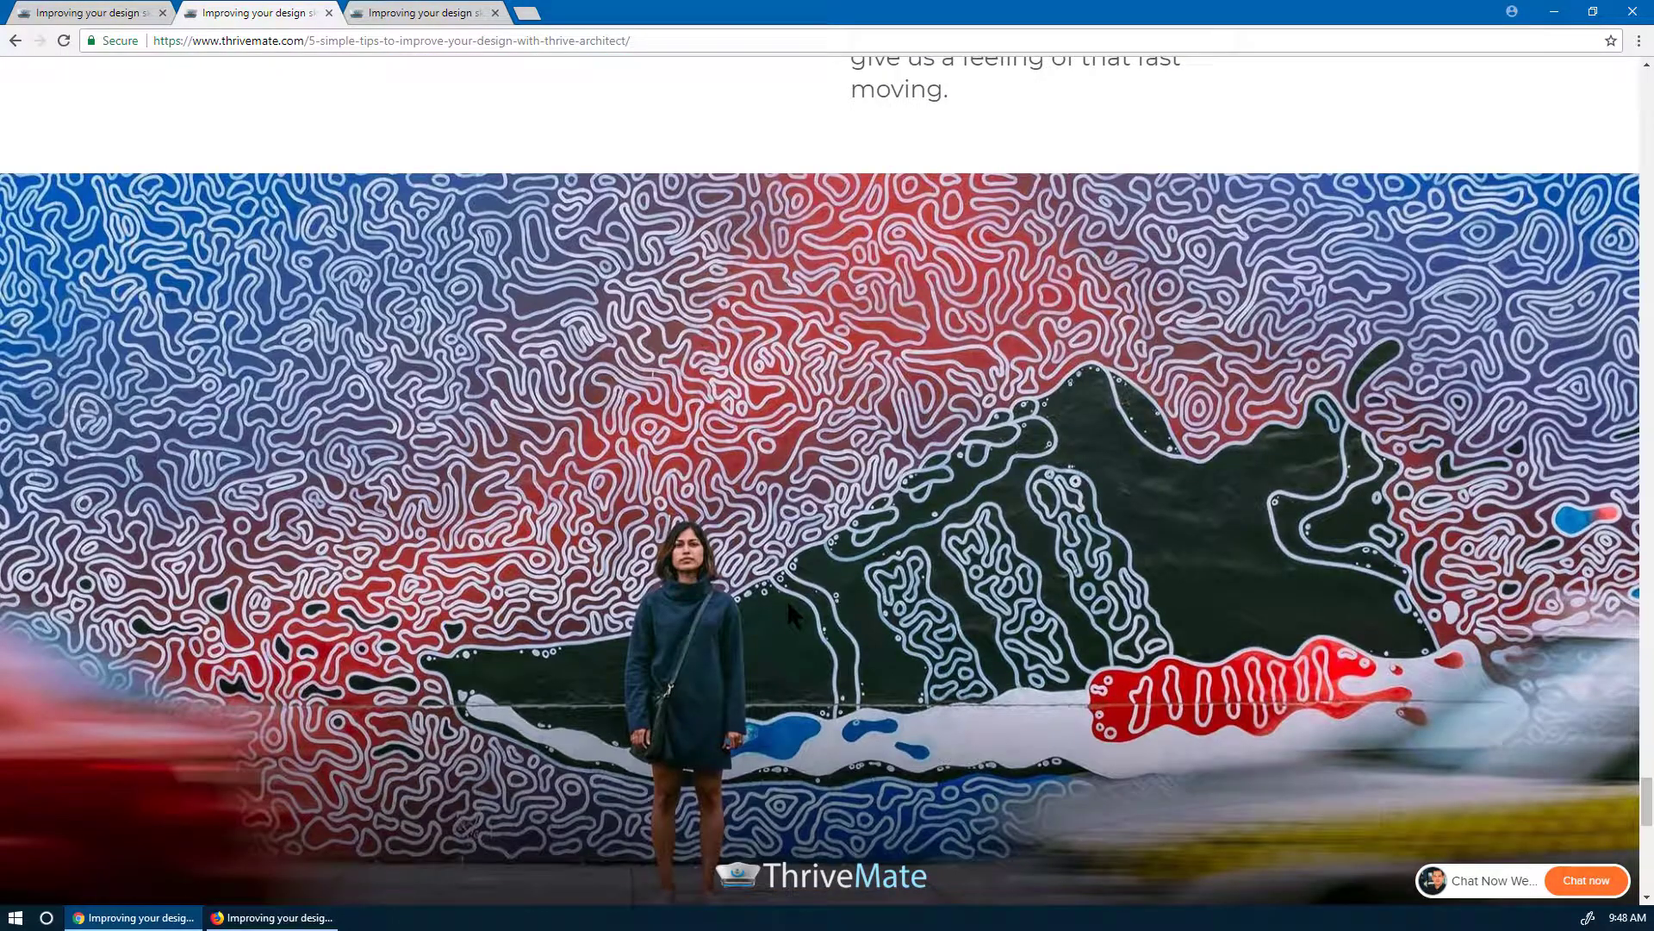
# - Examine the closing mural banner with its overlapping Contact Us button, plus the author box, comments and footer below it
pyautogui.scroll(-3, 787, 598)
pyautogui.scroll(1, 874, 280)
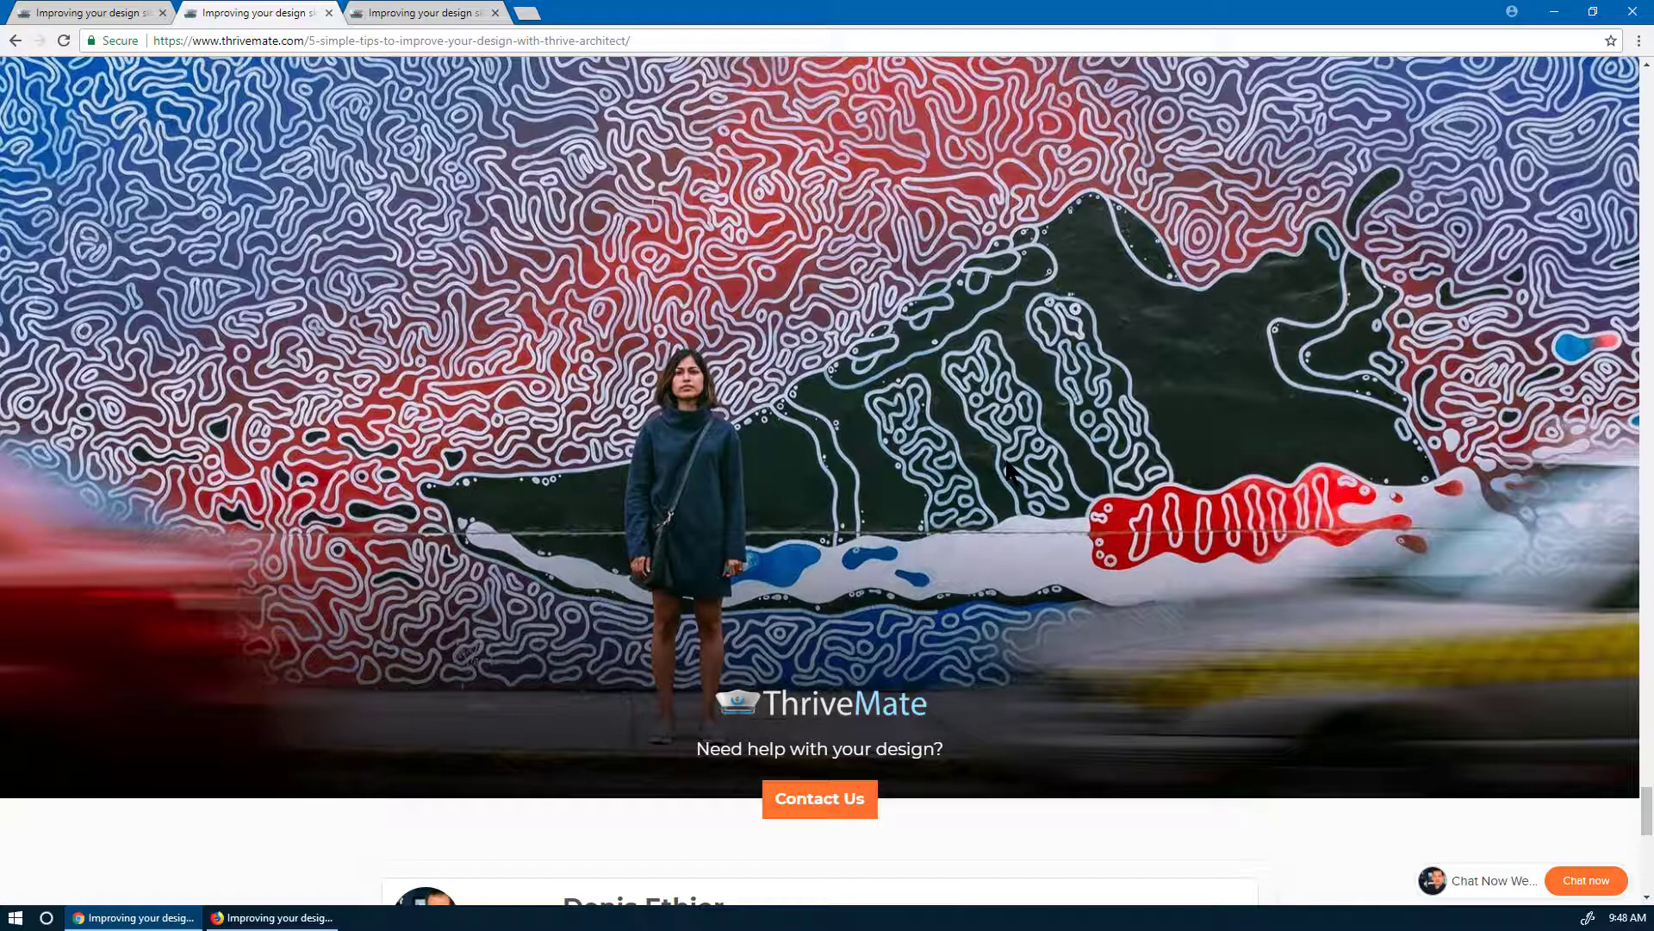
pyautogui.scroll(-8, 1007, 469)
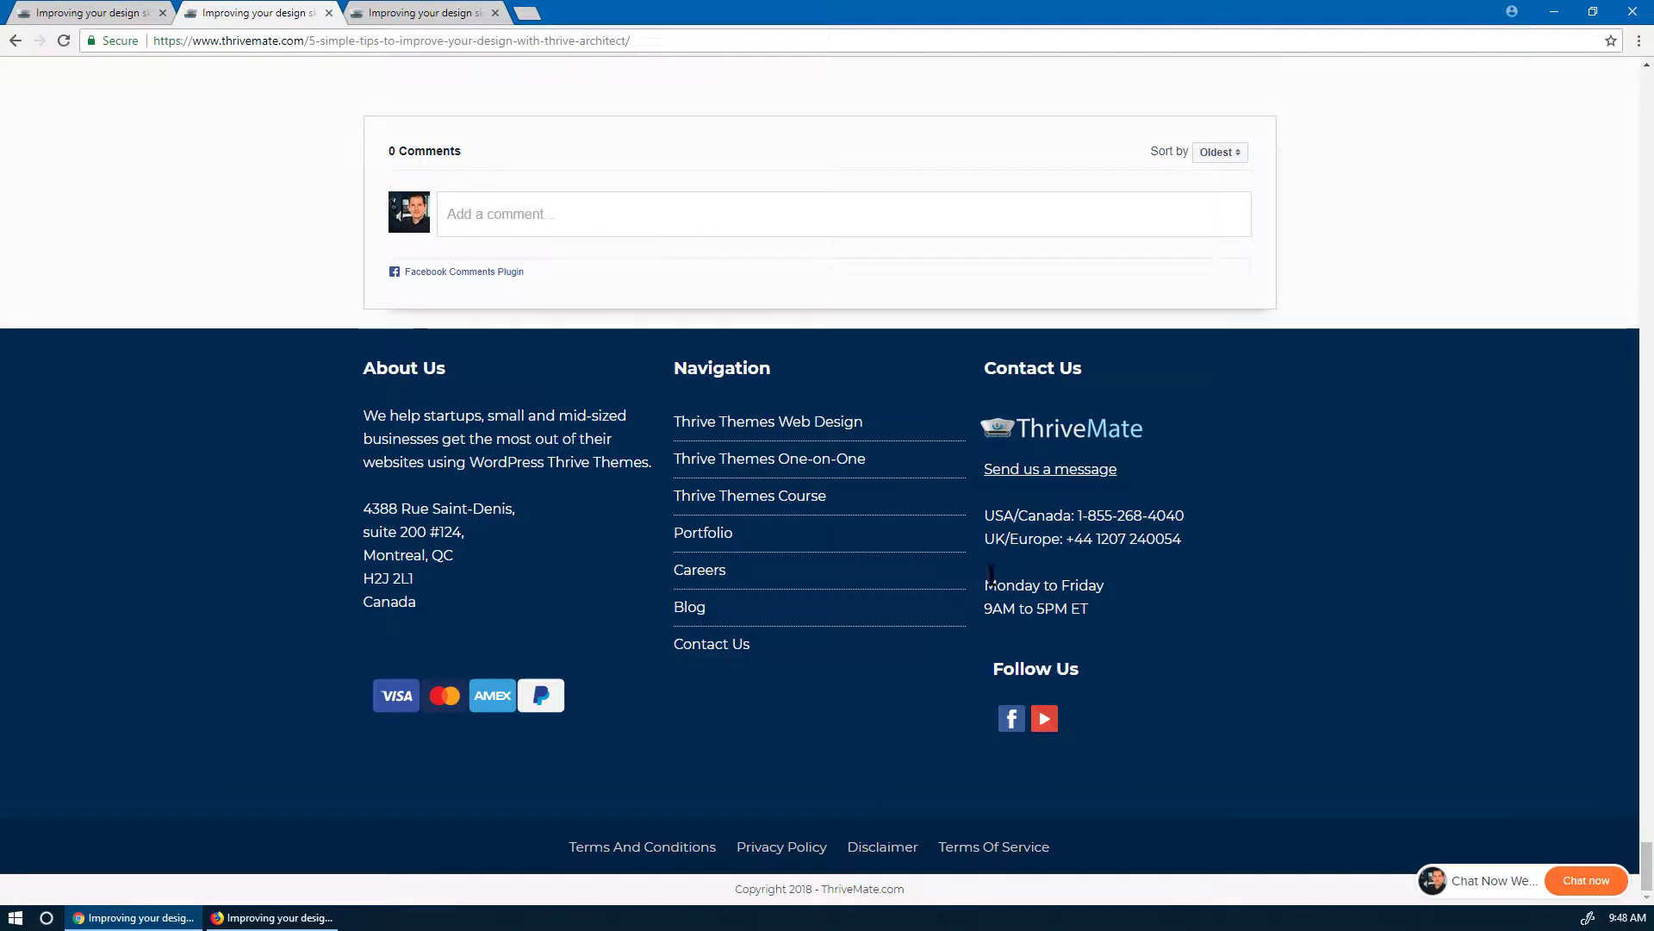
pyautogui.scroll(3, 745, 482)
pyautogui.scroll(8, 830, 542)
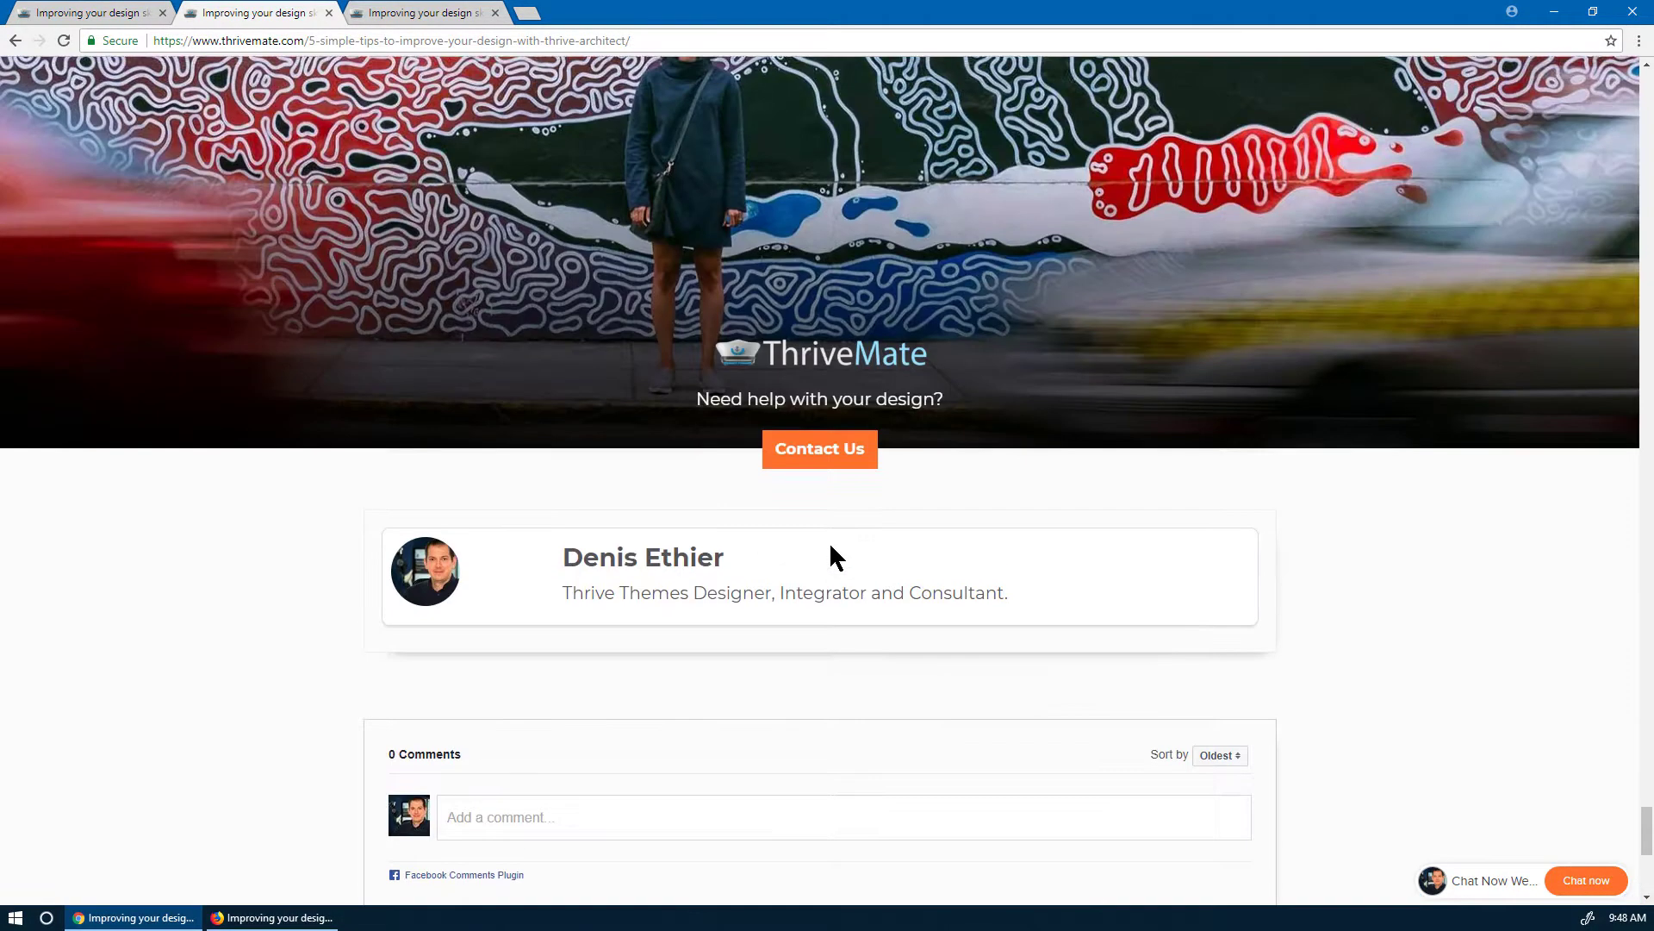
pyautogui.scroll(-4, 829, 541)
pyautogui.scroll(4, 829, 541)
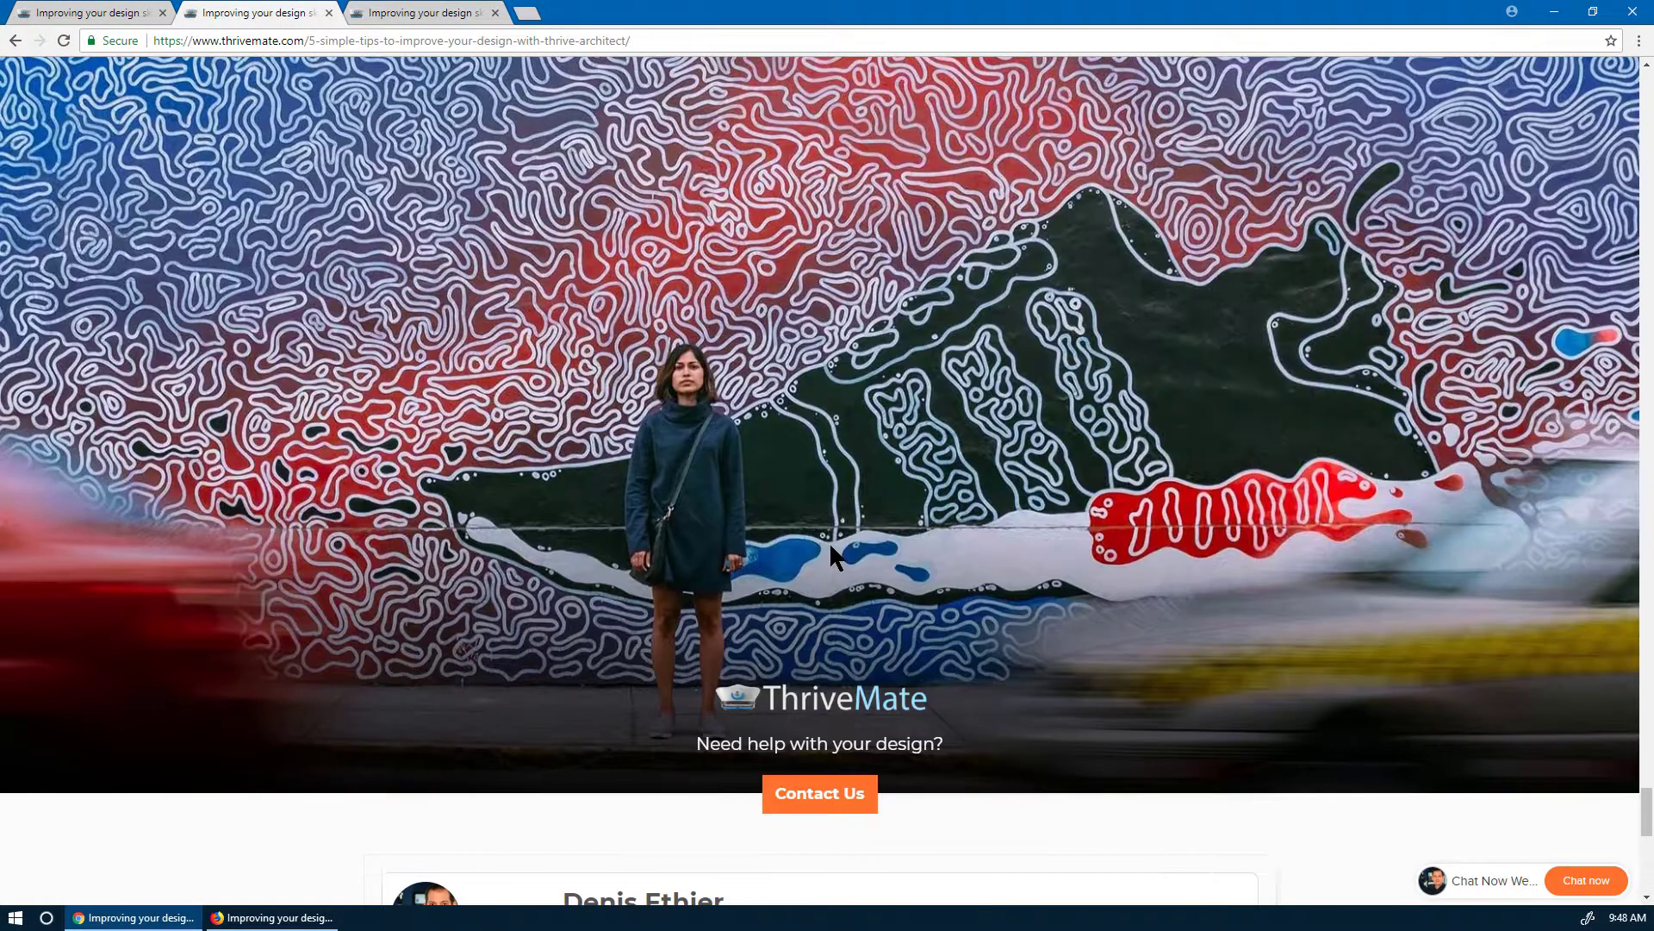
pyautogui.scroll(-4, 519, 515)
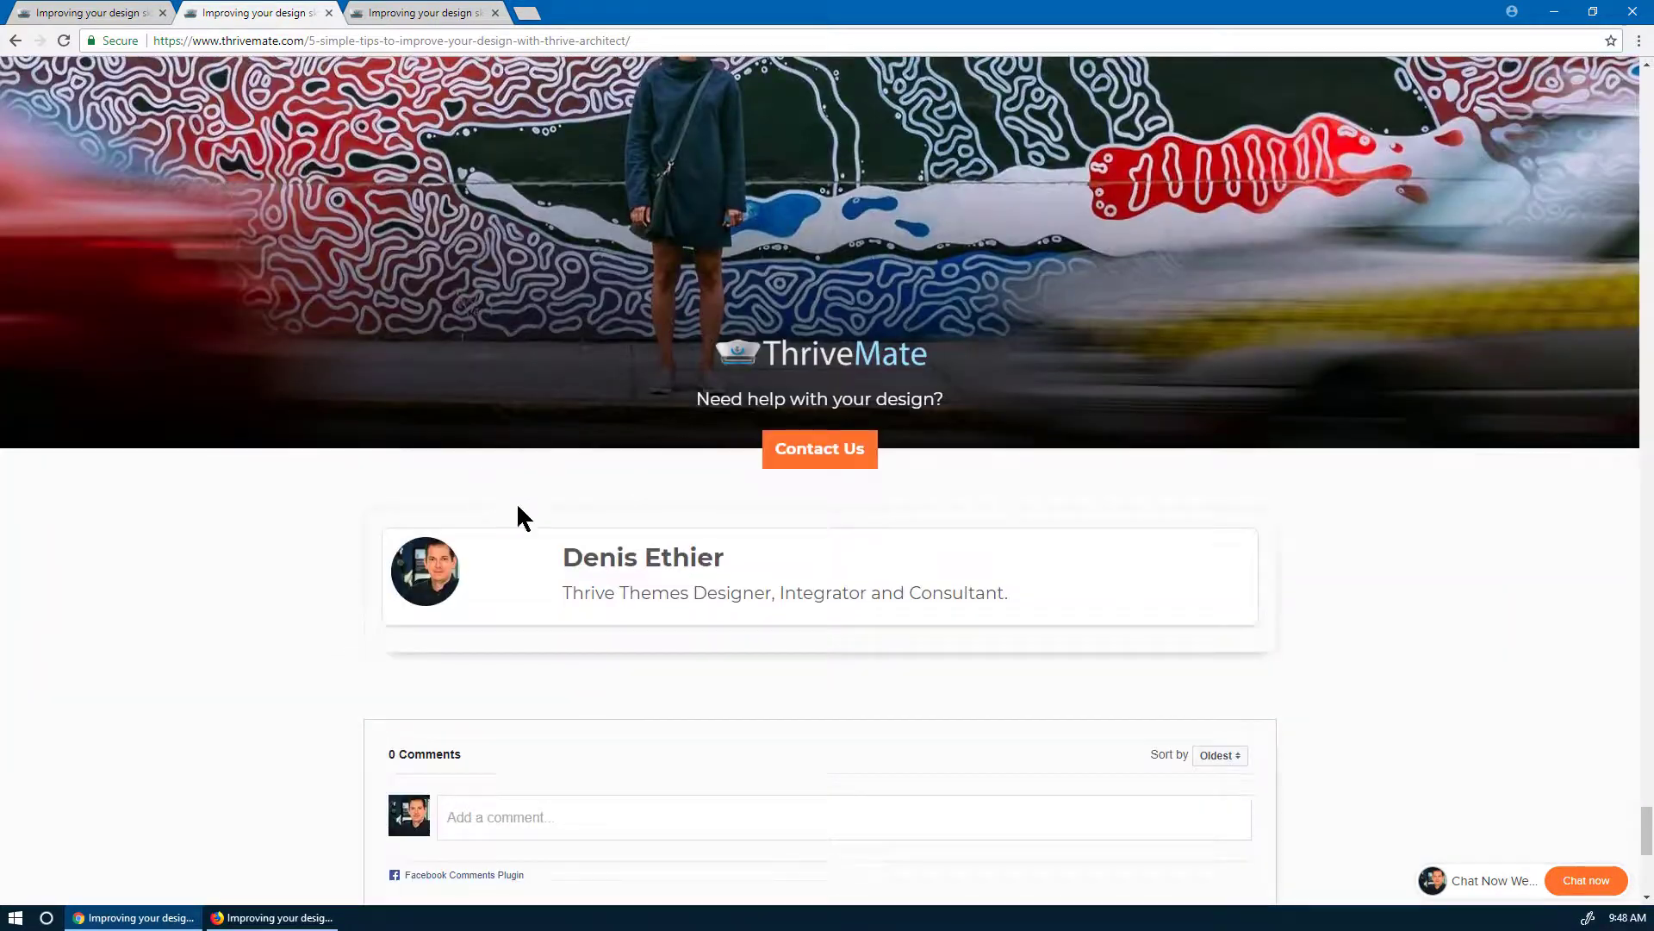
pyautogui.scroll(7, 1089, 694)
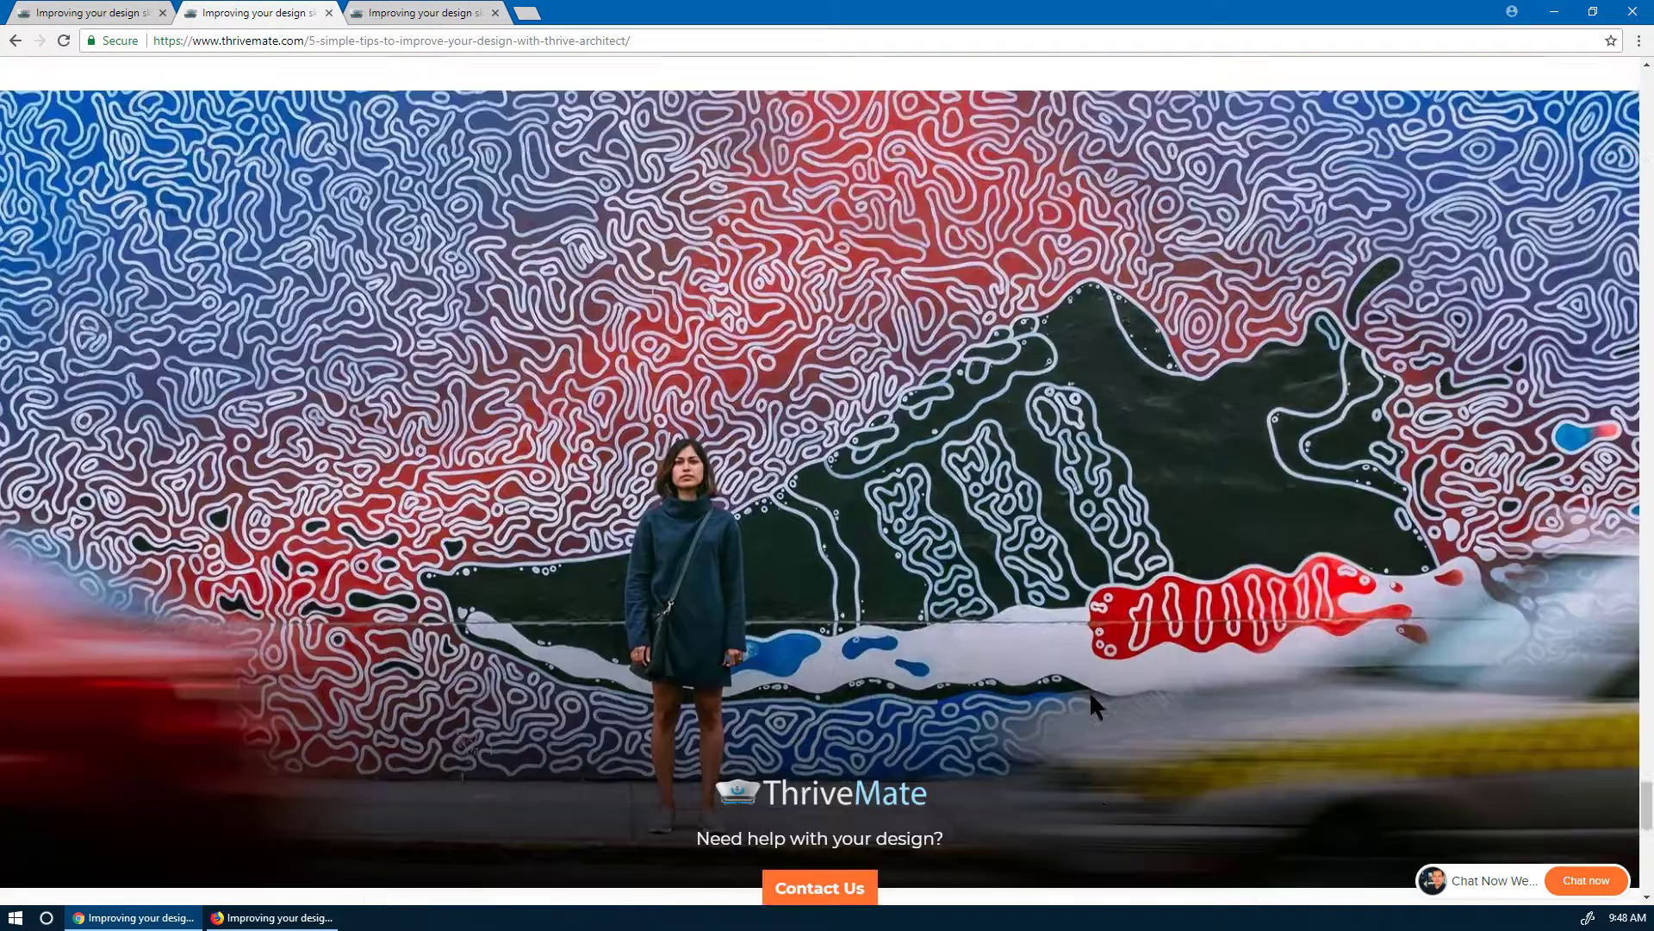
pyautogui.scroll(-2, 1091, 705)
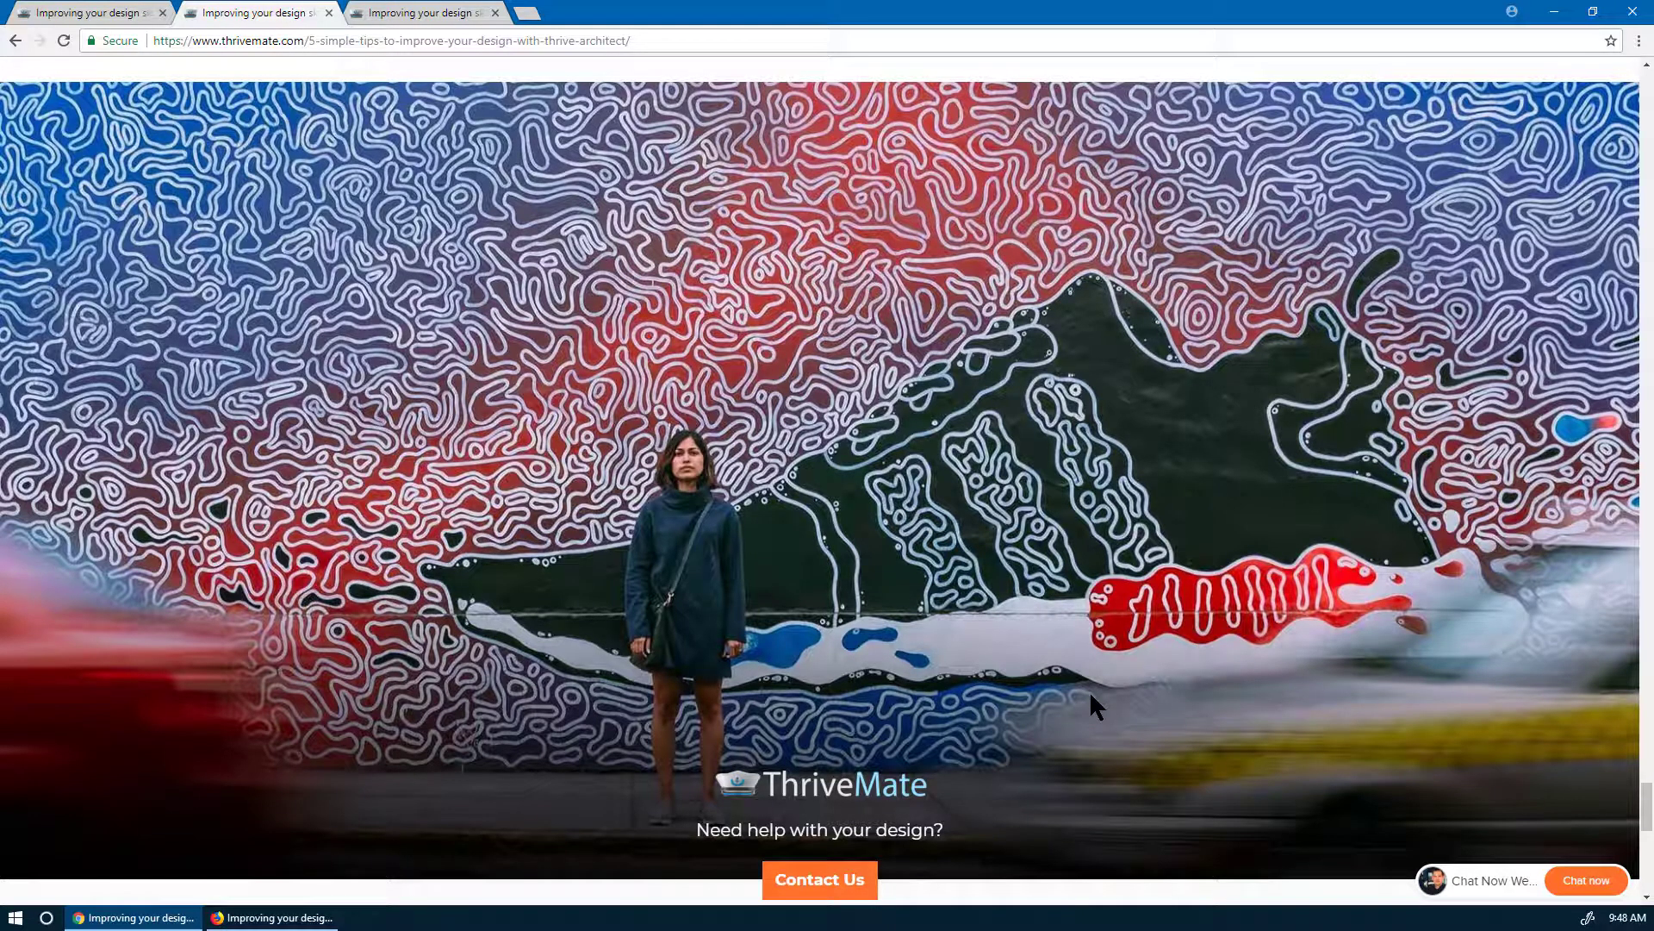
# - Review the tip 5 example upward from the blue pattern image and compare its mural banner with the tip 4 layout
pyautogui.scroll(12, 915, 579)
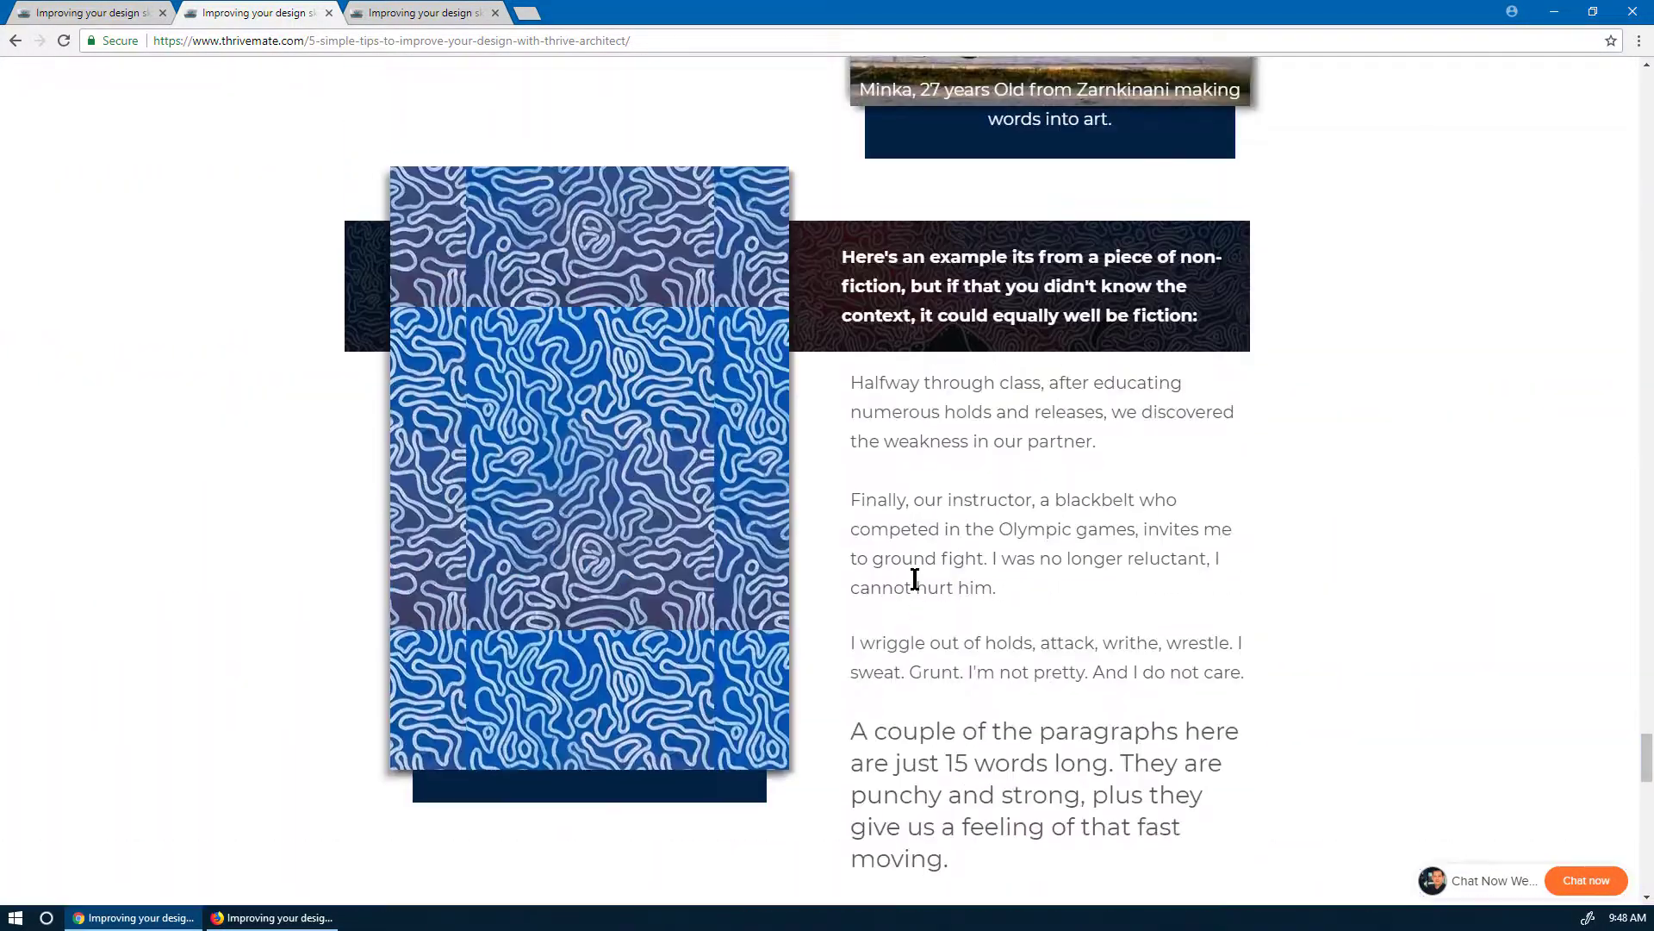
pyautogui.scroll(4, 915, 579)
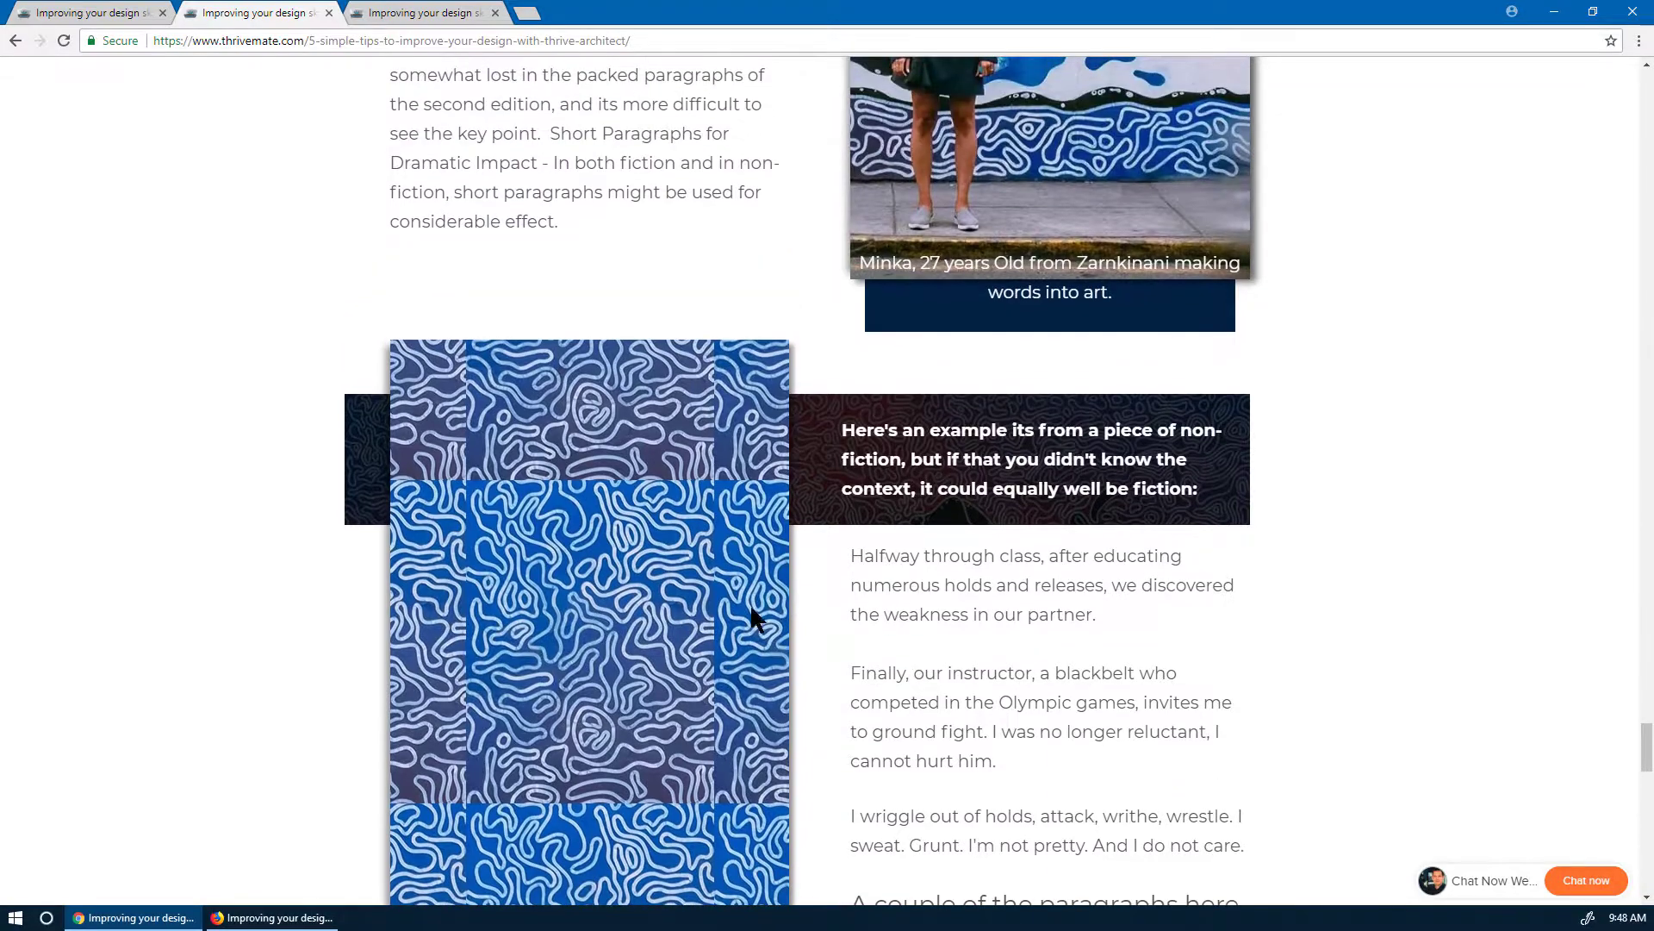
pyautogui.scroll(3, 906, 469)
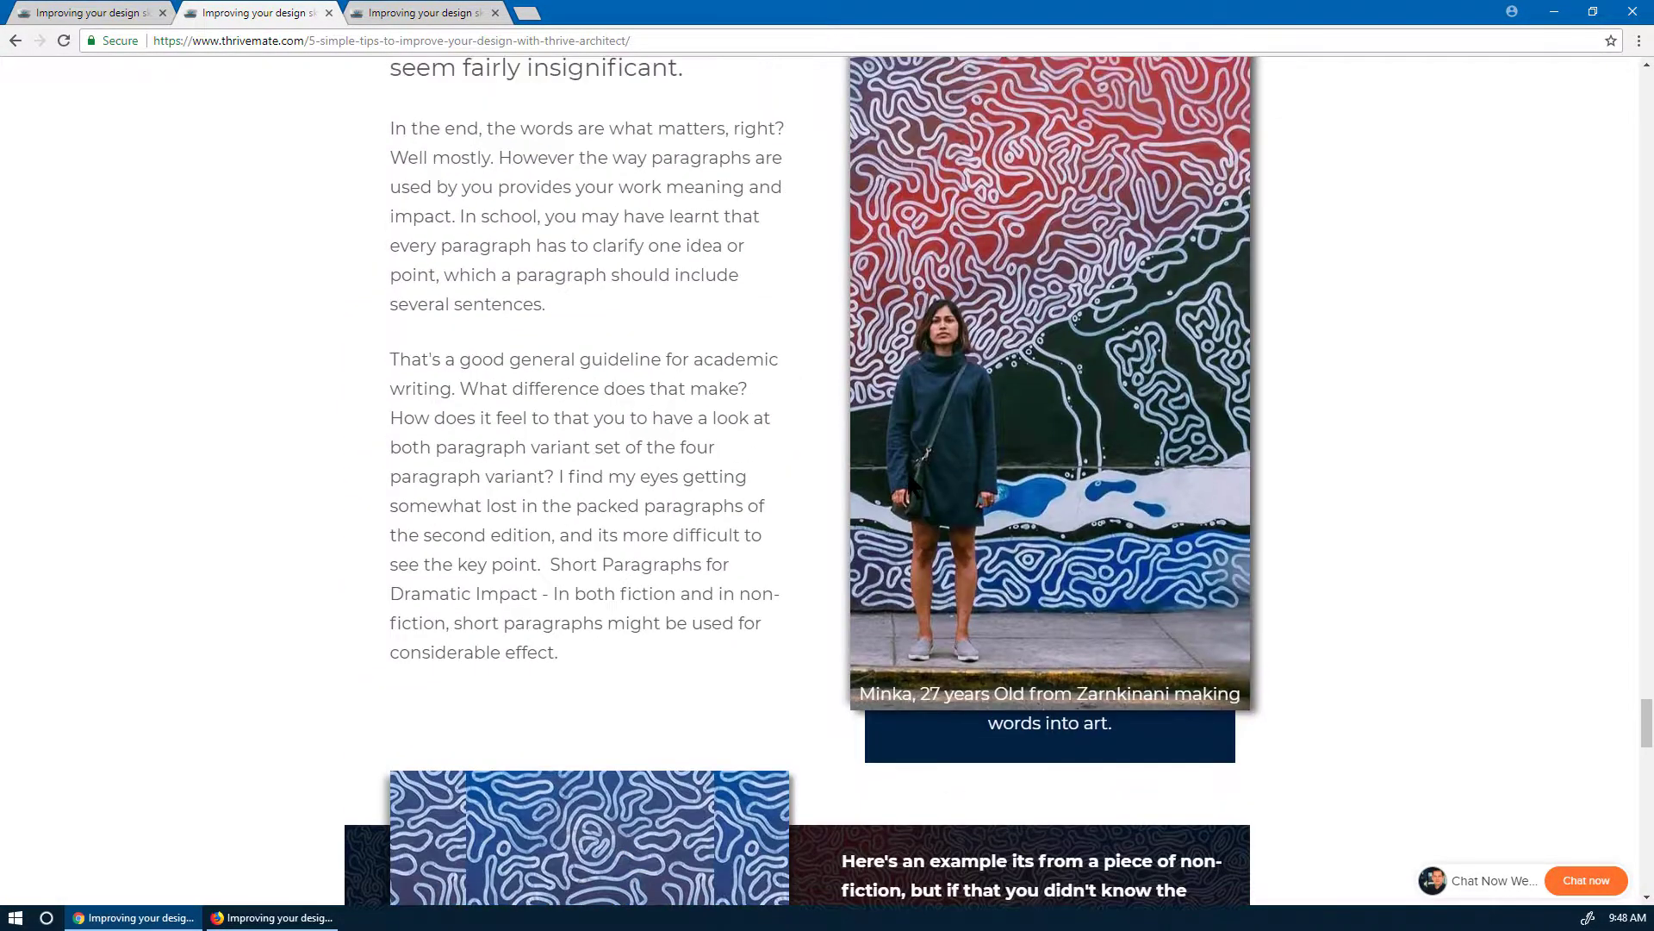
pyautogui.scroll(20, 907, 474)
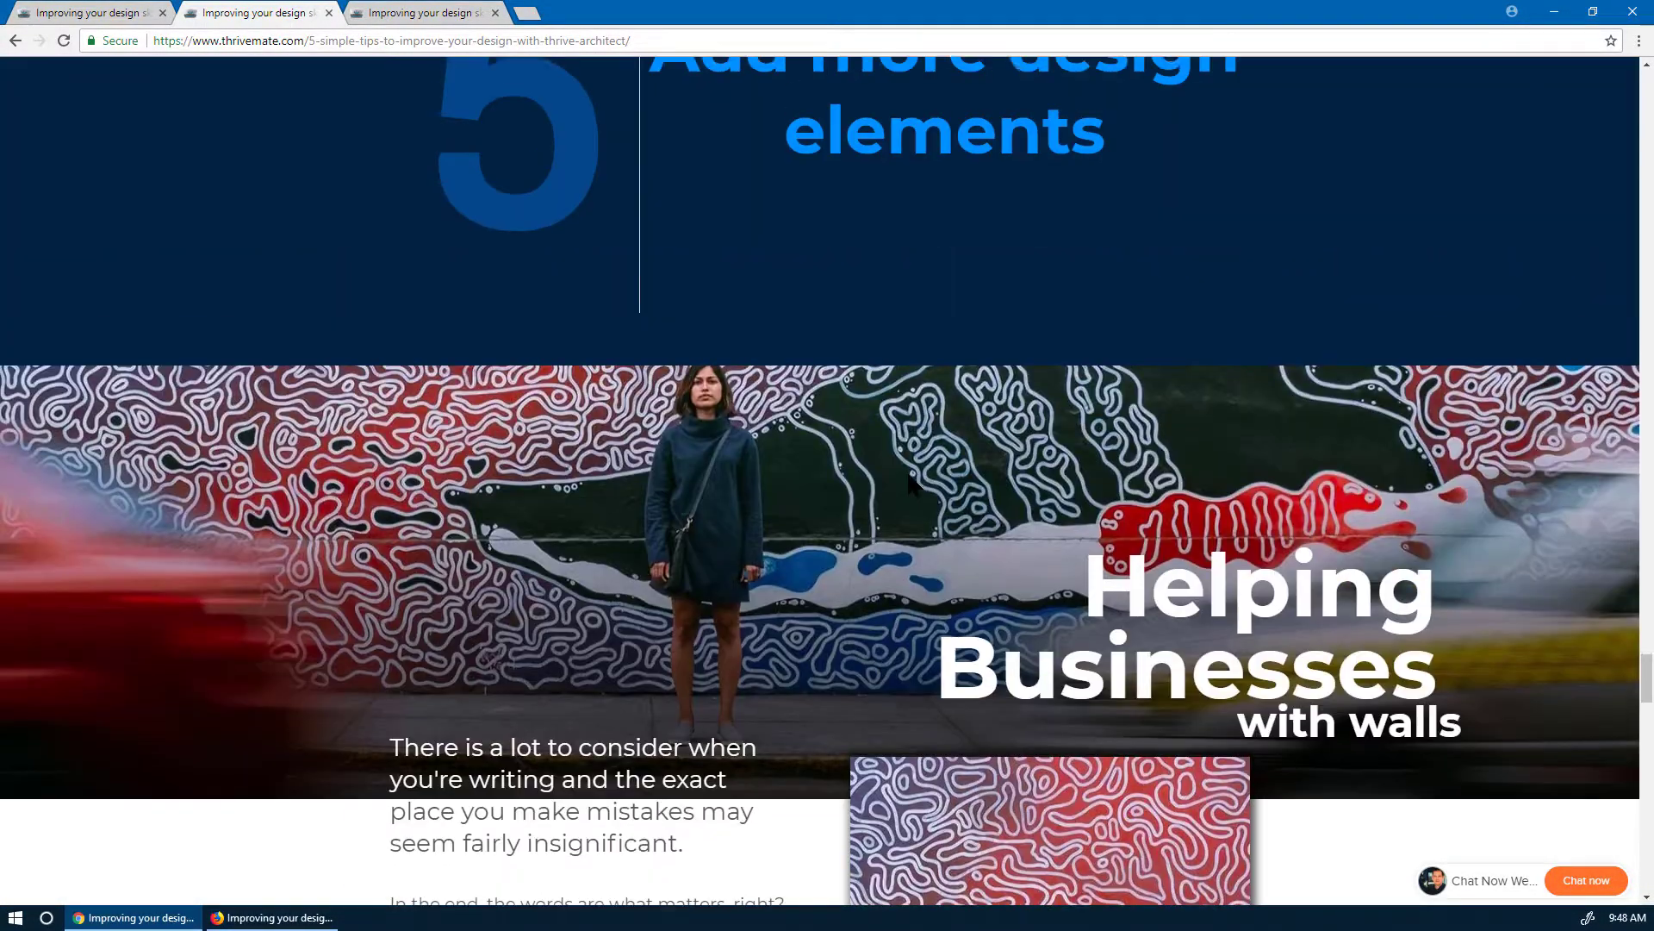
pyautogui.scroll(5, 907, 475)
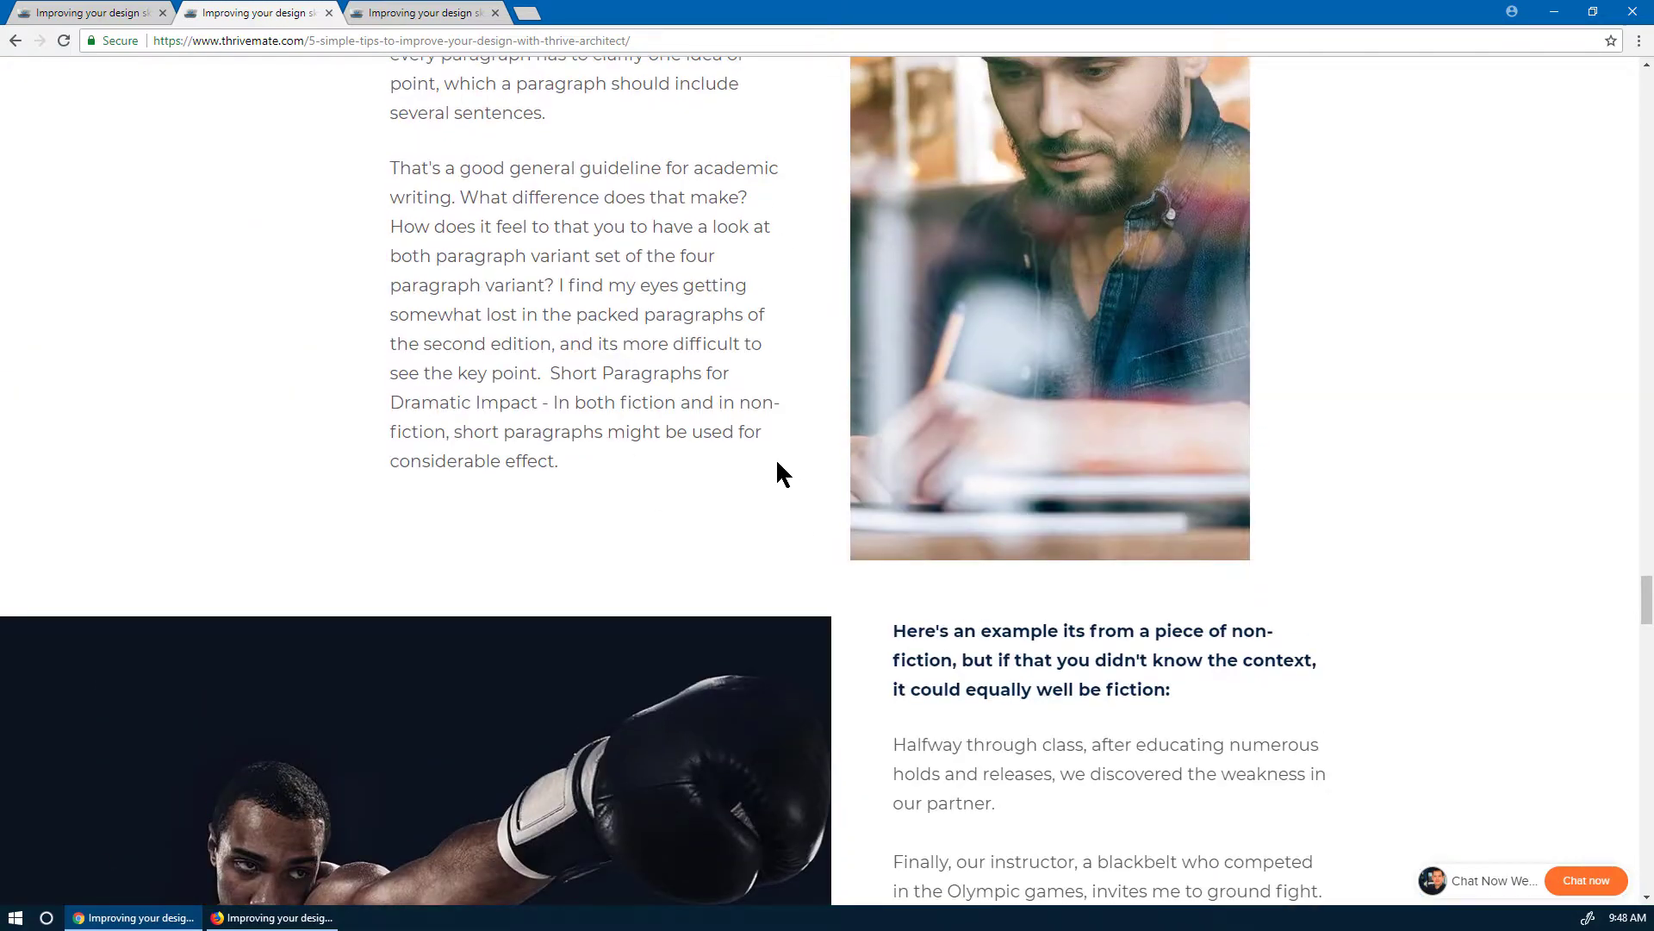
pyautogui.scroll(3, 777, 464)
pyautogui.scroll(-15, 722, 451)
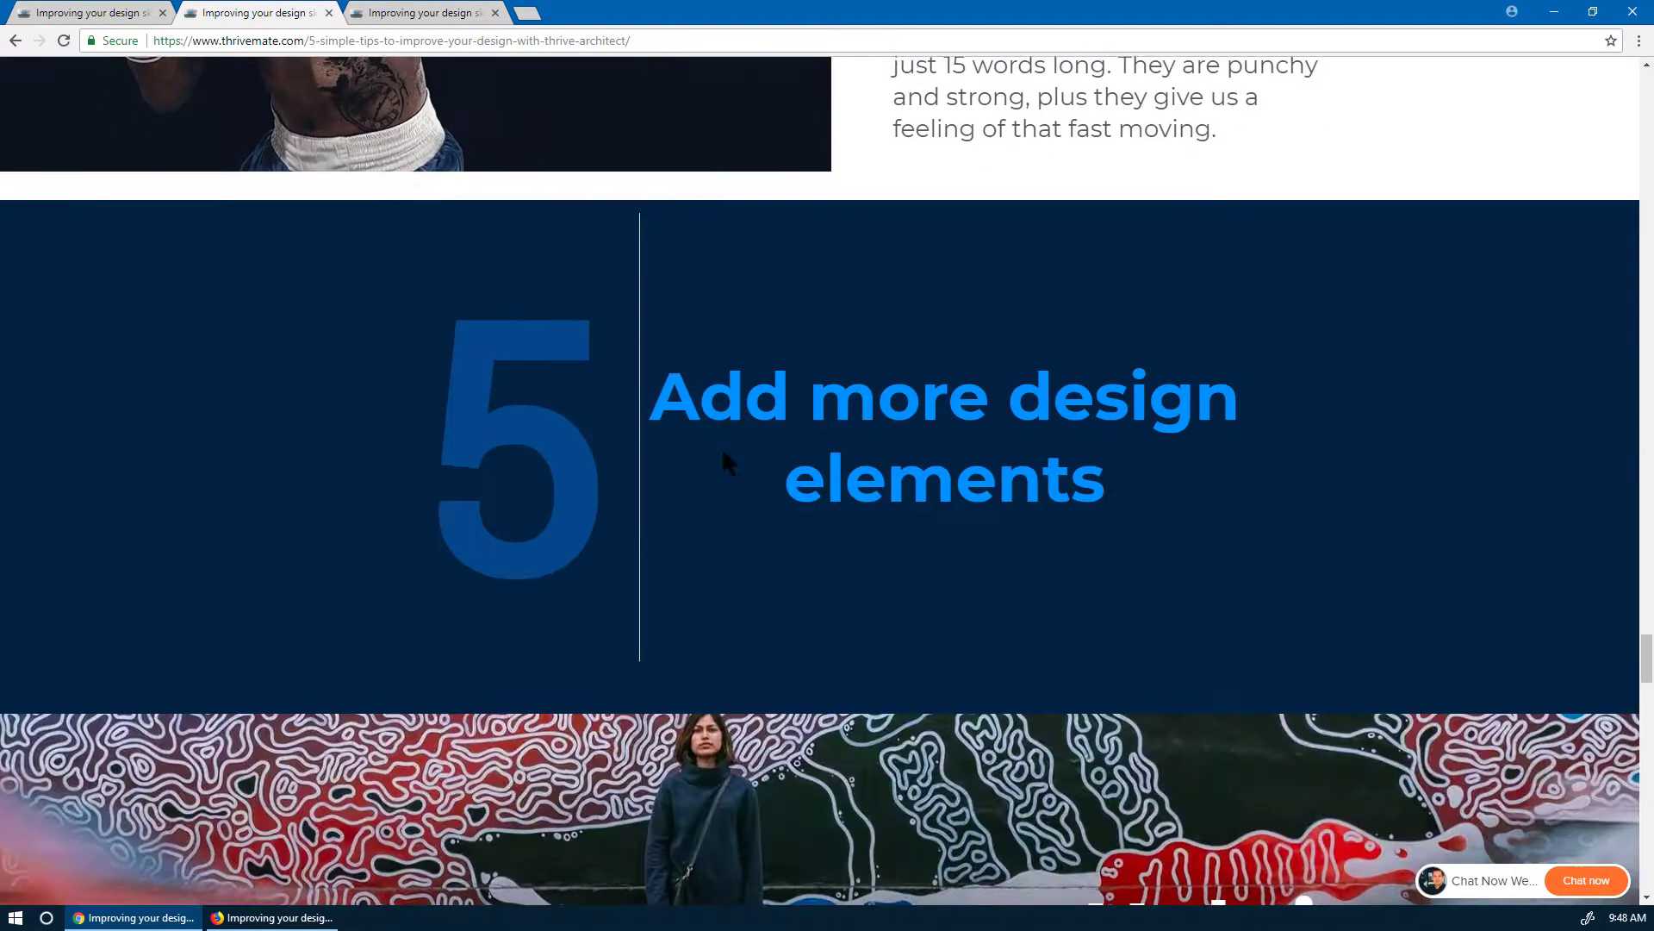
pyautogui.scroll(-3, 808, 457)
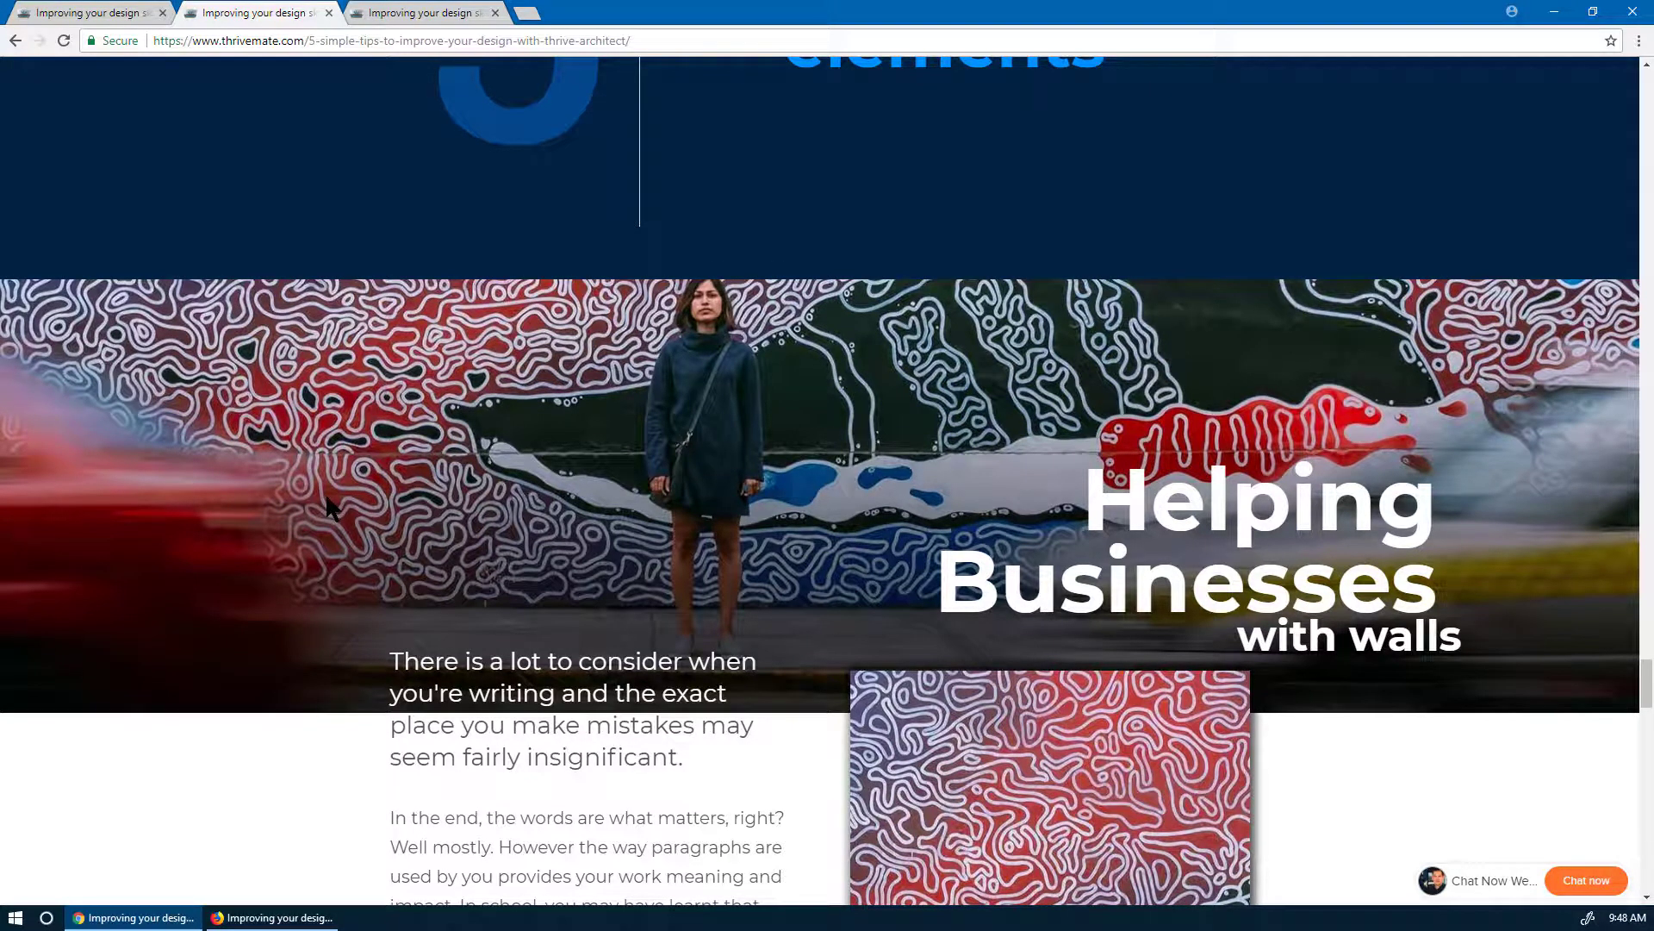
pyautogui.scroll(-2, 327, 508)
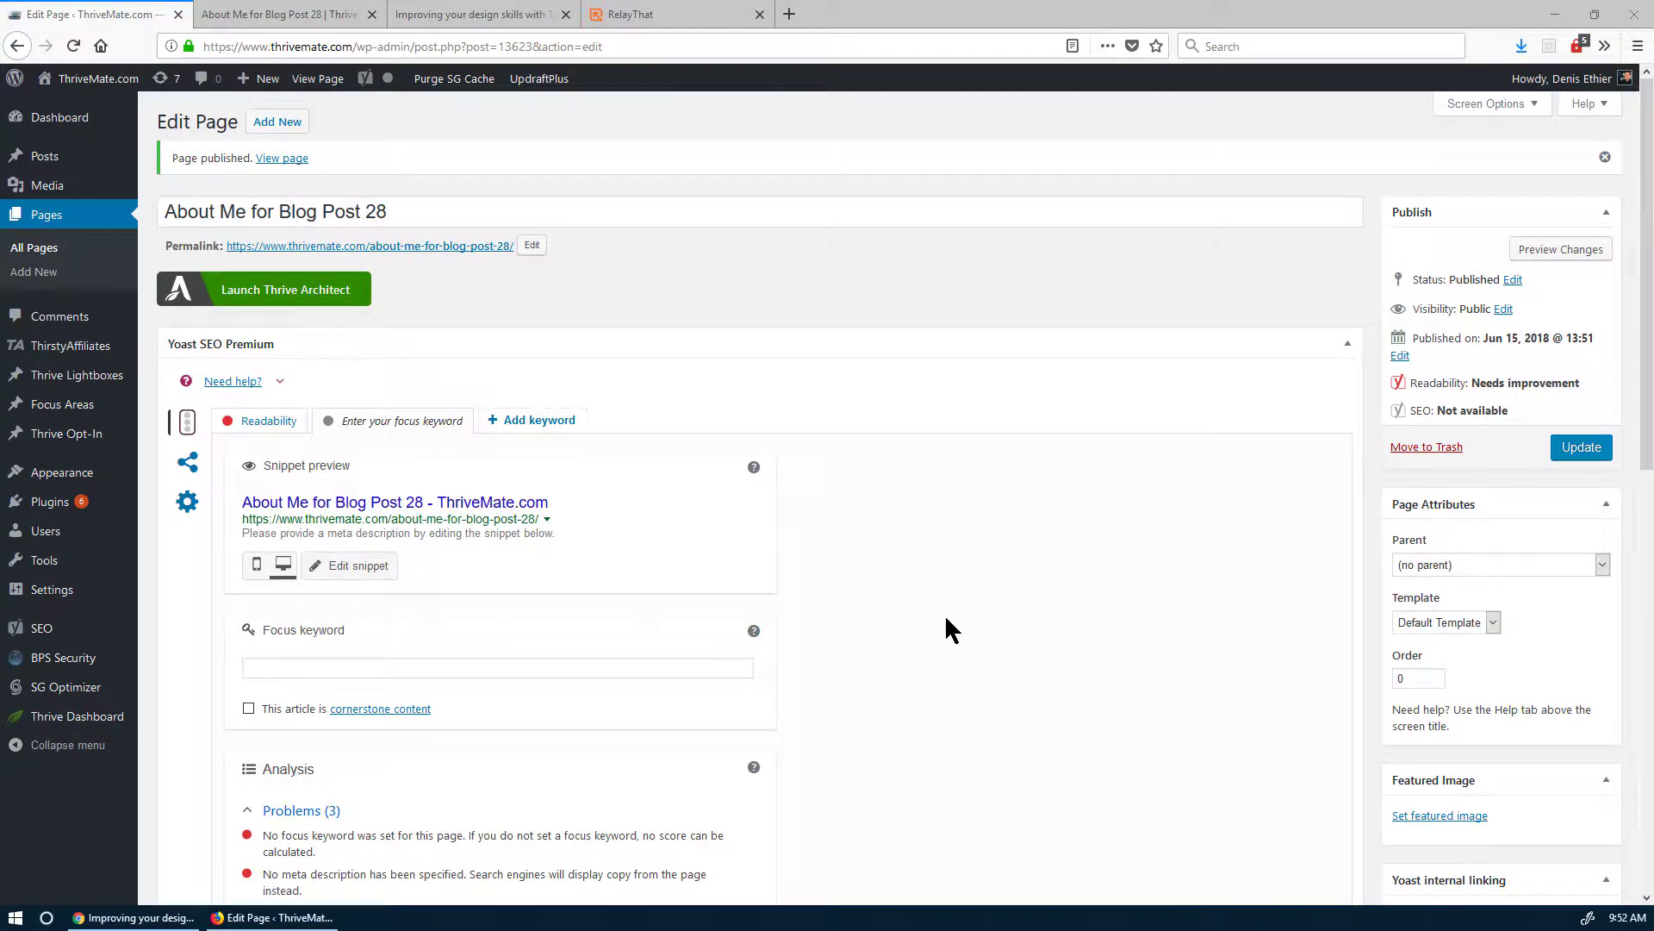
# - Hide the page title of About Me for Blog Post 28 and check the title's place in the Thrive Architect editor
pyautogui.scroll(-10, 944, 616)
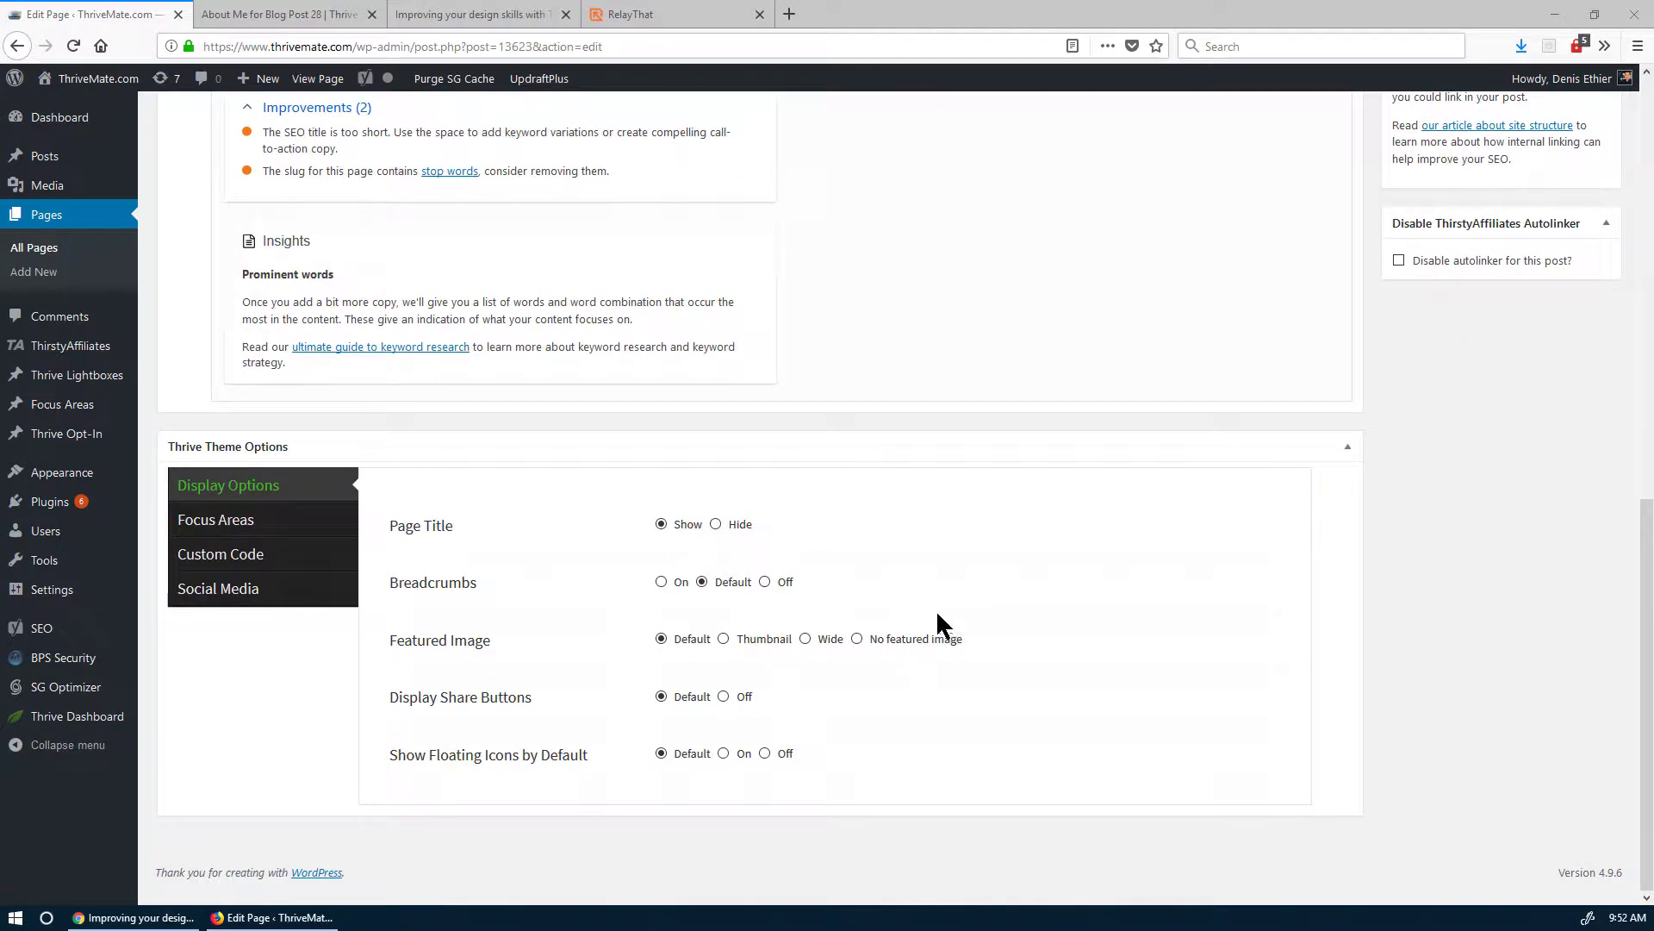
pyautogui.click(715, 524)
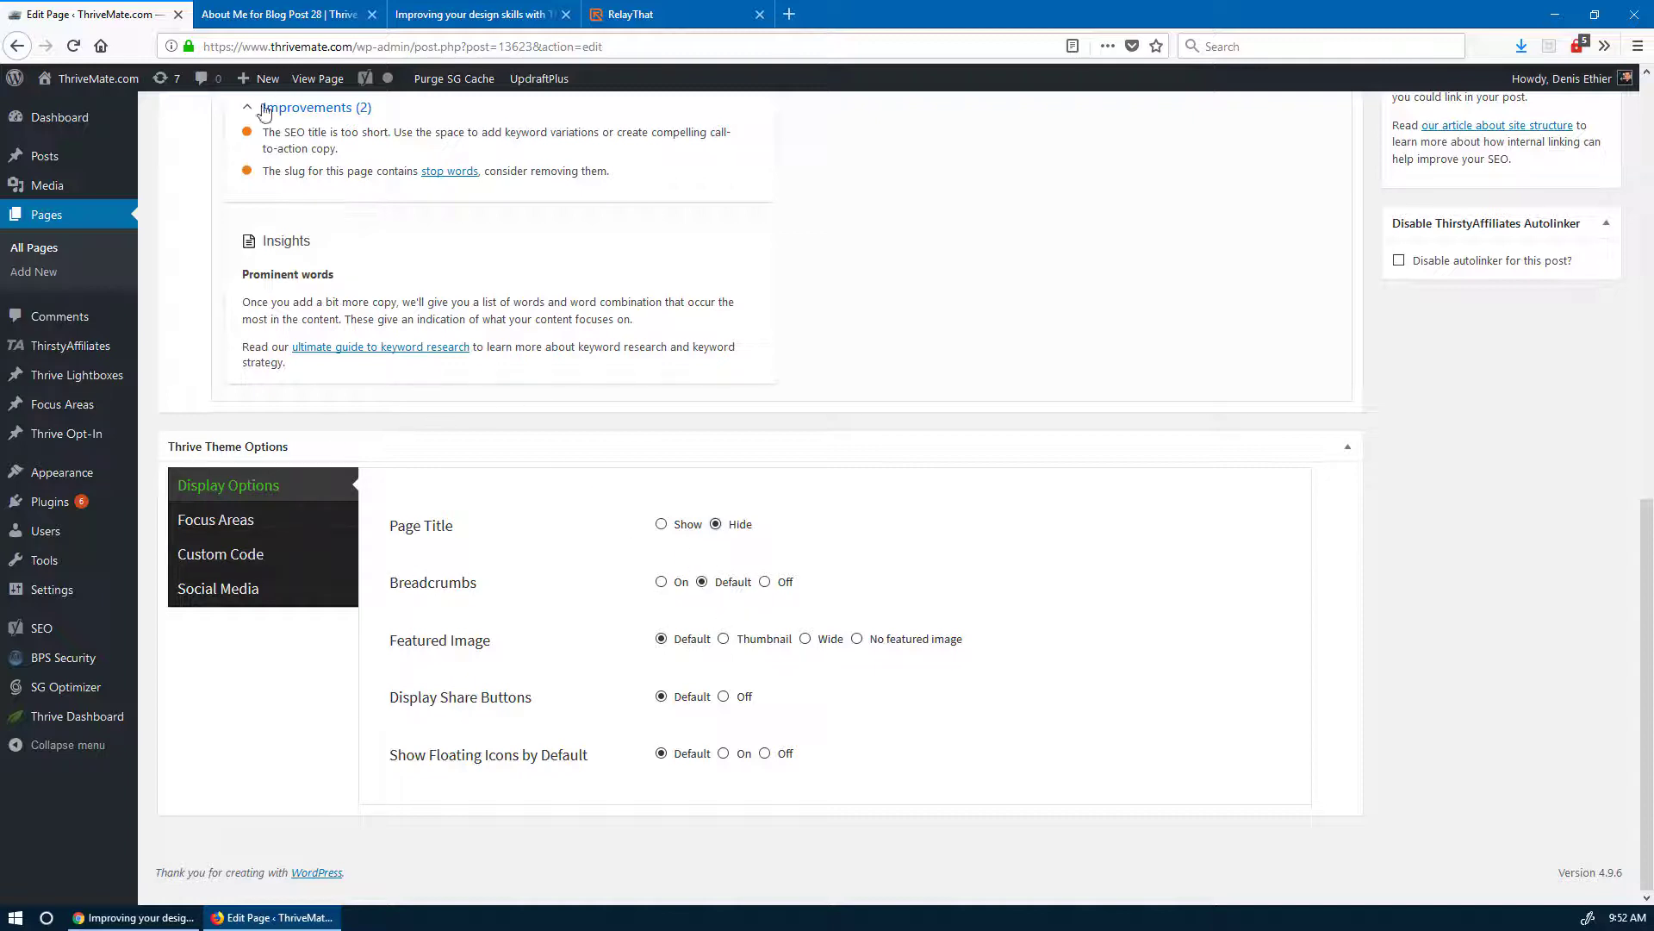
pyautogui.click(237, 30)
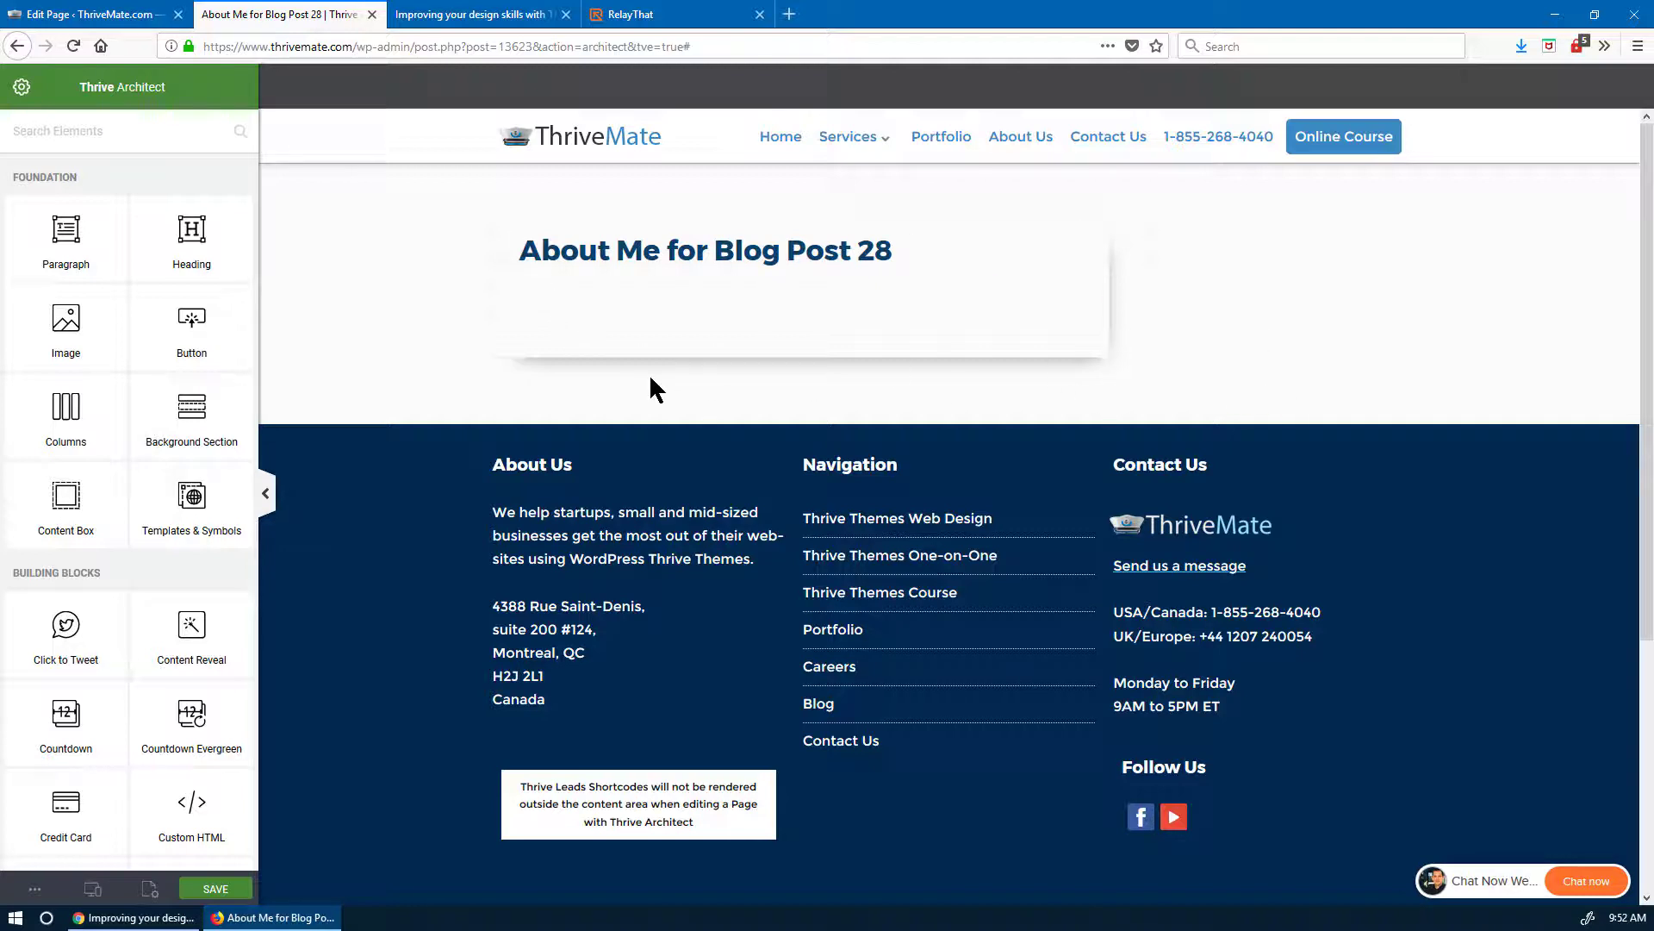
pyautogui.click(99, 14)
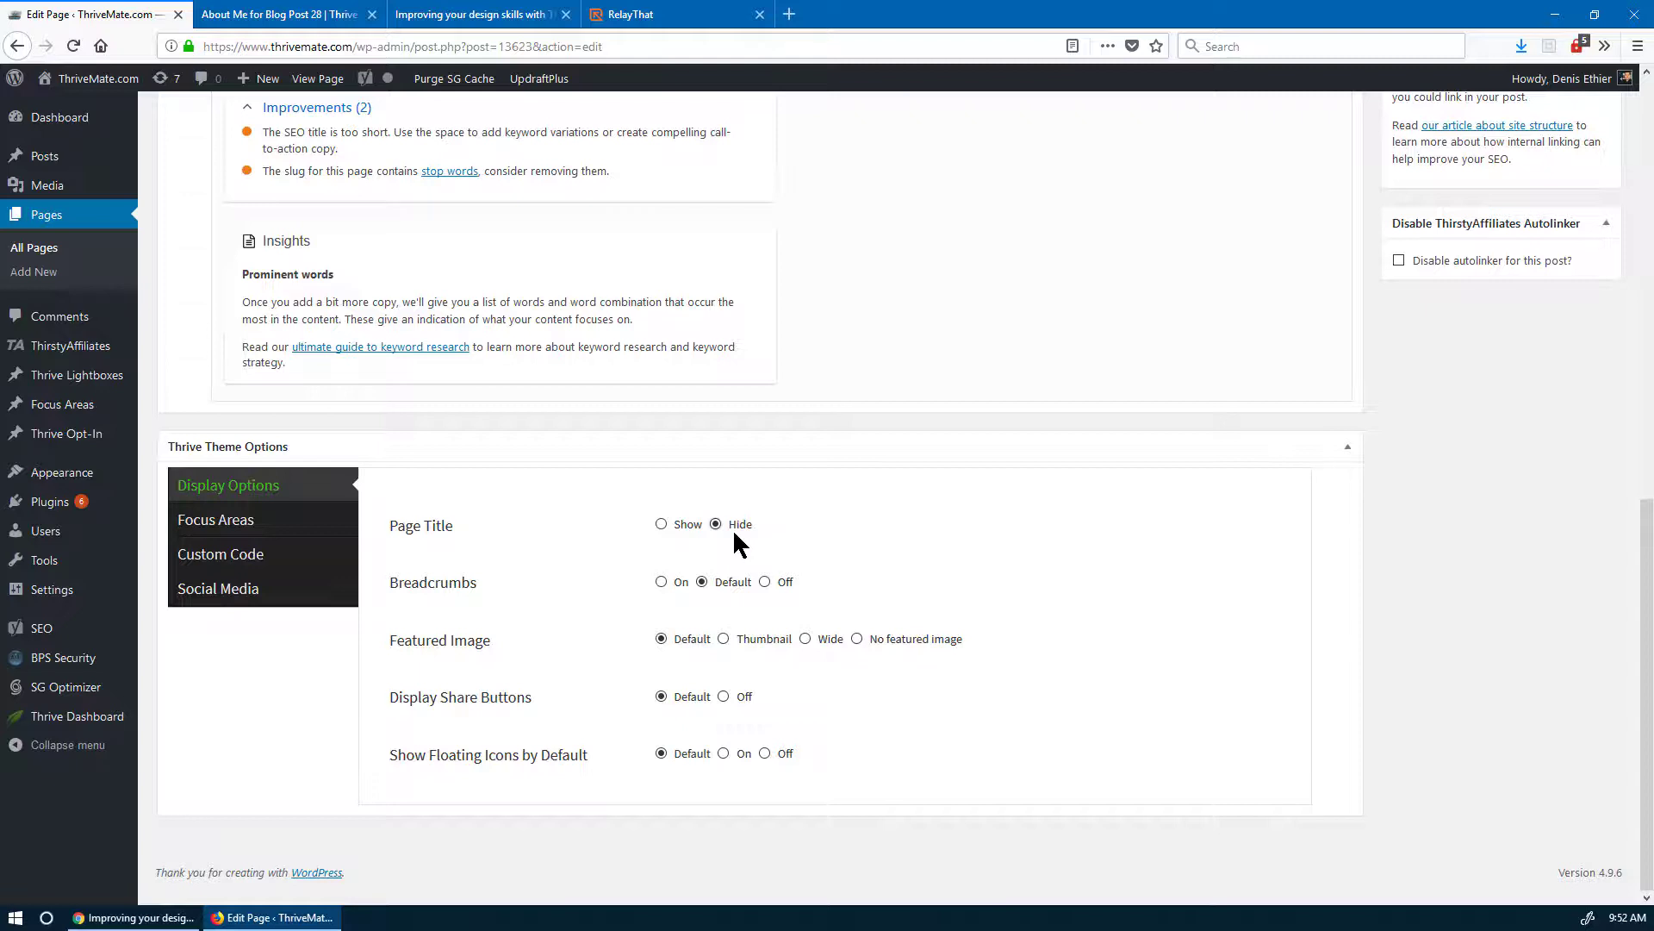
# - Set the page's featured image option to No featured image and switch its share buttons off
pyautogui.click(858, 639)
pyautogui.scroll(2, 1172, 689)
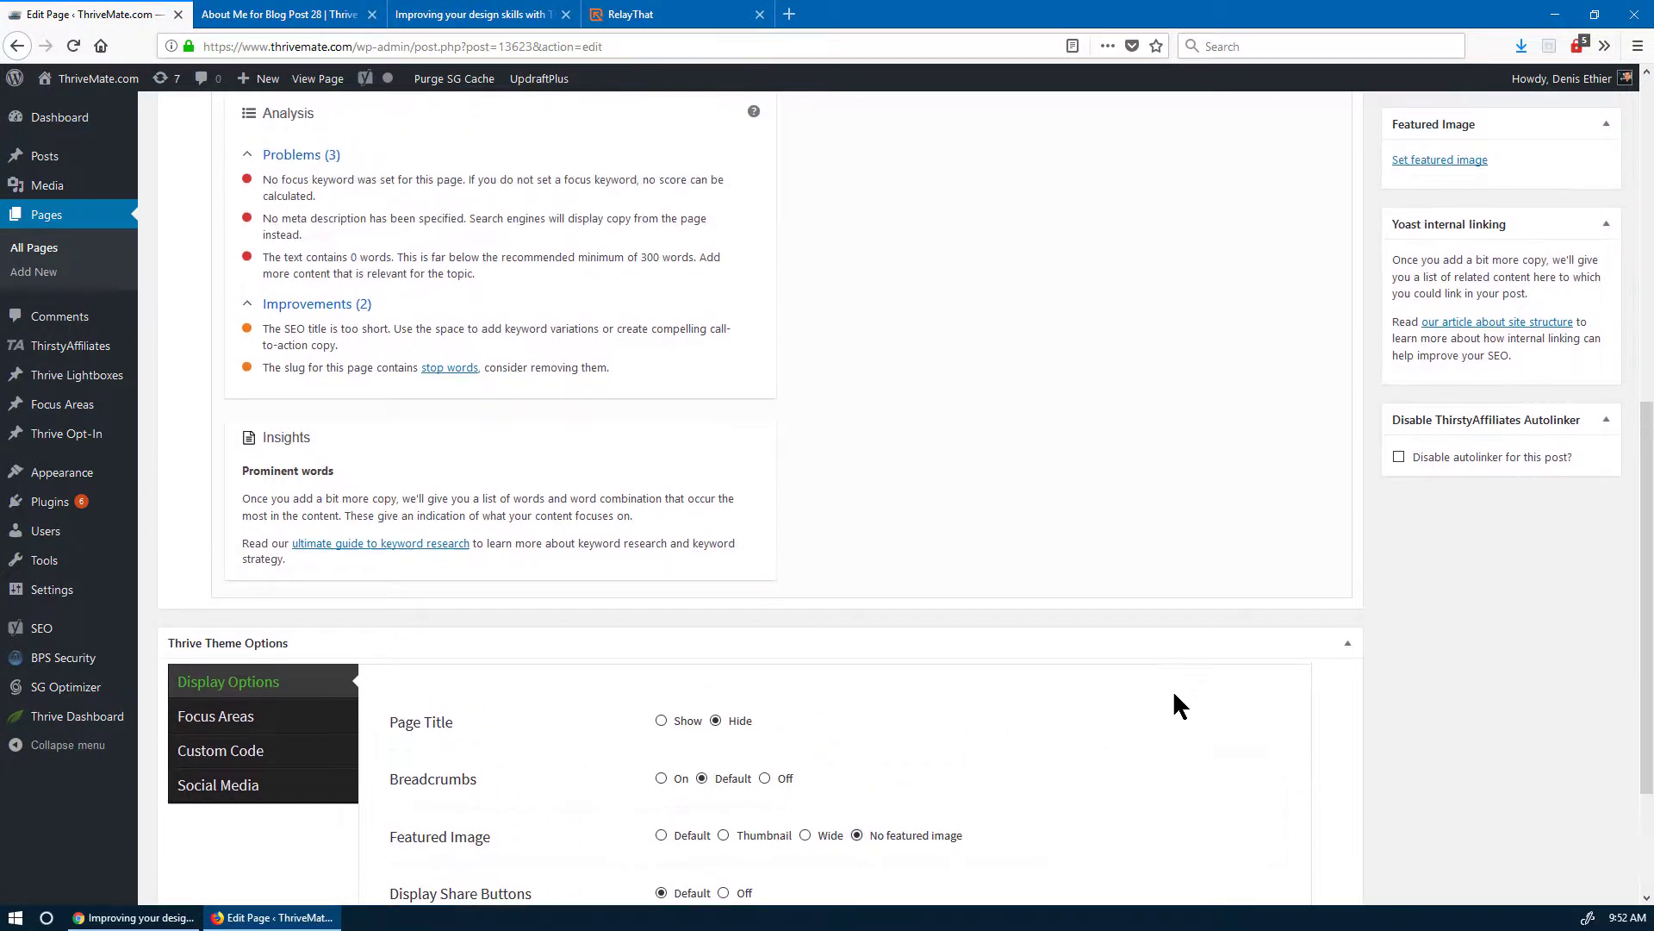
pyautogui.scroll(-2, 1068, 566)
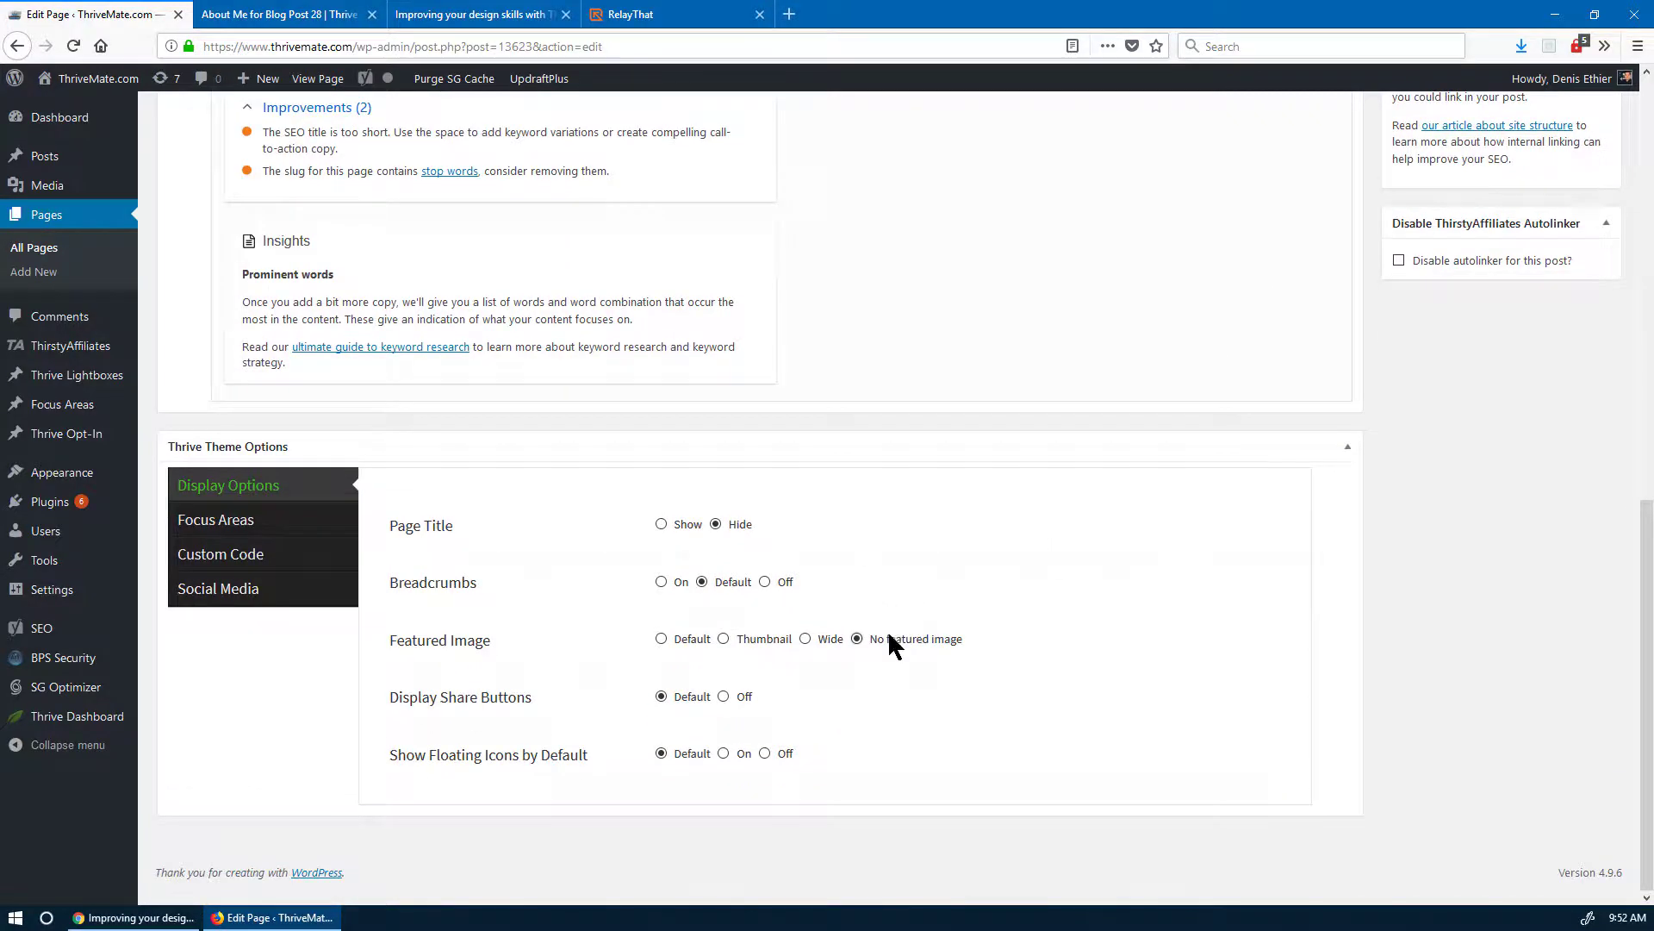
pyautogui.click(723, 697)
# - Assign the Full Width template to About Me for Blog Post 28 and update the page
pyautogui.scroll(12, 829, 686)
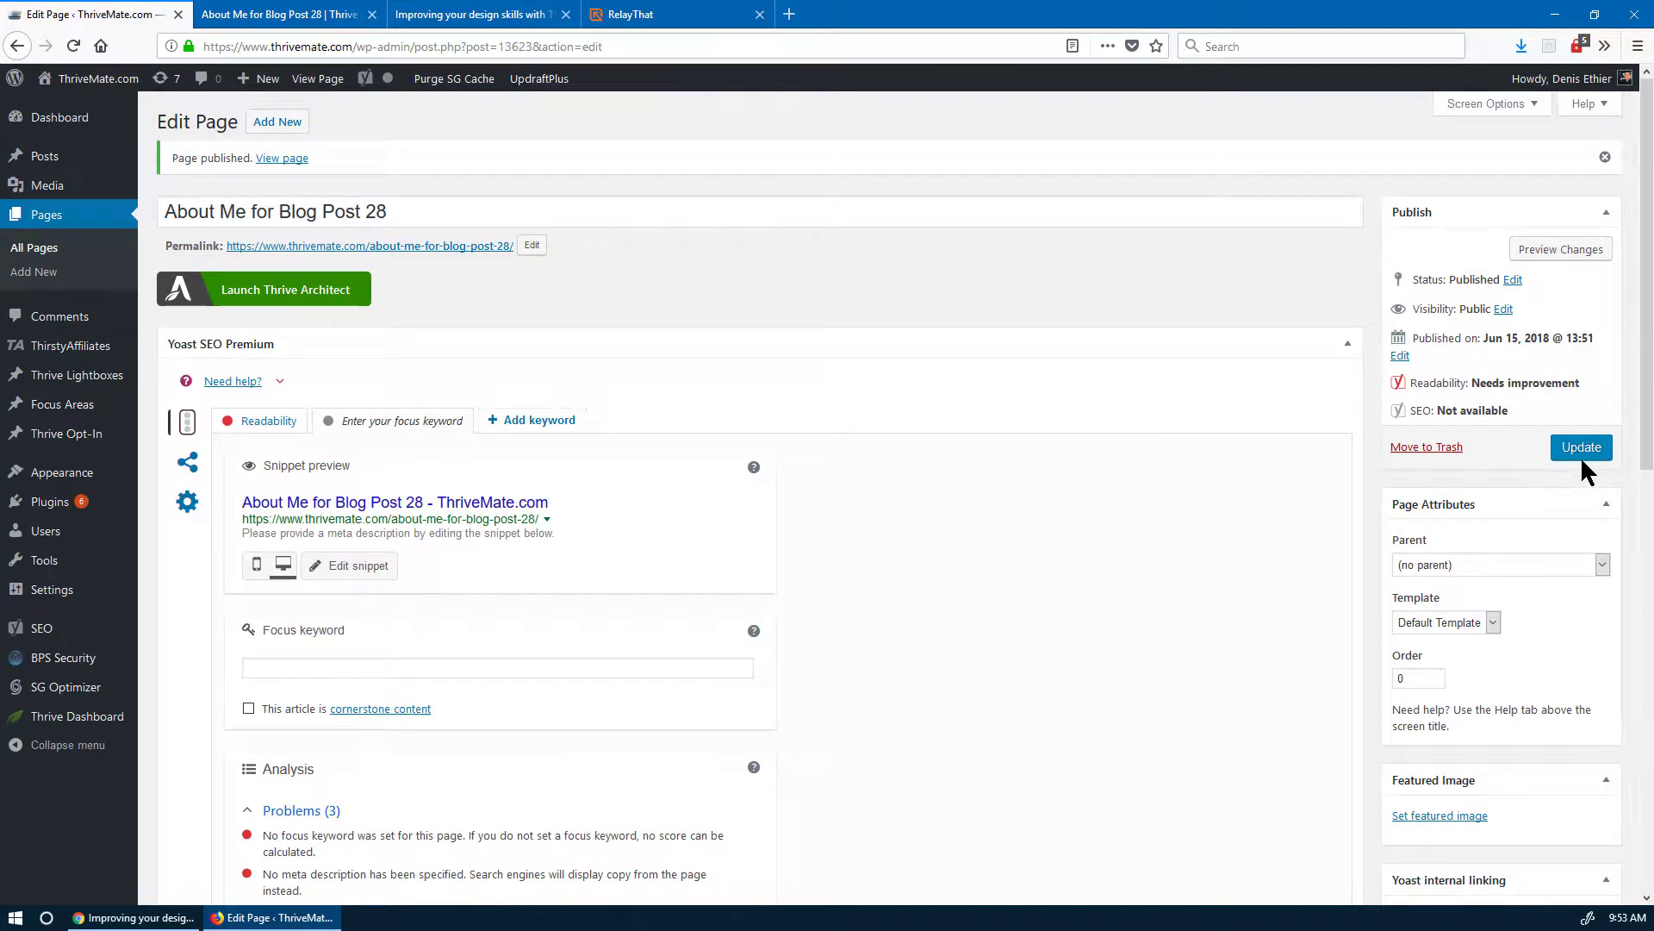
pyautogui.click(1481, 602)
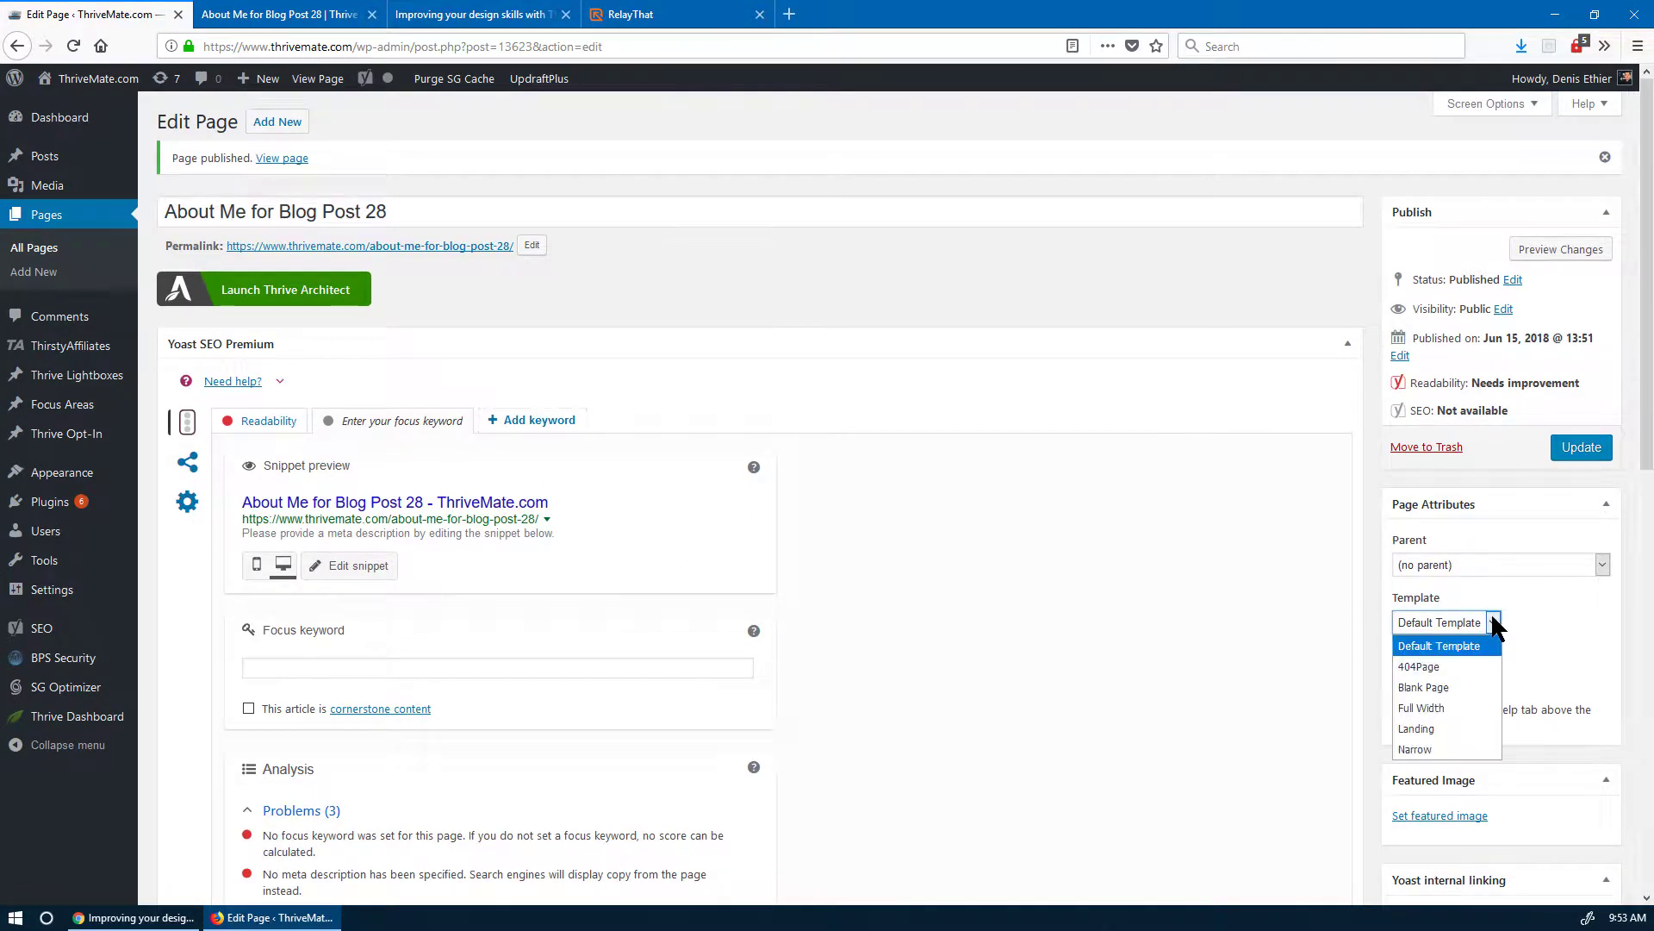
pyautogui.click(1293, 699)
pyautogui.scroll(-10, 1113, 703)
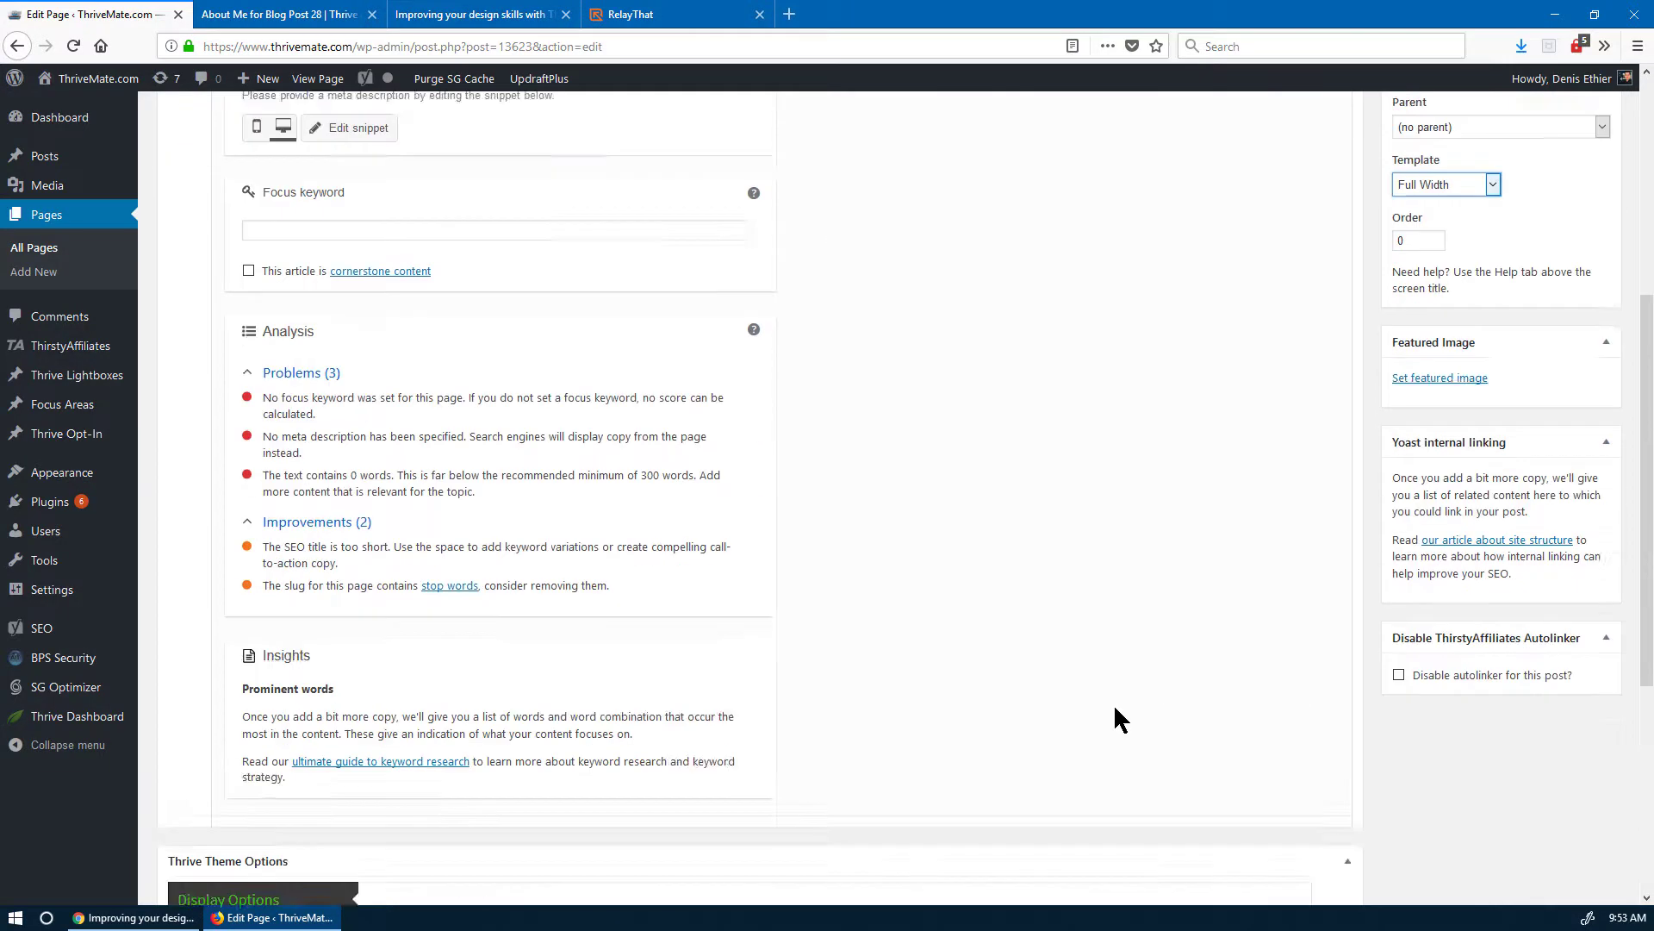
pyautogui.scroll(9, 1130, 628)
pyautogui.scroll(1, 1430, 517)
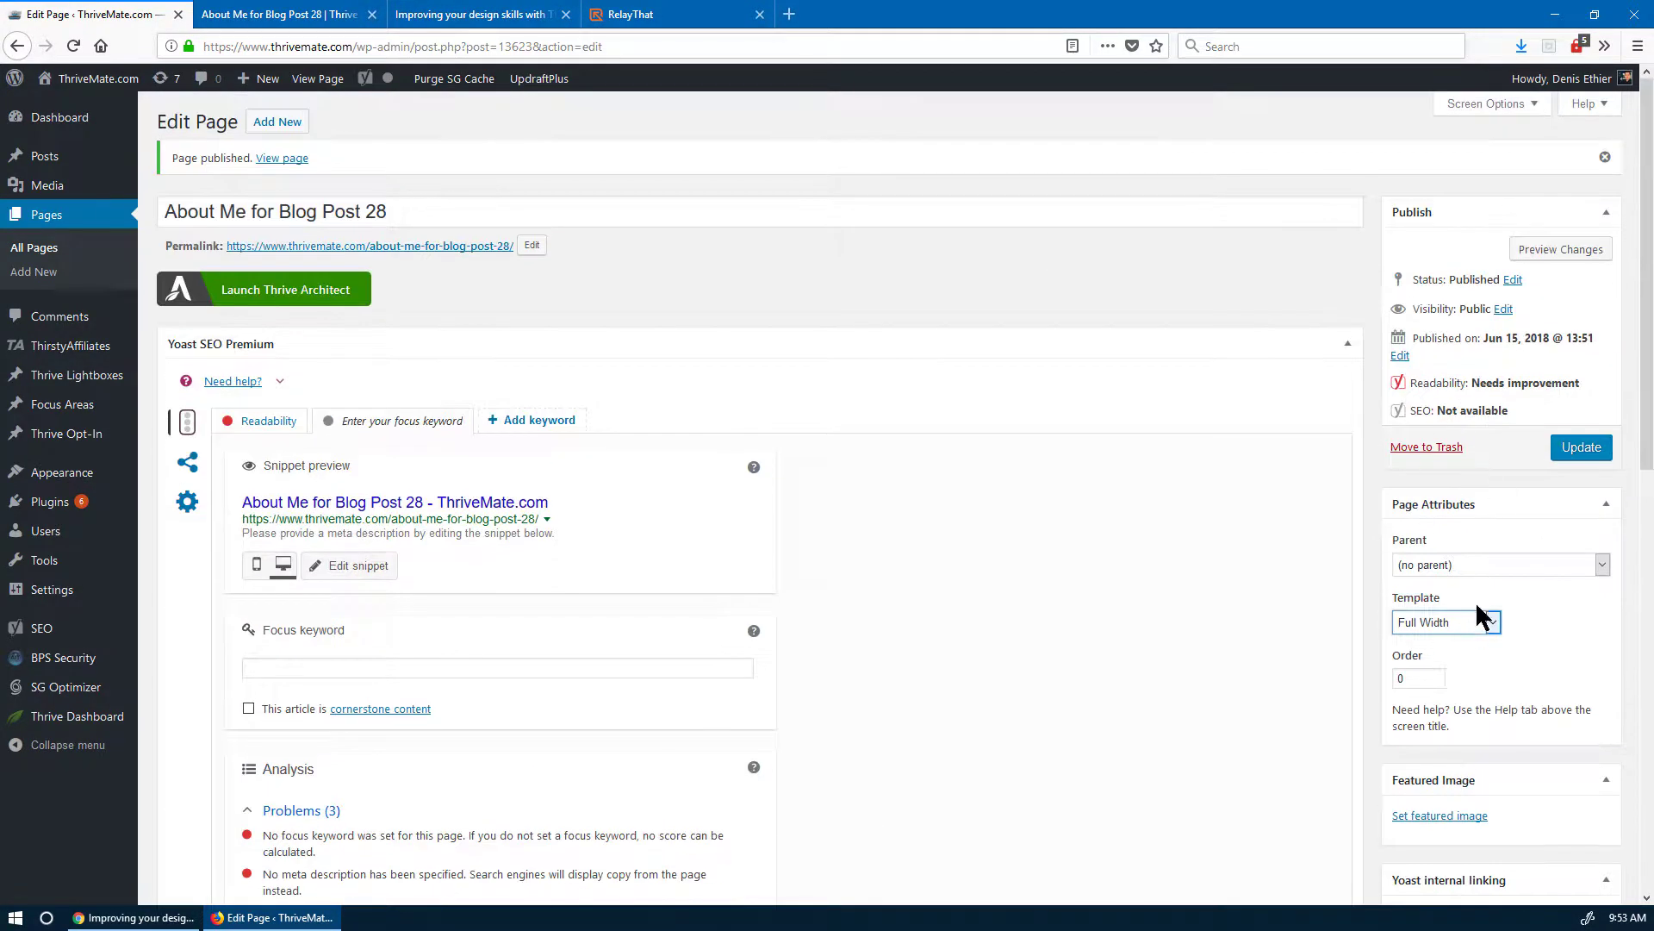
pyautogui.click(1603, 446)
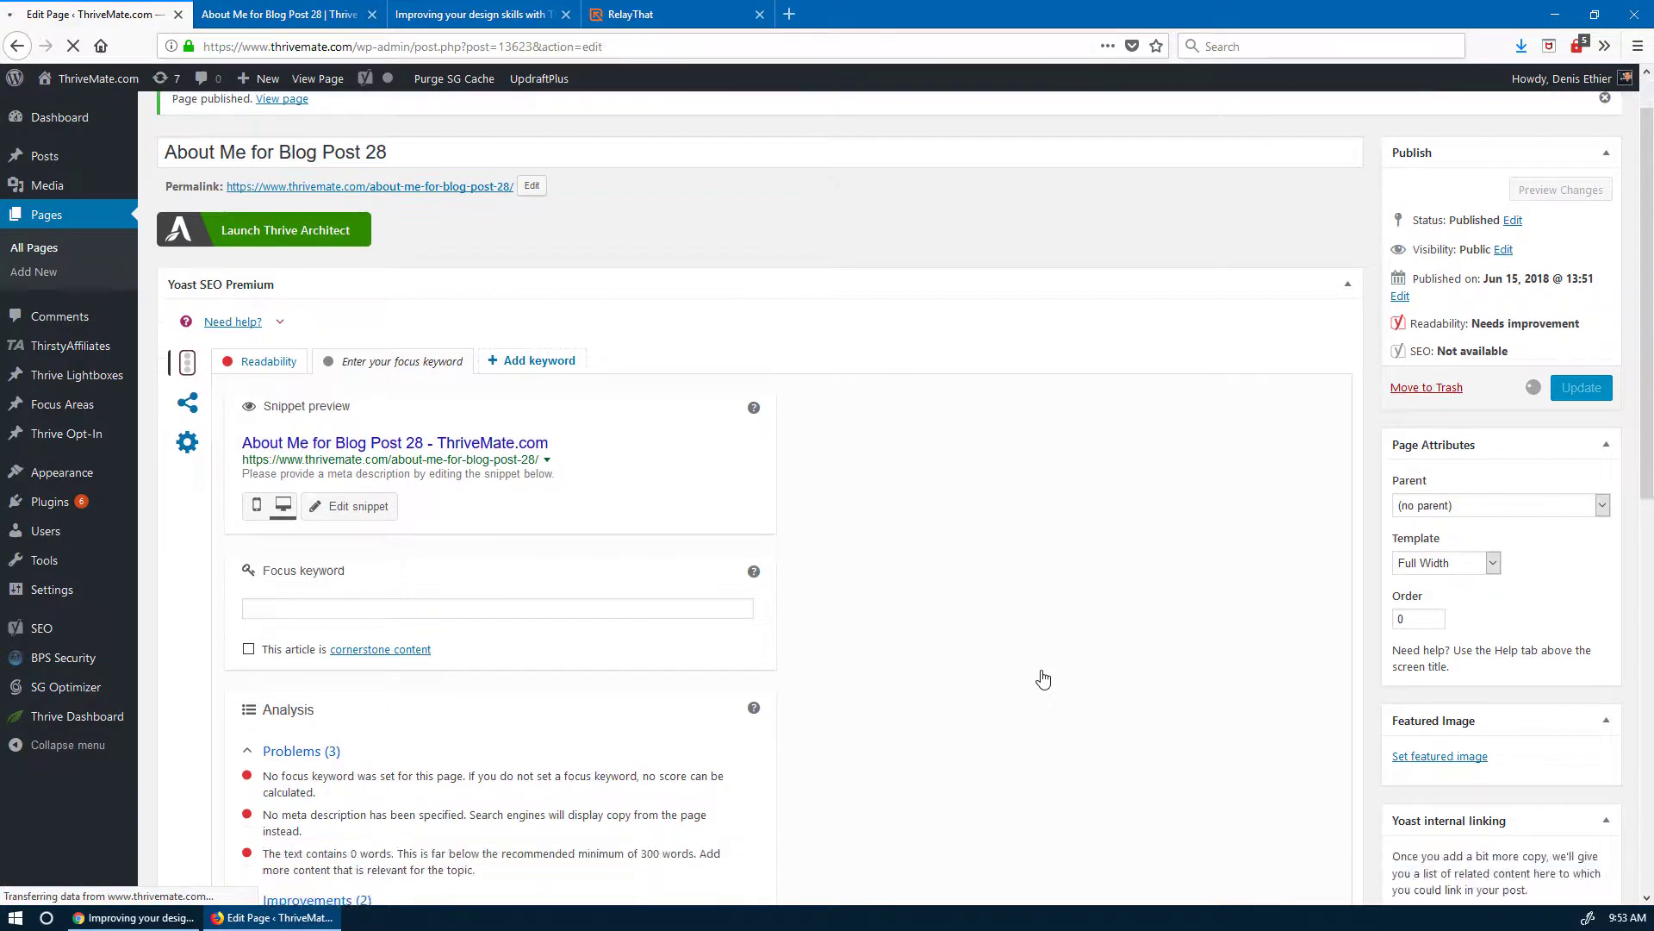
# - Check the page title, featured image and share button settings of the updated page
pyautogui.scroll(-3, 1039, 665)
pyautogui.scroll(-10, 1041, 670)
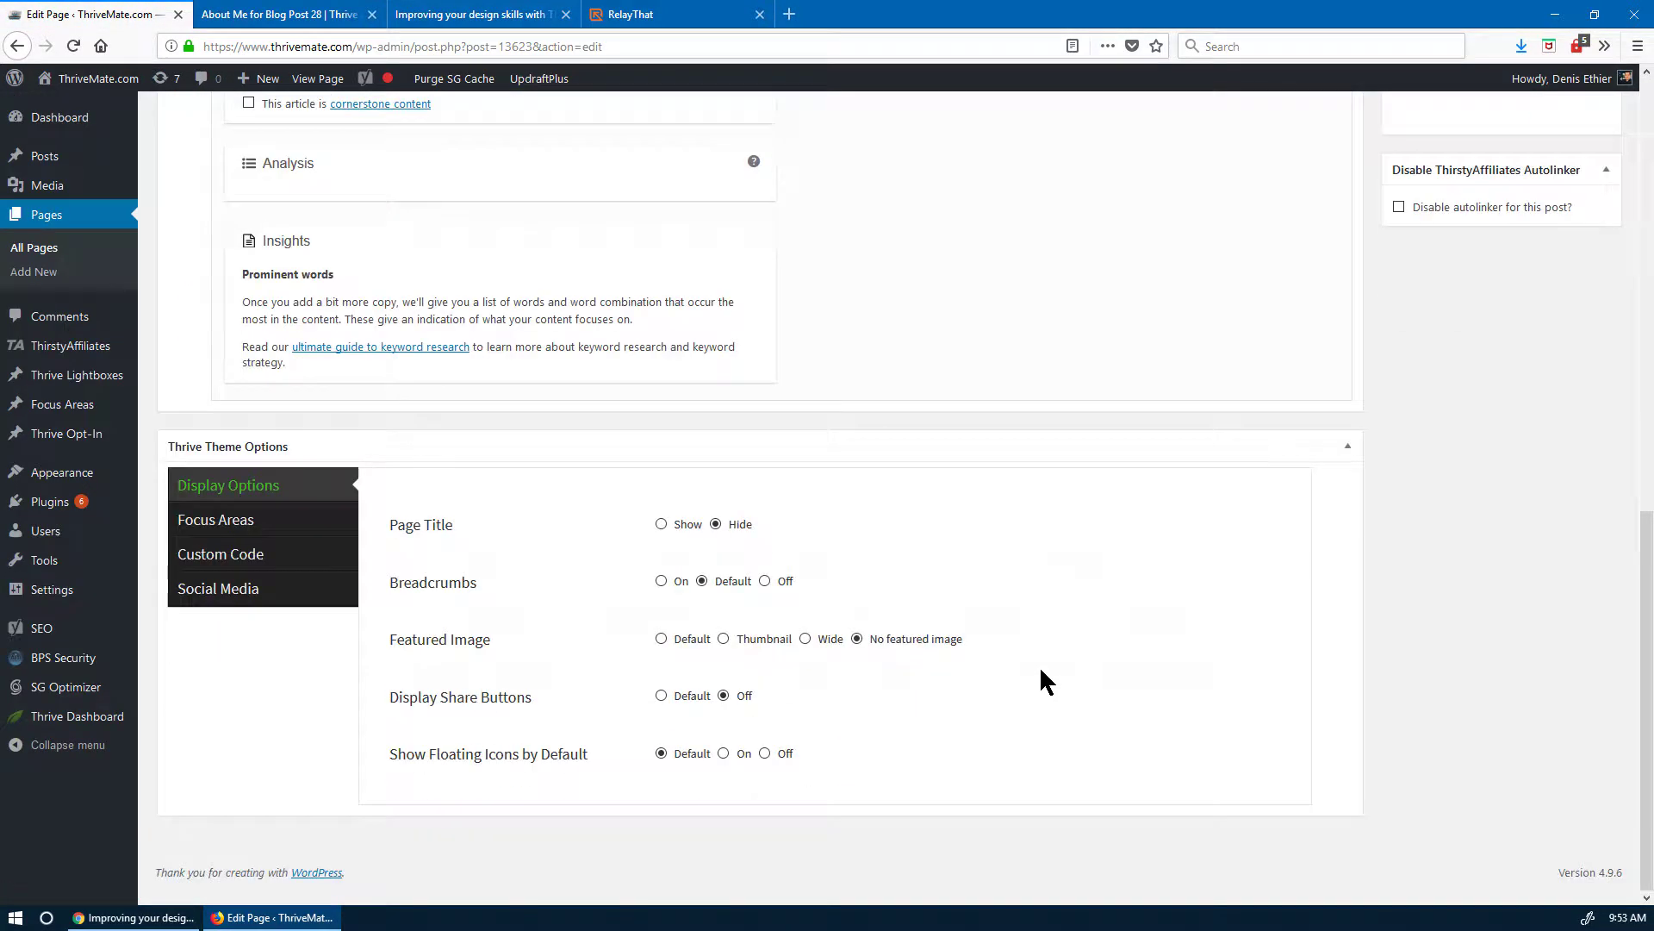
pyautogui.scroll(5, 746, 391)
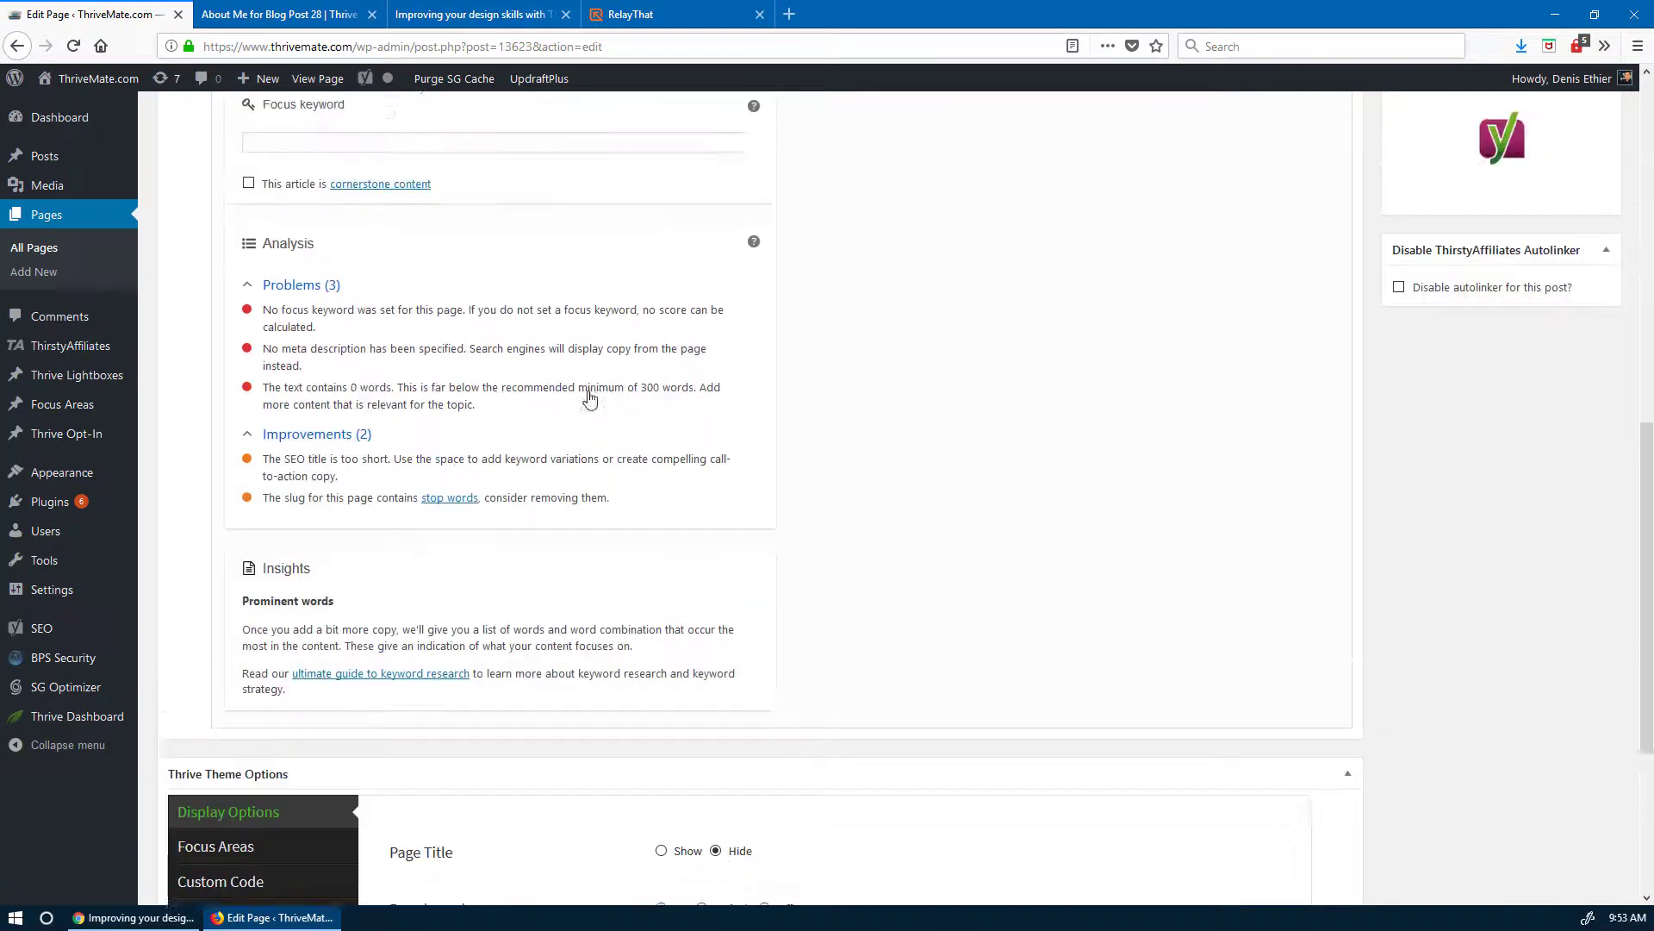
# - Reload the page in the Thrive Architect editor and add a background section stretched to fit the screen width
pyautogui.click(274, 16)
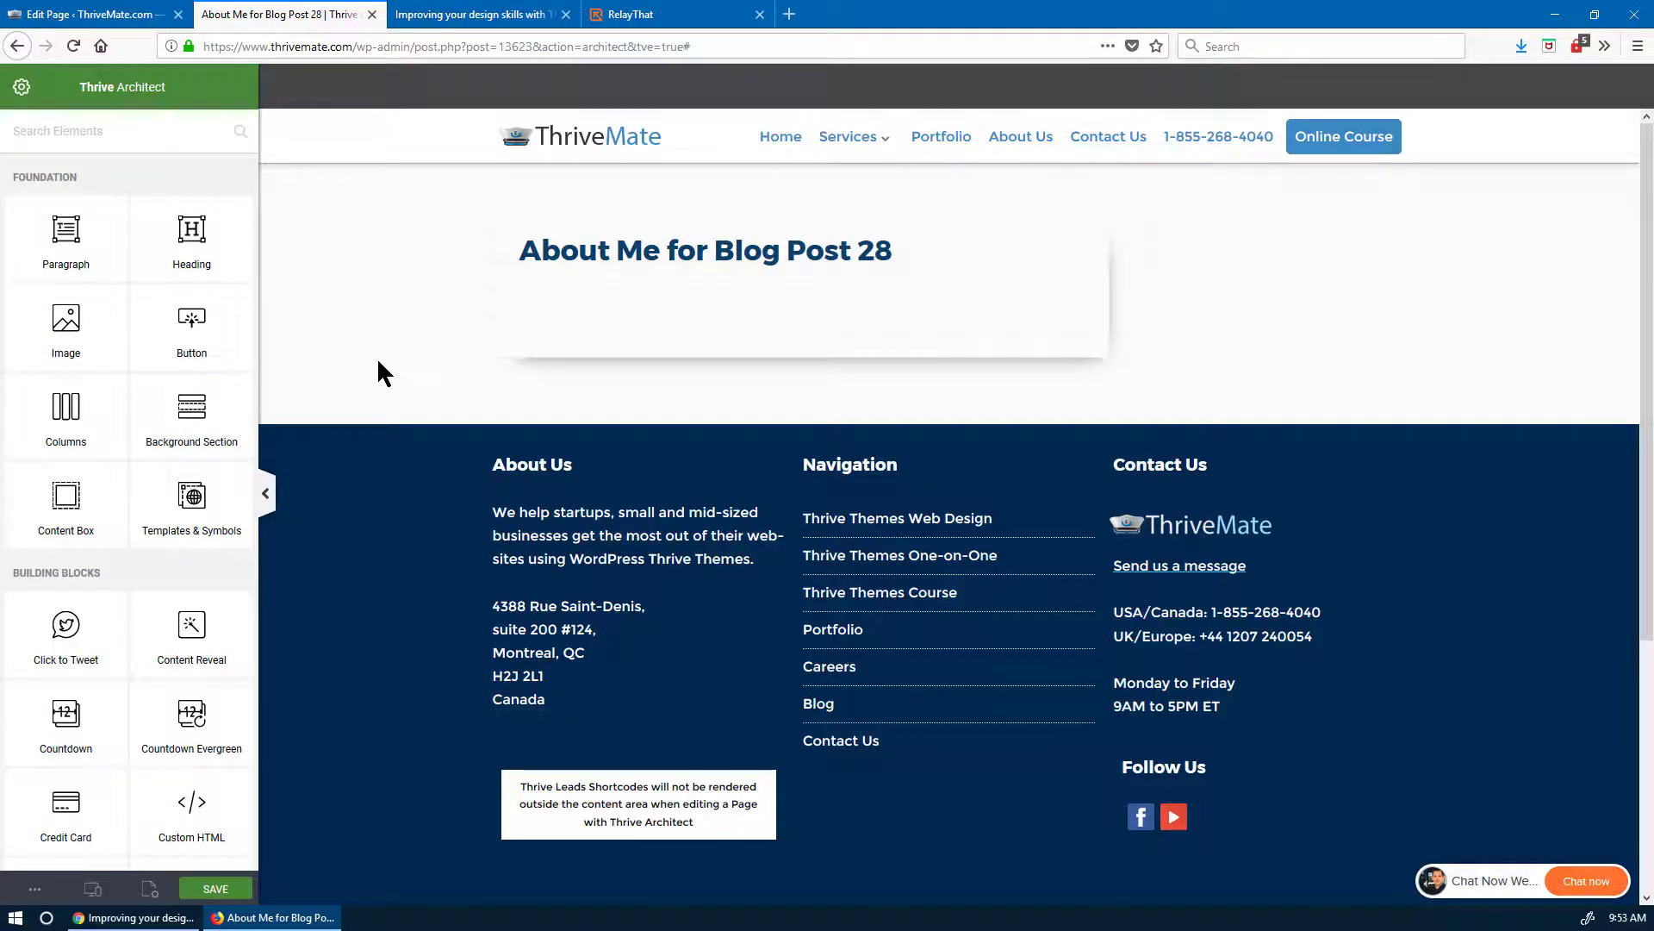
pyautogui.press('F5')
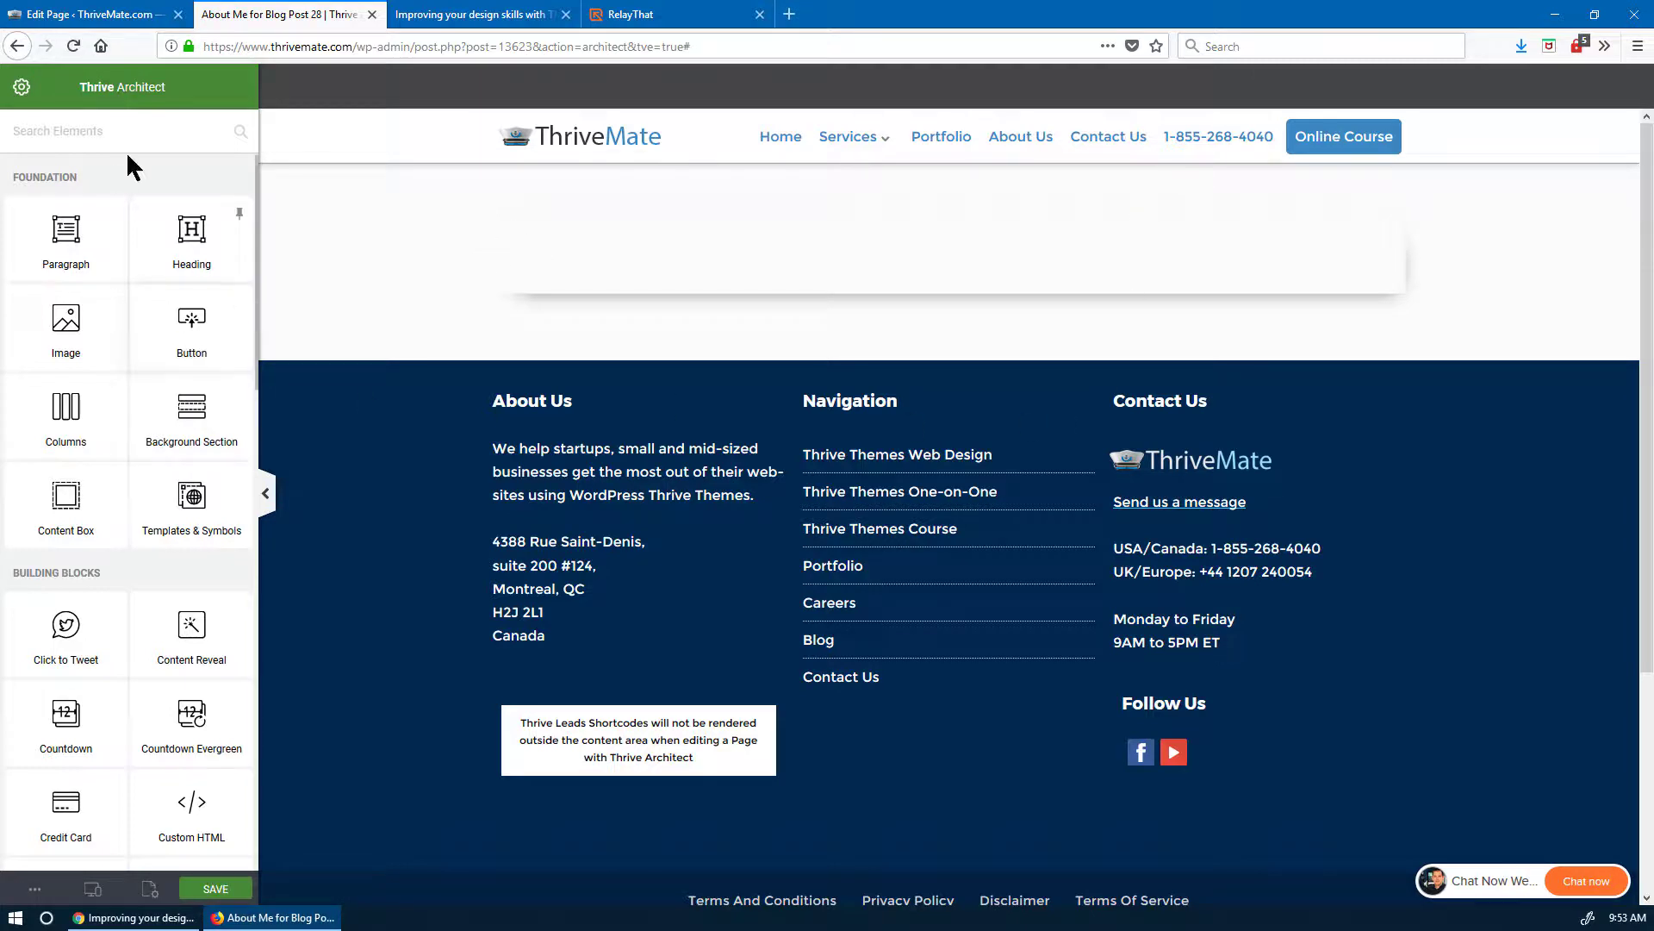
pyautogui.moveTo(191, 439); pyautogui.dragTo(819, 504)
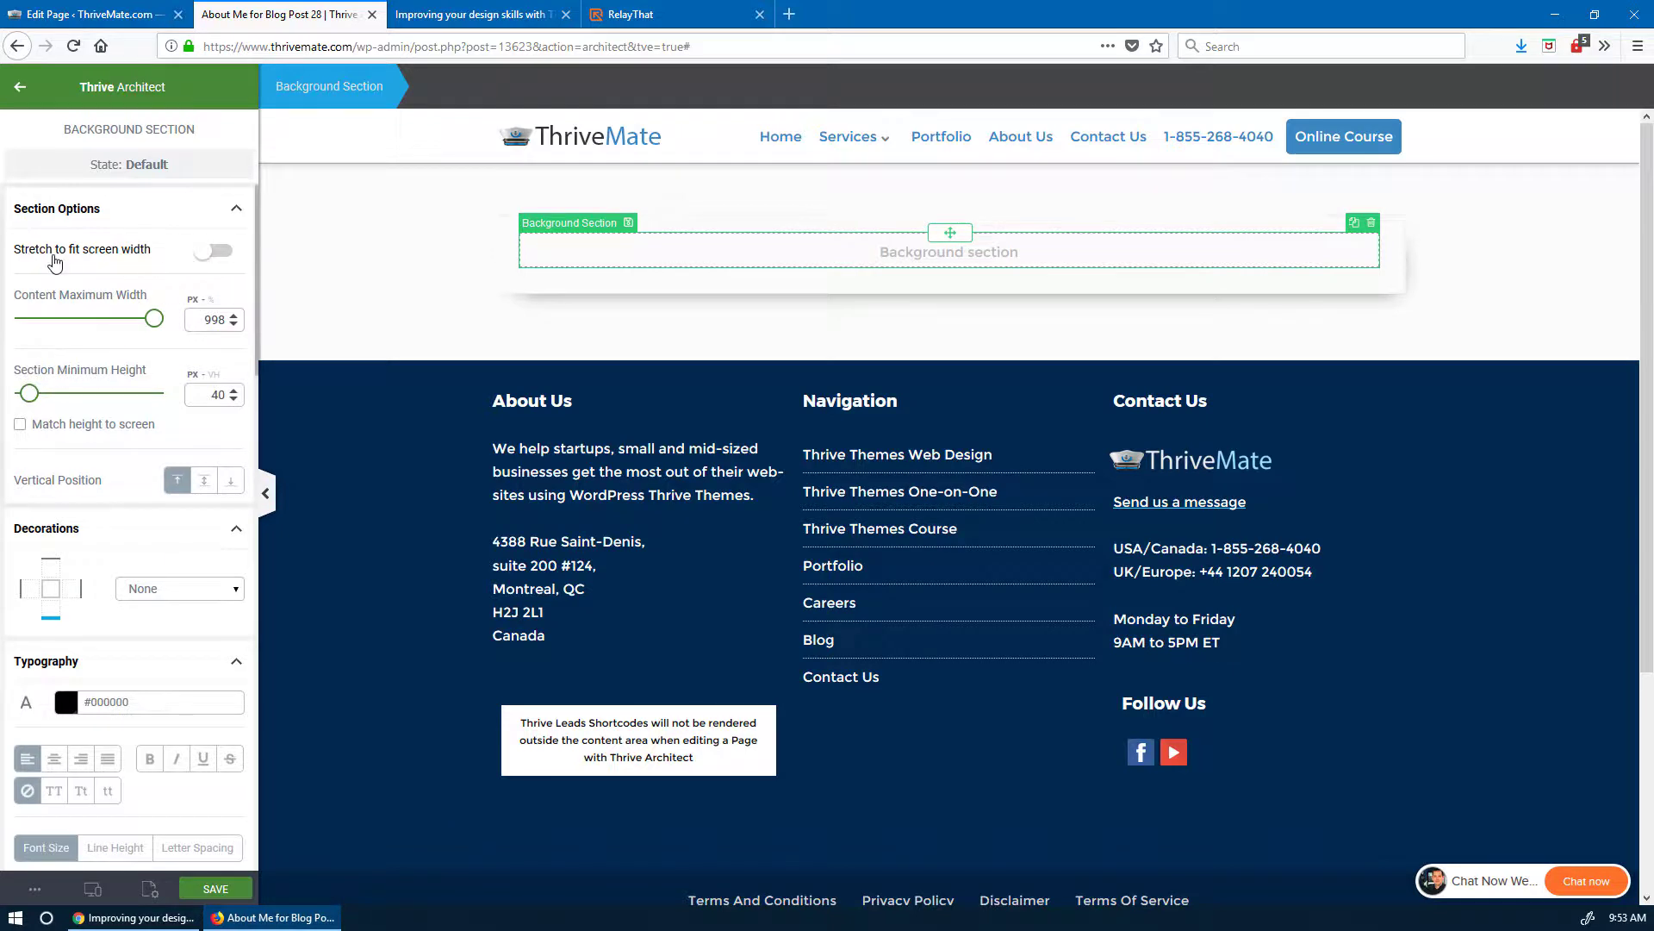
pyautogui.click(216, 251)
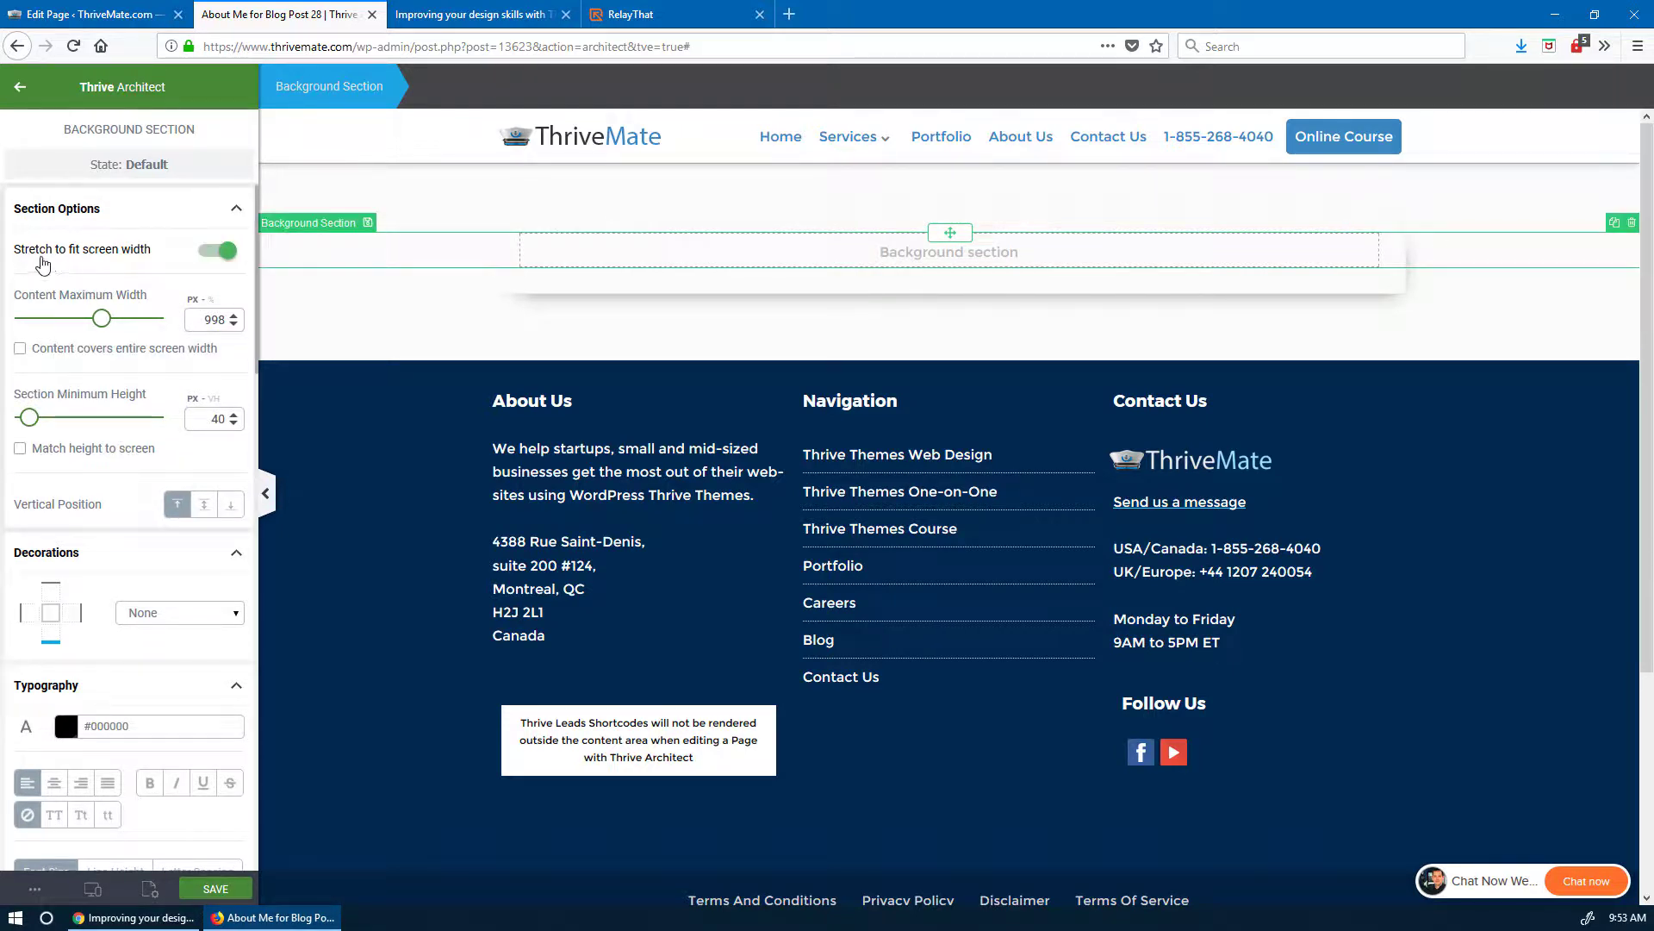
# - Set the background section's background color to white, #ffffff
pyautogui.scroll(-10, 129, 556)
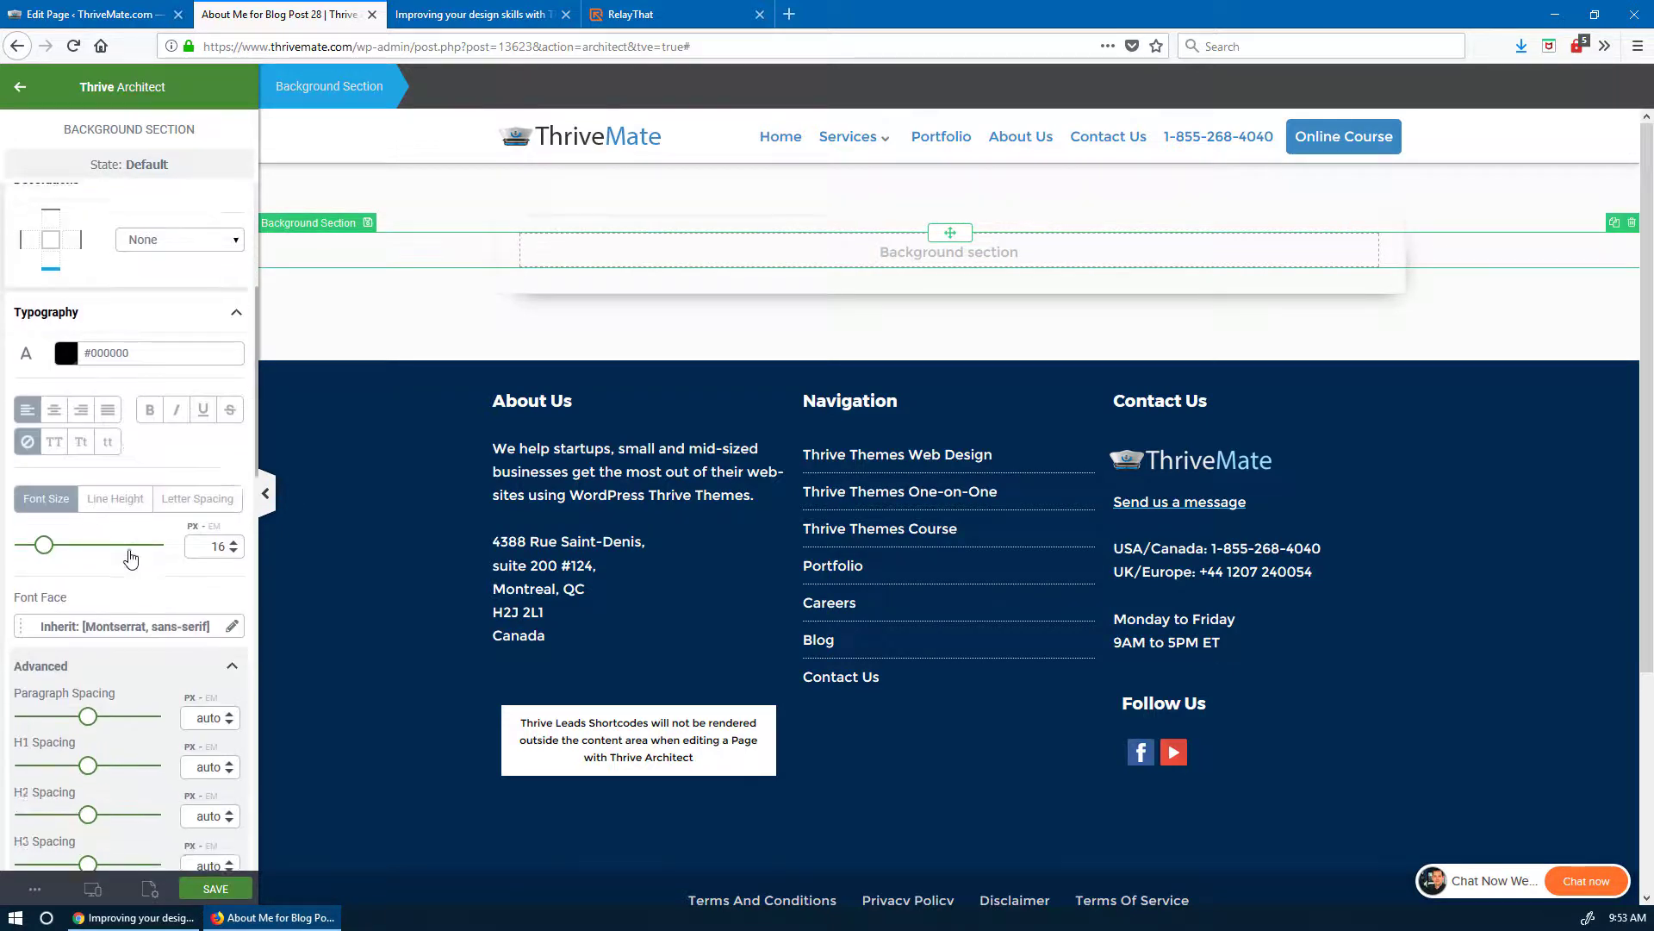
pyautogui.scroll(-5, 124, 639)
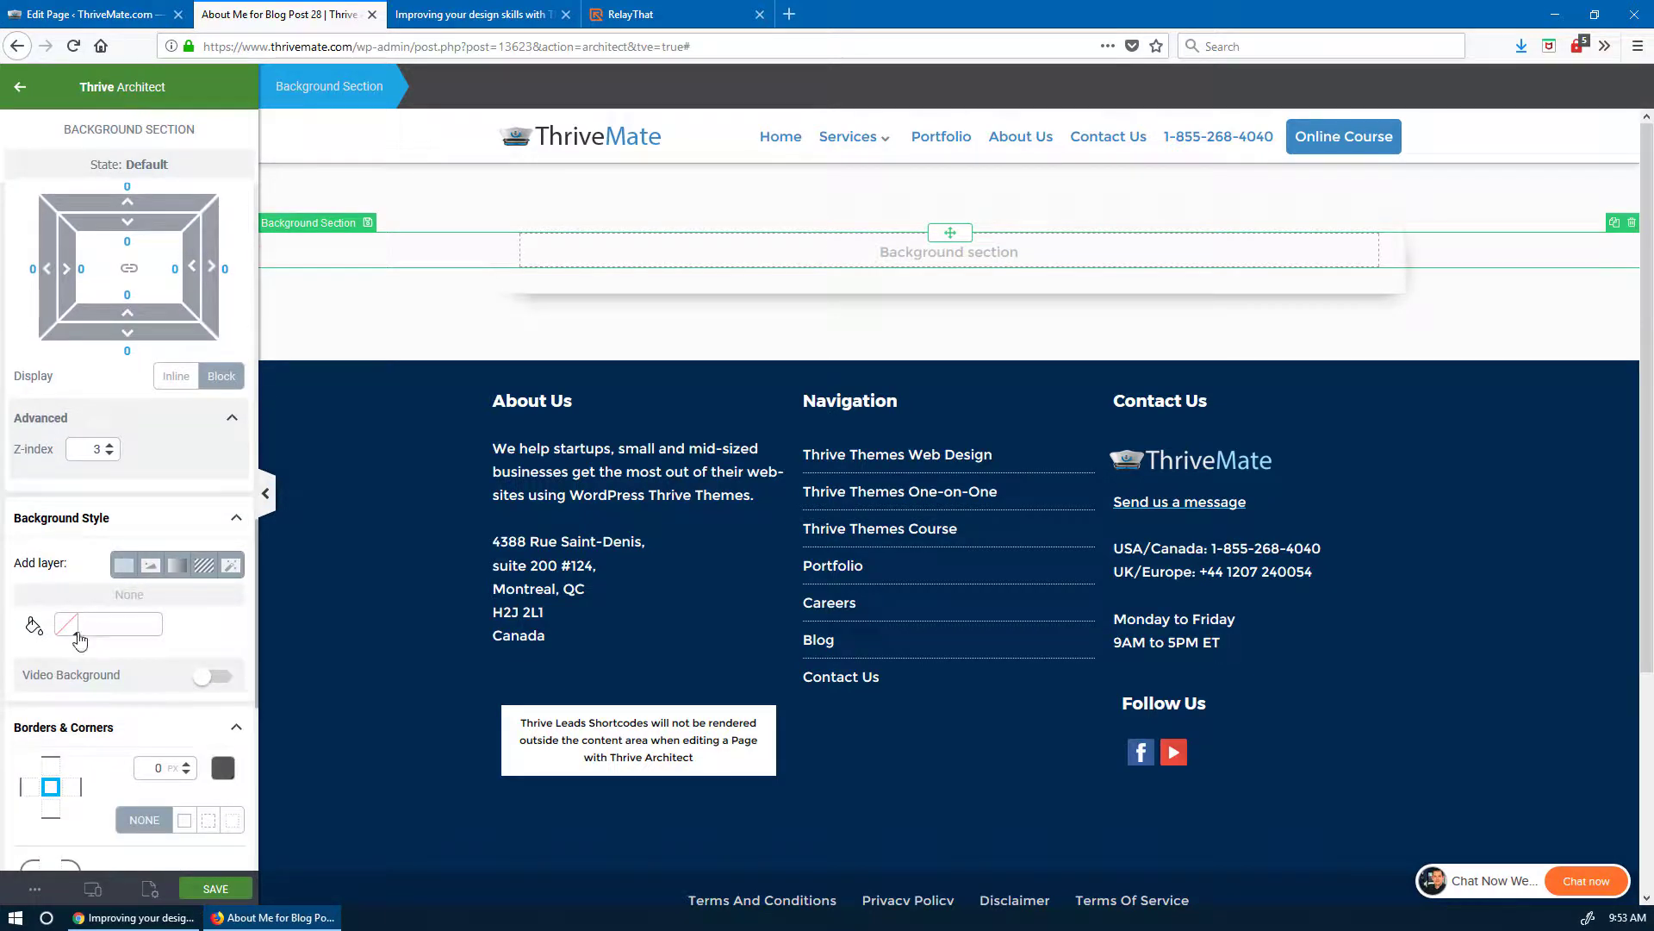
pyautogui.click(67, 636)
pyautogui.moveTo(64, 472); pyautogui.dragTo(48, 443)
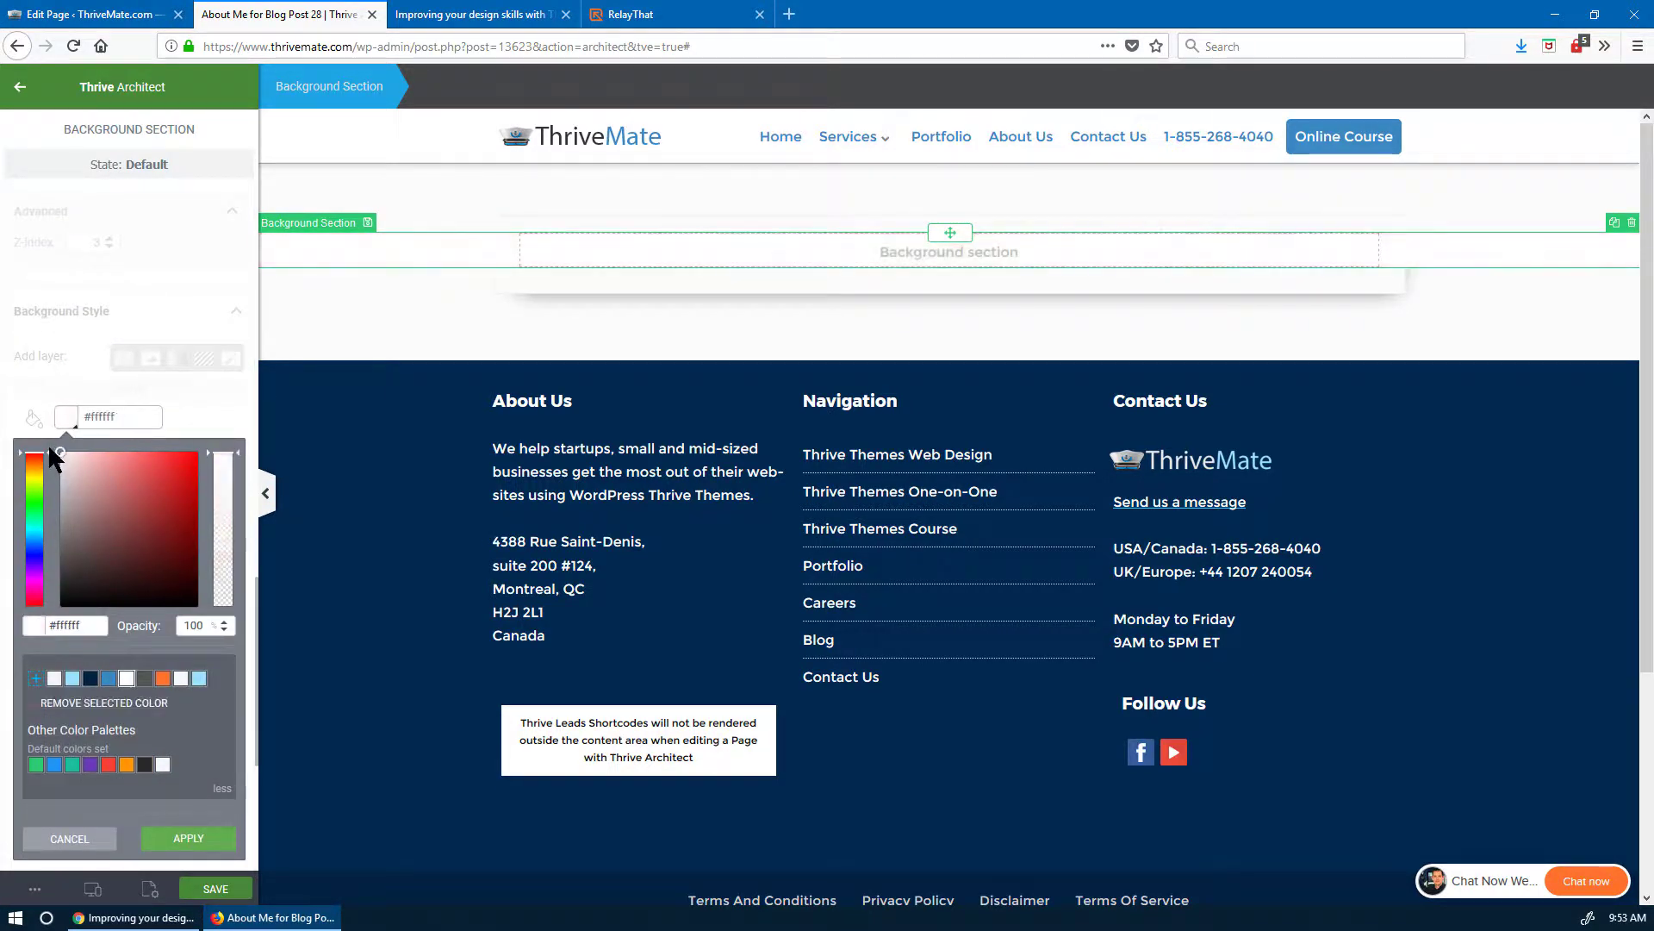
pyautogui.click(193, 834)
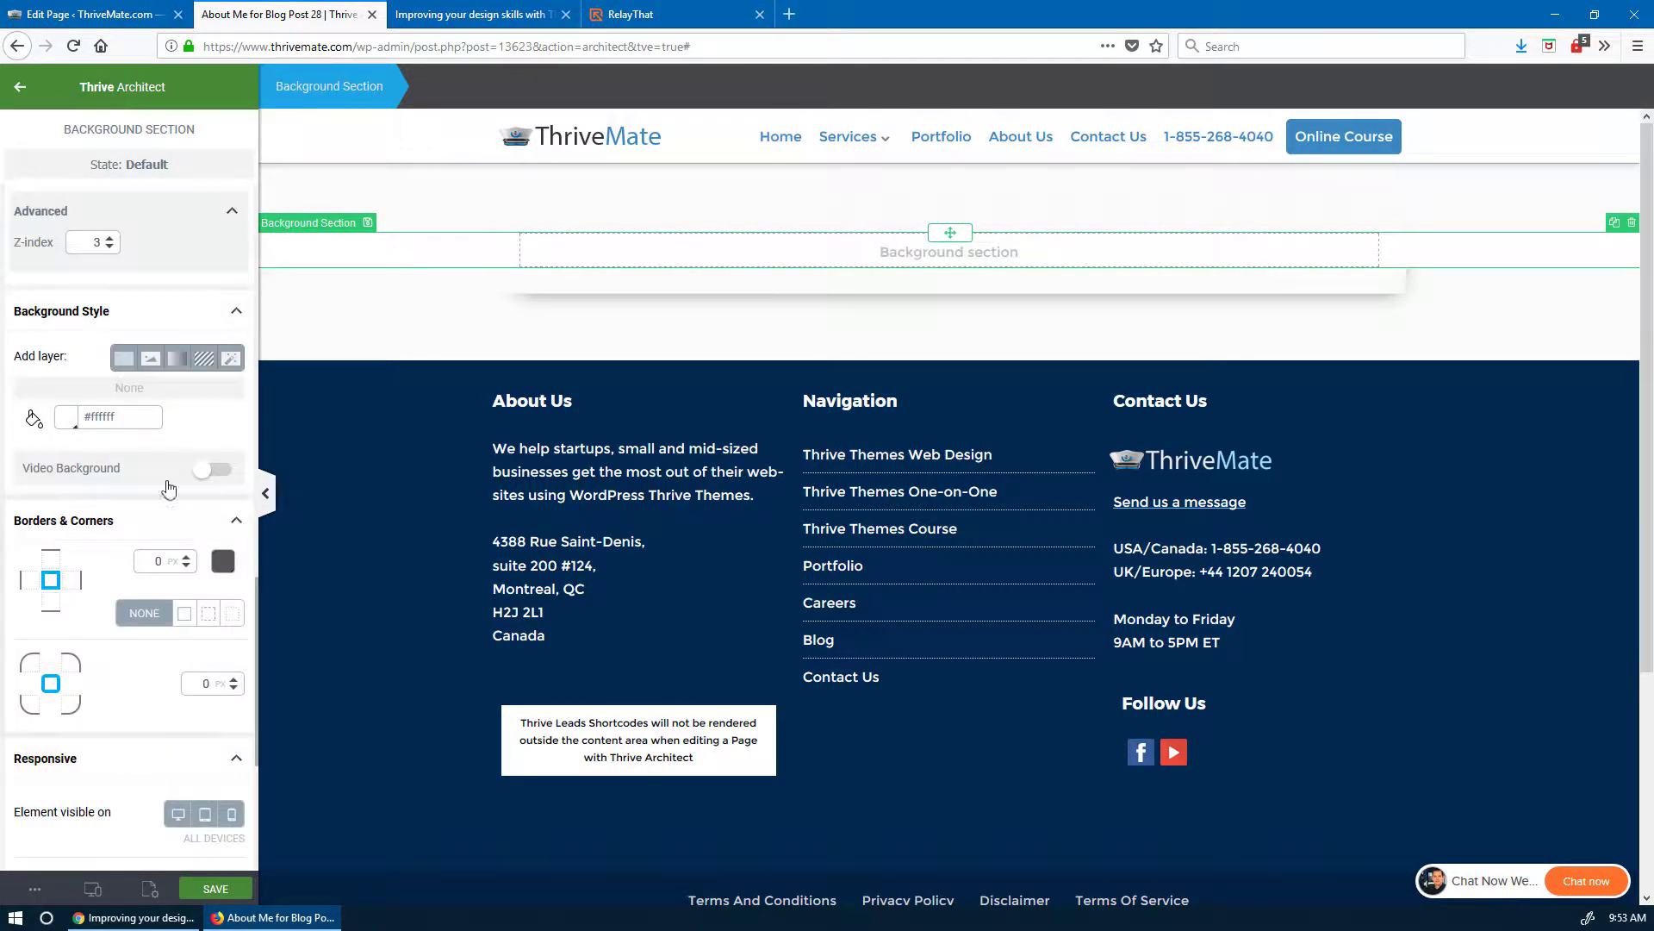
# - Set the background section's minimum height to 562 px and center its content vertically
pyautogui.scroll(10, 167, 517)
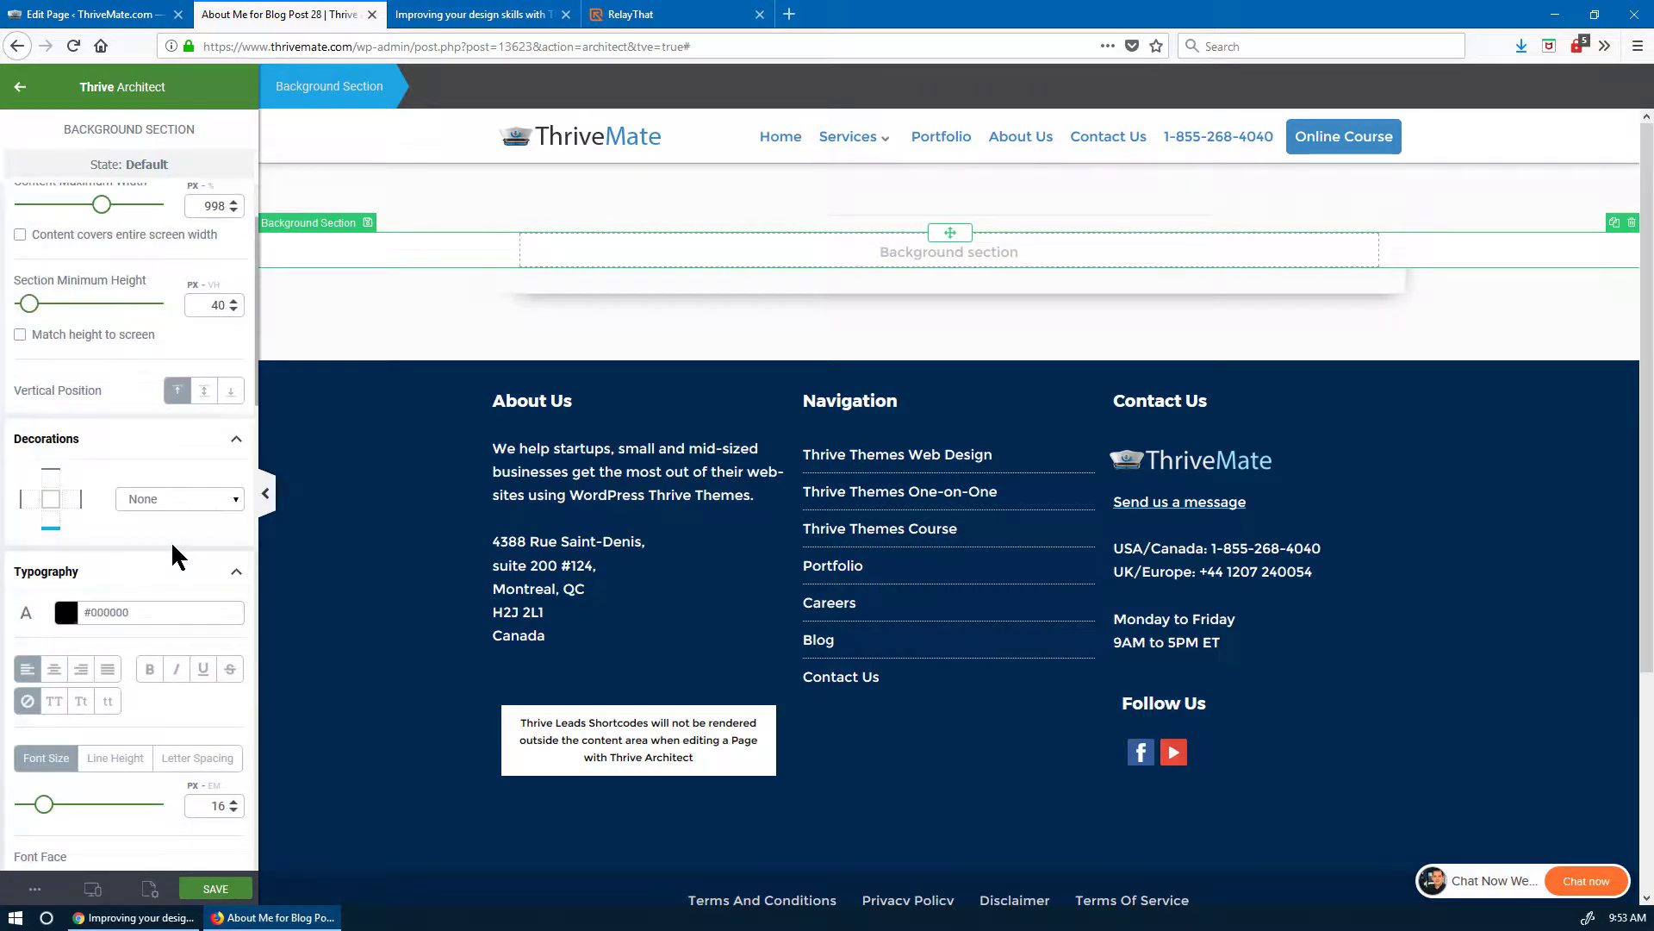
pyautogui.scroll(2, 171, 540)
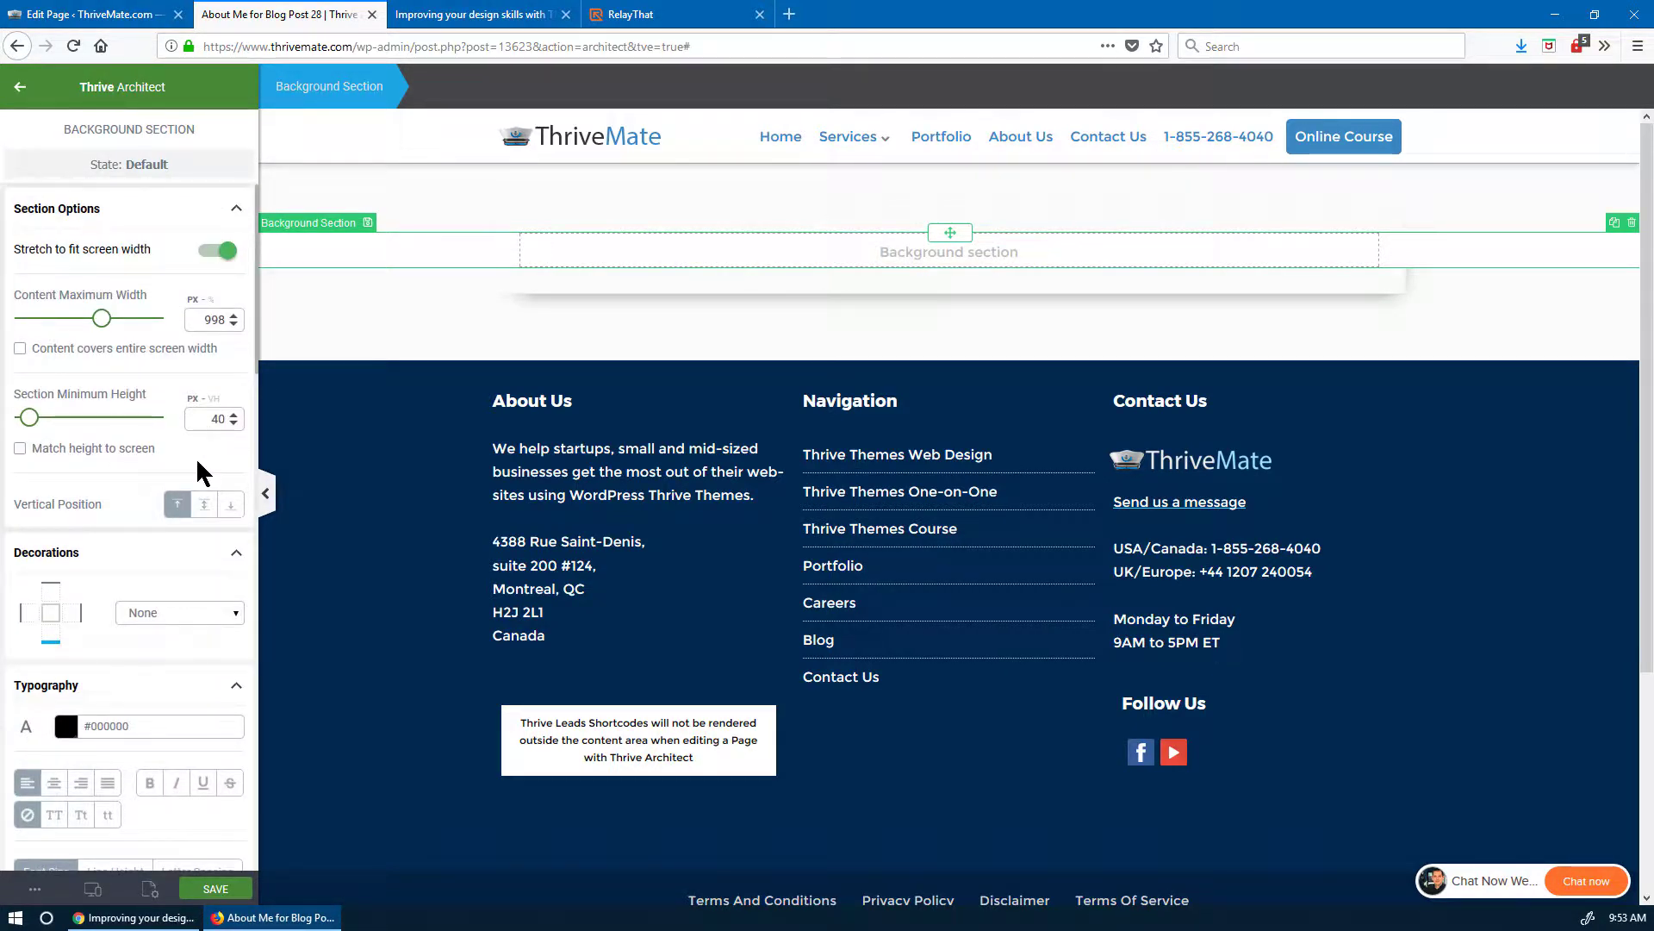
pyautogui.moveTo(30, 418); pyautogui.dragTo(99, 437)
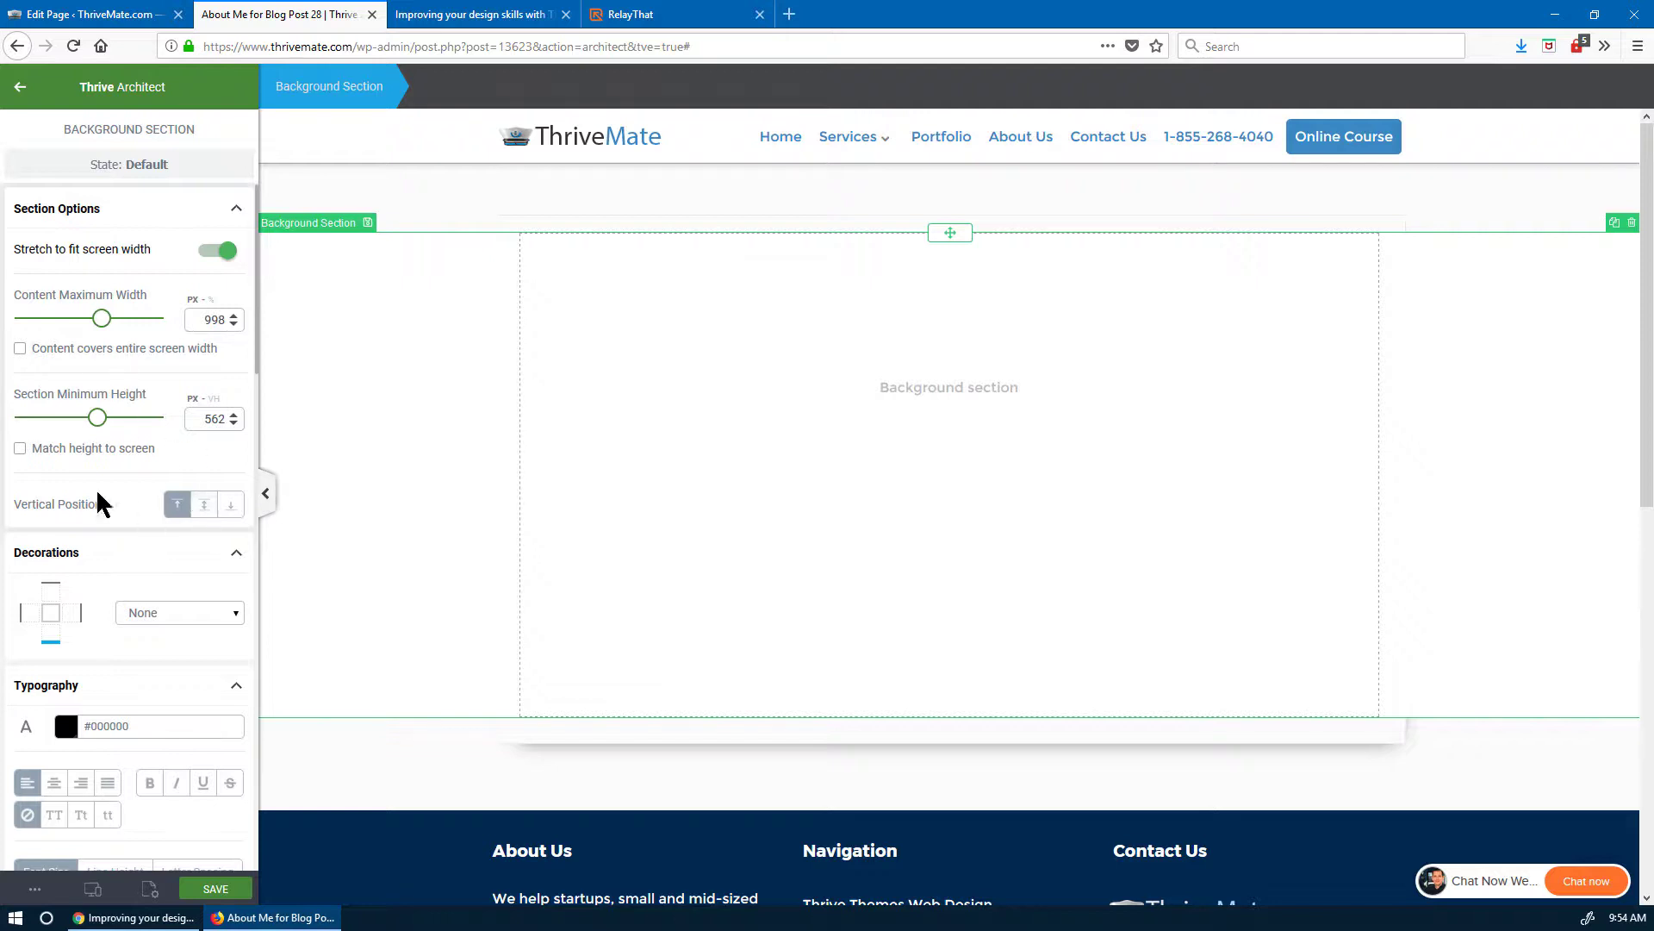
pyautogui.click(202, 508)
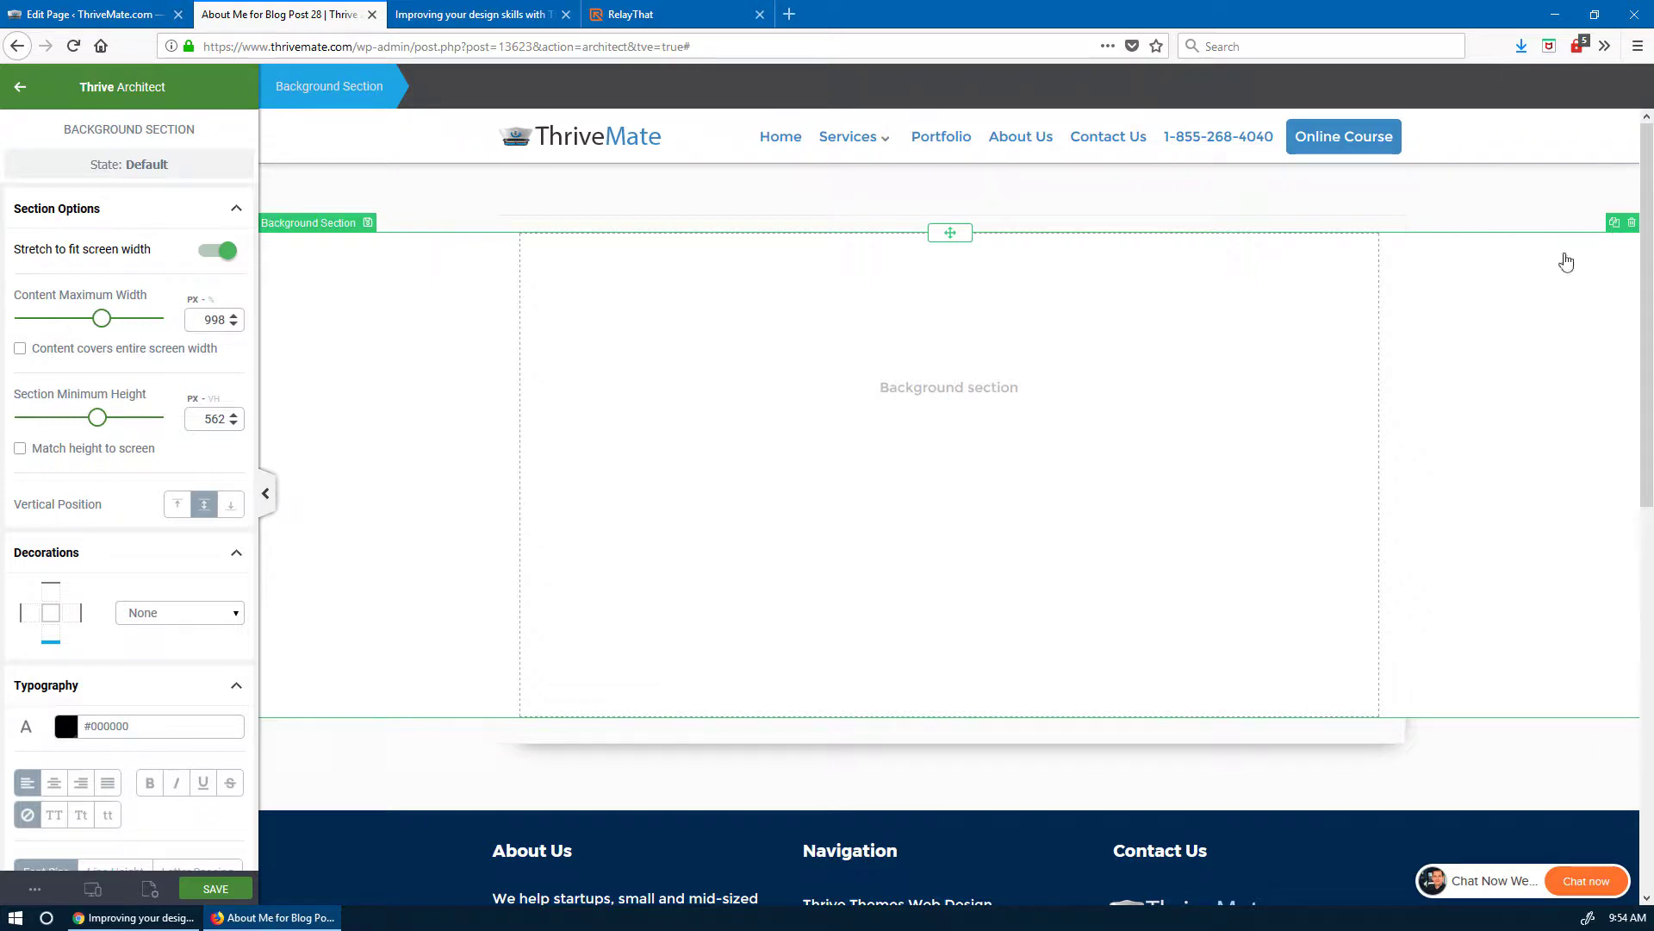
# - Duplicate the white background section so that two are stacked on the page
pyautogui.scroll(-3, 1260, 439)
pyautogui.scroll(3, 1237, 635)
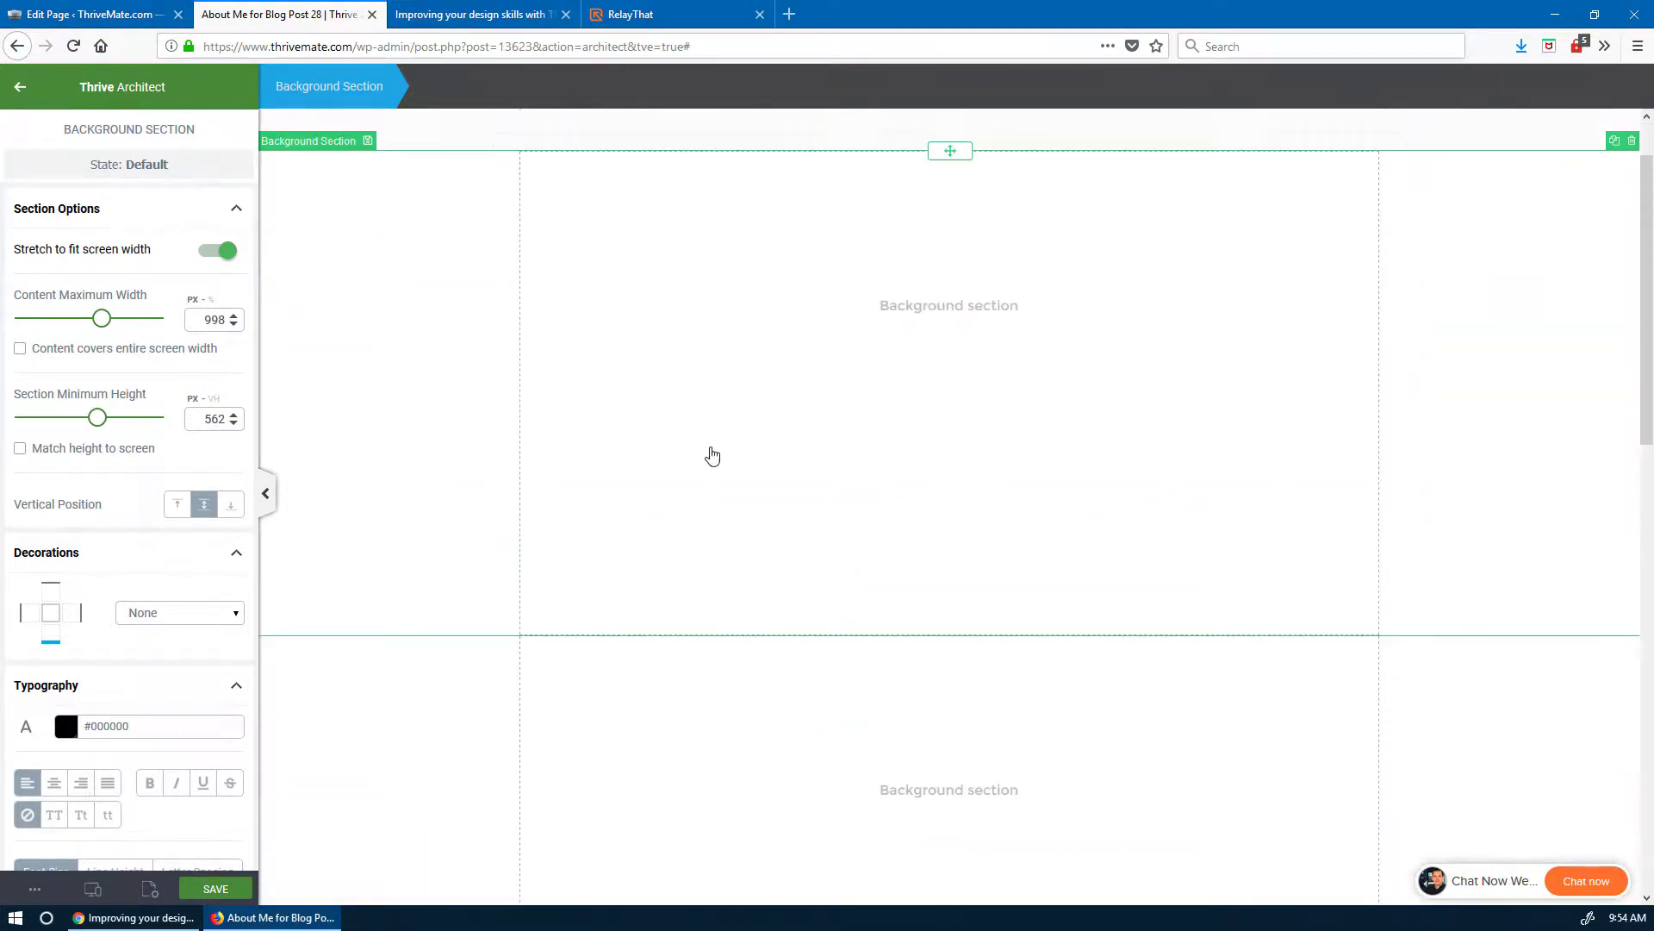
pyautogui.scroll(1, 712, 455)
# - Give the upper background section a negative top margin so it sits directly against the site header
pyautogui.scroll(-2, 198, 535)
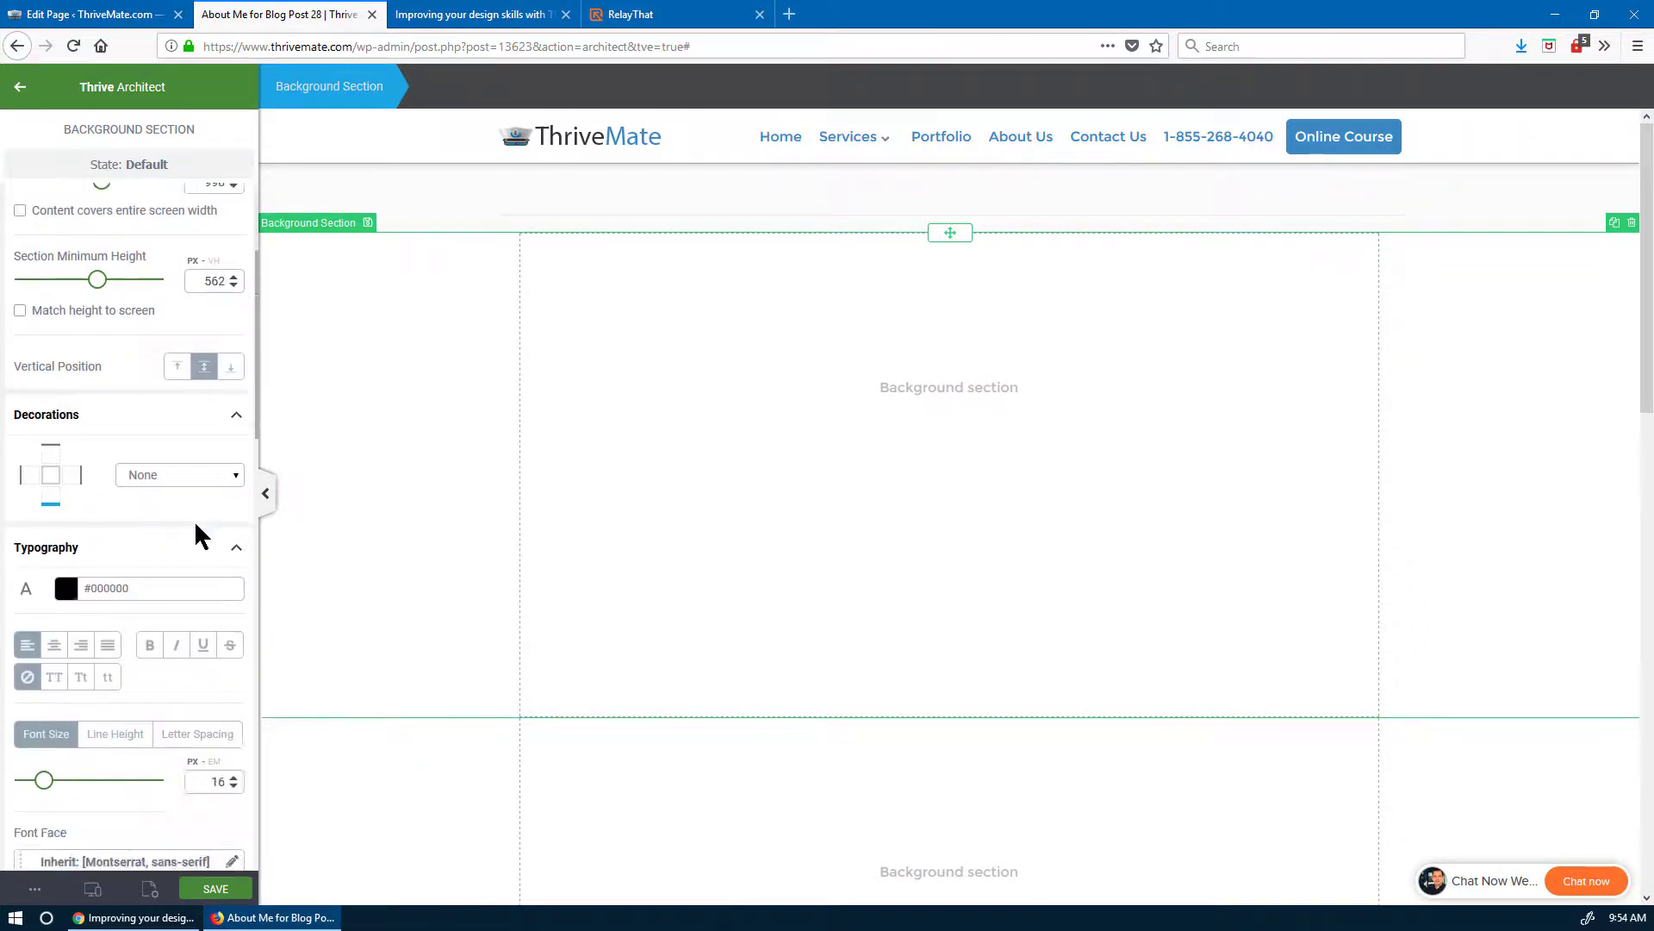
pyautogui.scroll(-4, 197, 534)
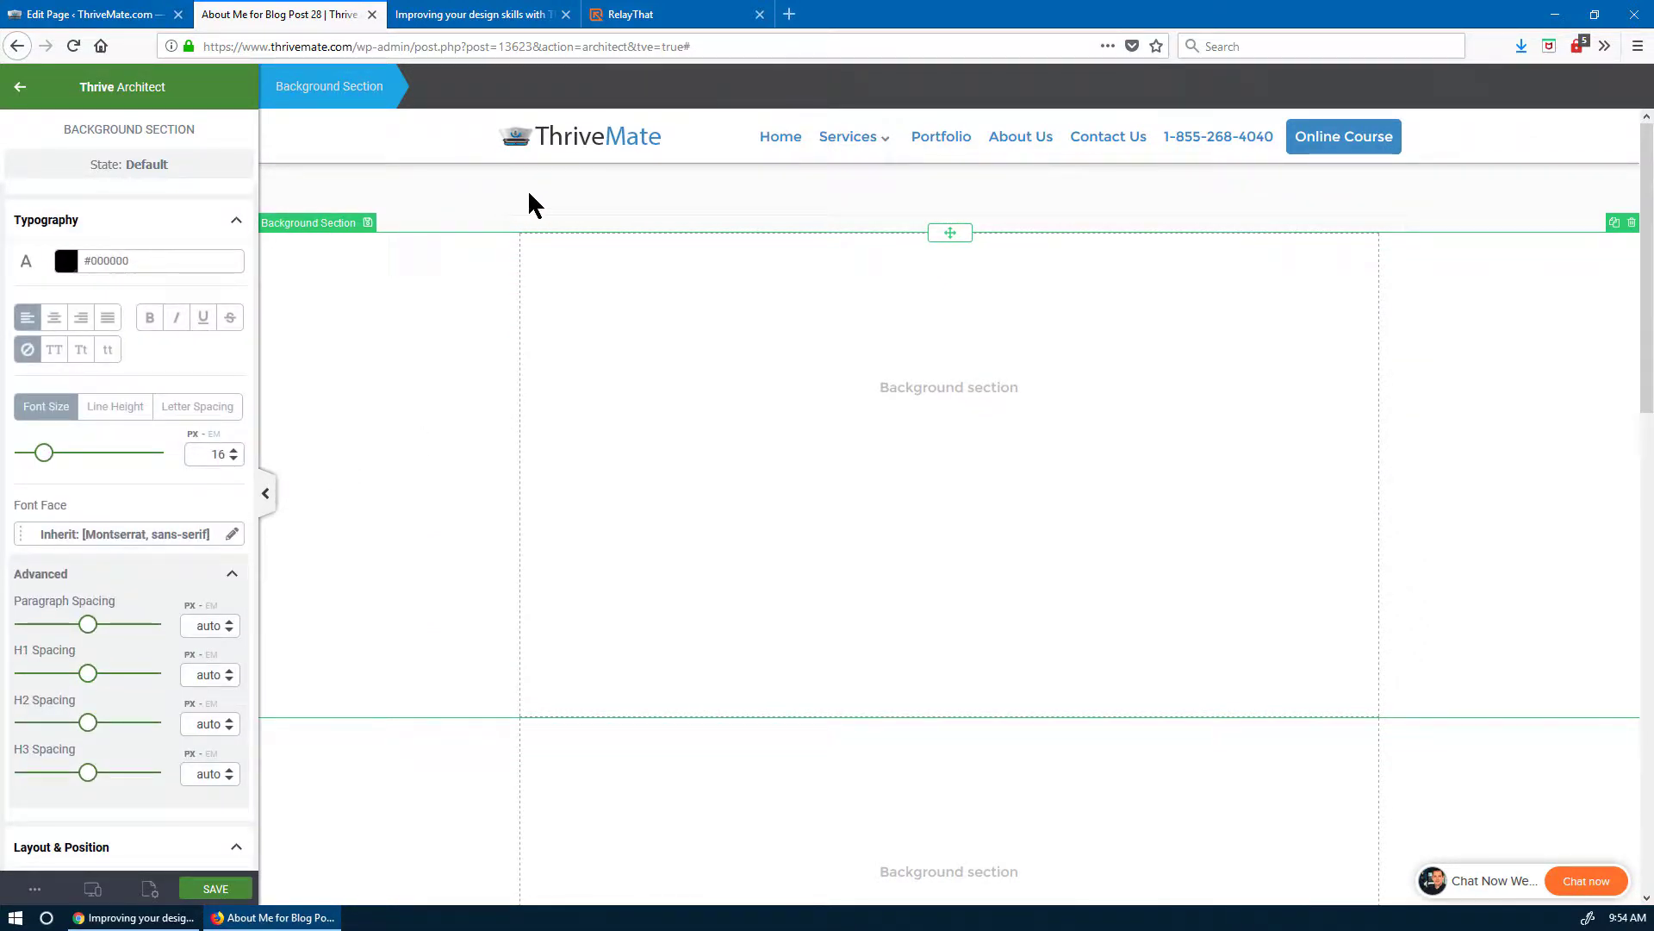
pyautogui.scroll(-4, 154, 598)
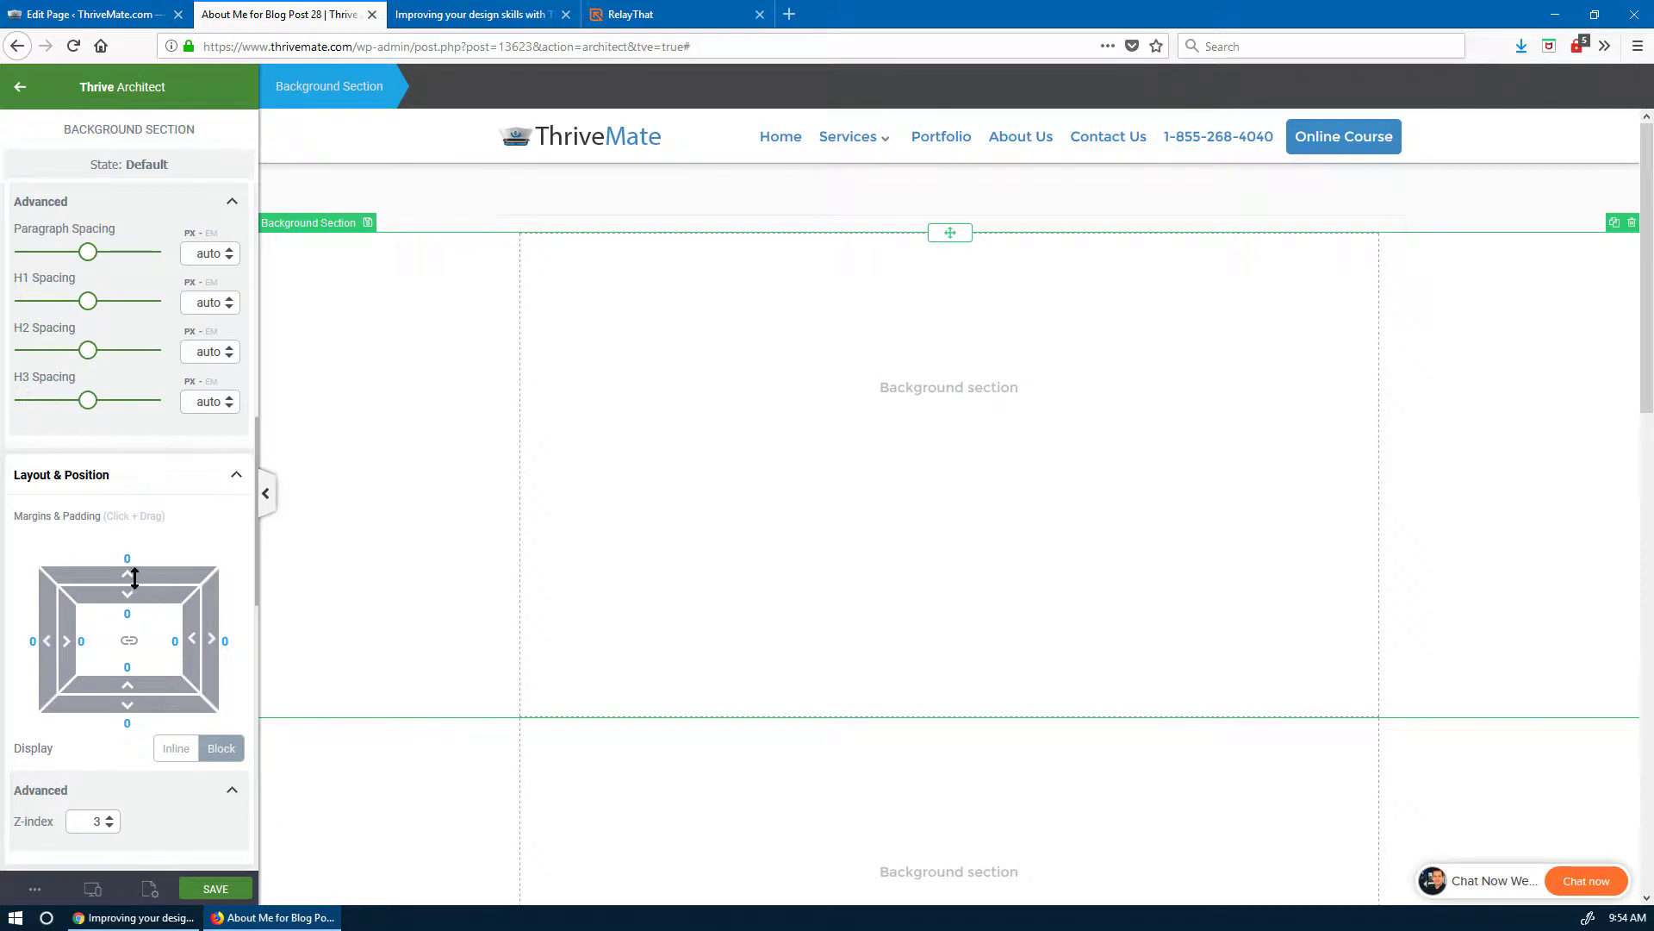
pyautogui.moveTo(131, 577); pyautogui.dragTo(170, 711)
# - Set the lower background section's bottom margin to -107 px to close the gap above the footer
pyautogui.scroll(-7, 613, 764)
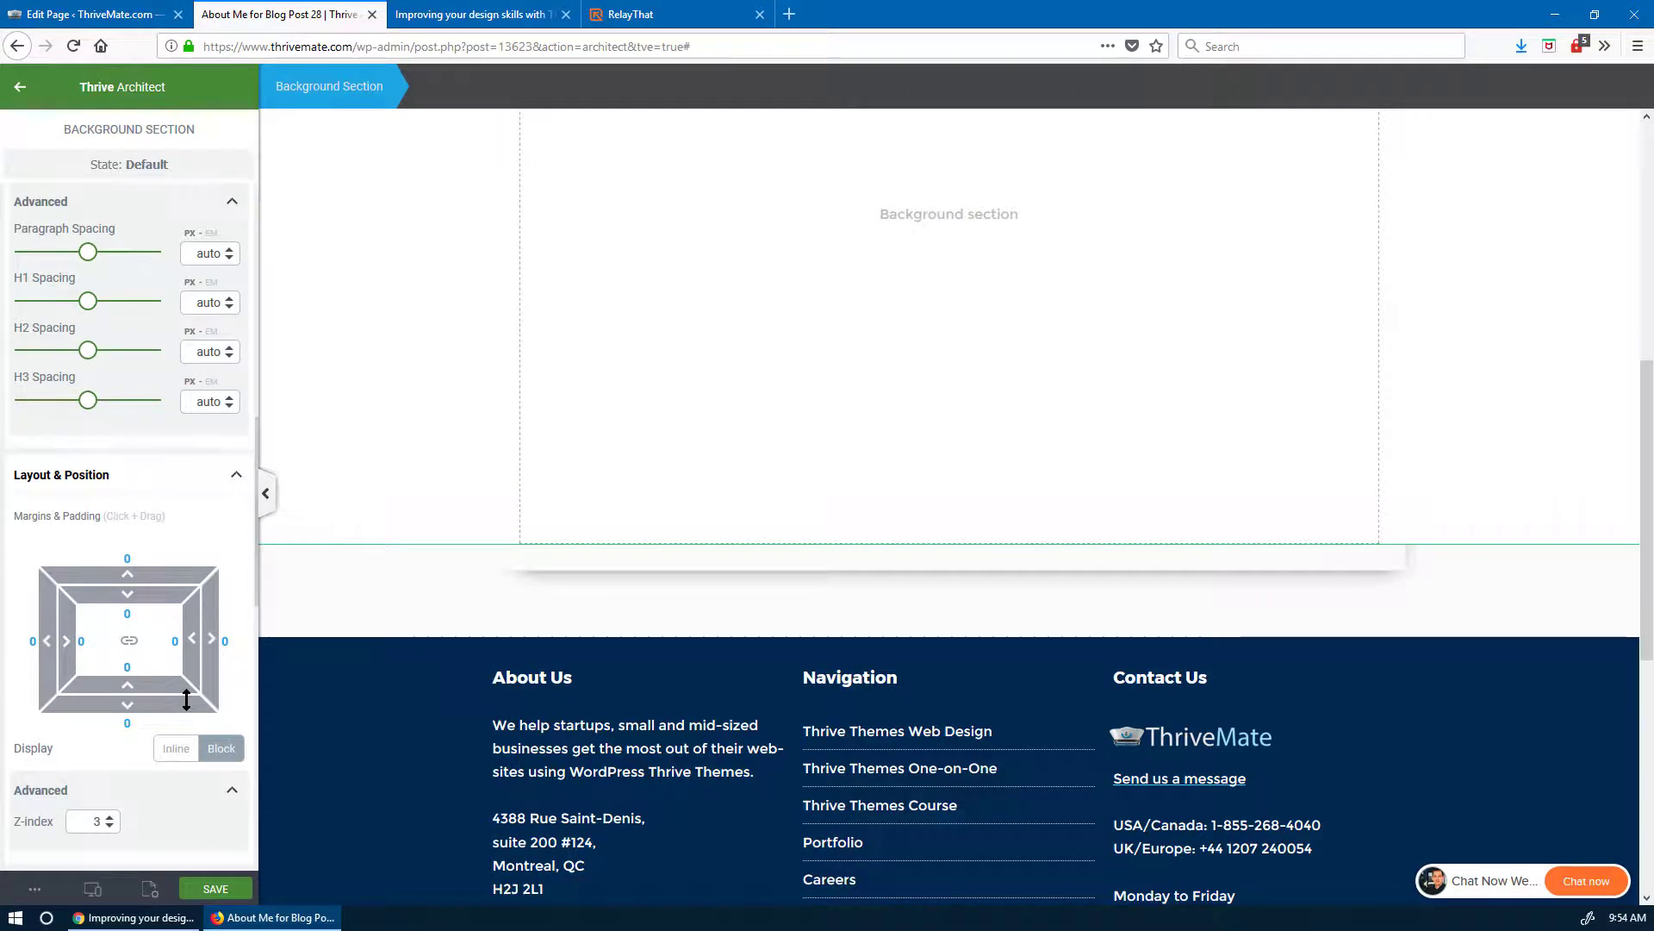
pyautogui.scroll(-1, 139, 624)
pyautogui.click(140, 622)
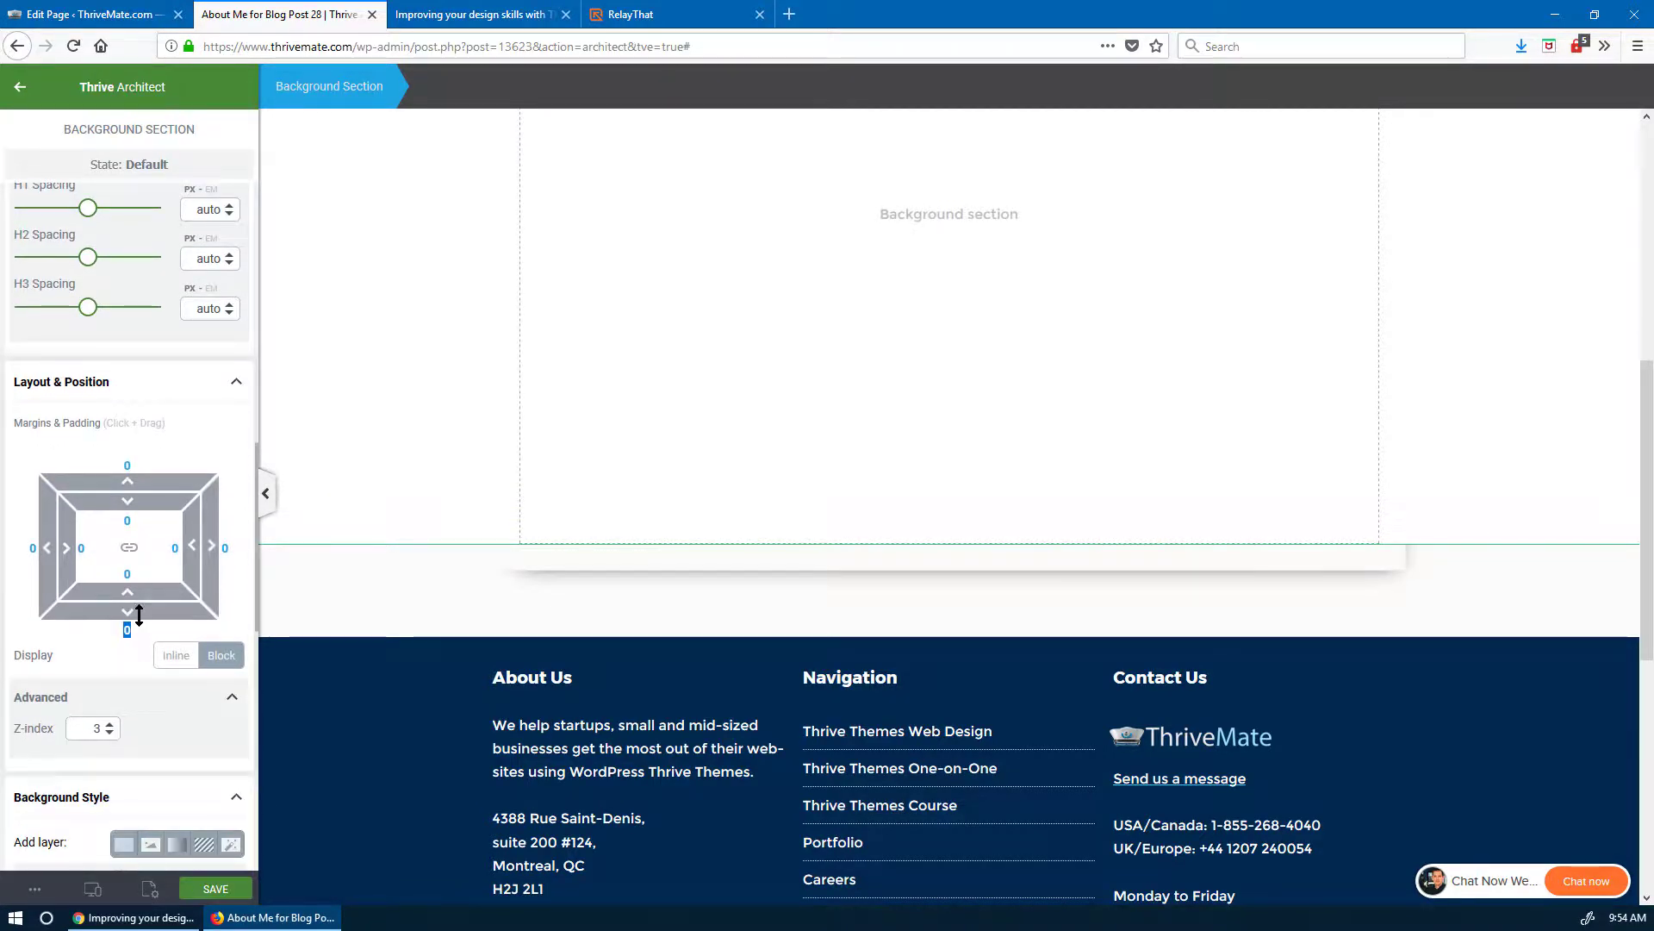
pyautogui.moveTo(138, 613); pyautogui.dragTo(248, 457)
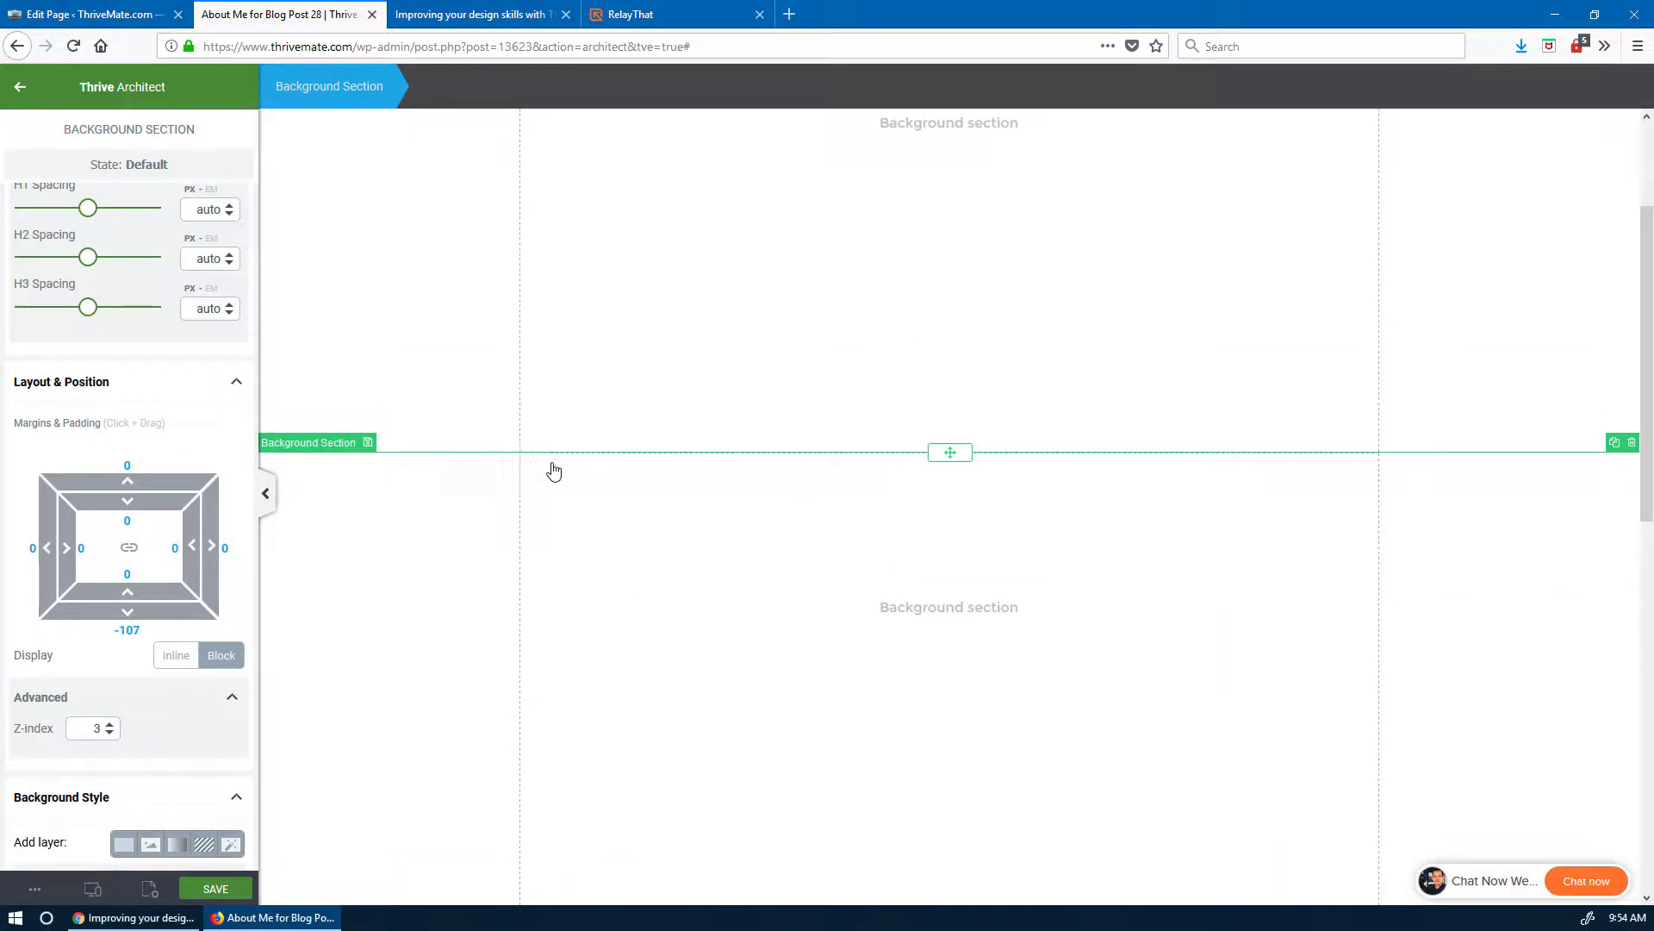
# - Review how the two sections meet the header and footer, and save the page
pyautogui.scroll(2, 525, 559)
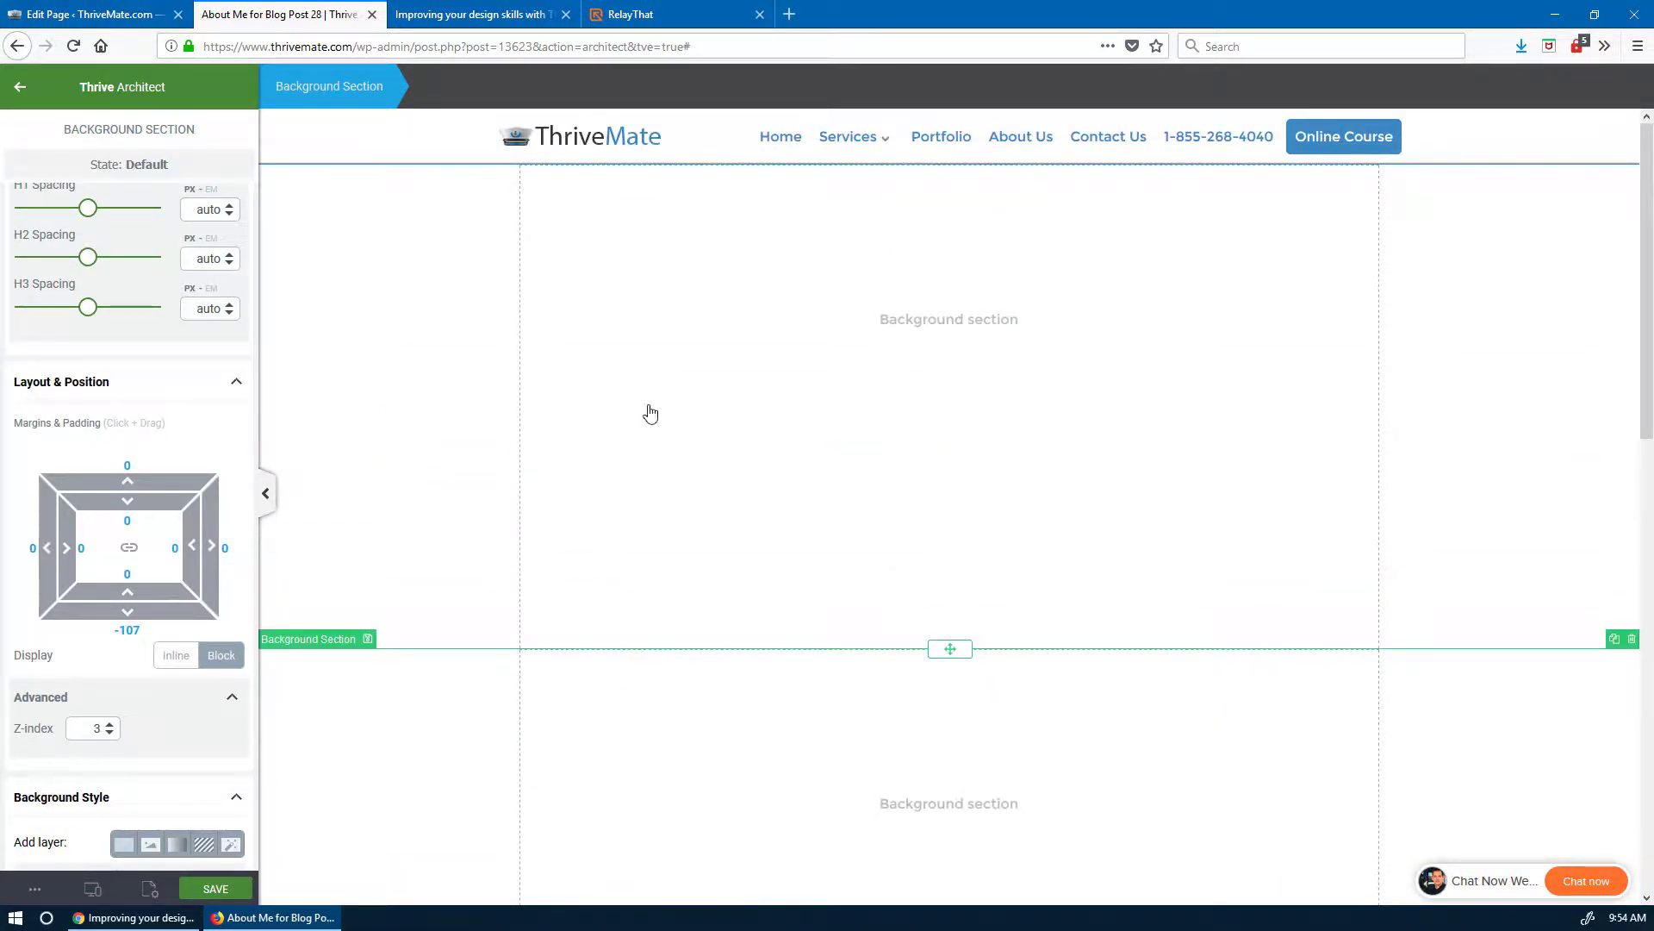
pyautogui.scroll(-5, 624, 732)
pyautogui.scroll(-1, 622, 734)
pyautogui.scroll(5, 621, 724)
pyautogui.scroll(-1, 879, 741)
pyautogui.scroll(1, 866, 710)
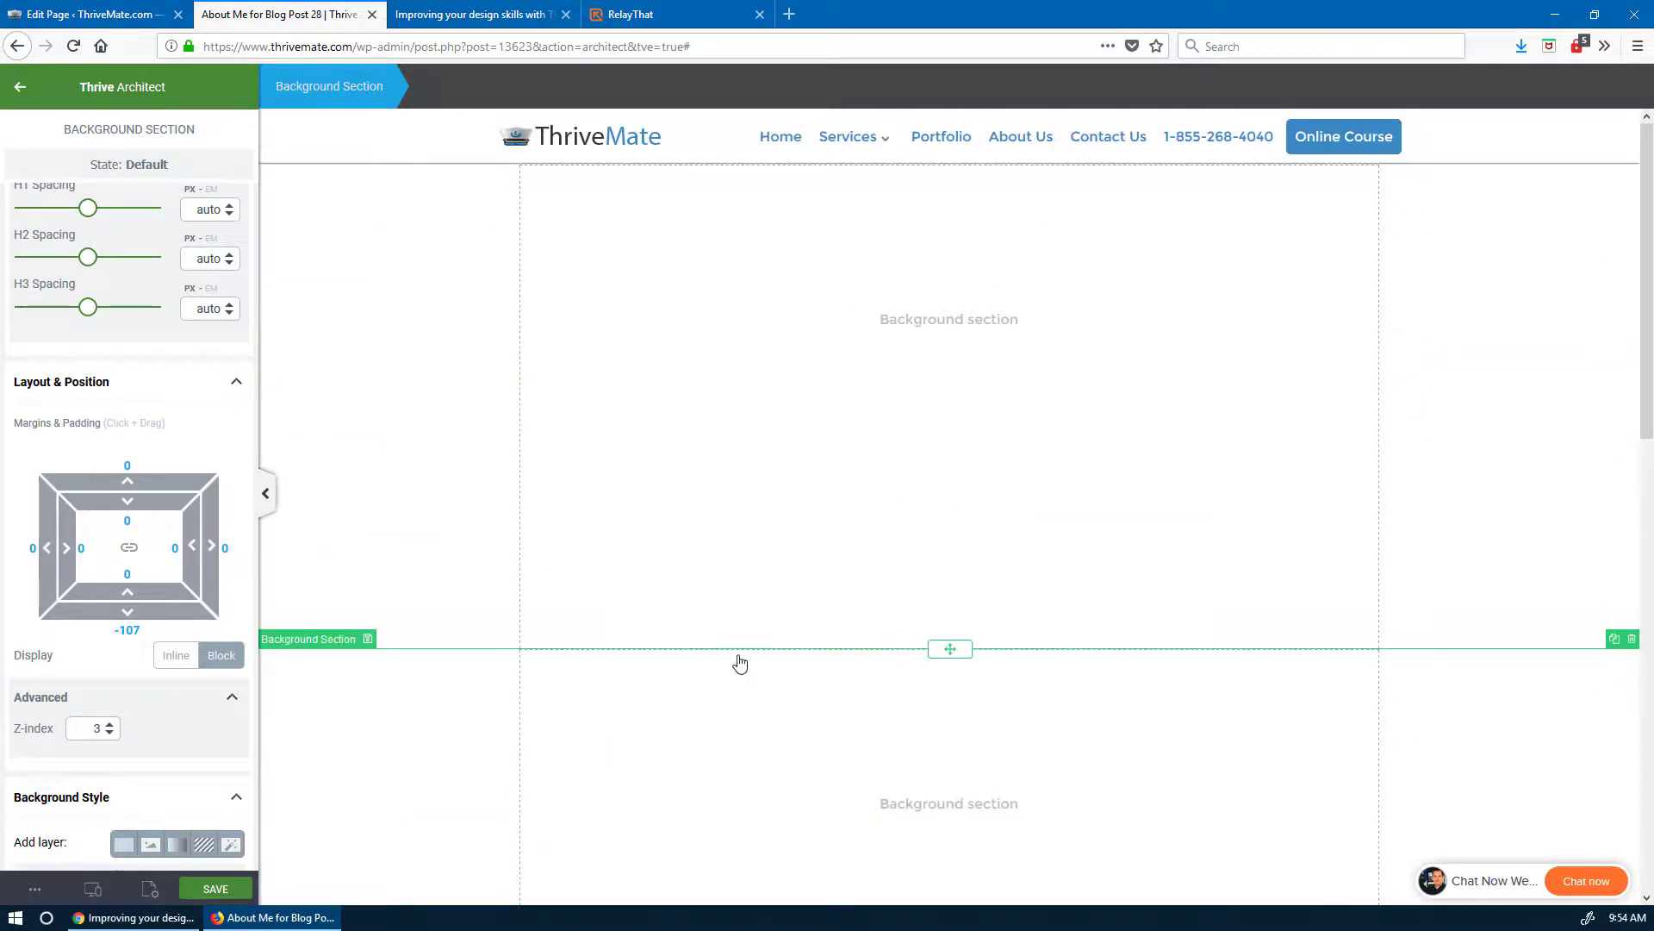
pyautogui.click(226, 894)
# - Switch to Chrome for the highlighted About Me paragraphs and return to the Thrive Architect editor in Firefox
pyautogui.hotkey('alt', 'Tab')
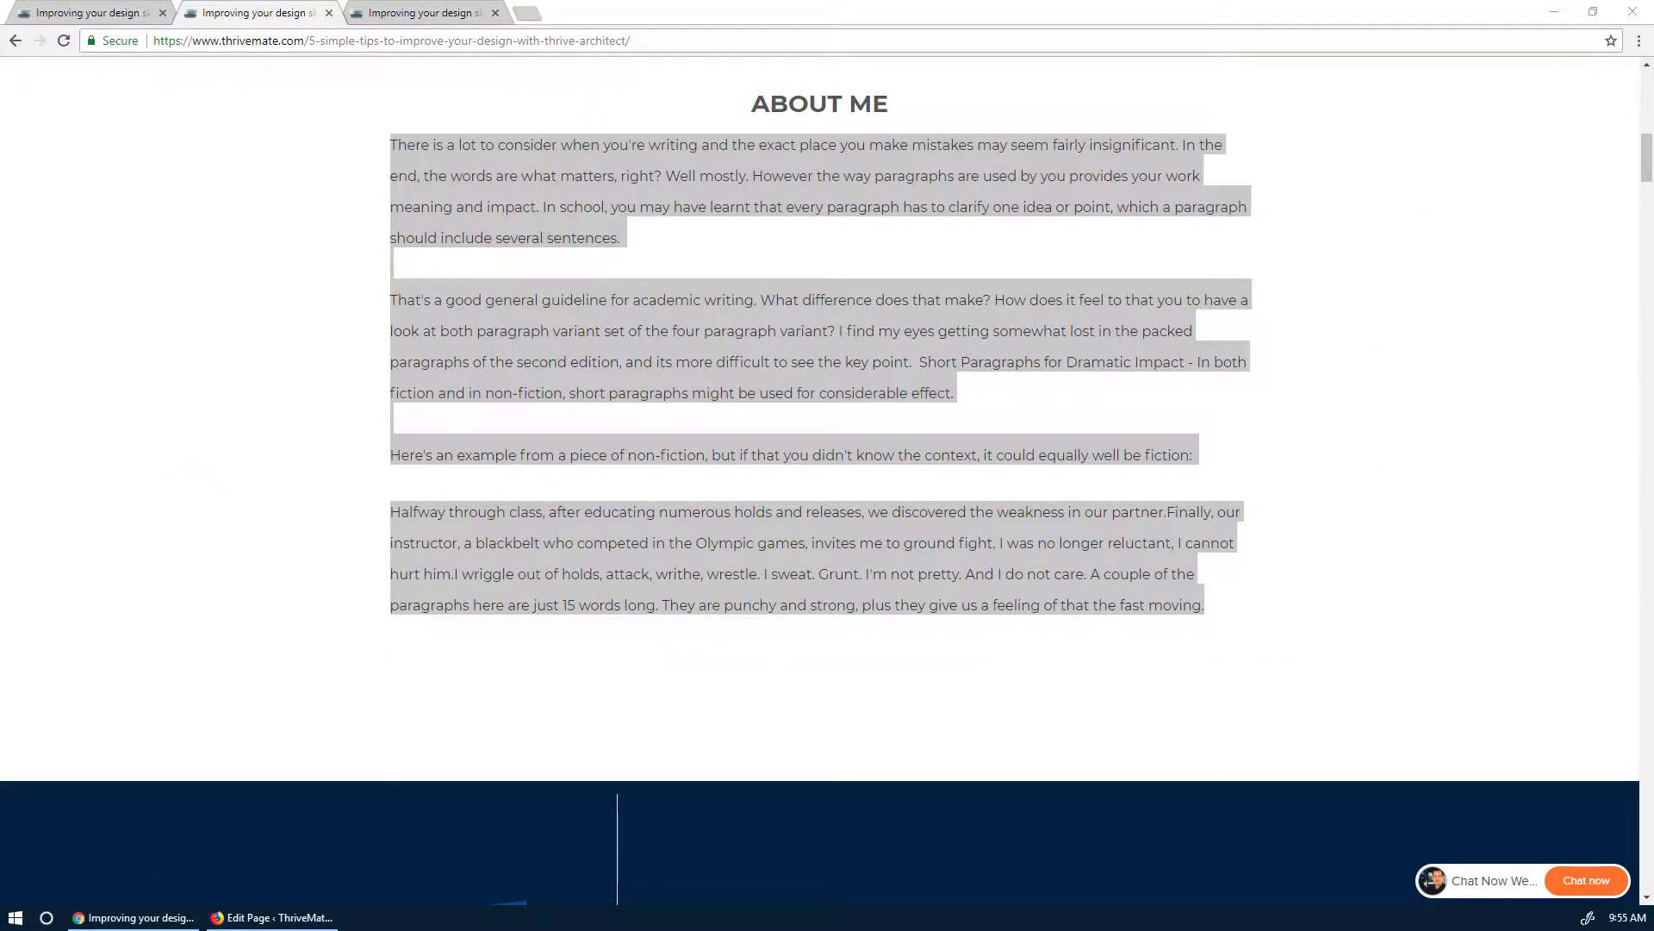
pyautogui.click(460, 199)
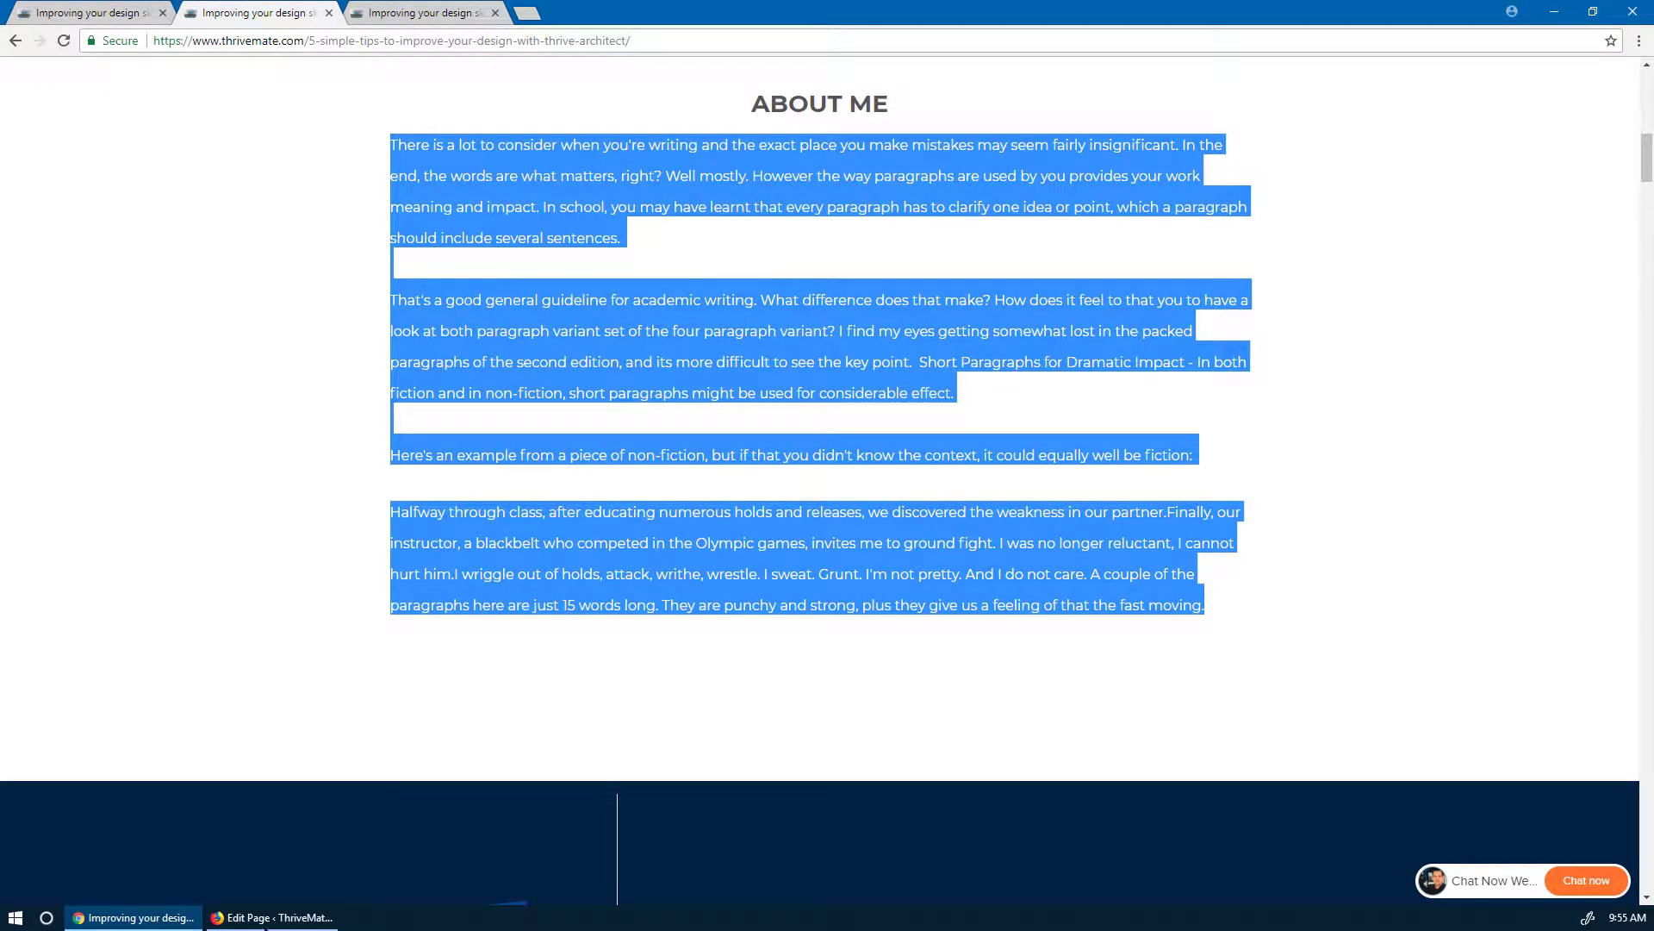
pyautogui.click(270, 918)
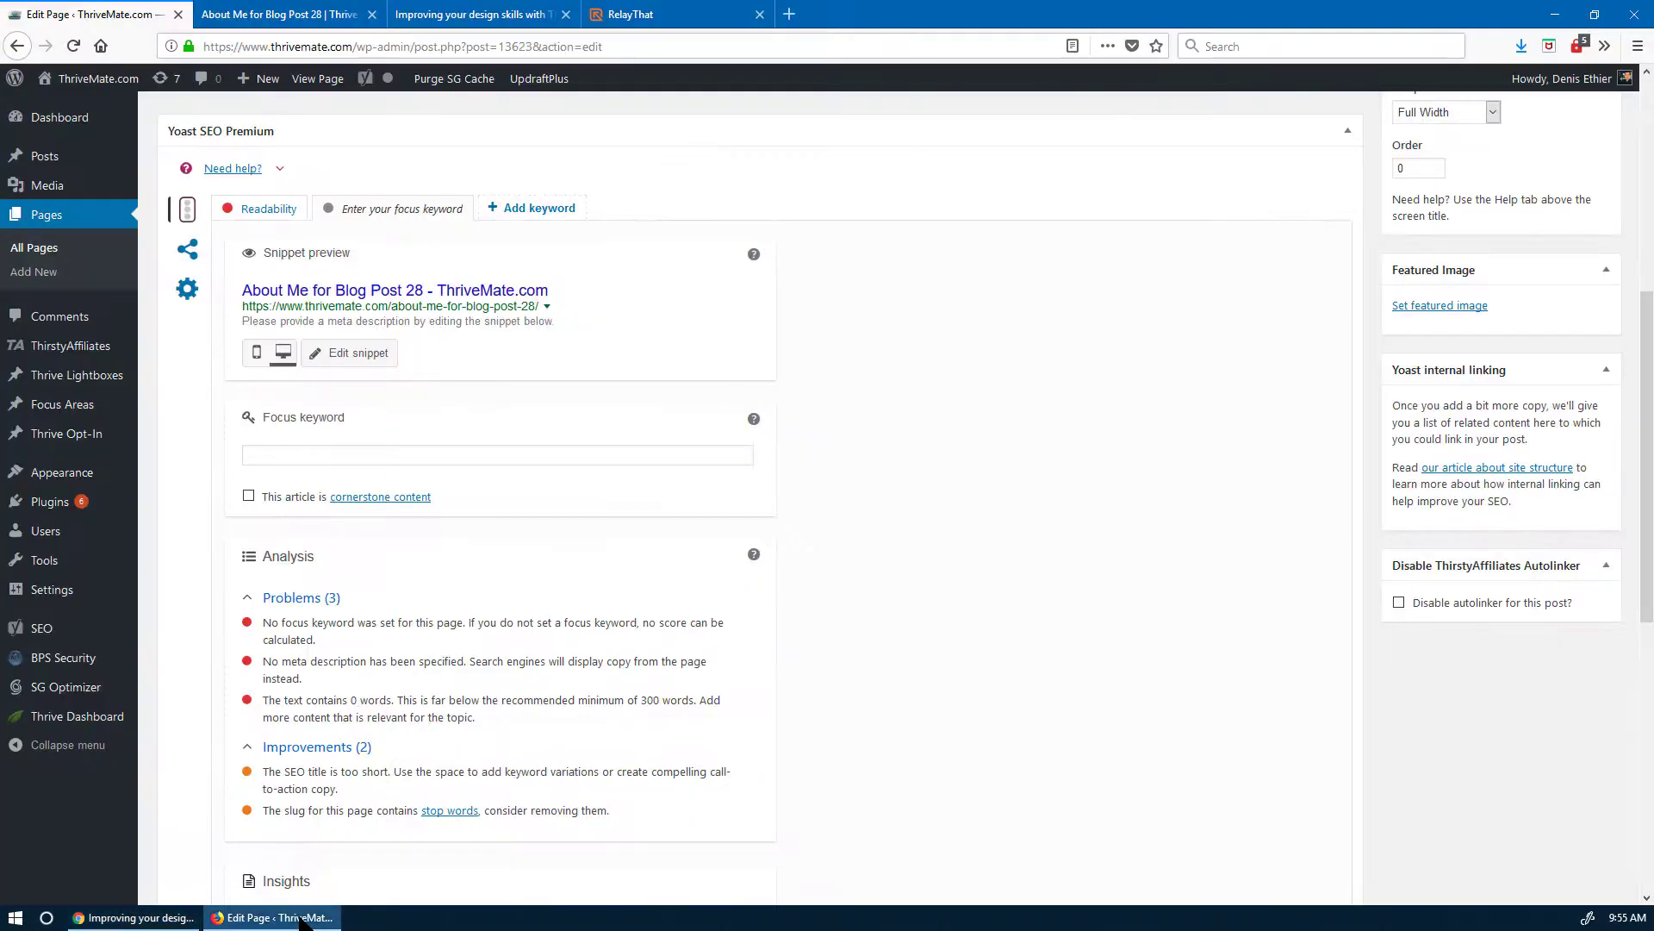
pyautogui.click(274, 21)
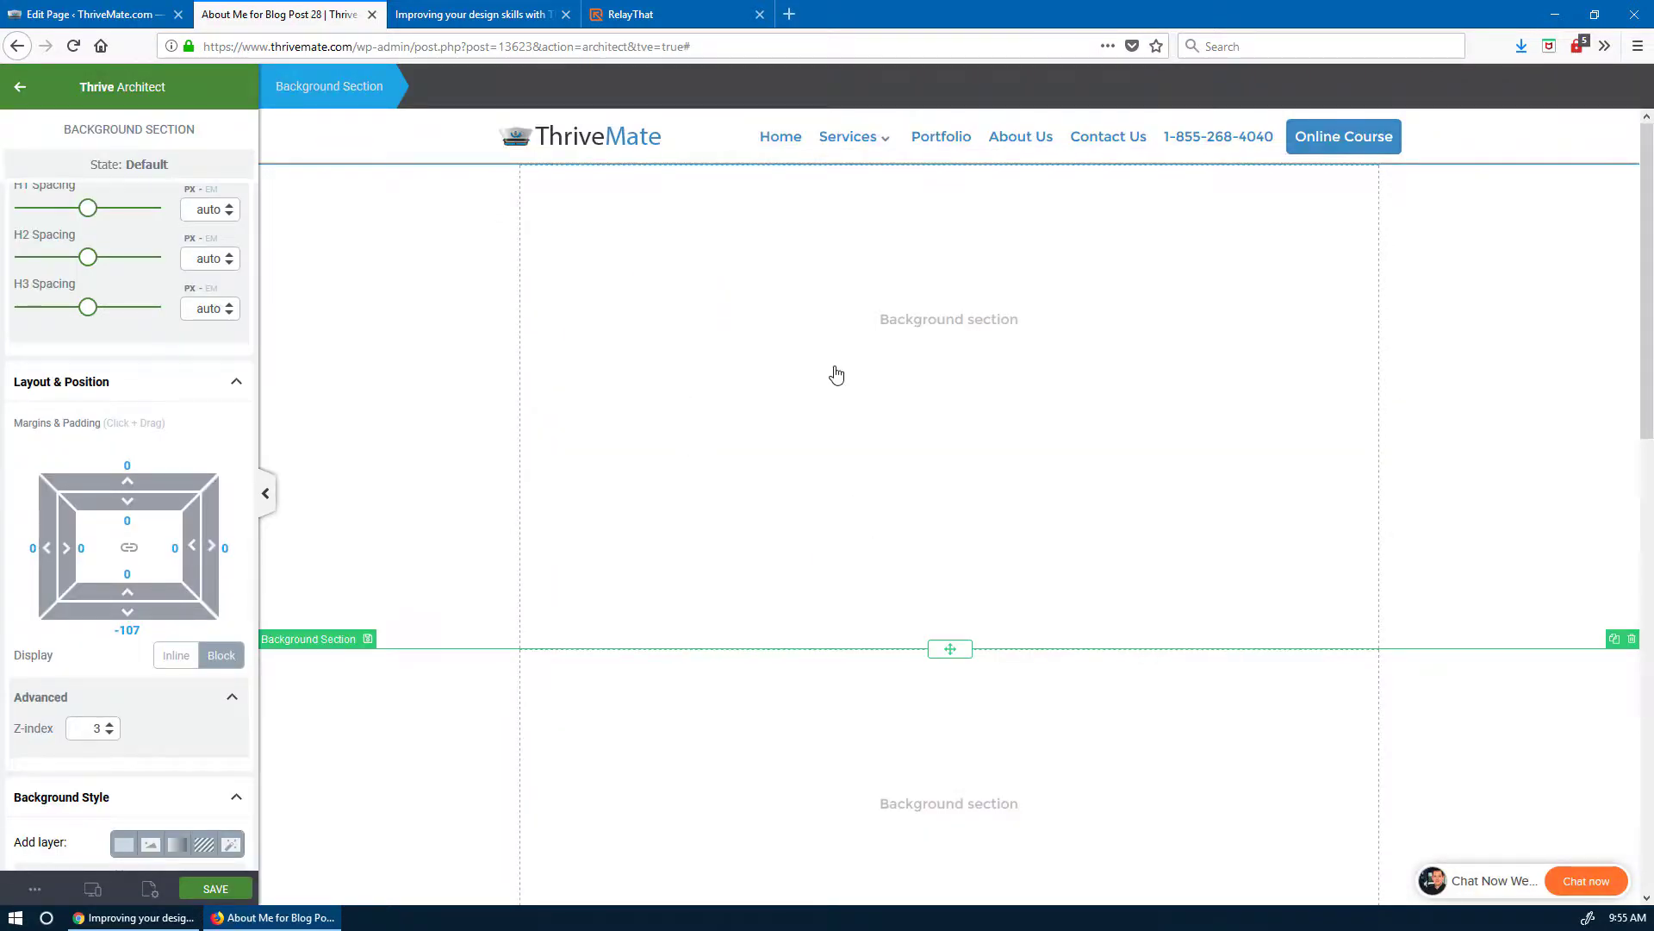
# - Add a paragraph element to the upper background section and fill it with the copied About Me text
pyautogui.scroll(10, 166, 380)
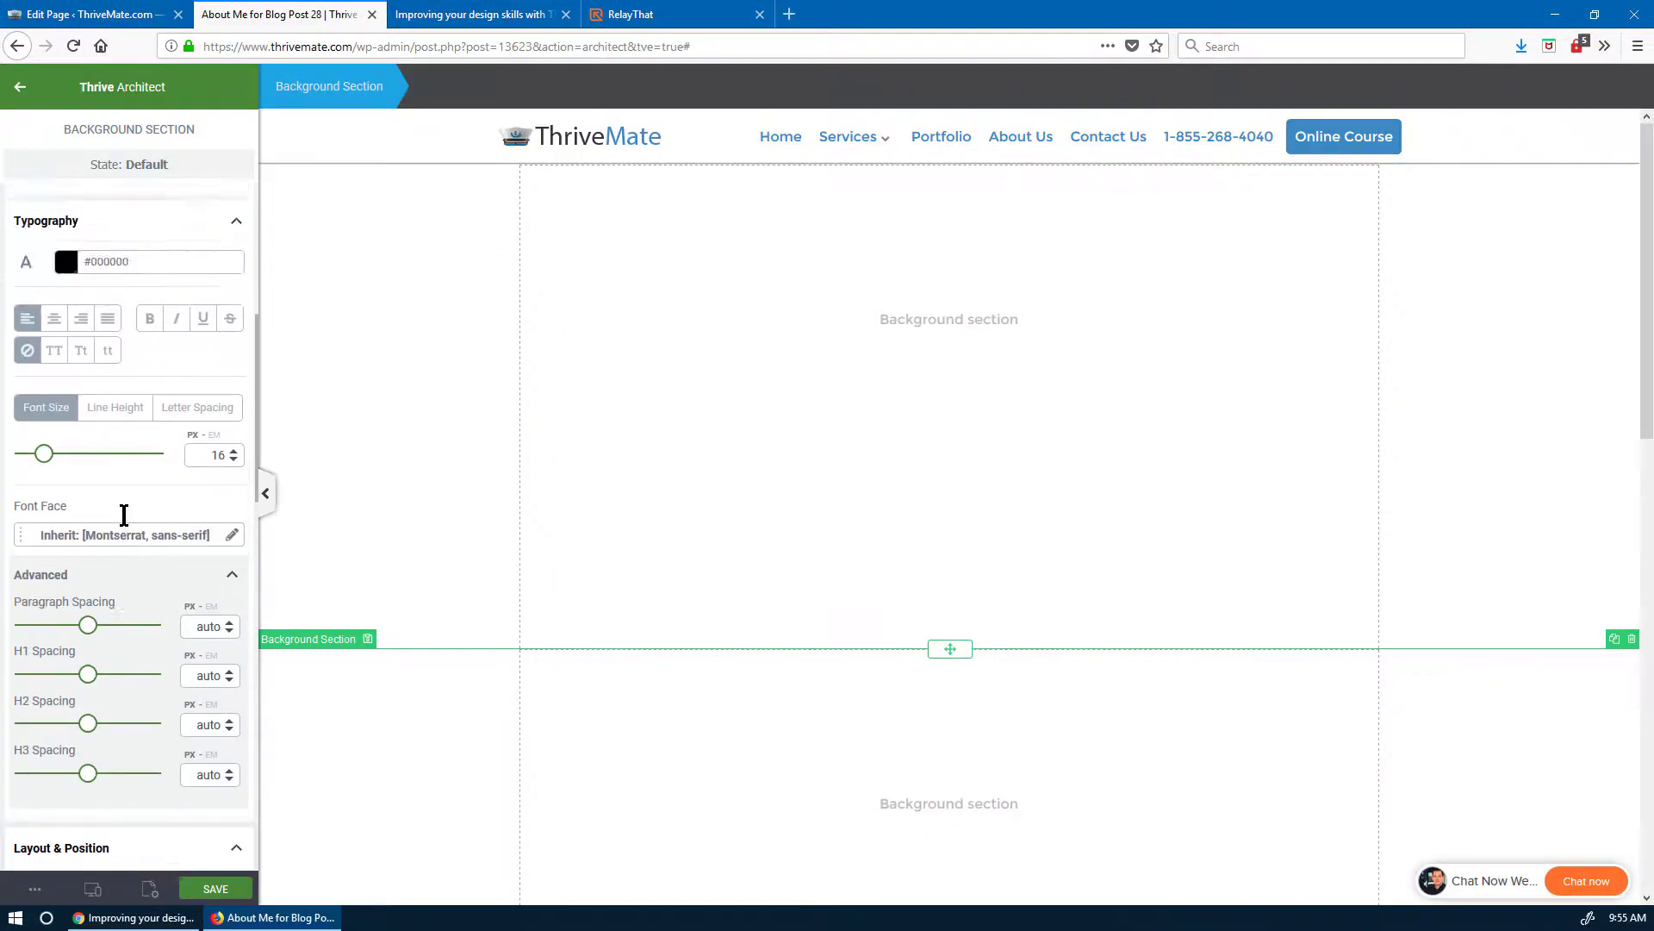
pyautogui.click(17, 89)
pyautogui.moveTo(78, 259); pyautogui.dragTo(1031, 410)
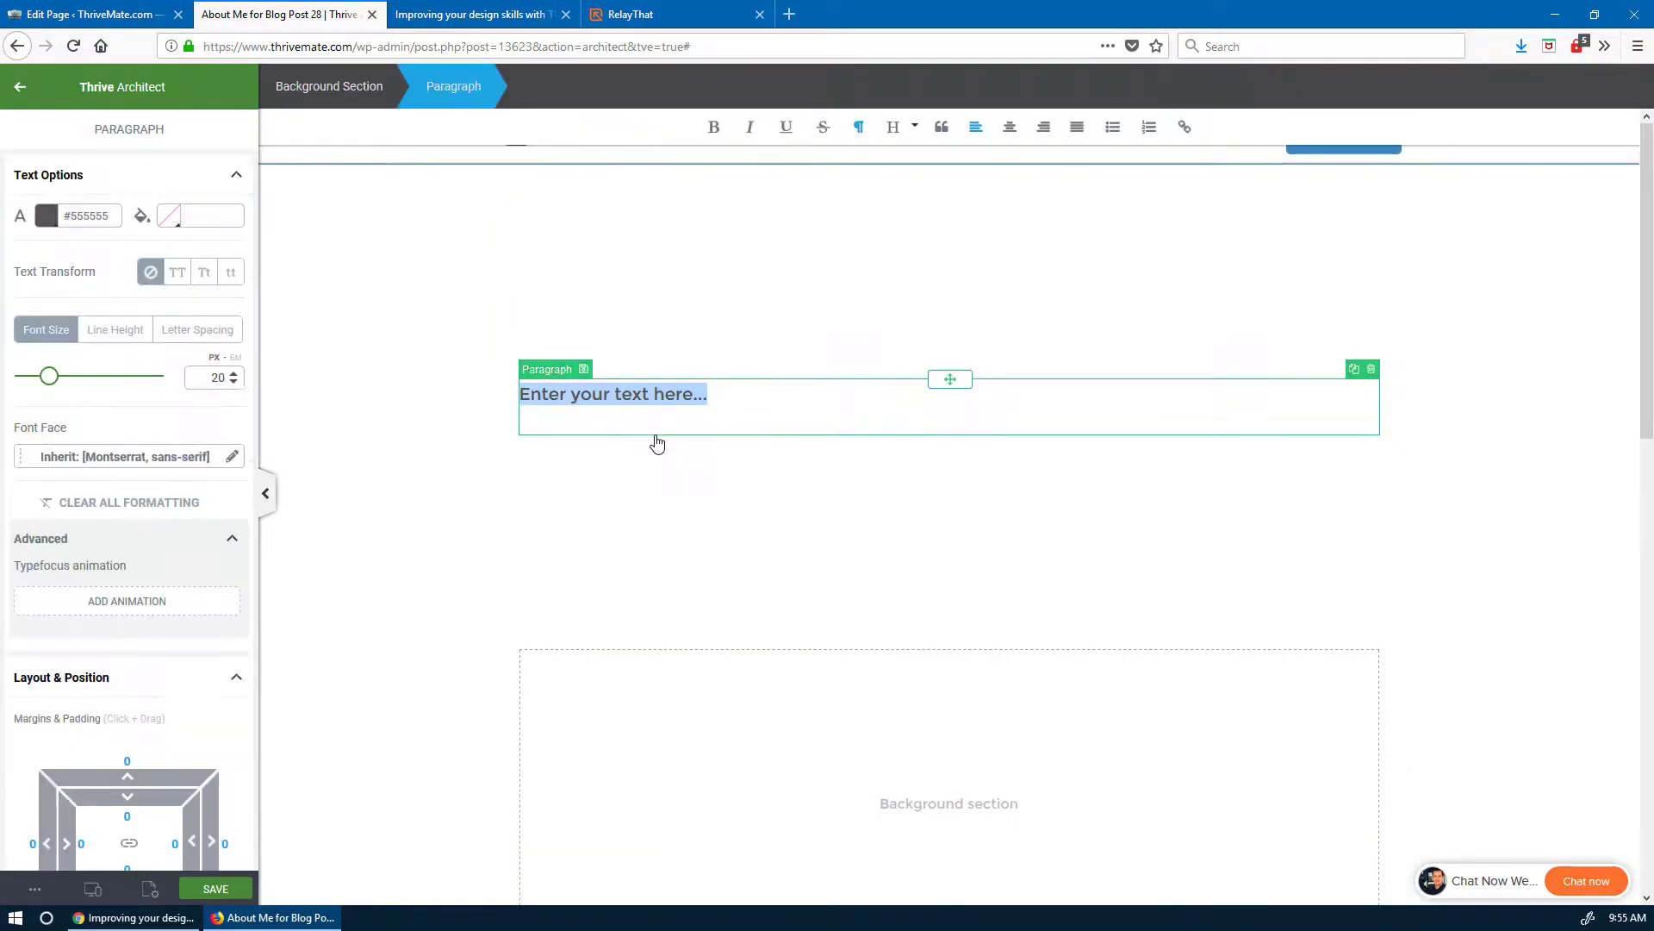
pyautogui.write("There is a lot to consider when you're writing and the exact place you make mistakes may seem fairly insignificant. In the end, the words are what matters, right? Well mostly. However the way paragraphs are used by you provides your work meaning and impact. In school, you may have learnt that every paragraph has to clarify one idea or point, which a paragraph should include several sentences.  That's a good general guideline for academic writing. What difference does that make? How does it feel to that you to have a look at both paragraph variant set of the four paragraph variant? I find my eyes getting somewhat lost in the packed paragraphs of the second edition, and its more difficult to see the key point.  Short Paragraphs for Dramatic Impact - In both fiction and in non-fiction, short paragraphs might be used for considerable effect.  Here's an example from a piece of non-fiction, but if that you didn't know the context, it could equally well be fiction:  Halfway through class, after educating numerous holds and releases, we discovered the weakness in our partner.Finally, our instructor, a blackbelt who competed in the Olympic games, invites me to ground fight. I was no longer reluctant, I cannot hurt him.I wriggle out of holds, attack, writhe, wrestle. I sweat. Grunt. I'm not pretty. And I do not care. A couple of the paragraphs here are just 15 words long. They are punchy and strong, plus they give us a feeling of that the fast moving.")
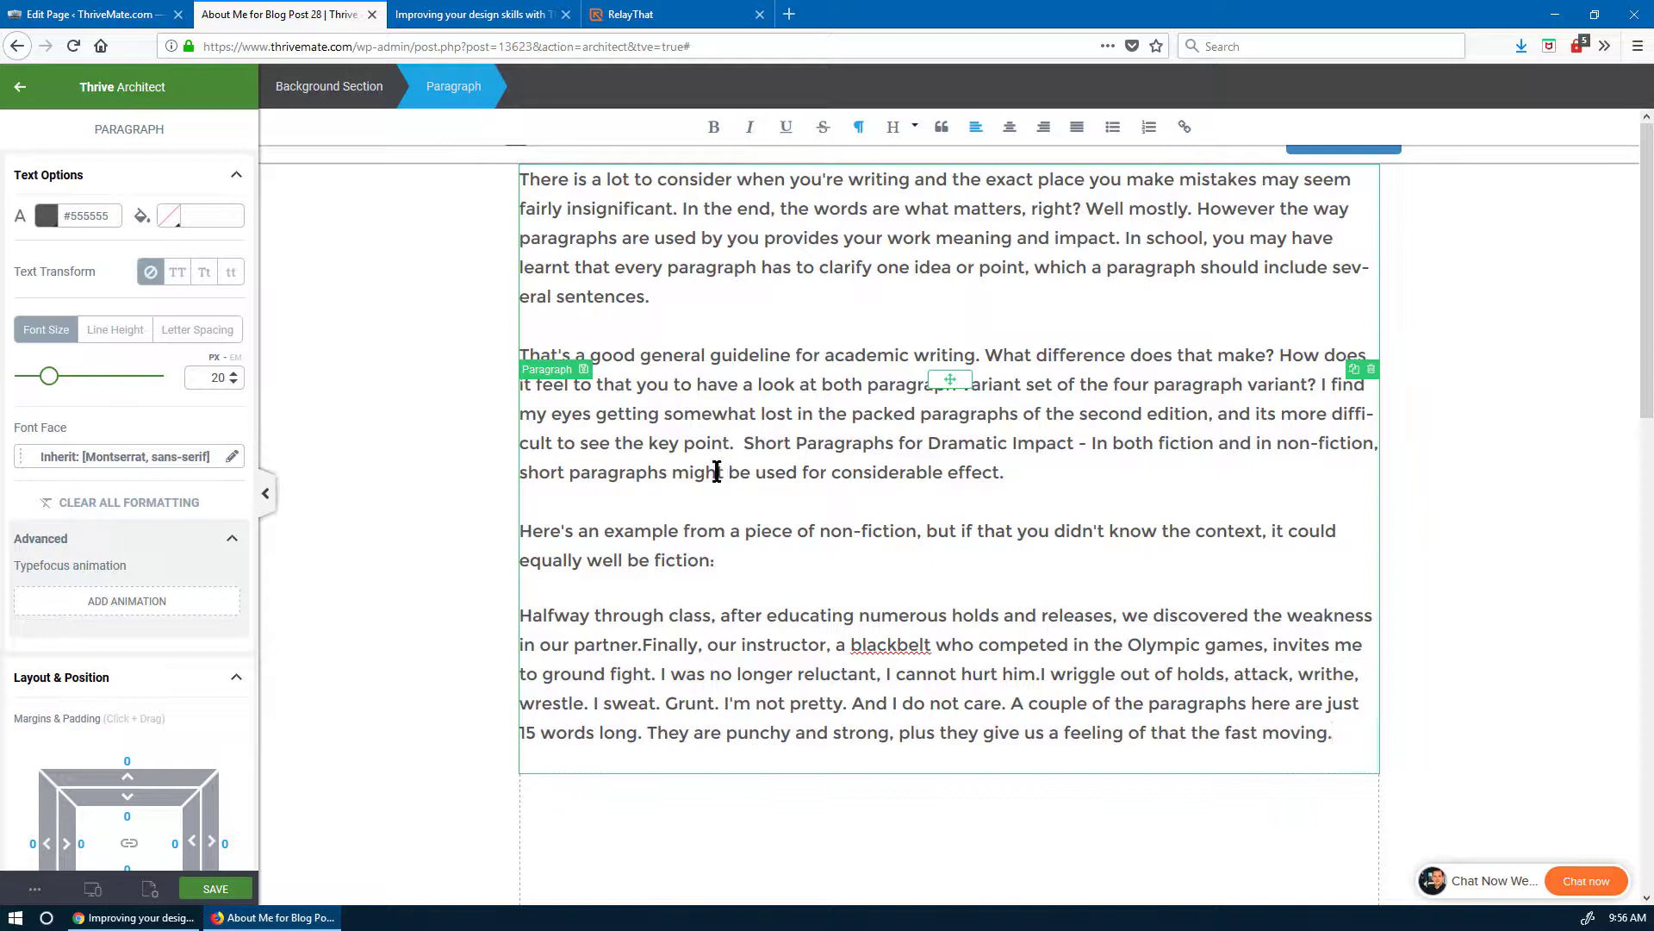
# - Increase the upper background section's minimum height to leave room above and below the text
pyautogui.click(496, 418)
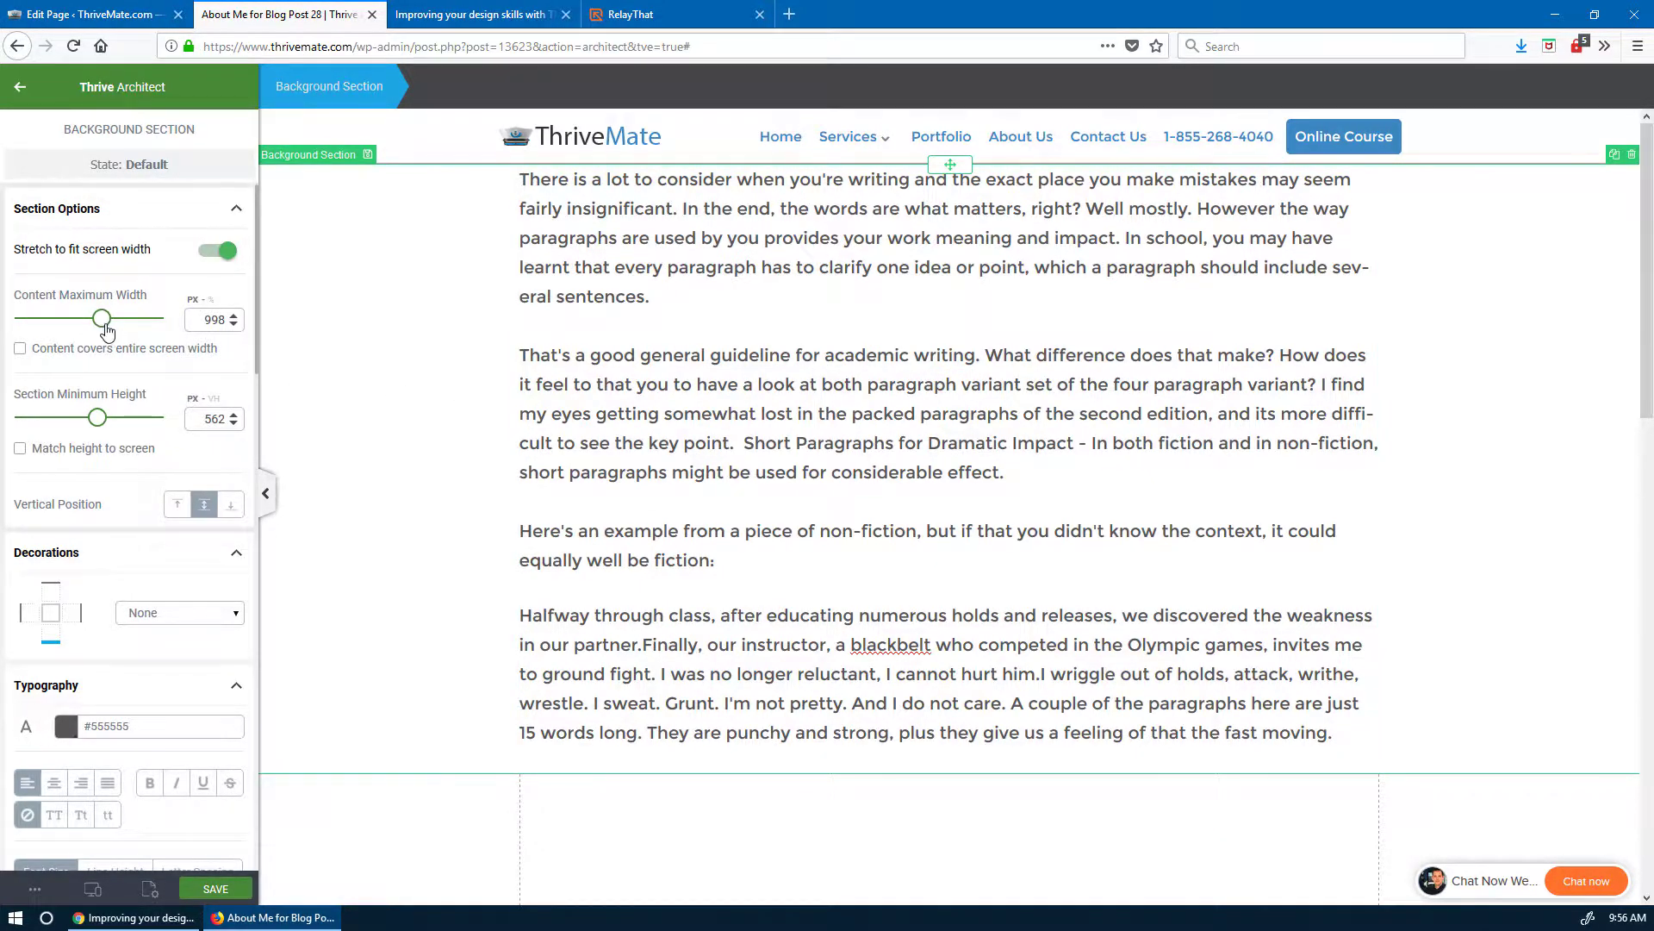
pyautogui.moveTo(98, 418); pyautogui.dragTo(131, 426)
pyautogui.scroll(-3, 938, 539)
# - Examine the spacing around the paragraph text and the empty background section below it
pyautogui.click(1351, 478)
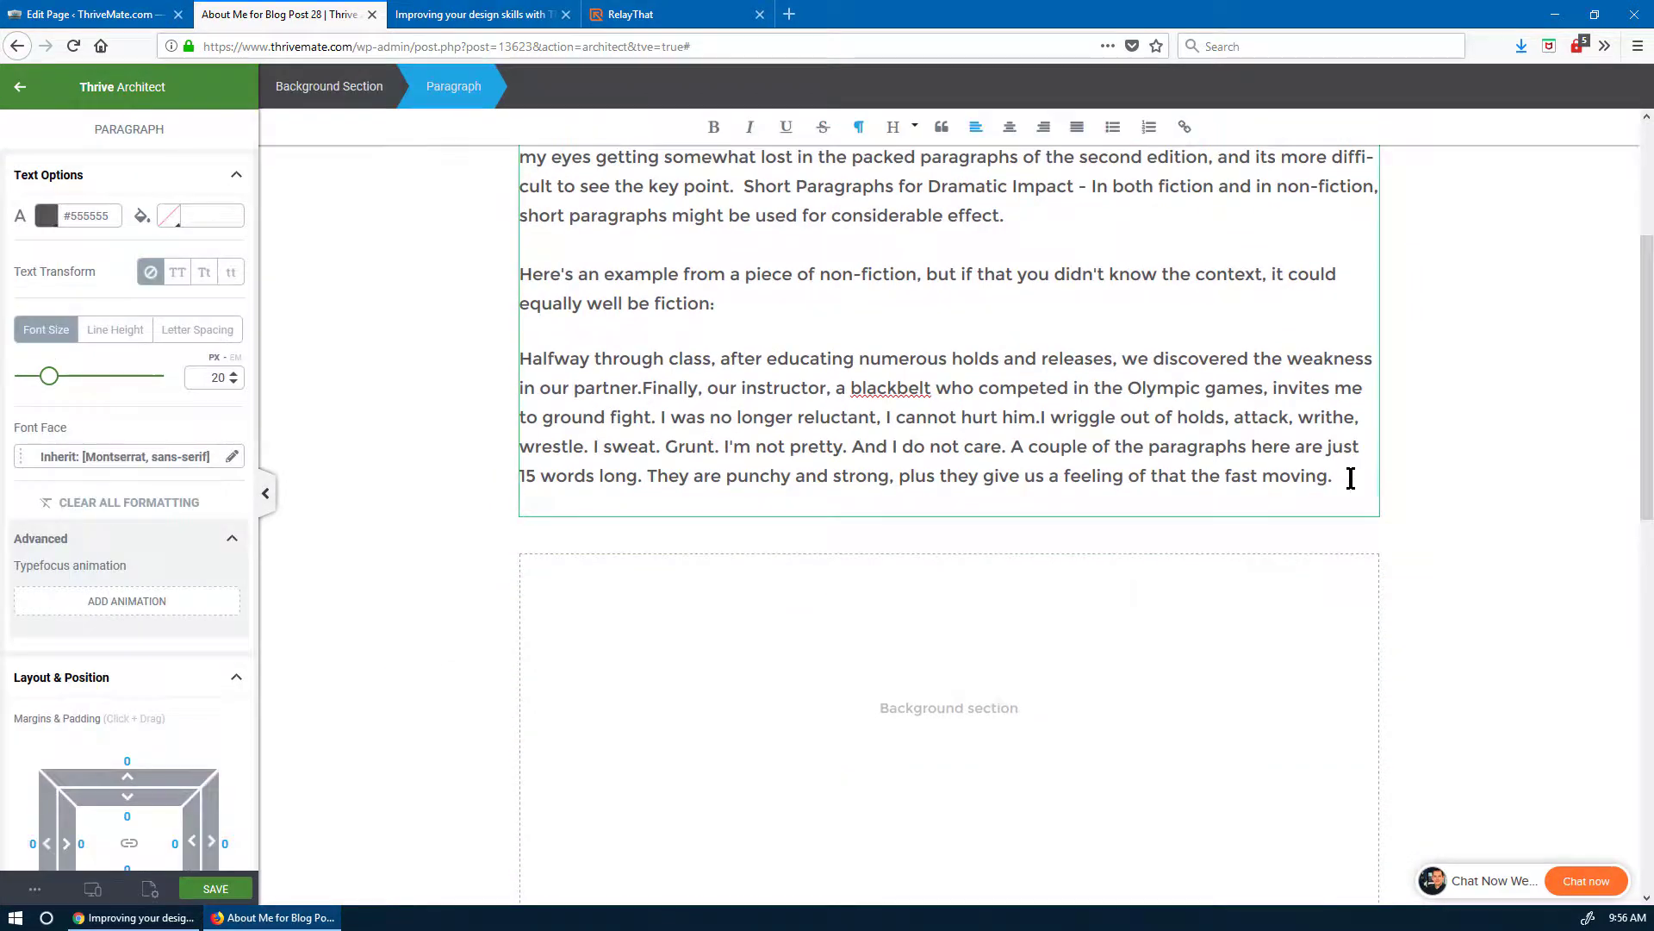
pyautogui.scroll(2, 1077, 470)
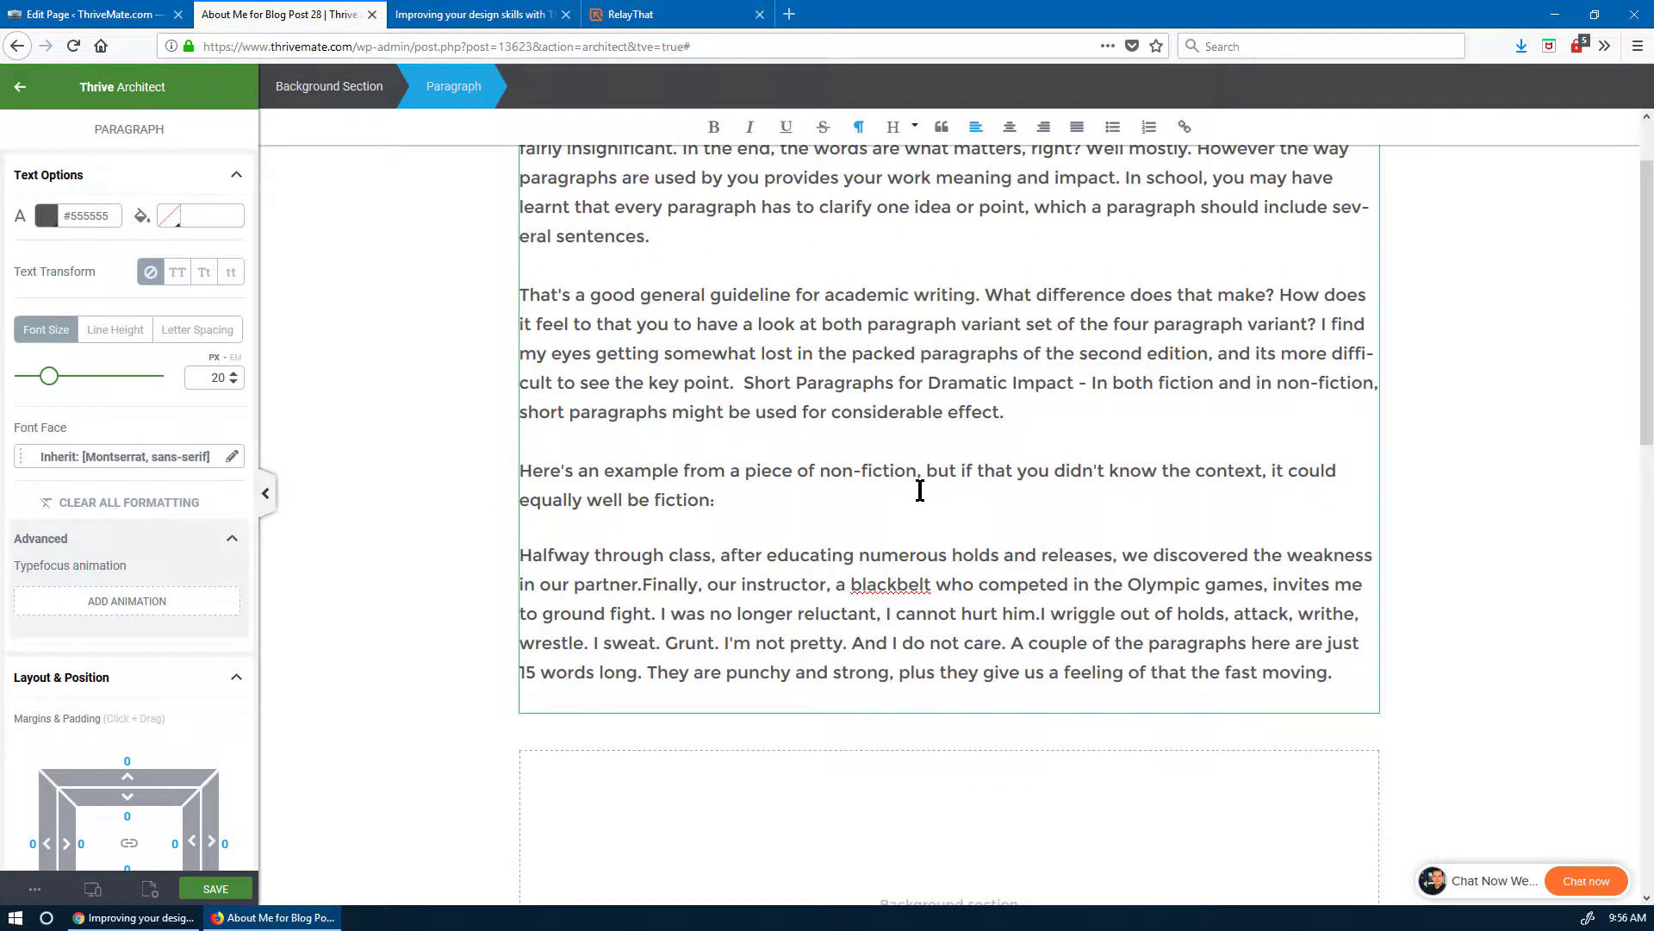
pyautogui.scroll(1, 920, 490)
pyautogui.scroll(-5, 947, 706)
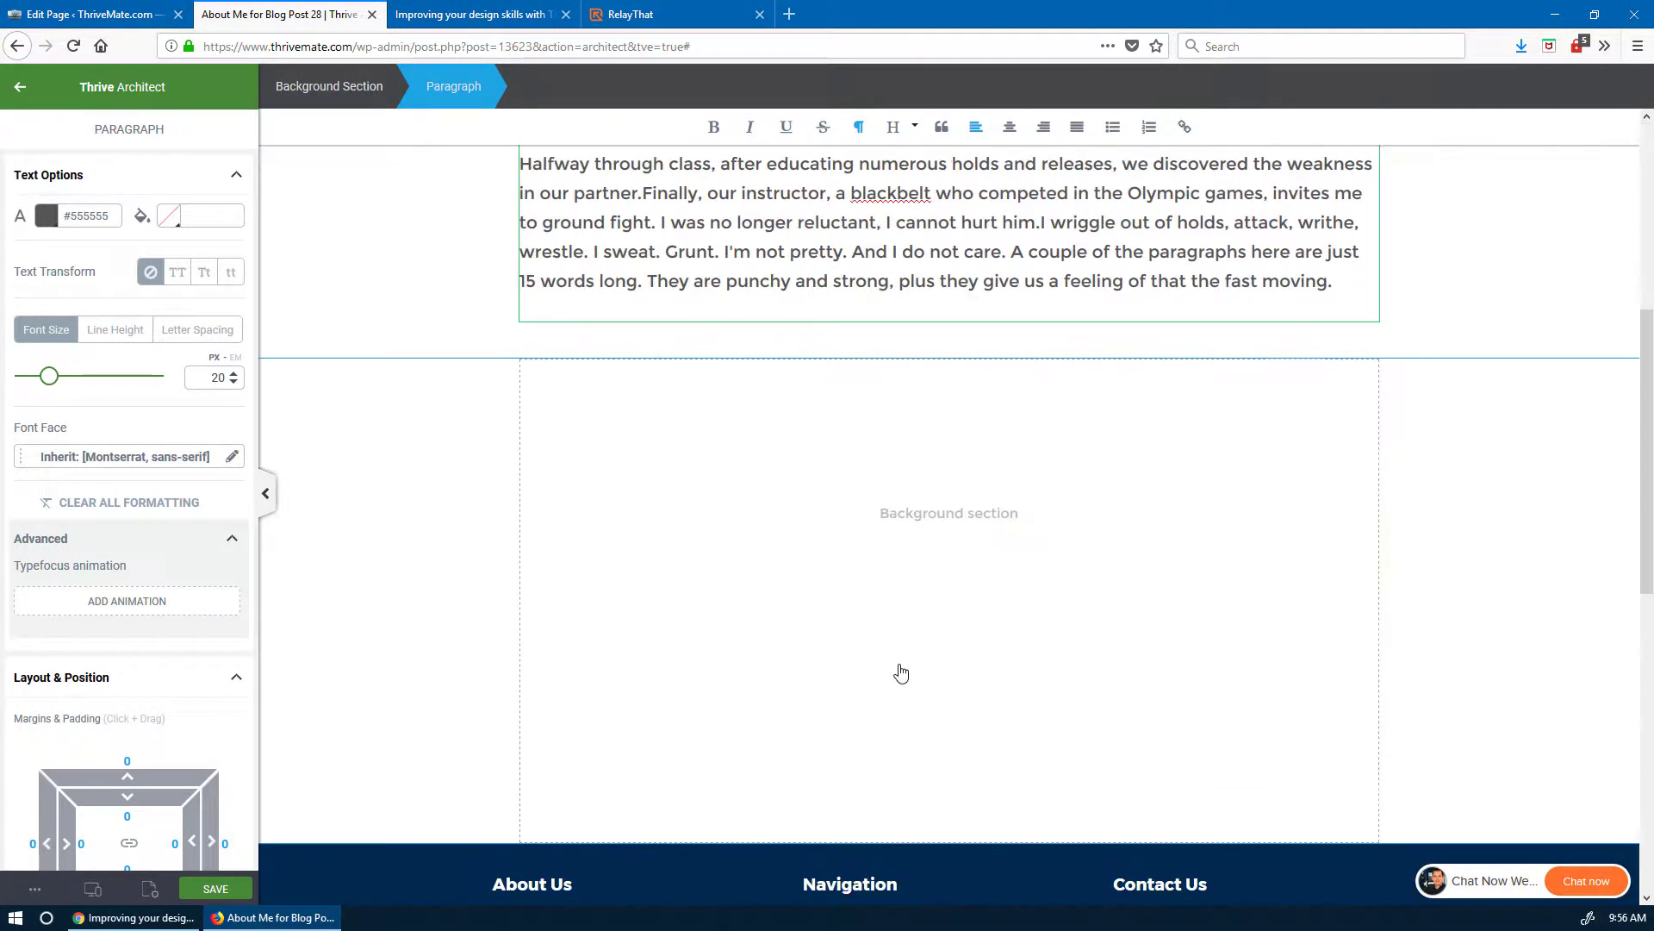
pyautogui.scroll(3, 887, 635)
pyautogui.scroll(2, 887, 443)
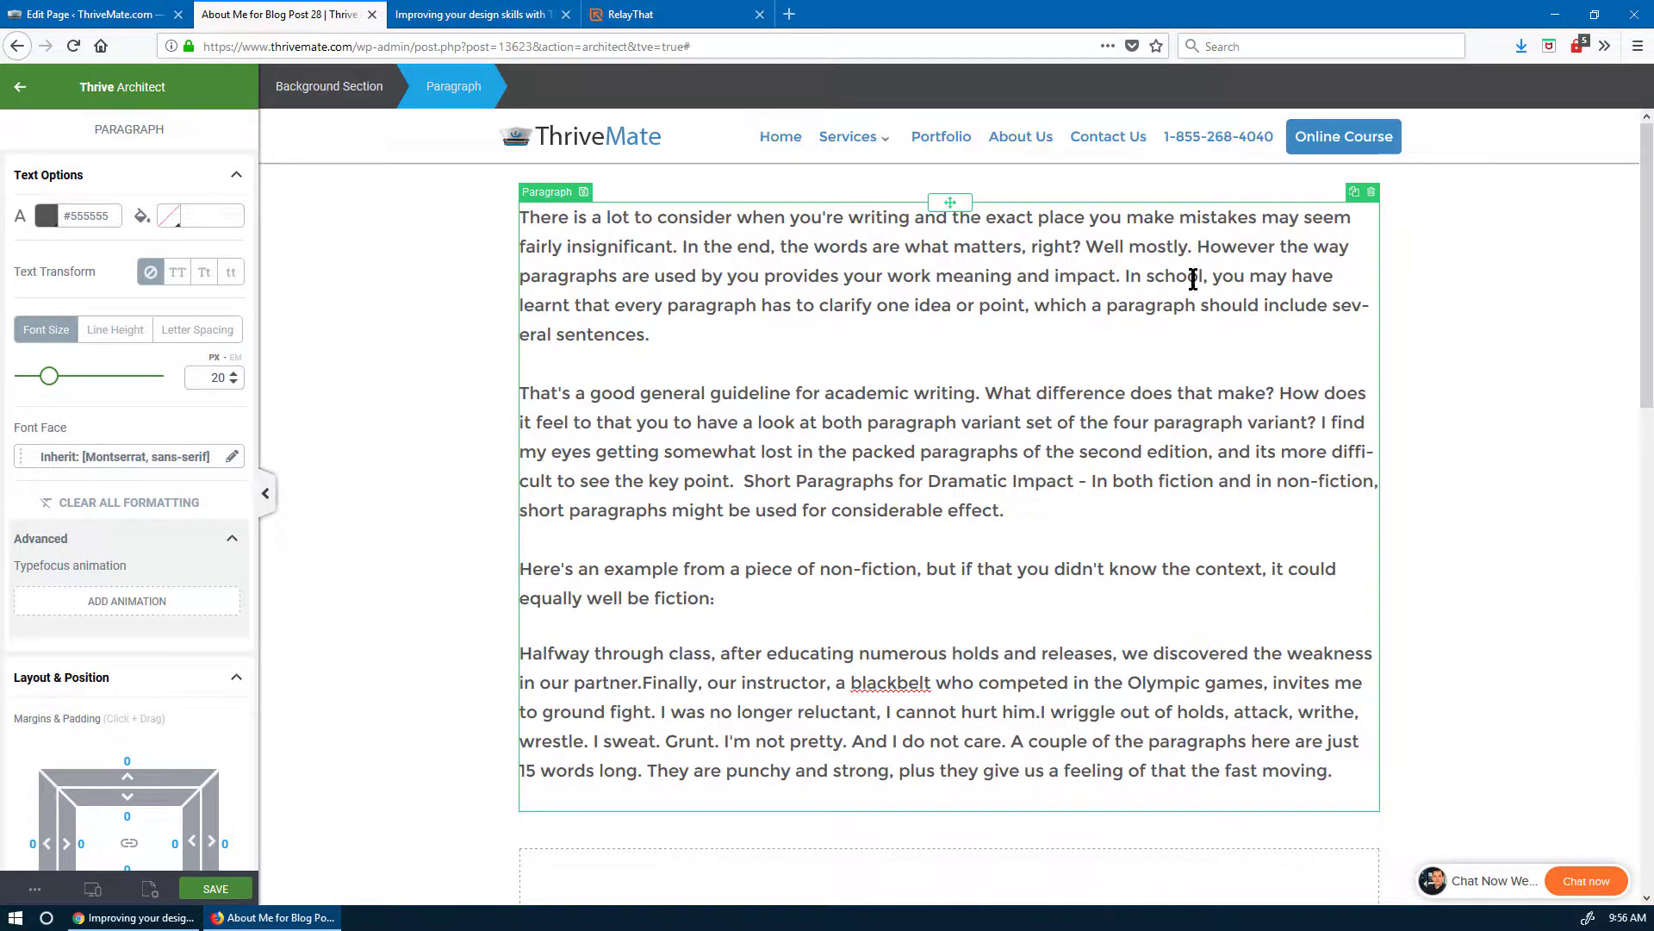
pyautogui.scroll(-3, 1370, 211)
pyautogui.scroll(3, 1387, 222)
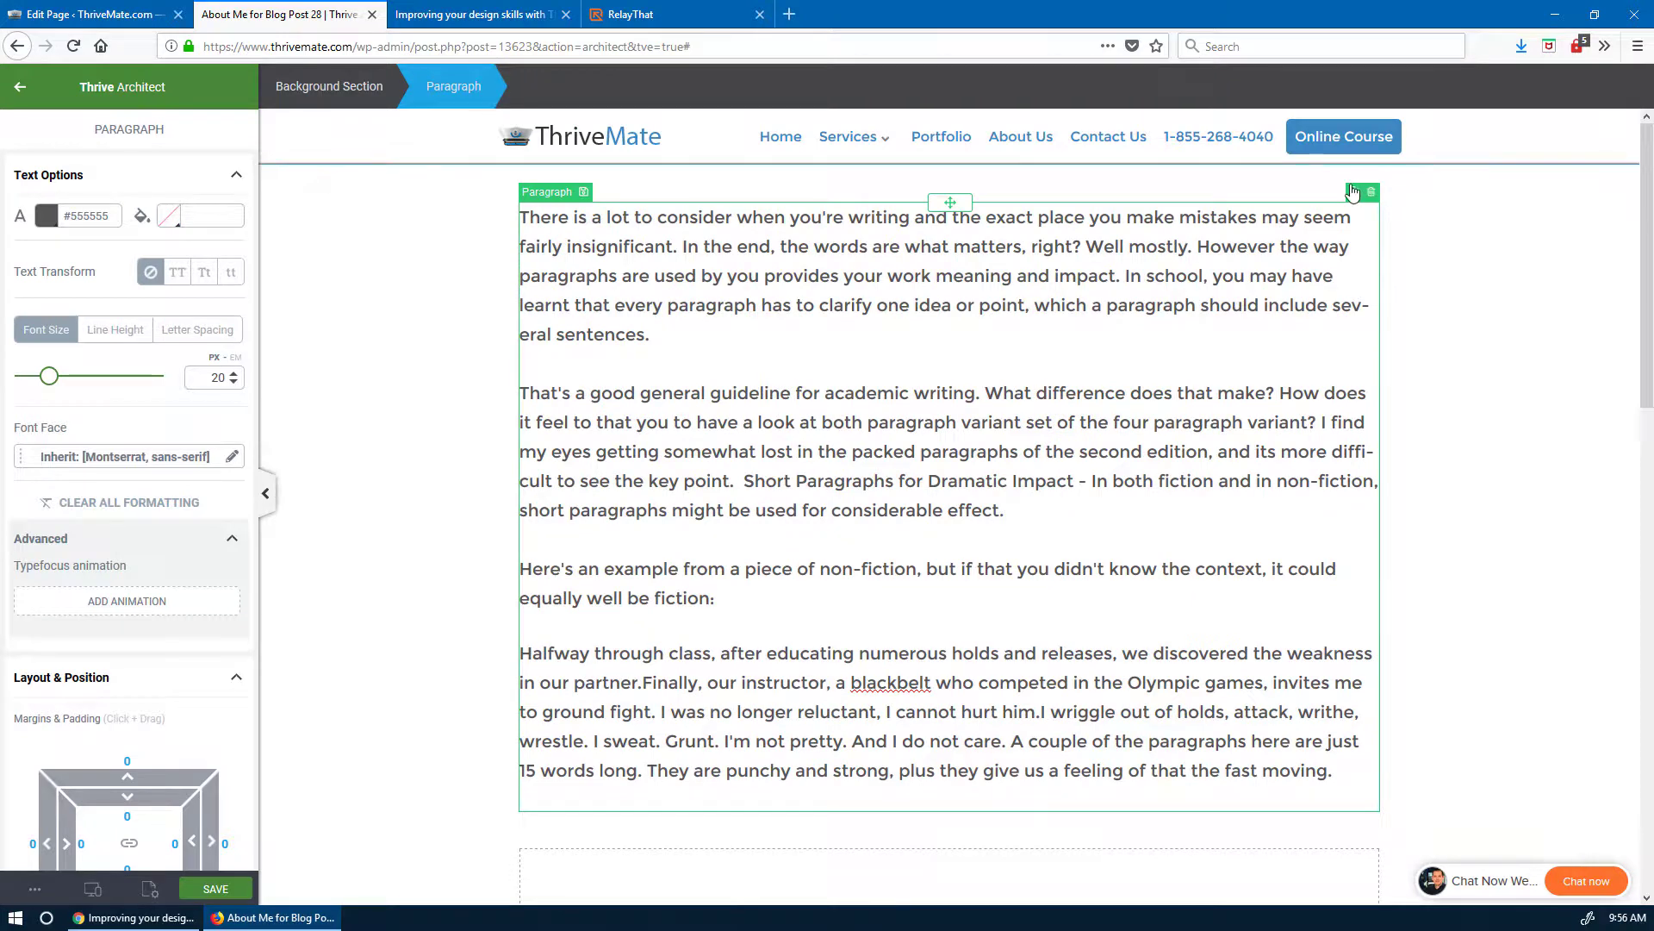
# - Try to duplicate the About Me text paragraph in the upper background section
pyautogui.click(1352, 189)
pyautogui.scroll(-3, 1180, 376)
pyautogui.scroll(3, 1180, 376)
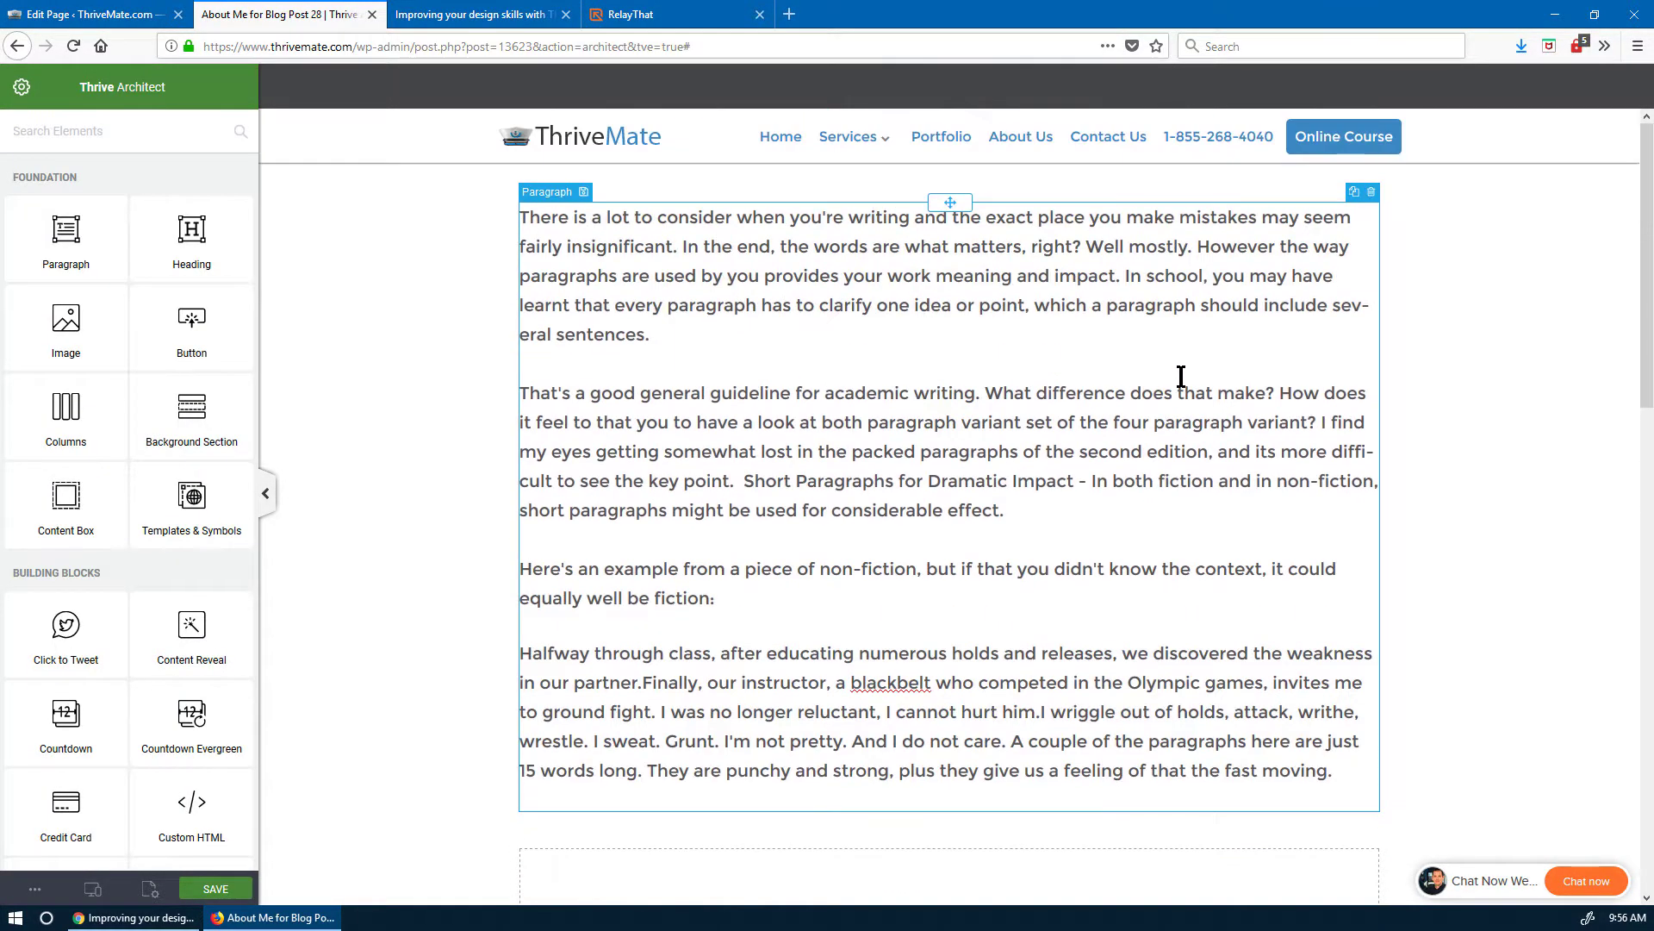
# - Duplicate the About Me text paragraph within the upper background section
pyautogui.click(1365, 213)
pyautogui.click(1353, 205)
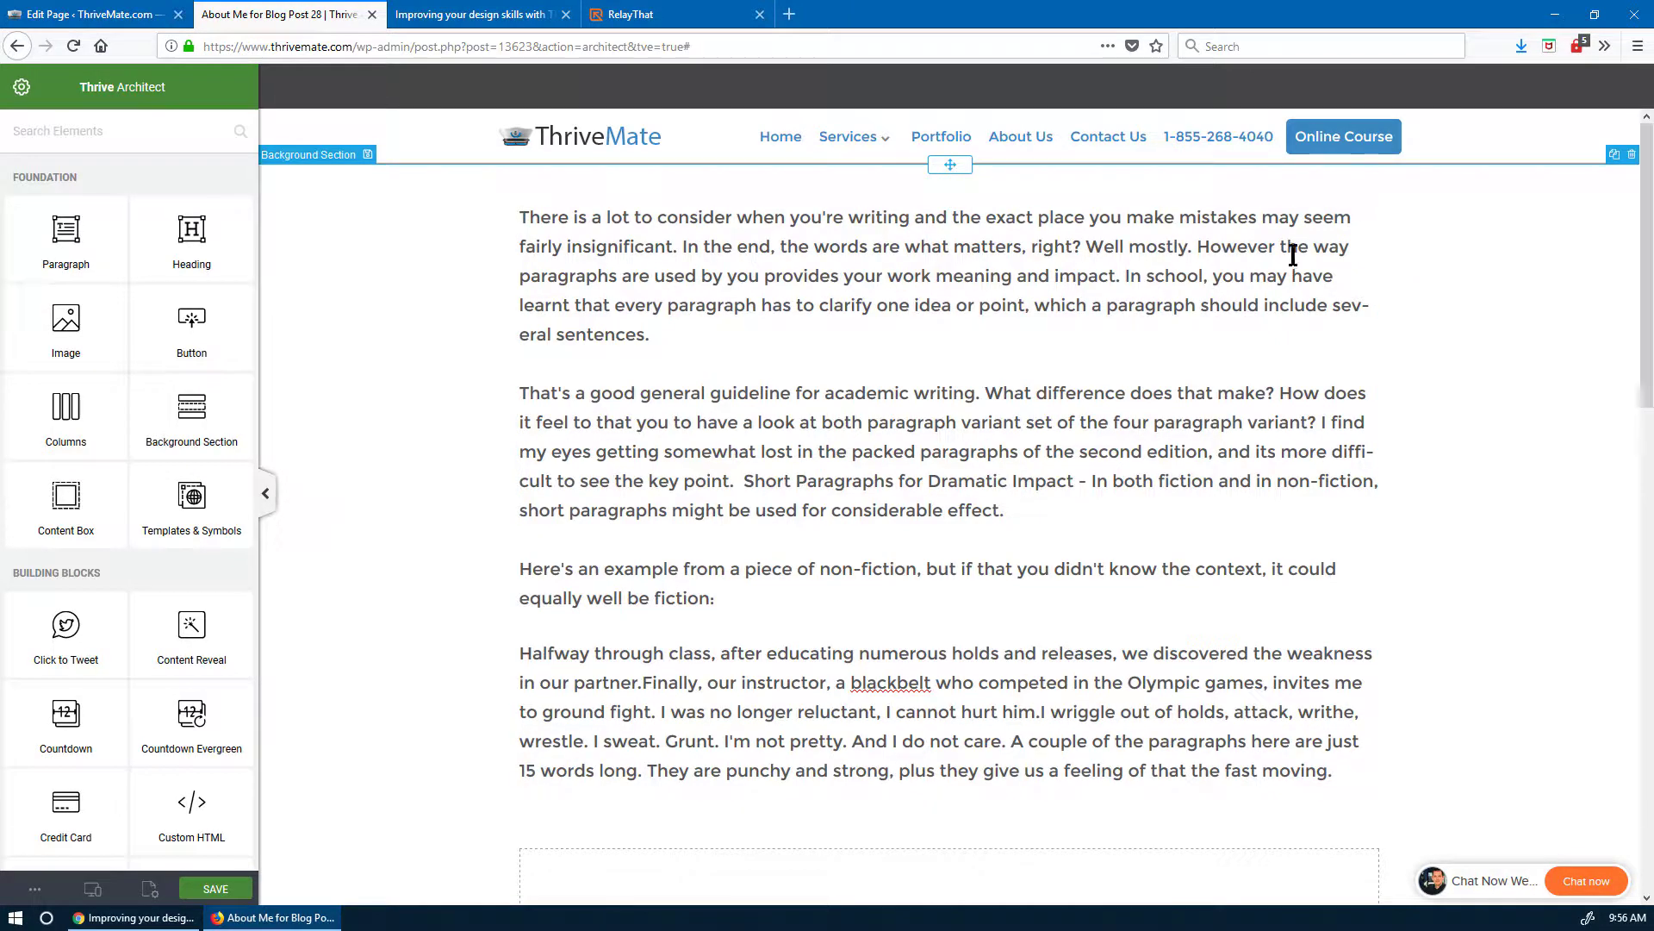
pyautogui.scroll(-3, 1155, 395)
pyautogui.scroll(2, 1156, 369)
pyautogui.click(1157, 375)
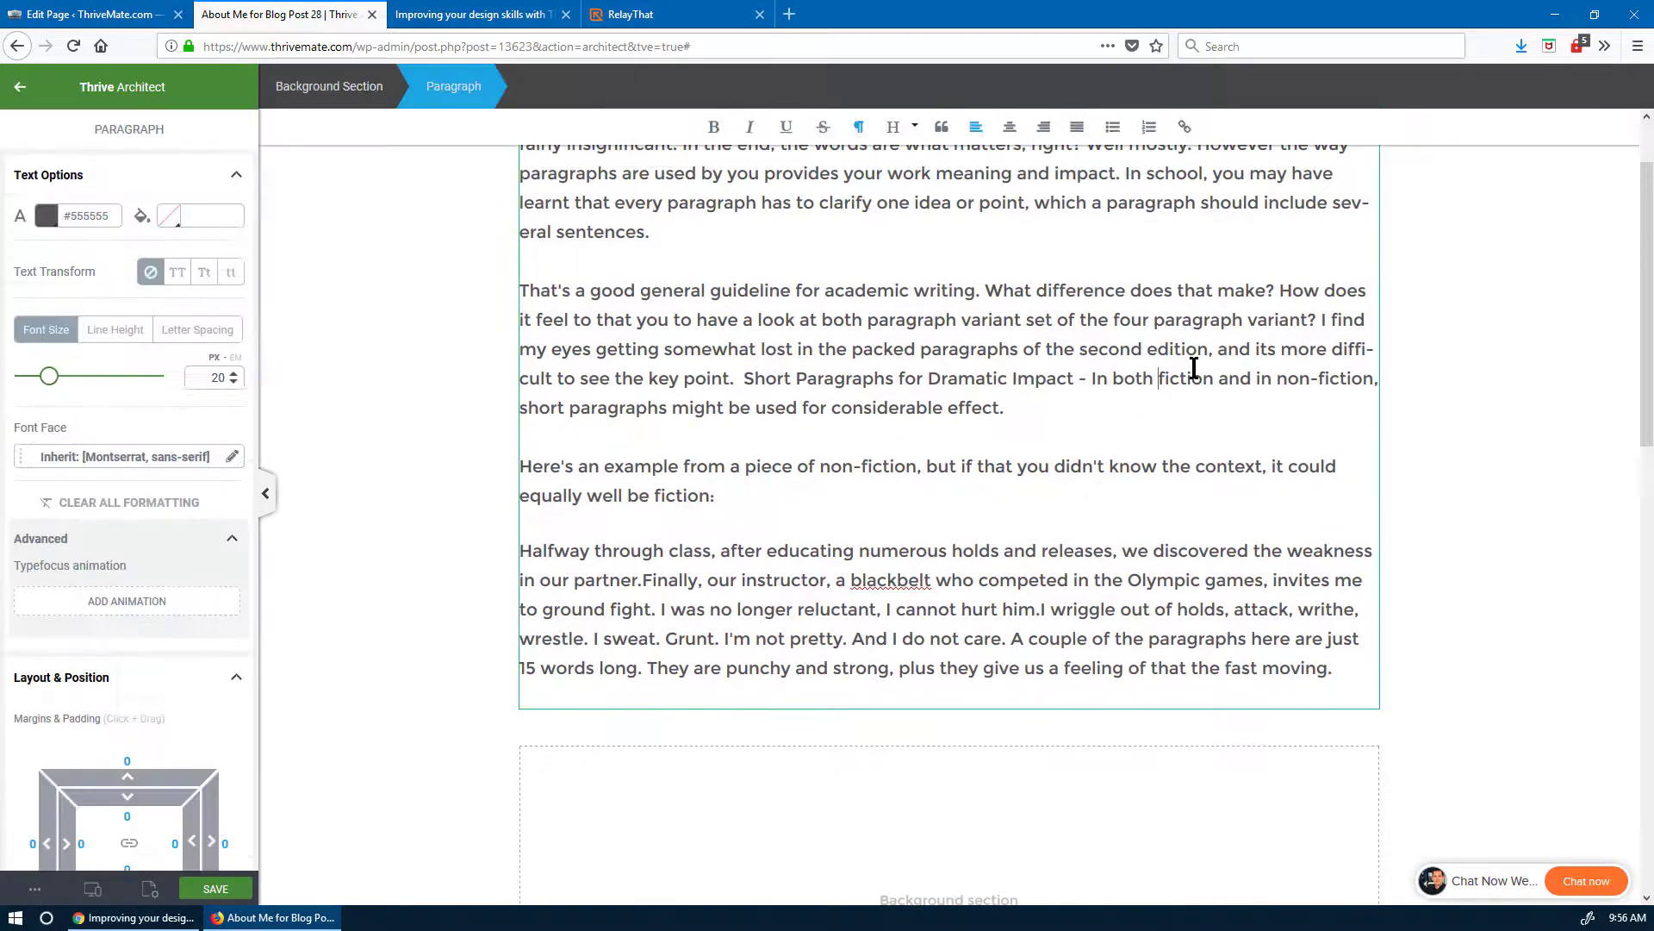
pyautogui.scroll(2, 1193, 368)
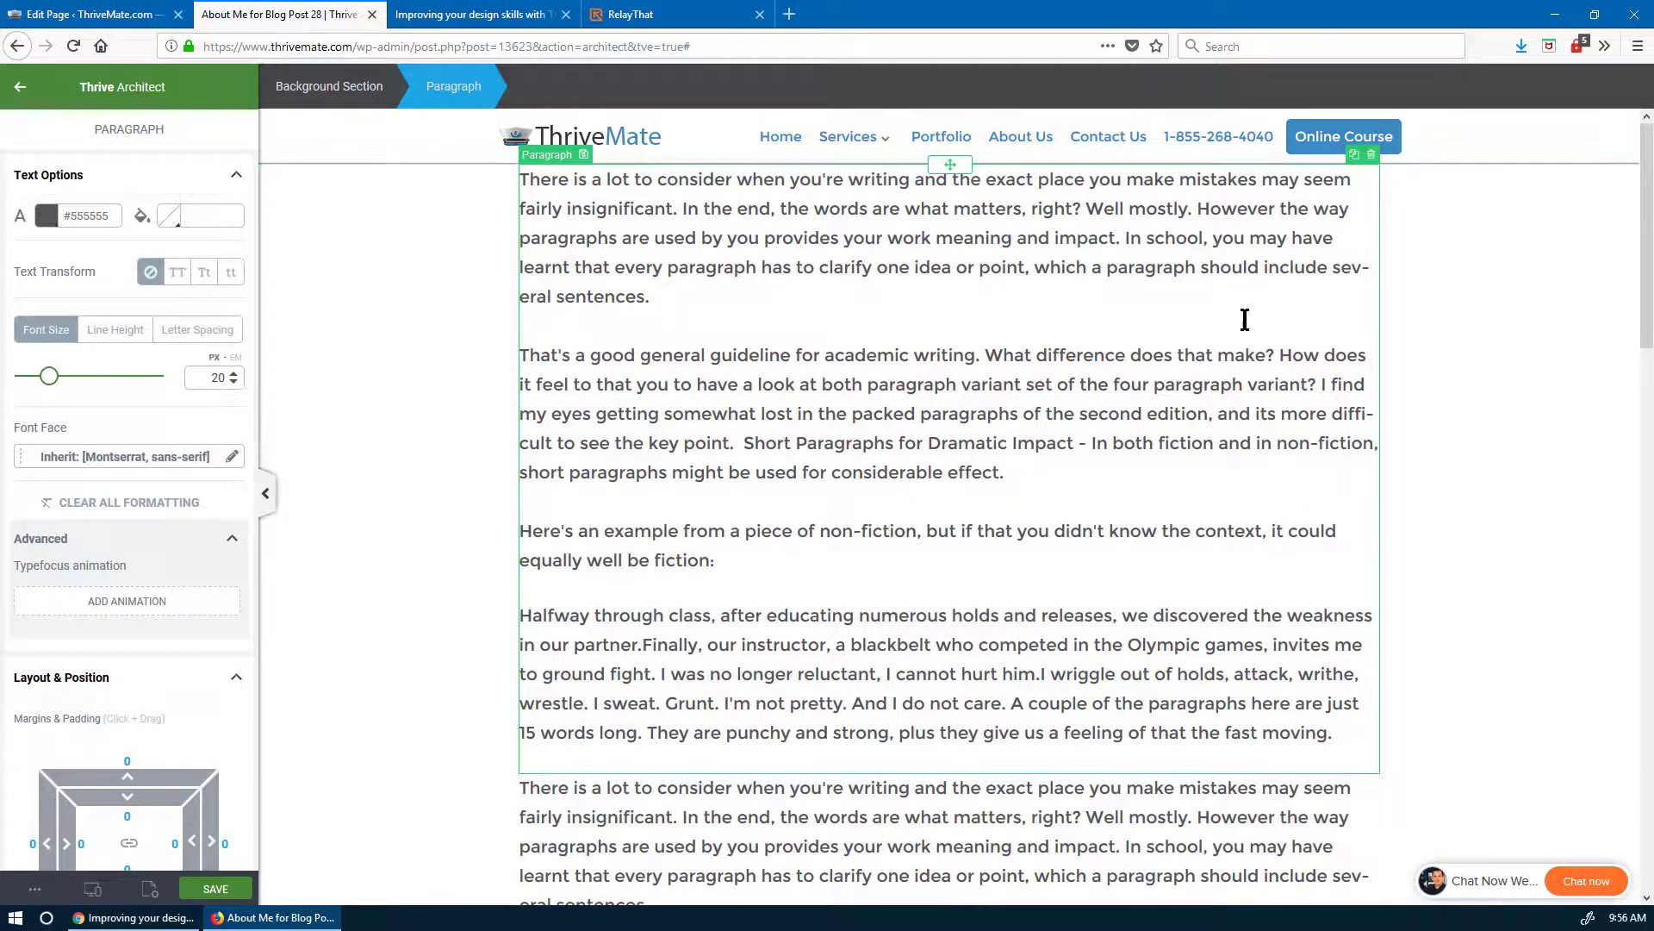
pyautogui.scroll(-6, 1284, 319)
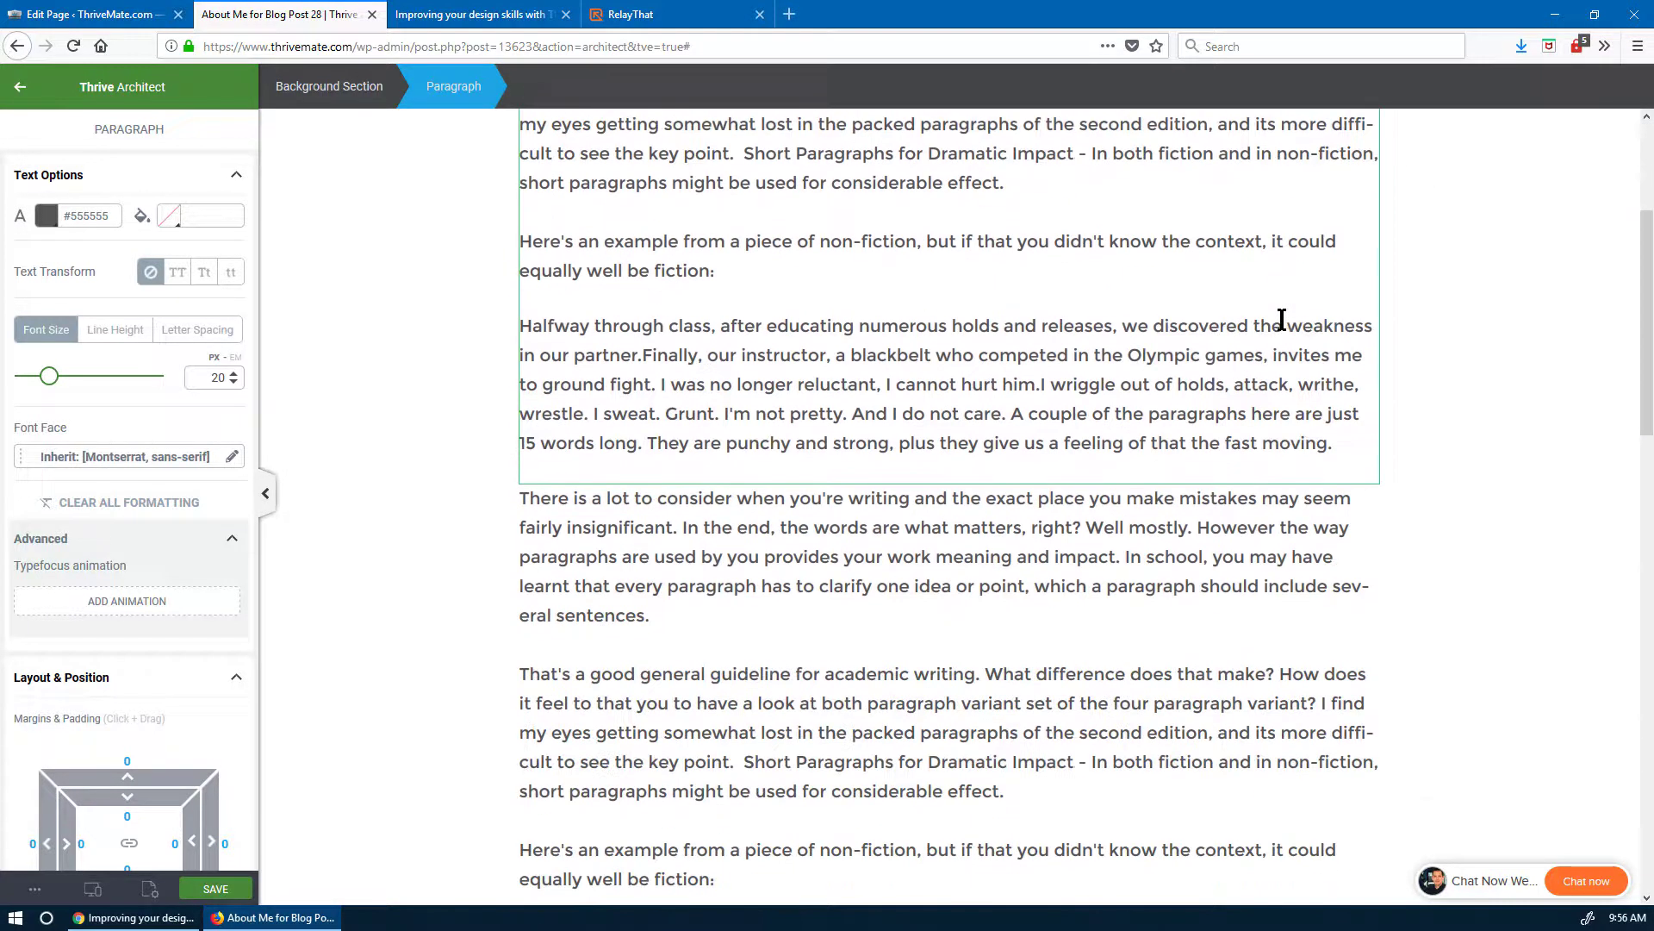
# - Move the duplicated paragraph out of the upper section into the empty background section below it
pyautogui.click(906, 405)
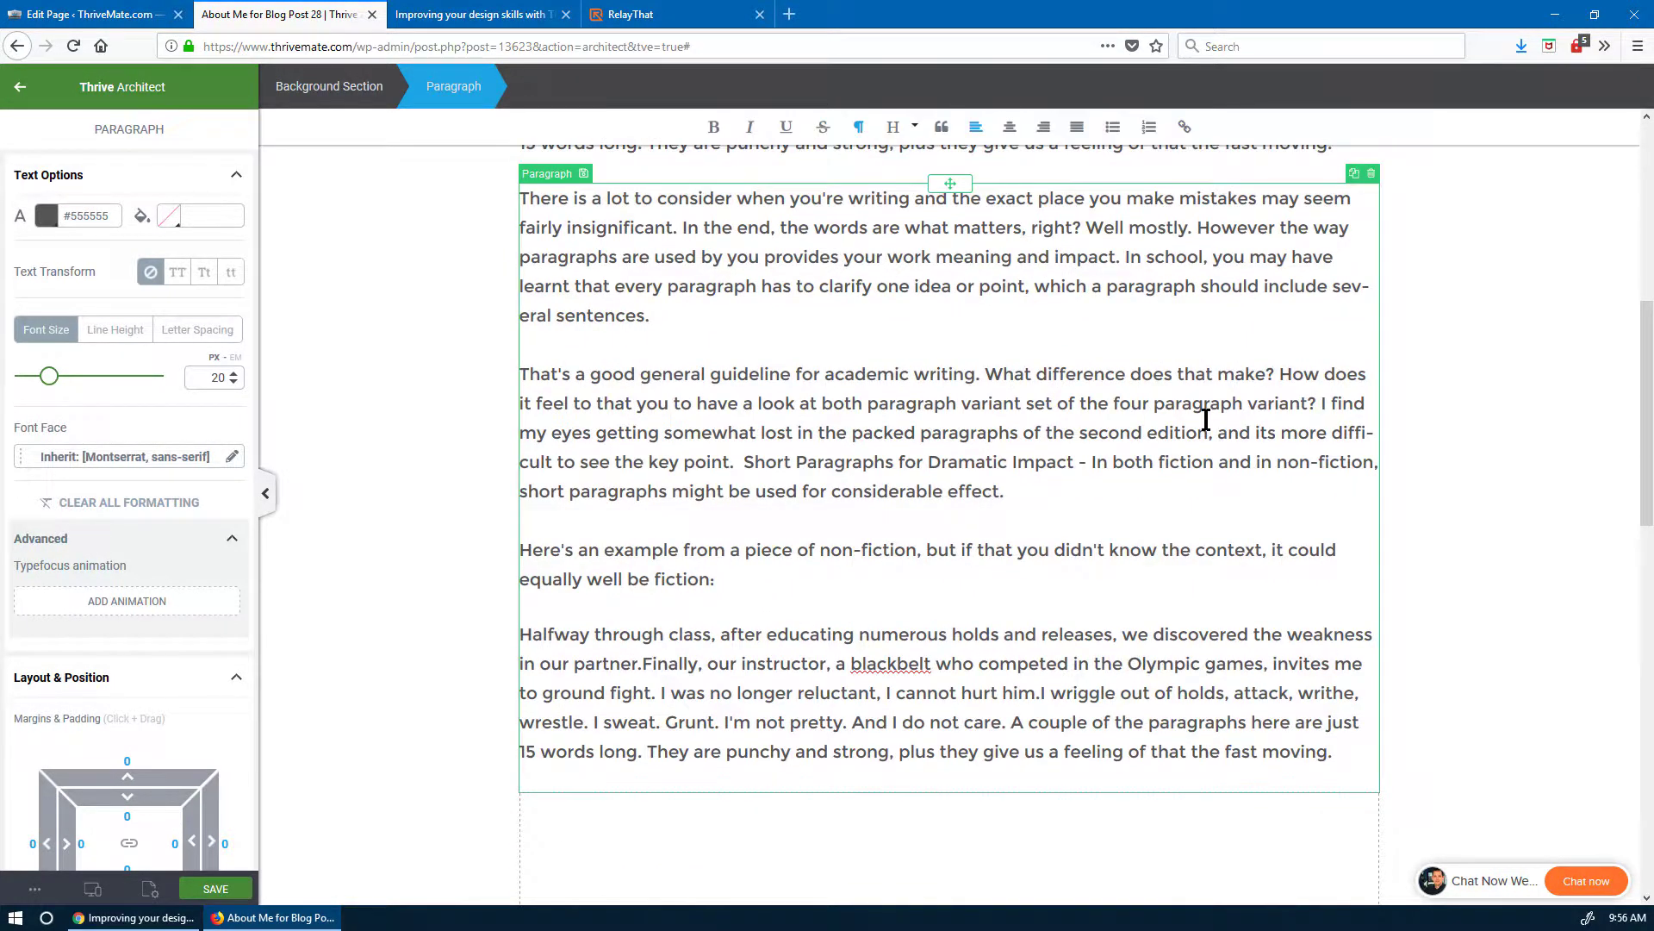
pyautogui.scroll(-4, 1203, 421)
pyautogui.scroll(4, 1218, 436)
pyautogui.scroll(3, 1222, 397)
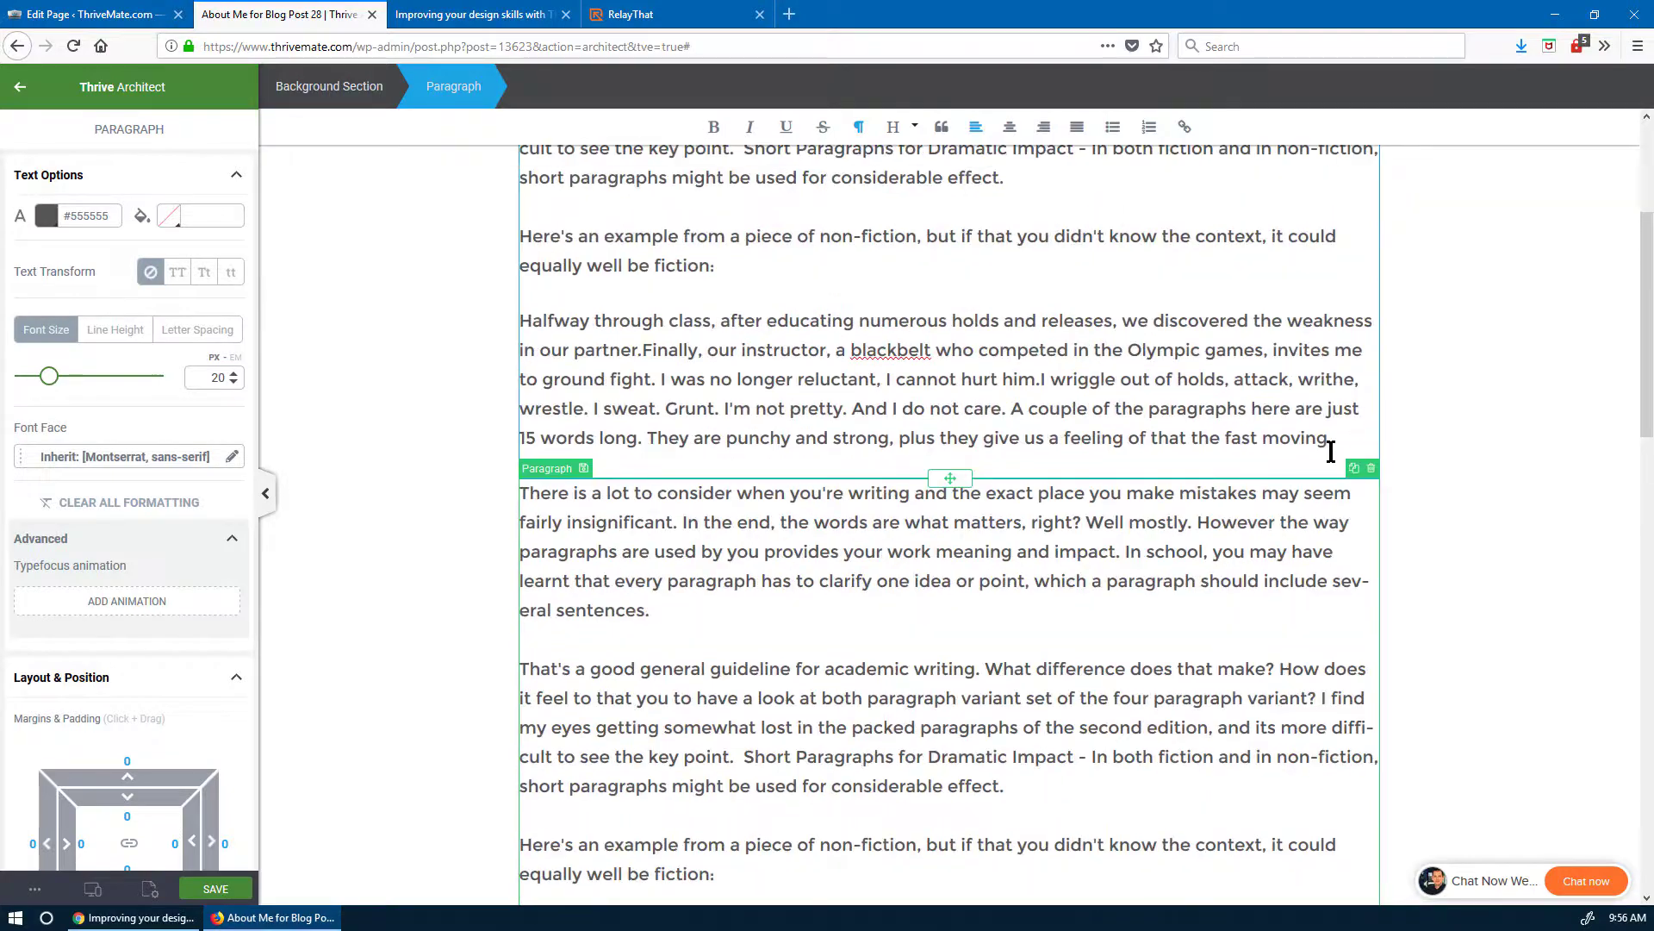
pyautogui.moveTo(949, 478)
pyautogui.mouseDown()
pyautogui.moveTo(967, 871)
pyautogui.moveTo(856, 379)
pyautogui.moveTo(931, 447)
pyautogui.moveTo(949, 580)
pyautogui.moveTo(985, 587)
pyautogui.mouseUp()
pyautogui.click(760, 521)
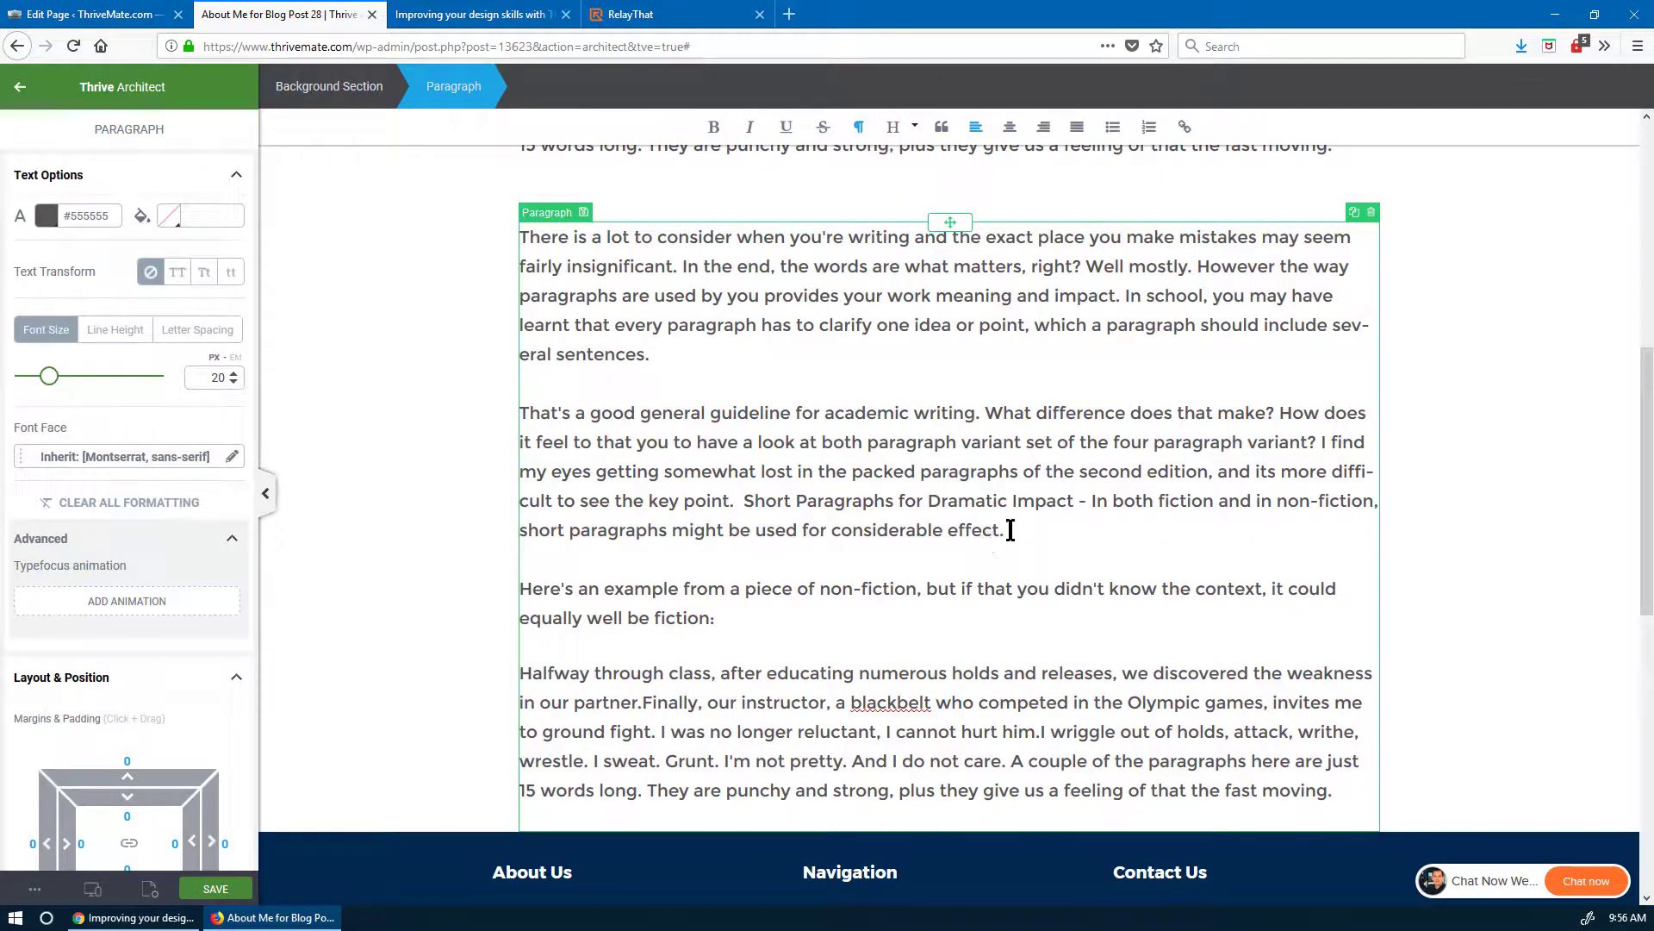
# - Delete the first two paragraphs and the leftover blank lines from the lower section's text, starting it at "Here's an example"
pyautogui.moveTo(1008, 530); pyautogui.dragTo(520, 413)
pyautogui.moveTo(559, 336); pyautogui.dragTo(495, 244)
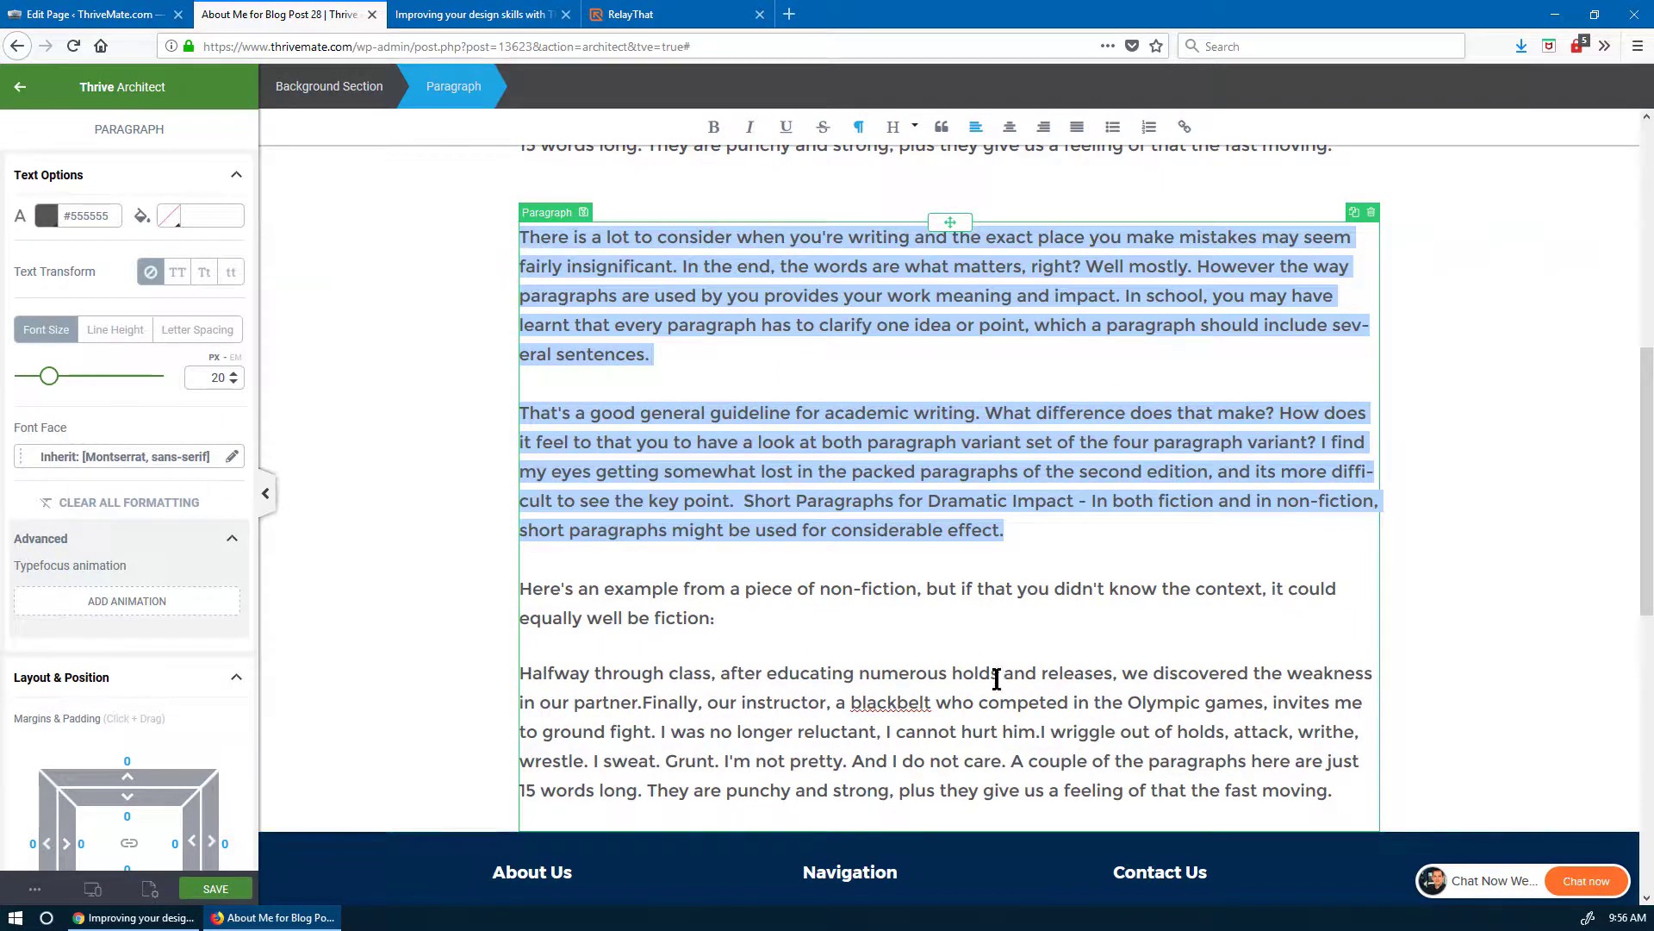
pyautogui.press('Delete')
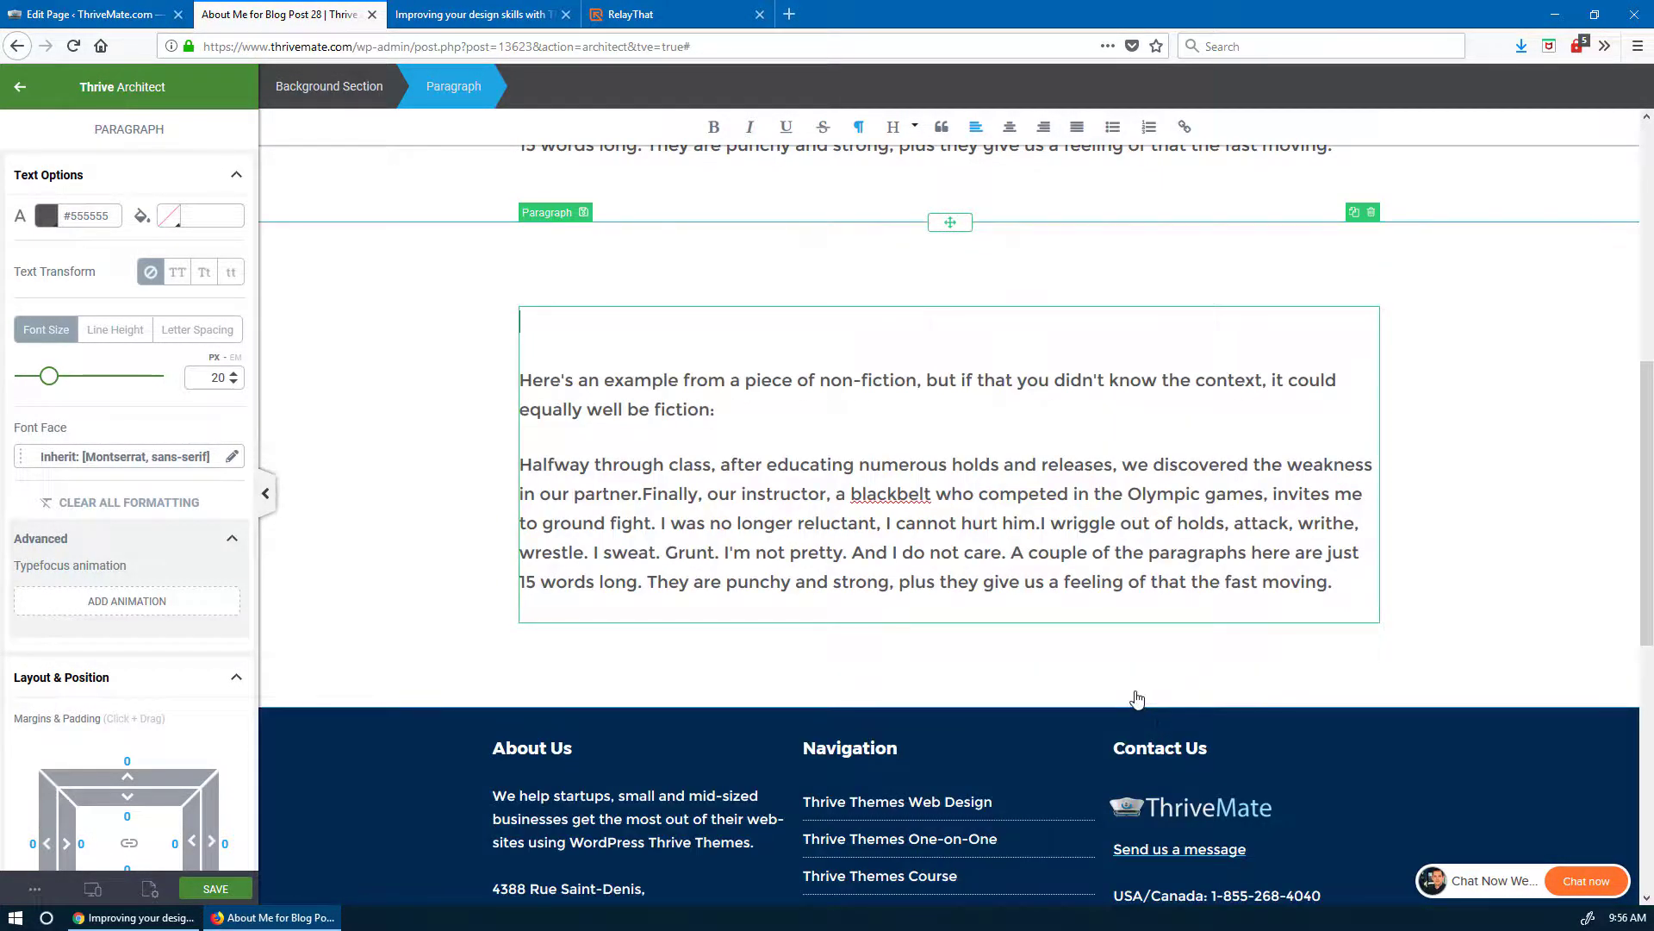
pyautogui.hotkey('ctrl', 'z')
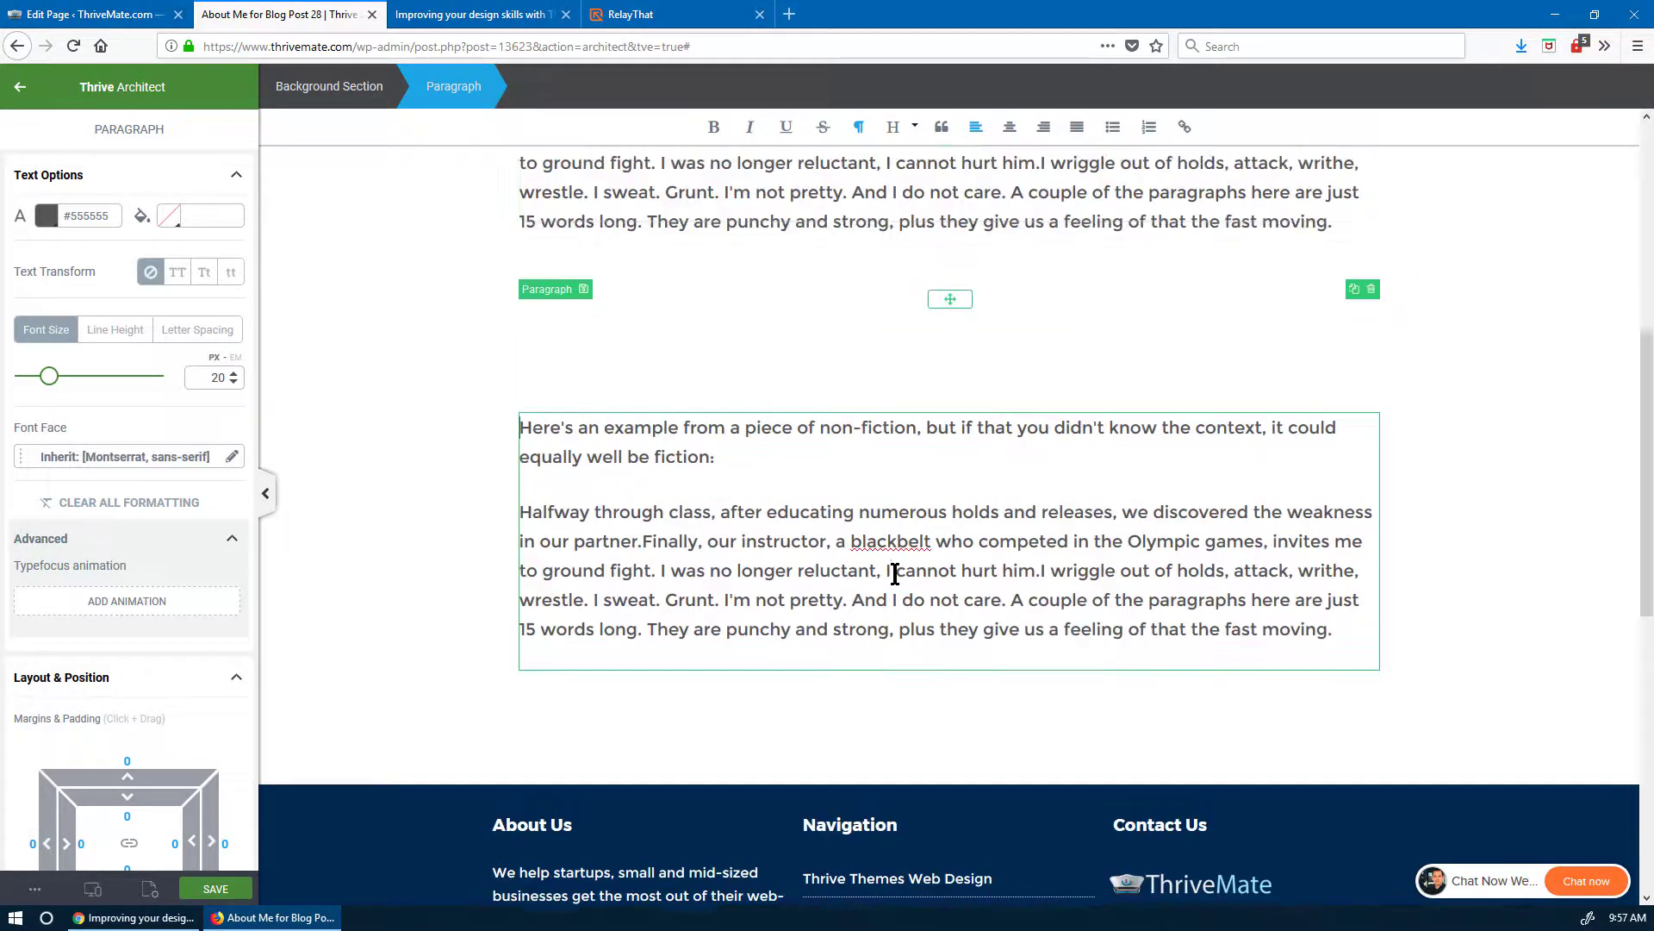
# - Delete everything from "Here's an example" onward in the upper section's text, keeping only its first two paragraphs
pyautogui.scroll(-2, 893, 573)
pyautogui.scroll(2, 974, 724)
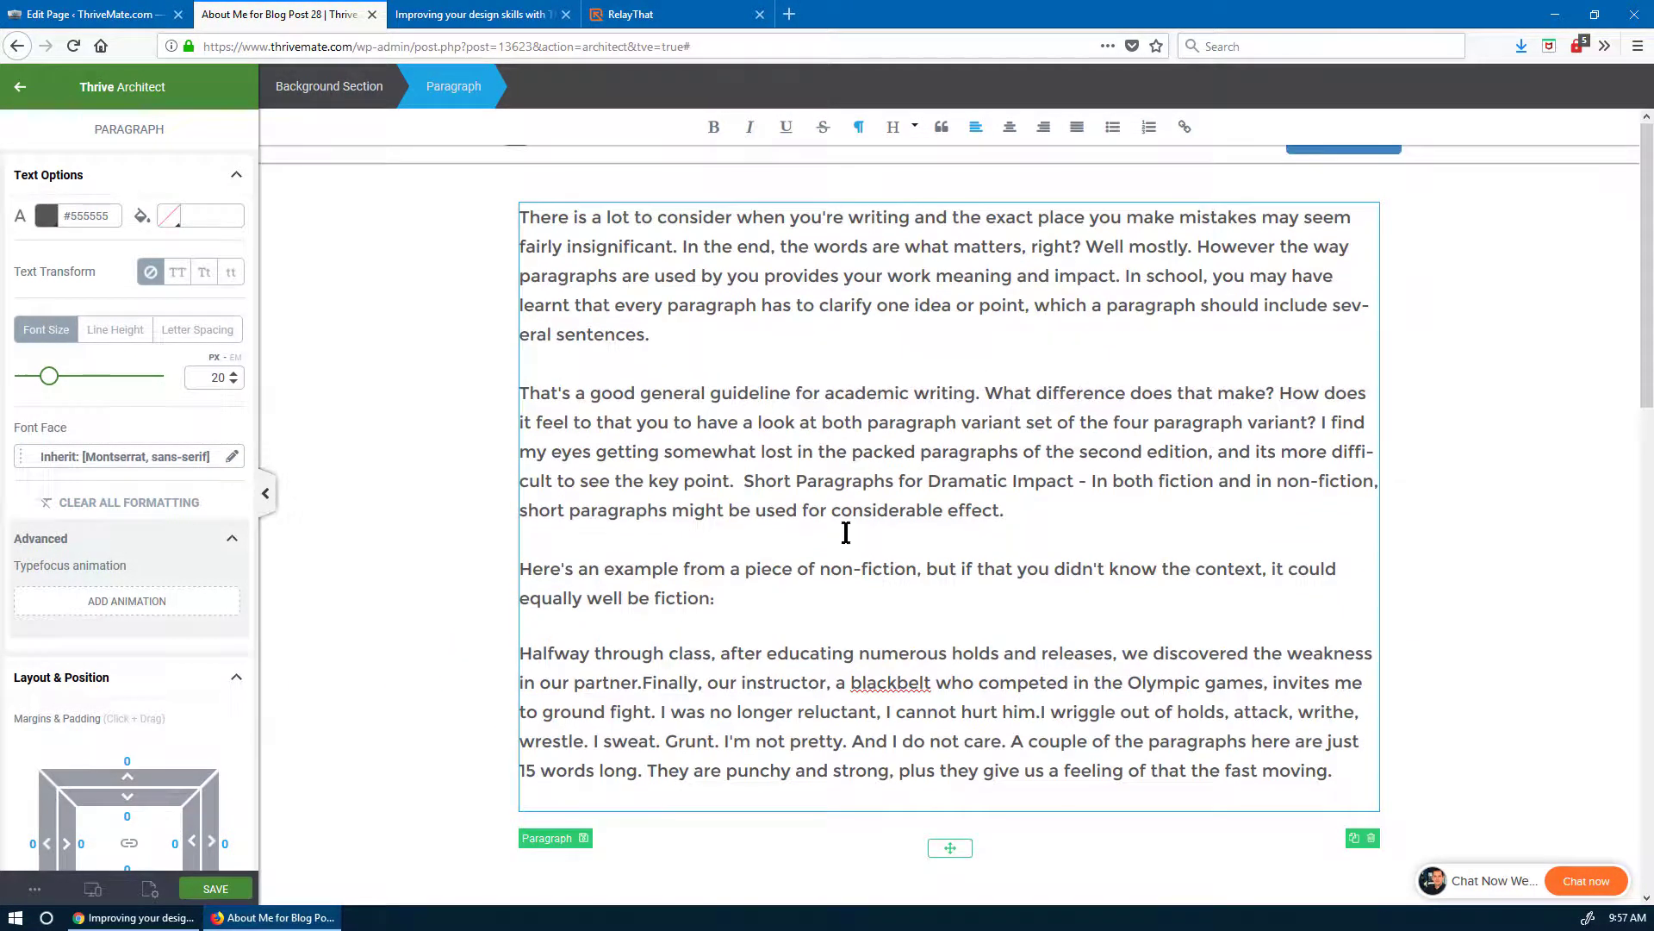
pyautogui.tripleClick(1334, 771)
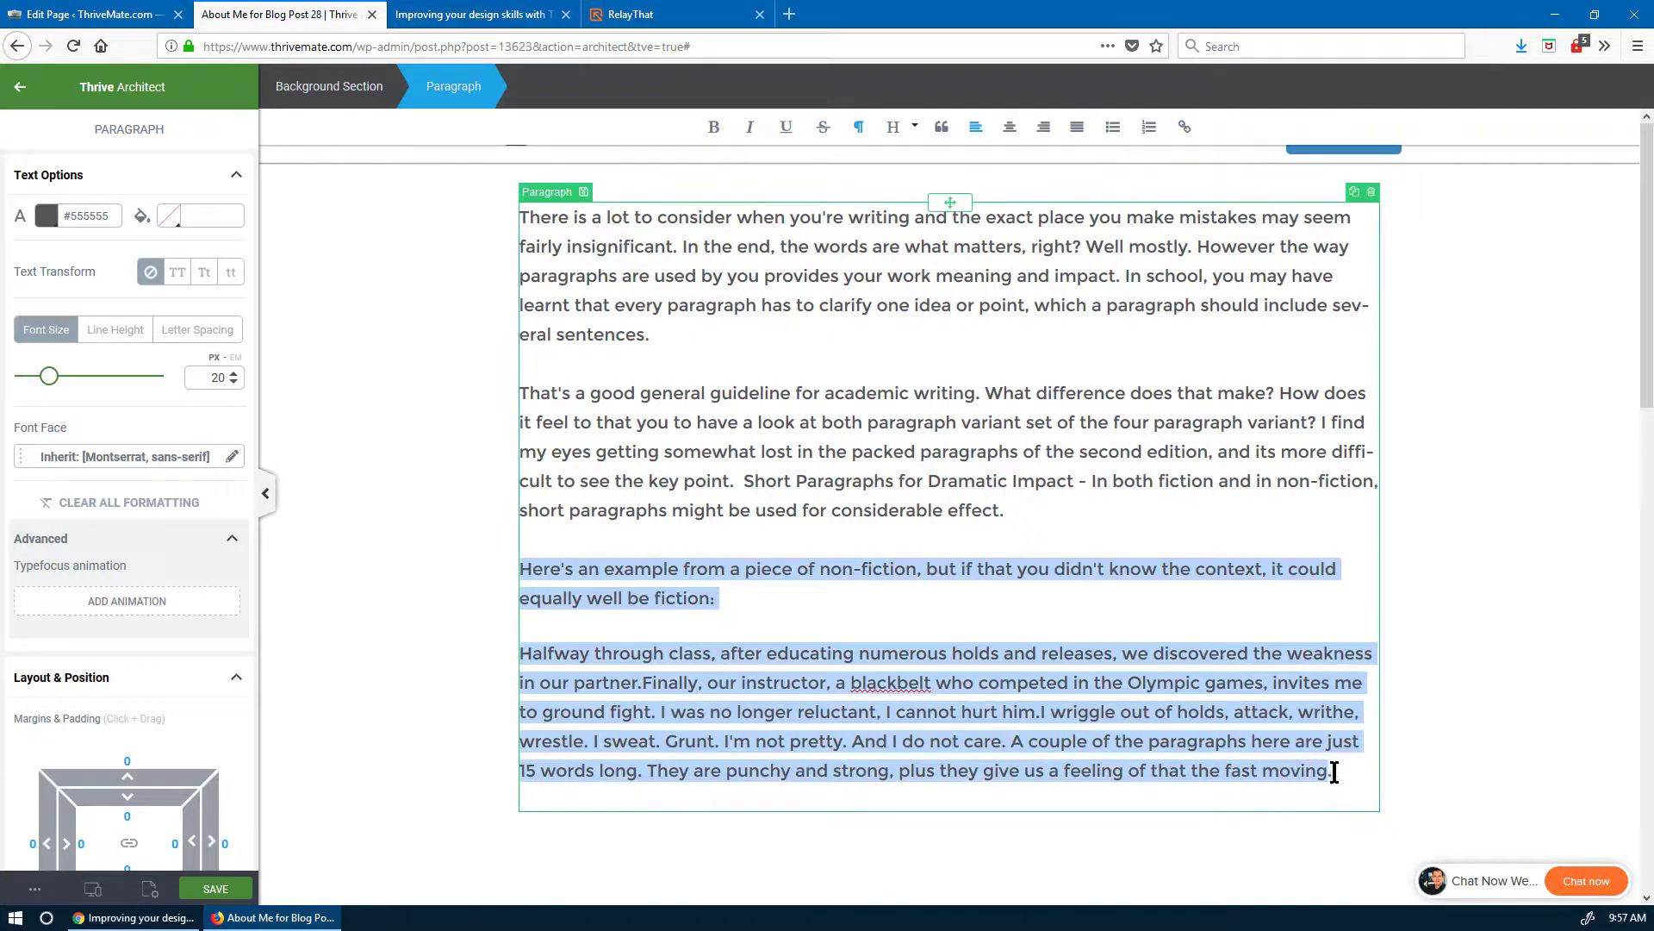
pyautogui.press('Delete')
pyautogui.scroll(-6, 684, 428)
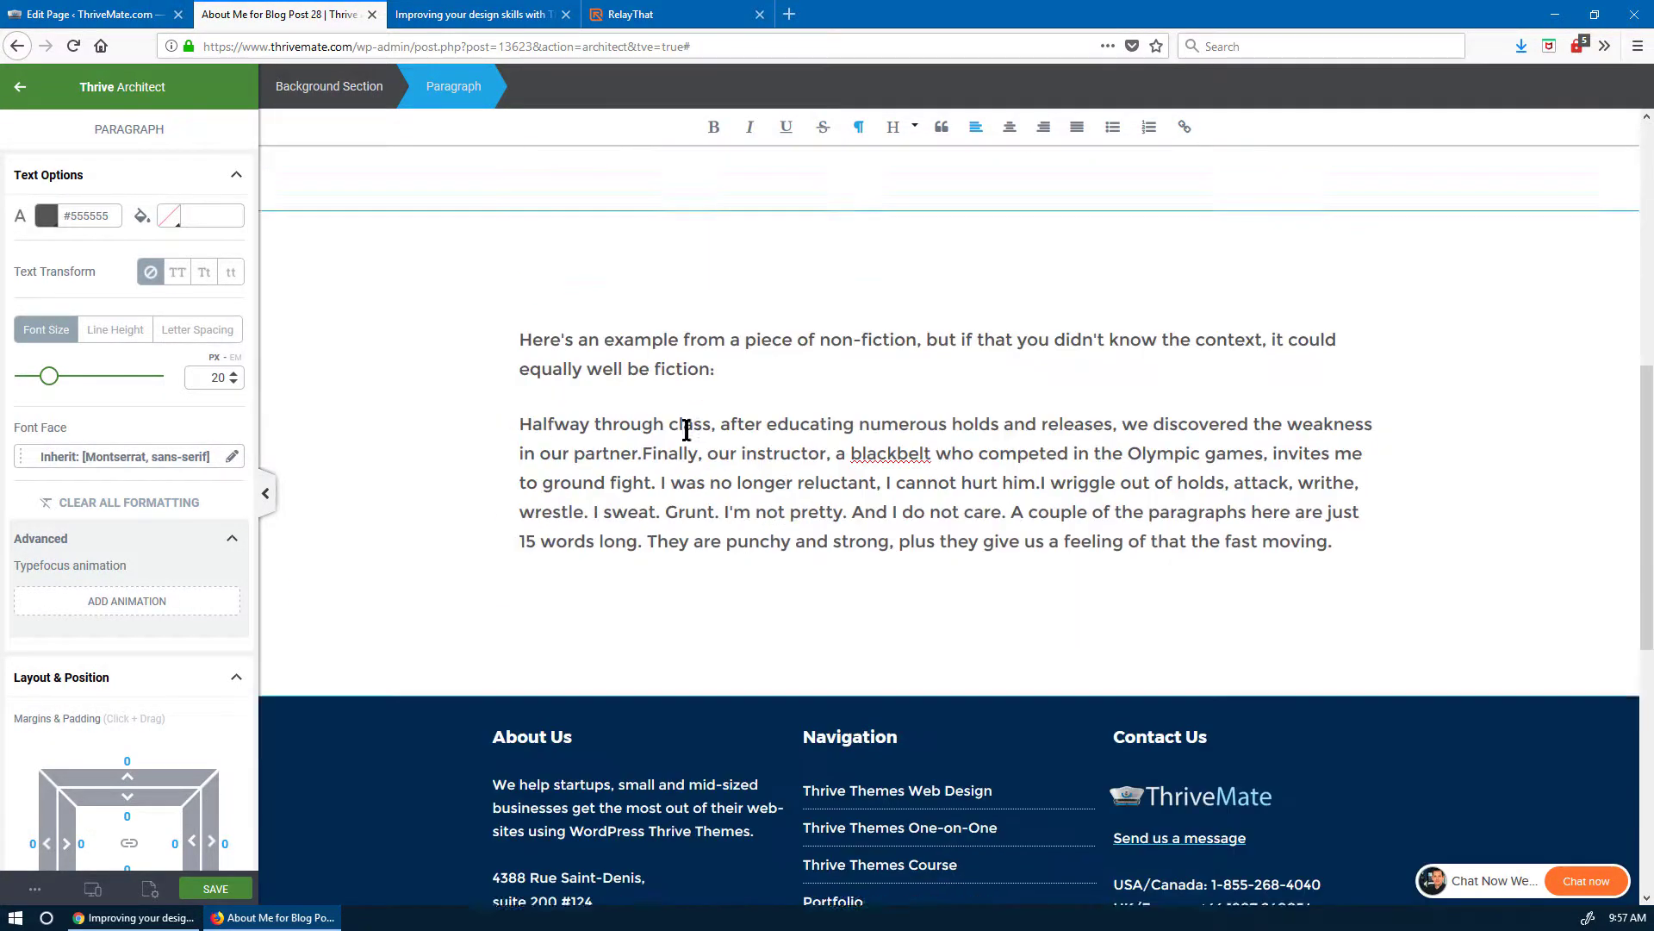
pyautogui.scroll(6, 718, 550)
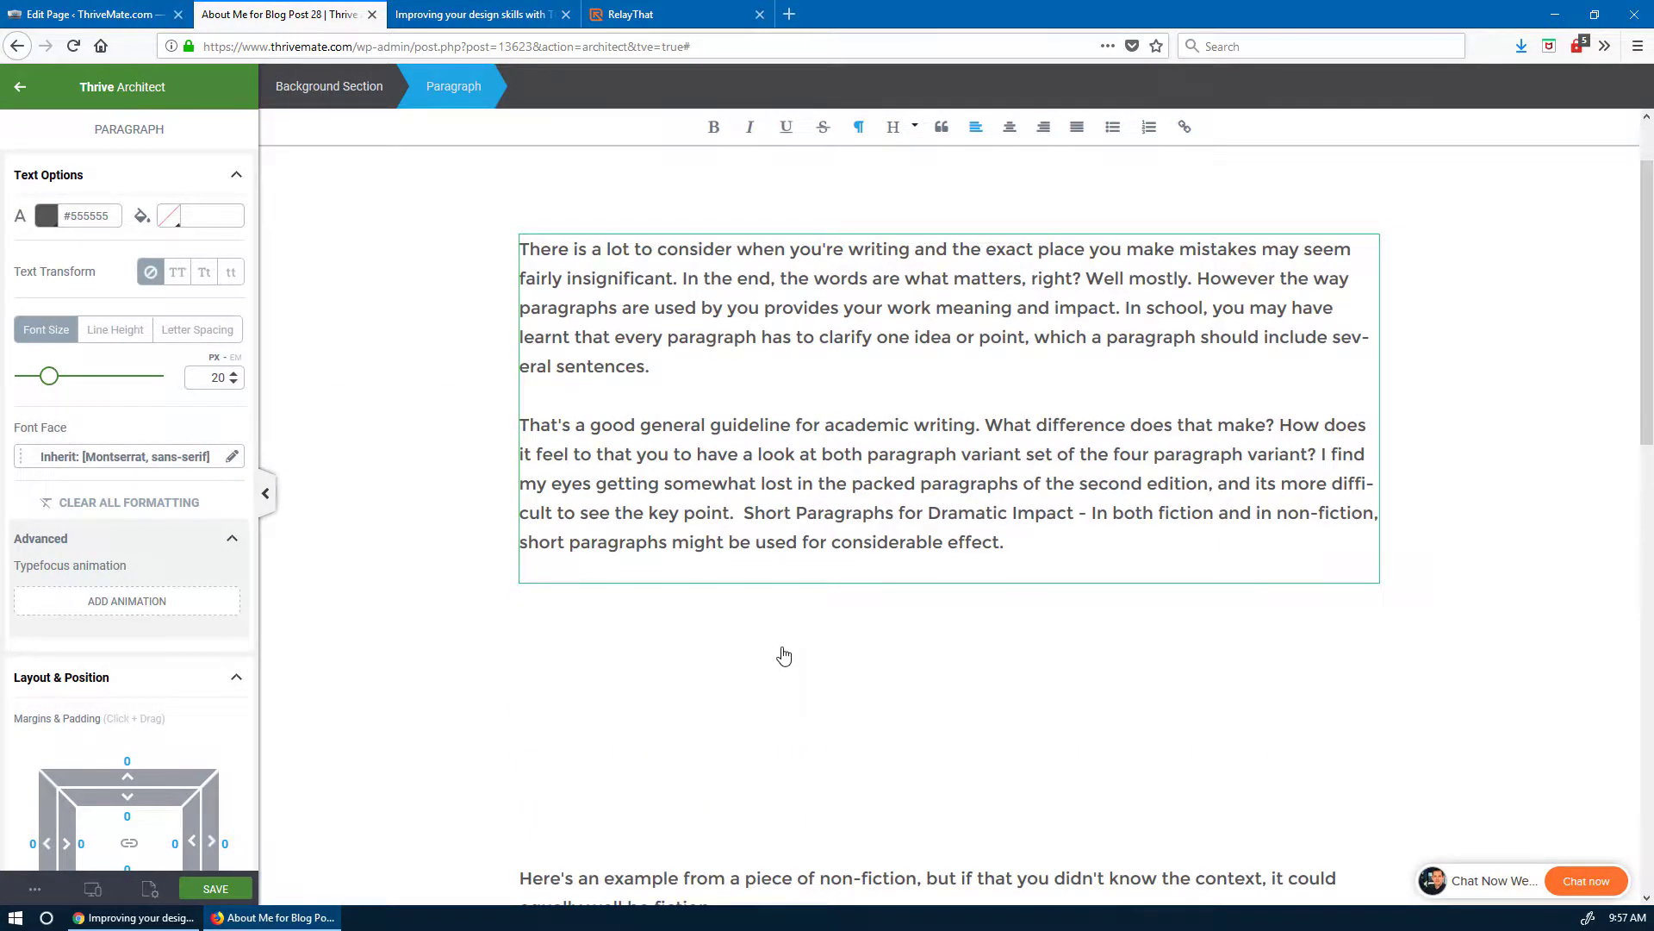
pyautogui.scroll(-4, 775, 517)
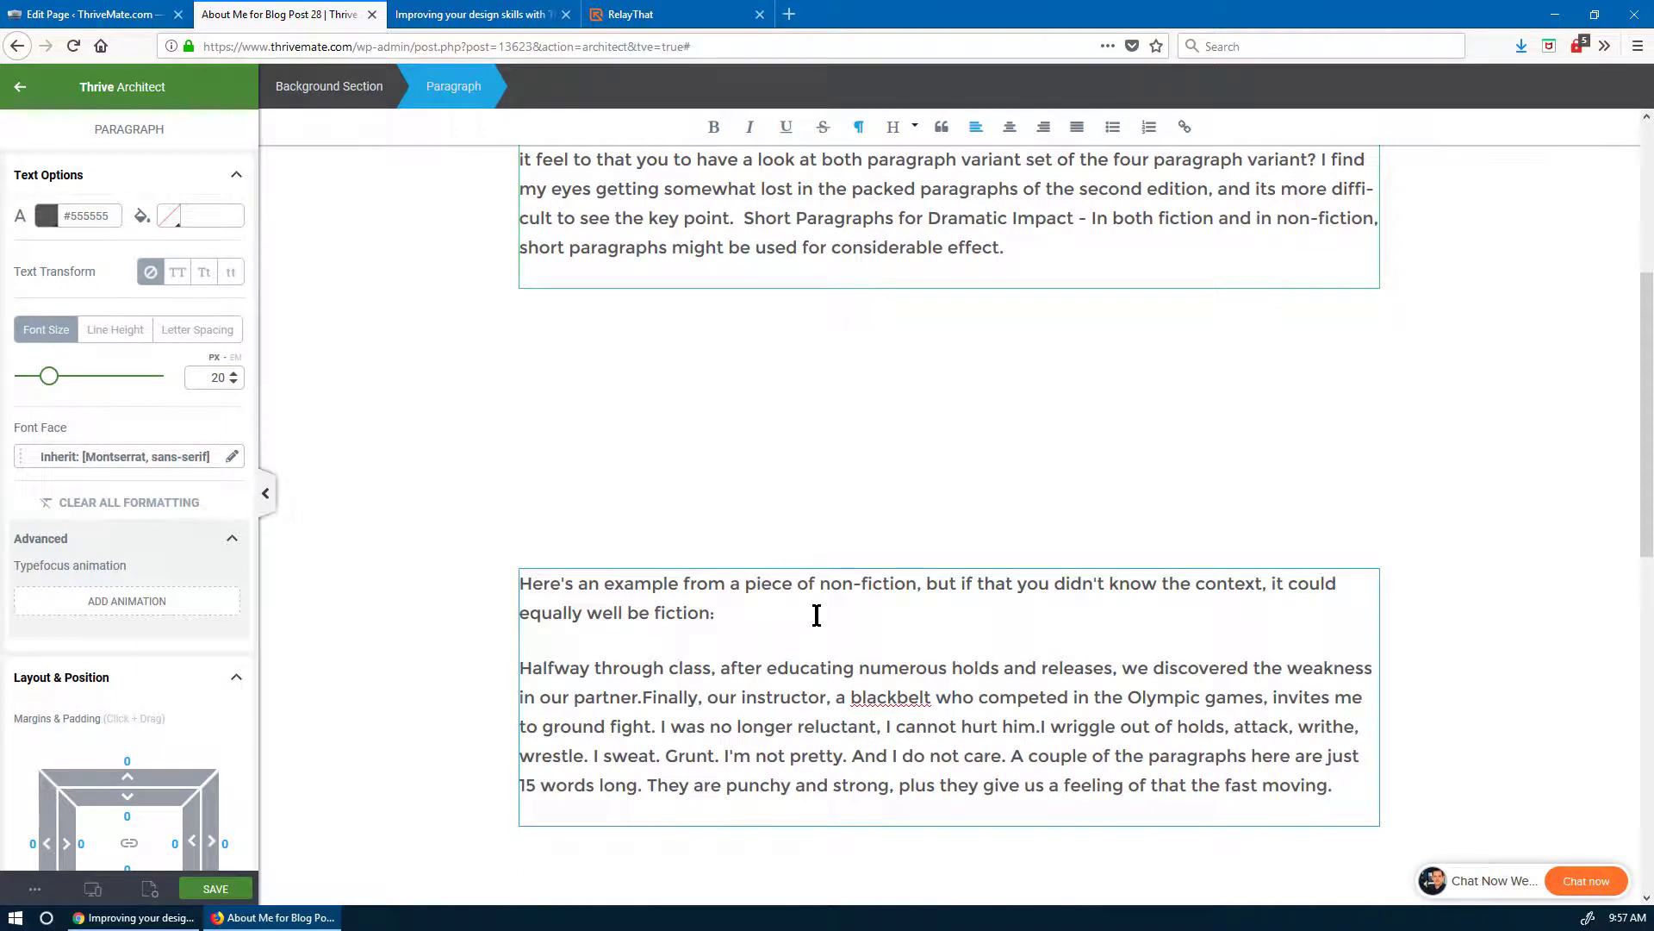
pyautogui.scroll(3, 817, 614)
pyautogui.scroll(1, 824, 517)
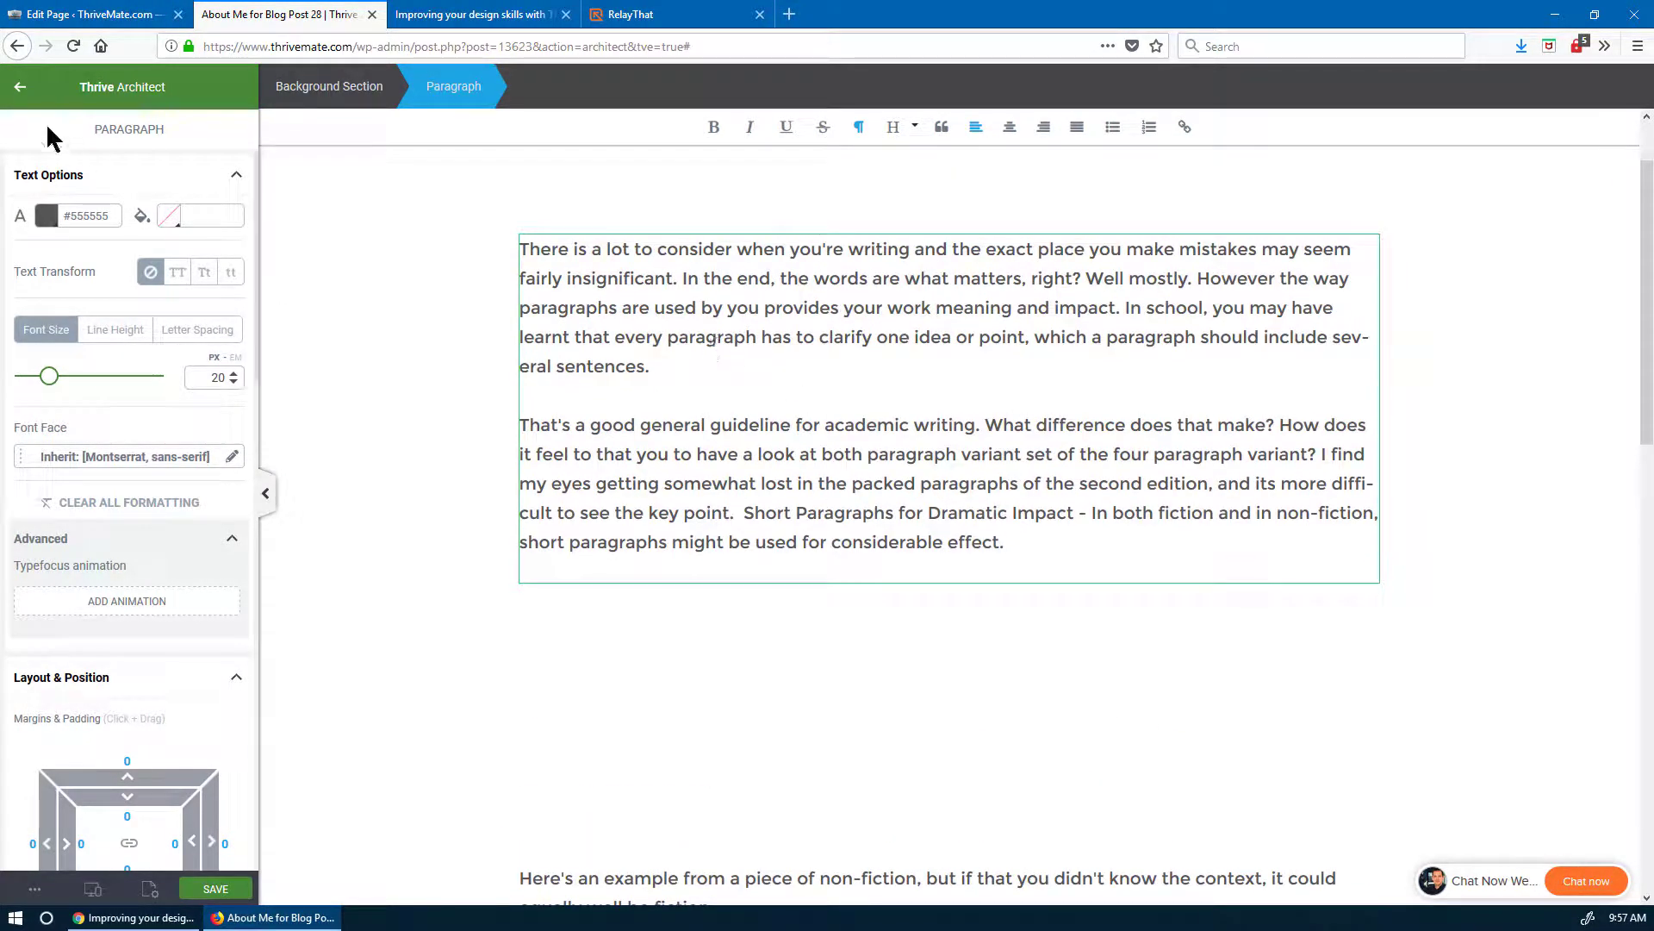
# - Add a 1/2 + 1/2 two-column layout to the upper background section and move its paragraph into the left column
pyautogui.press('Escape')
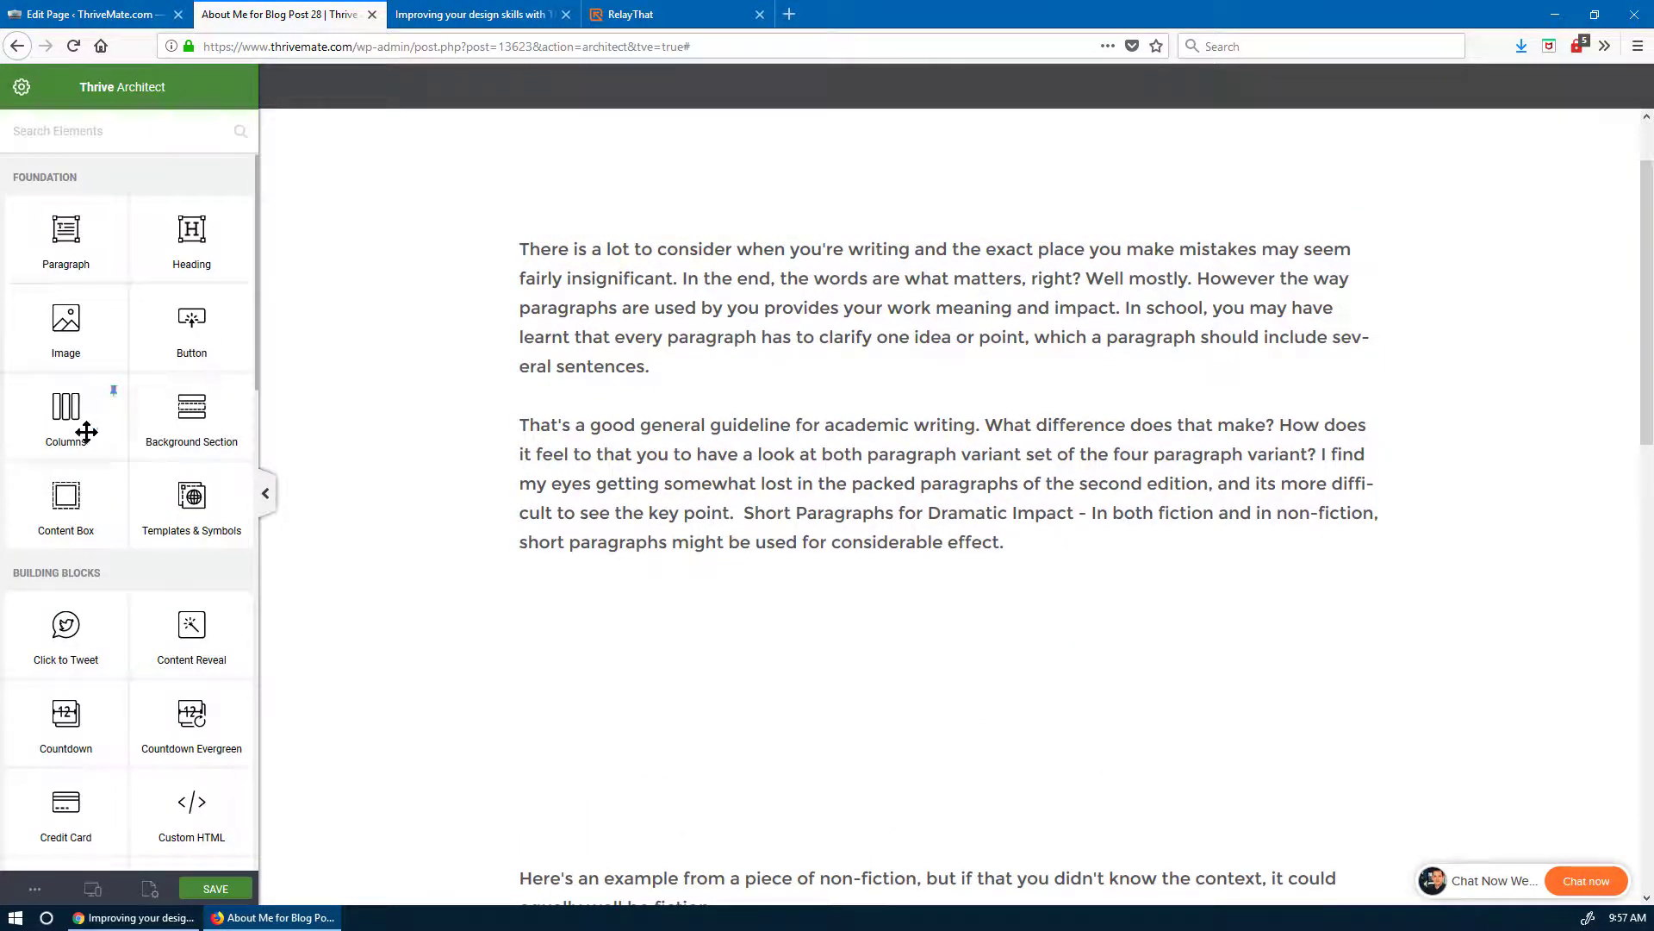
pyautogui.moveTo(81, 431); pyautogui.dragTo(873, 246)
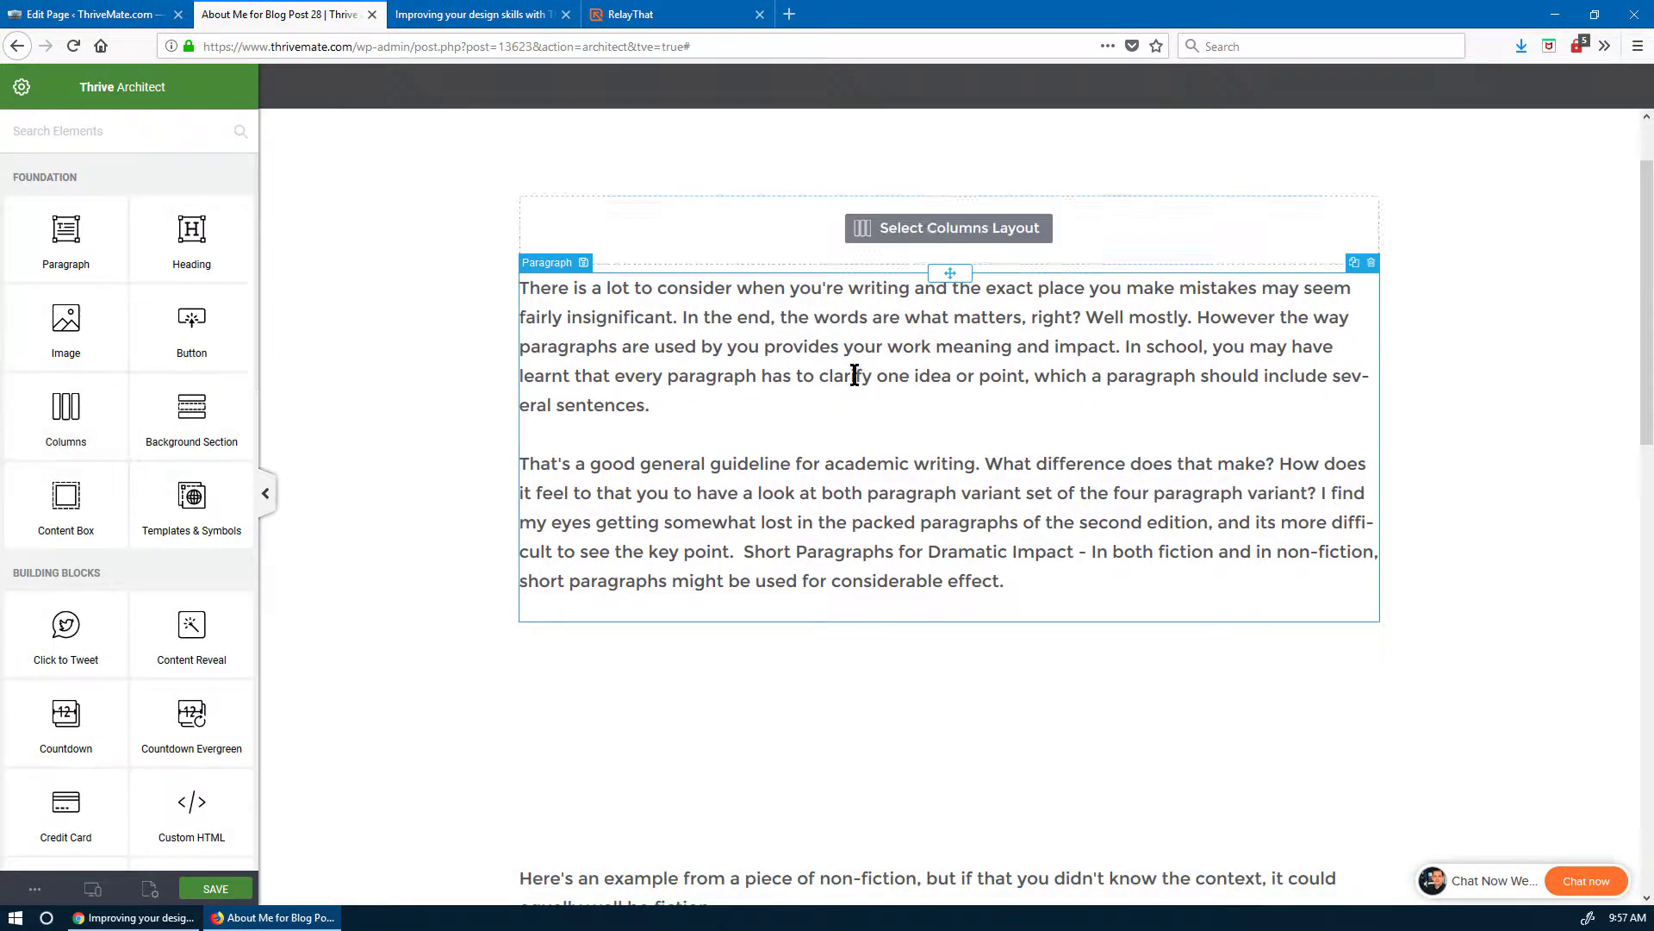
pyautogui.click(948, 229)
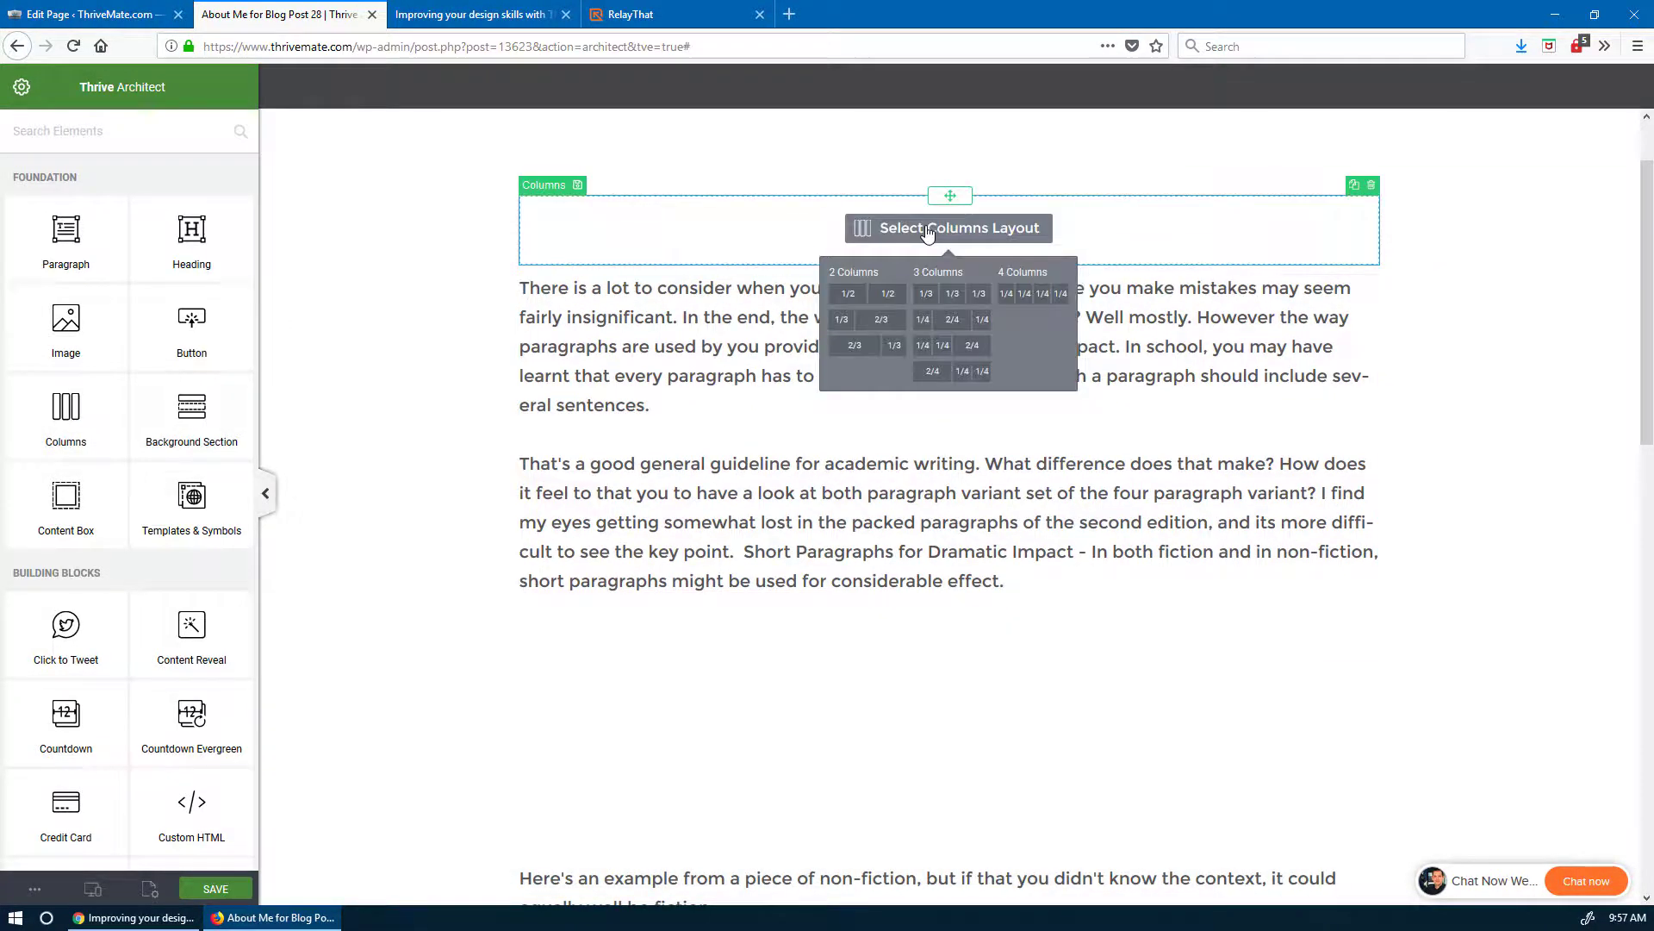
pyautogui.click(866, 300)
pyautogui.click(971, 388)
pyautogui.moveTo(949, 273); pyautogui.dragTo(746, 244)
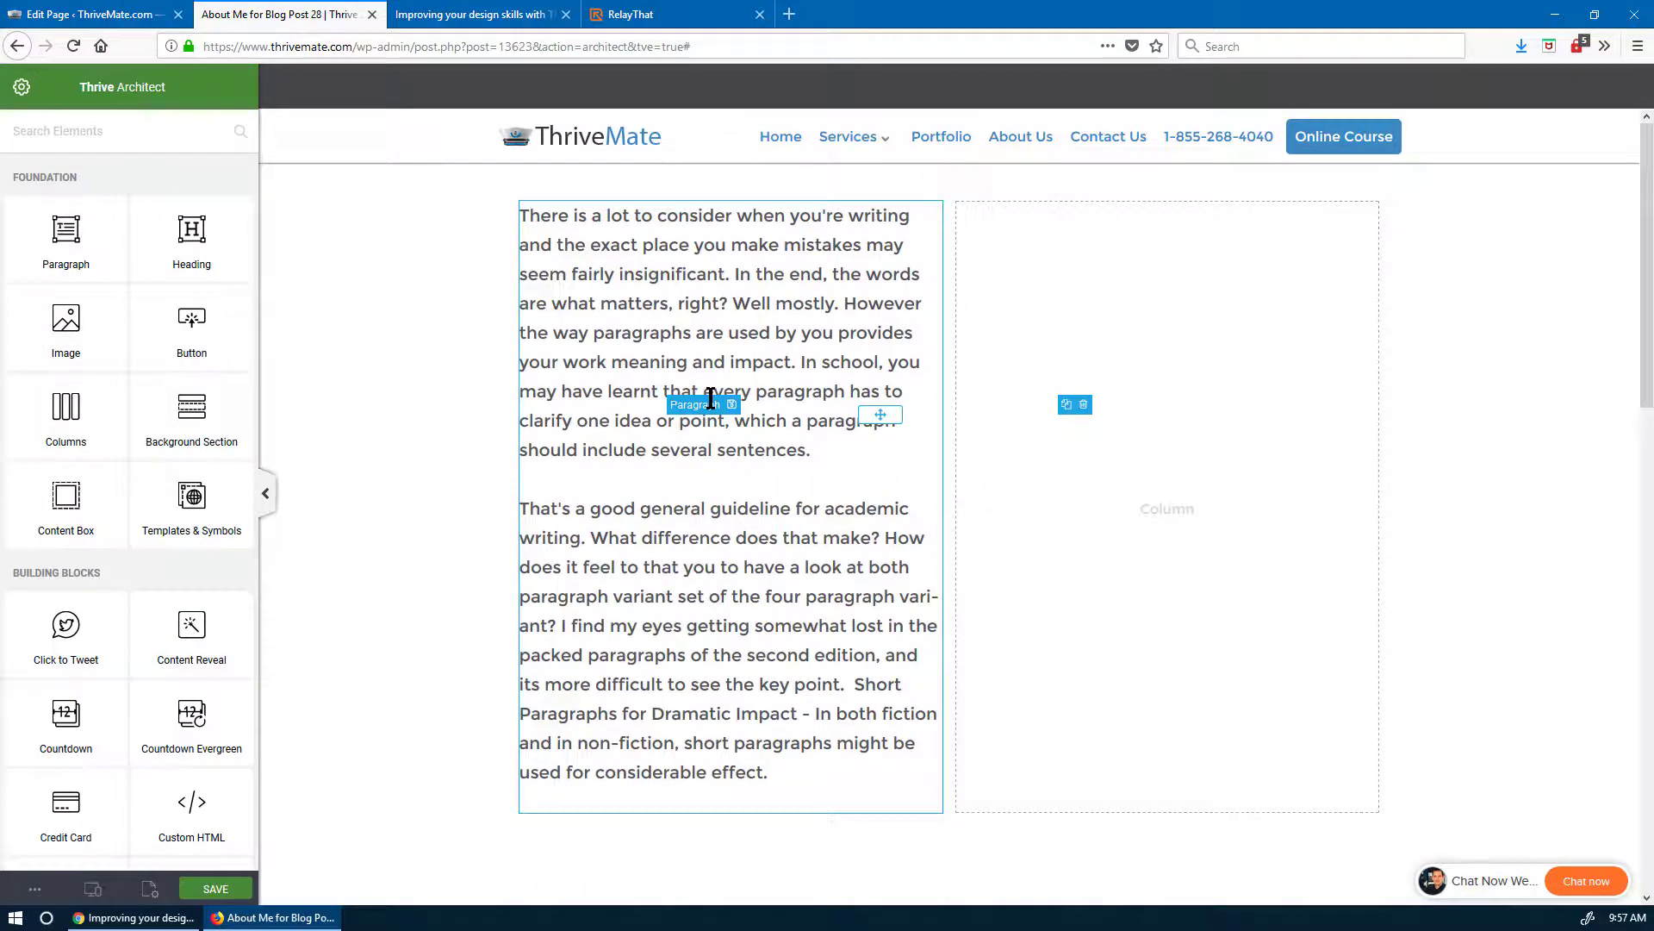
# - Add a 1/2 + 1/2 two-column layout to the lower background section and move its paragraph into the right column
pyautogui.scroll(-10, 713, 406)
pyautogui.scroll(2, 798, 373)
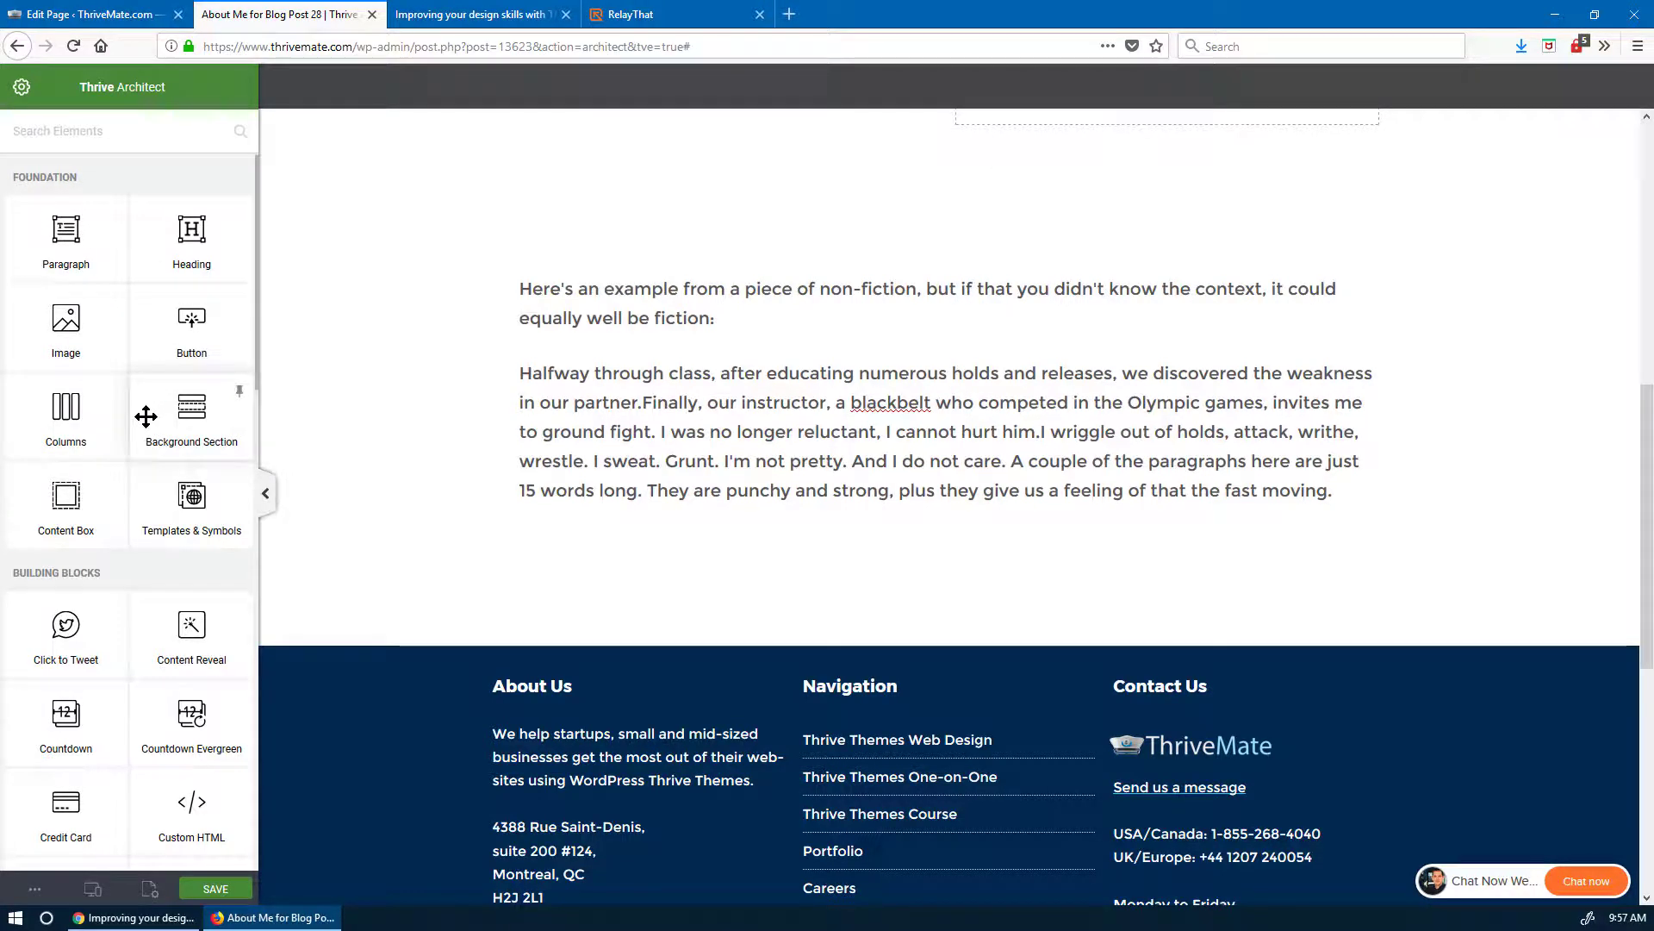
pyautogui.moveTo(125, 403); pyautogui.dragTo(807, 295)
pyautogui.moveTo(957, 268)
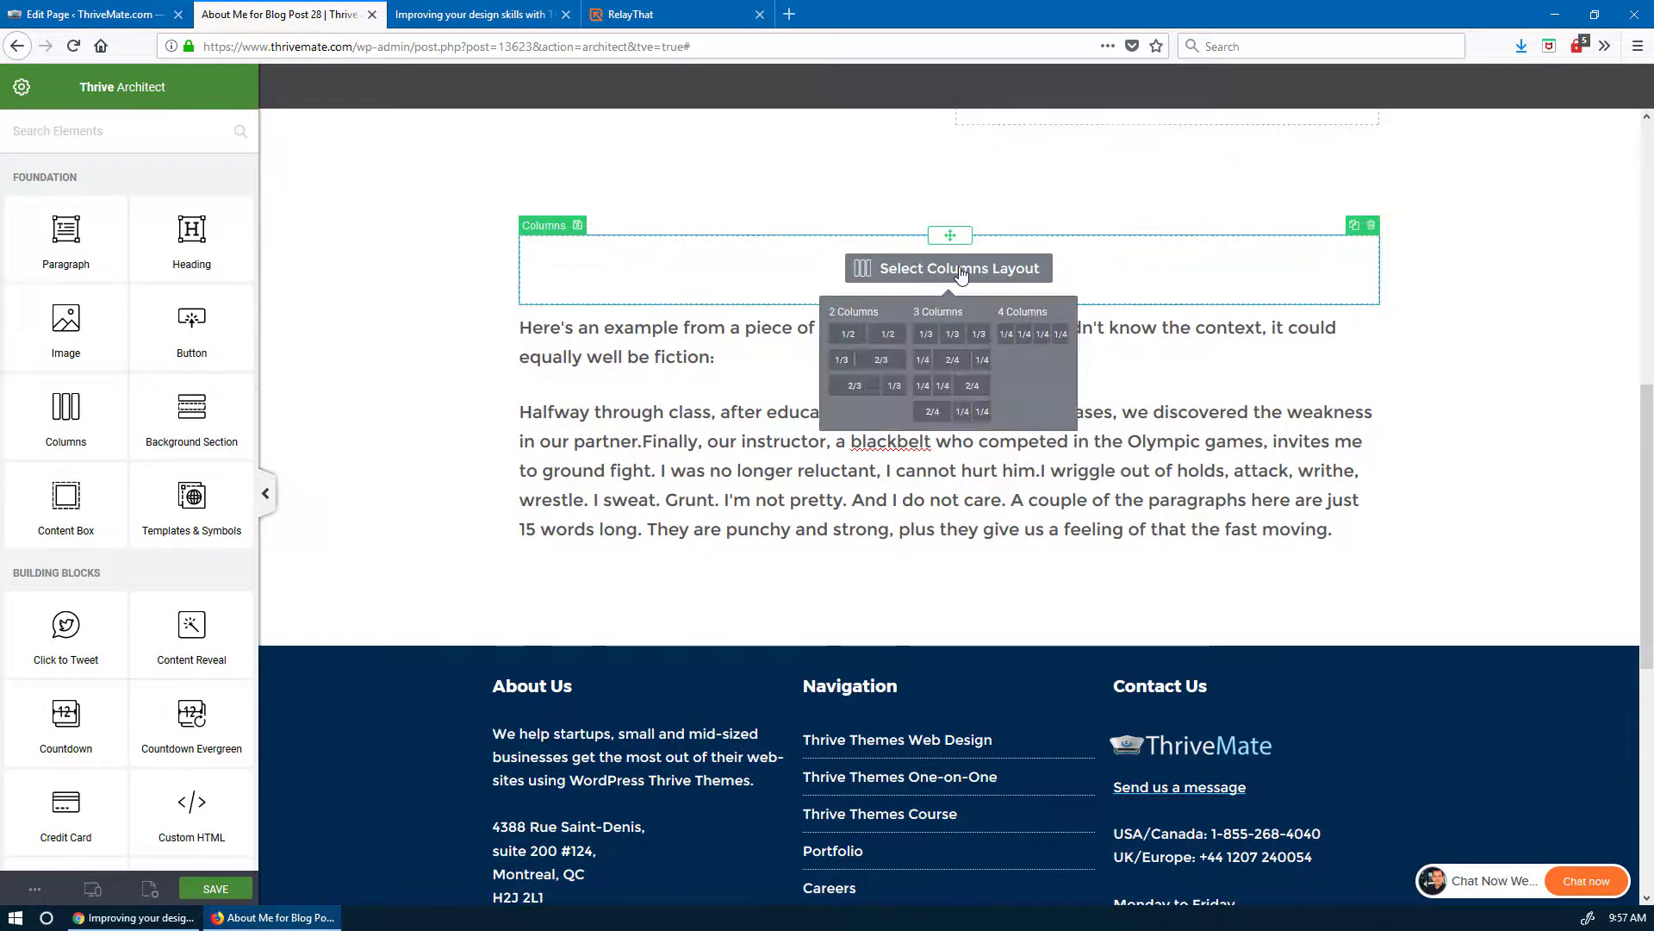
pyautogui.click(849, 334)
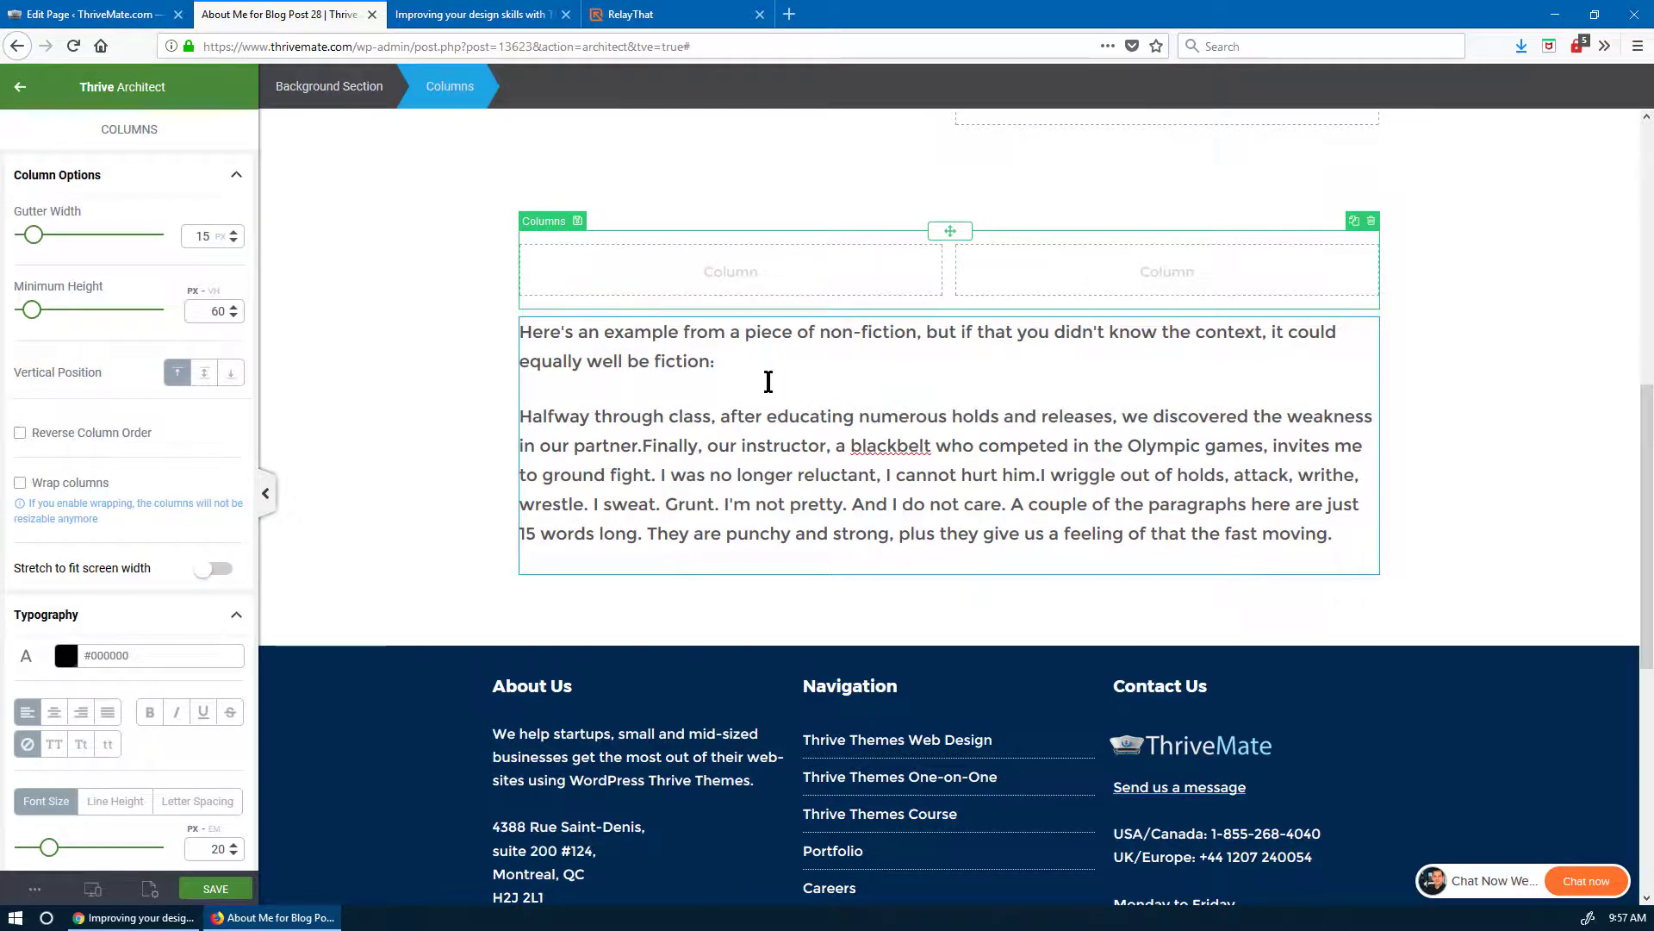
pyautogui.click(907, 344)
pyautogui.moveTo(945, 321); pyautogui.dragTo(1148, 271)
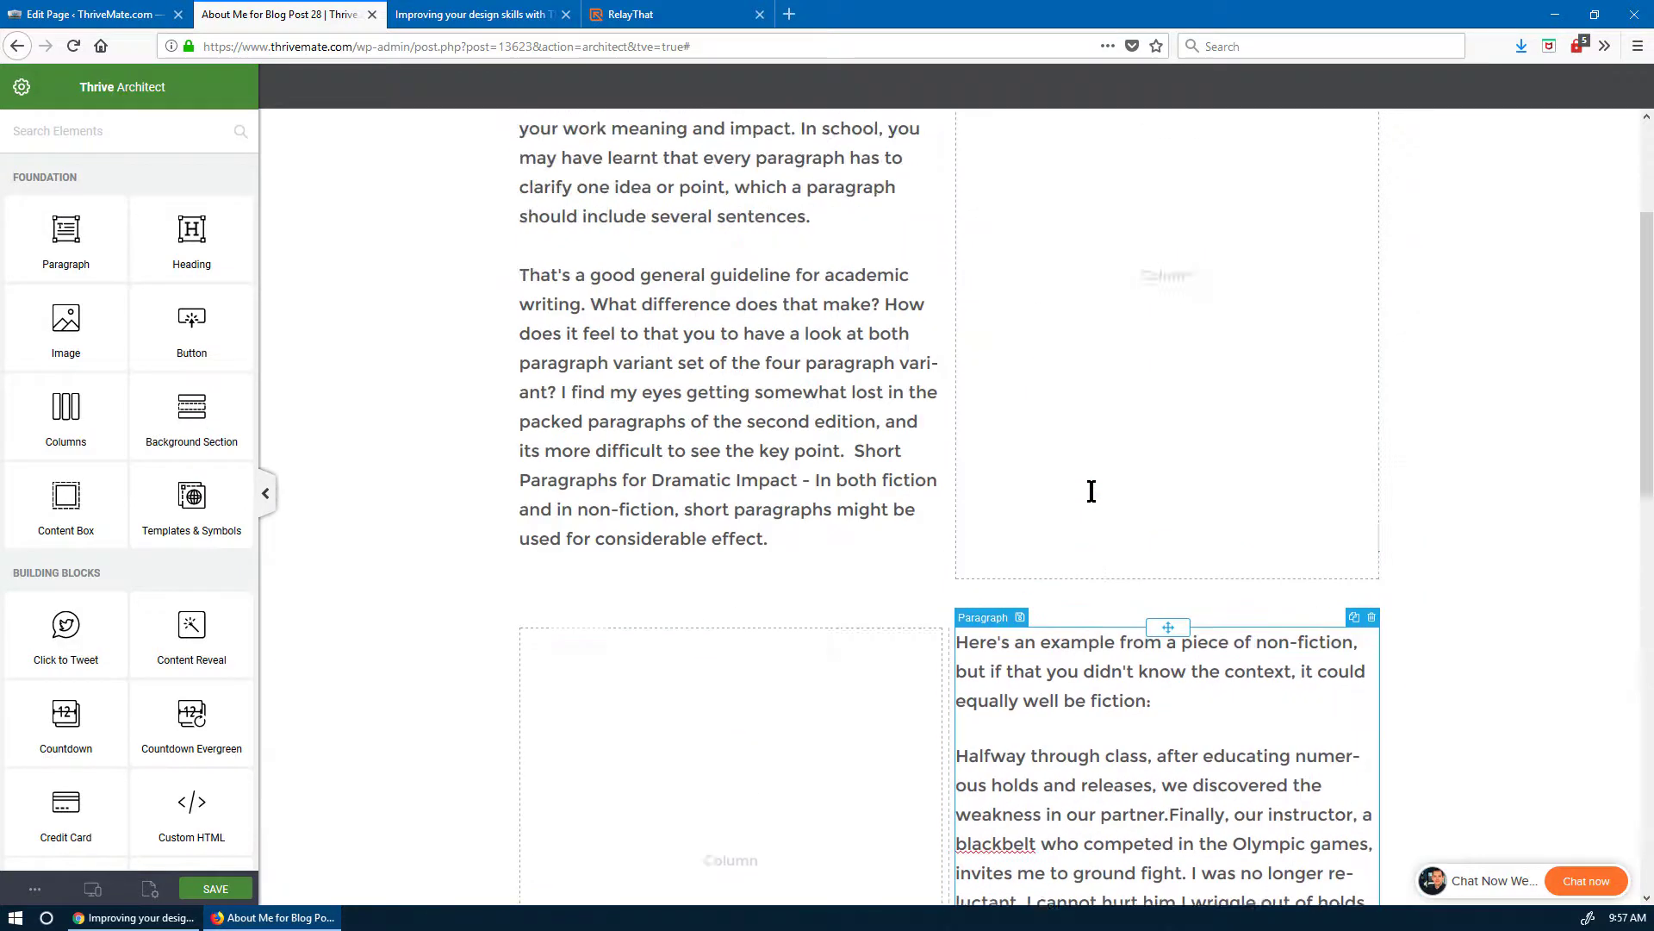
# - Add the photo of the woman in front of the mural as a background image layer in the upper section's empty right column
pyautogui.scroll(3, 1092, 491)
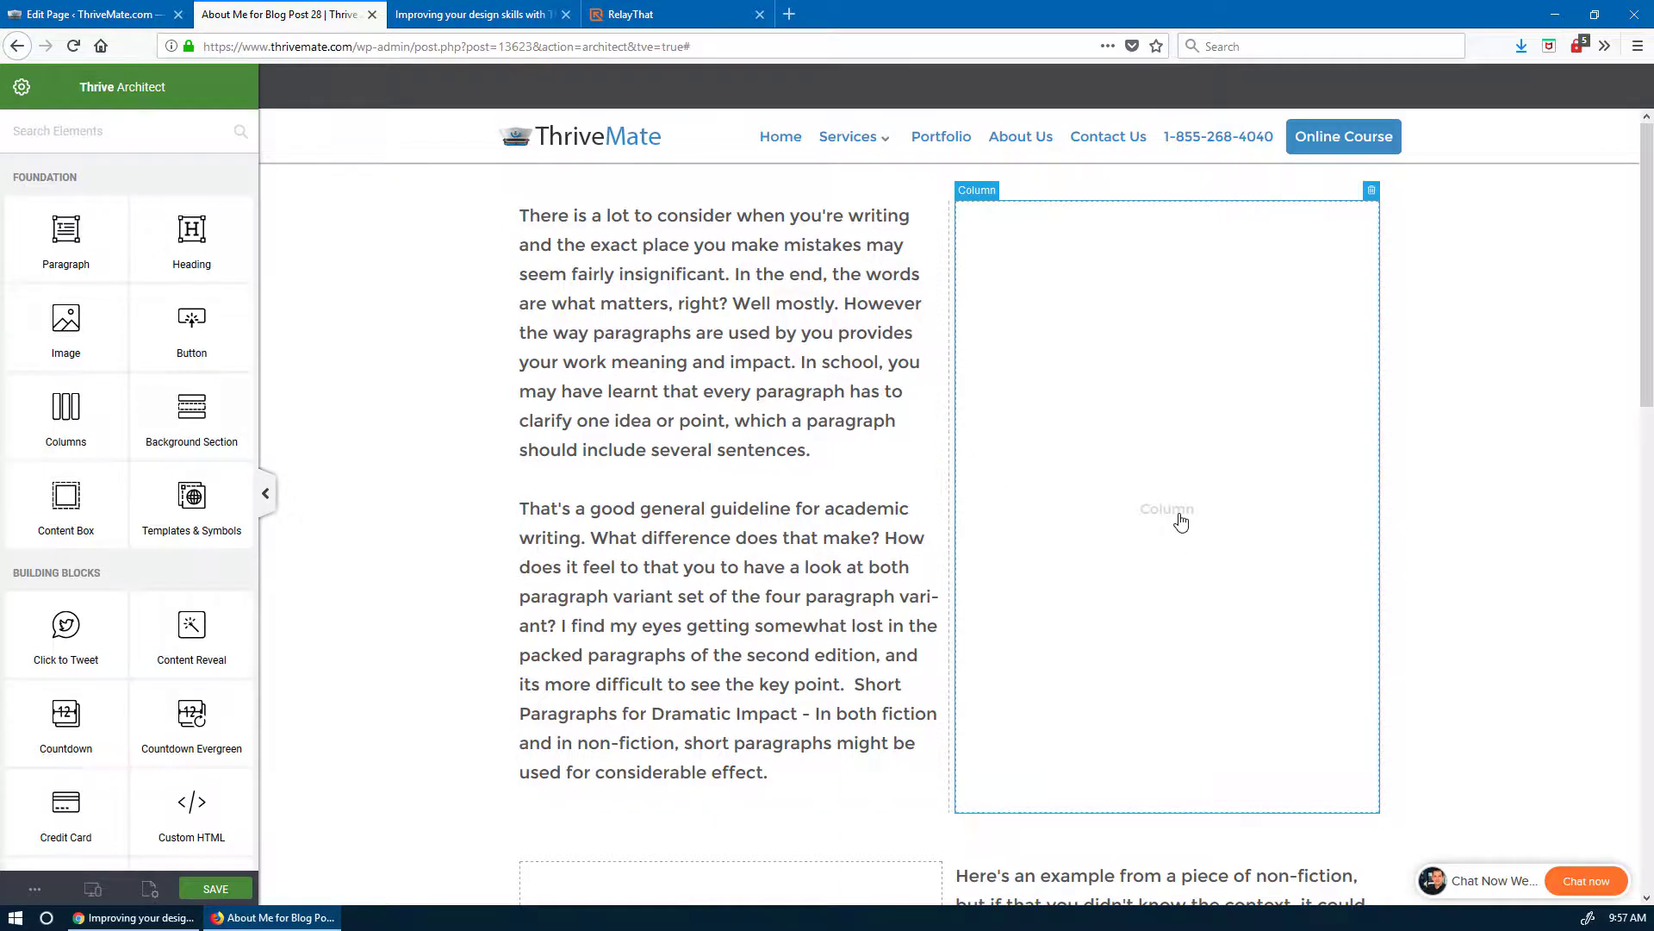
pyautogui.scroll(-3, 1125, 495)
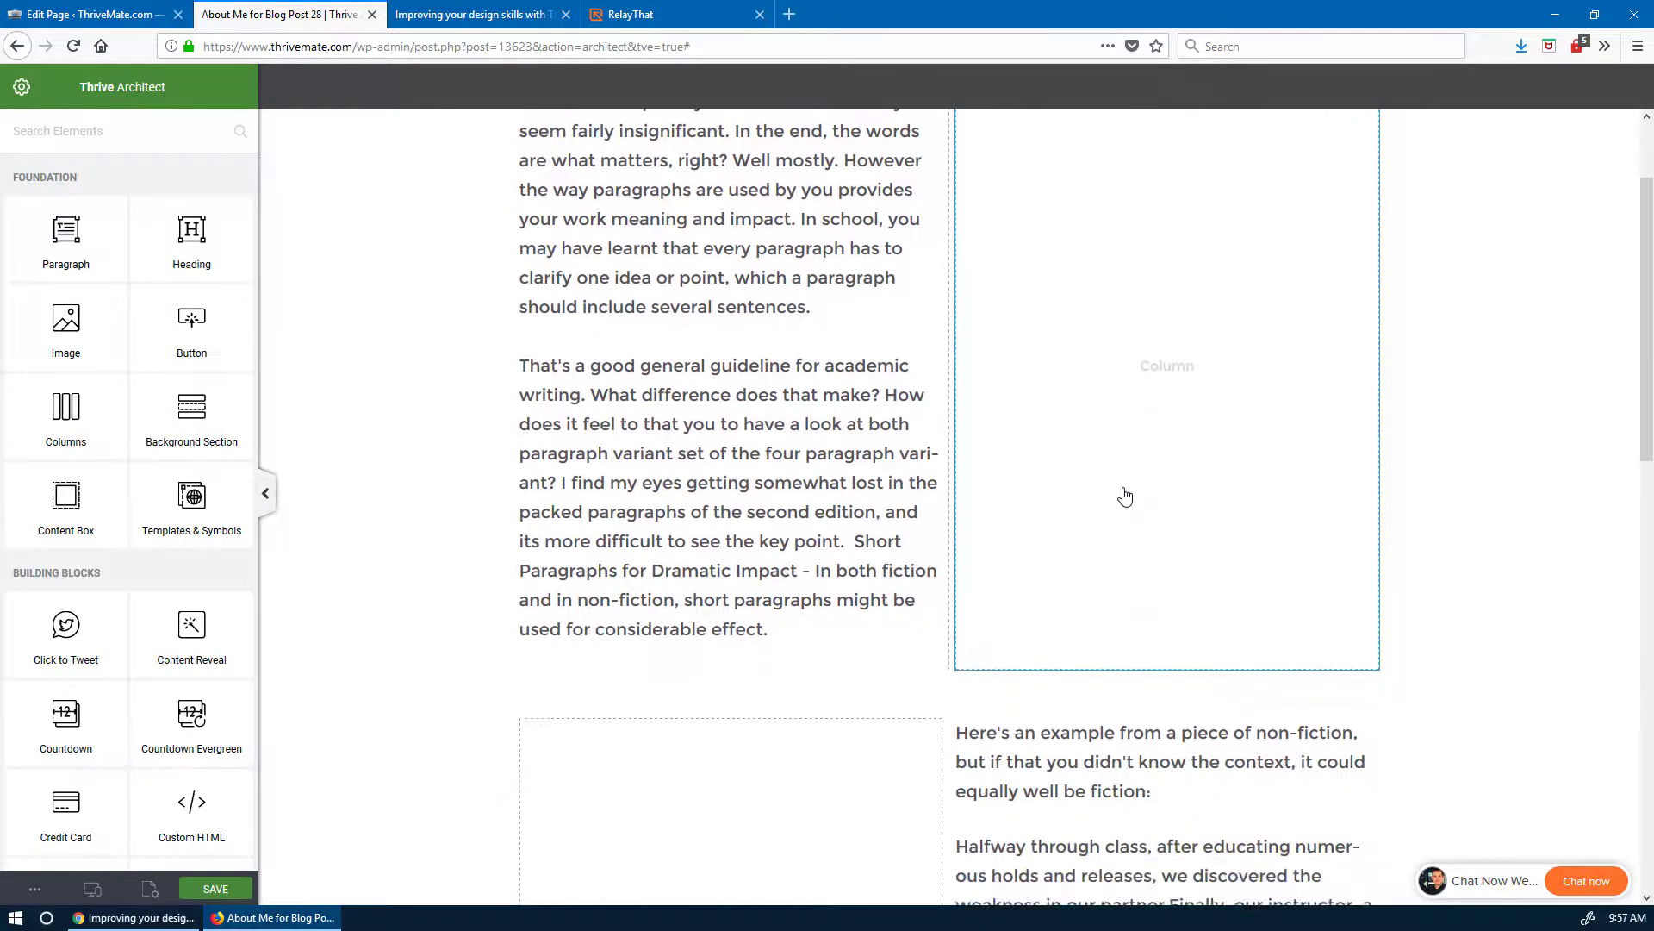
pyautogui.scroll(3, 1125, 495)
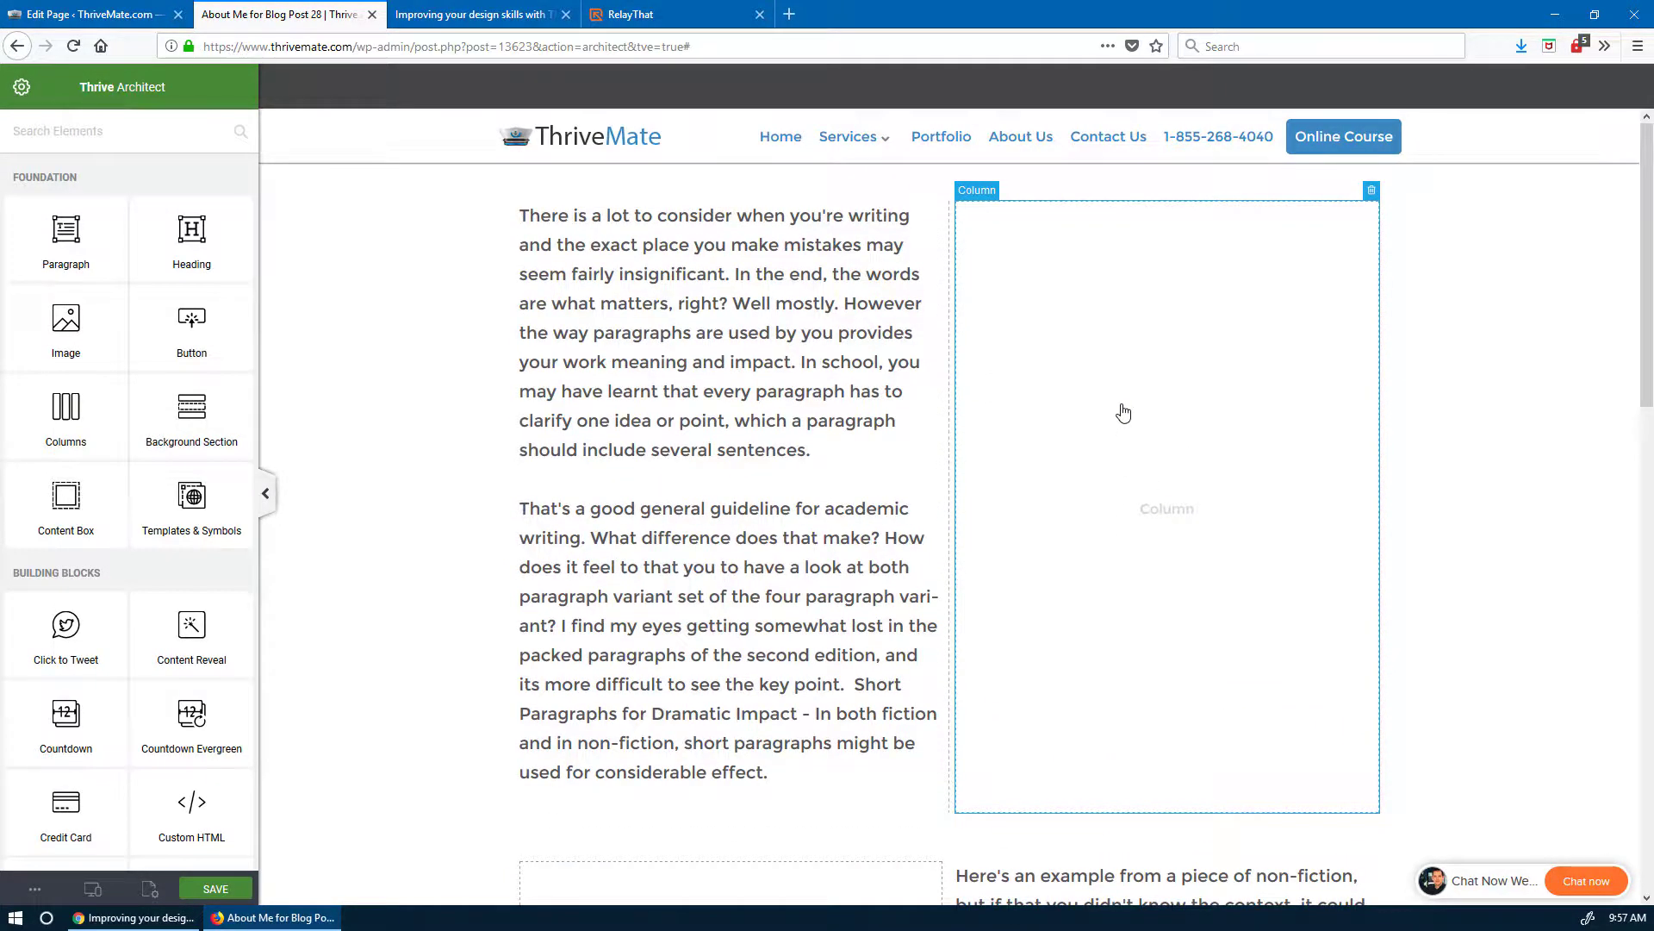
pyautogui.click(1124, 413)
pyautogui.scroll(-6, 119, 540)
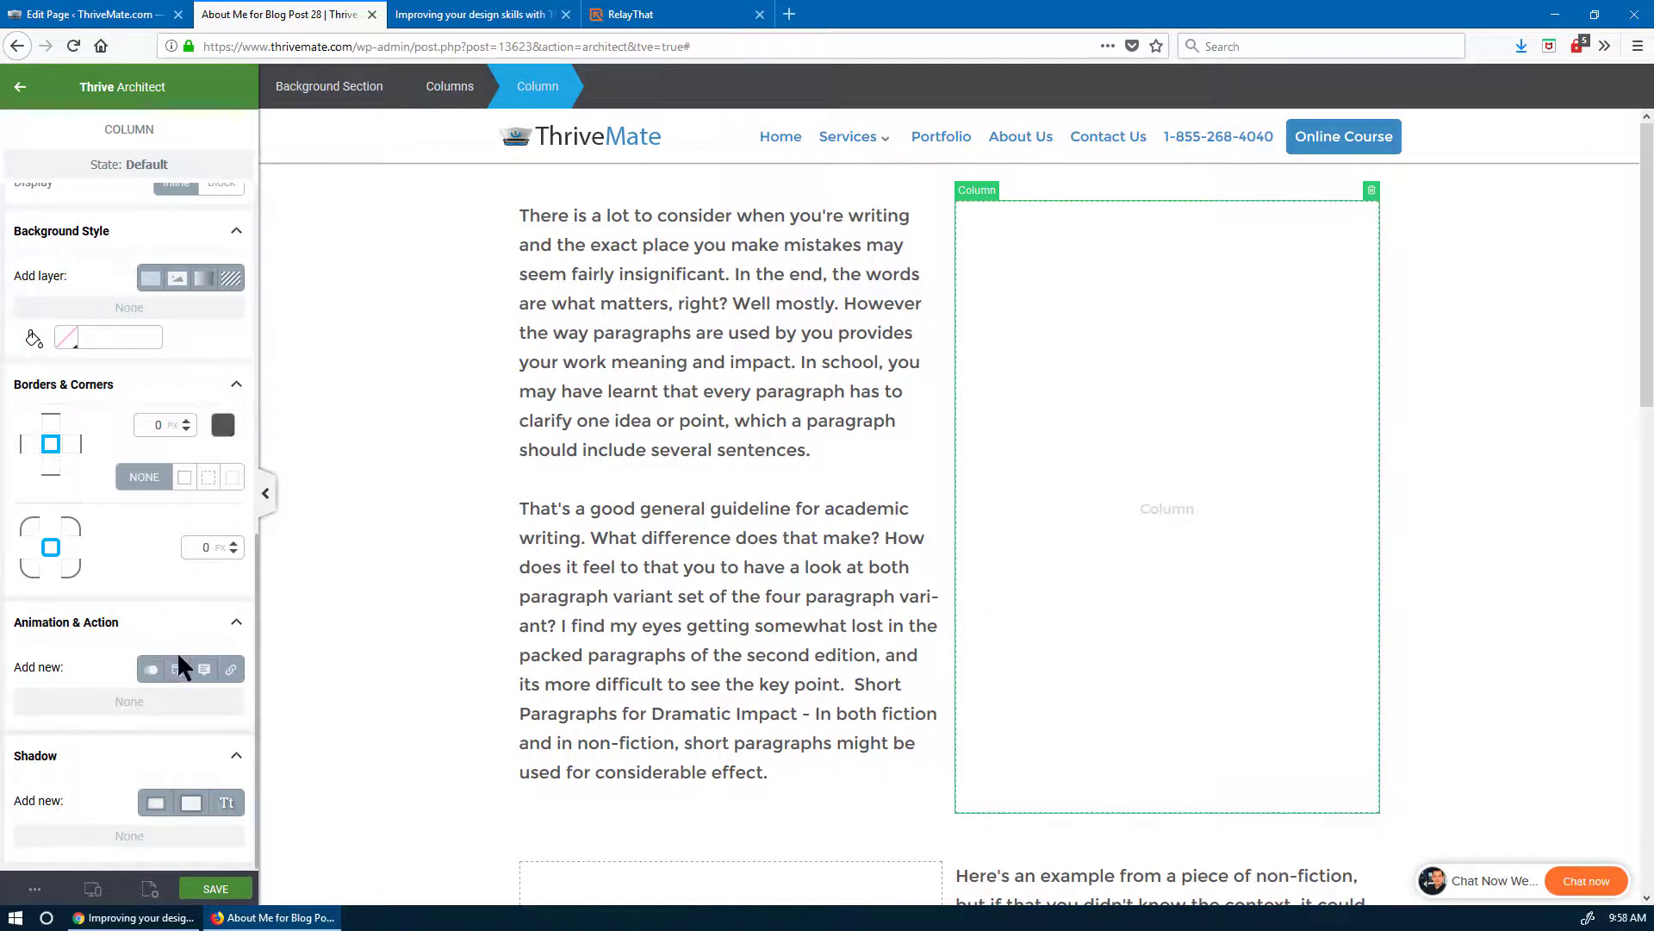
pyautogui.scroll(2, 84, 586)
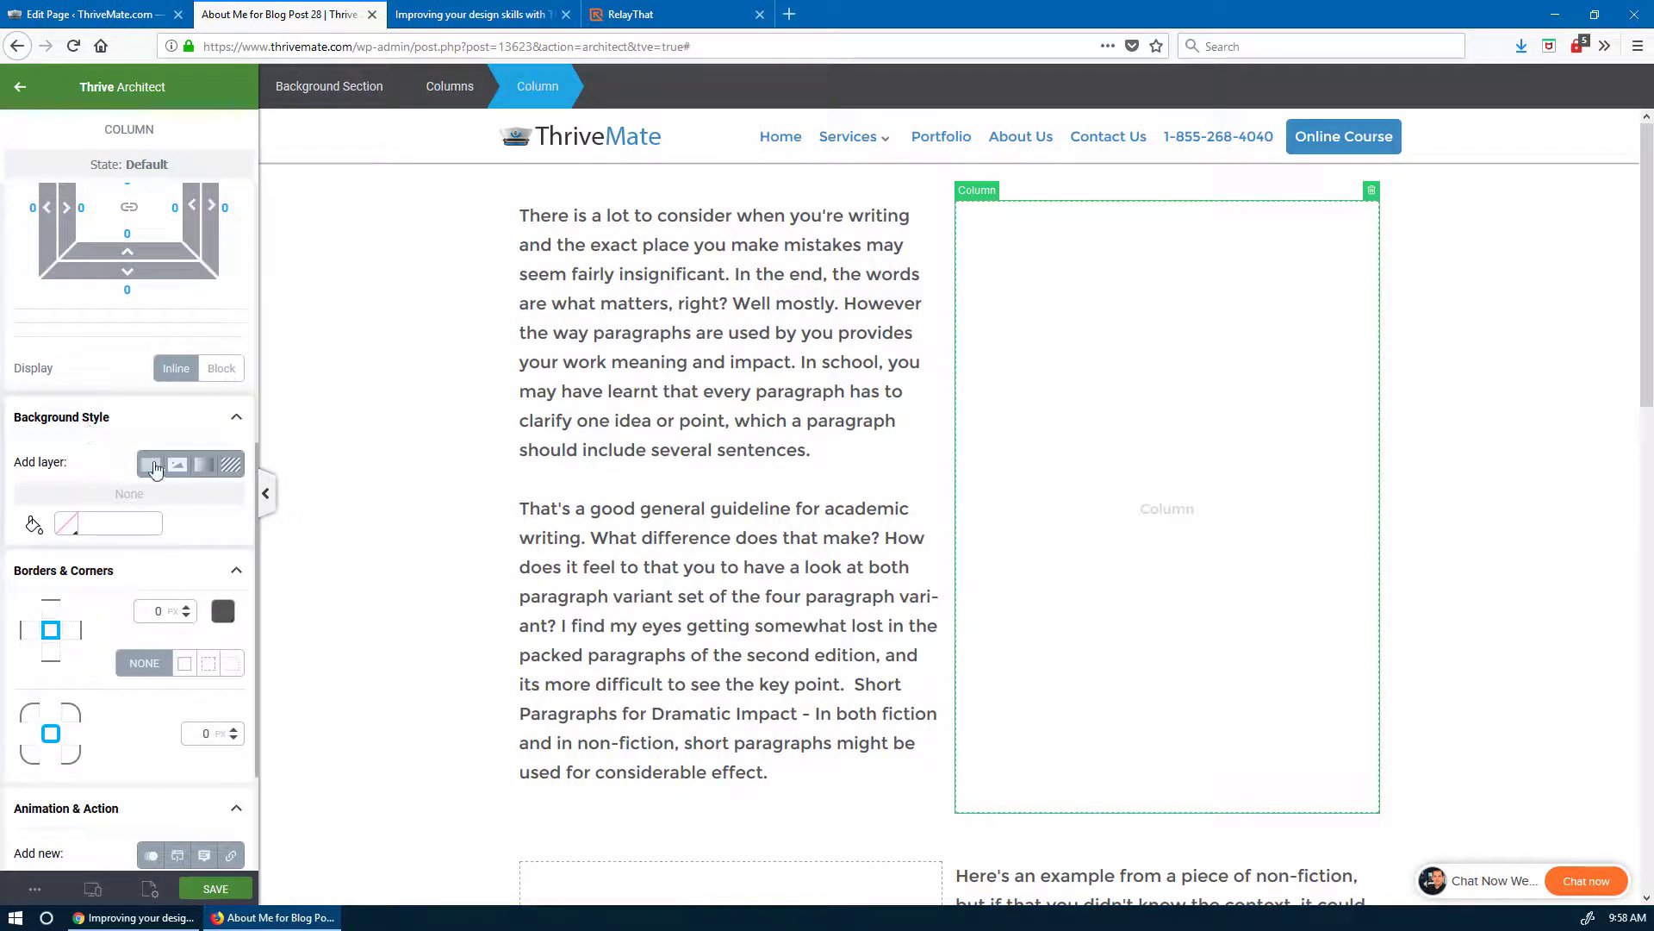
pyautogui.click(175, 467)
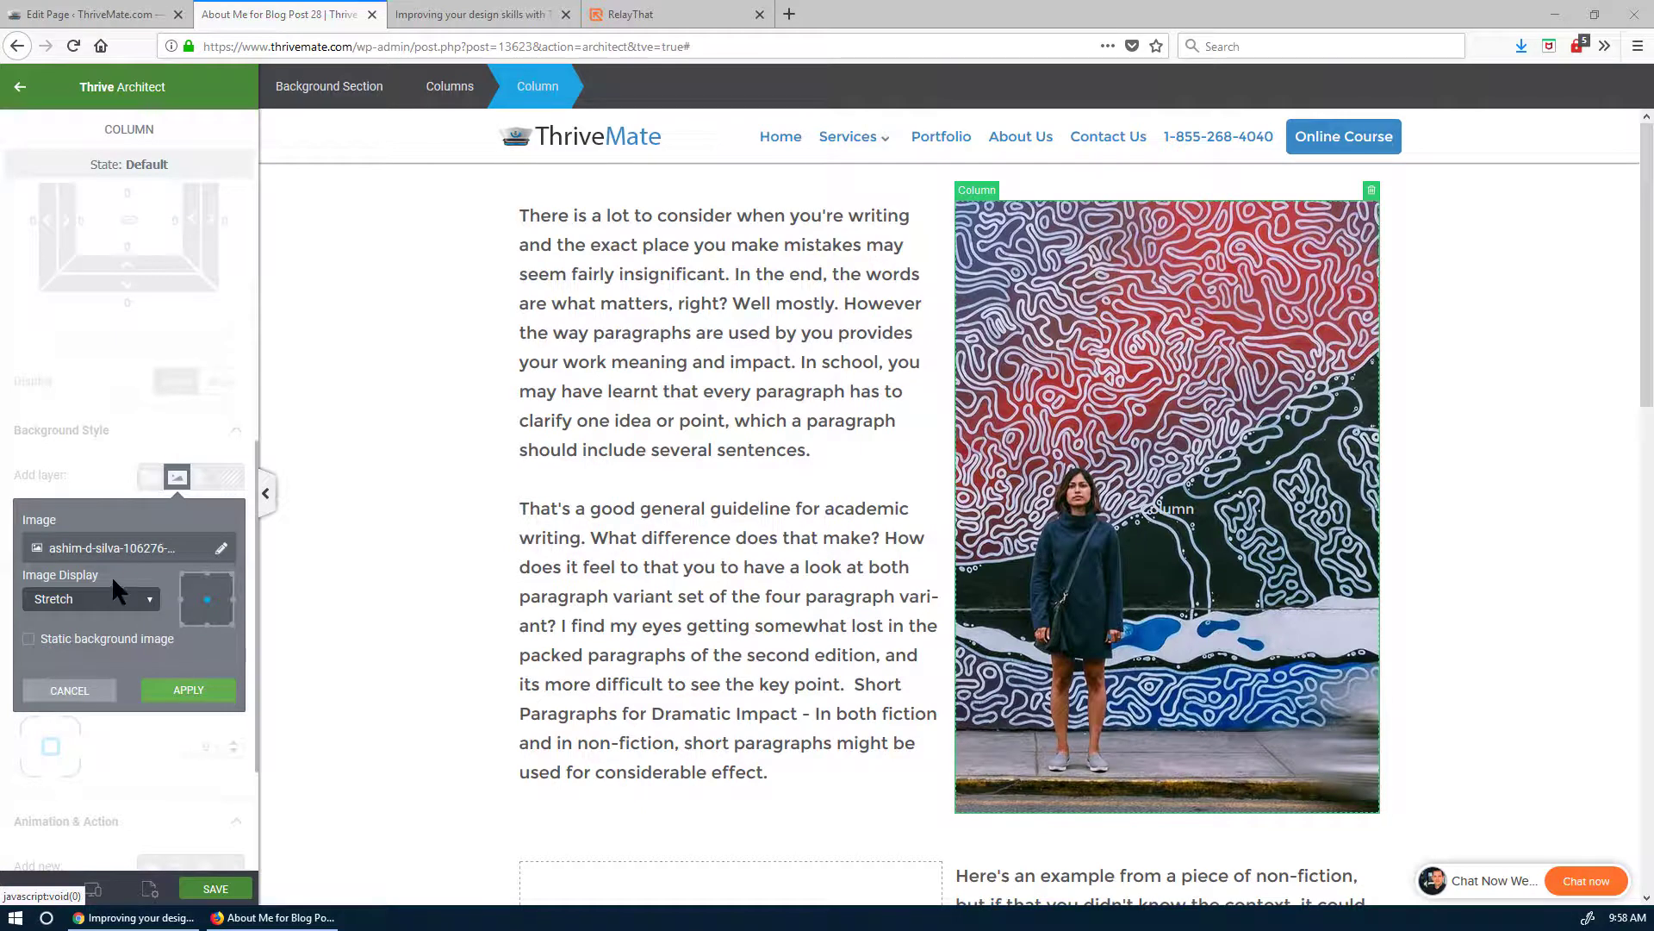
# - Keep the right column's background image display on Stretch and anchor the photo to the bottom centre after trying the right and left anchors
pyautogui.click(65, 595)
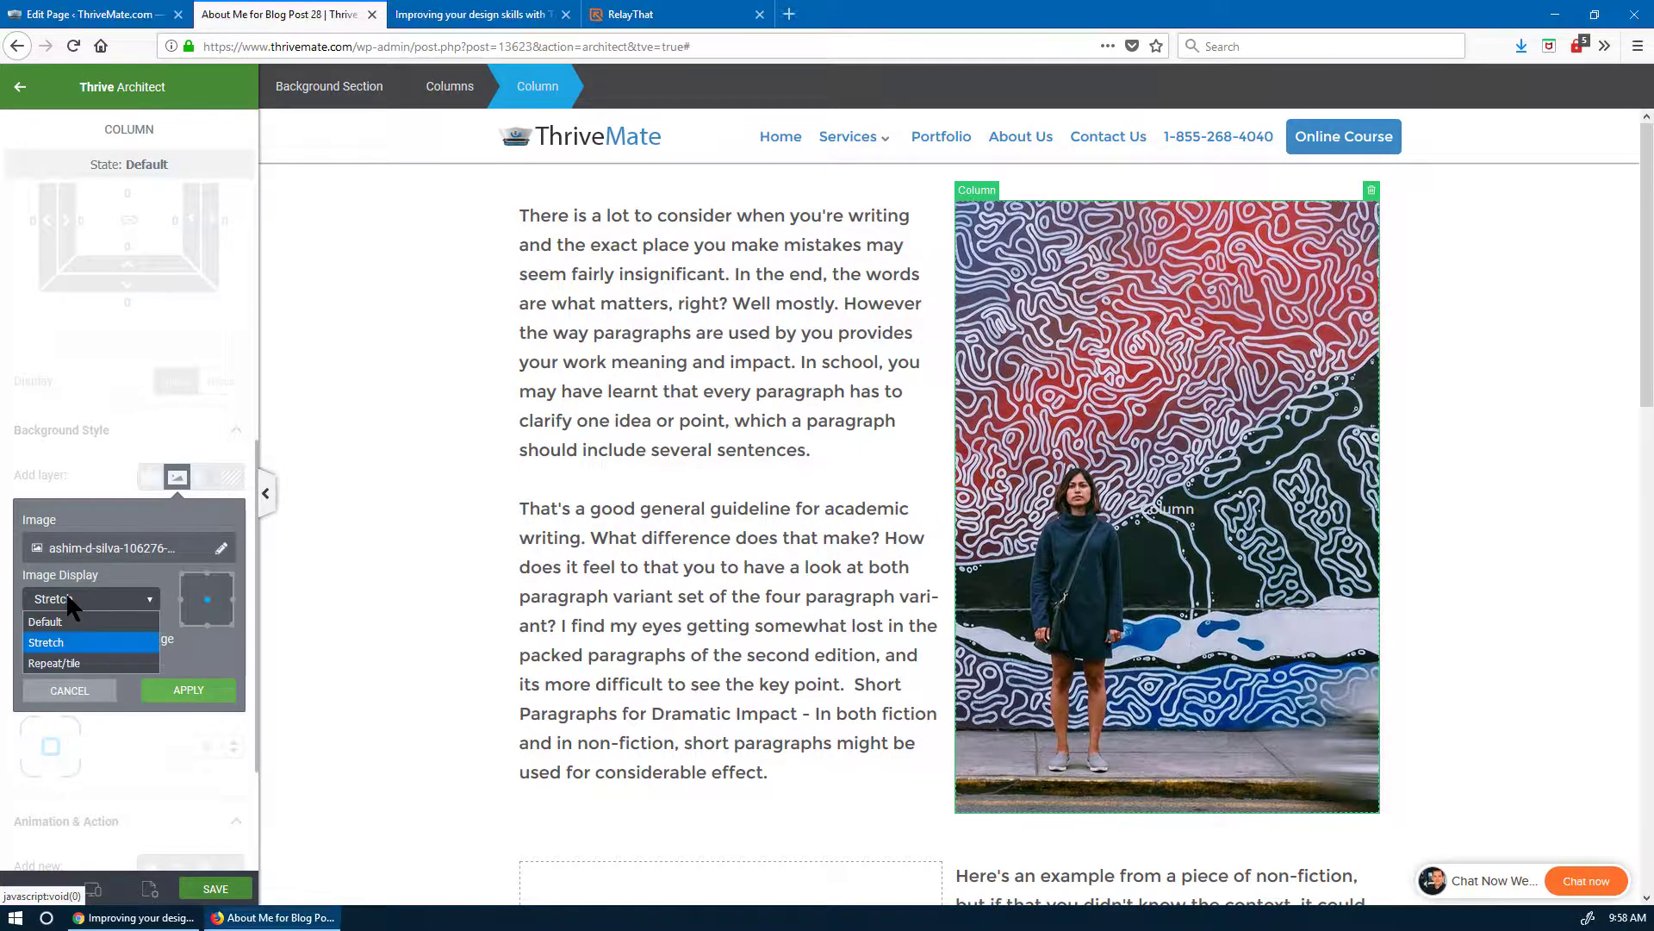
pyautogui.click(68, 643)
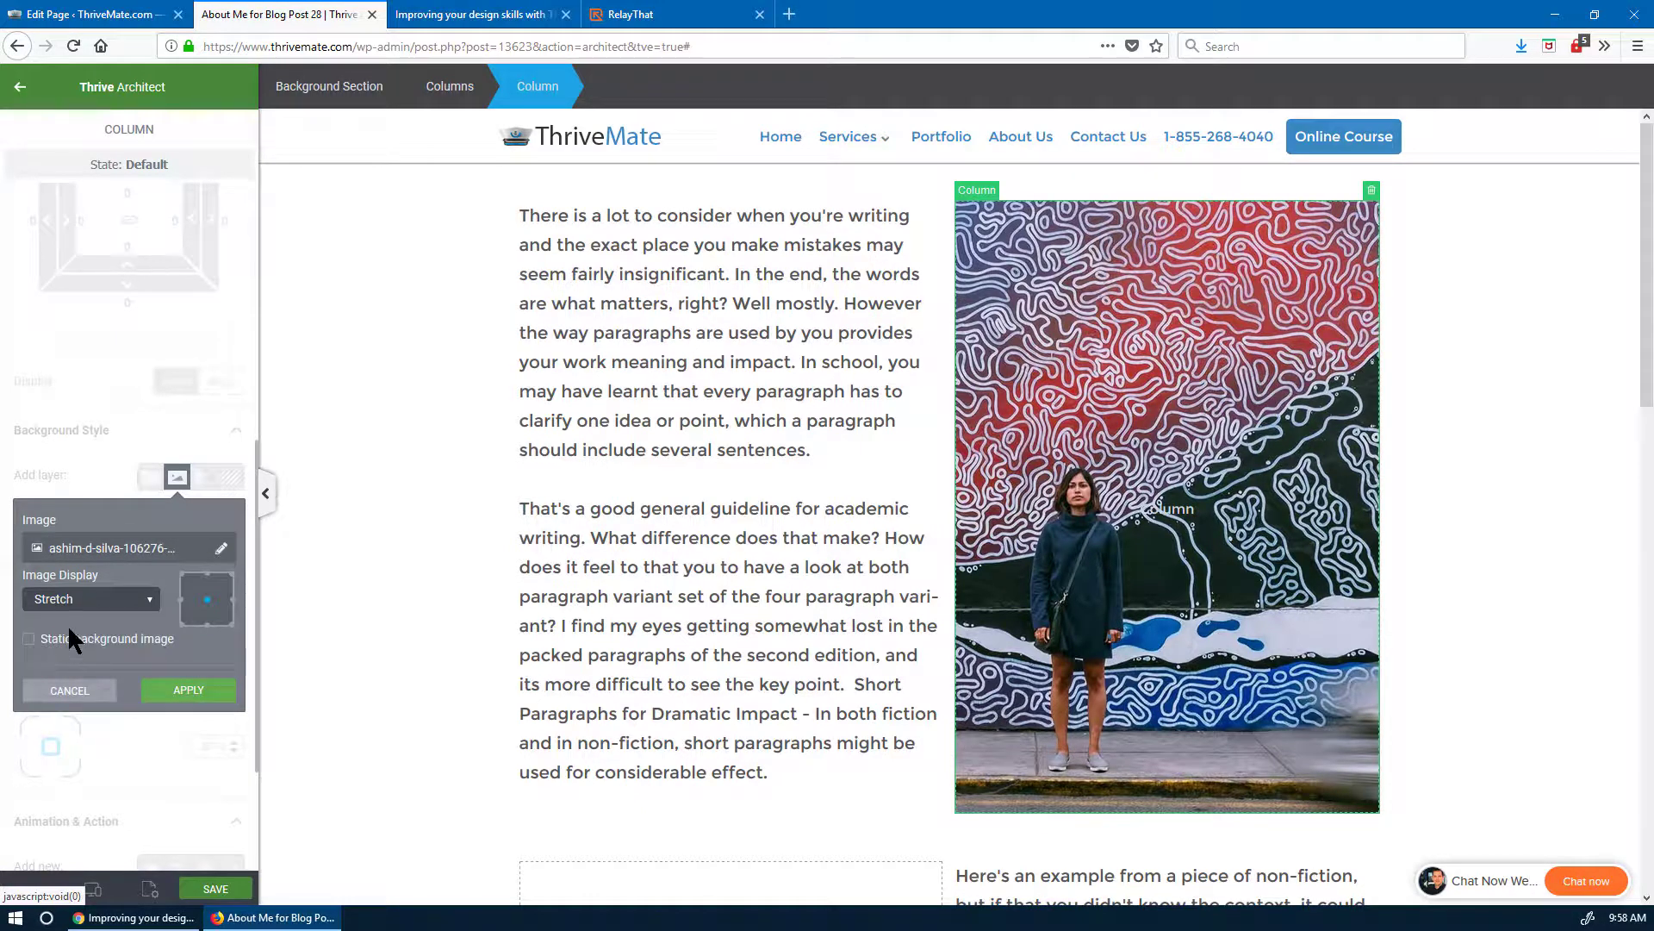
pyautogui.click(234, 600)
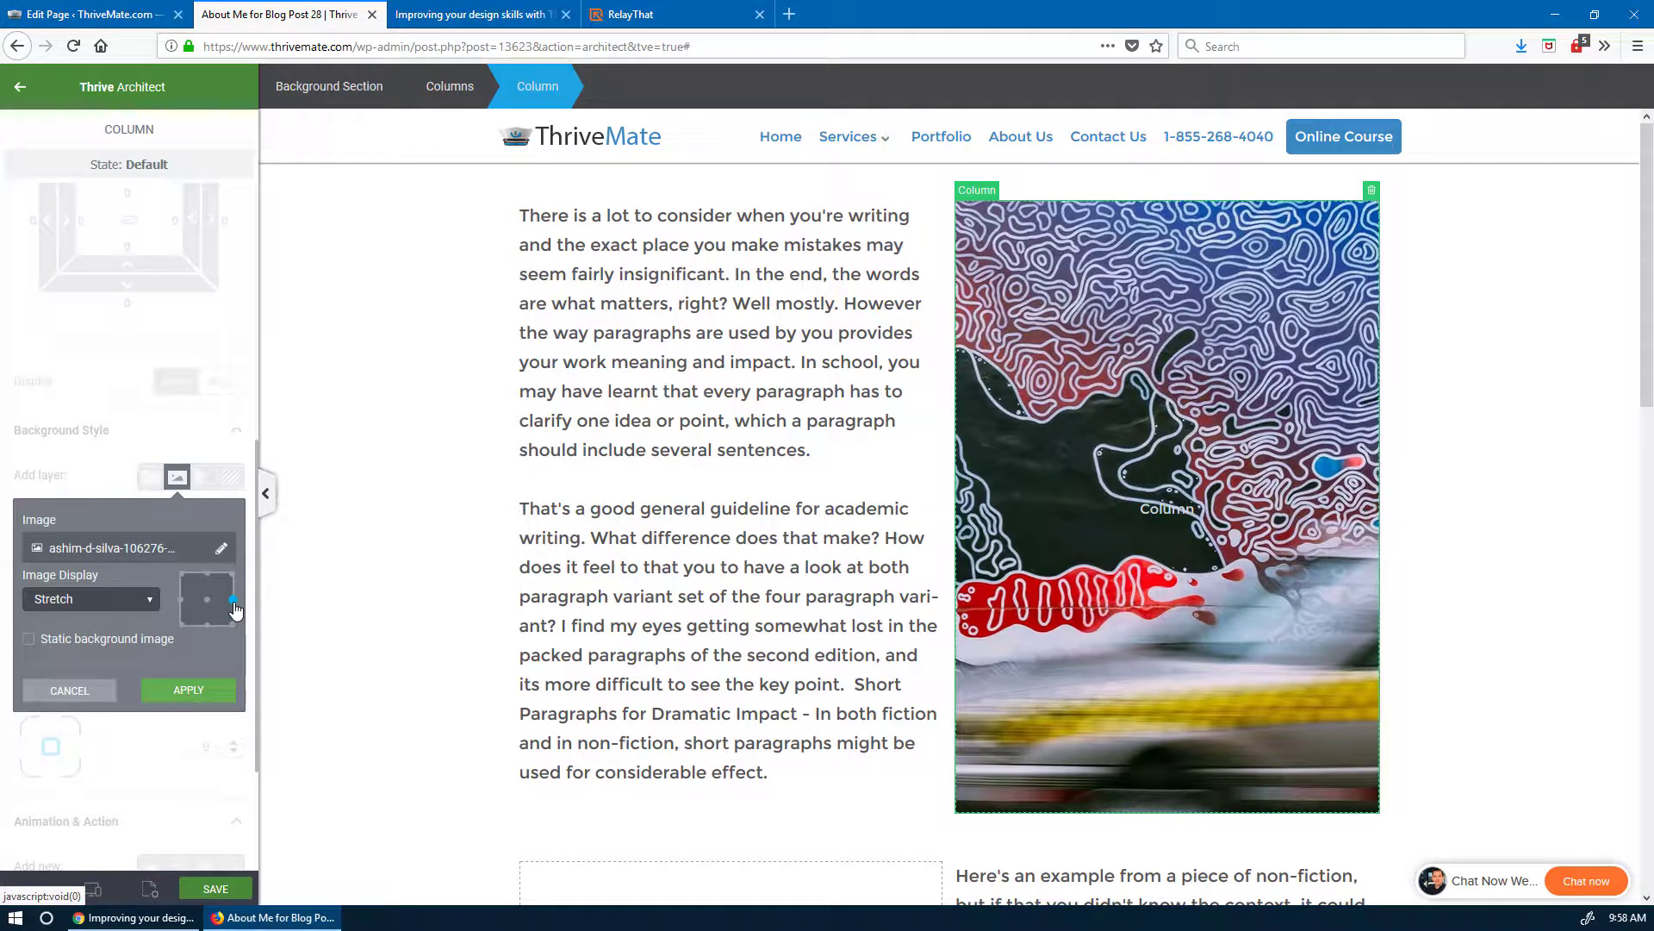
pyautogui.click(180, 599)
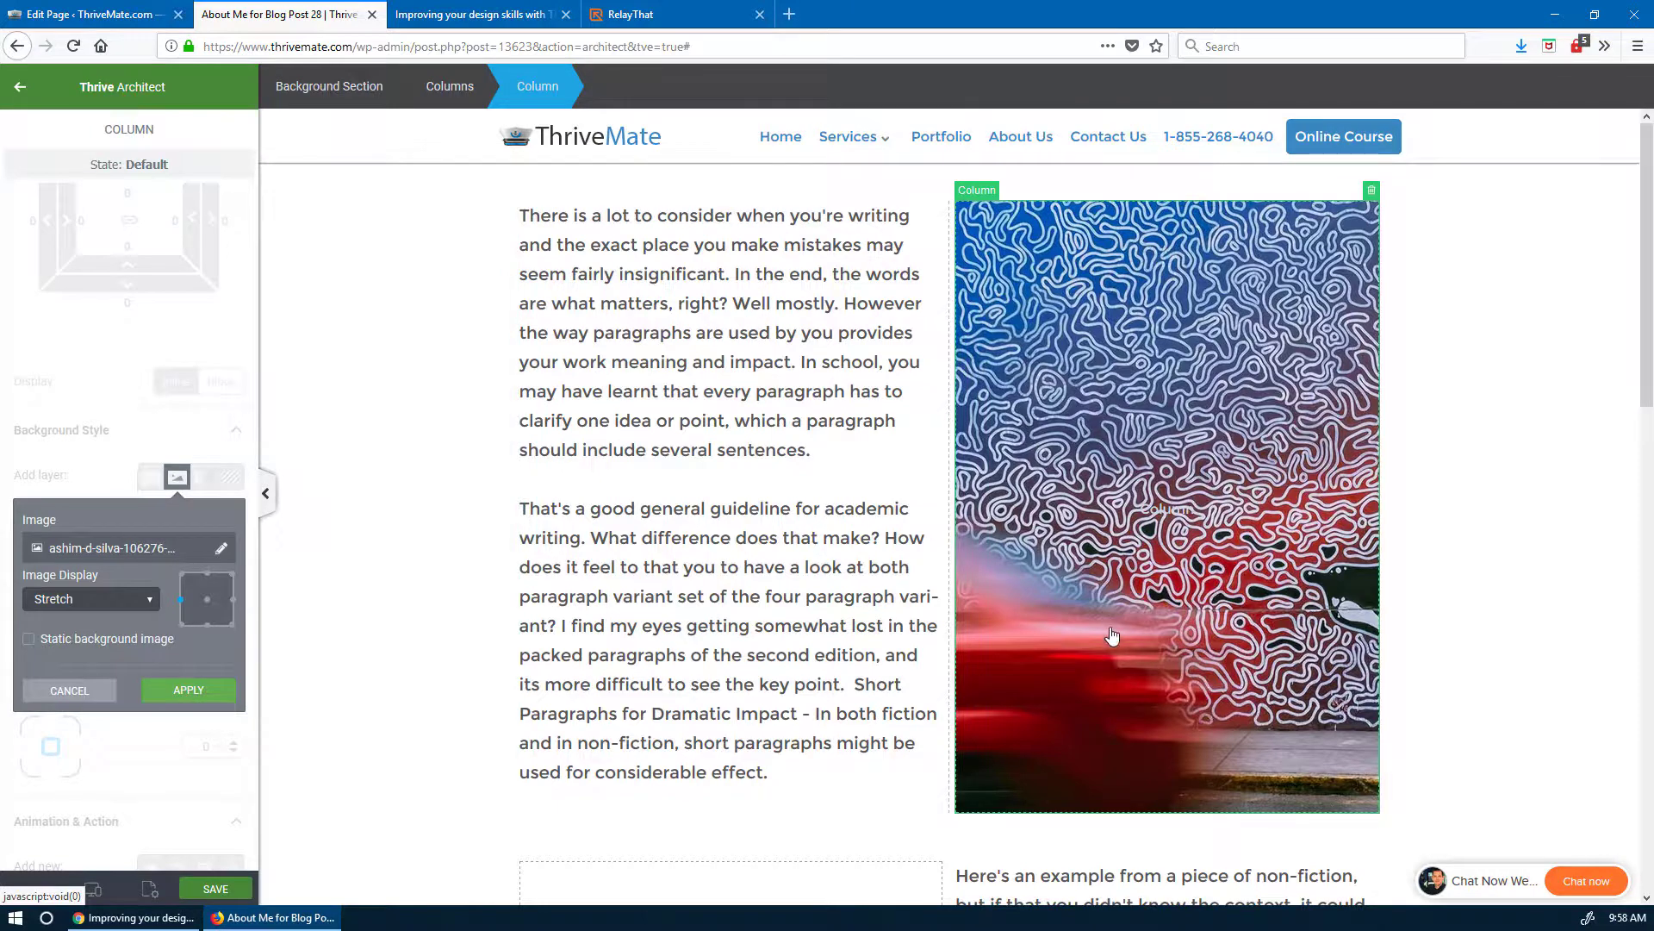
pyautogui.click(208, 624)
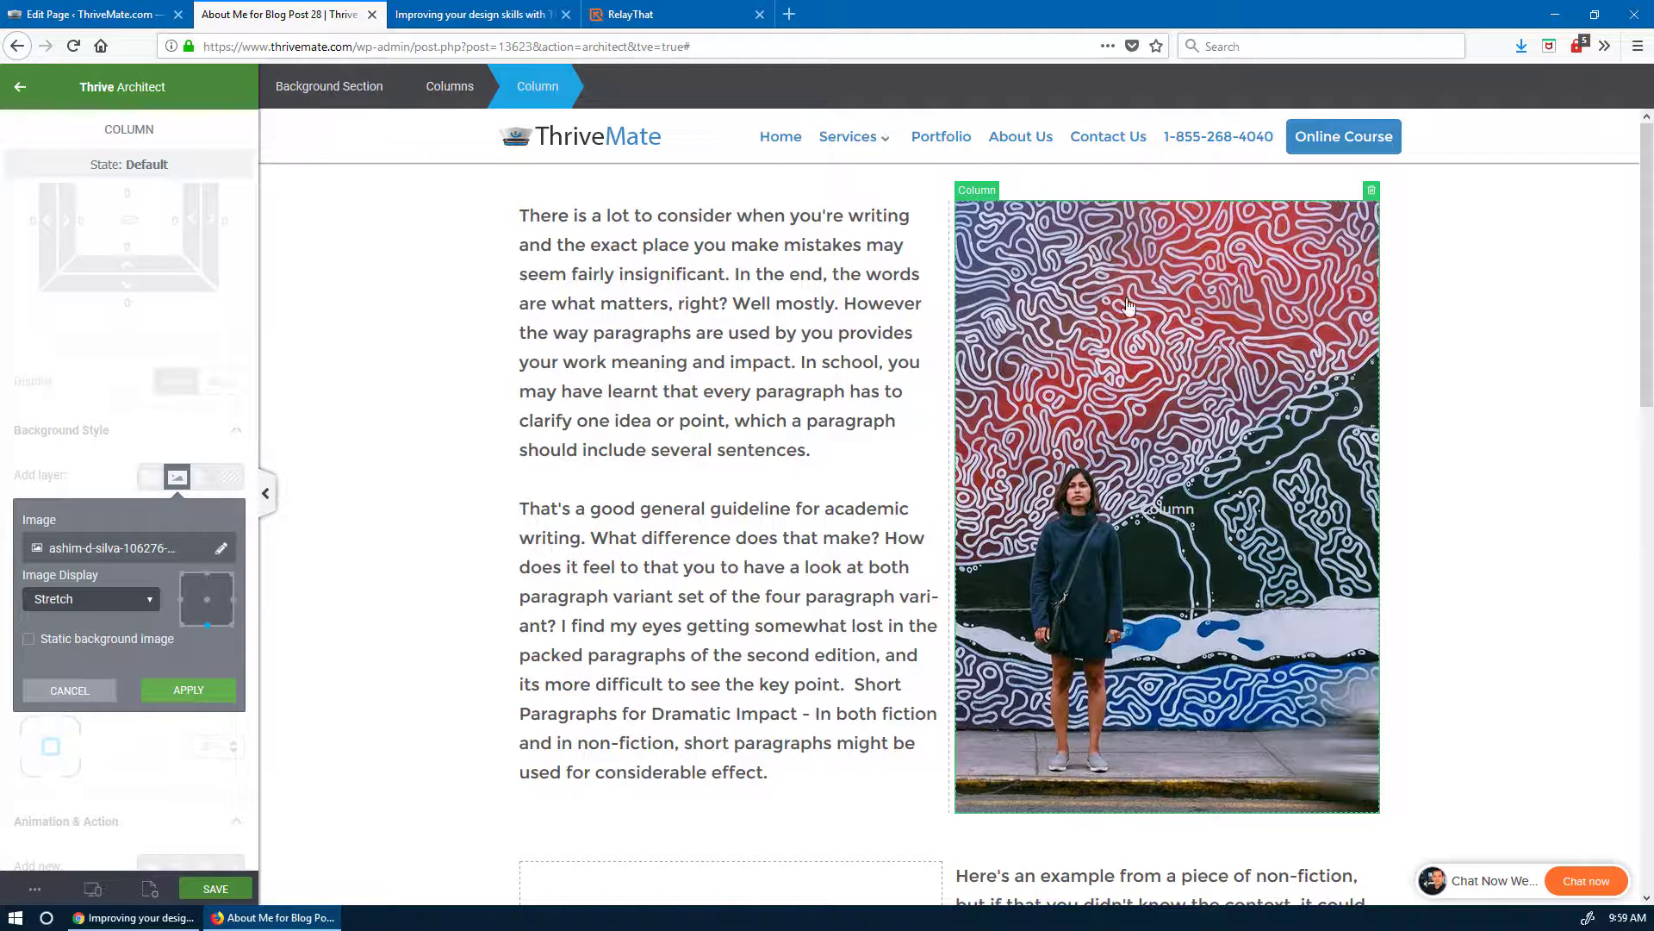
pyautogui.click(794, 638)
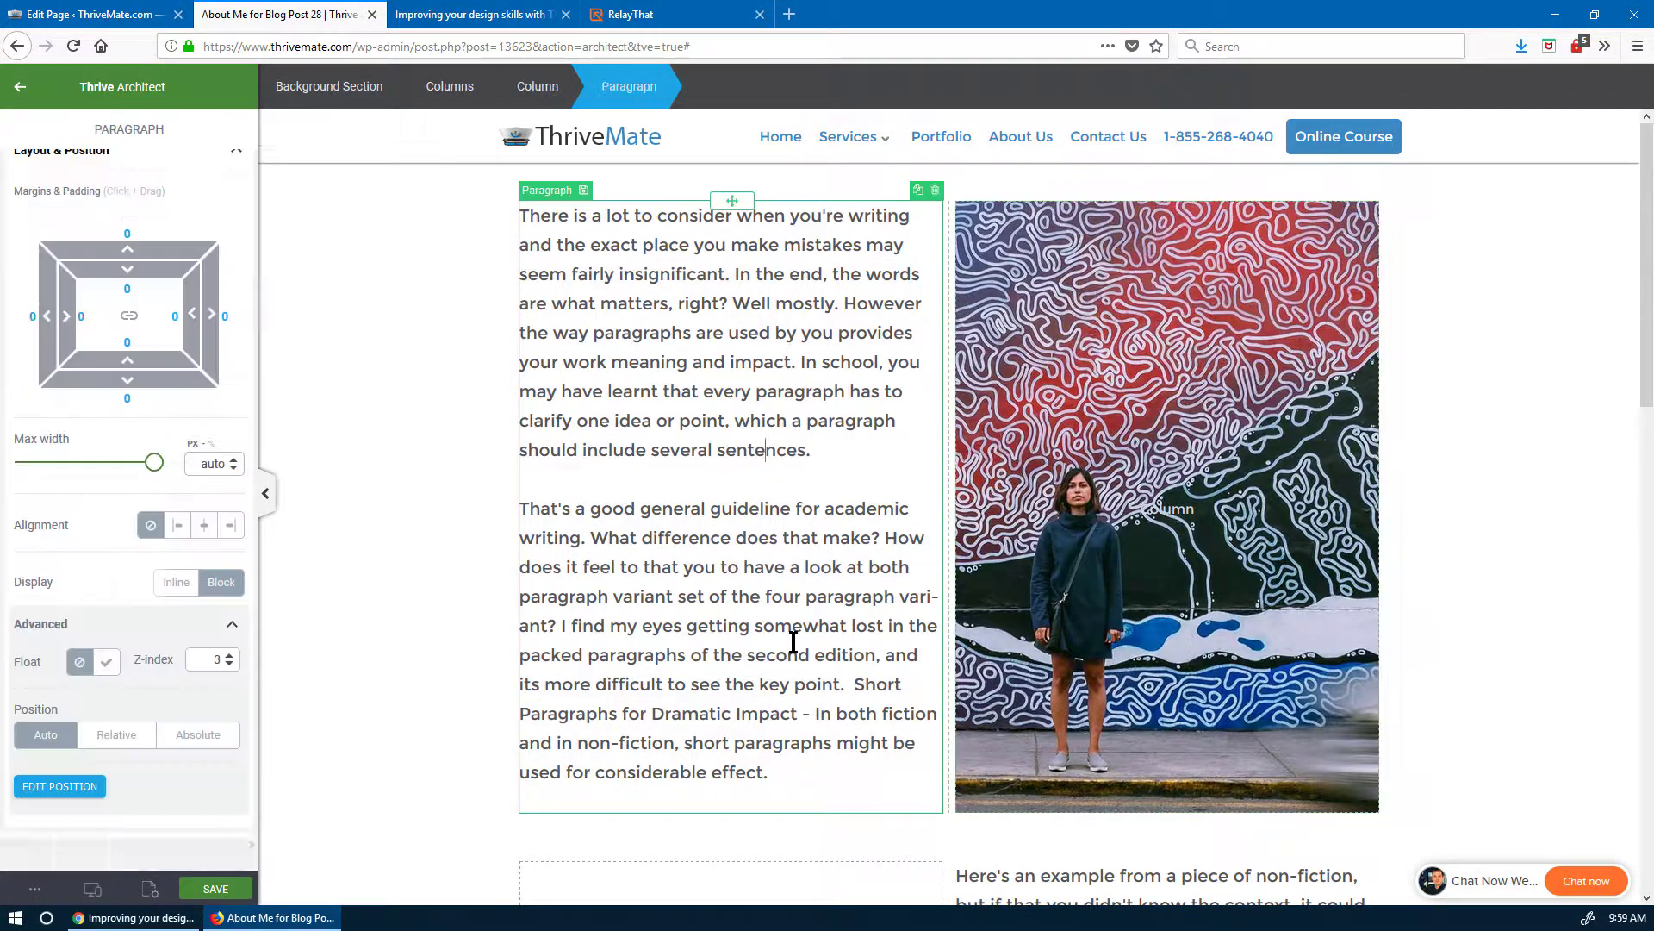
pyautogui.scroll(-2, 804, 604)
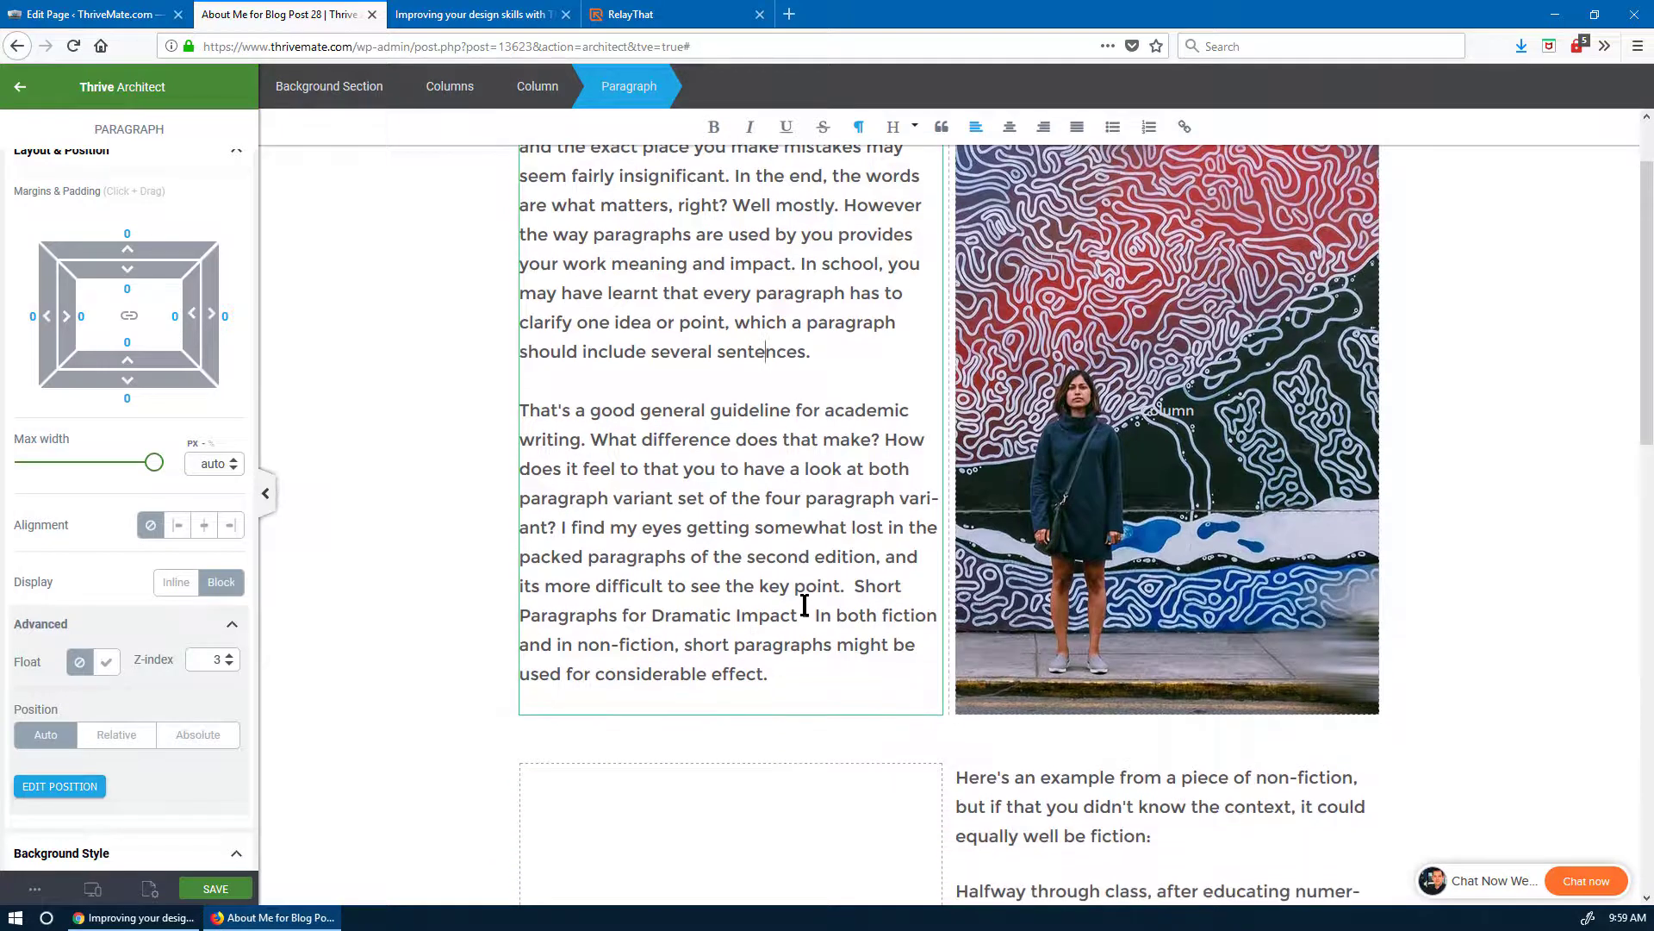
pyautogui.scroll(2, 804, 604)
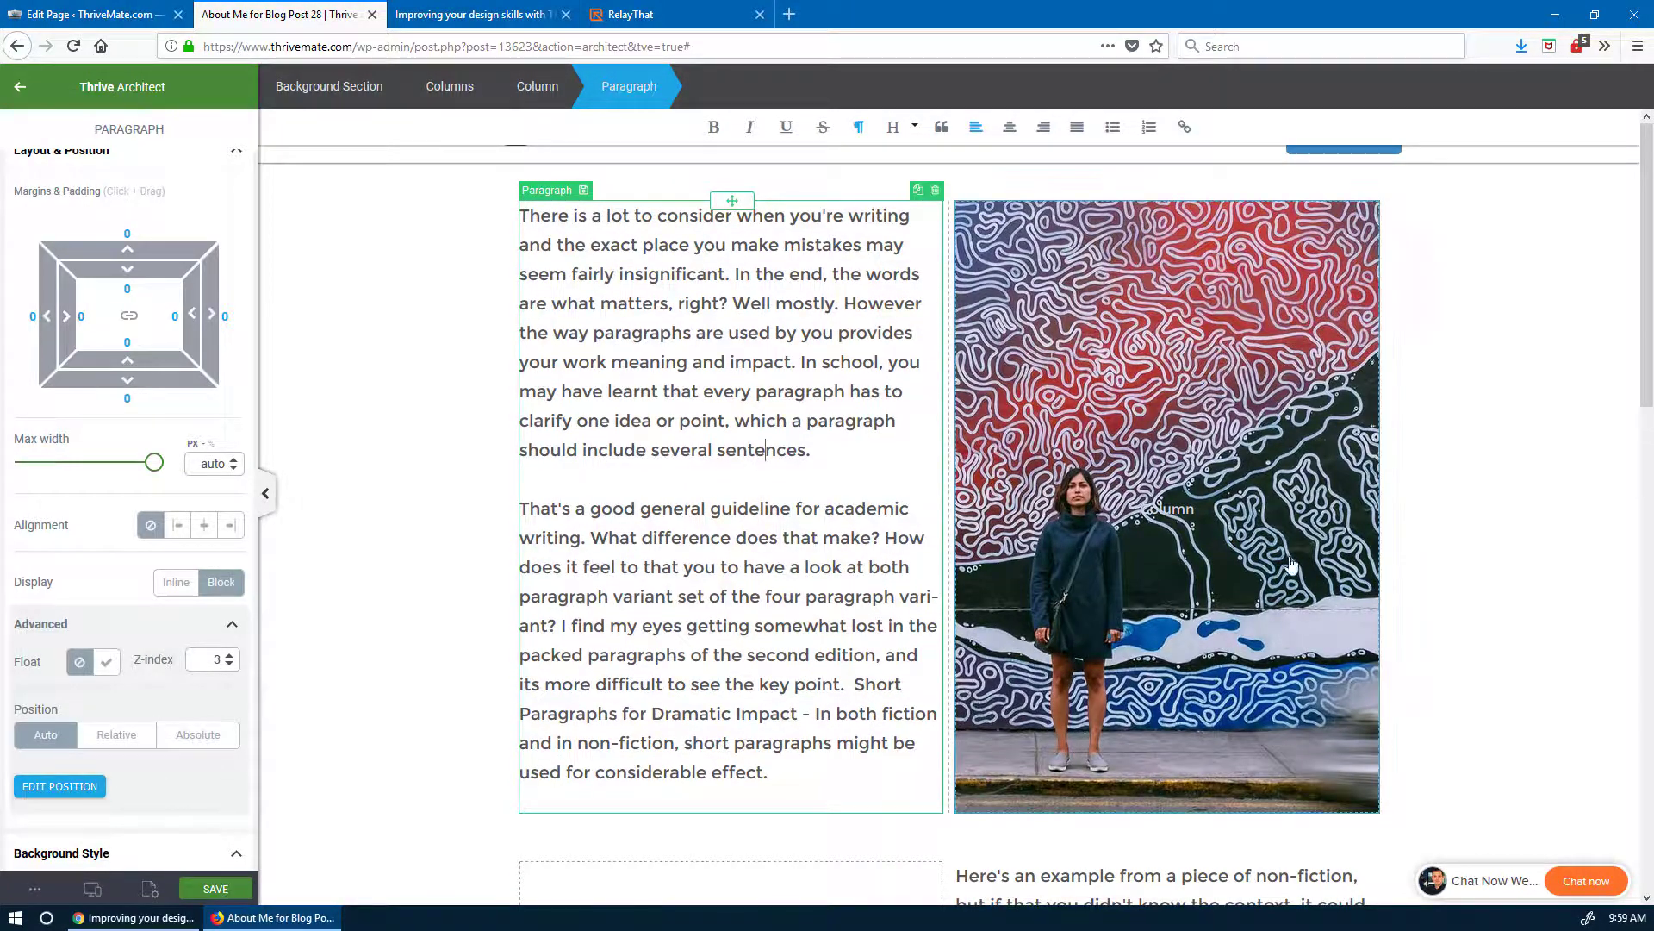
# - Add a heading above the upper section's columns reading "About Me : Helping People with walls"
pyautogui.press('Escape')
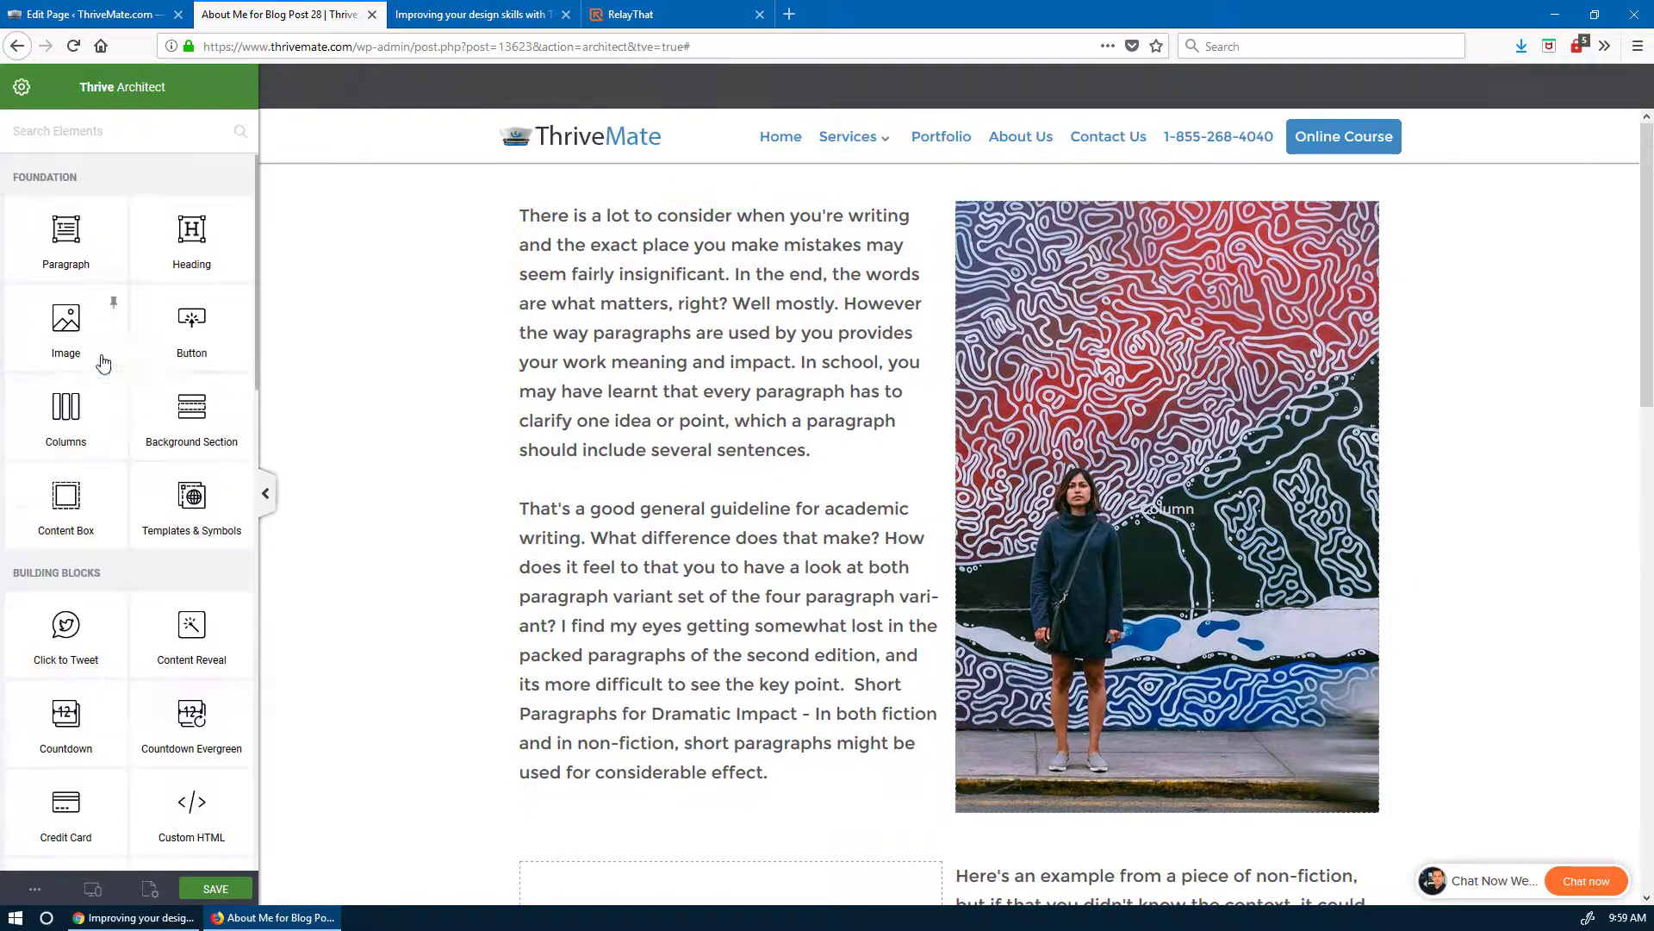
pyautogui.moveTo(188, 235); pyautogui.dragTo(931, 188)
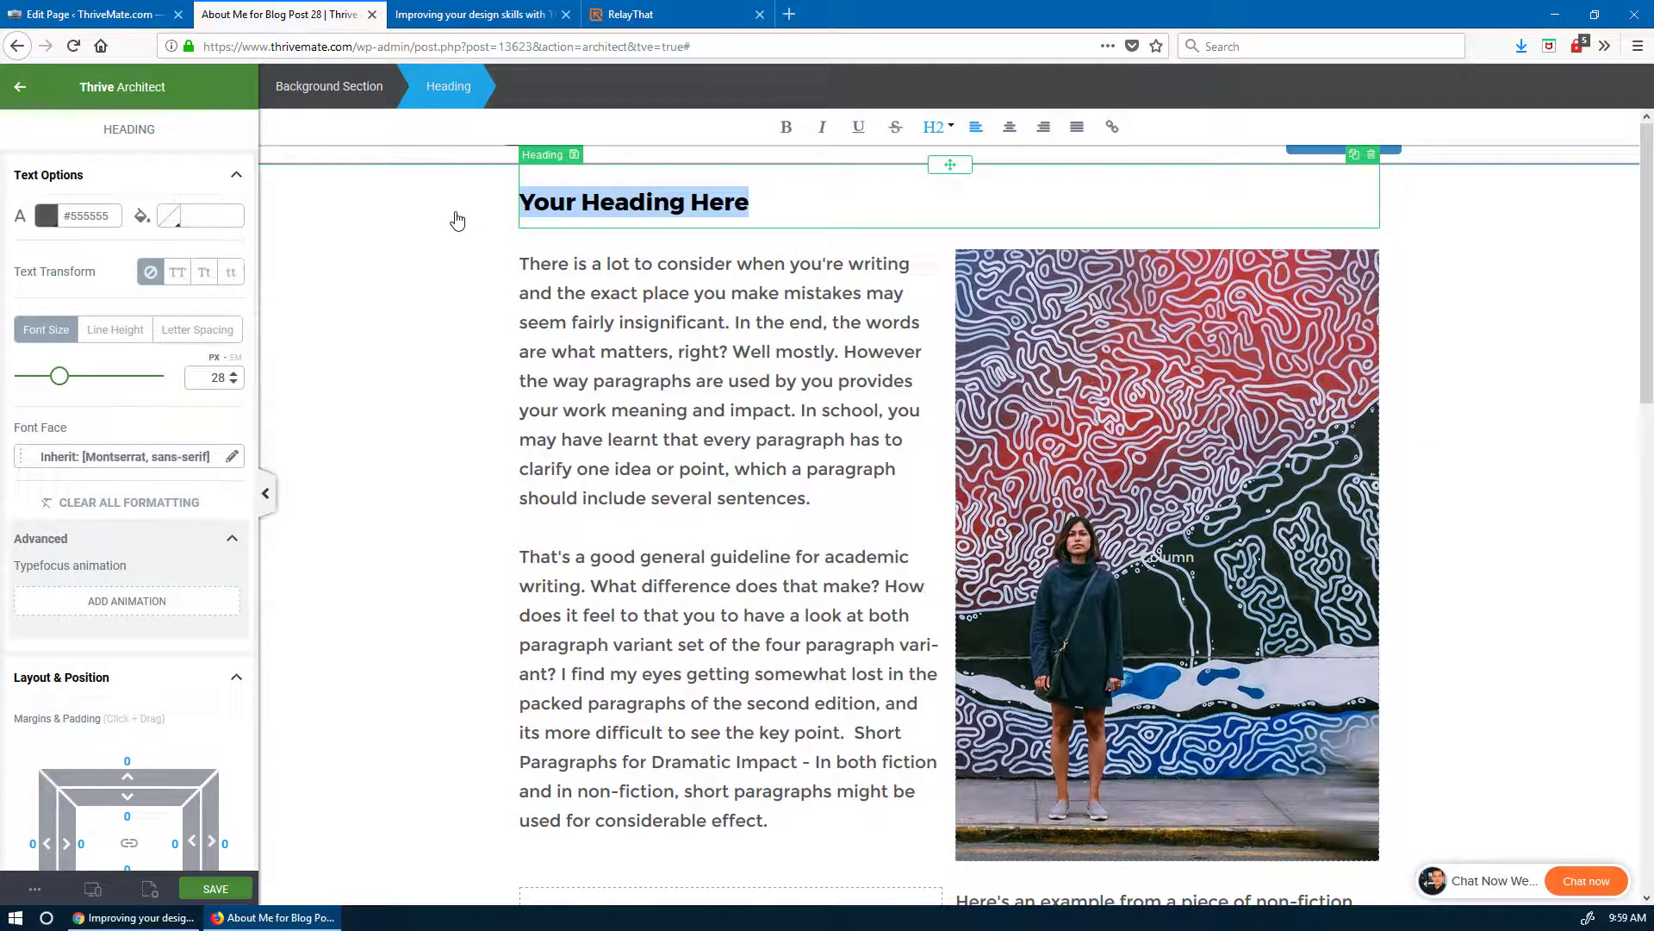
pyautogui.write('About M')
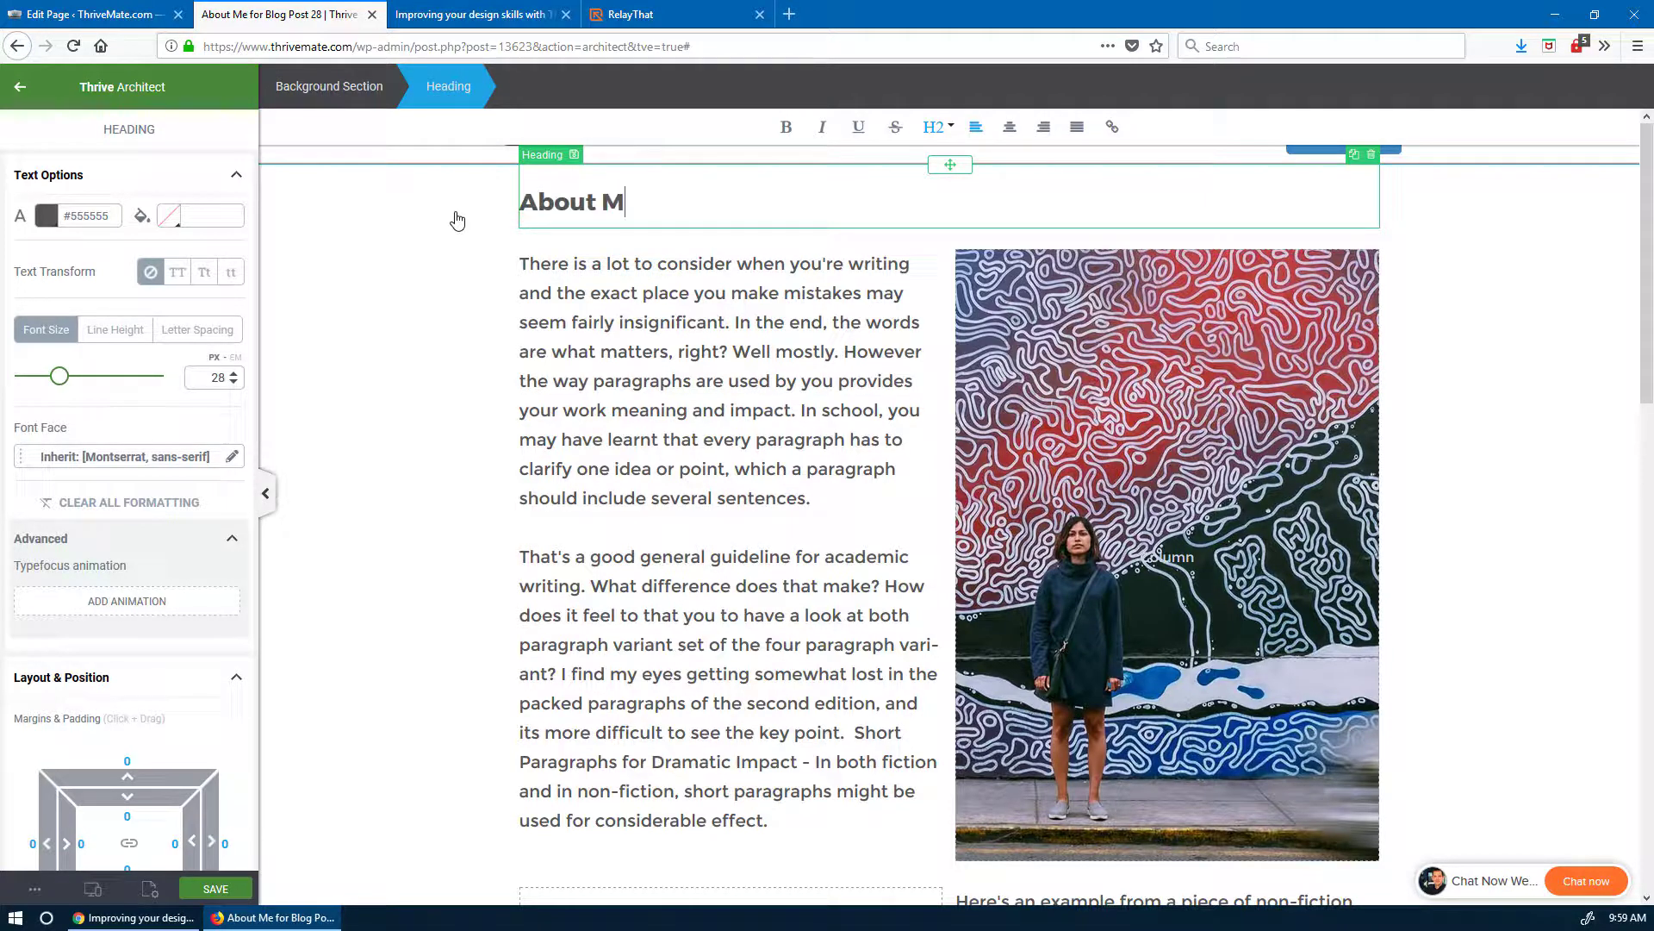
pyautogui.write('e : Helping')
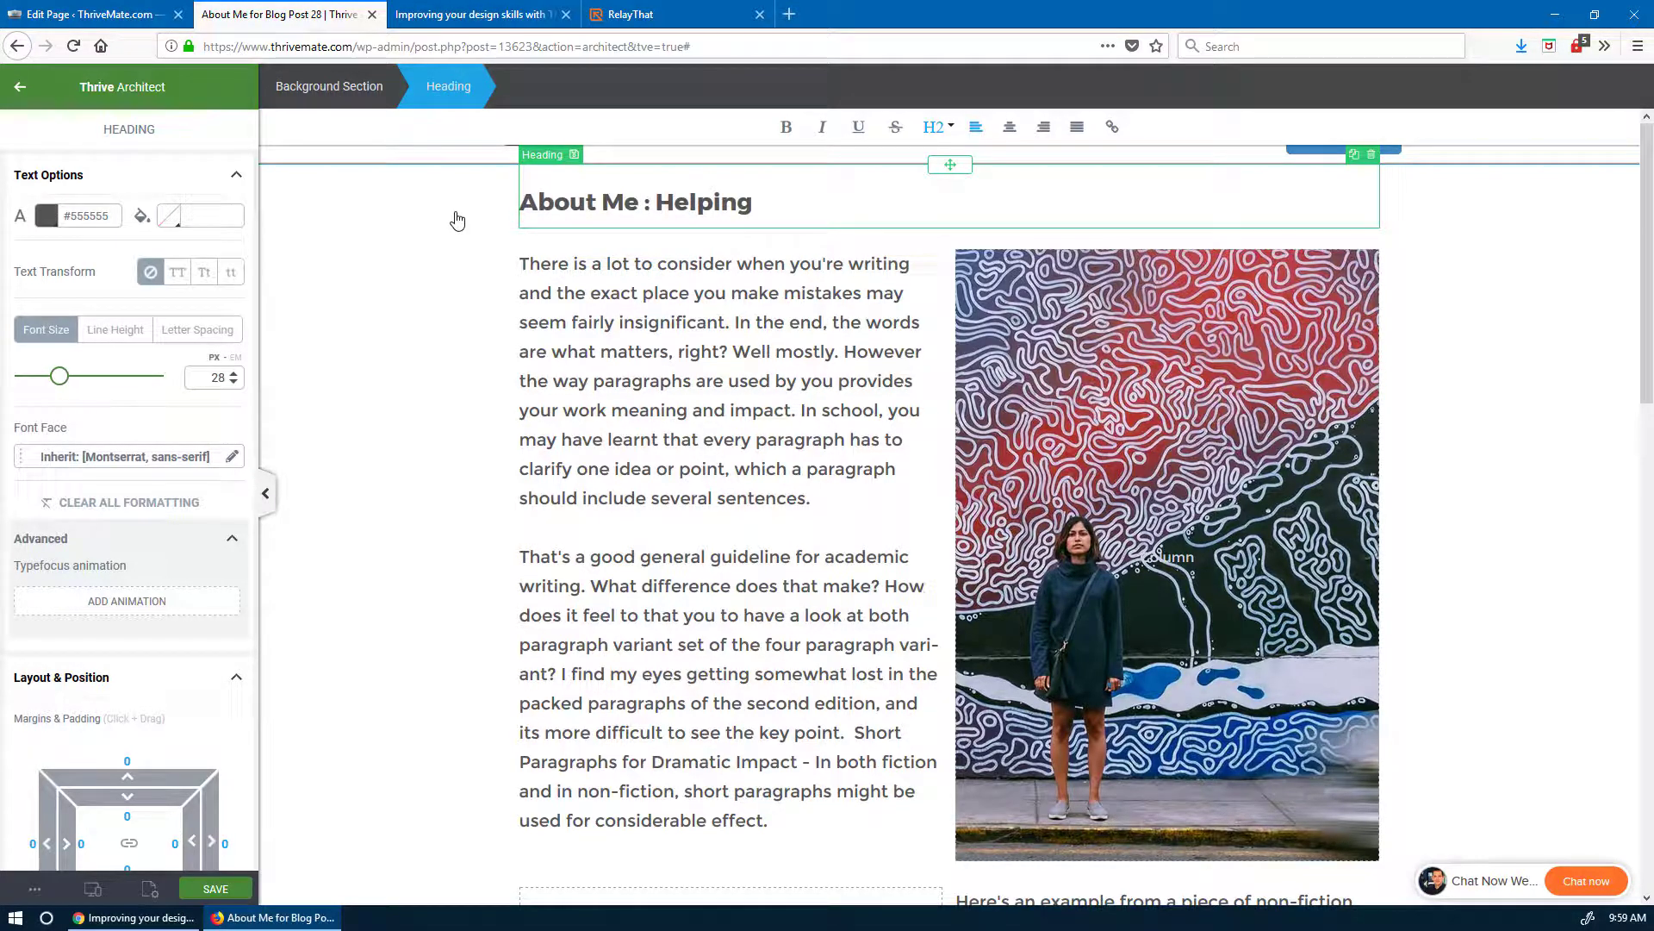
pyautogui.write(' People with')
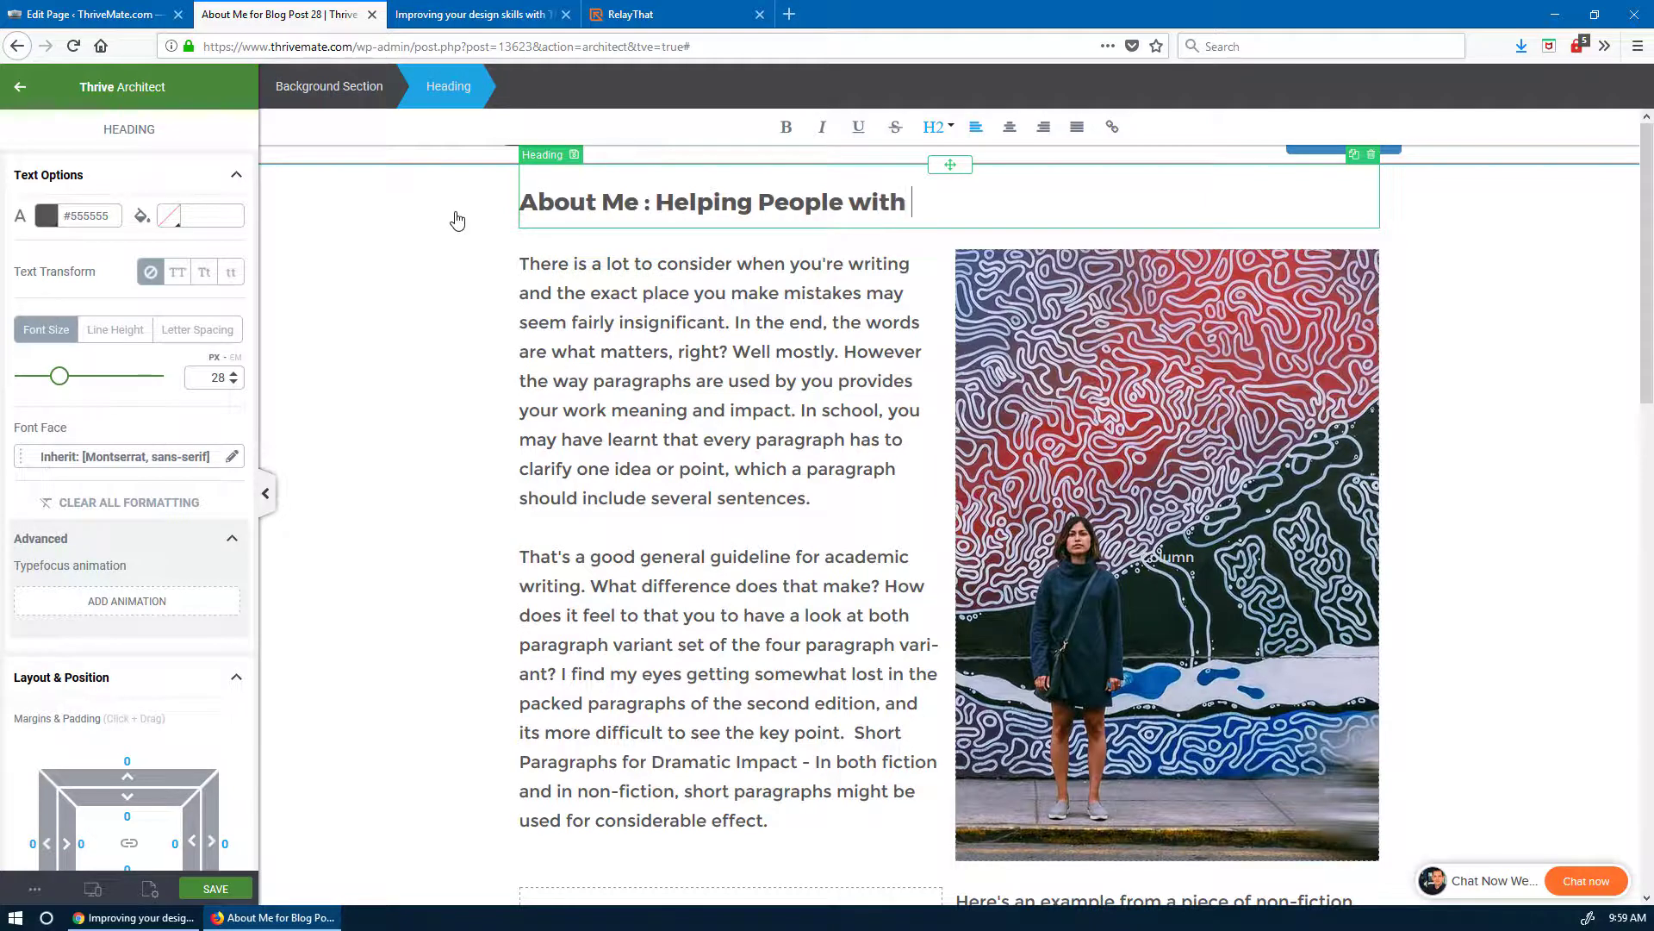
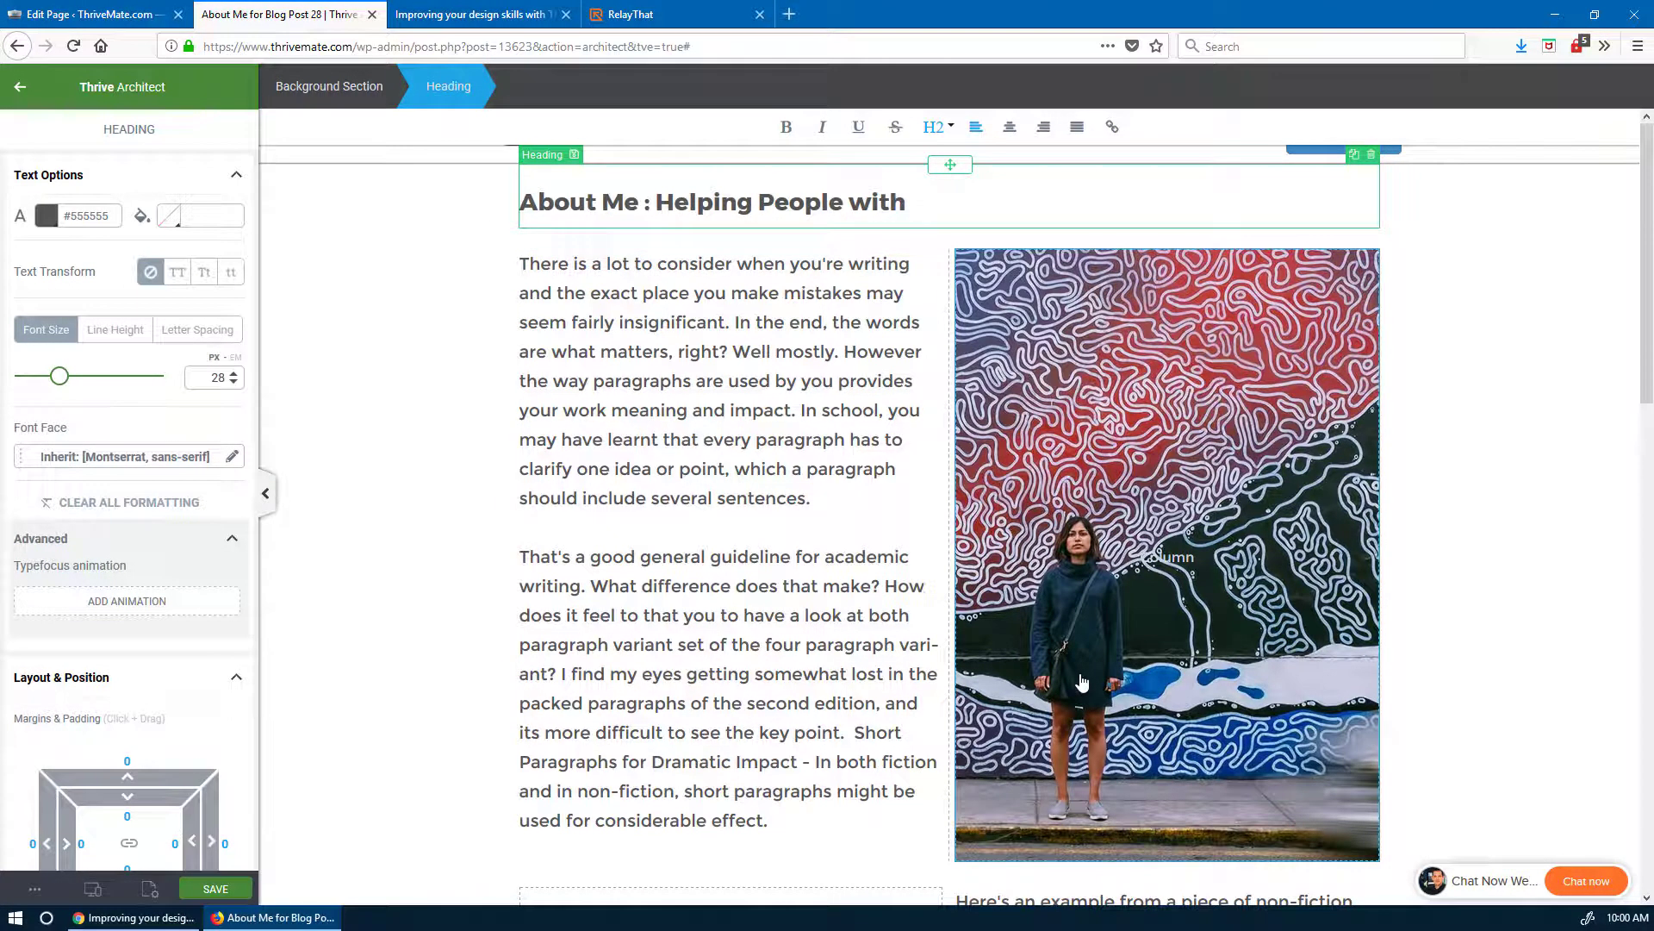
pyautogui.scroll(-2, 1083, 683)
pyautogui.scroll(2, 1082, 679)
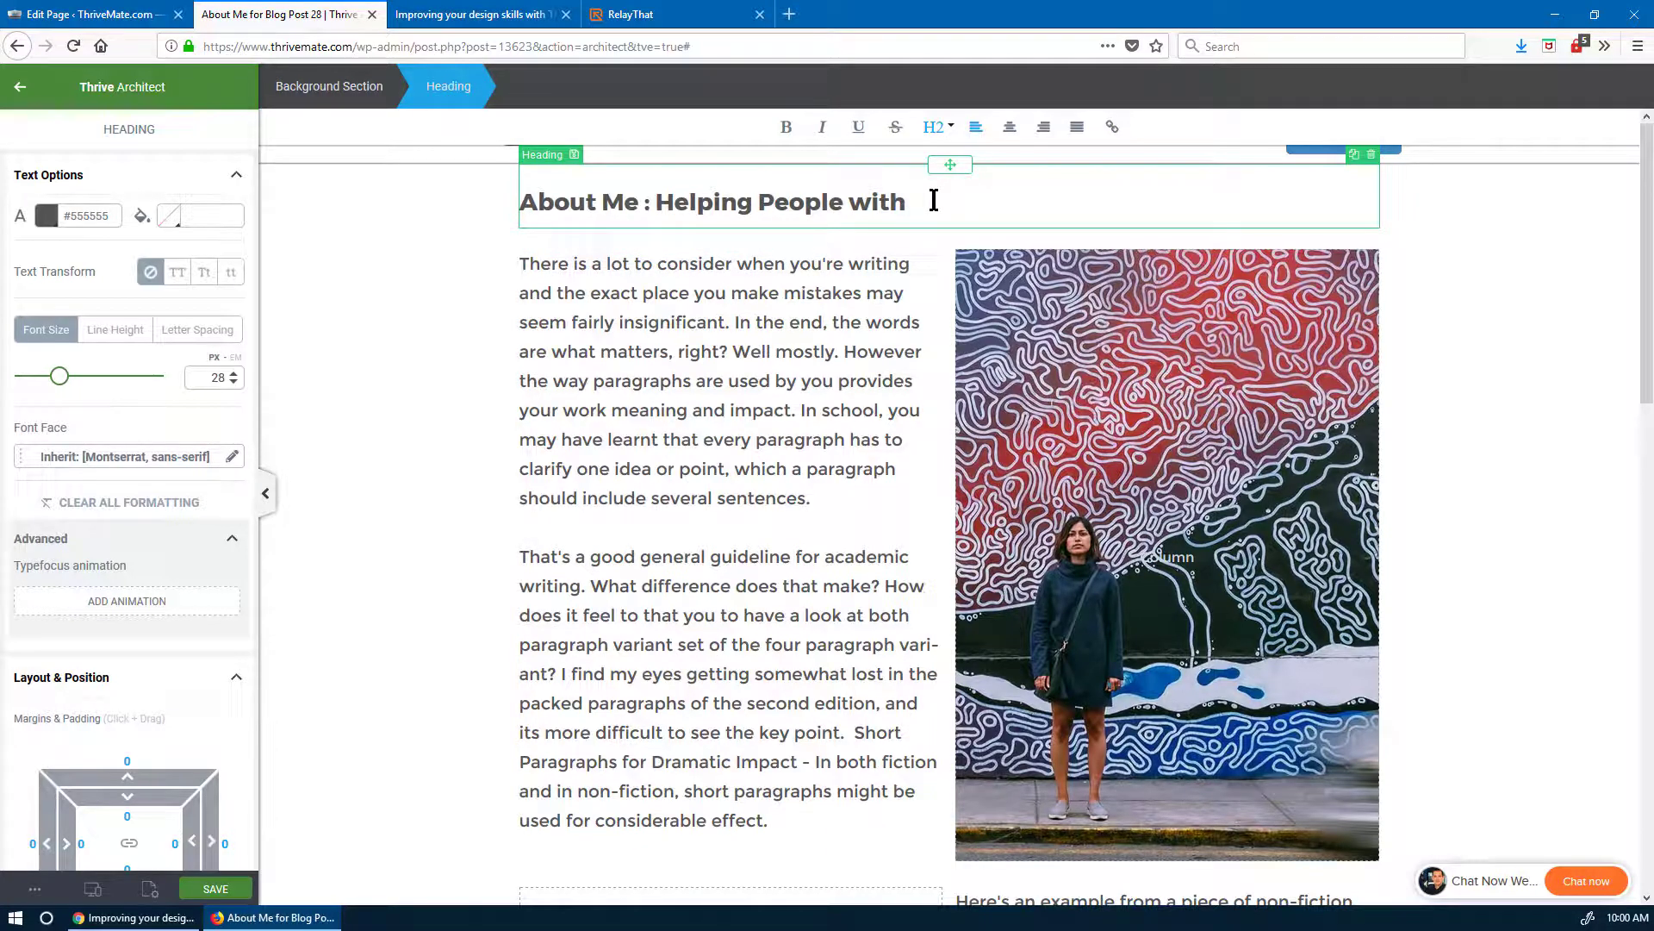
pyautogui.write('alls')
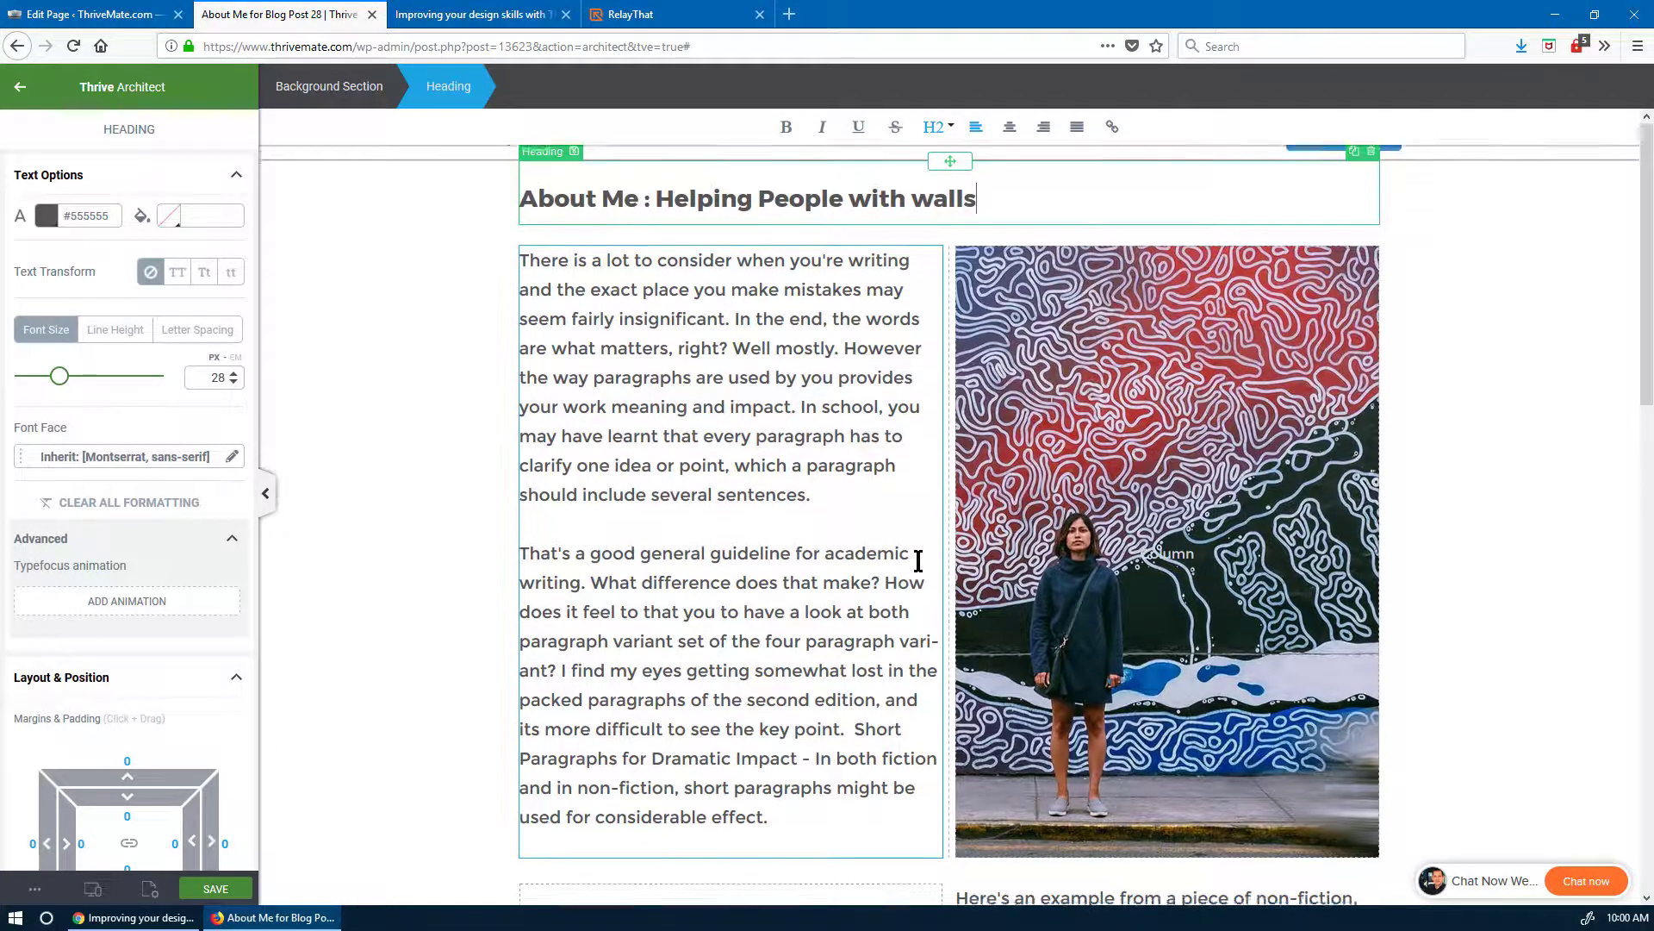
# - Select the lower section's empty left column, compare its layout with the upper section, and review the column's background style options
pyautogui.scroll(-6, 916, 561)
pyautogui.click(650, 548)
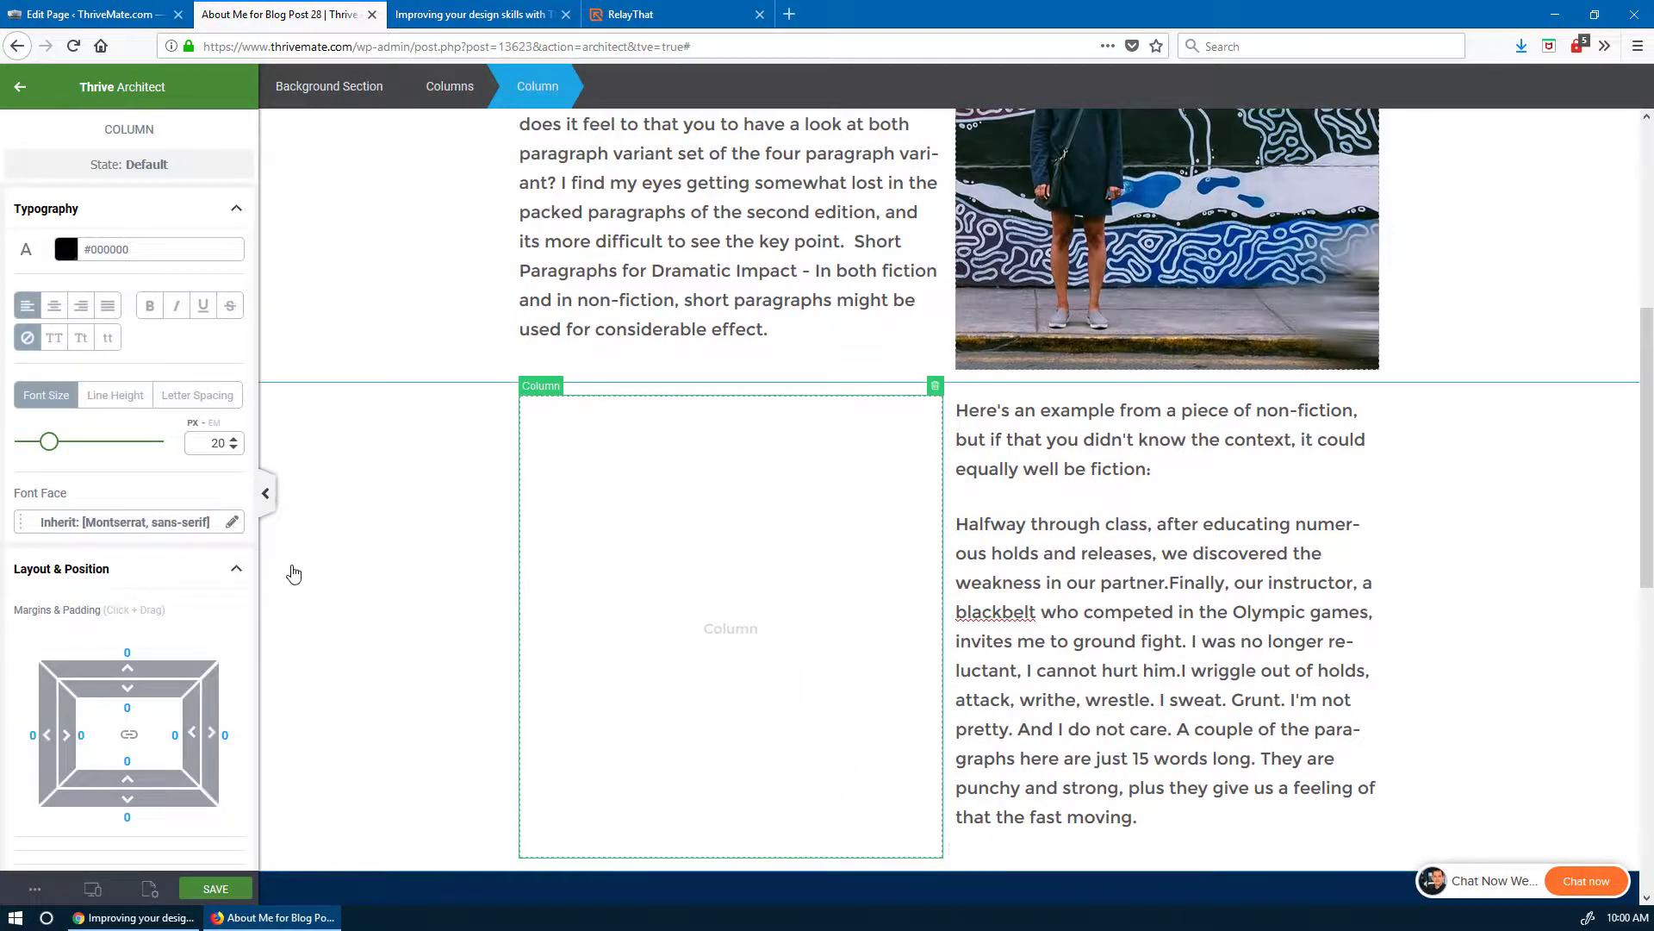
pyautogui.scroll(-1, 640, 584)
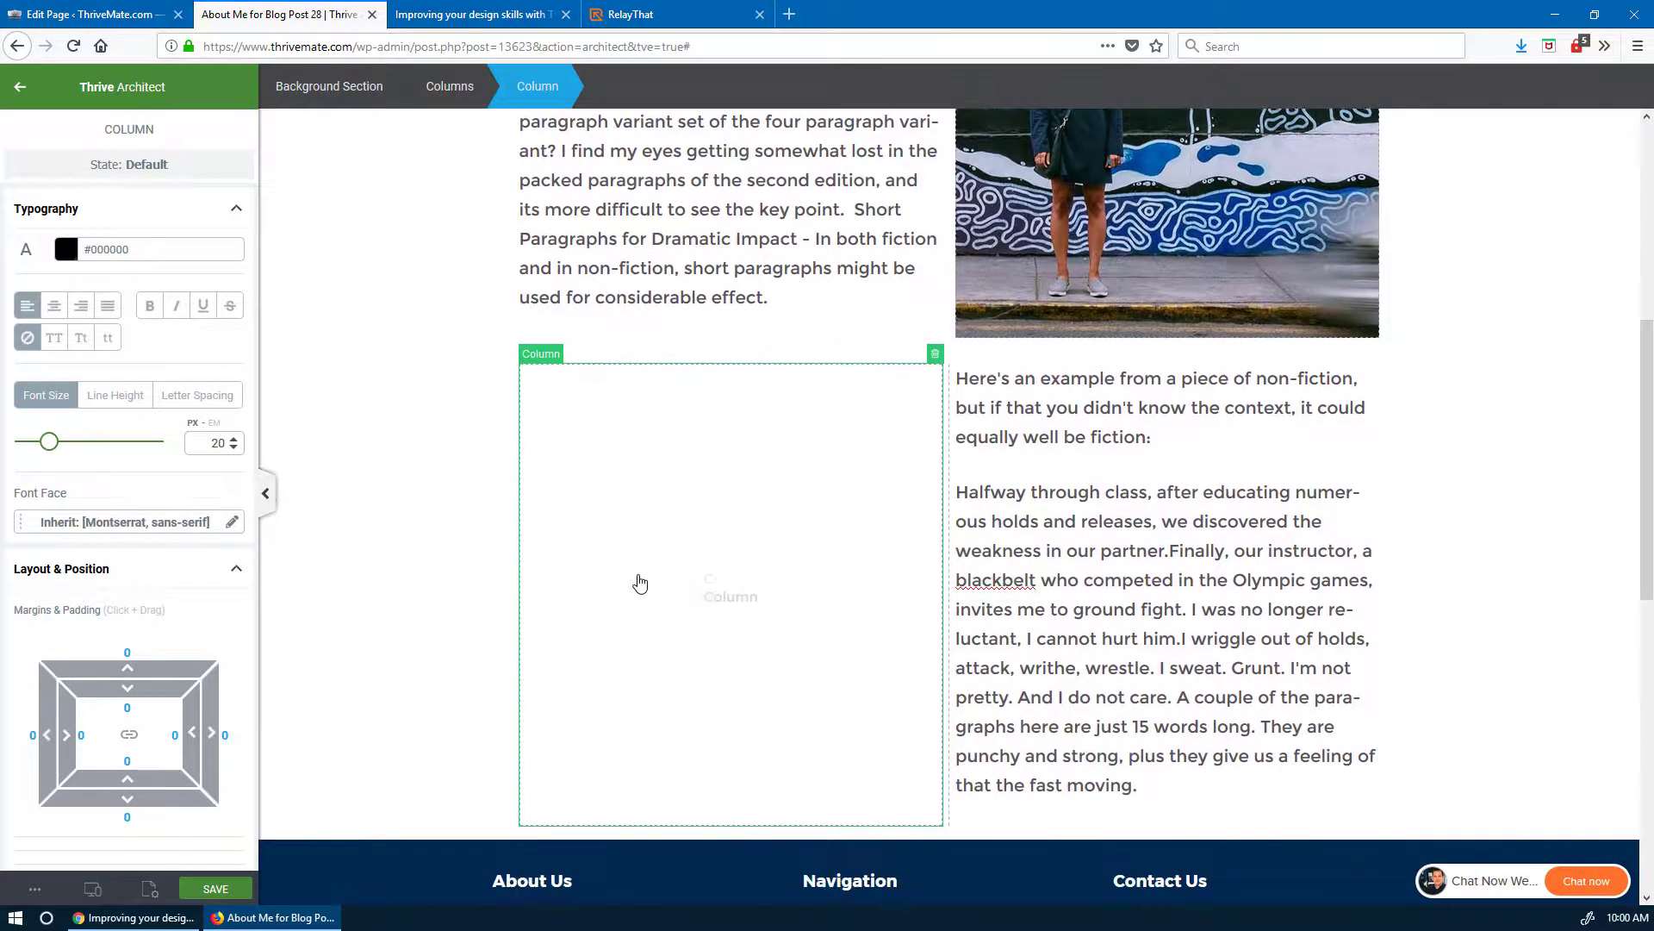
pyautogui.scroll(5, 640, 584)
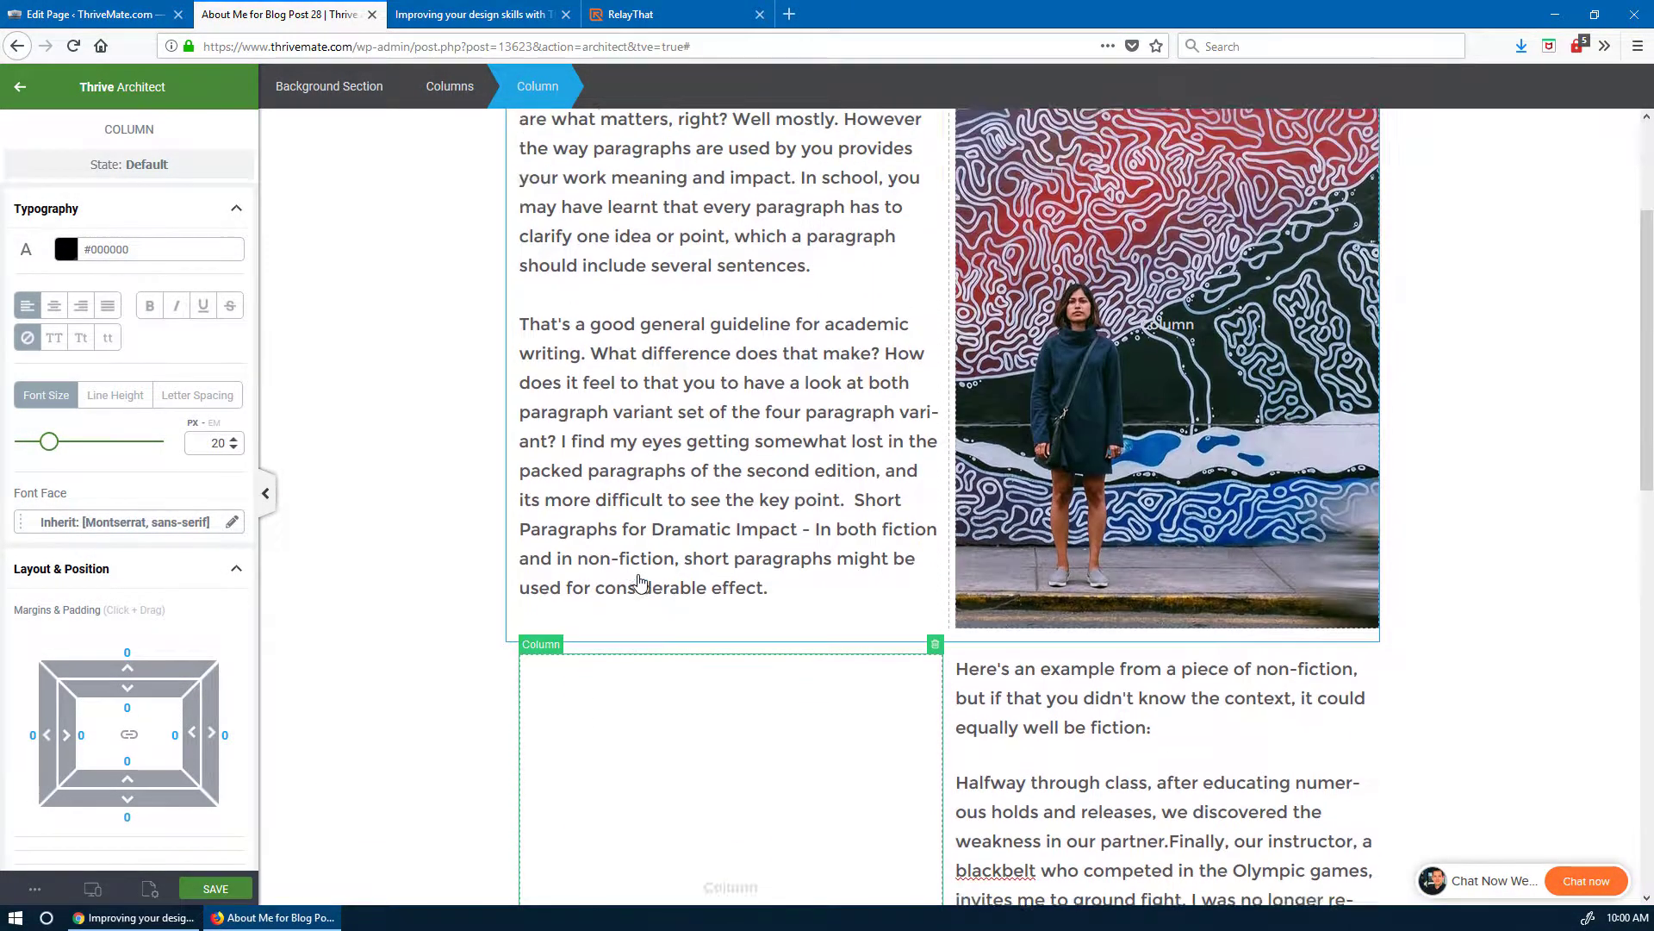
pyautogui.scroll(-2, 637, 575)
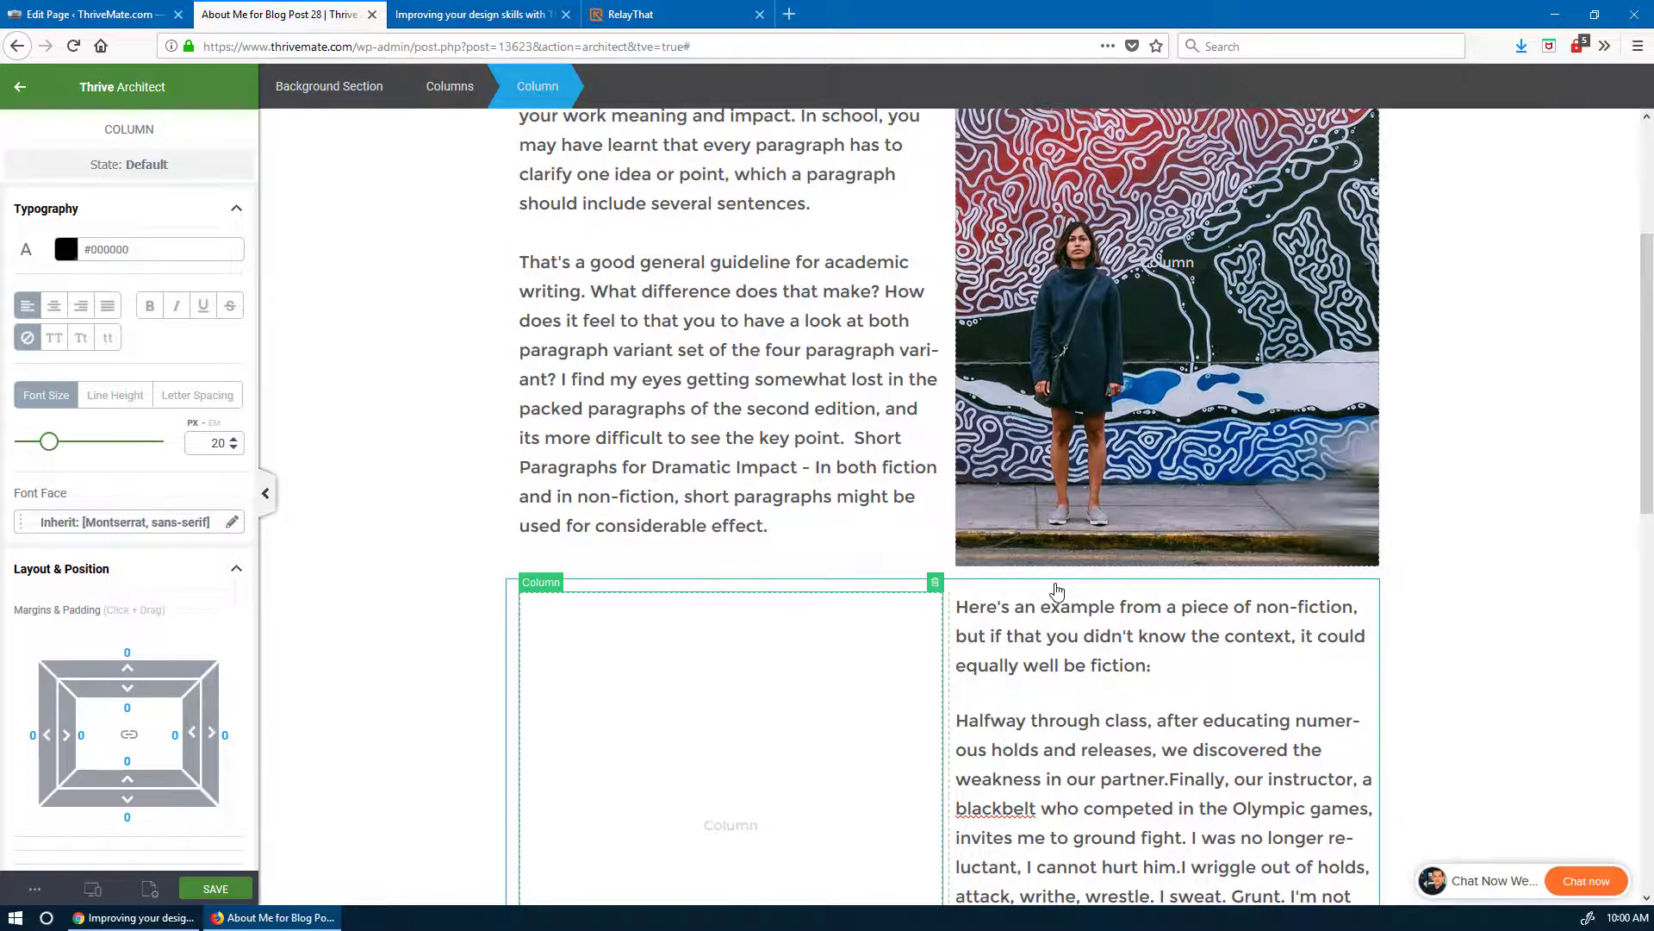
pyautogui.scroll(2, 1057, 591)
pyautogui.scroll(-3, 1058, 591)
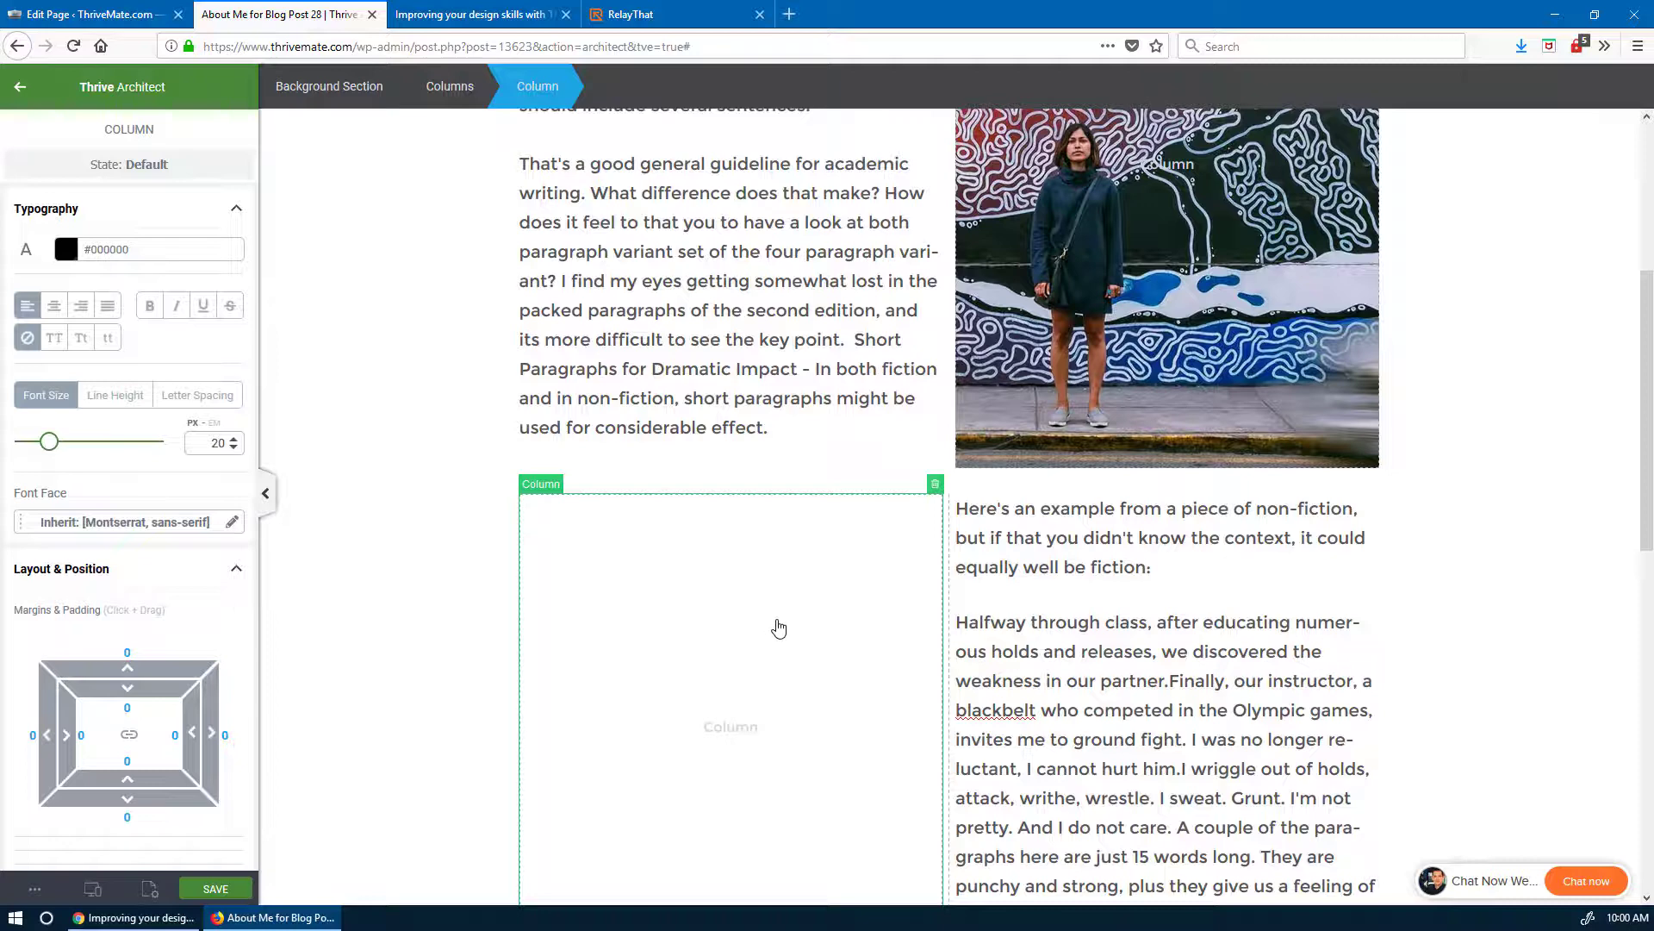
pyautogui.scroll(3, 898, 505)
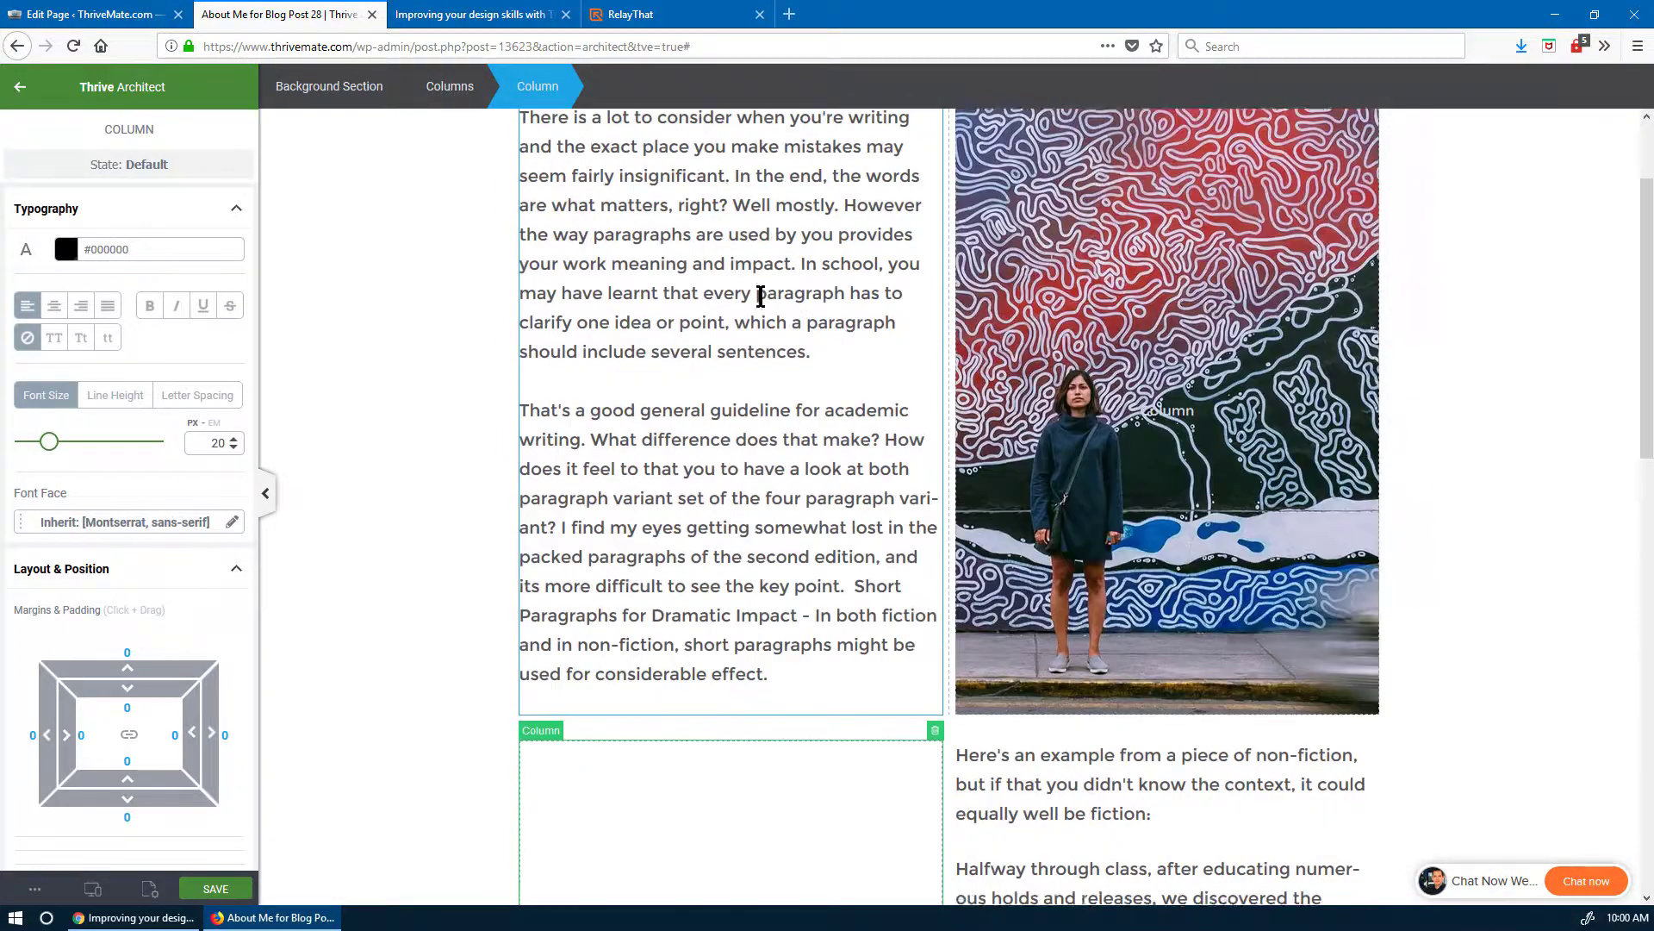
pyautogui.scroll(-3, 887, 602)
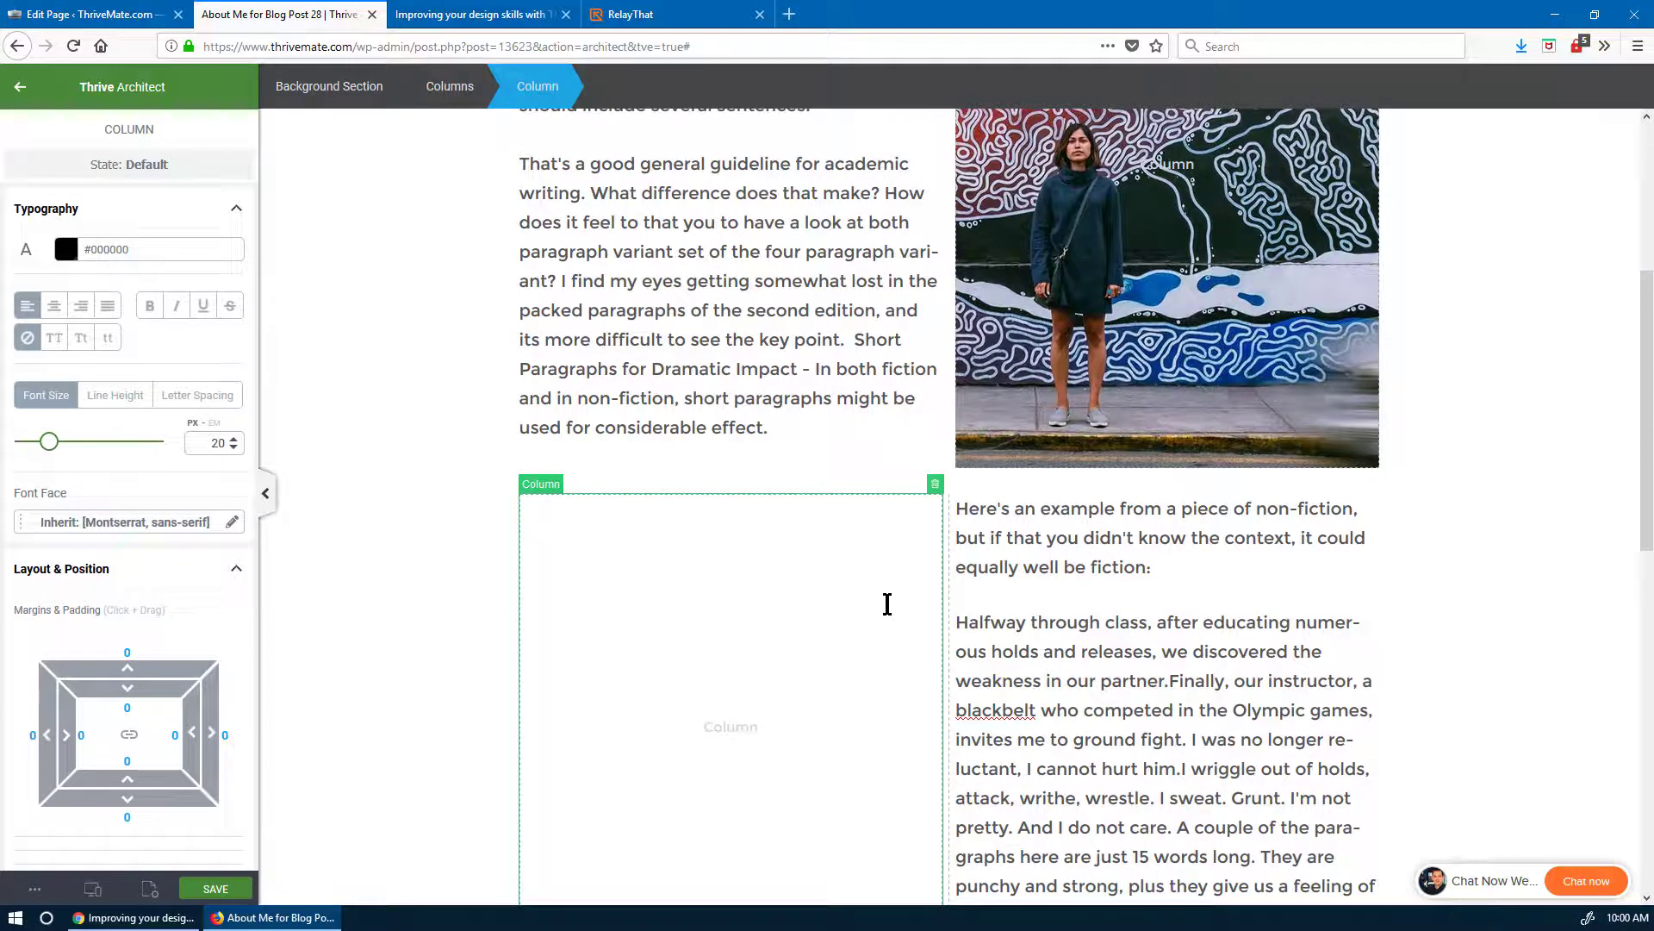
pyautogui.scroll(-3, 887, 608)
pyautogui.scroll(2, 649, 572)
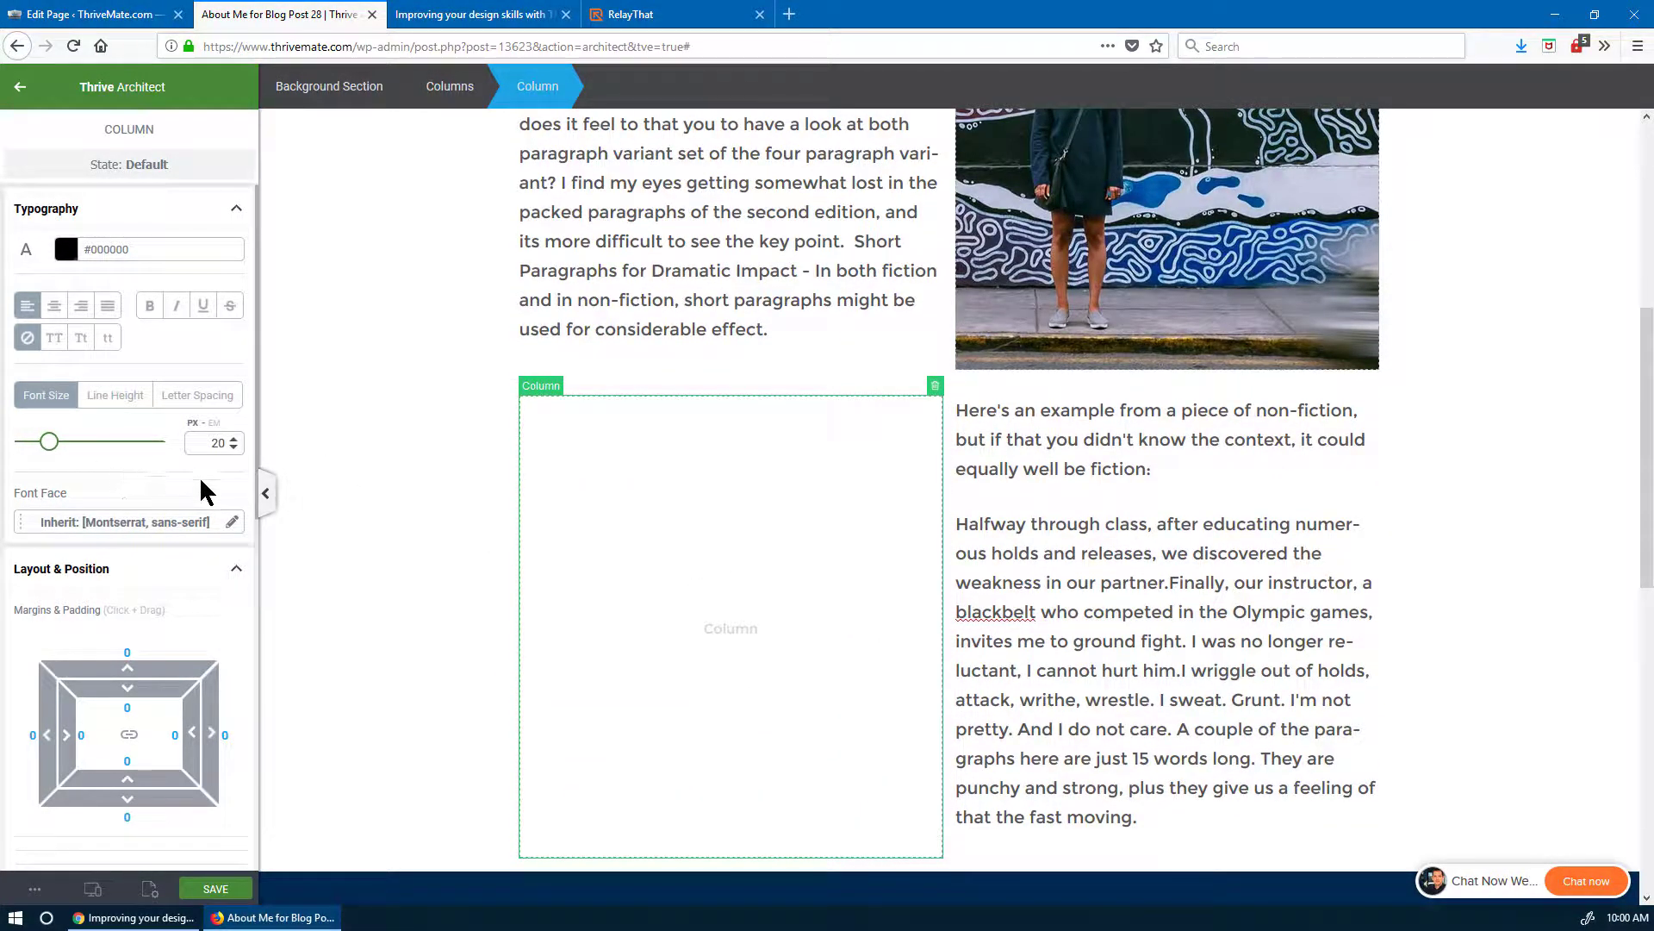
pyautogui.scroll(-6, 116, 490)
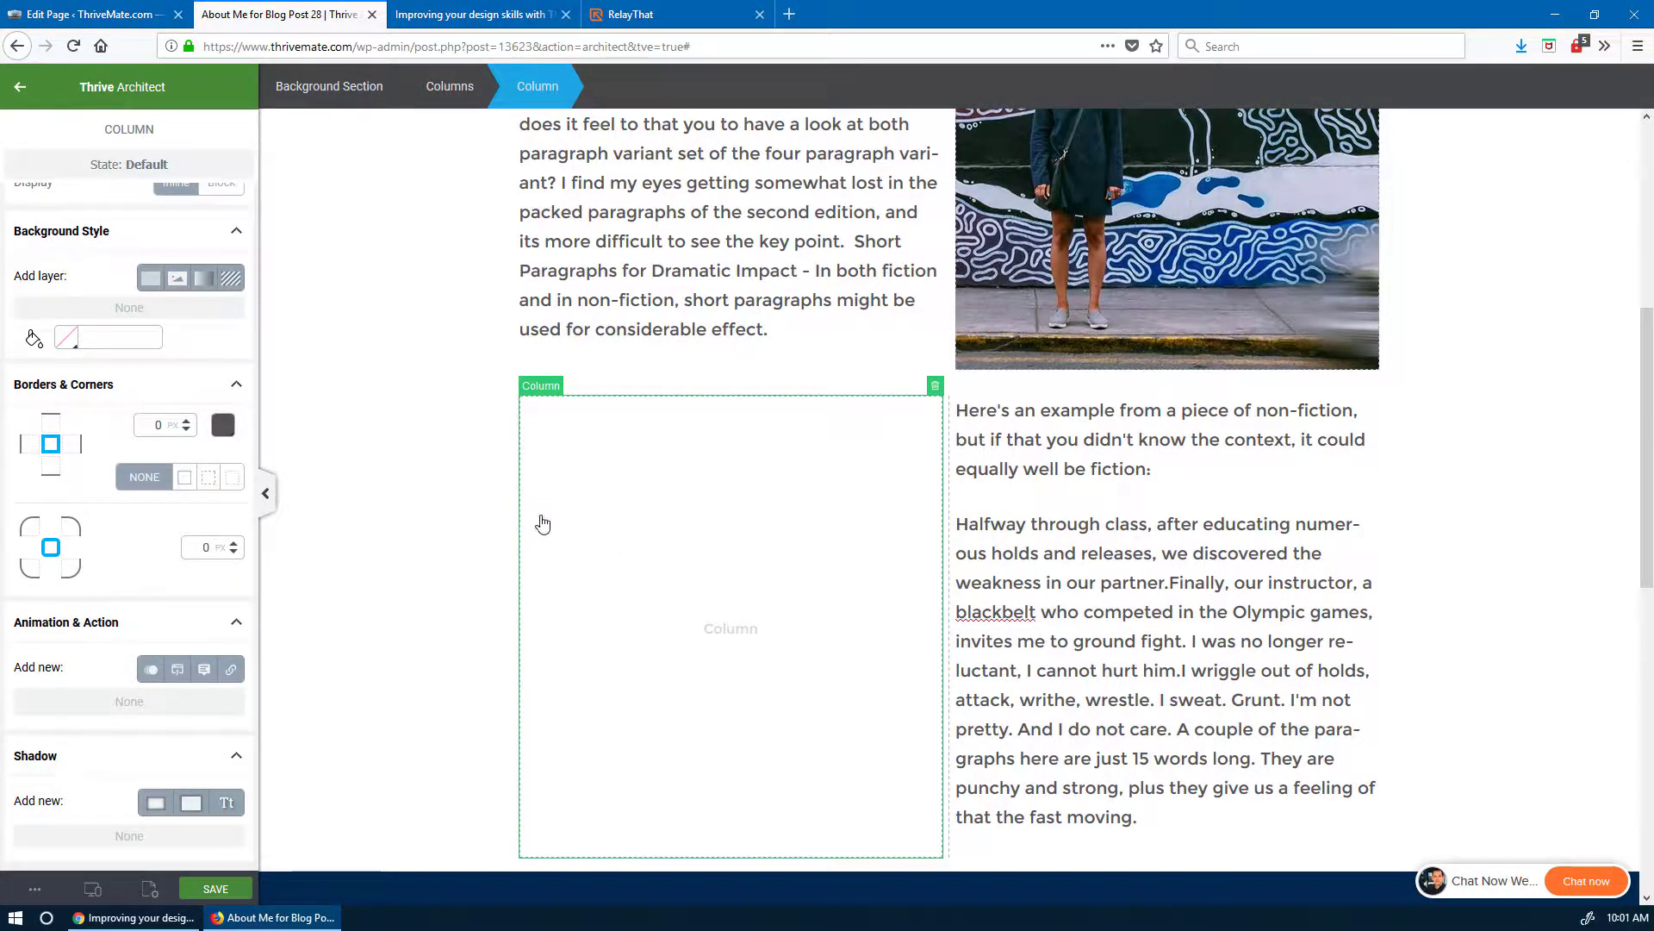
pyautogui.scroll(1, 43, 196)
pyautogui.scroll(4, 43, 196)
# - Insert the full-size photo of the woman in front of the mural as an image element in the lower section's left column
pyautogui.click(19, 86)
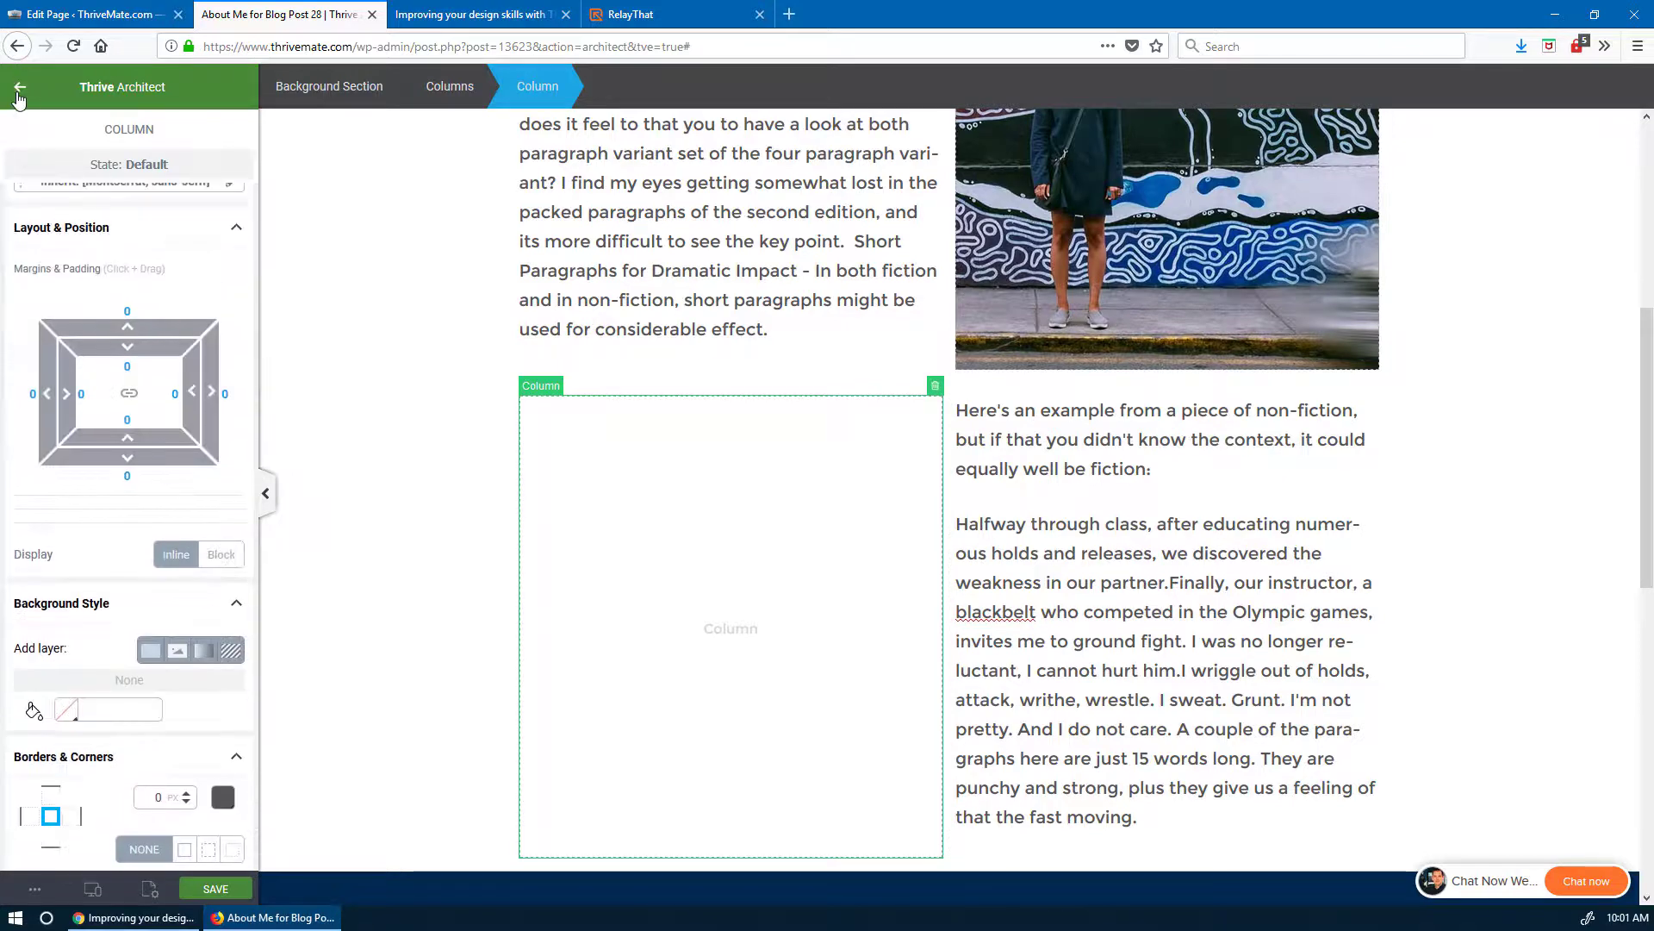
pyautogui.moveTo(56, 341); pyautogui.dragTo(703, 633)
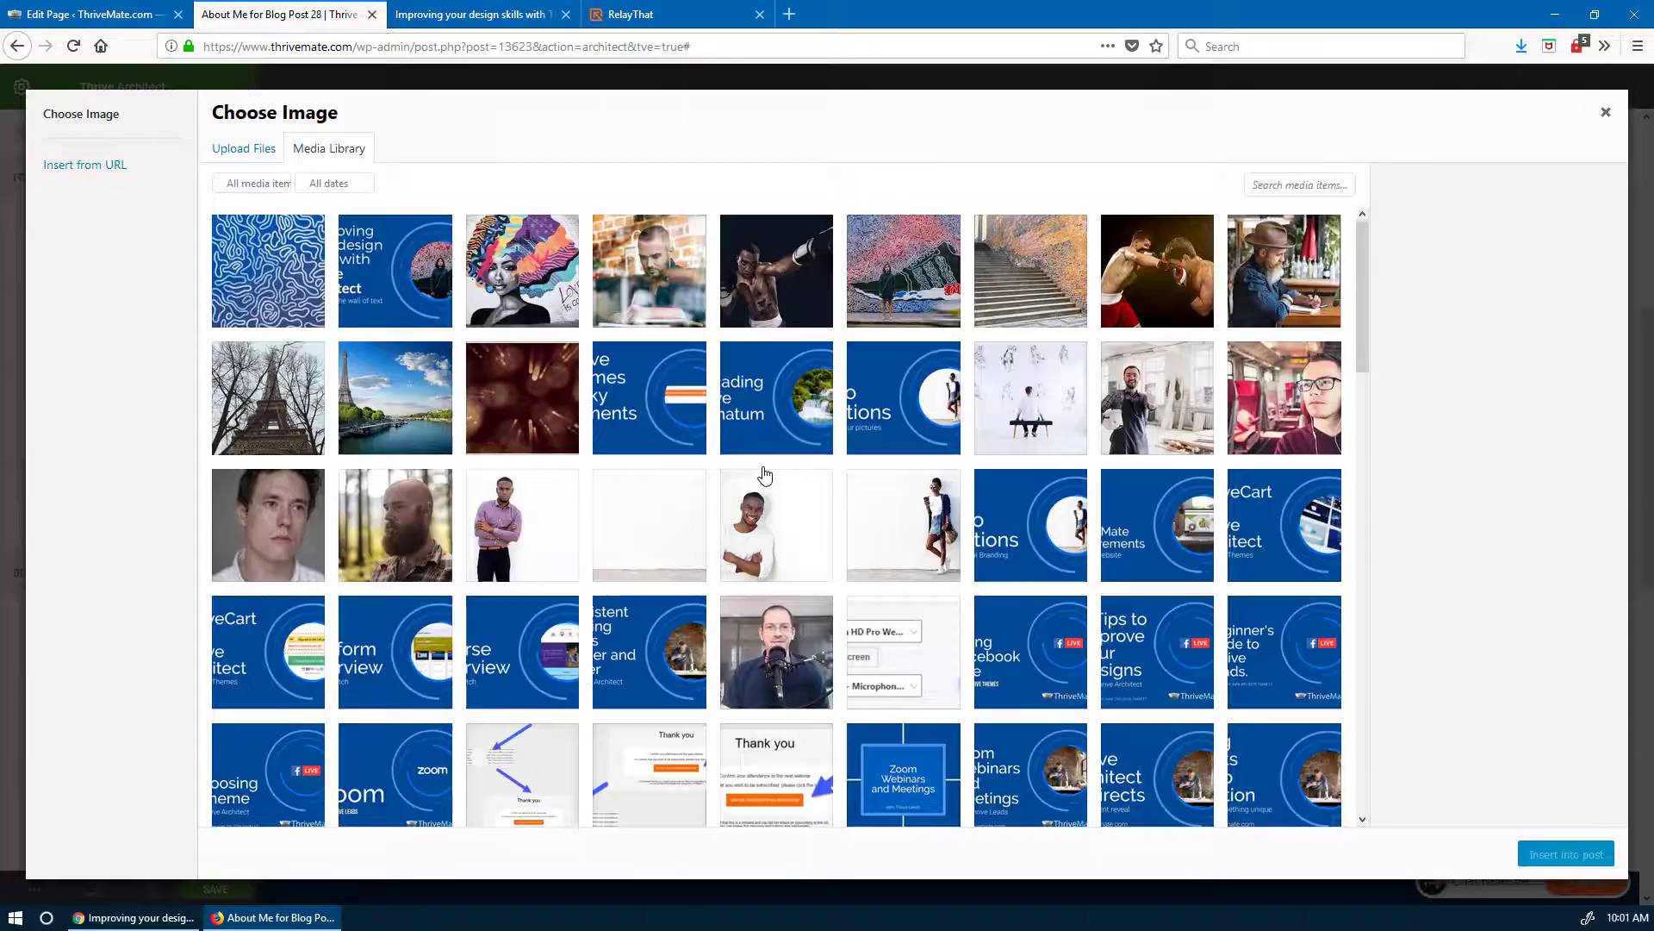
pyautogui.click(901, 271)
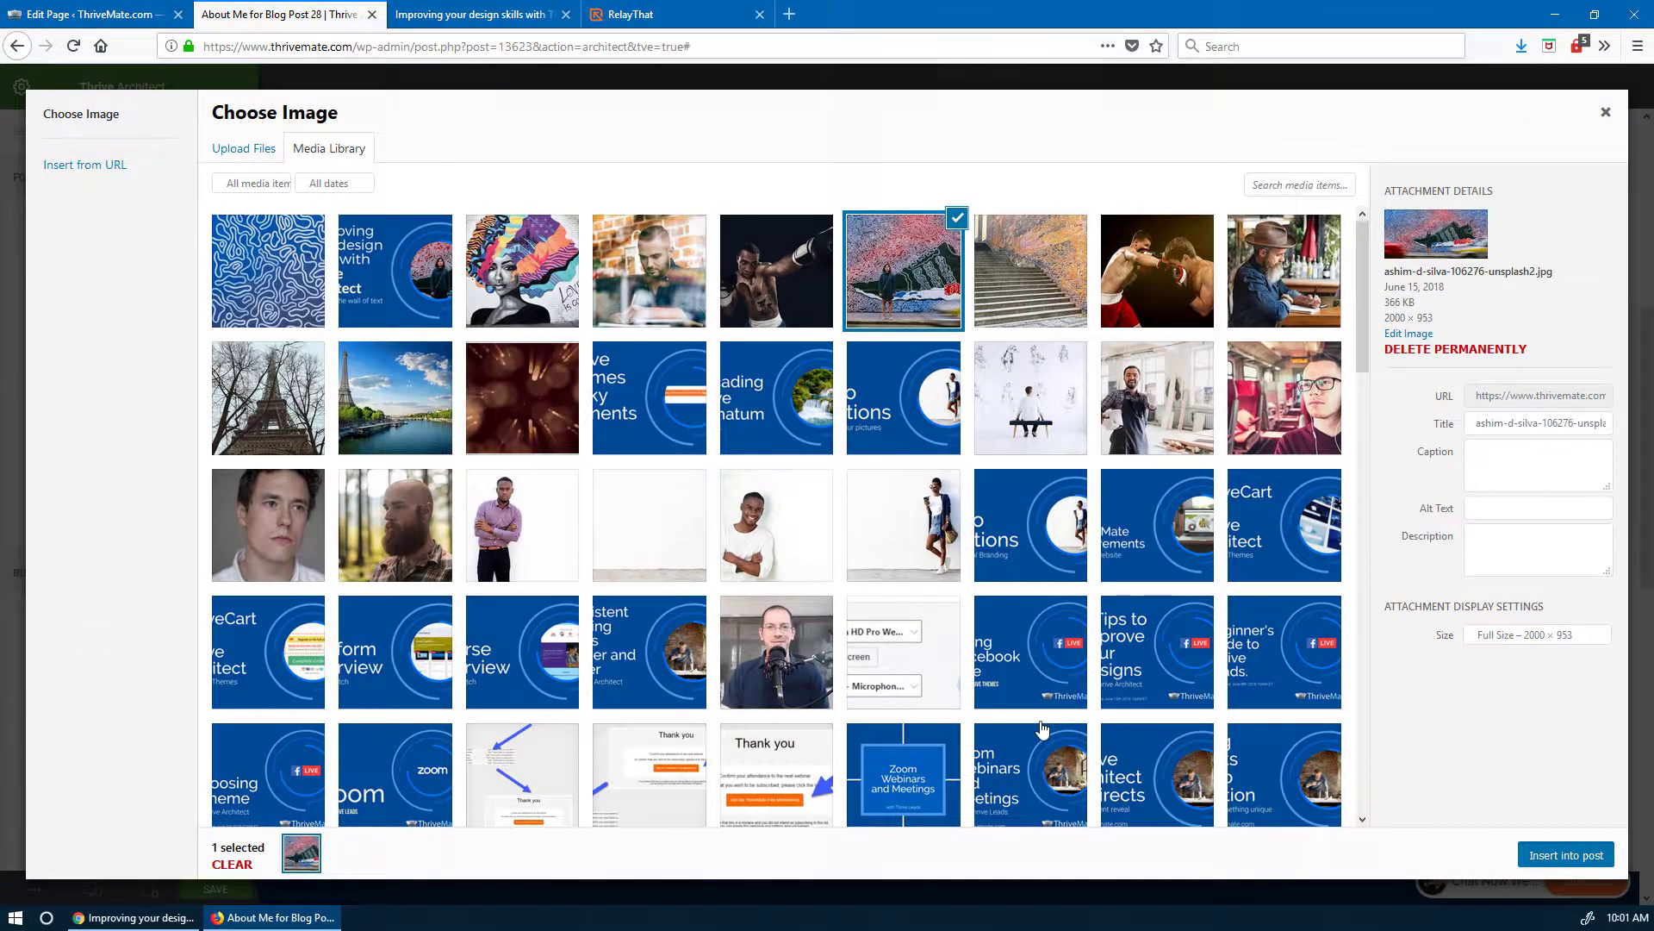
pyautogui.click(1565, 855)
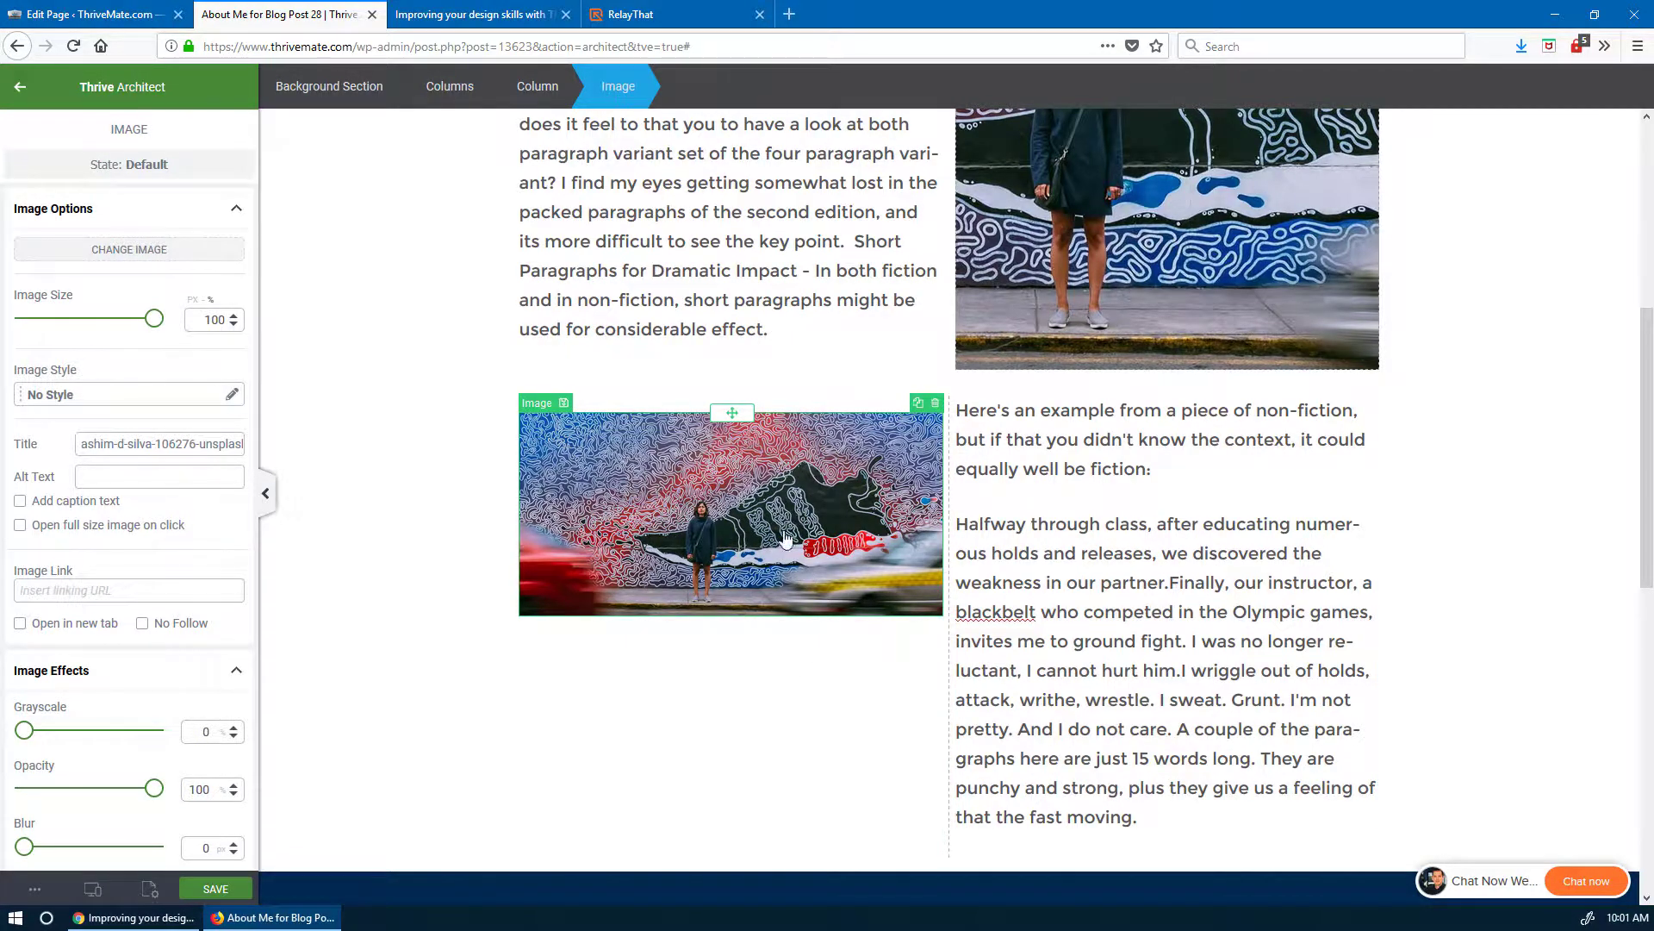
pyautogui.scroll(2, 756, 607)
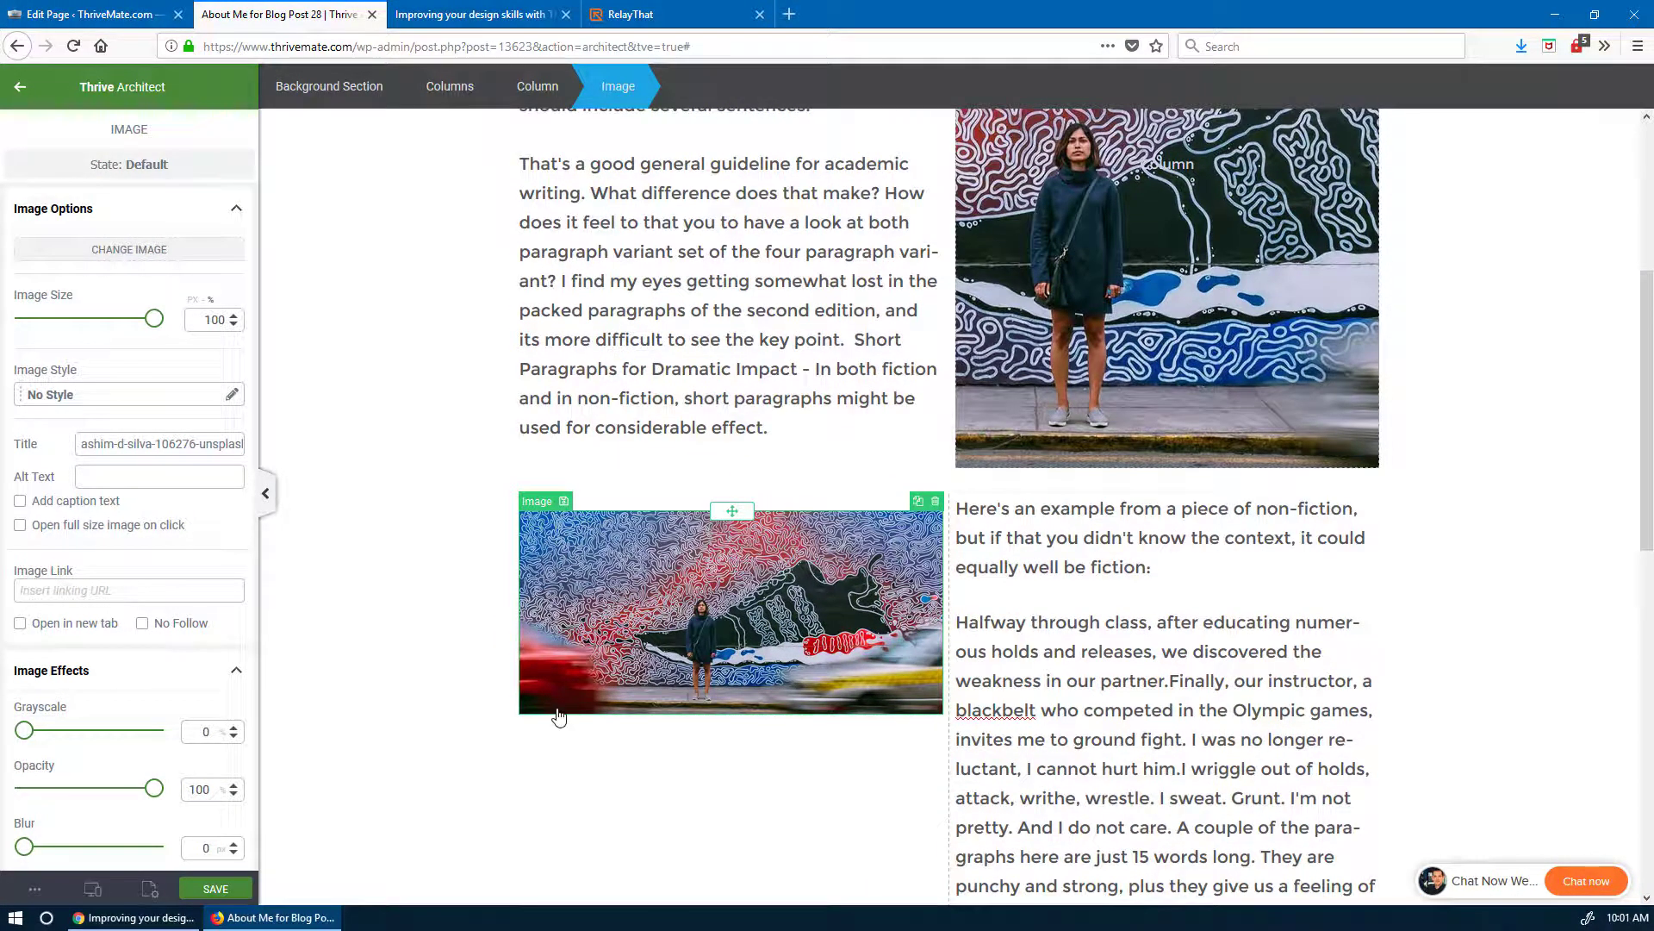
pyautogui.scroll(-2, 688, 586)
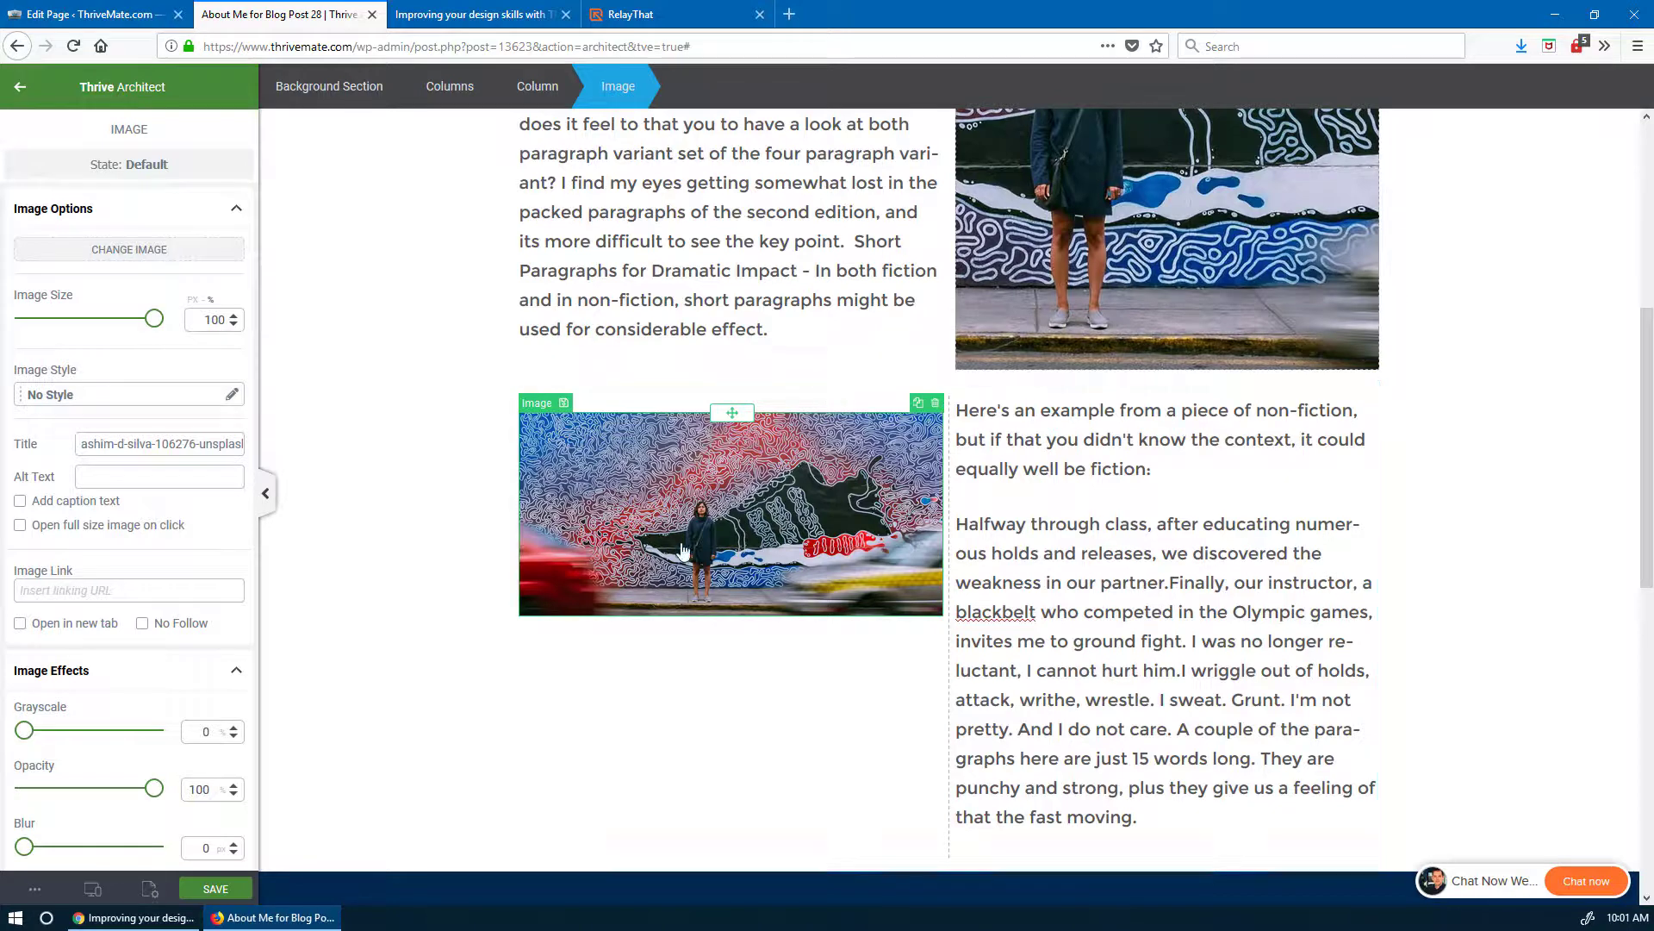
# - Make the content of the lower background section, with the mural image and text columns, cover the entire screen width
pyautogui.click(861, 395)
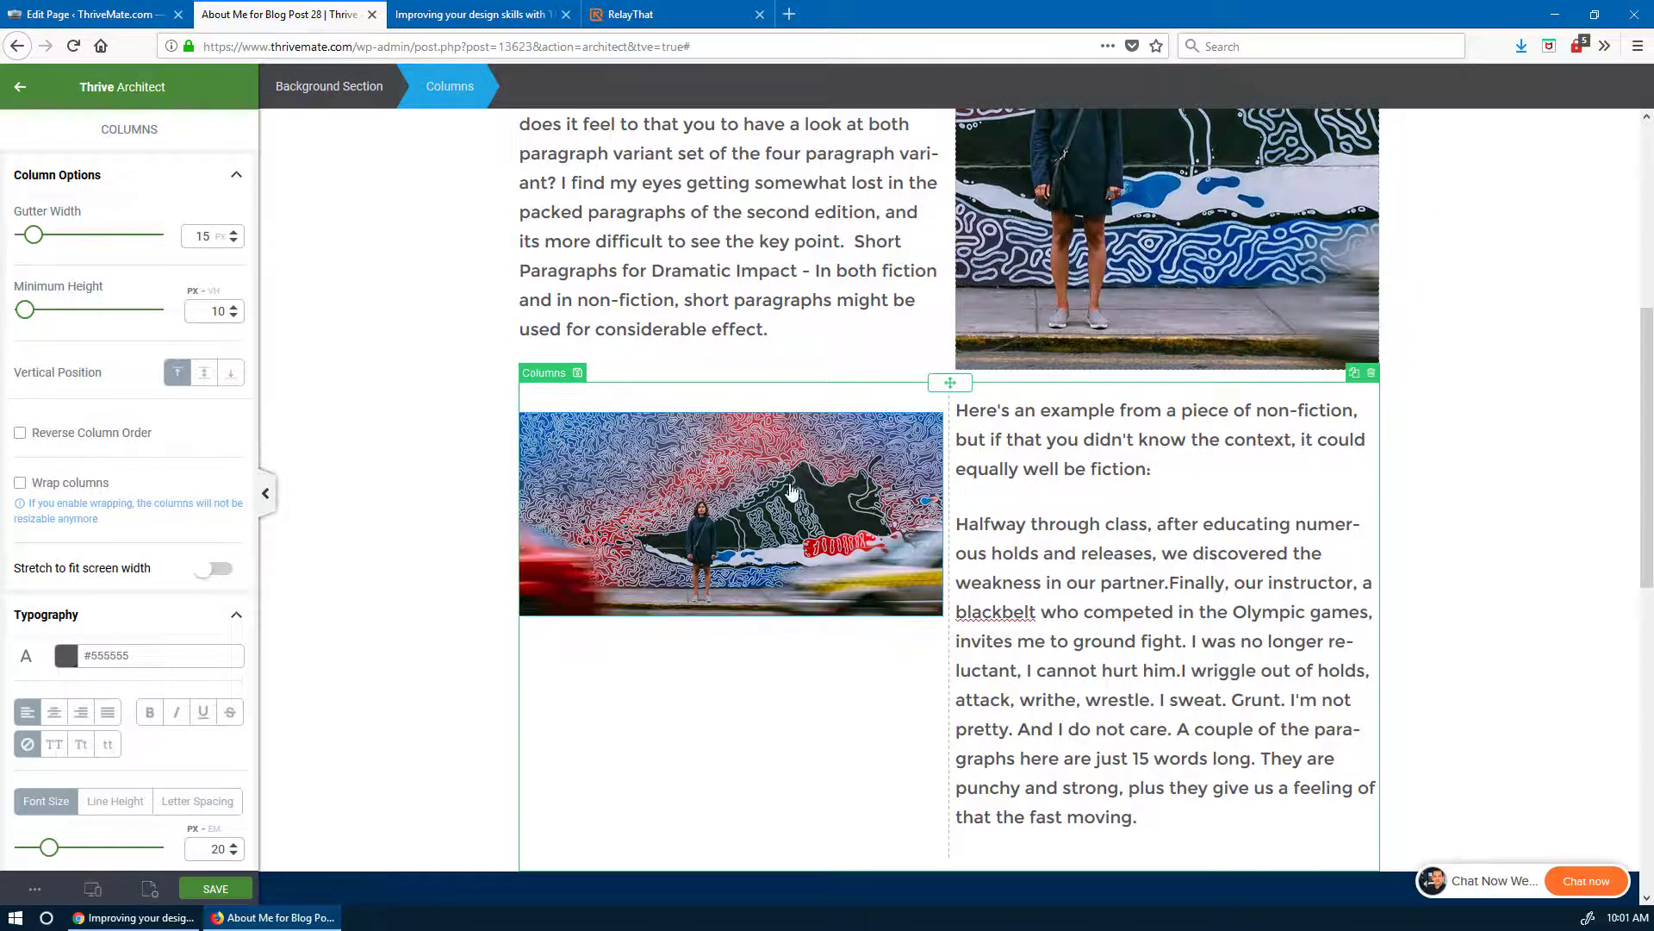
pyautogui.click(694, 470)
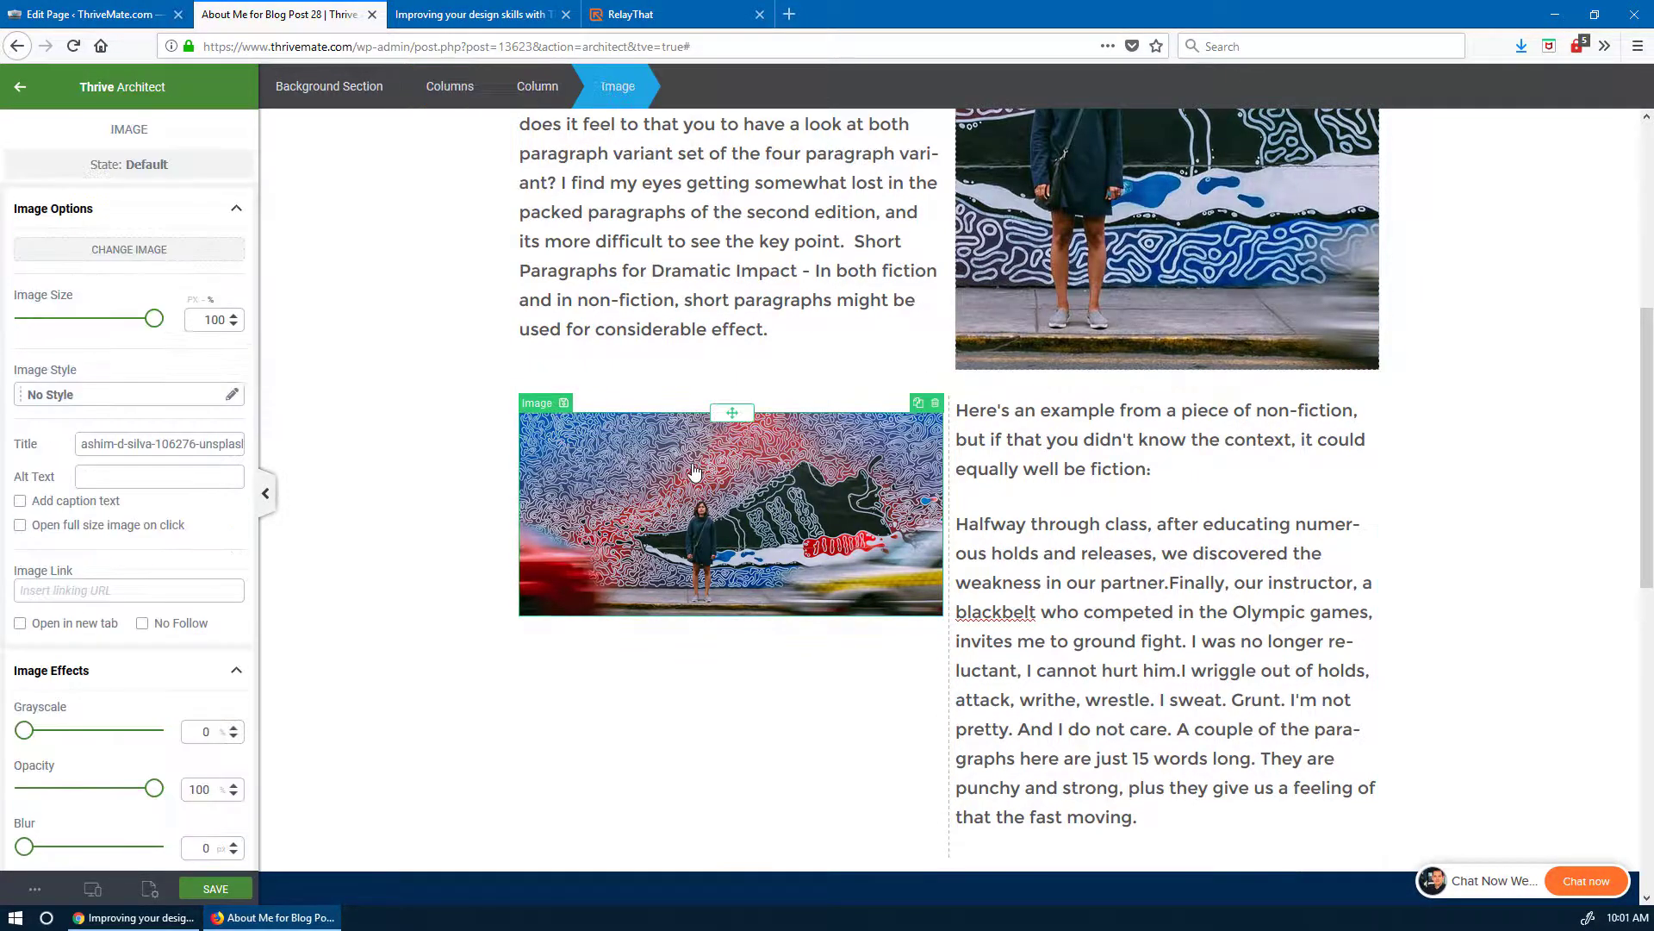
pyautogui.click(527, 91)
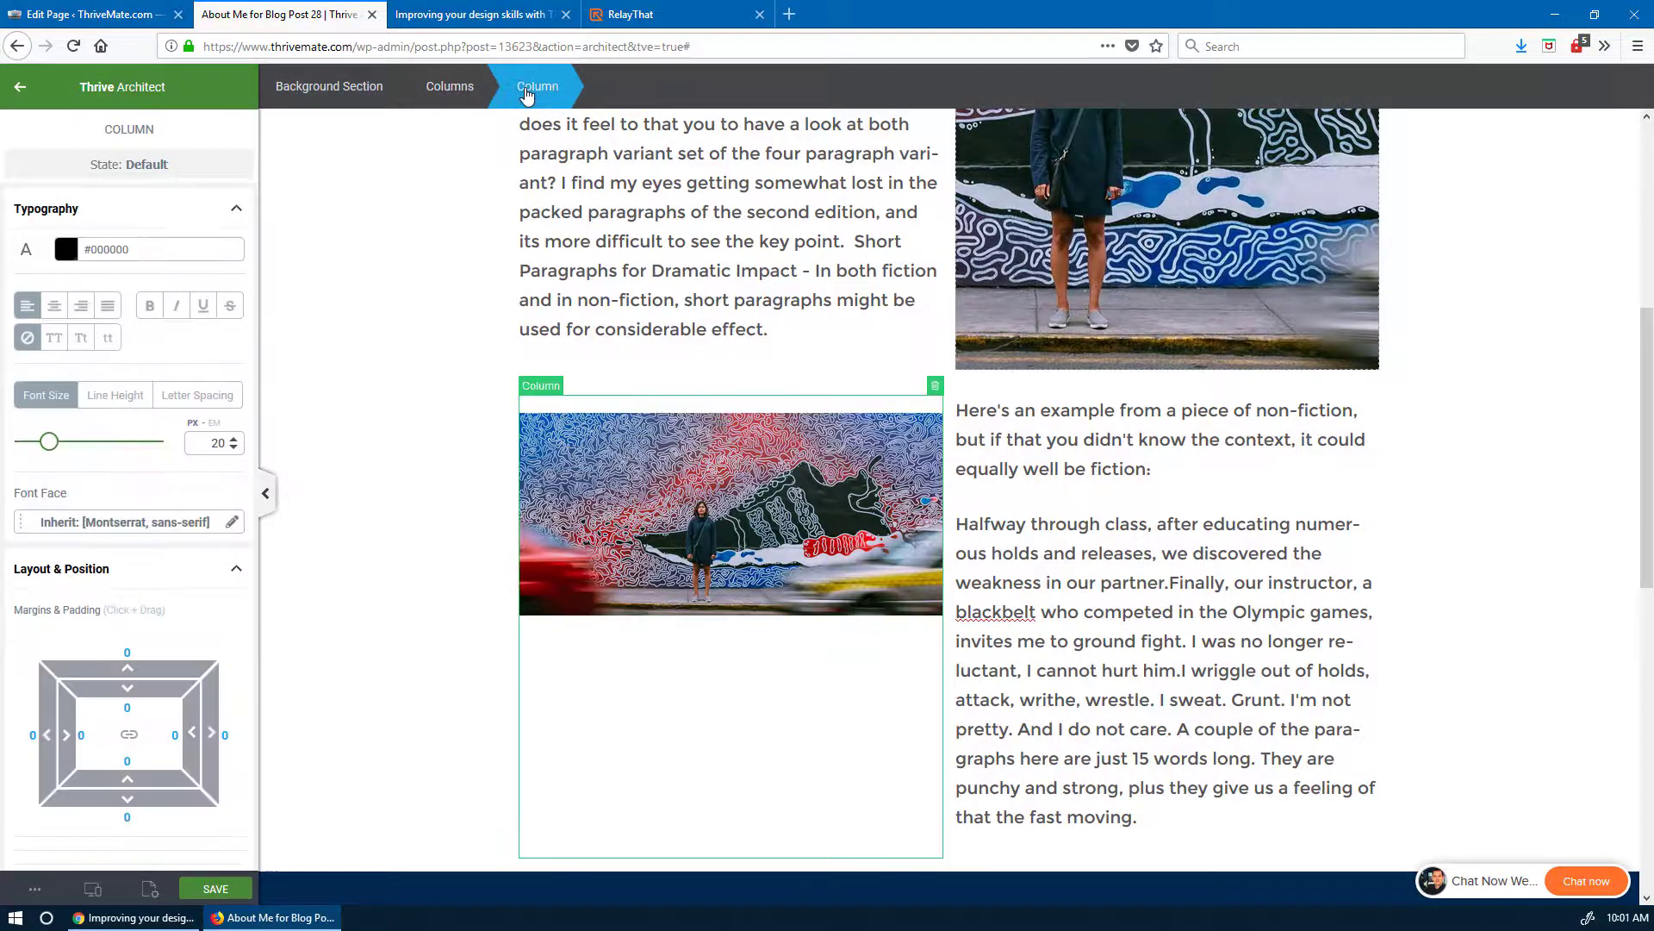
pyautogui.click(448, 90)
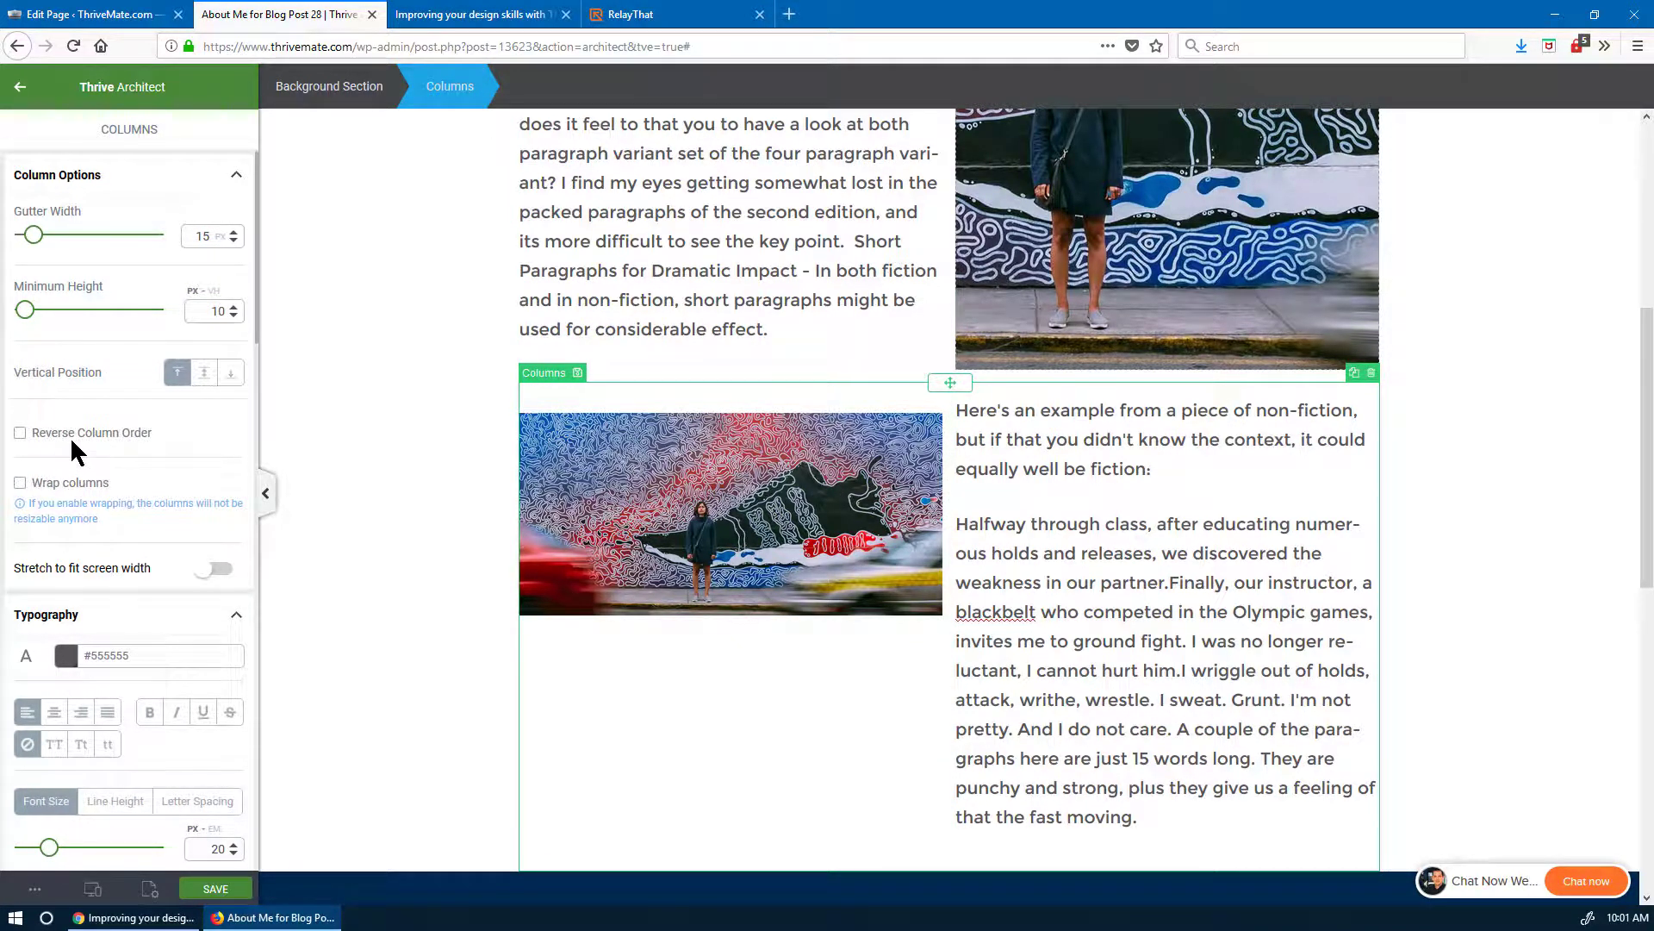
pyautogui.click(352, 91)
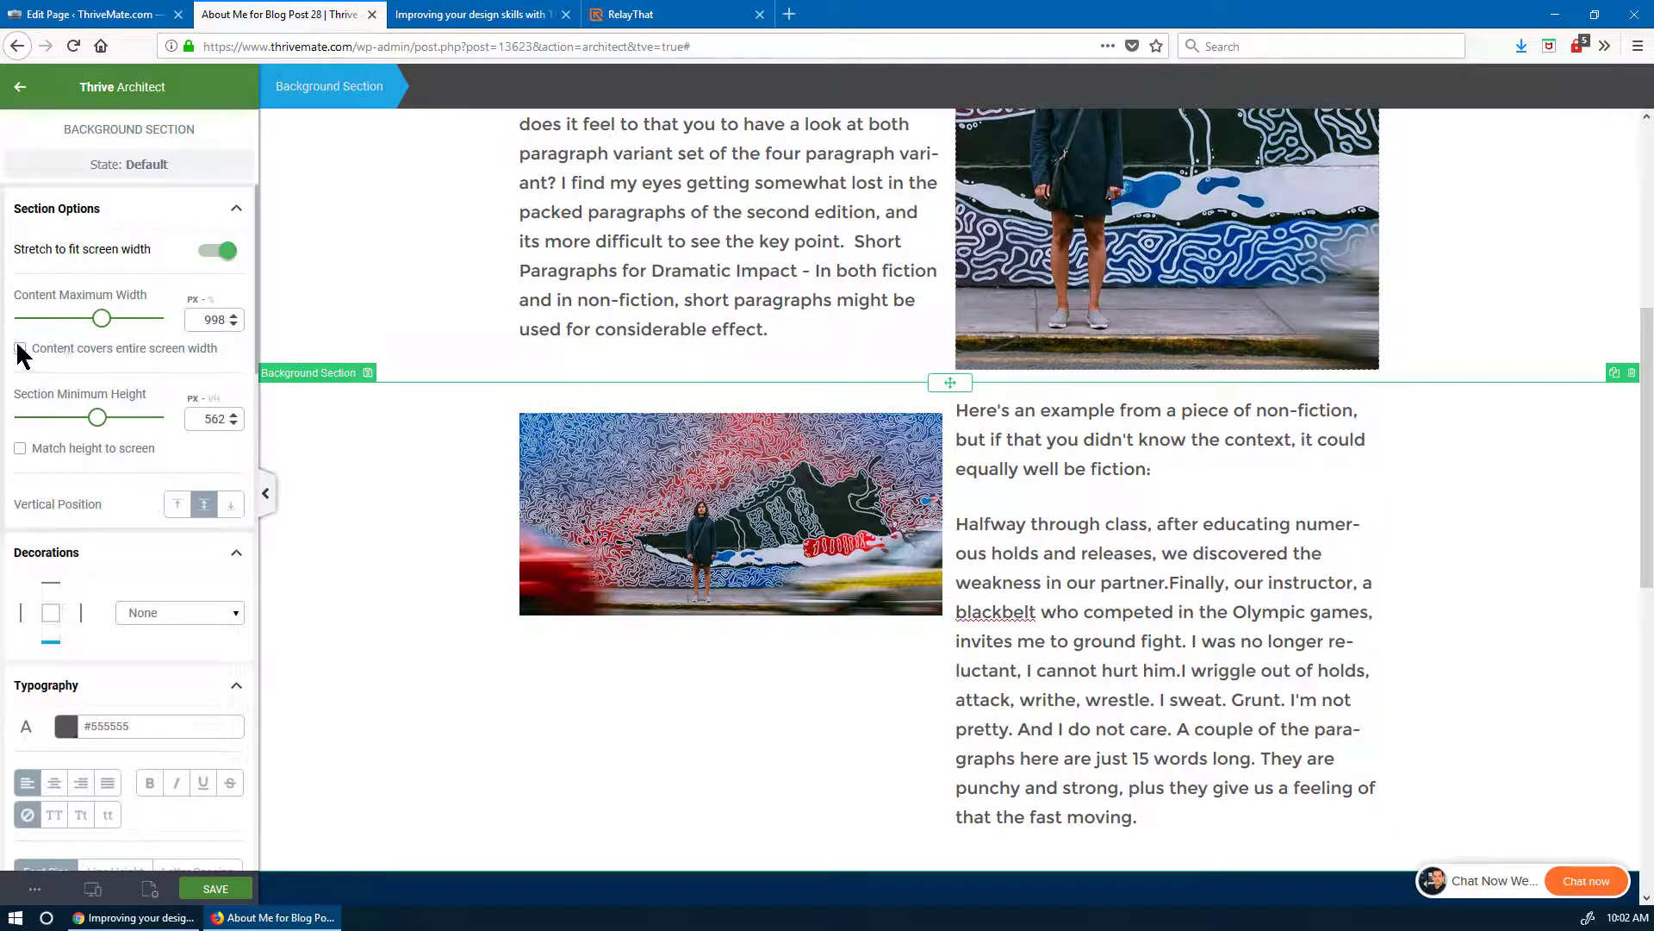
pyautogui.click(135, 347)
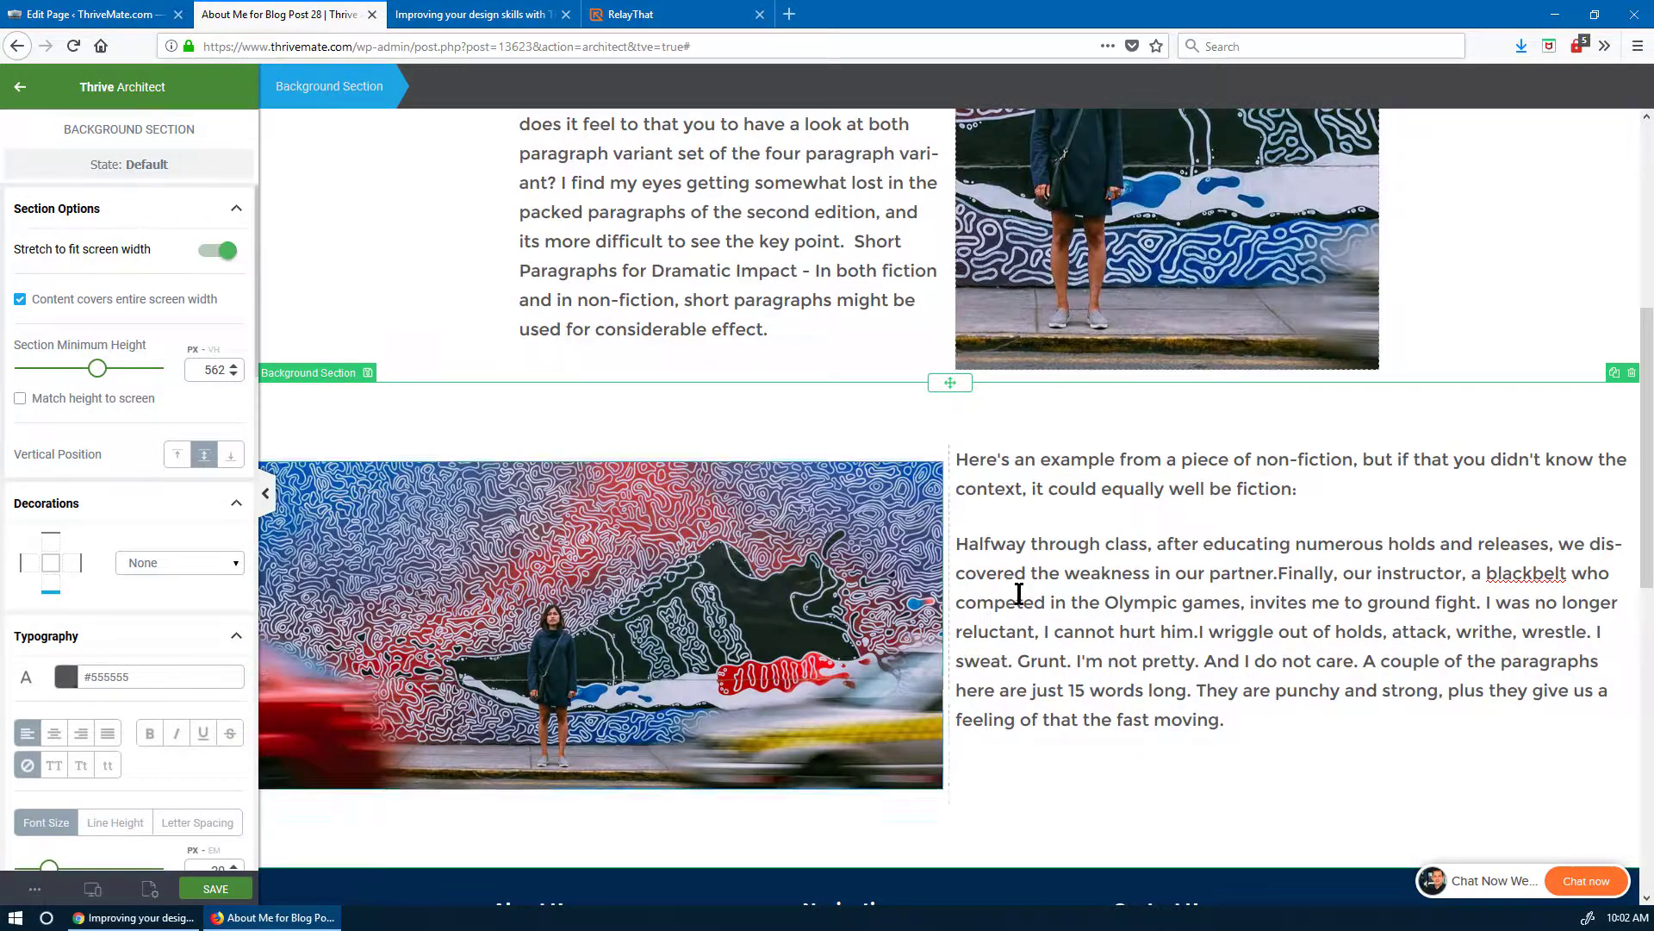
pyautogui.scroll(-2, 994, 595)
pyautogui.scroll(2, 995, 595)
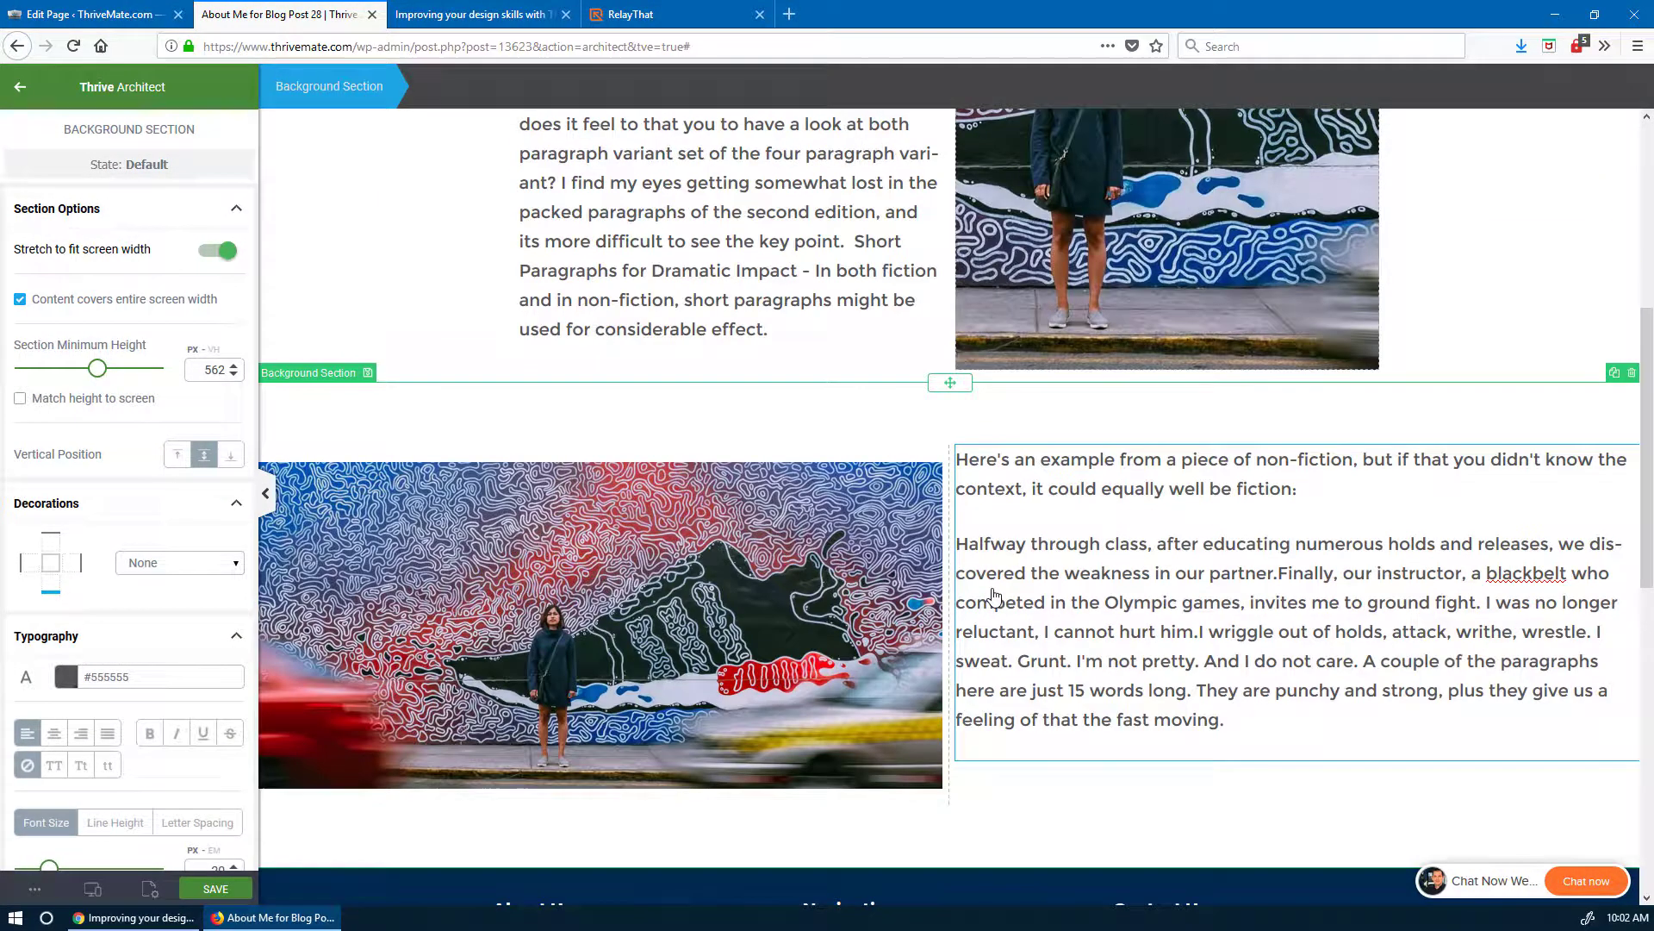
pyautogui.scroll(-1, 995, 594)
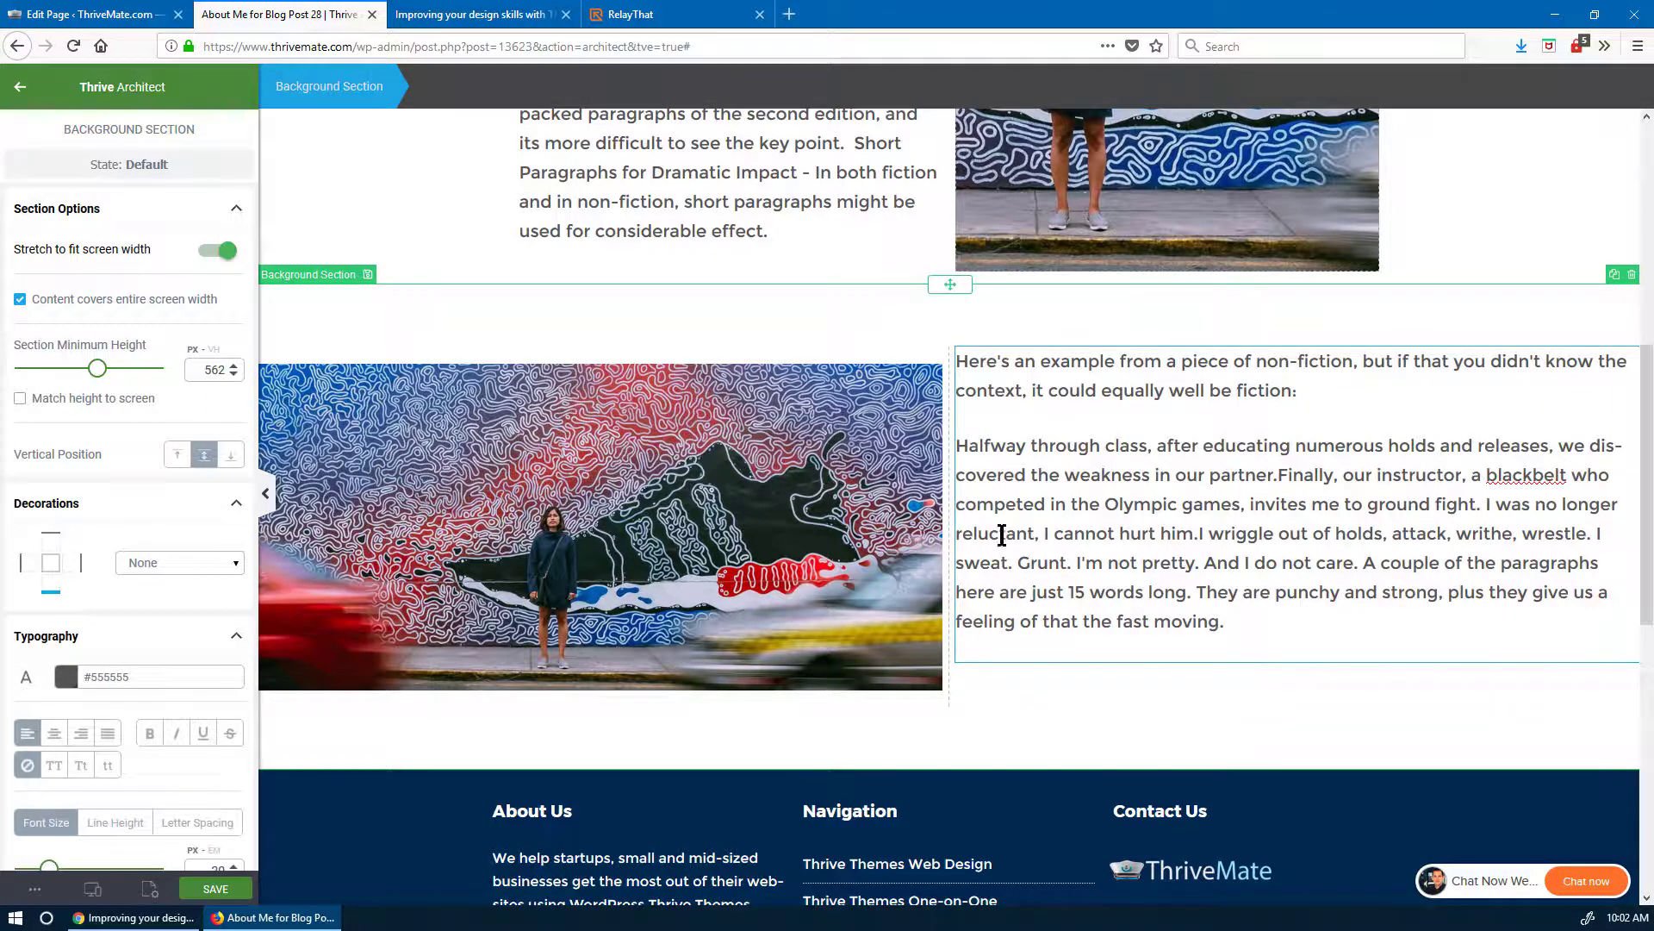
# - Increase the gutter width between the lower section's image and text columns to 106 px
pyautogui.click(1080, 472)
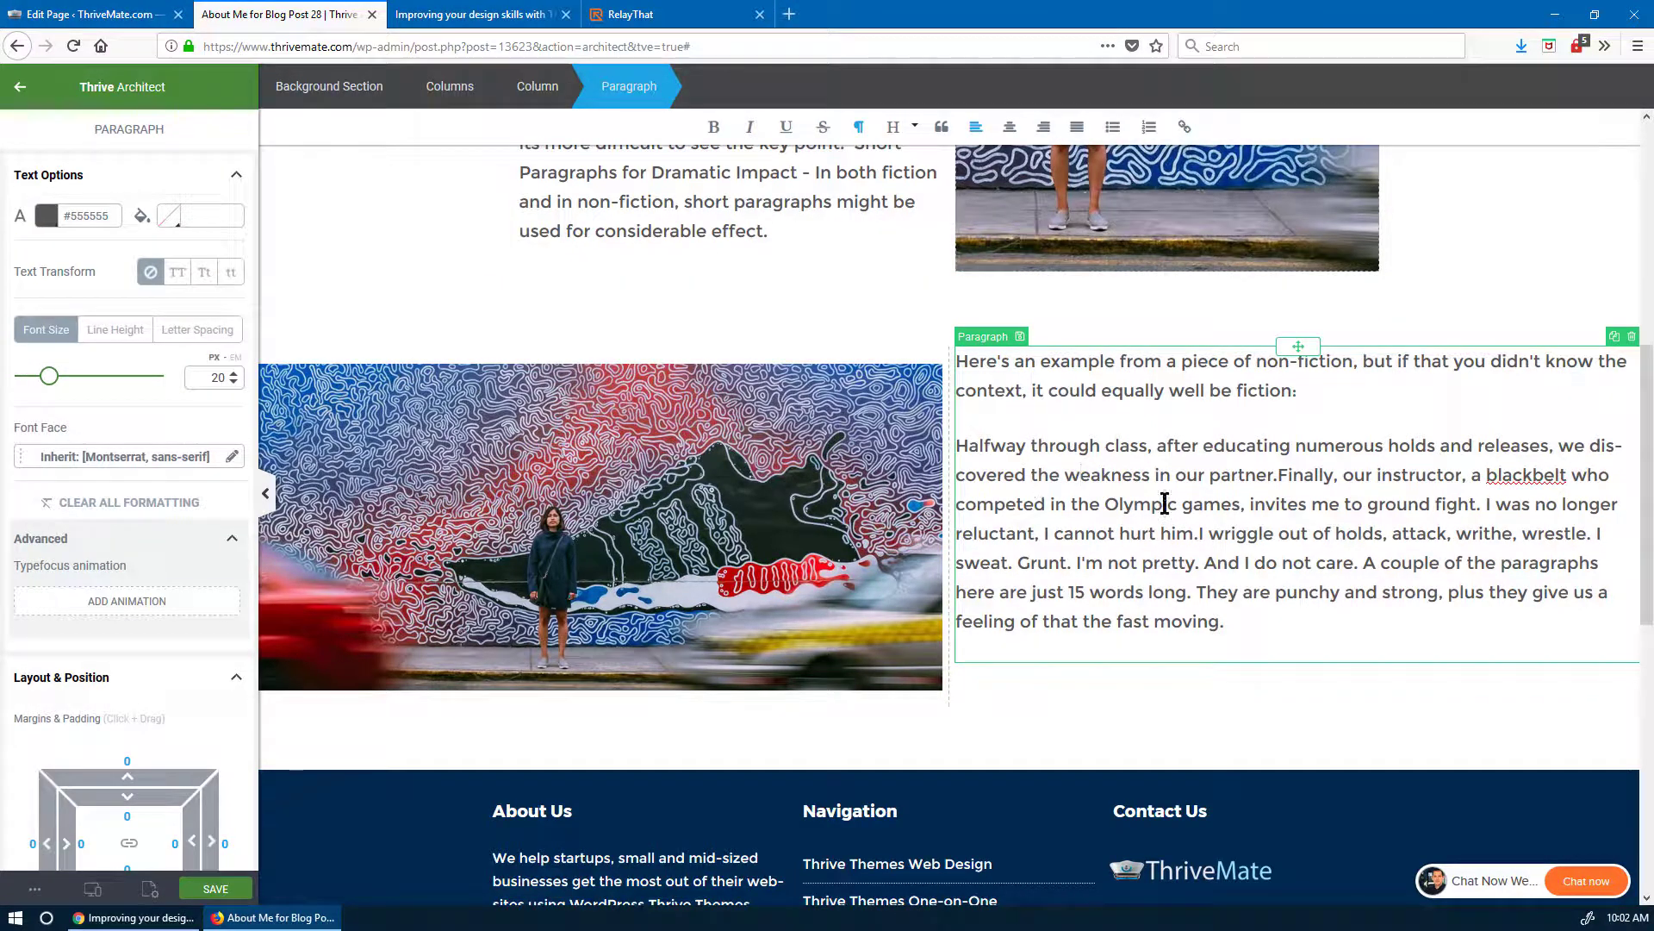
pyautogui.click(449, 86)
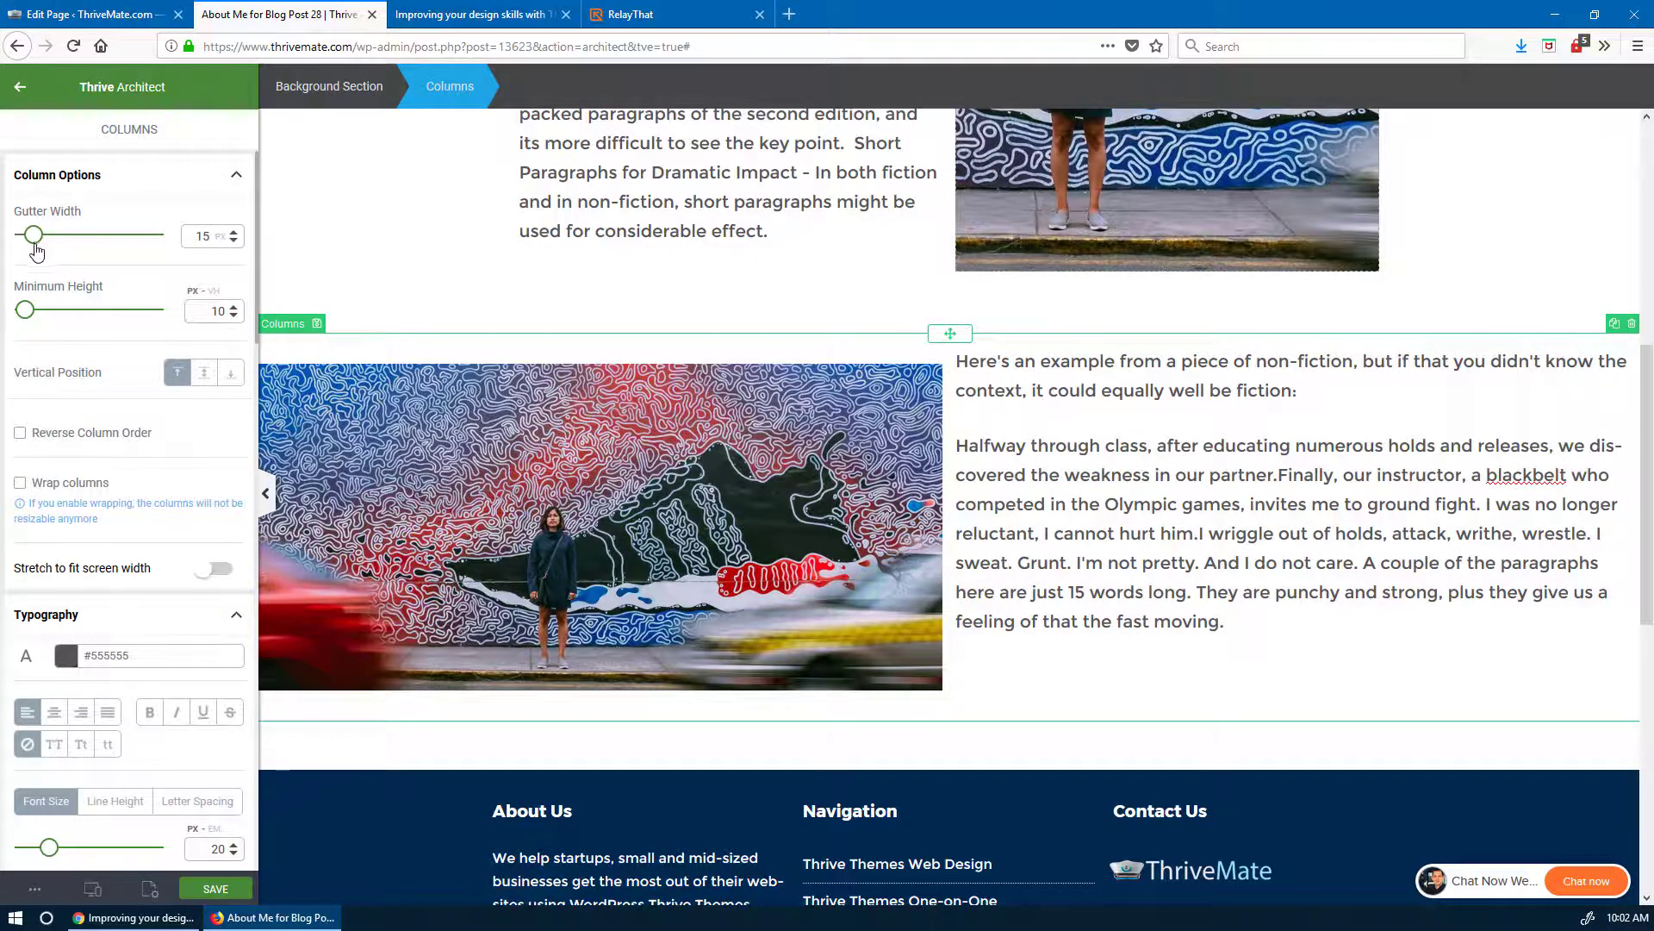
pyautogui.moveTo(33, 242); pyautogui.dragTo(94, 250)
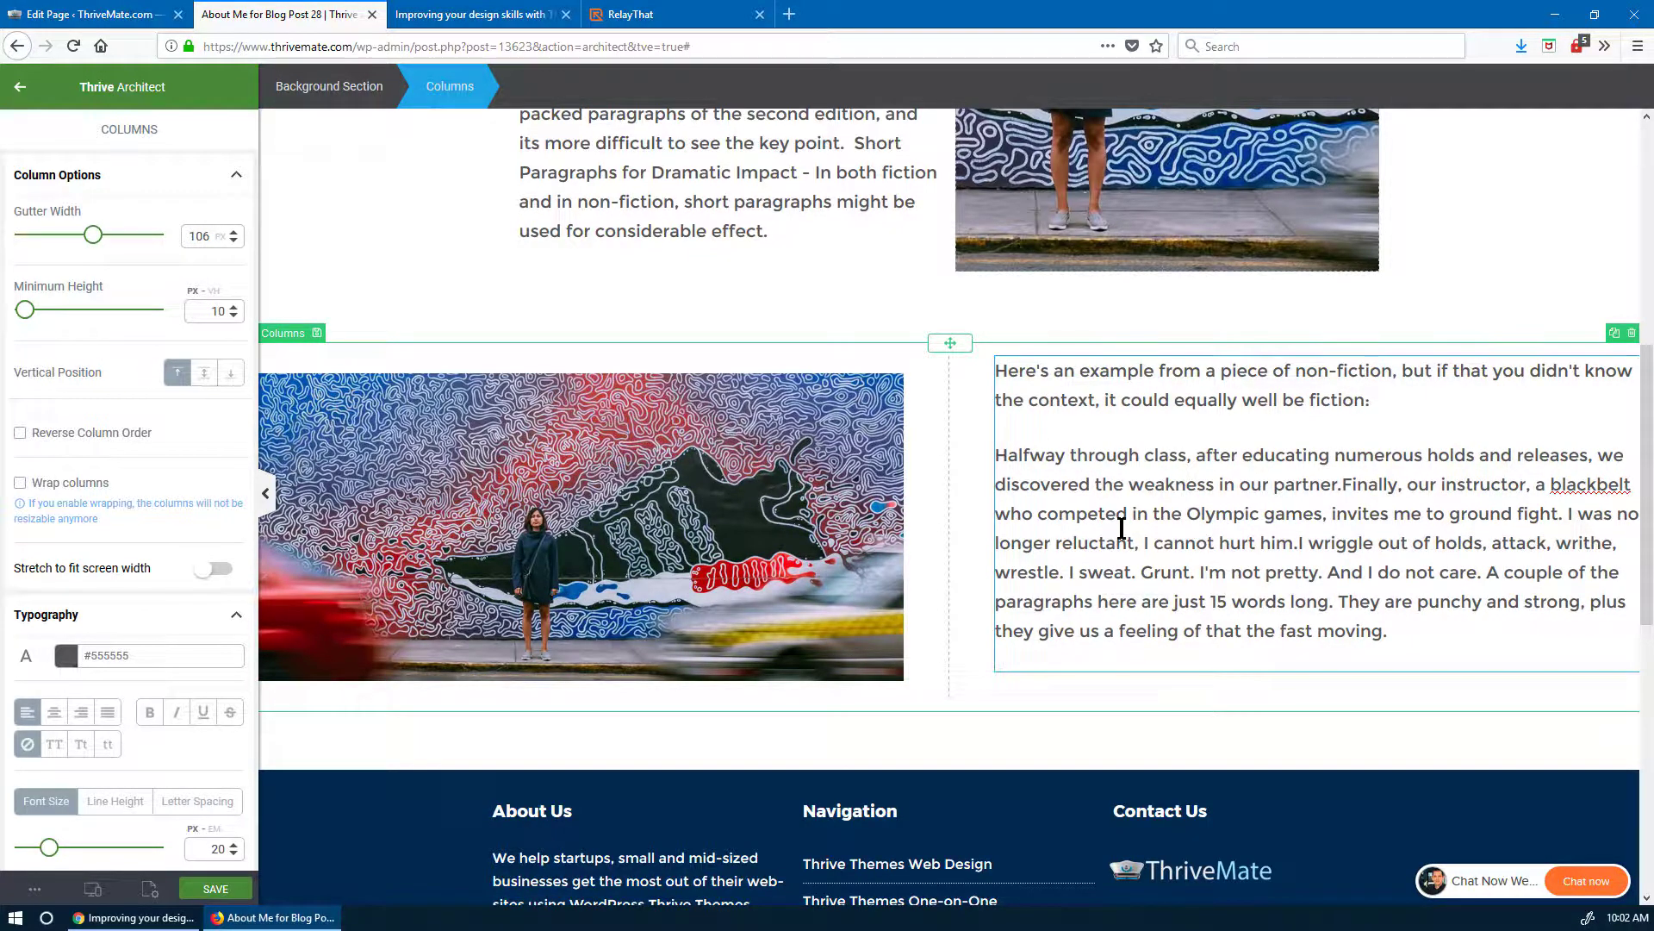
# - Add a content box to the lower section's right column and move the column's paragraph into it
pyautogui.click(20, 87)
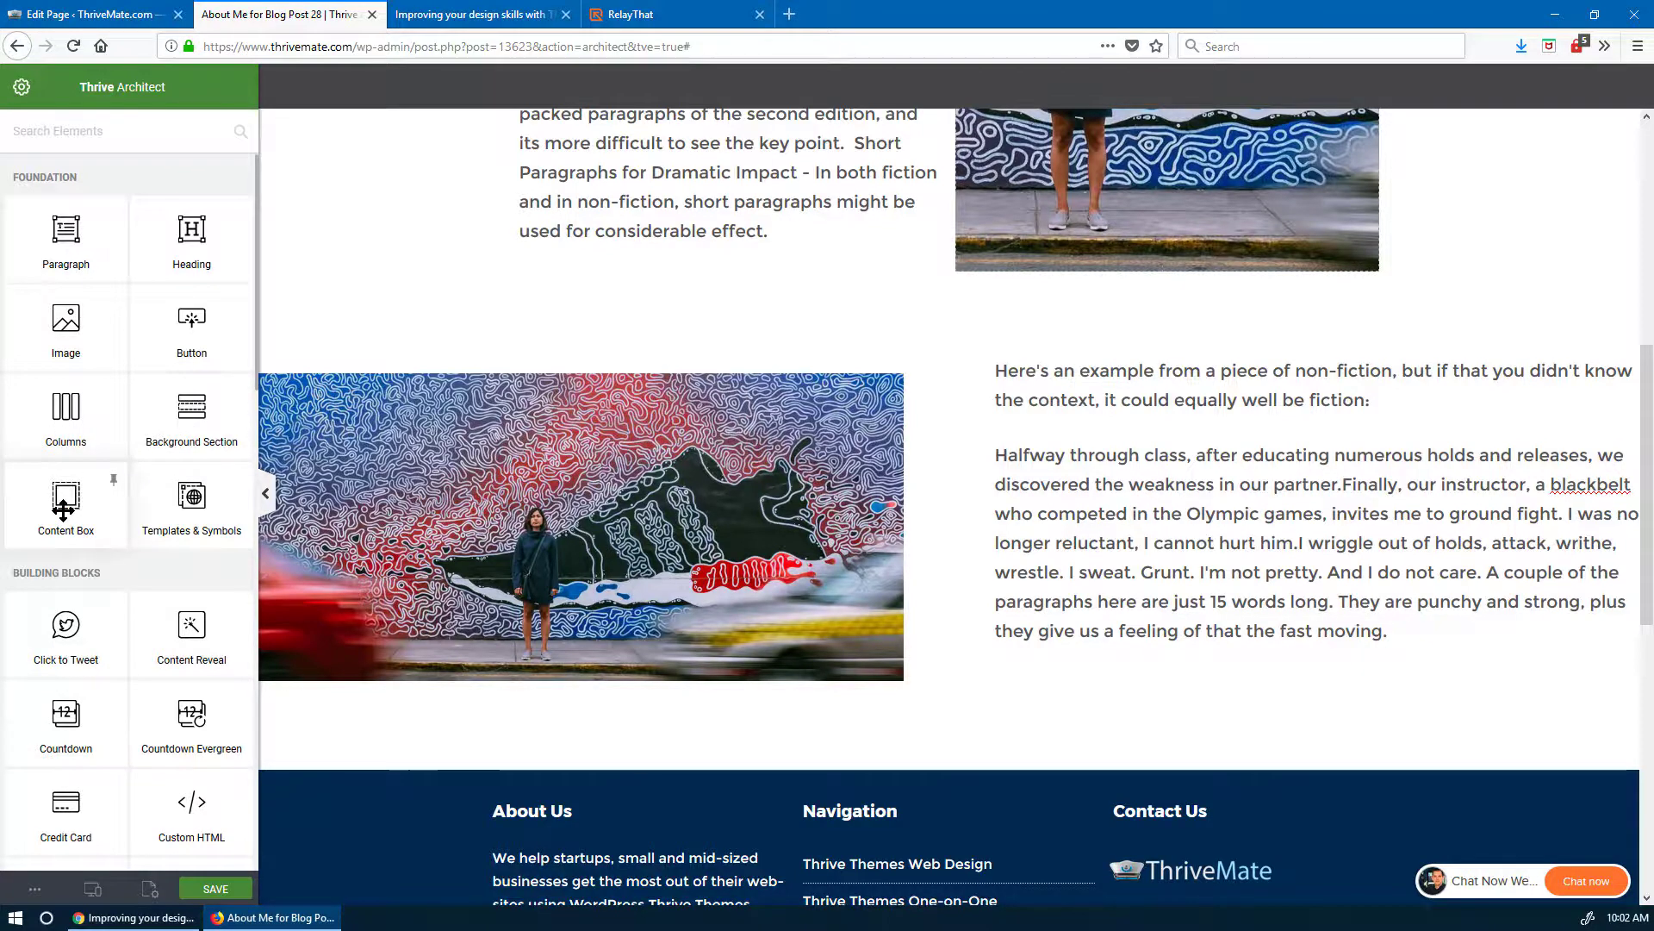
pyautogui.moveTo(63, 508); pyautogui.dragTo(1232, 370)
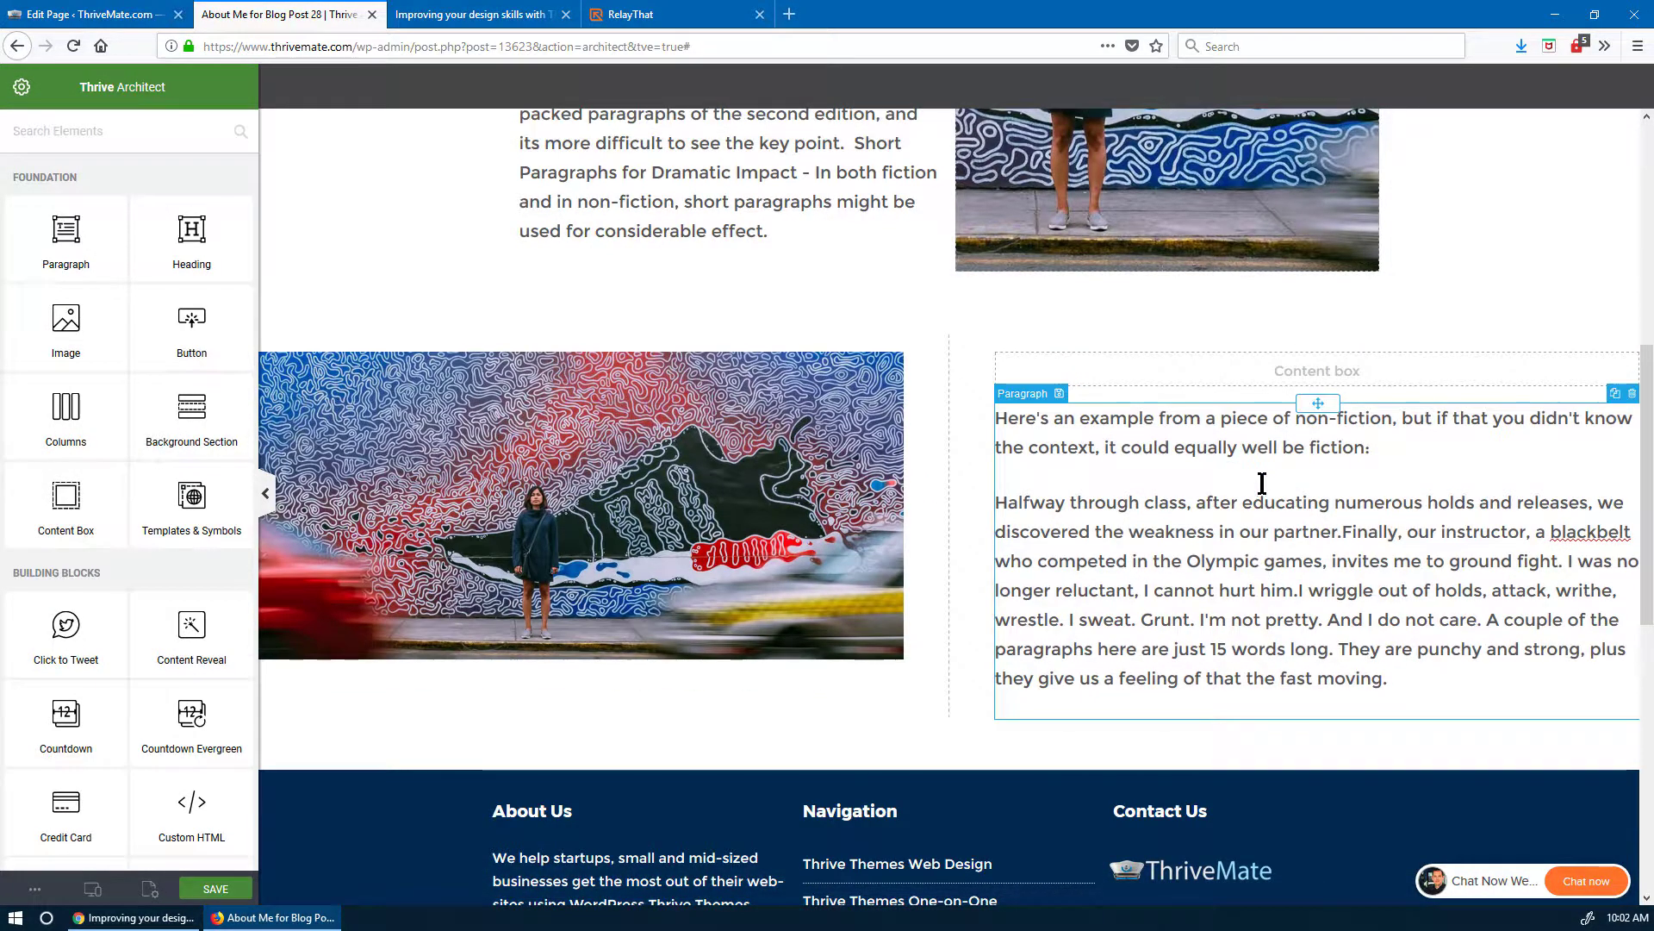
pyautogui.click(1265, 481)
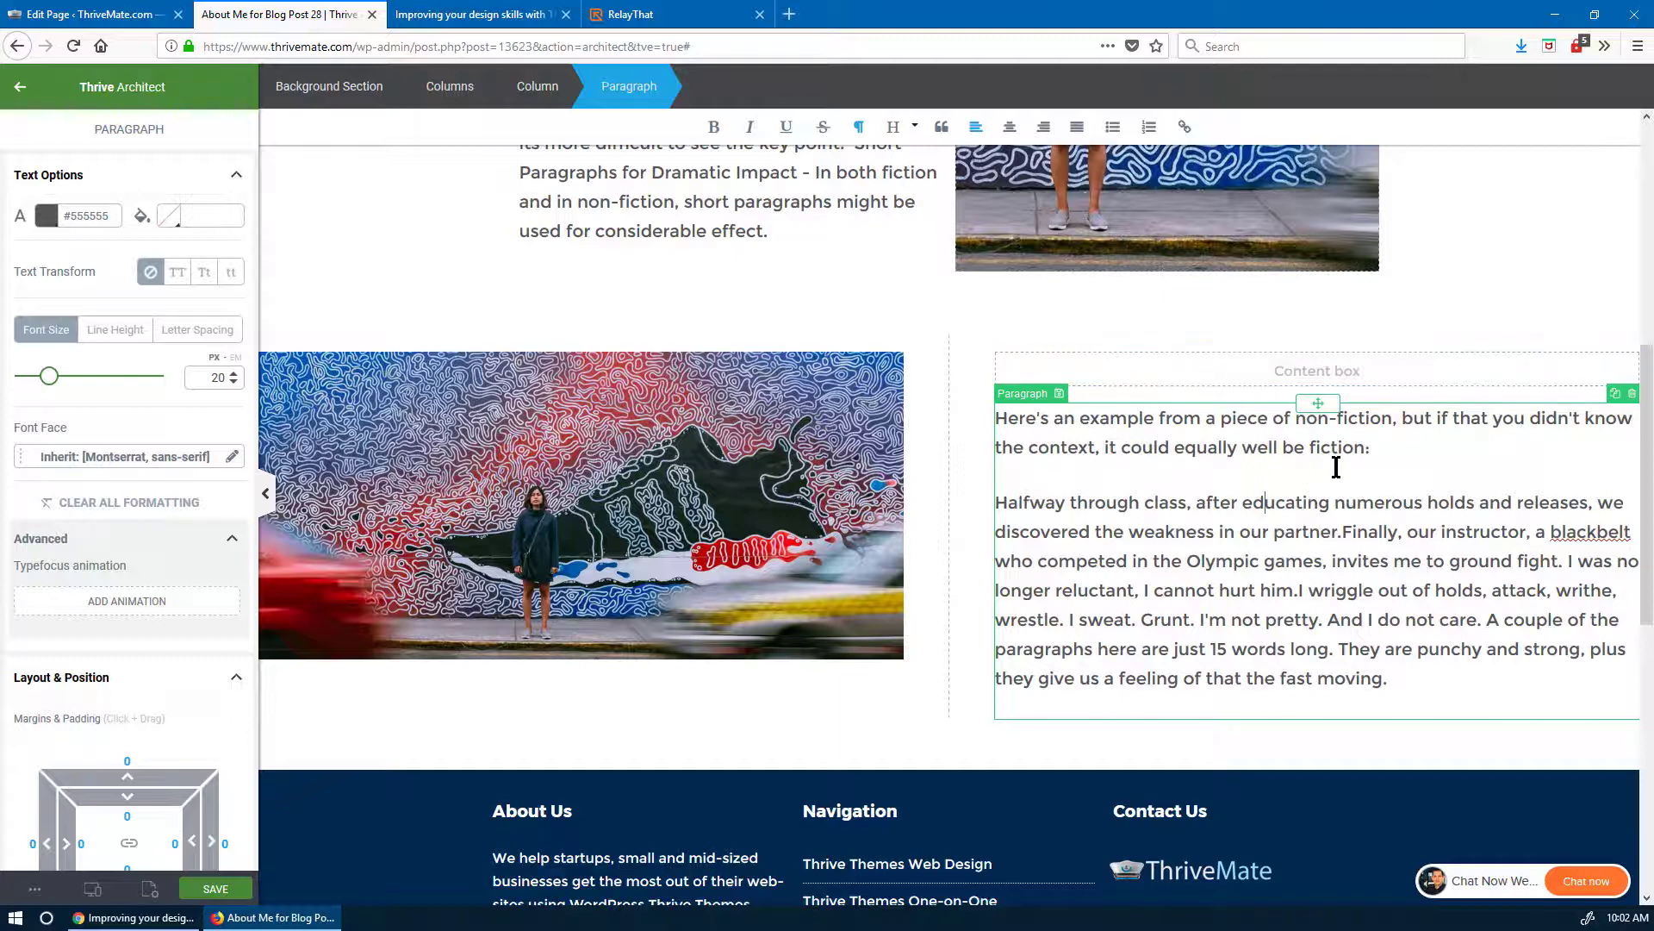
pyautogui.moveTo(1338, 408); pyautogui.dragTo(1292, 377)
pyautogui.click(1206, 441)
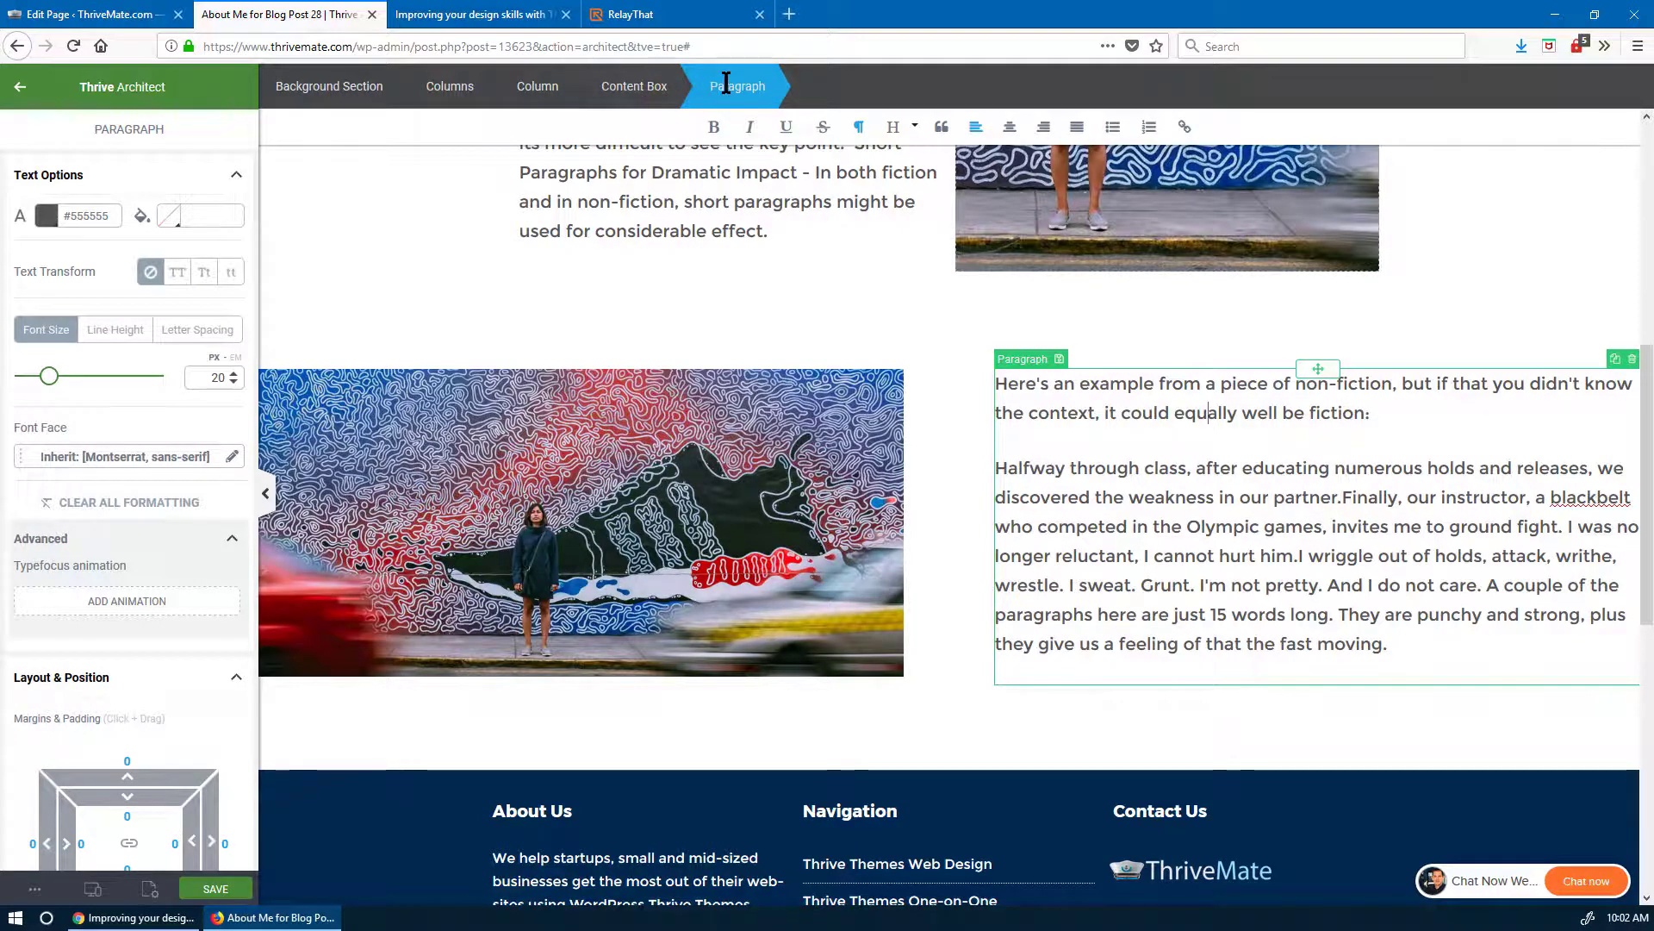
# - Set the content box's vertical position to the middle and its content maximum width to 606 px
pyautogui.click(653, 86)
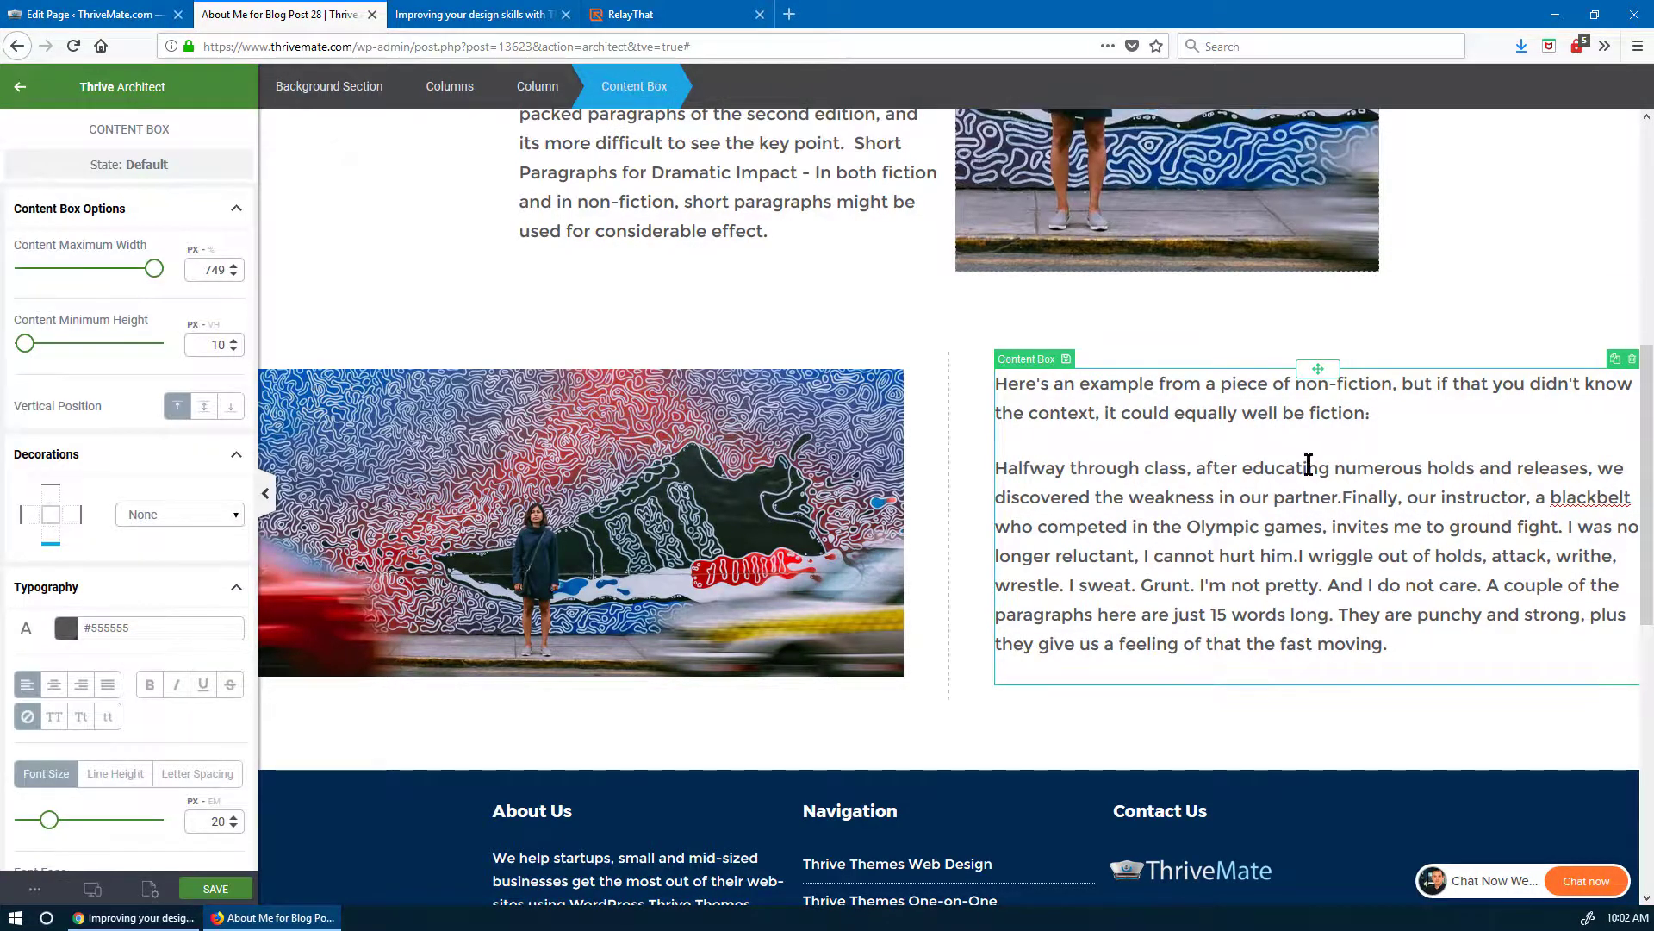
pyautogui.click(204, 410)
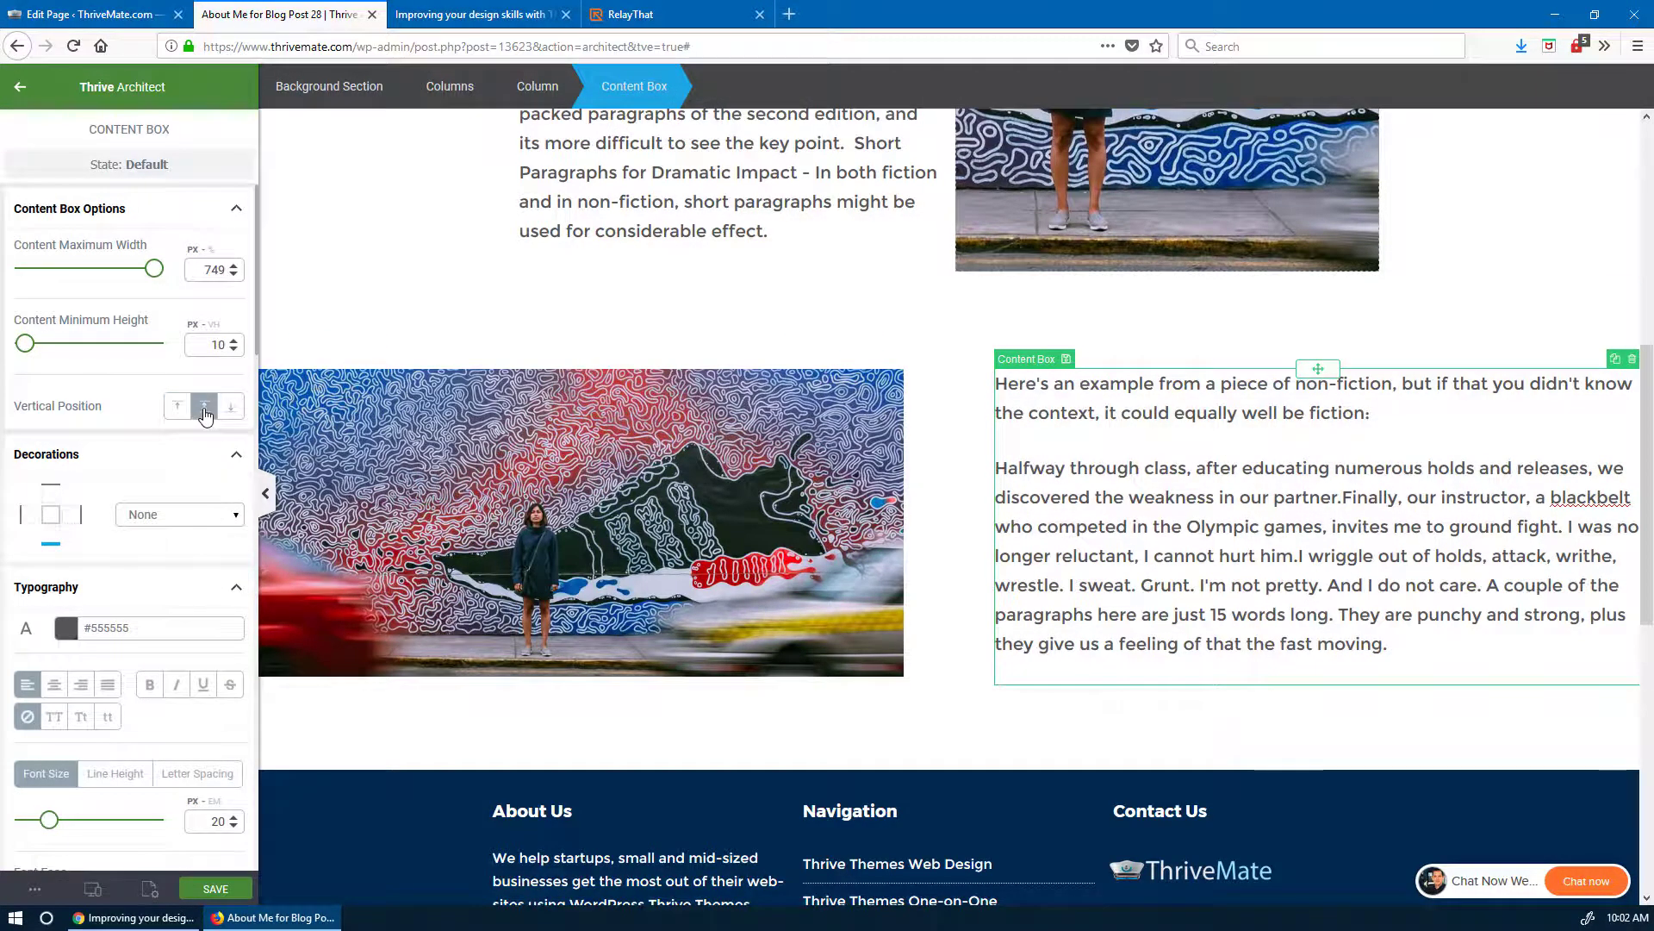
pyautogui.moveTo(154, 268); pyautogui.dragTo(128, 275)
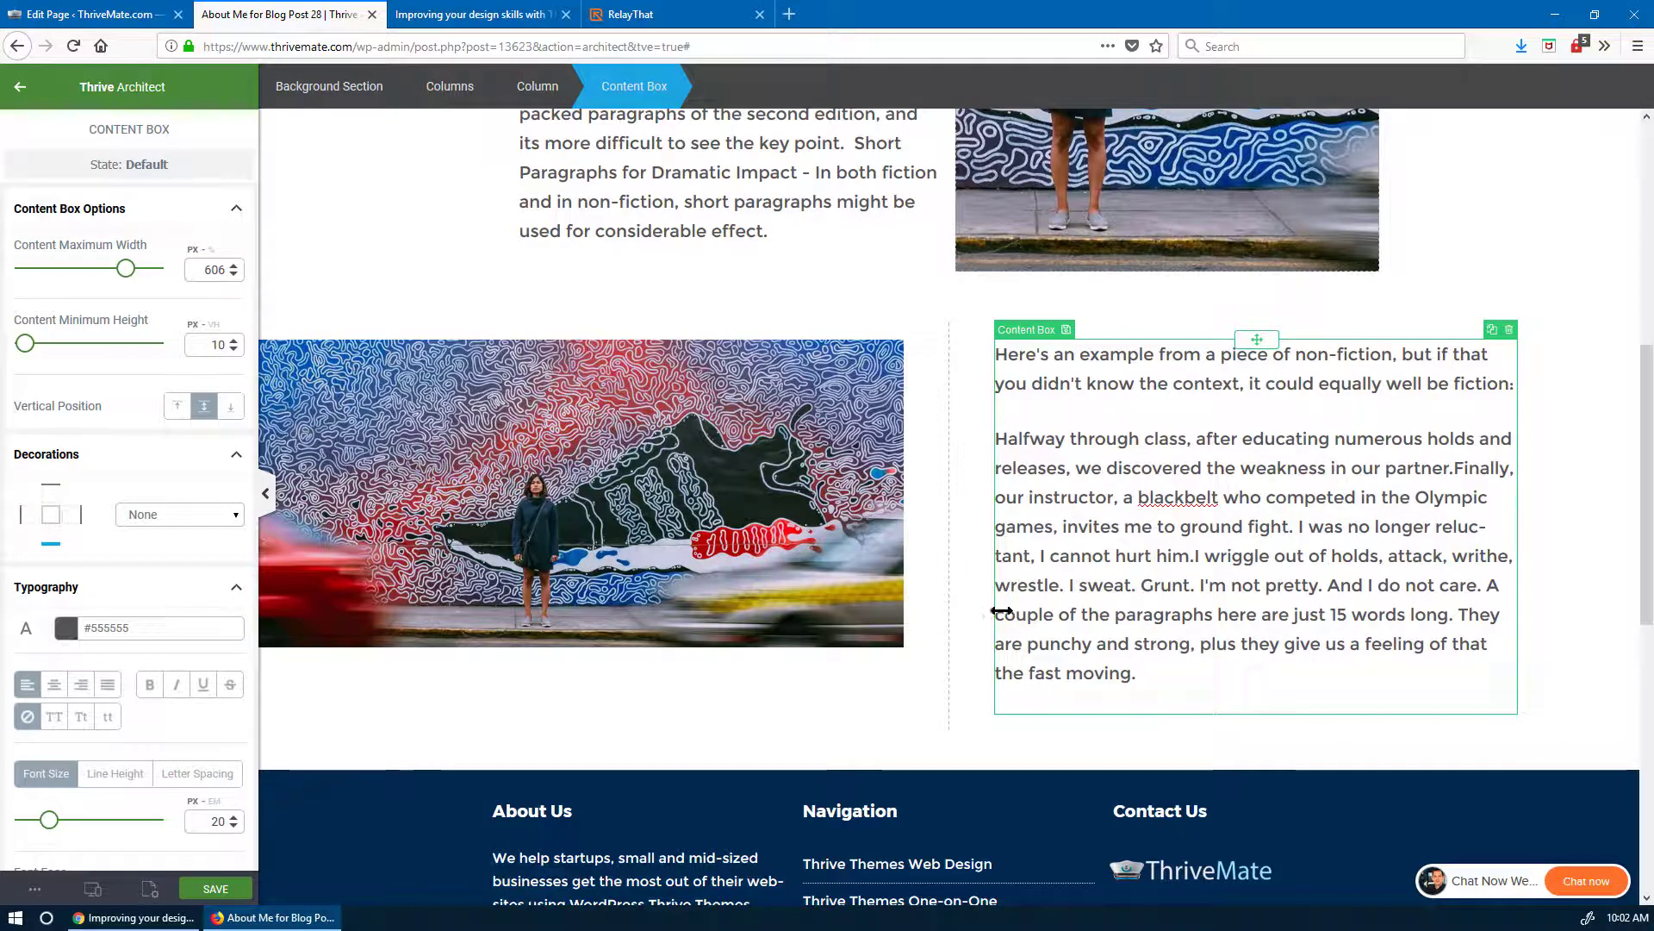
# - Centre the content box horizontally within the lower section's right column
pyautogui.scroll(-10, 140, 513)
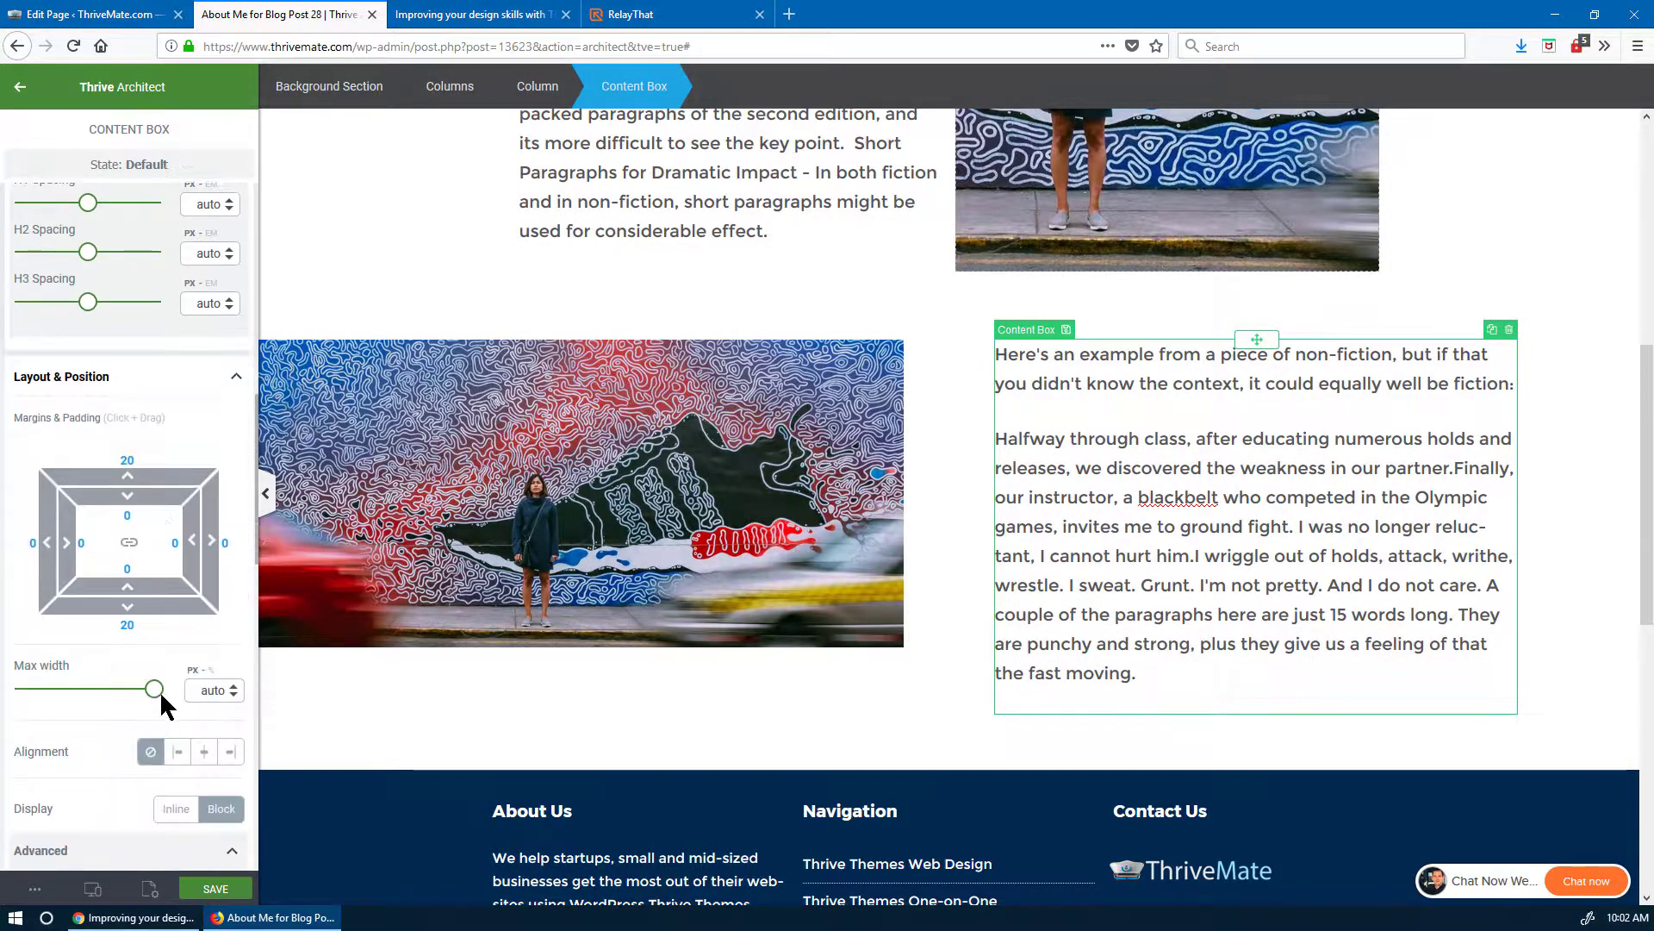
pyautogui.click(204, 751)
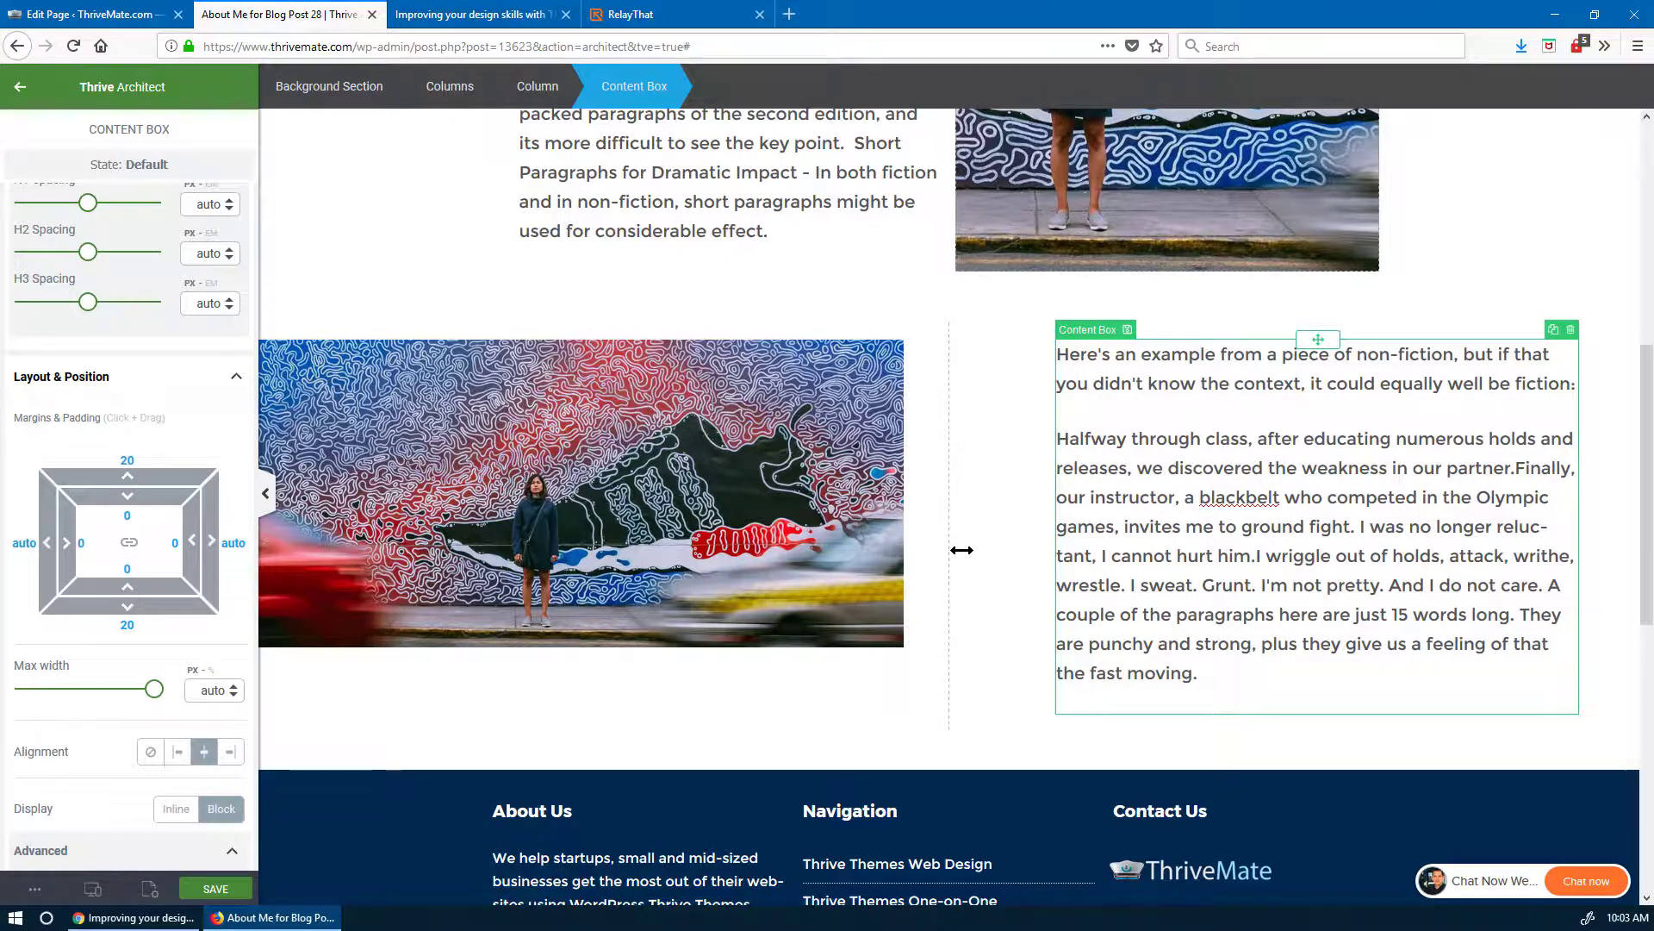
pyautogui.scroll(2, 971, 548)
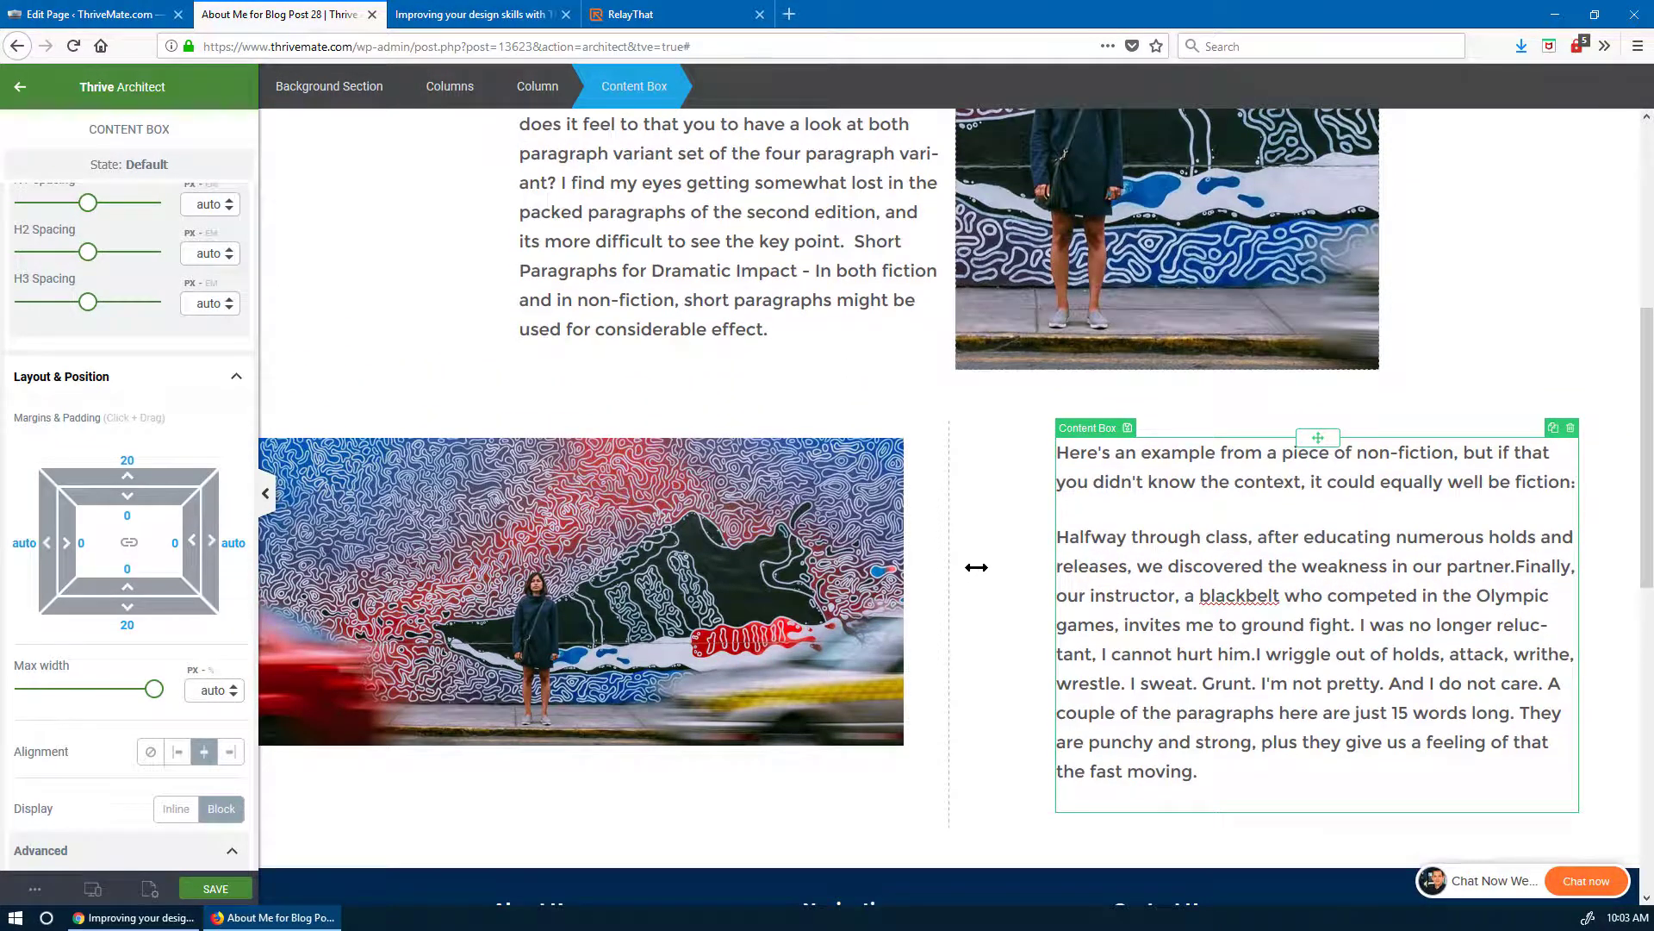
pyautogui.scroll(2, 976, 567)
pyautogui.scroll(-2, 976, 569)
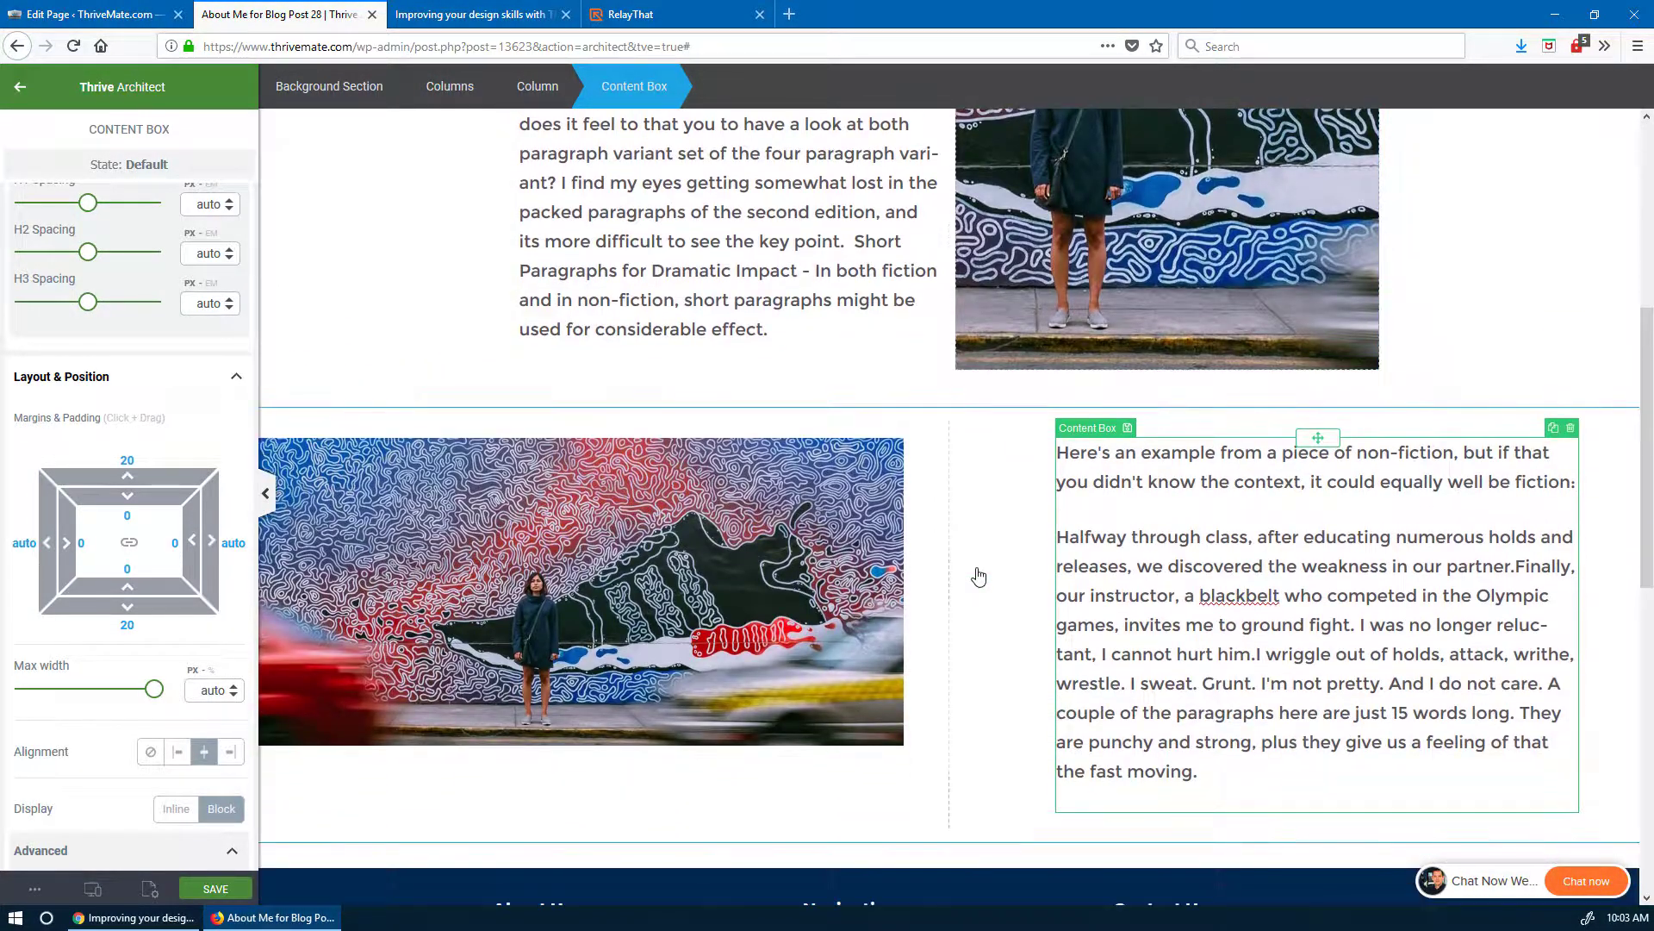
# - Add a shadow to the lower section's mural image with 0 px blur, 46 px distance and 22 px spread
pyautogui.scroll(-3, 606, 497)
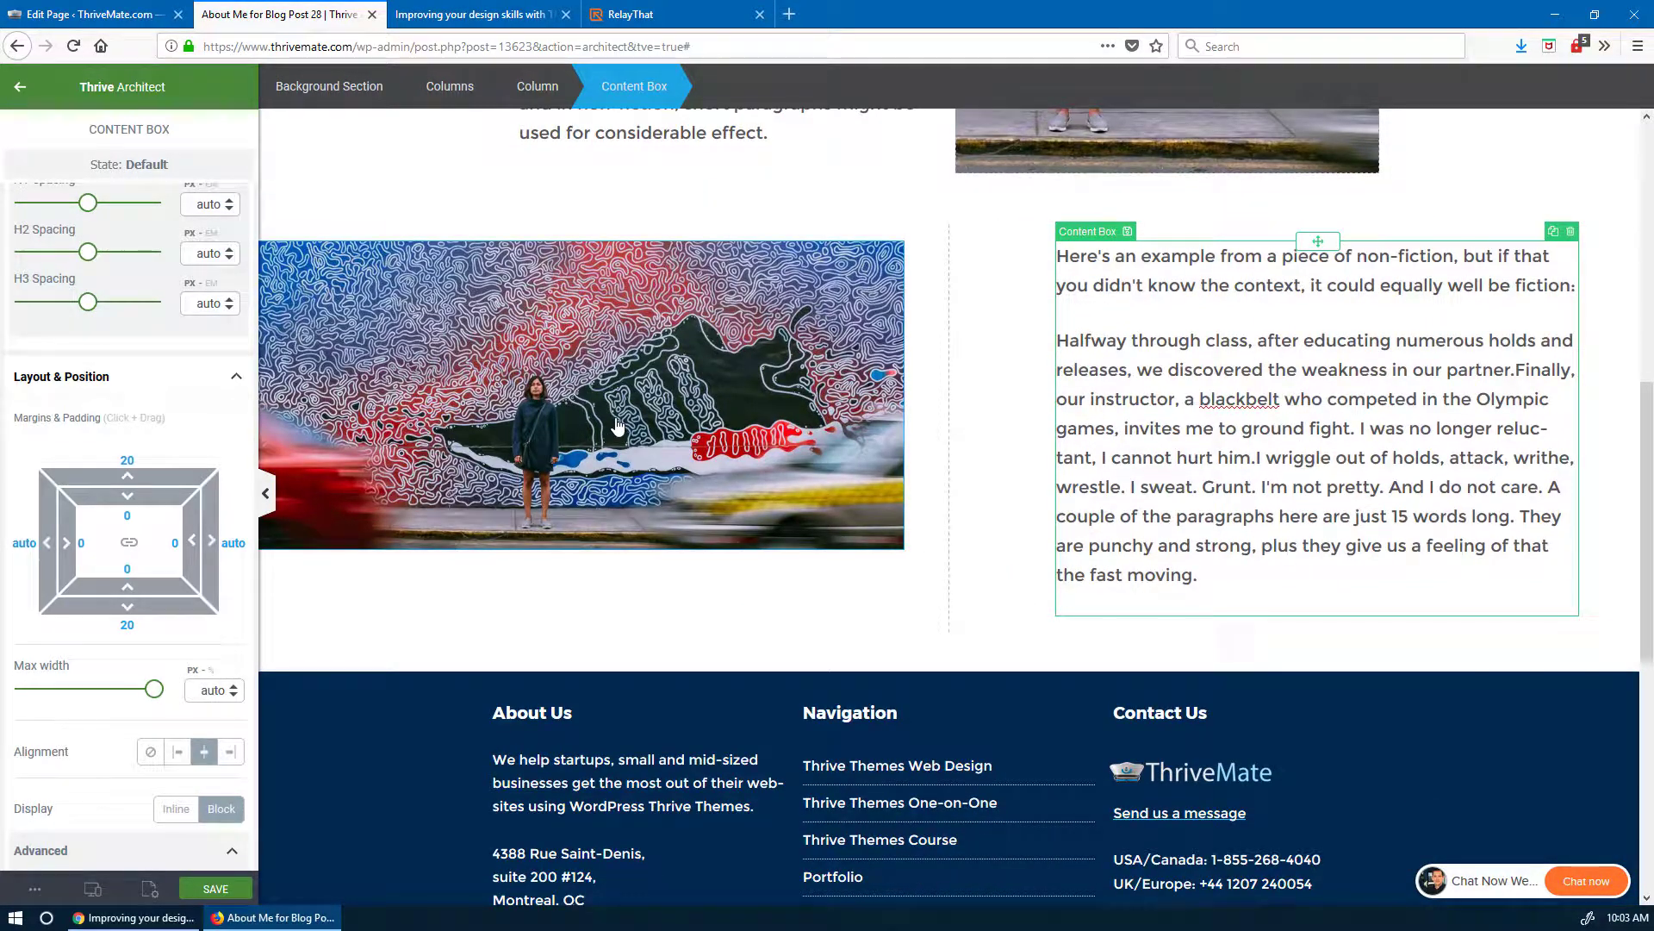
pyautogui.click(618, 425)
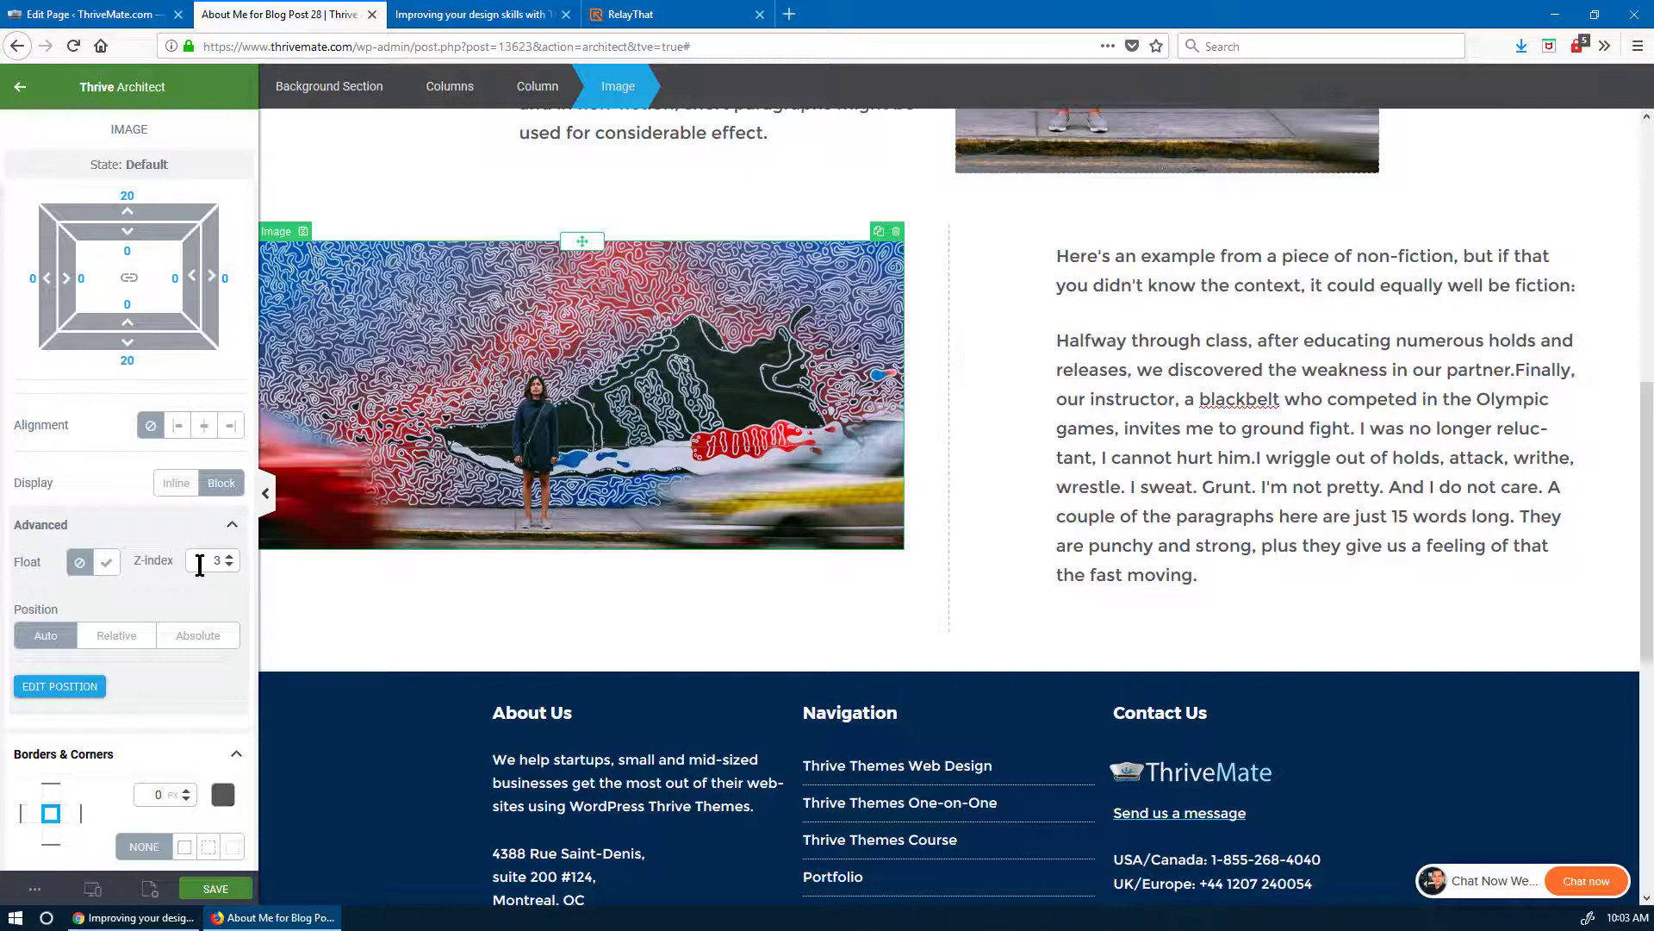
pyautogui.scroll(-8, 199, 565)
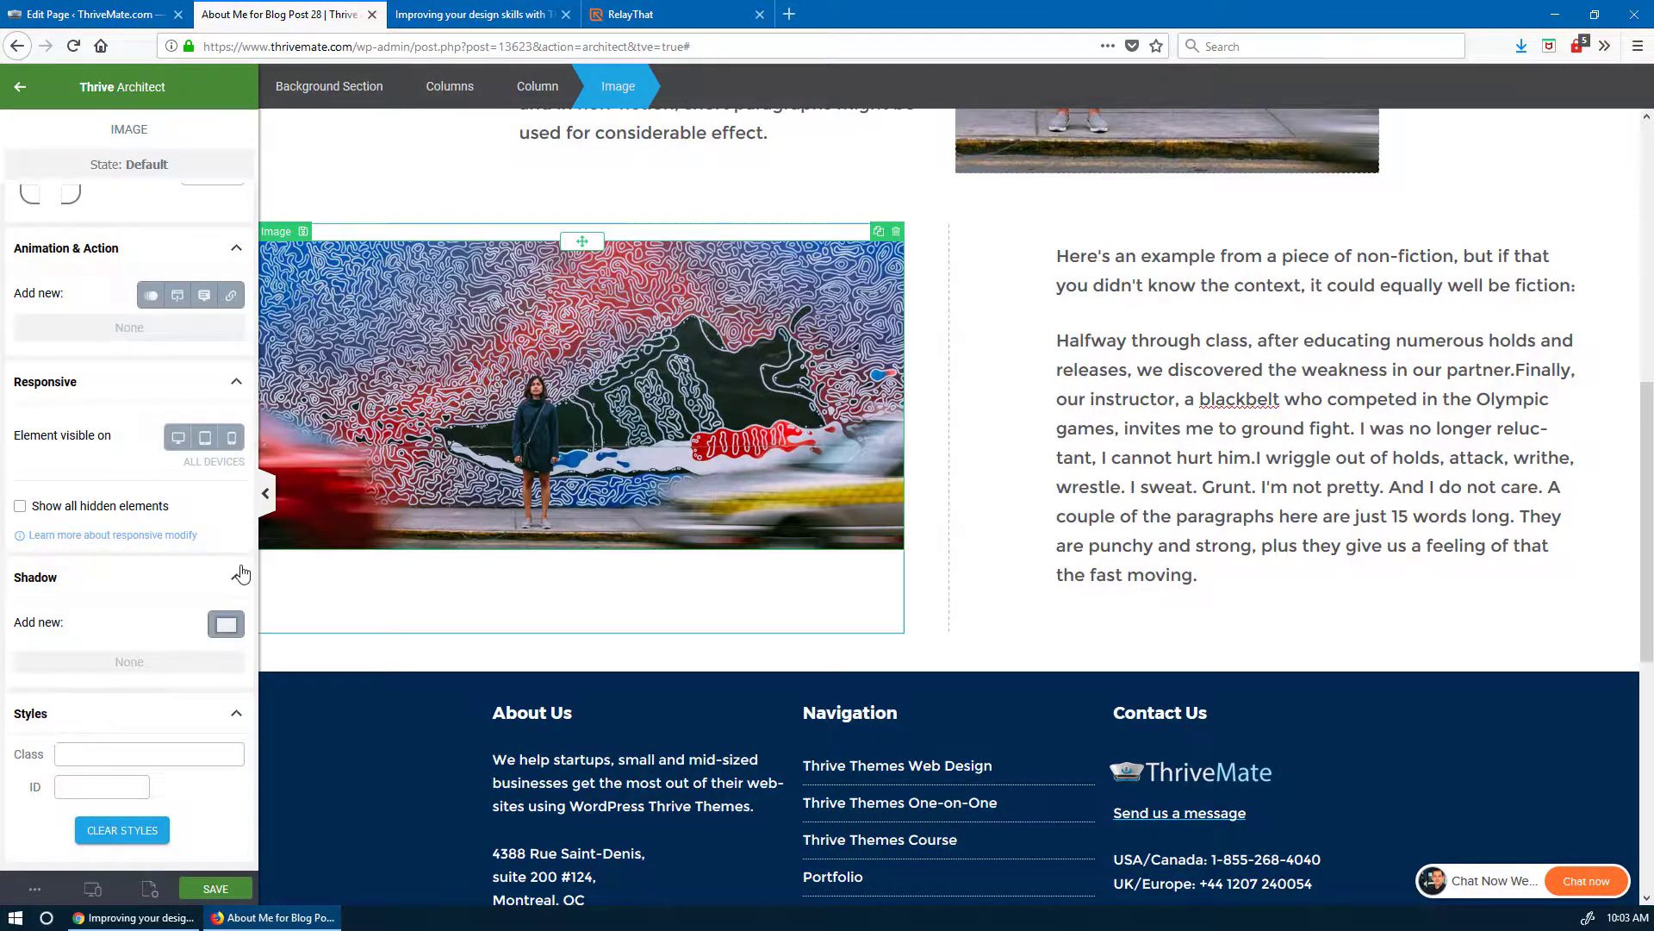
pyautogui.scroll(3, 188, 577)
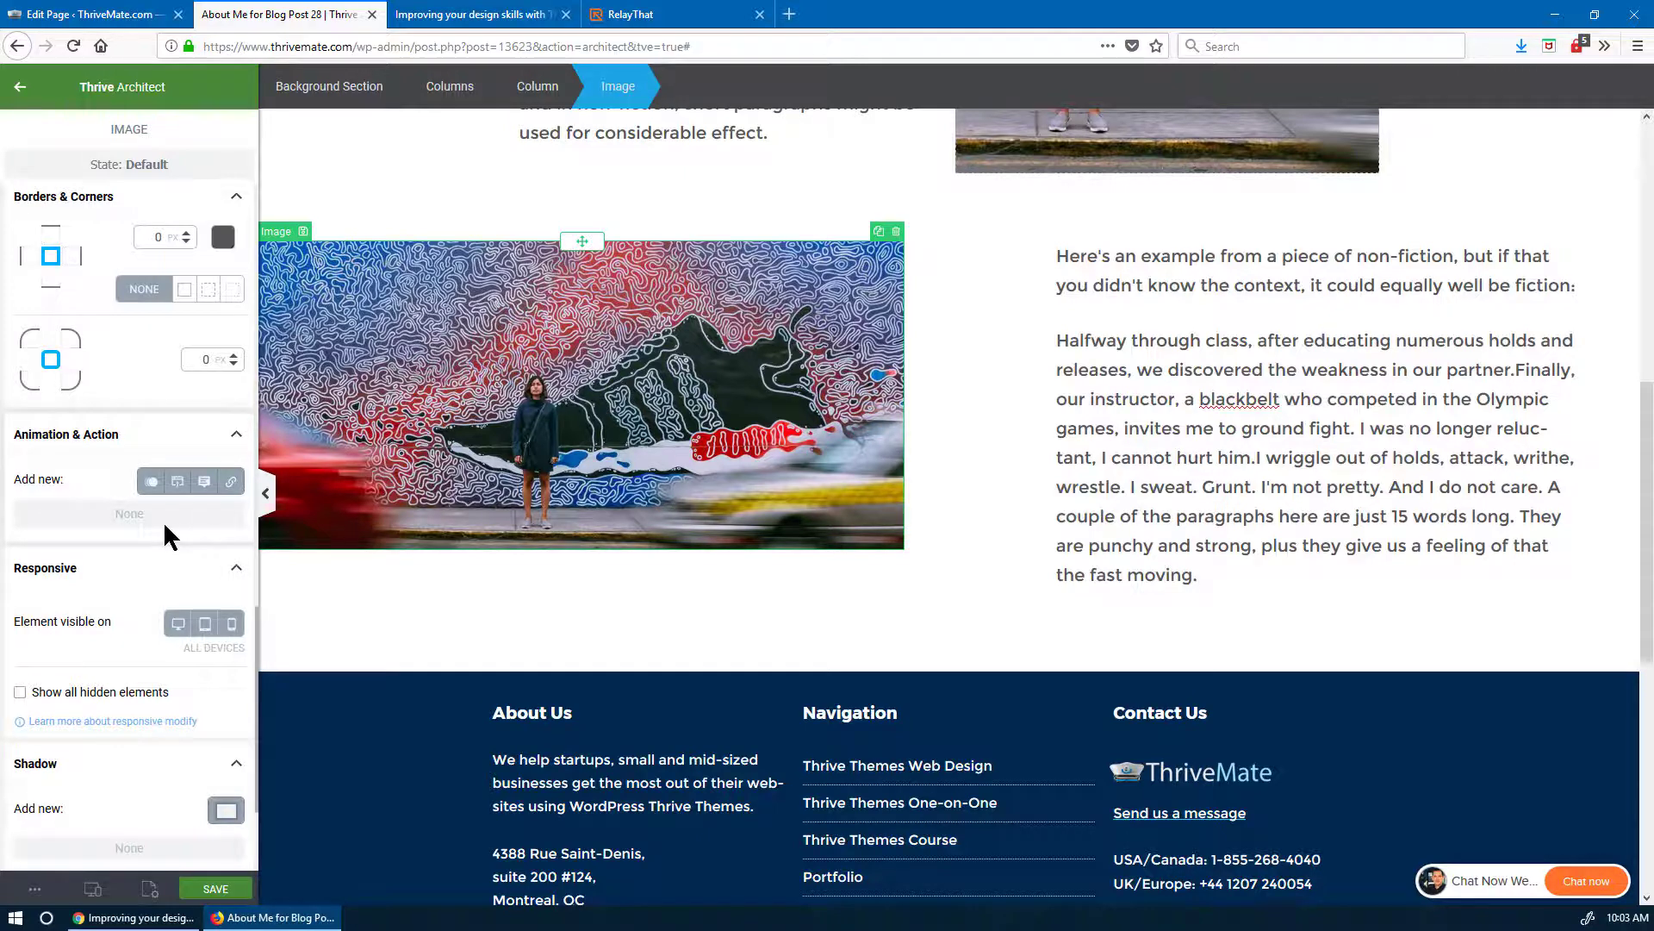
pyautogui.scroll(-3, 163, 520)
pyautogui.click(226, 627)
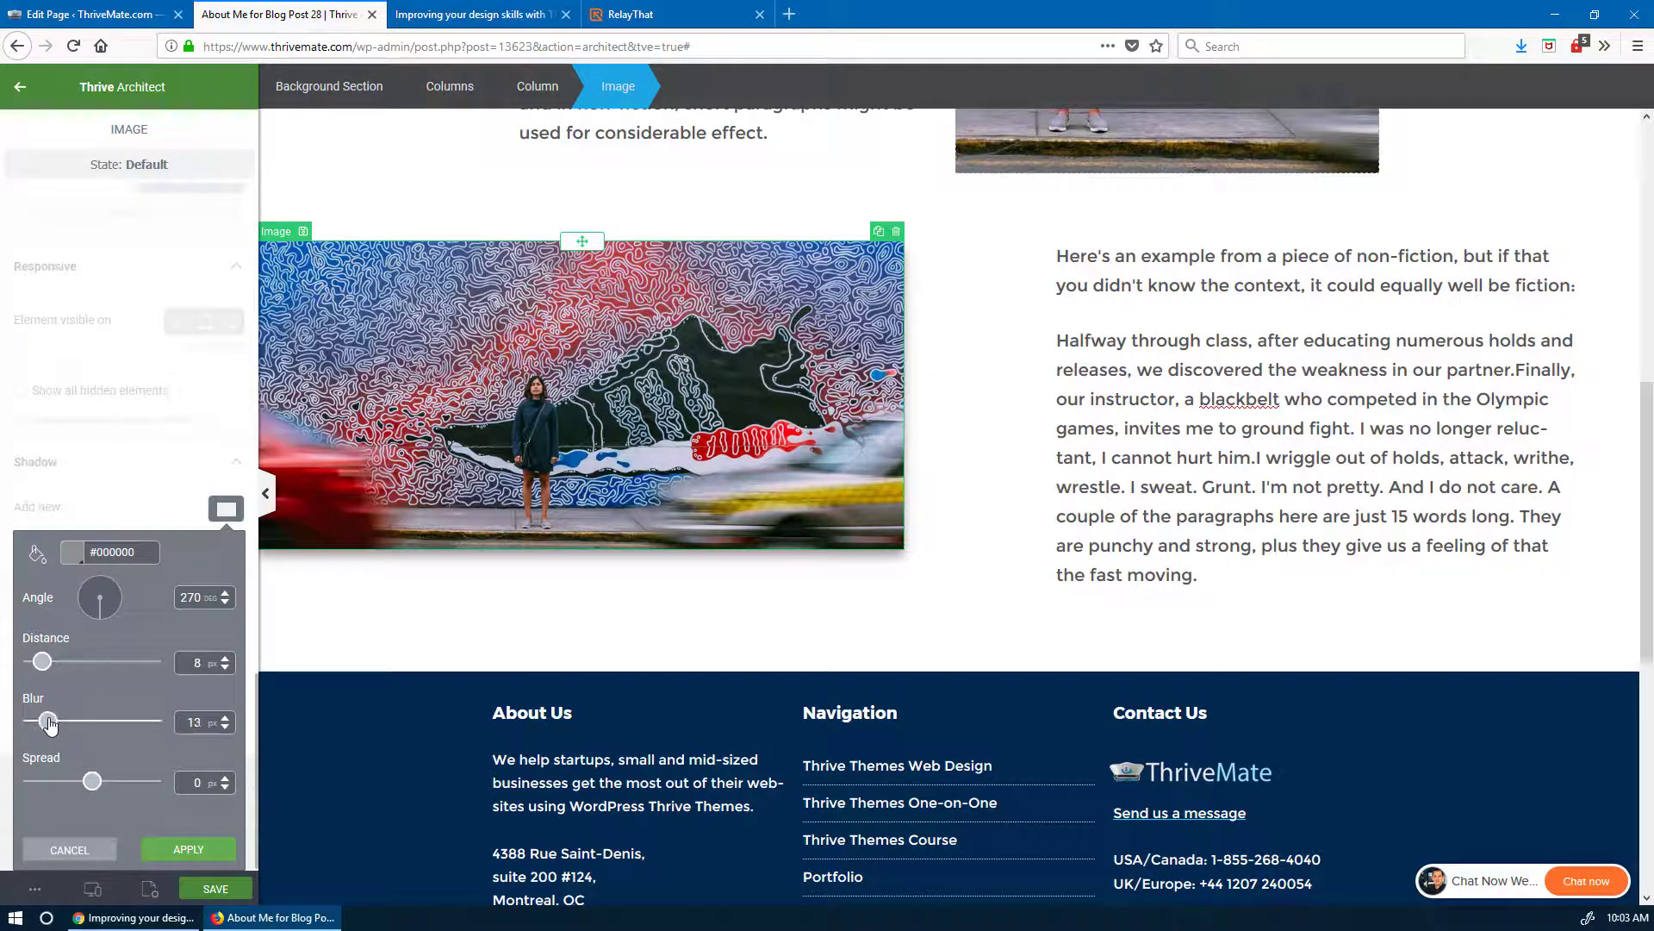
pyautogui.moveTo(49, 724)
pyautogui.mouseDown()
pyautogui.moveTo(138, 720)
pyautogui.moveTo(33, 720)
pyautogui.mouseUp()
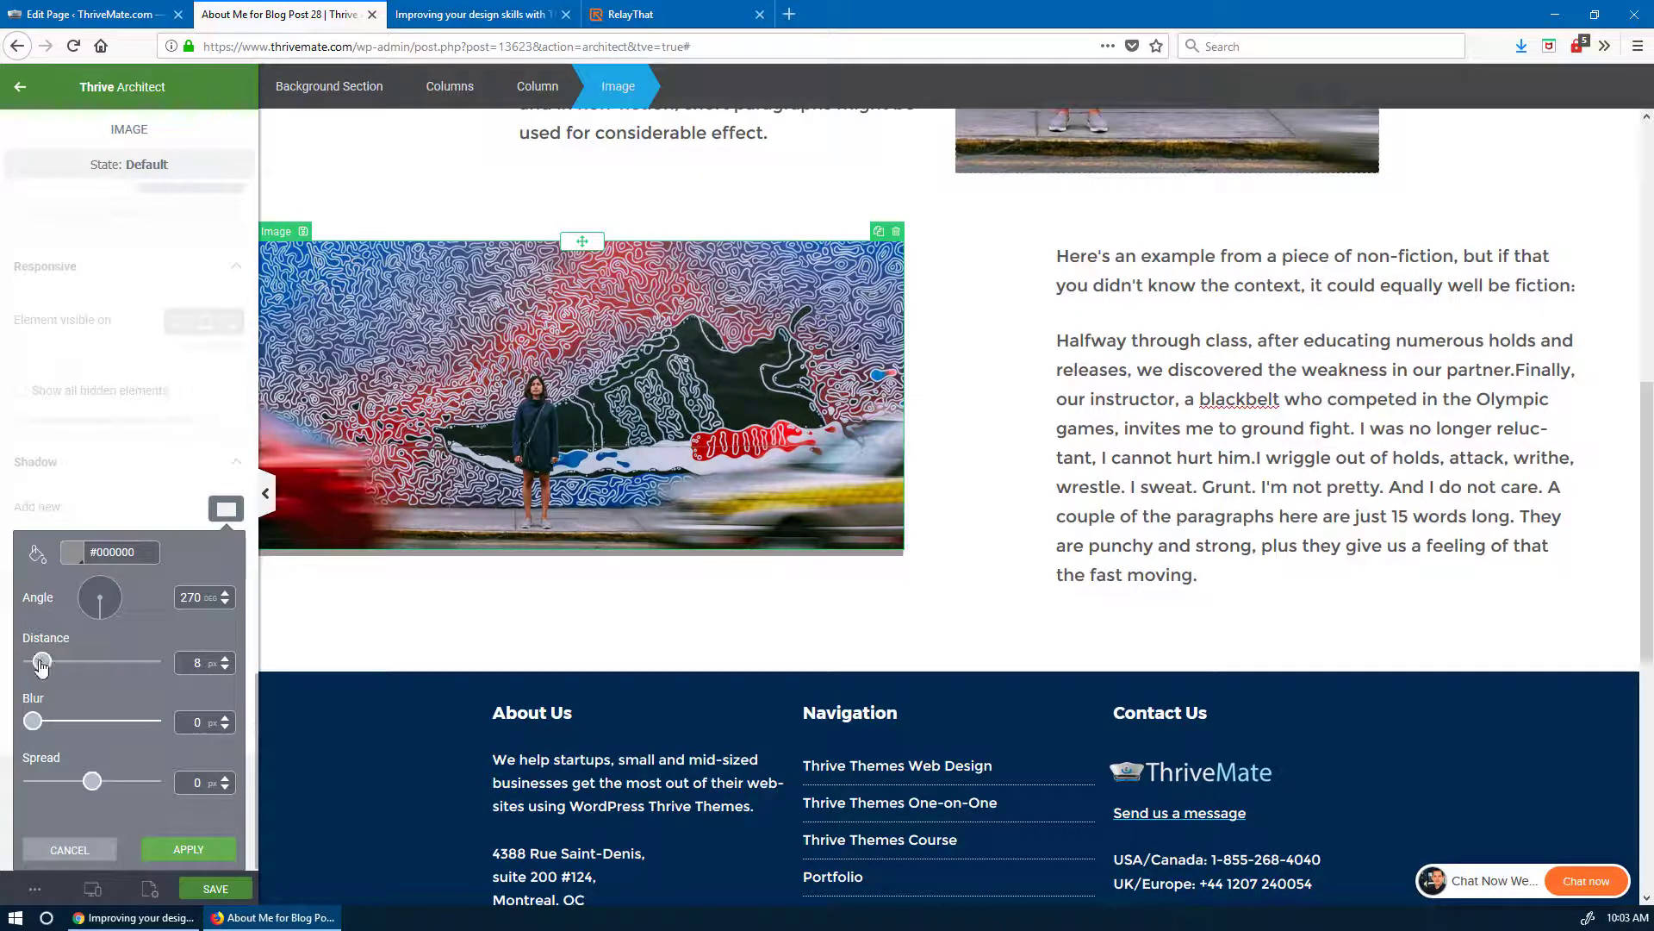
pyautogui.moveTo(42, 661); pyautogui.dragTo(87, 662)
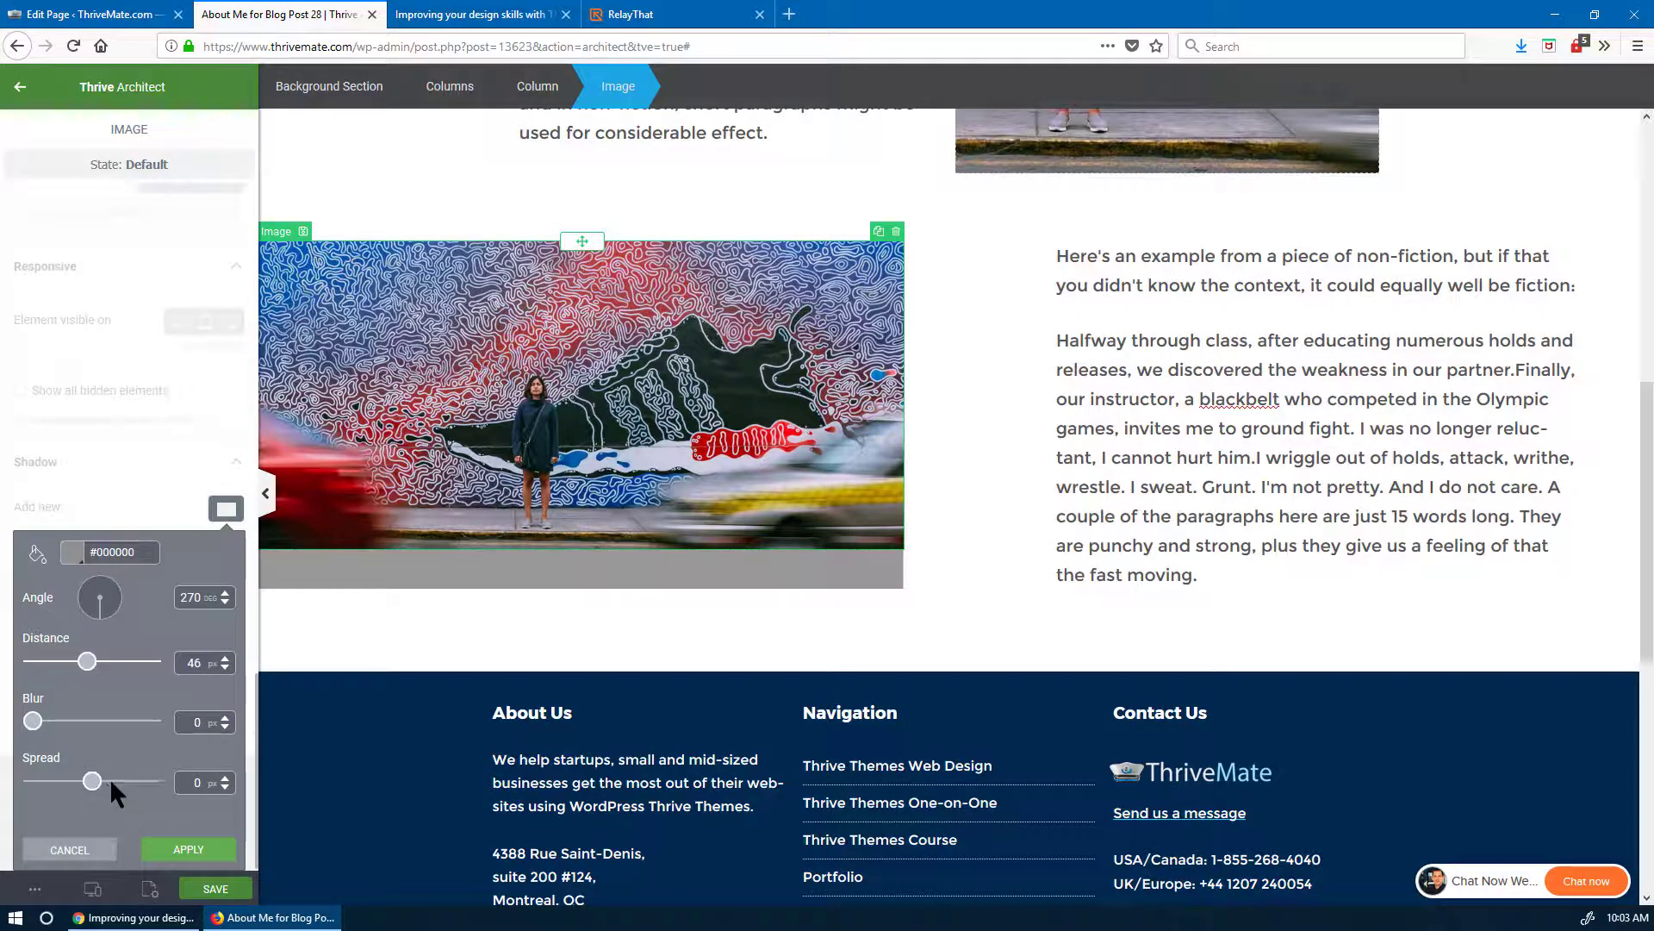
pyautogui.moveTo(102, 781)
pyautogui.mouseDown()
pyautogui.moveTo(137, 788)
pyautogui.moveTo(121, 788)
pyautogui.mouseUp()
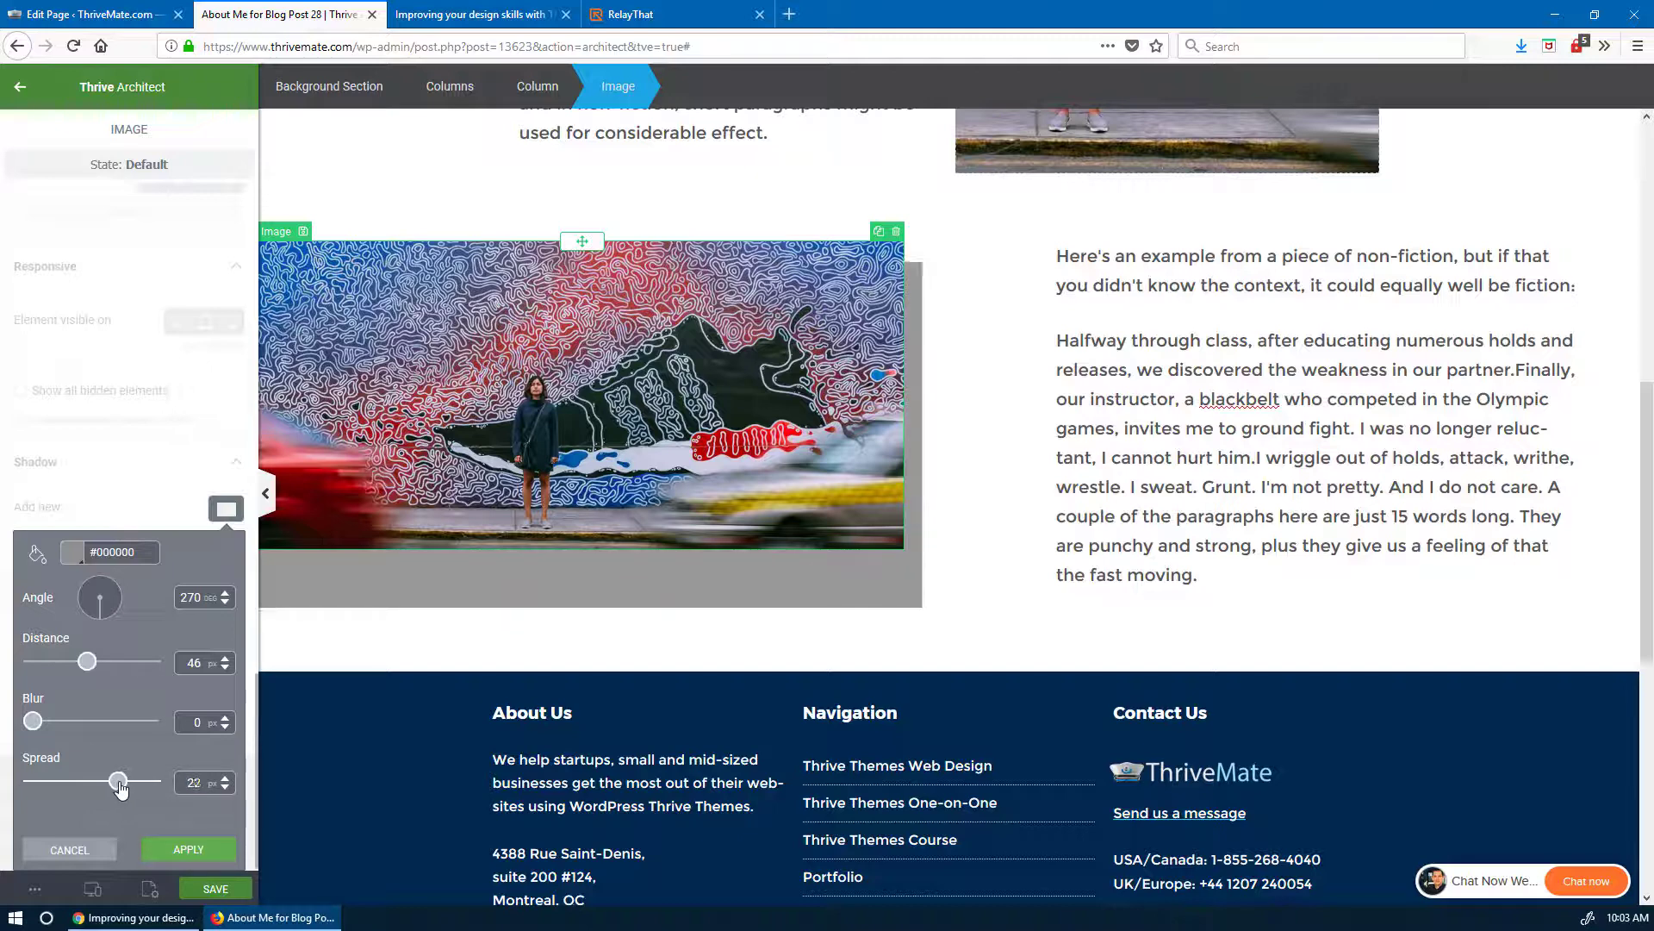
# - Colour the mural image's shadow dark navy #012243 at 100% opacity, after trying orange #ff712c
pyautogui.click(69, 561)
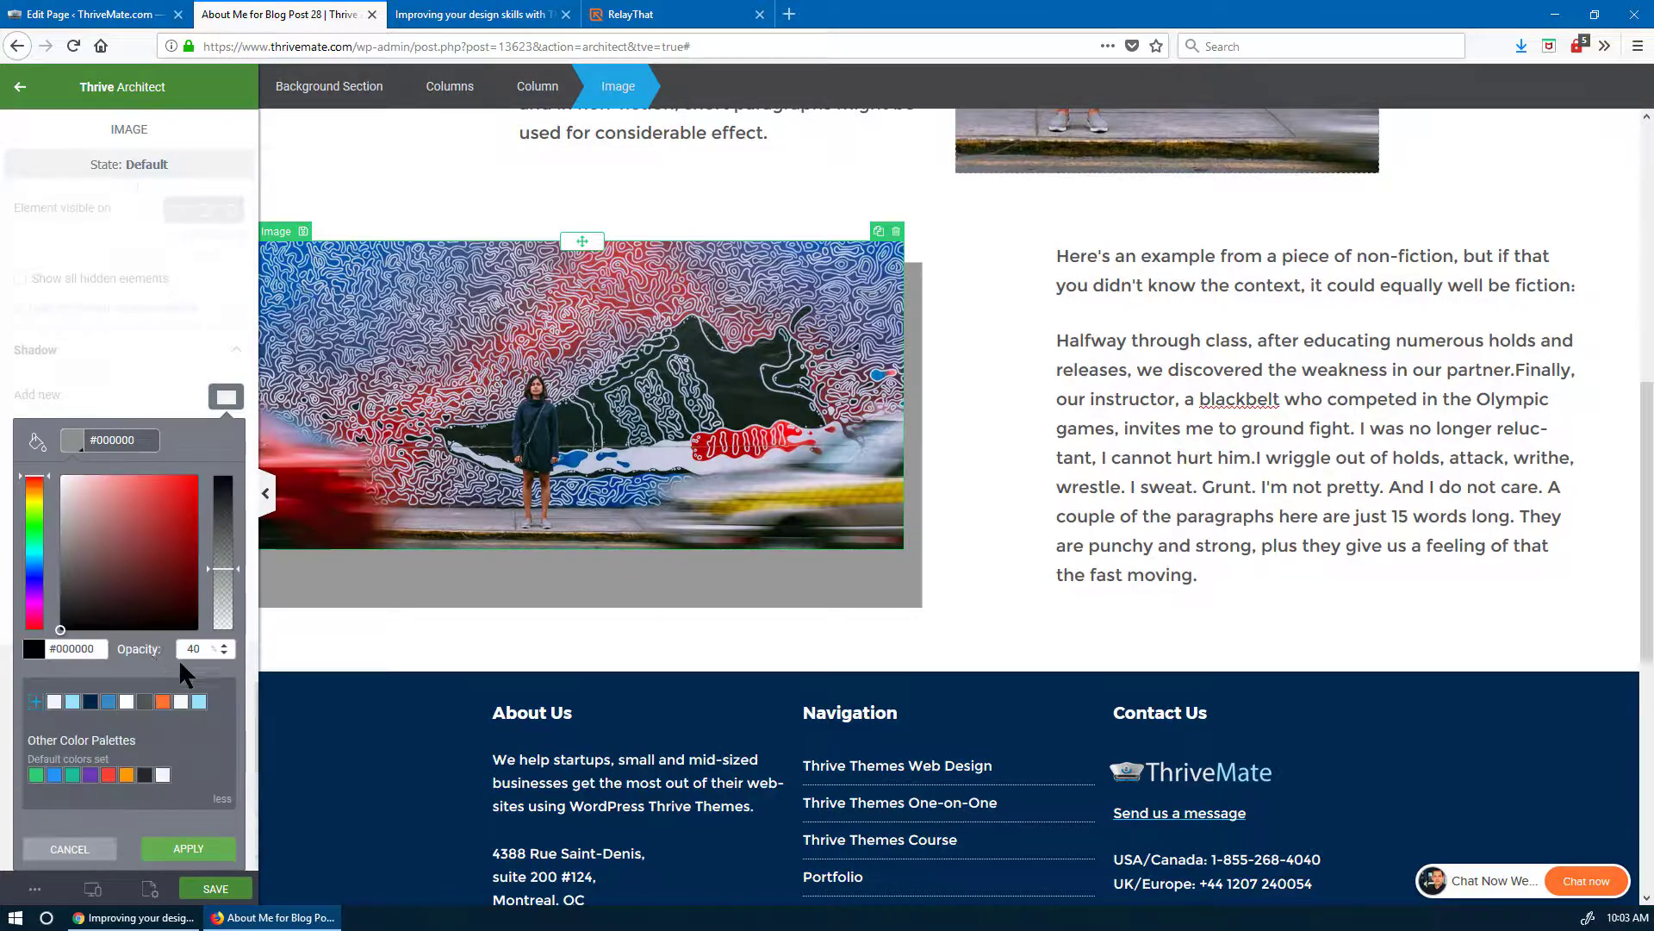
pyautogui.click(91, 701)
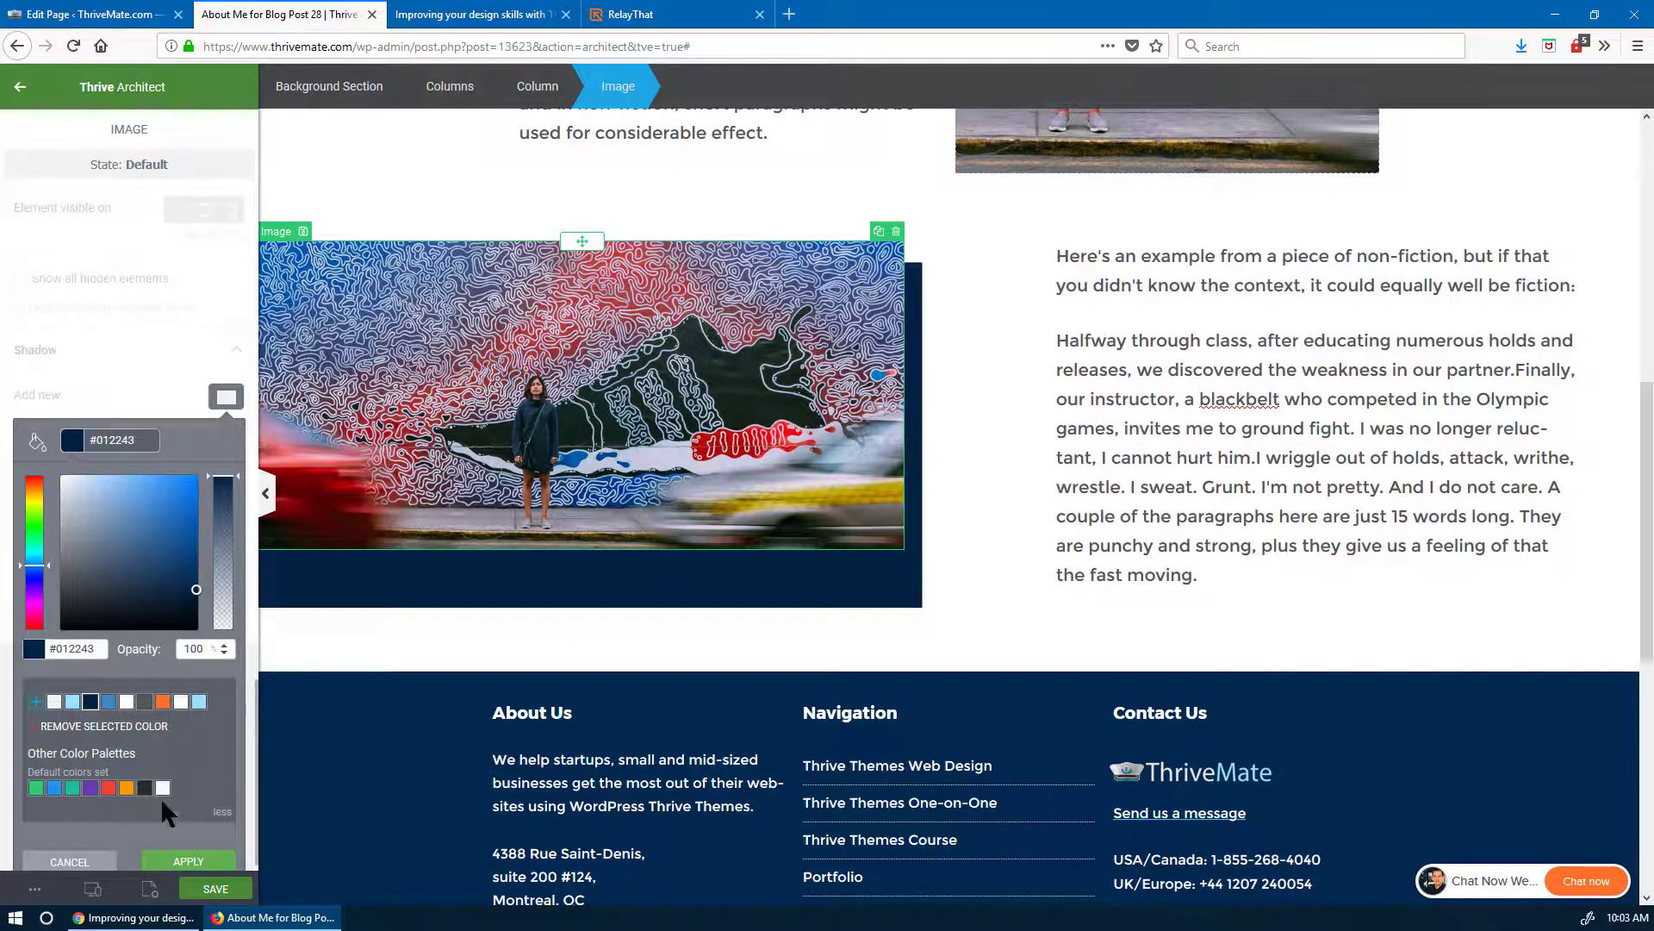
pyautogui.click(163, 702)
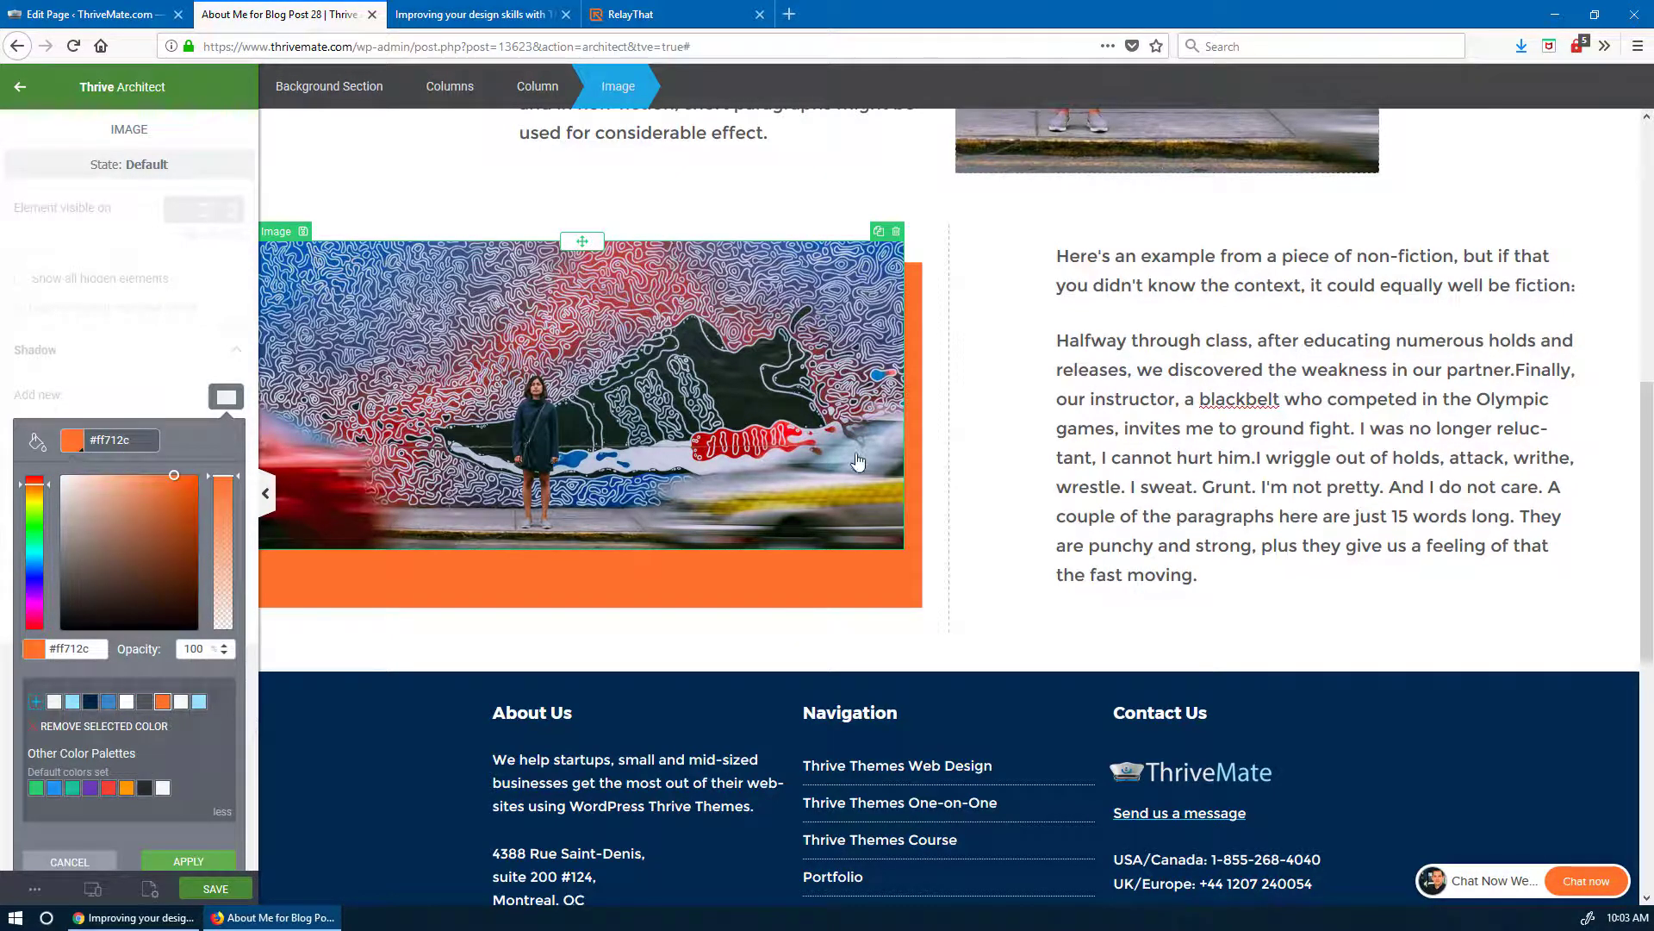
pyautogui.scroll(2, 857, 463)
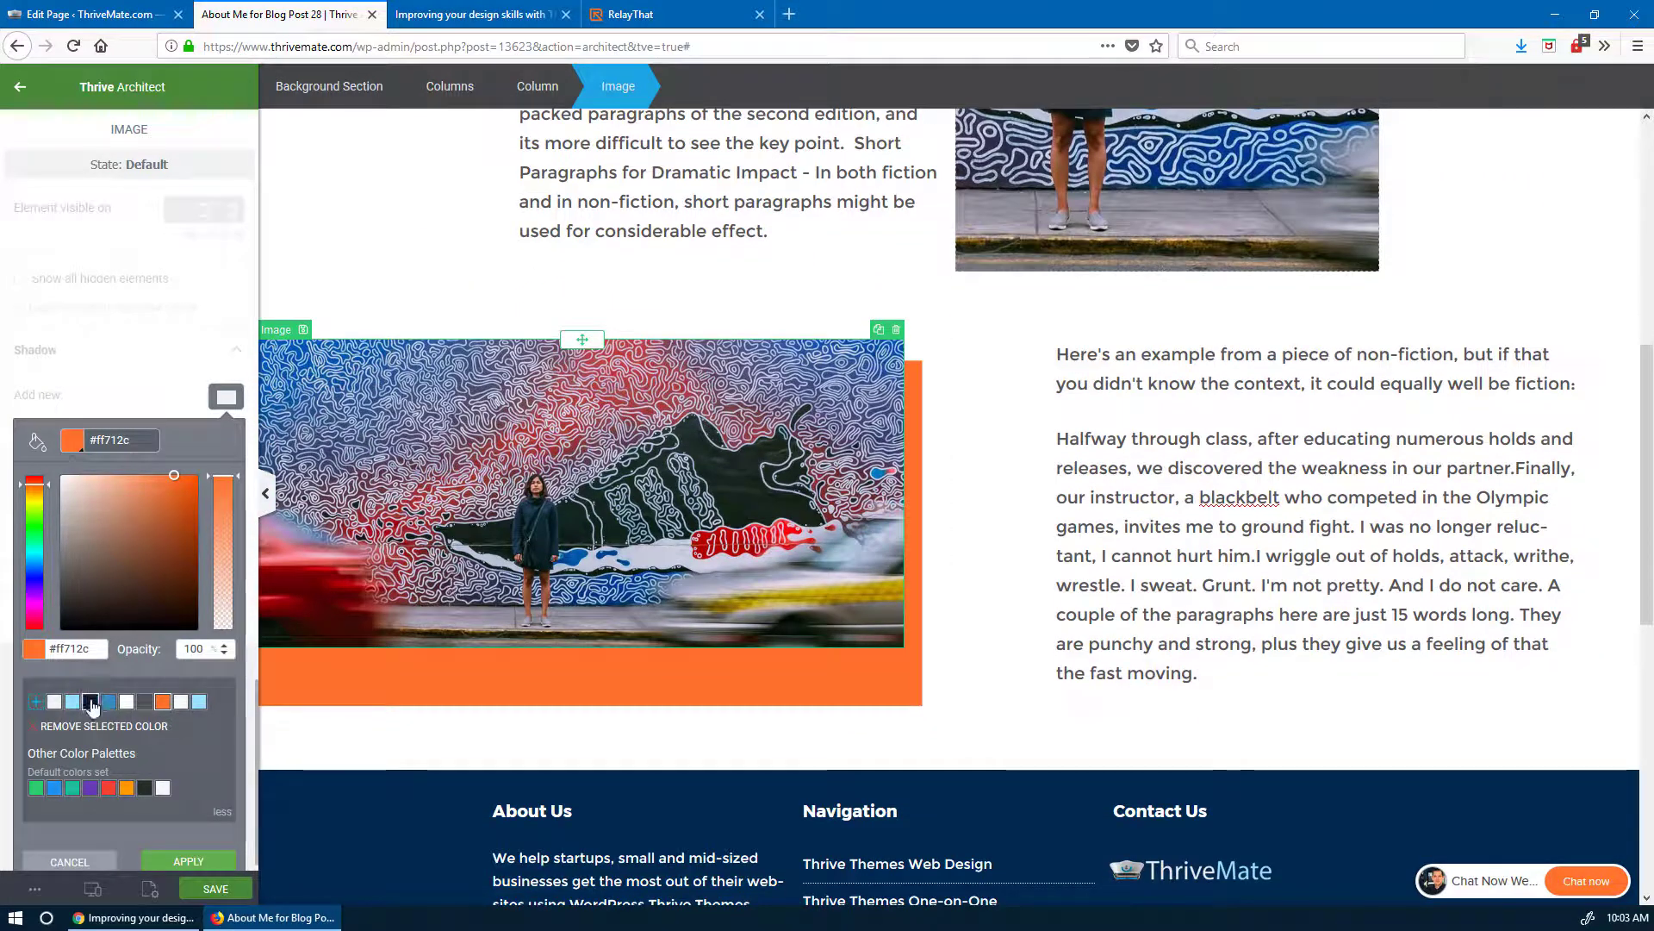
pyautogui.click(91, 702)
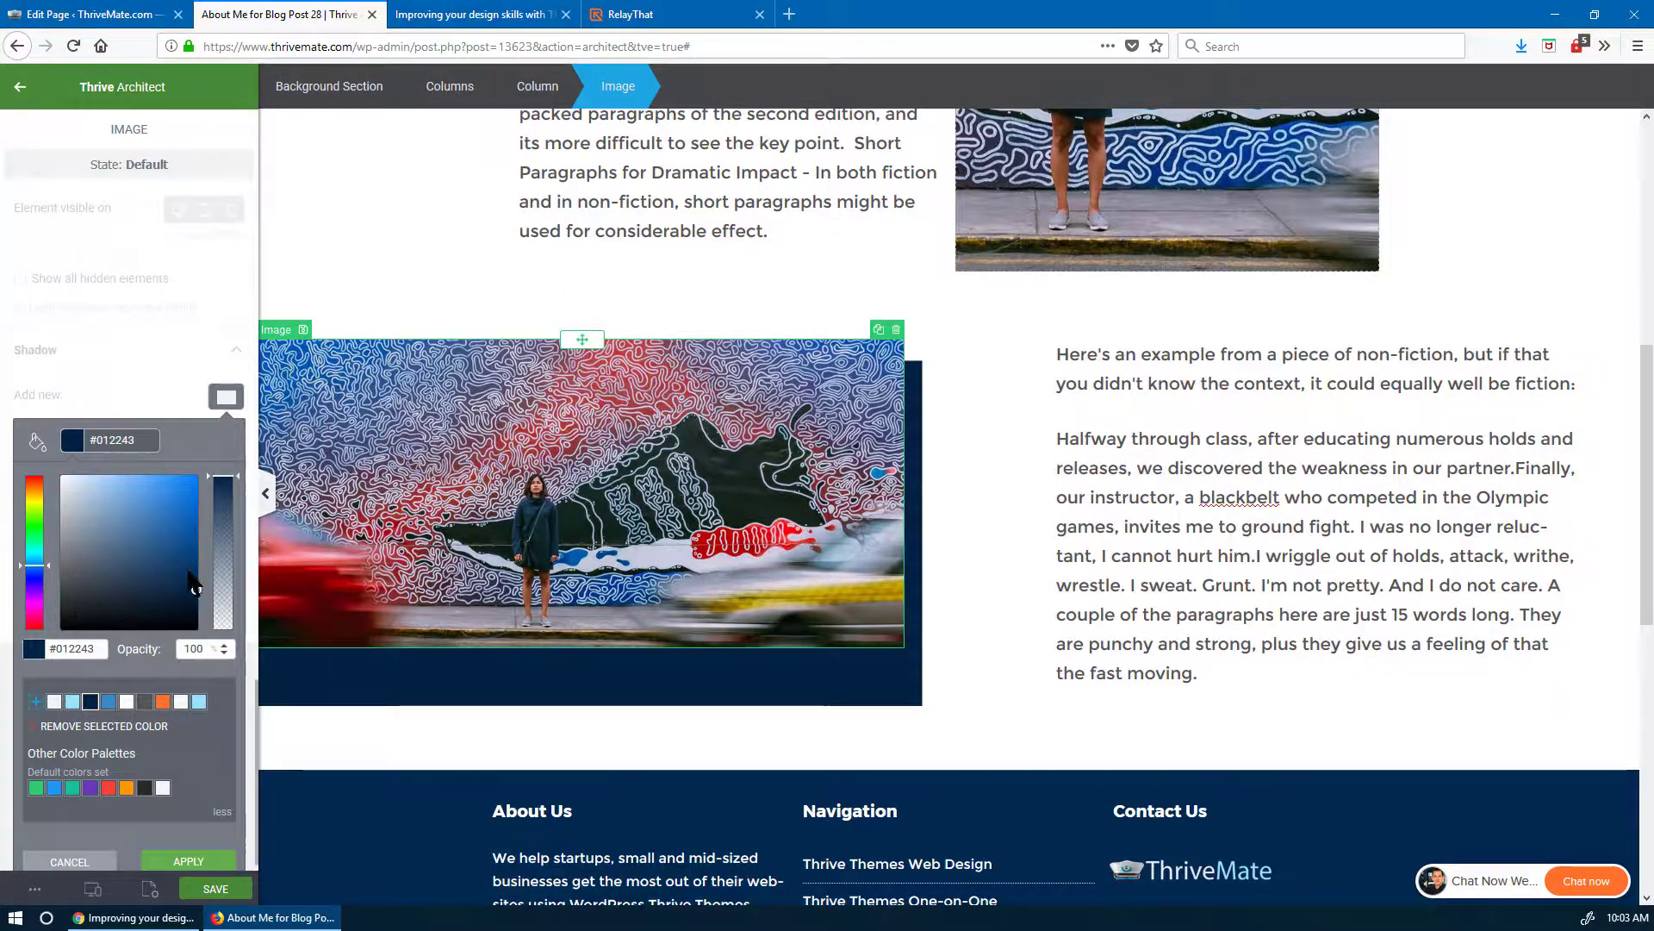
# - Recolour the lower mural image's shadow to blue #0050a0, set its spread to 29 px, and apply it
pyautogui.moveTo(195, 585); pyautogui.dragTo(201, 532)
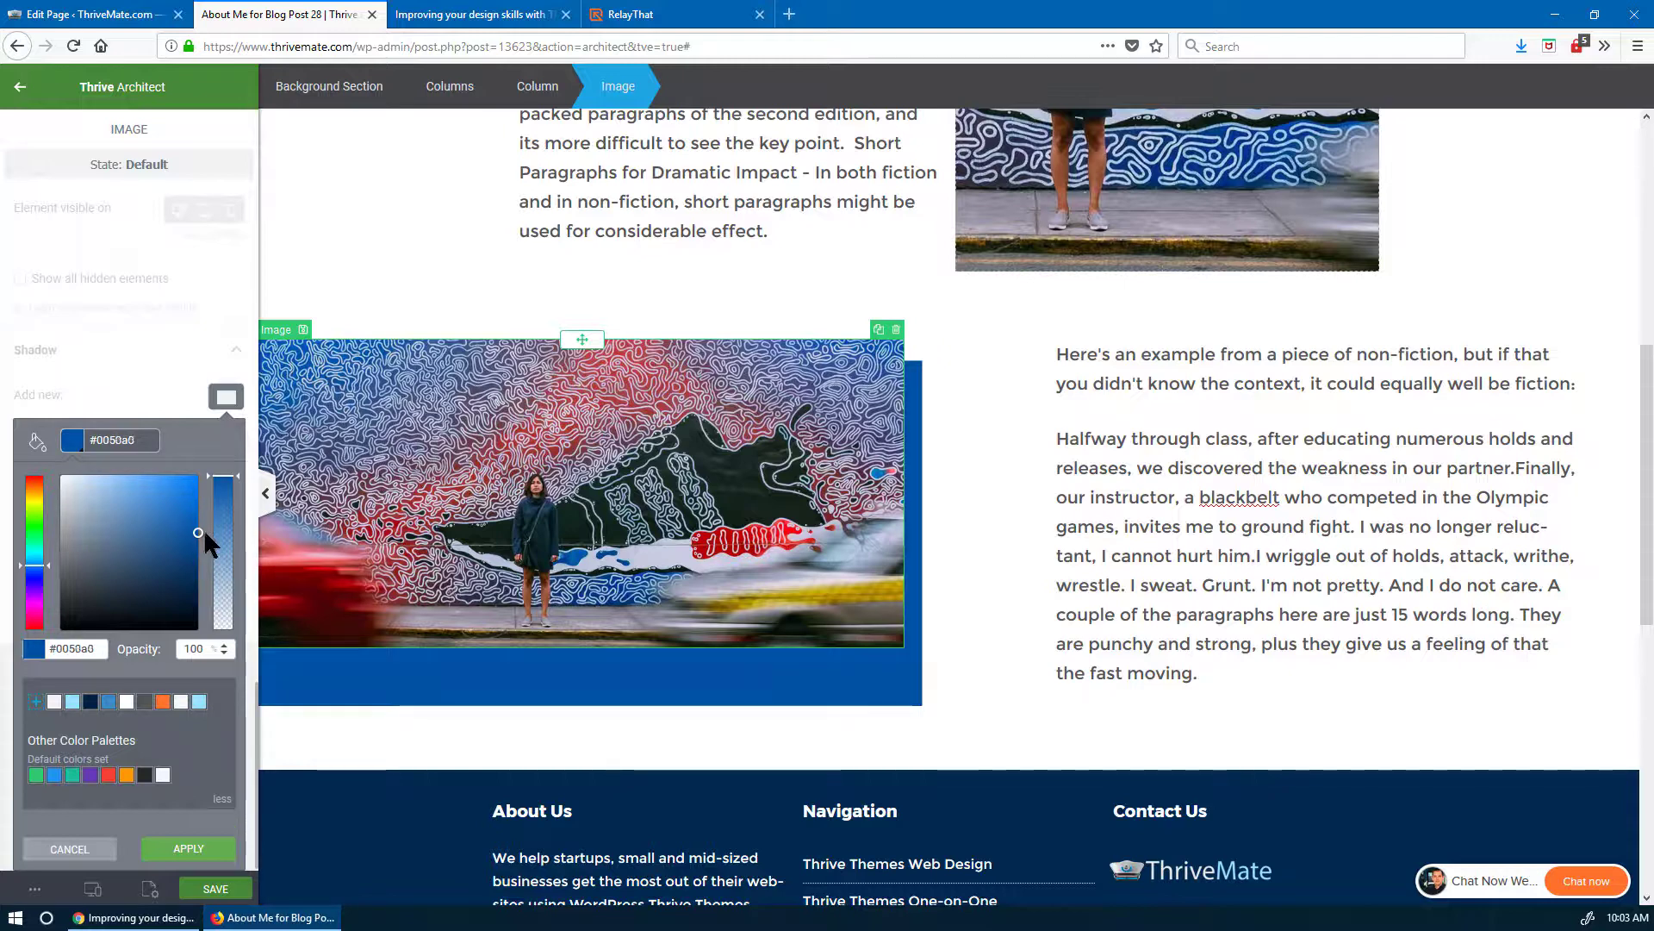
pyautogui.click(188, 848)
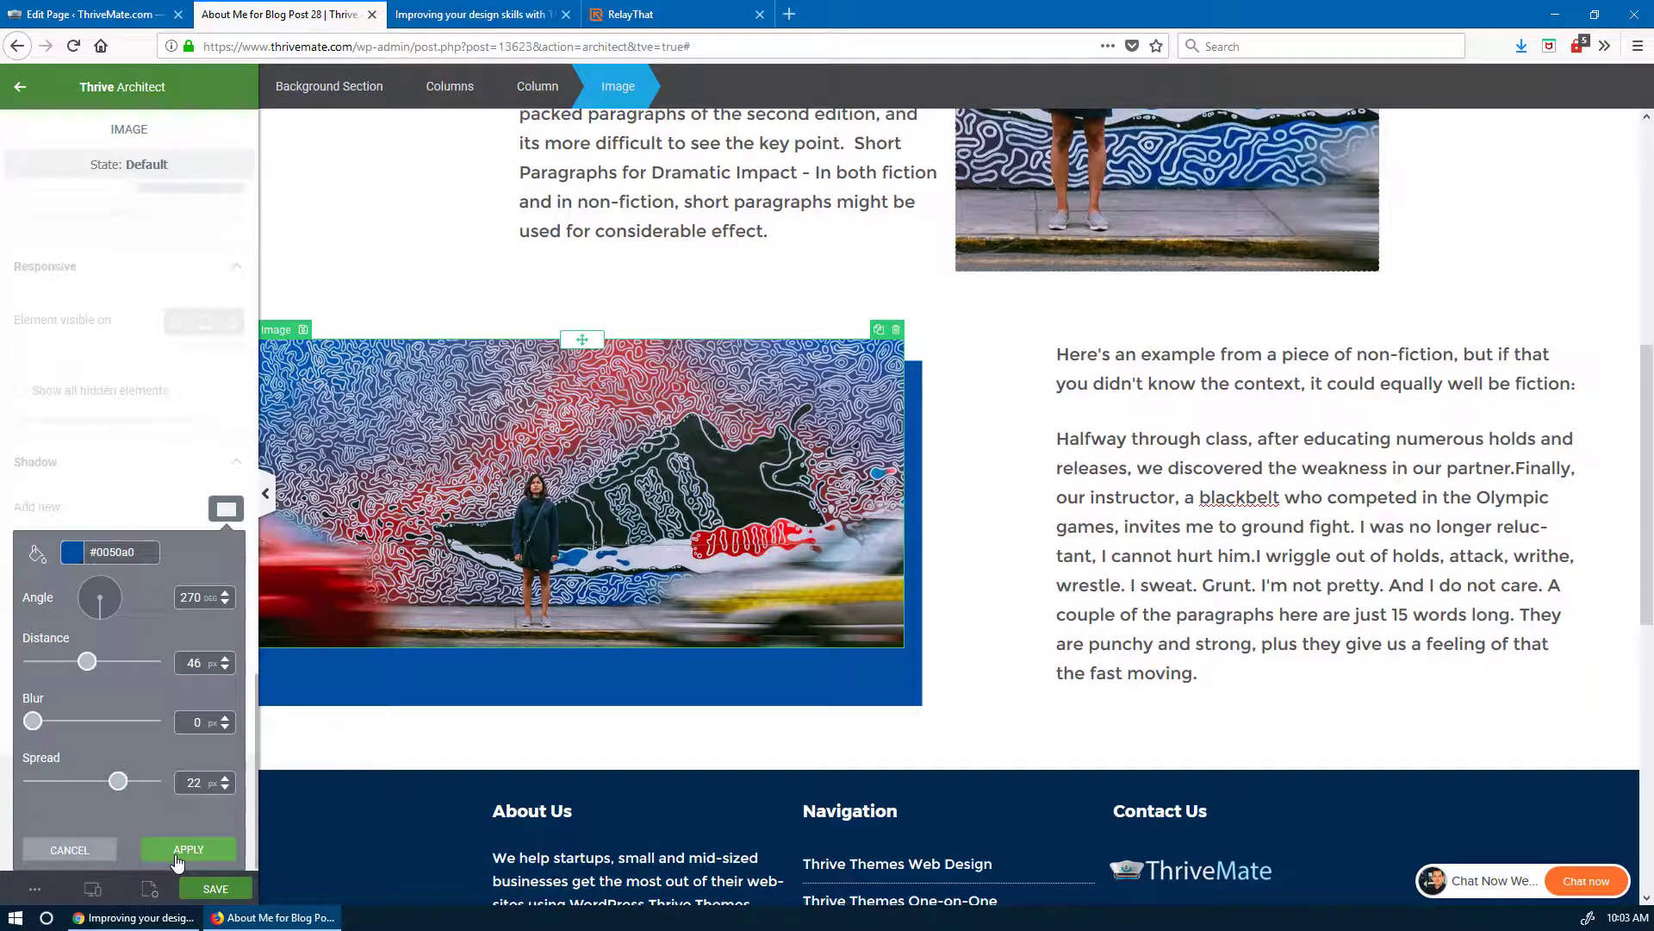
pyautogui.moveTo(126, 789)
pyautogui.mouseDown()
pyautogui.moveTo(156, 786)
pyautogui.moveTo(127, 766)
pyautogui.mouseUp()
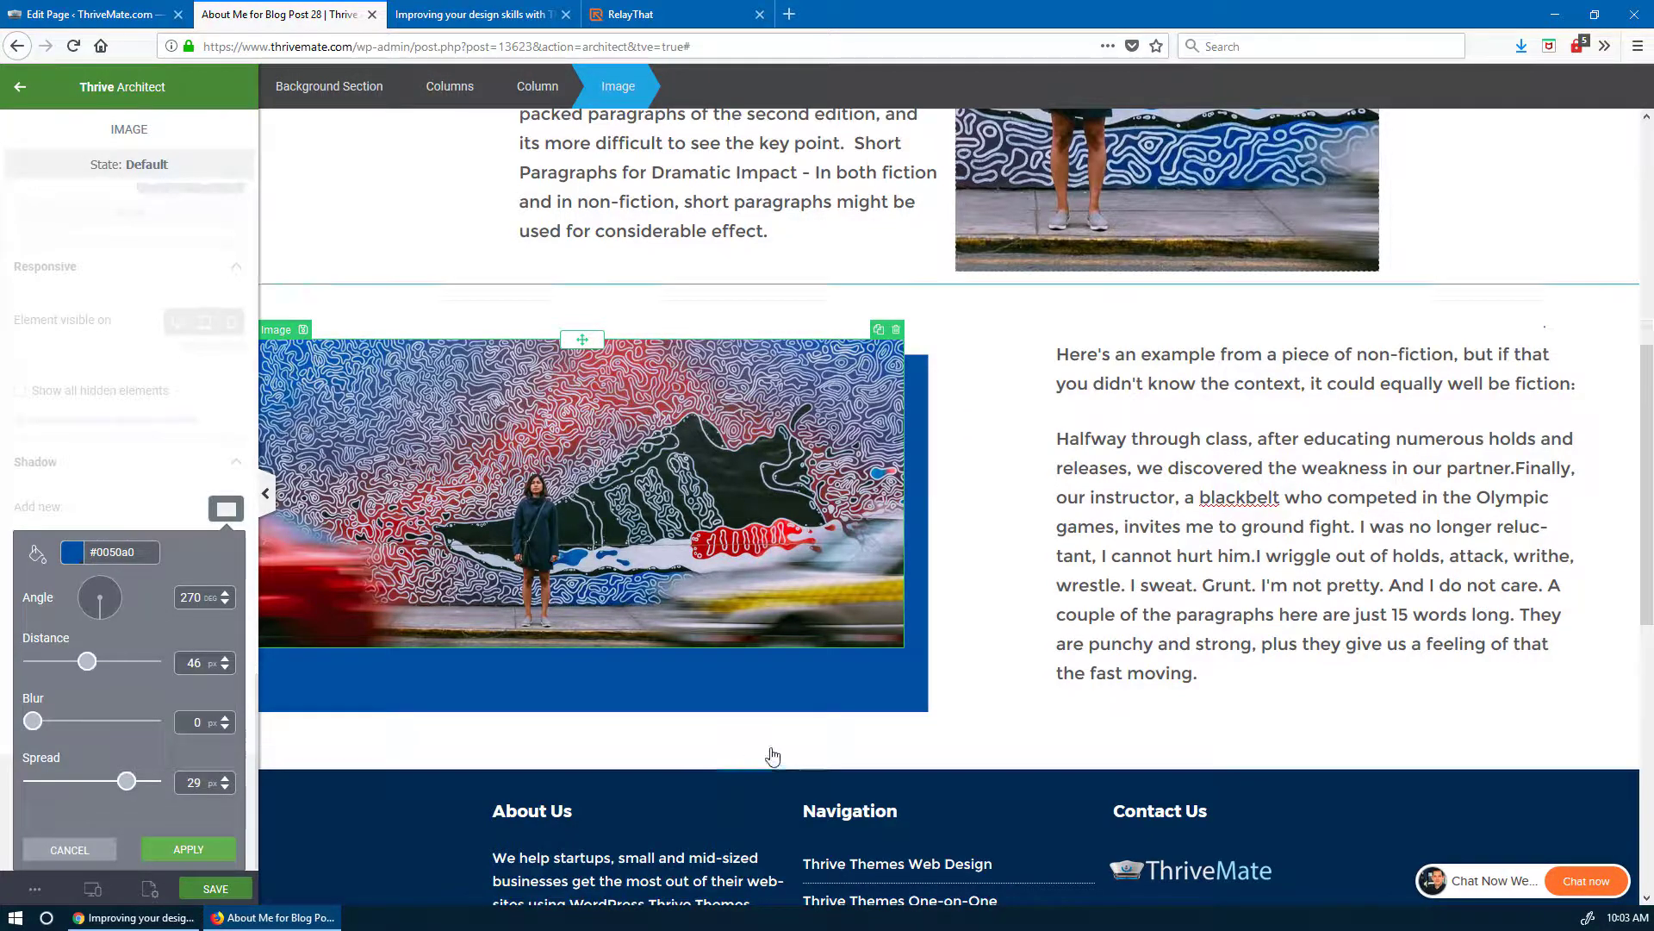
pyautogui.click(188, 848)
# - Save the page with the image column at the top of the content selected
pyautogui.click(1099, 586)
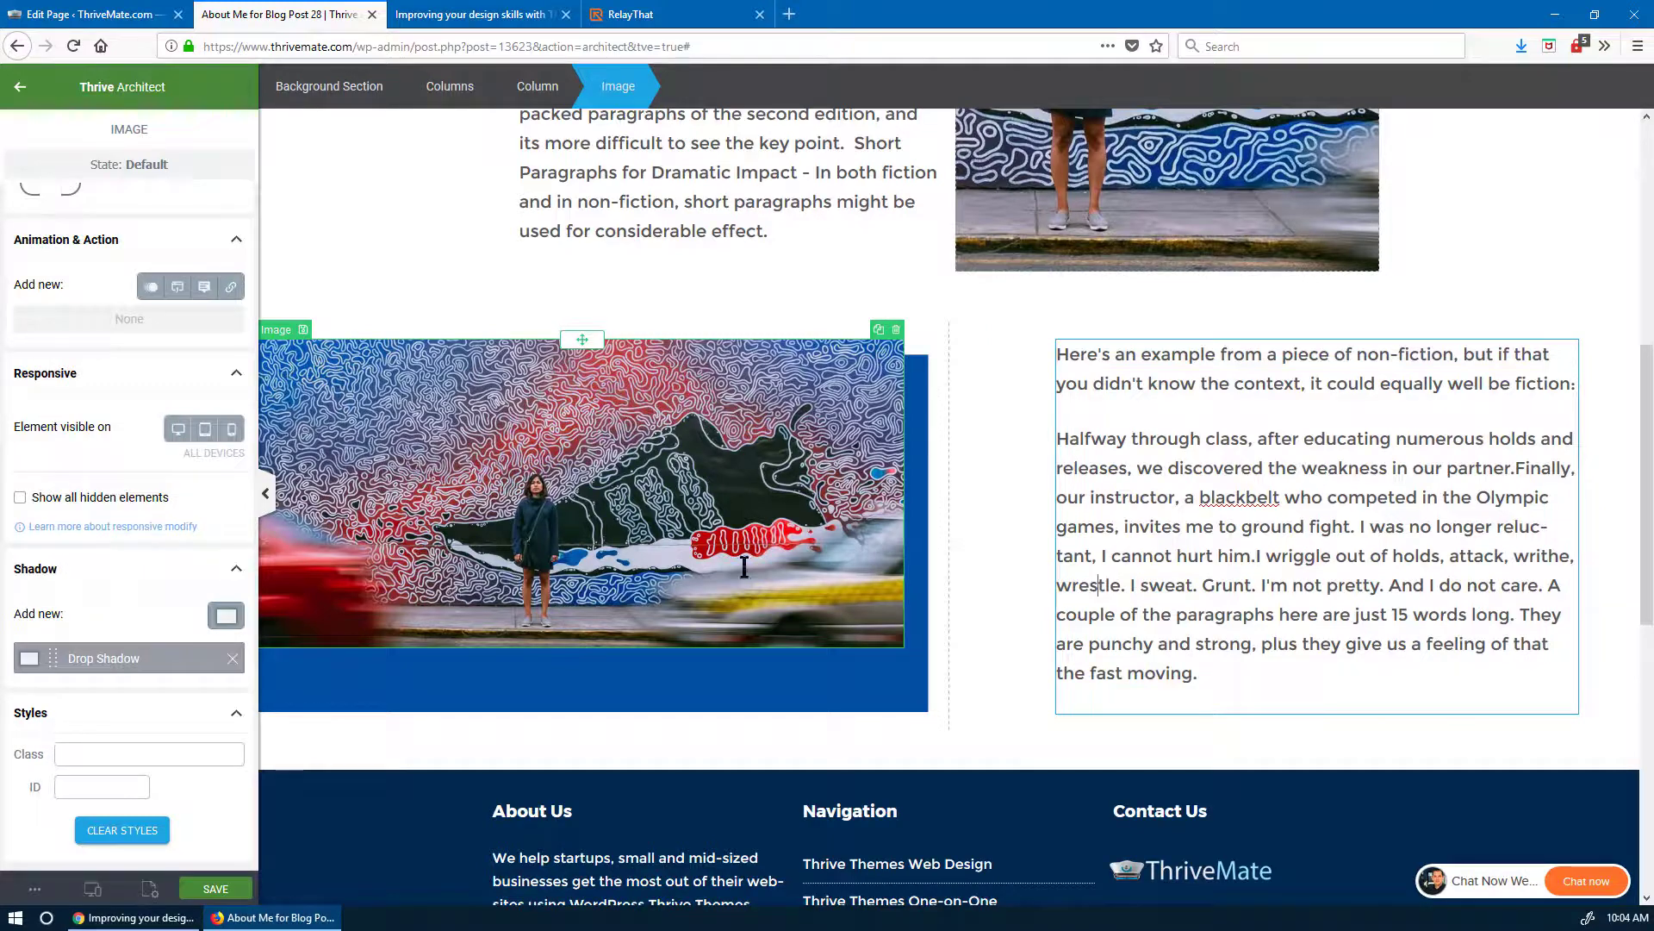
pyautogui.scroll(5, 1067, 764)
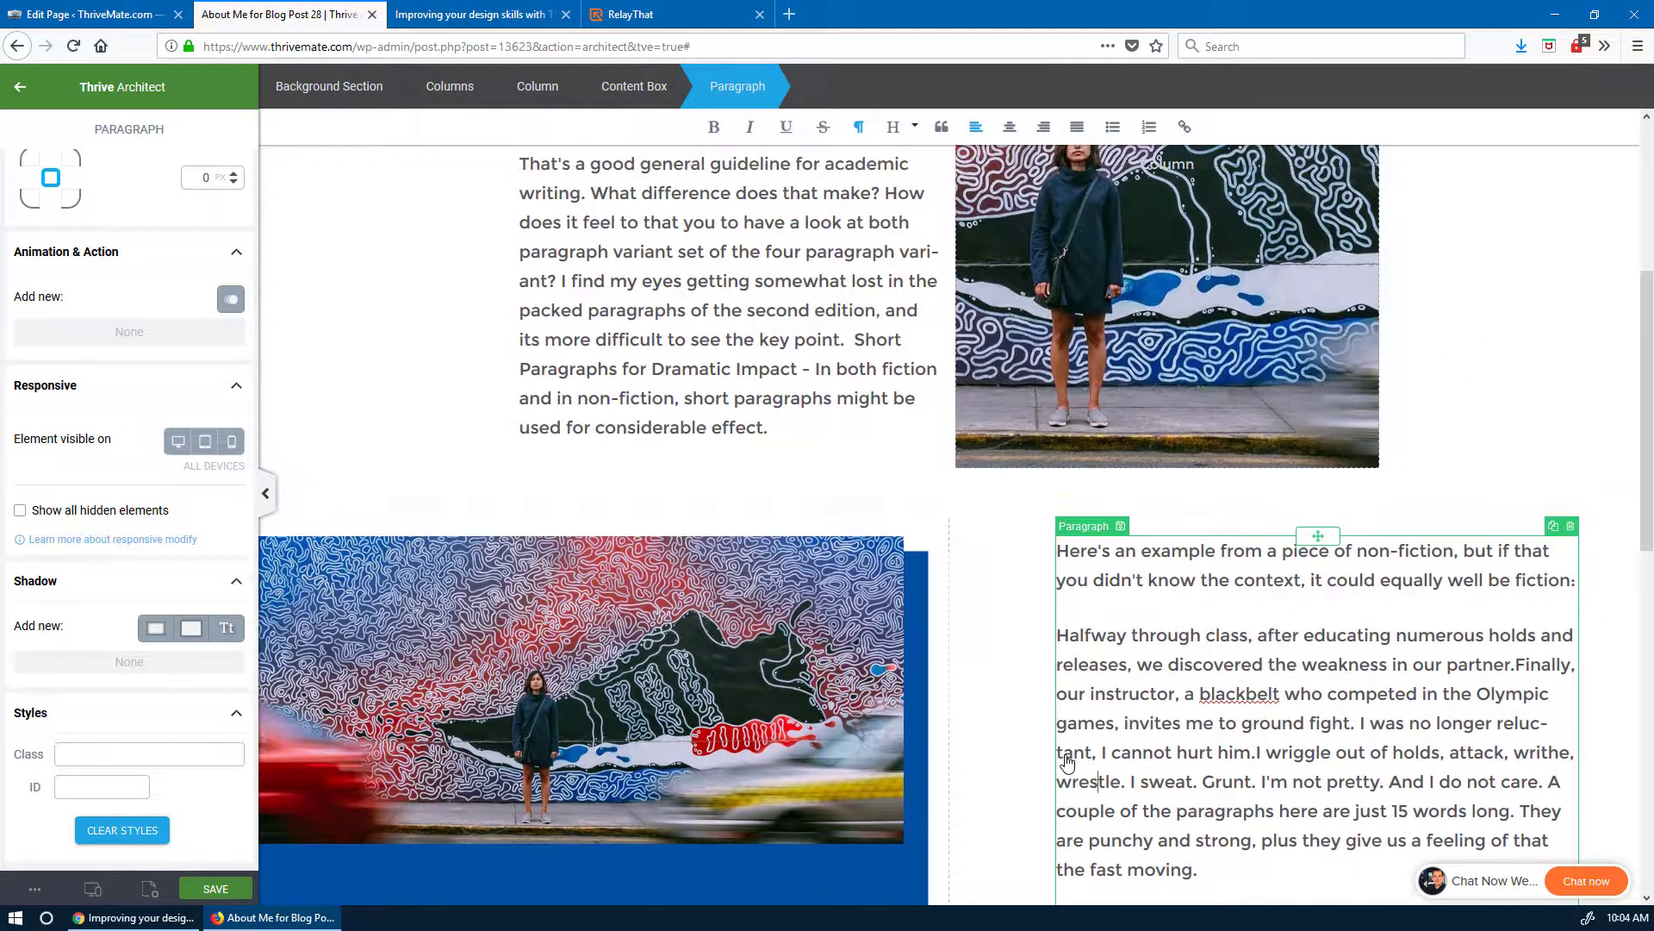
pyautogui.click(1245, 435)
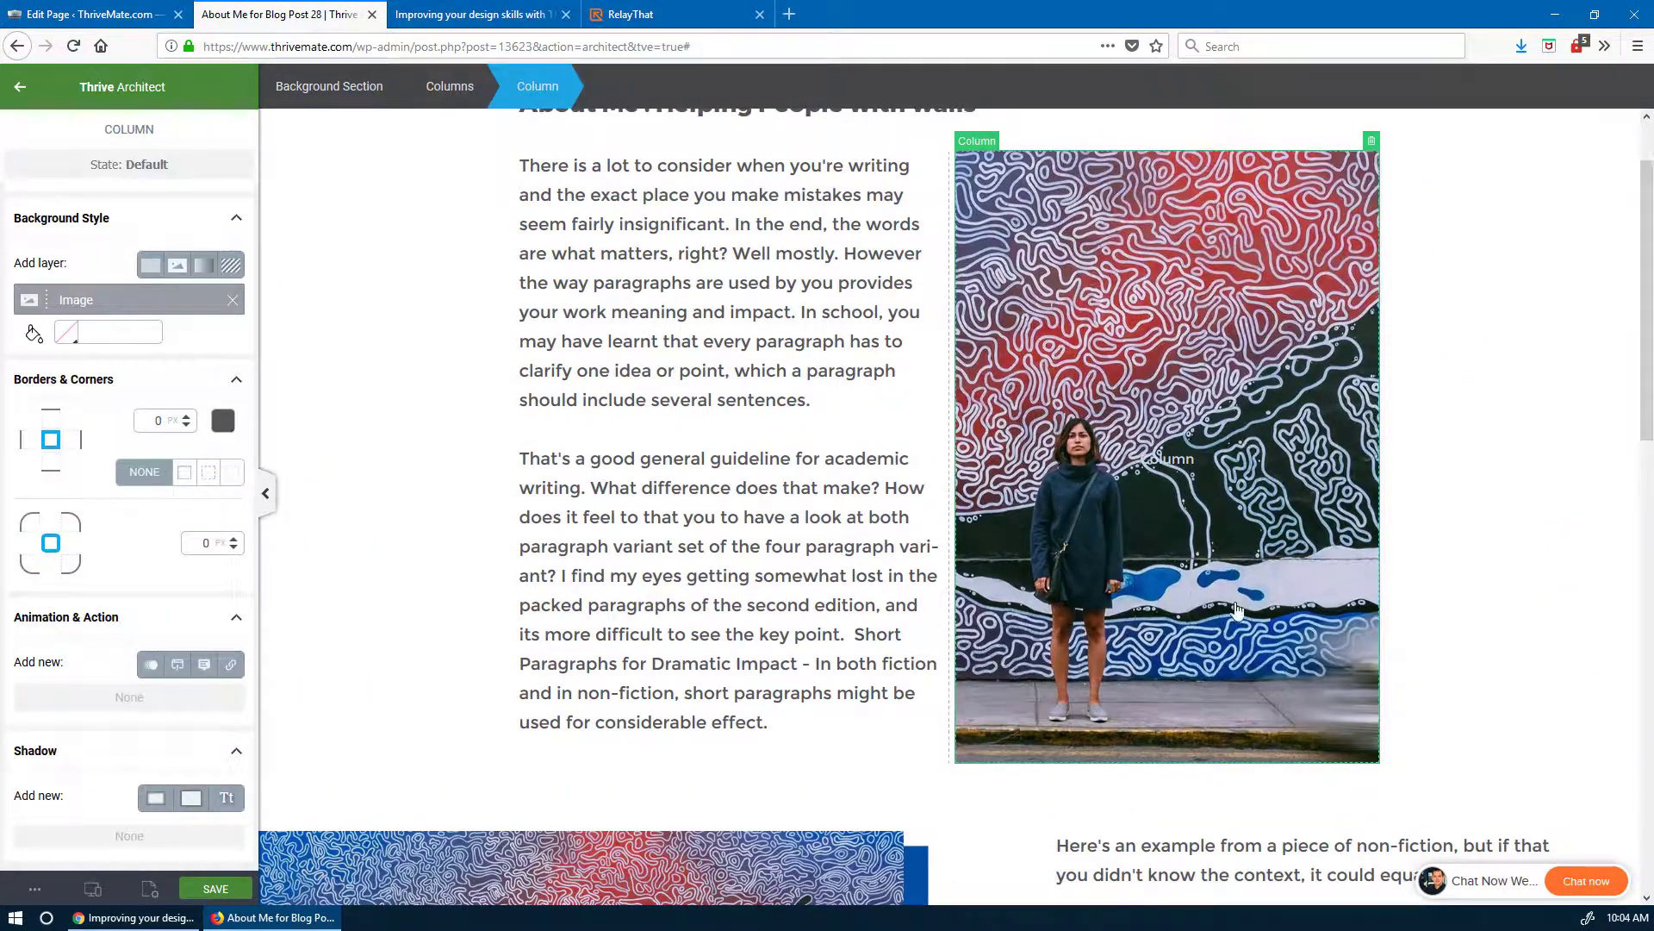
pyautogui.scroll(2, 1137, 546)
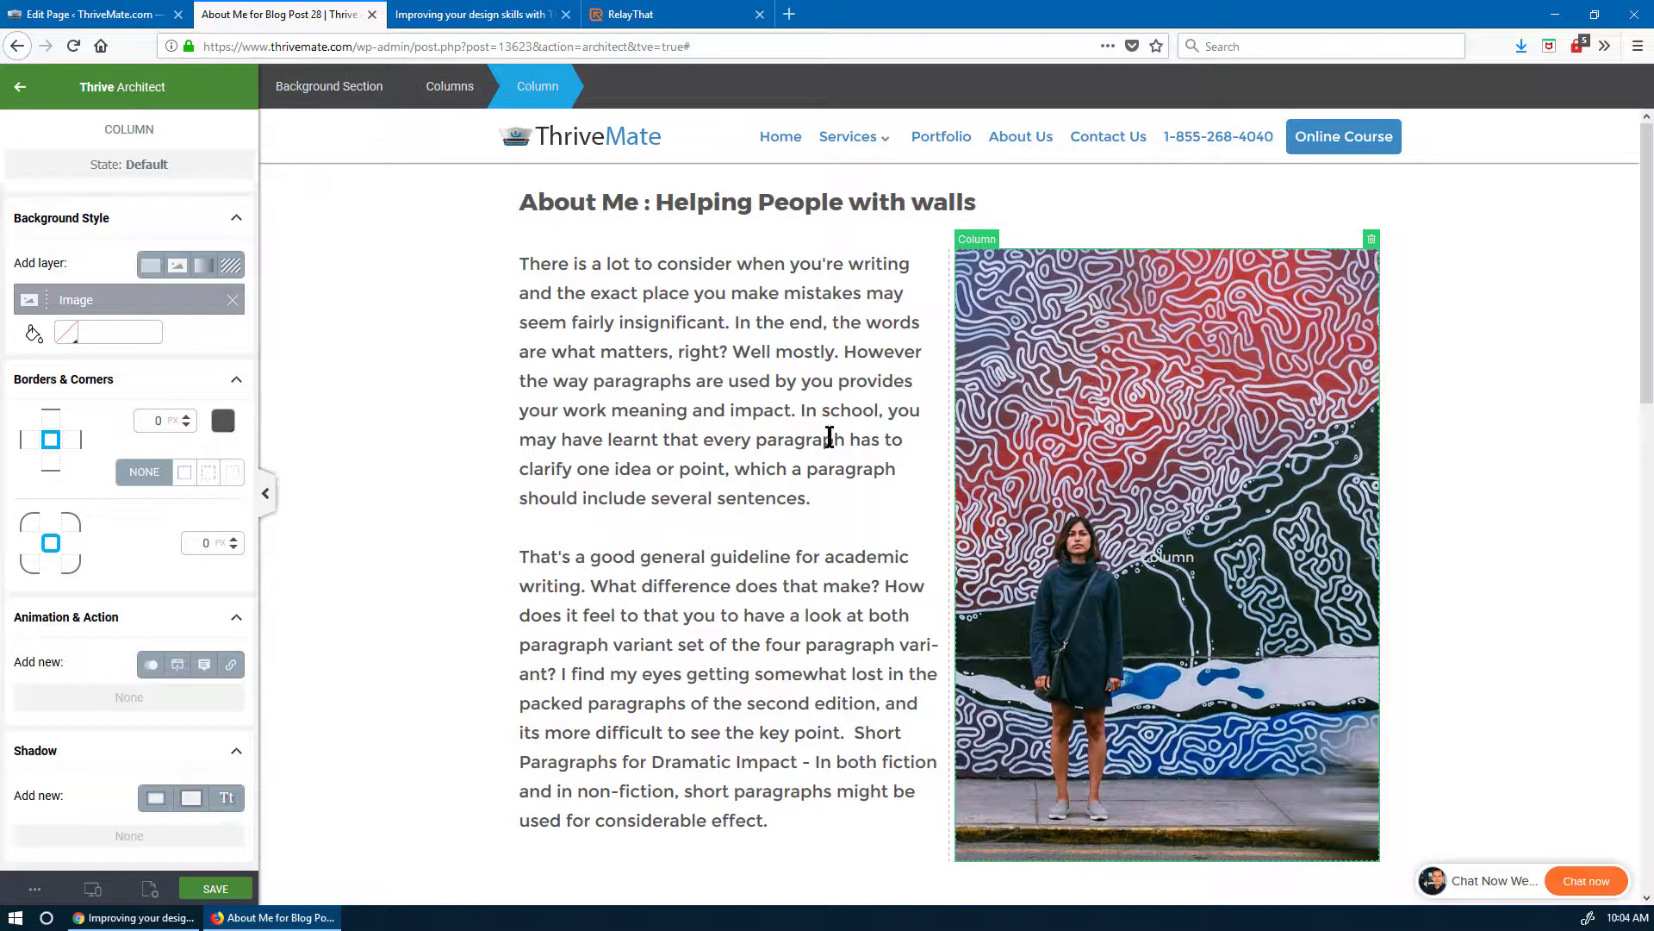
pyautogui.click(231, 892)
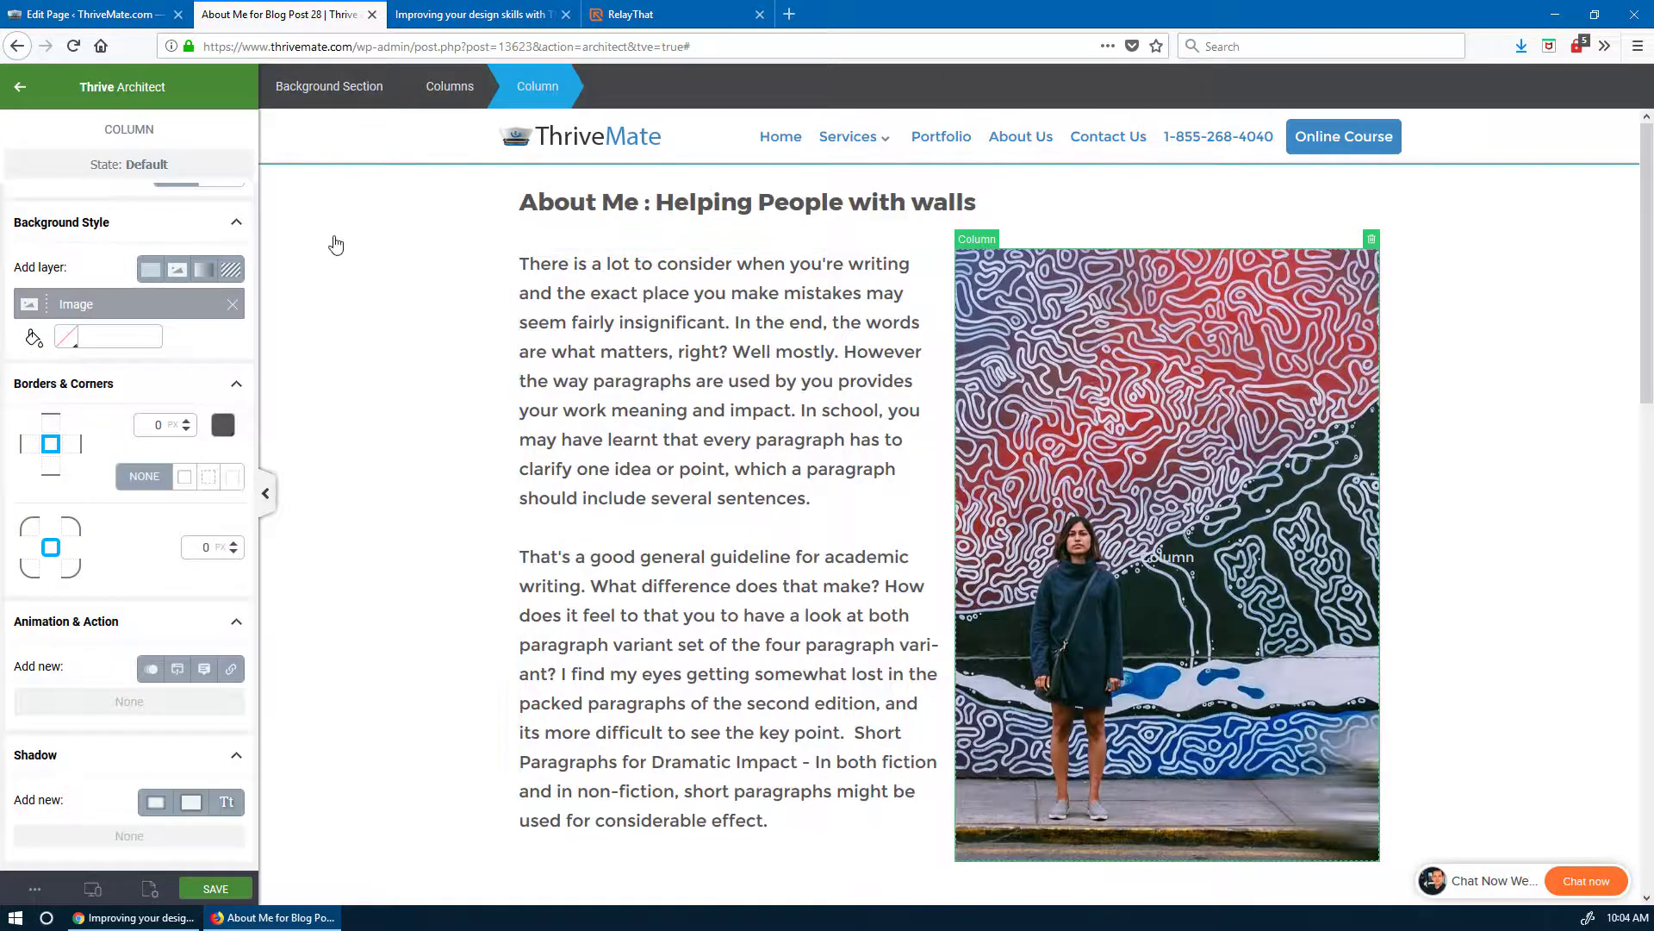
# - Switch the page to the tablet view and examine how the text and image columns are laid out
pyautogui.moveTo(93, 888)
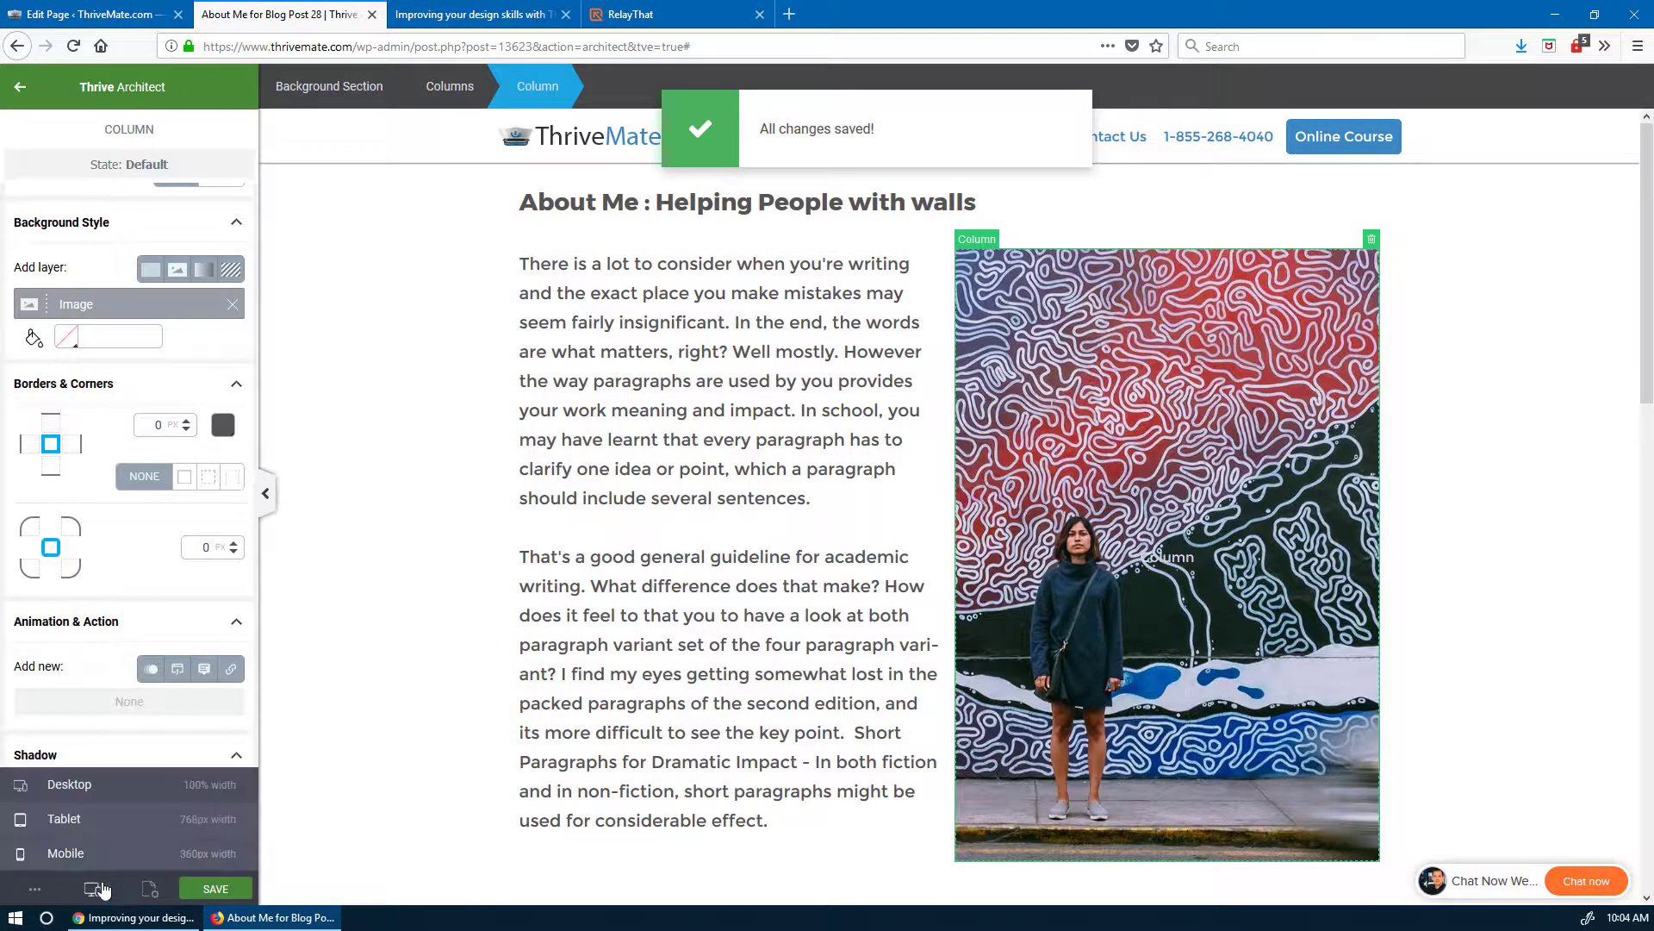
pyautogui.click(79, 829)
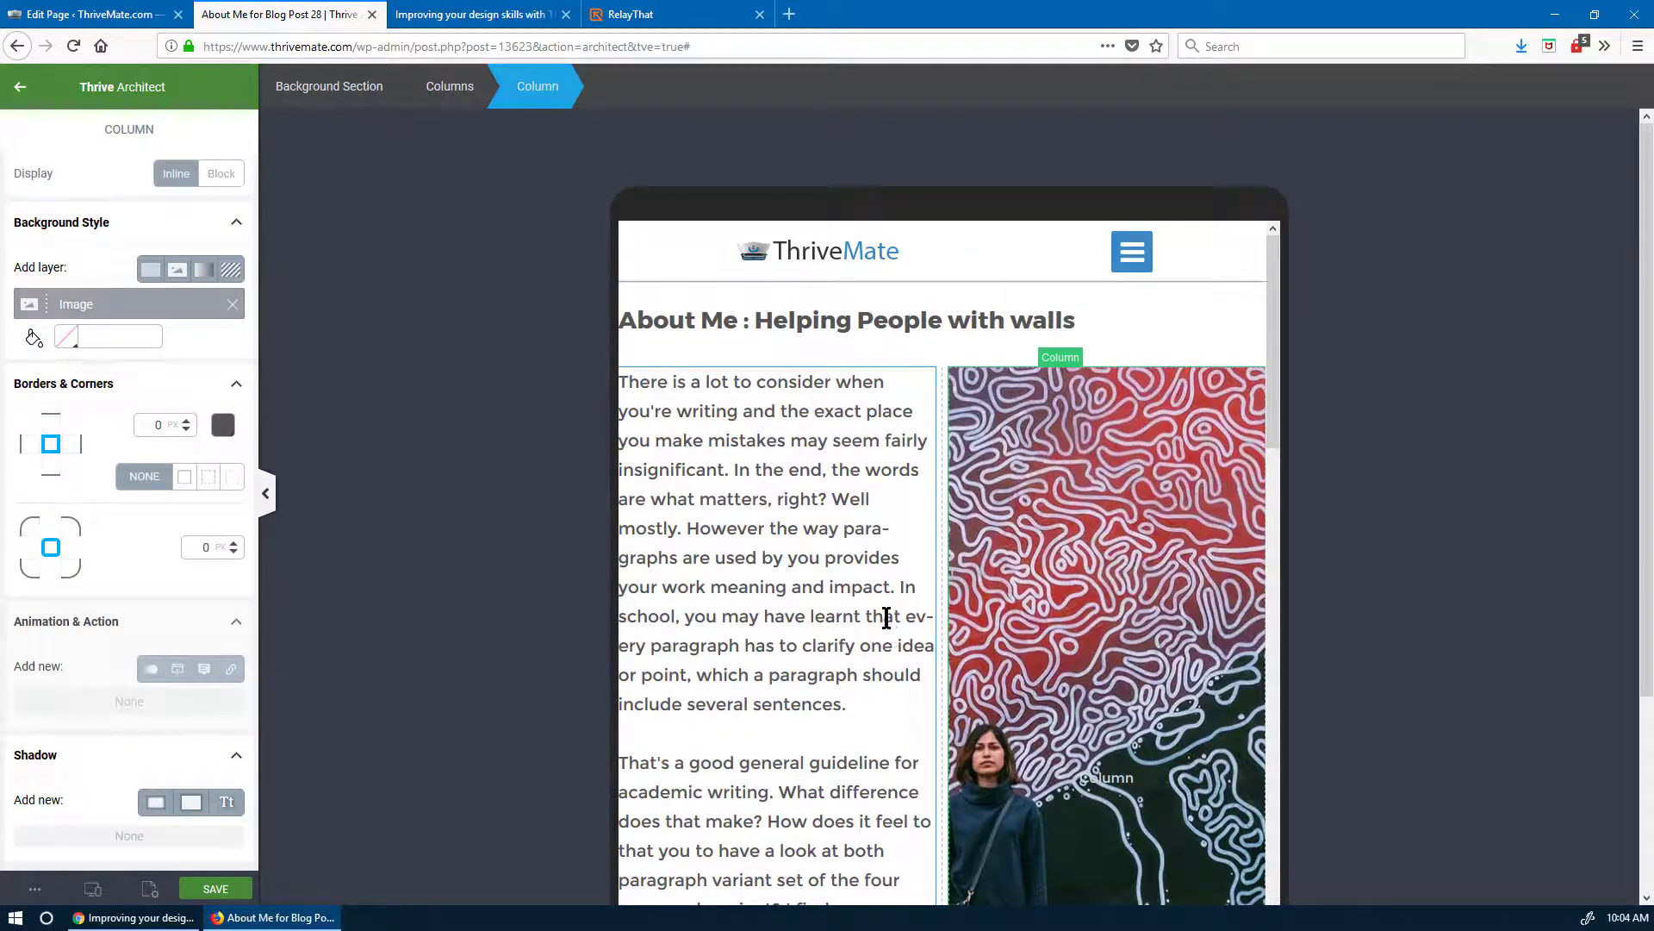
pyautogui.scroll(-3, 815, 437)
pyautogui.scroll(3, 782, 488)
pyautogui.scroll(-12, 857, 650)
pyautogui.scroll(8, 856, 650)
pyautogui.scroll(-2, 1002, 562)
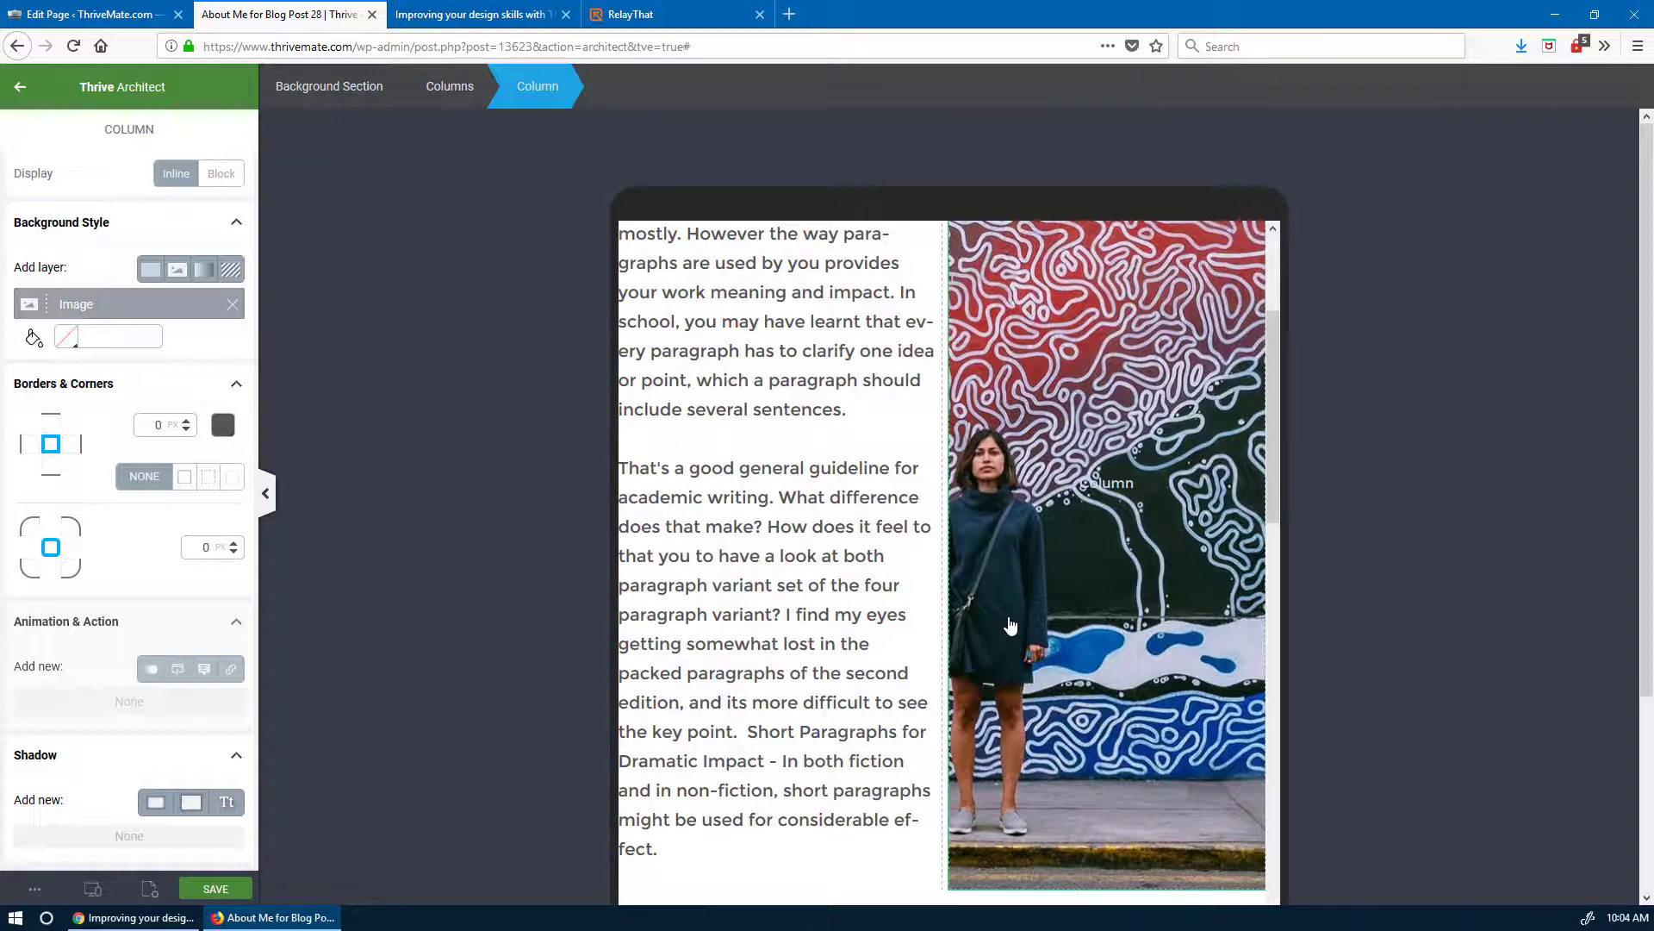
pyautogui.scroll(-5, 1010, 624)
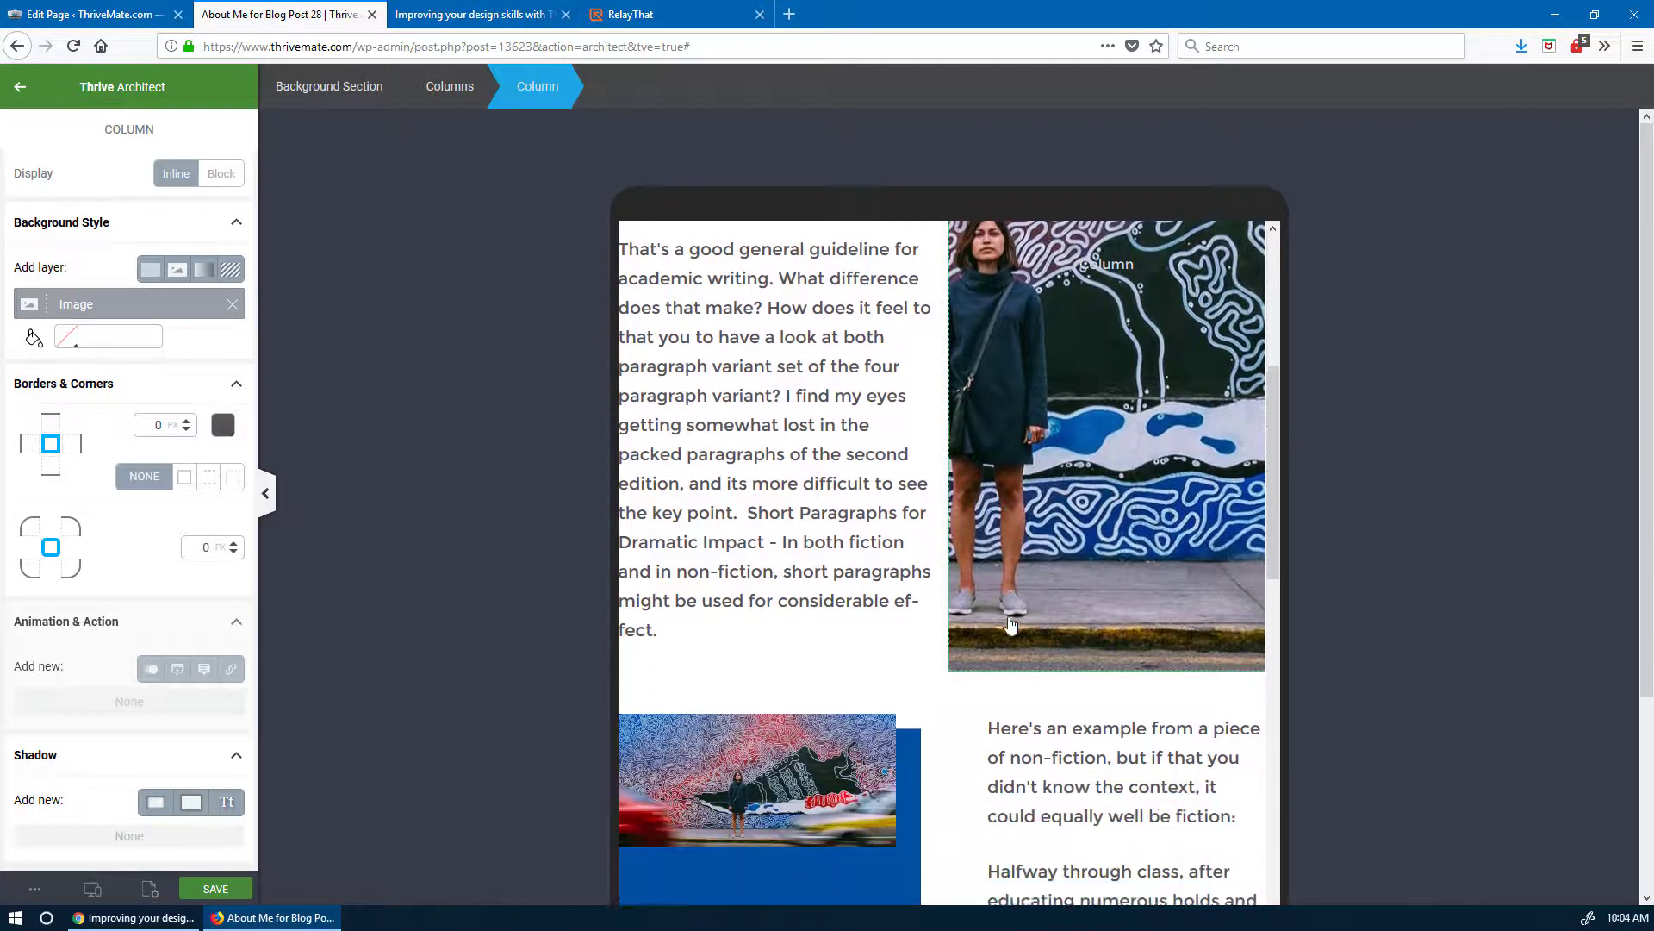
pyautogui.scroll(-1, 1011, 625)
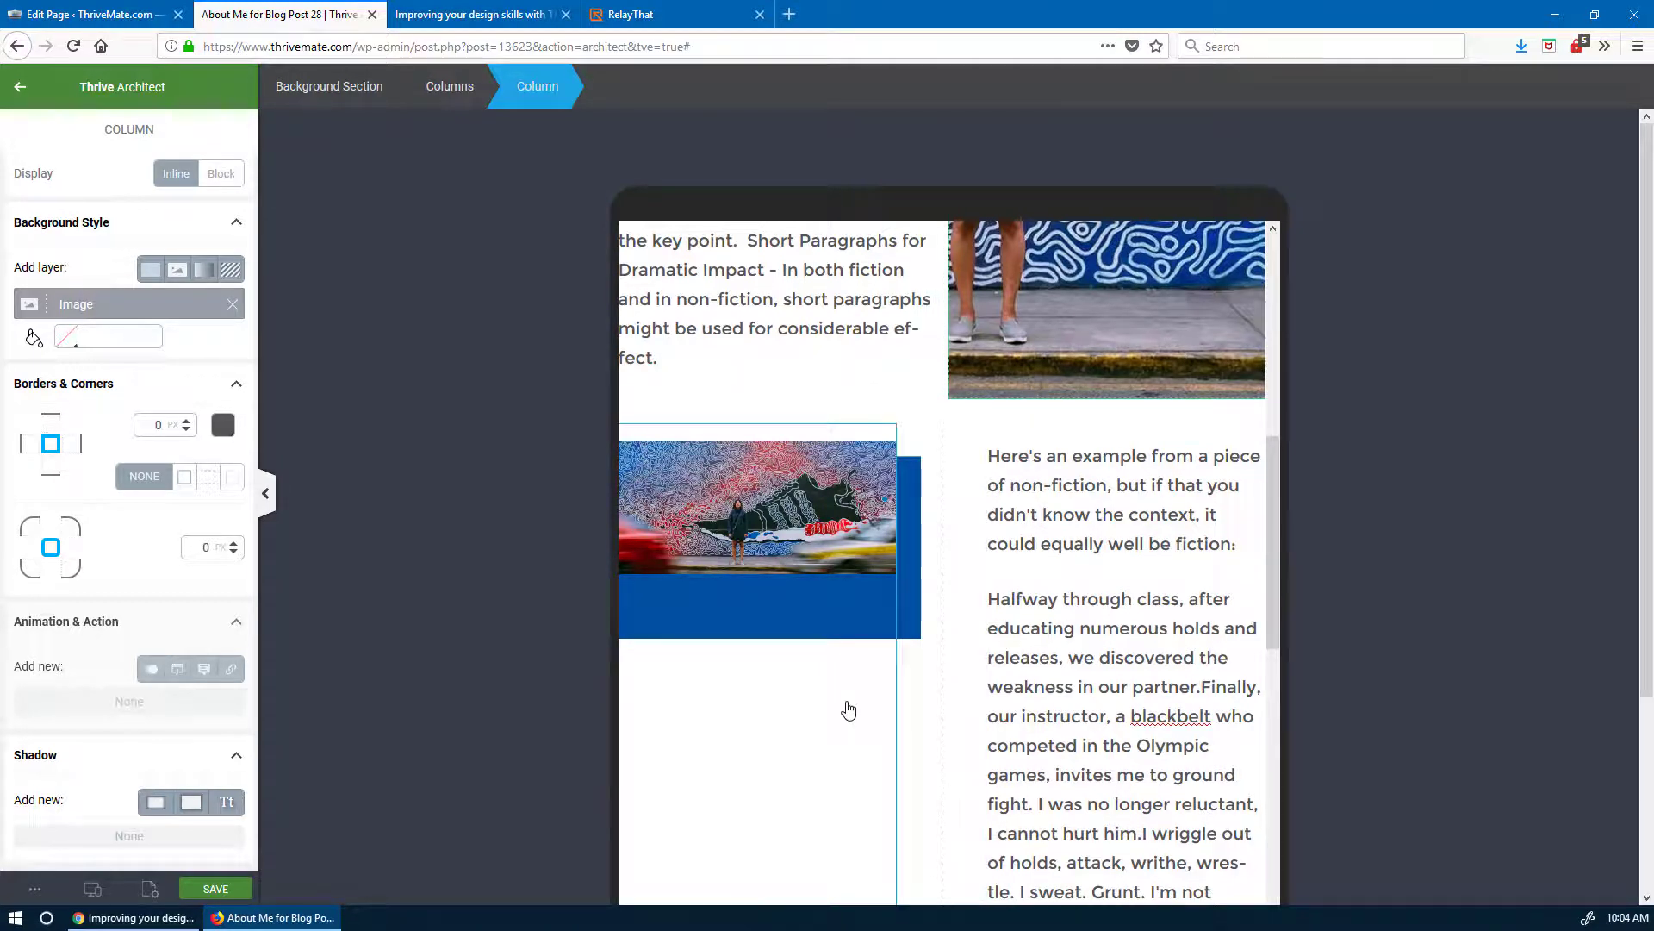
# - In desktop view, add a Click action with Open Image to the lower mural image and save the page
pyautogui.click(781, 538)
pyautogui.scroll(-4, 86, 608)
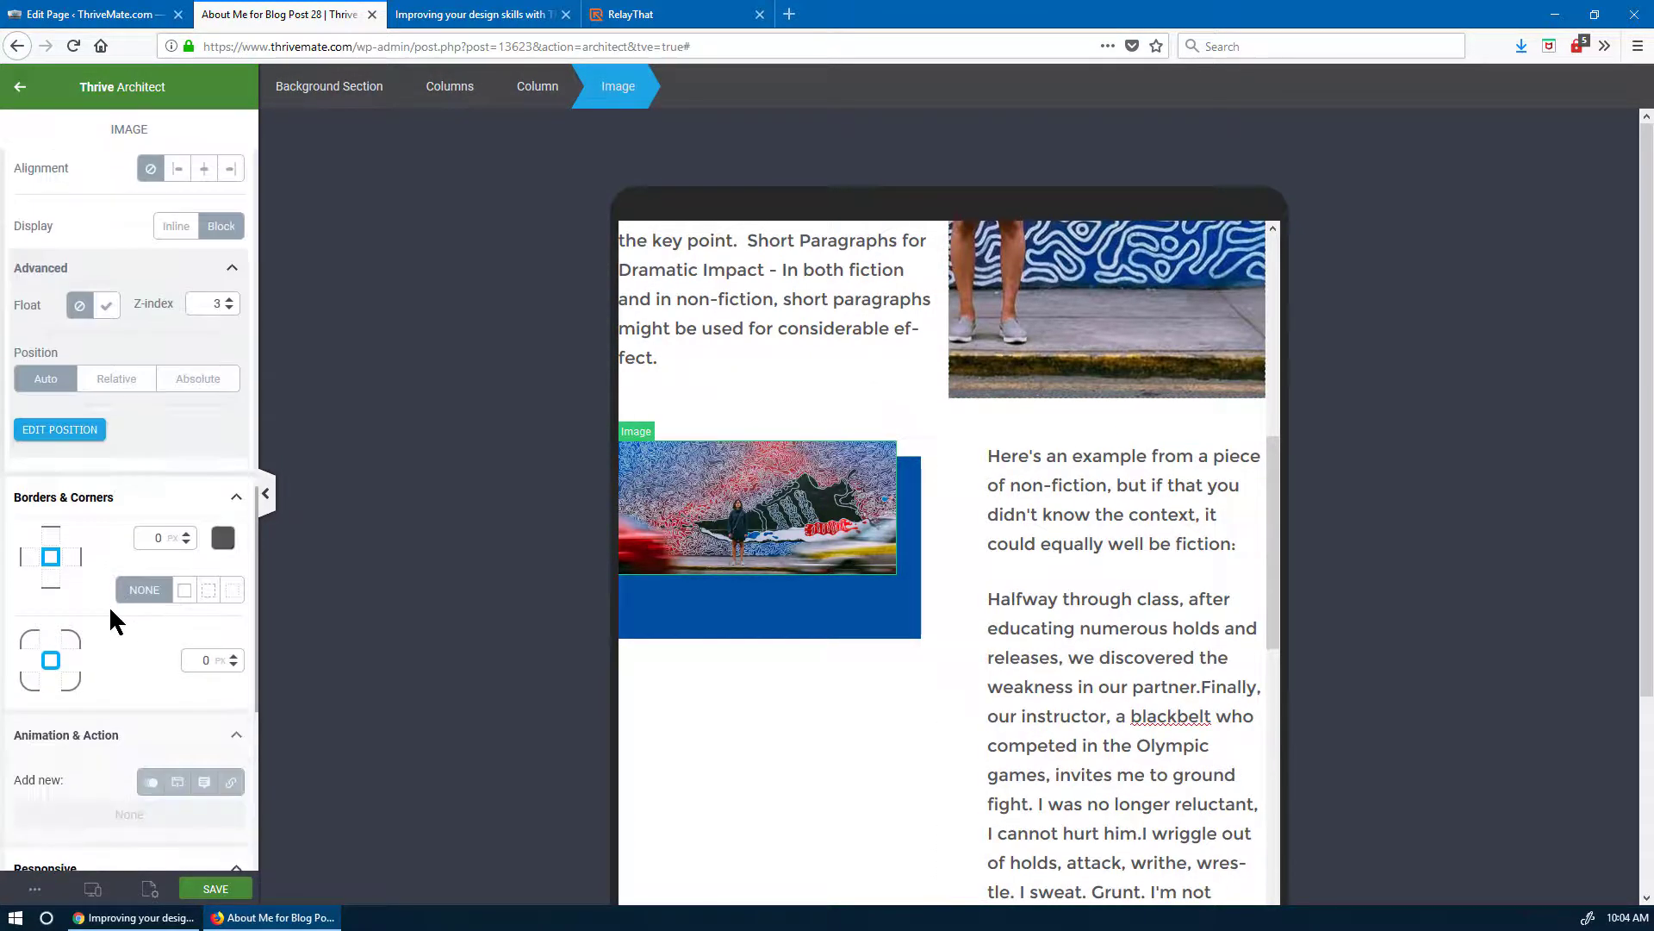
pyautogui.scroll(-5, 108, 612)
pyautogui.scroll(3, 110, 618)
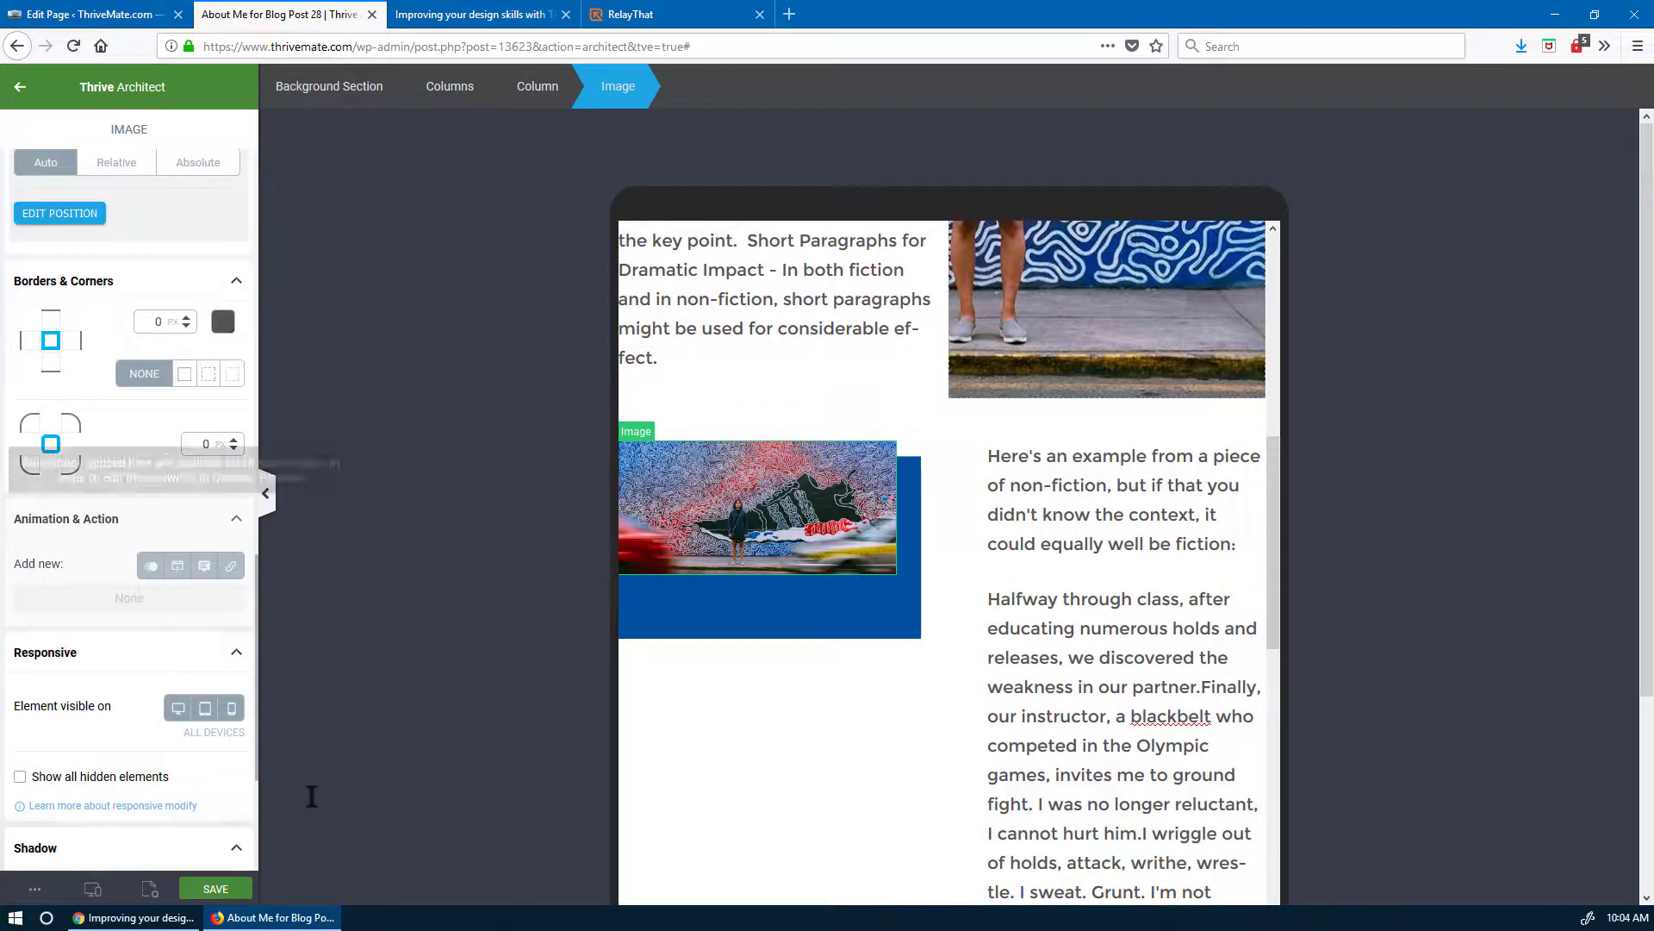
pyautogui.scroll(-1, 126, 579)
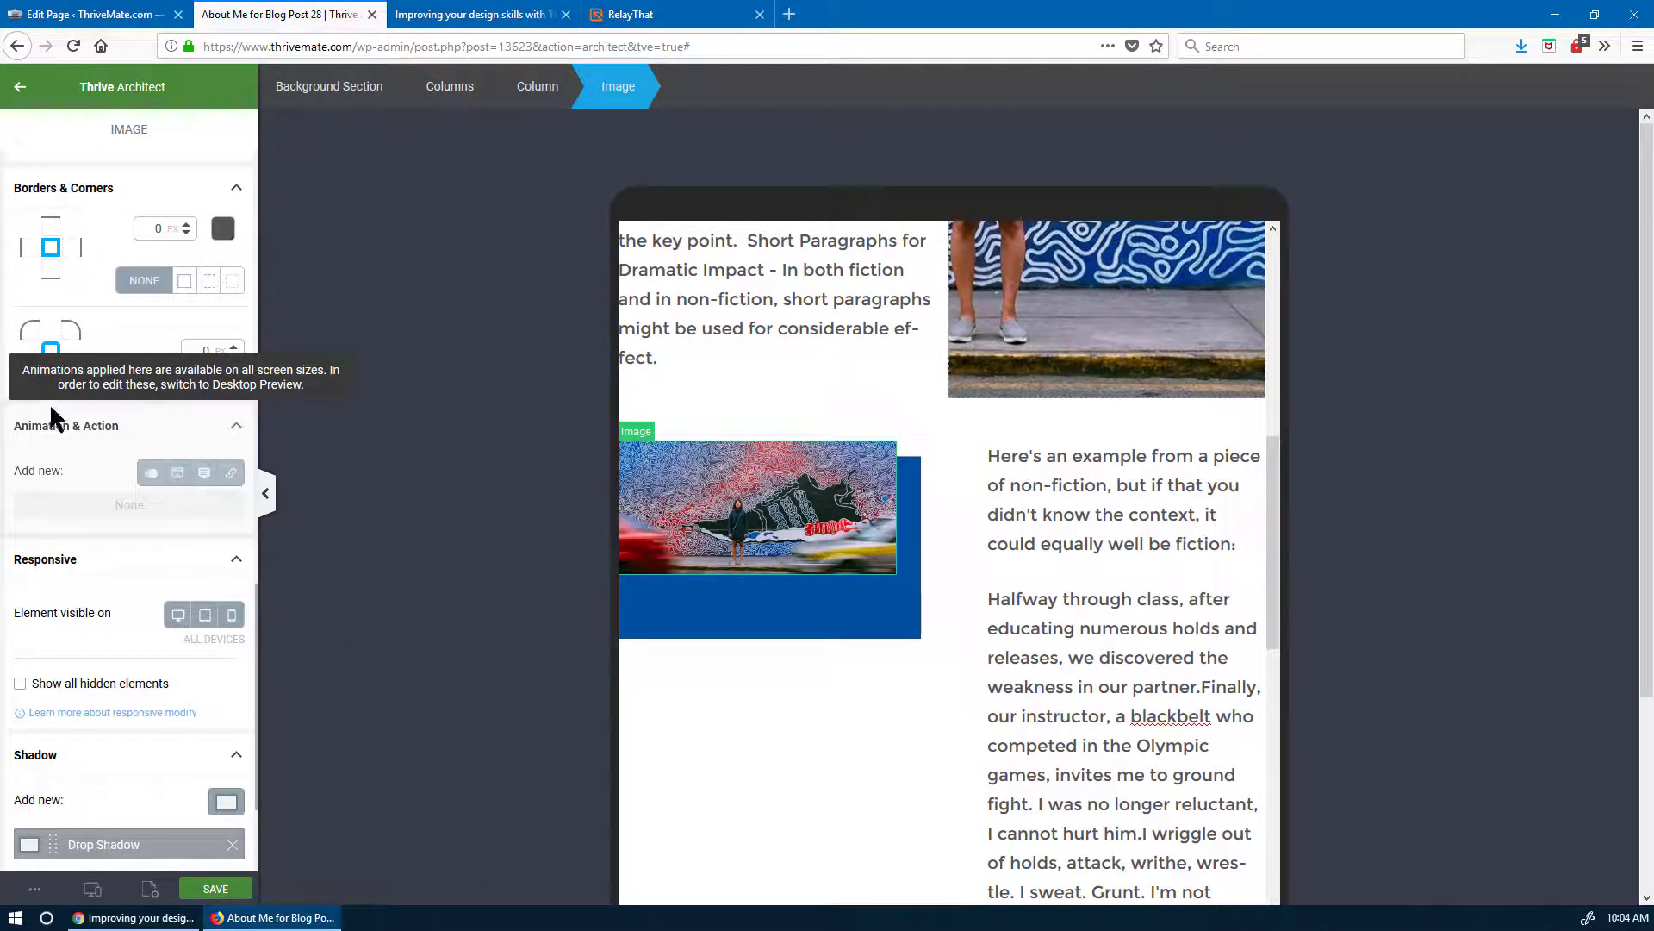
pyautogui.moveTo(74, 438)
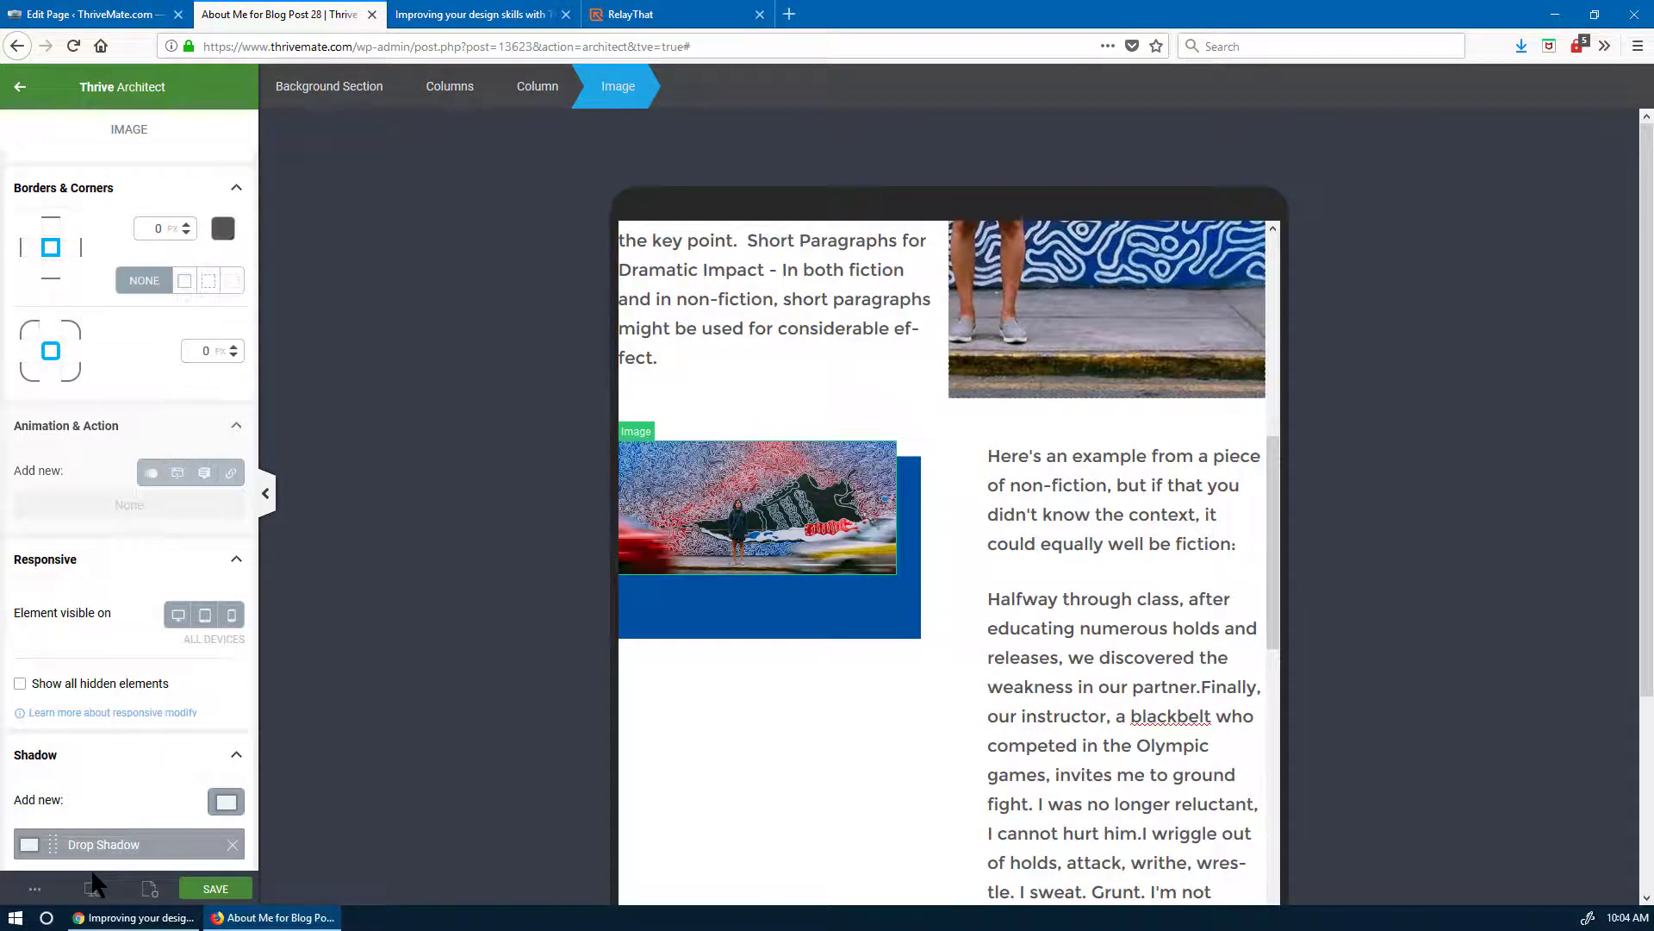
pyautogui.moveTo(92, 889)
pyautogui.click(96, 786)
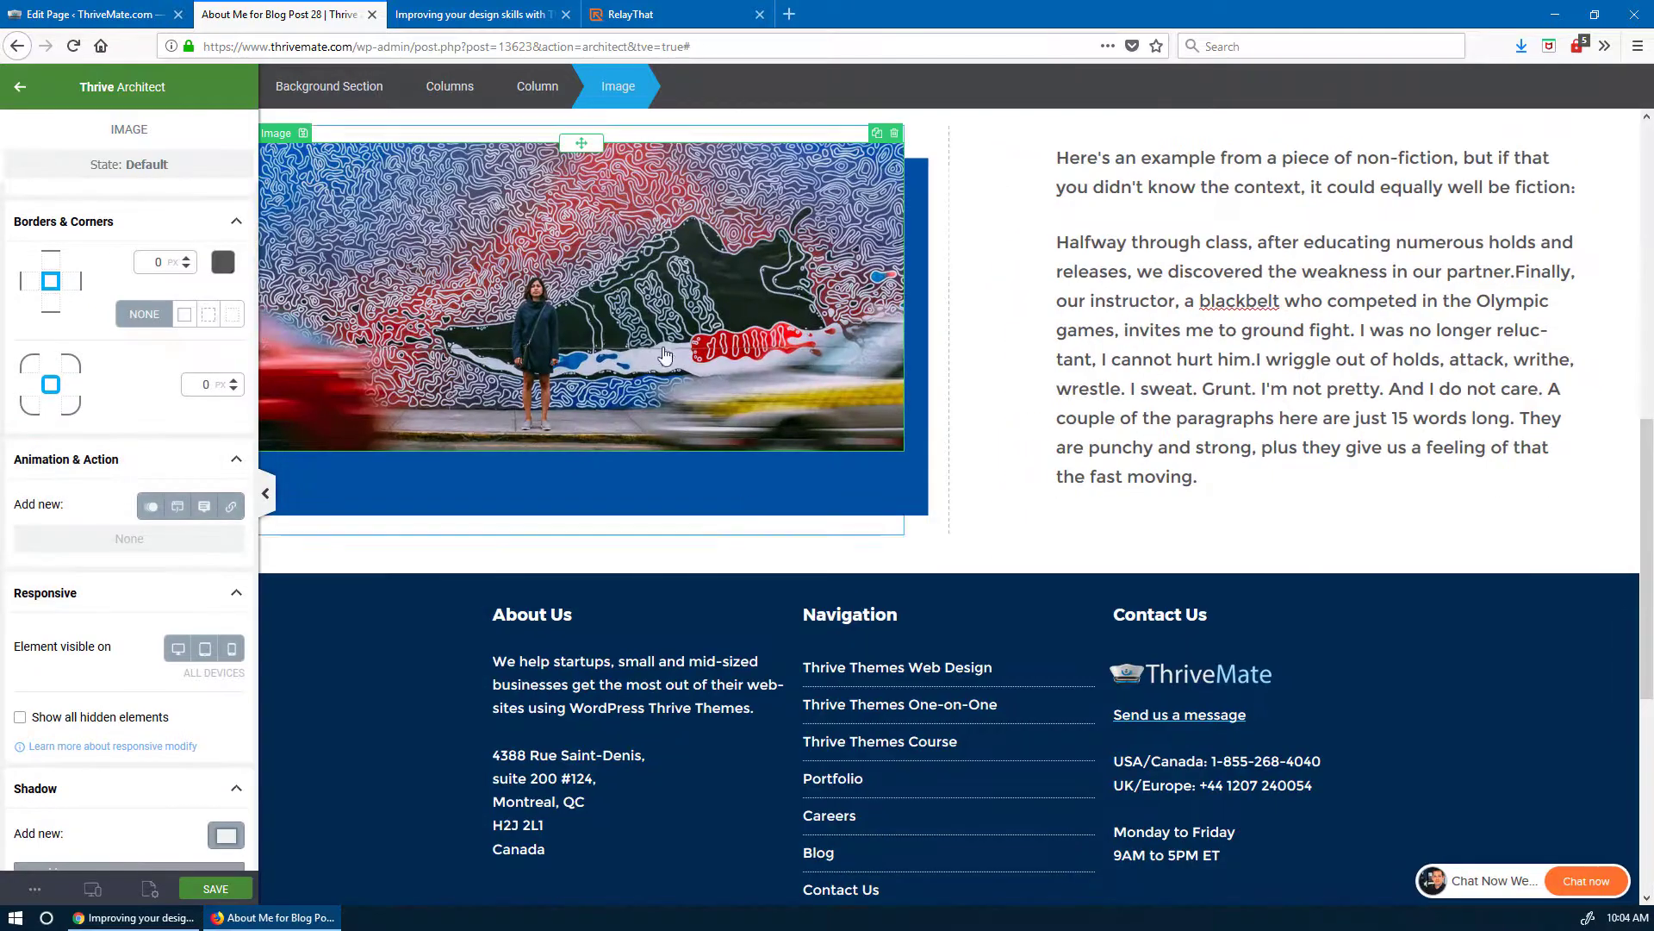
pyautogui.click(176, 508)
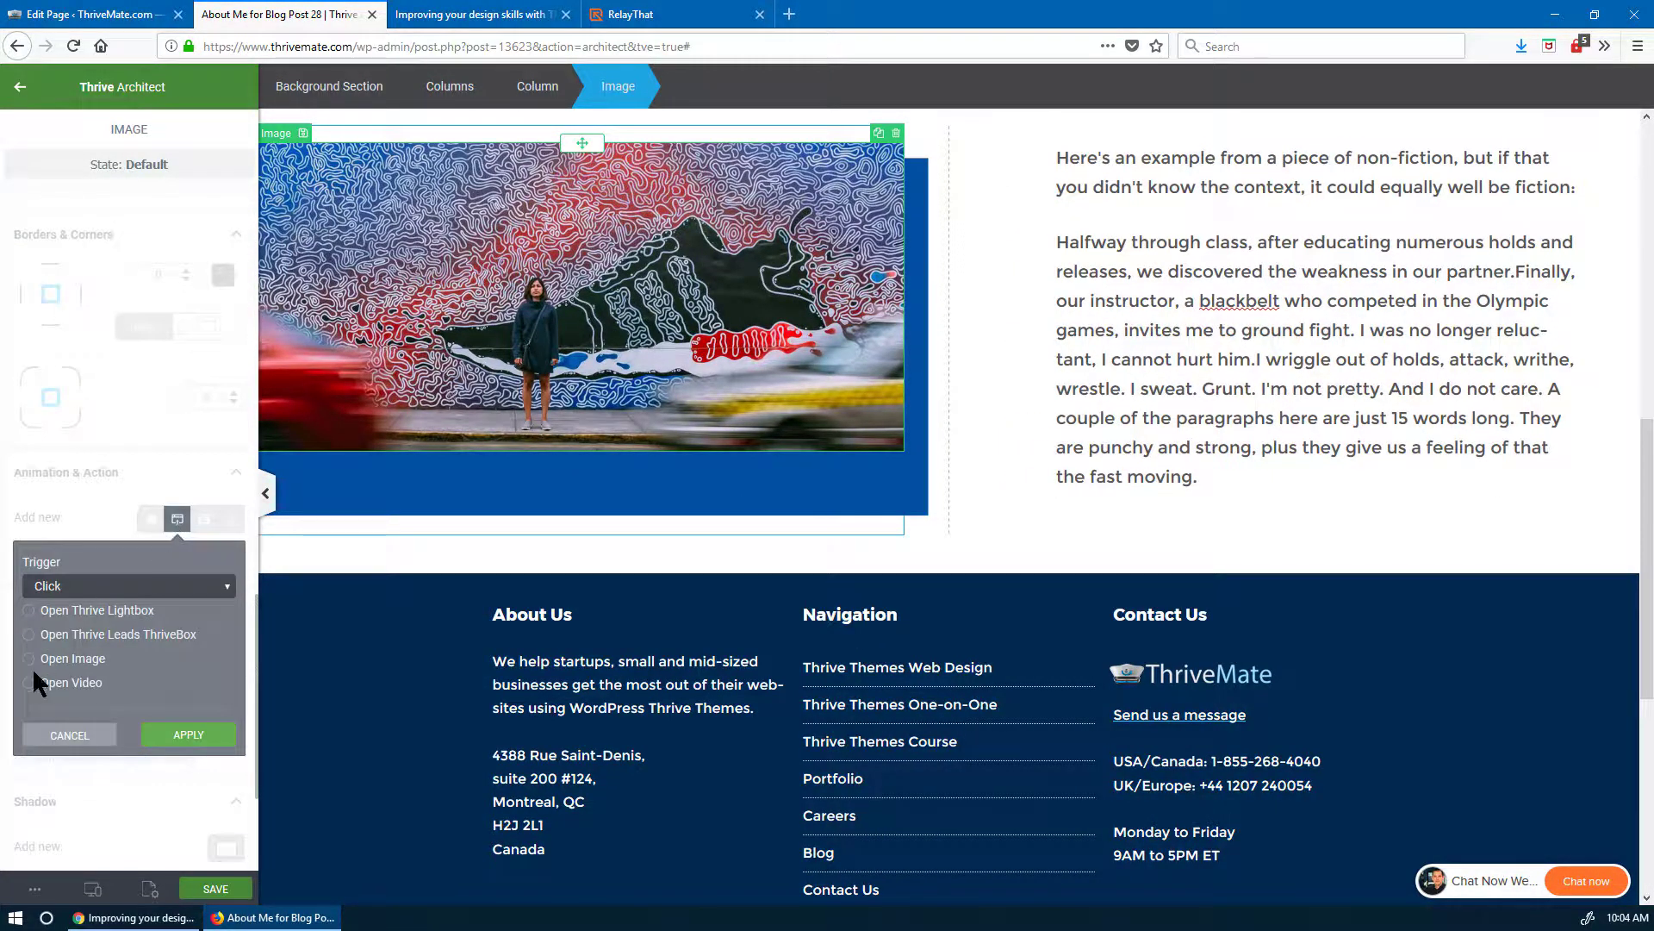
pyautogui.click(57, 655)
pyautogui.click(189, 765)
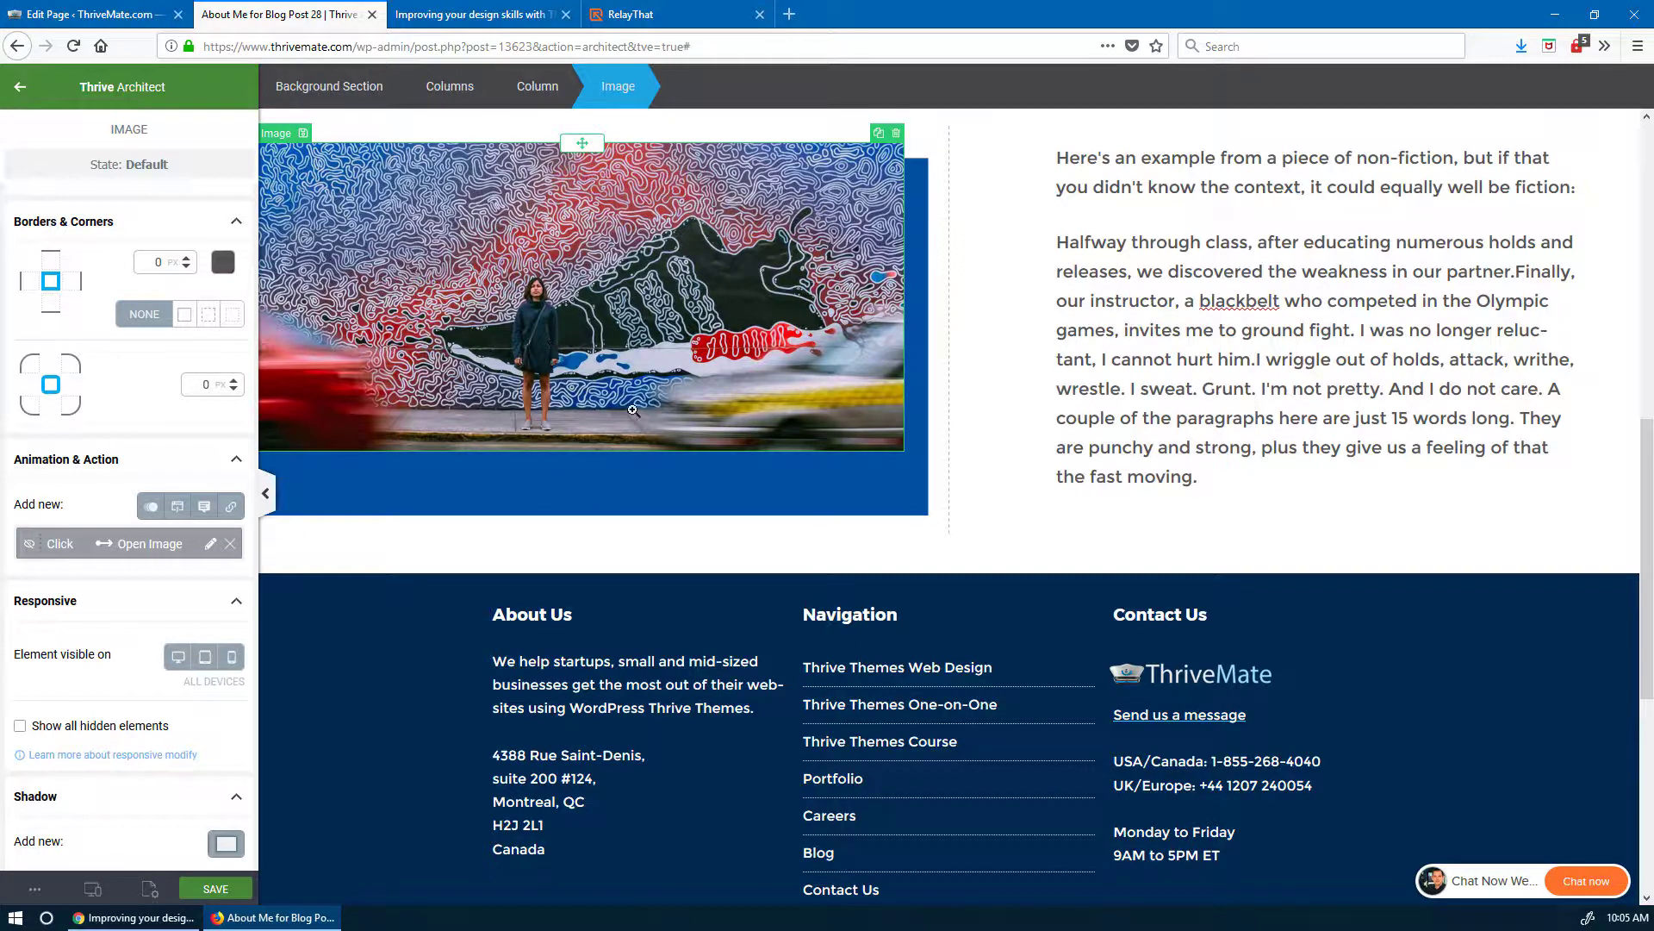
pyautogui.scroll(3, 539, 571)
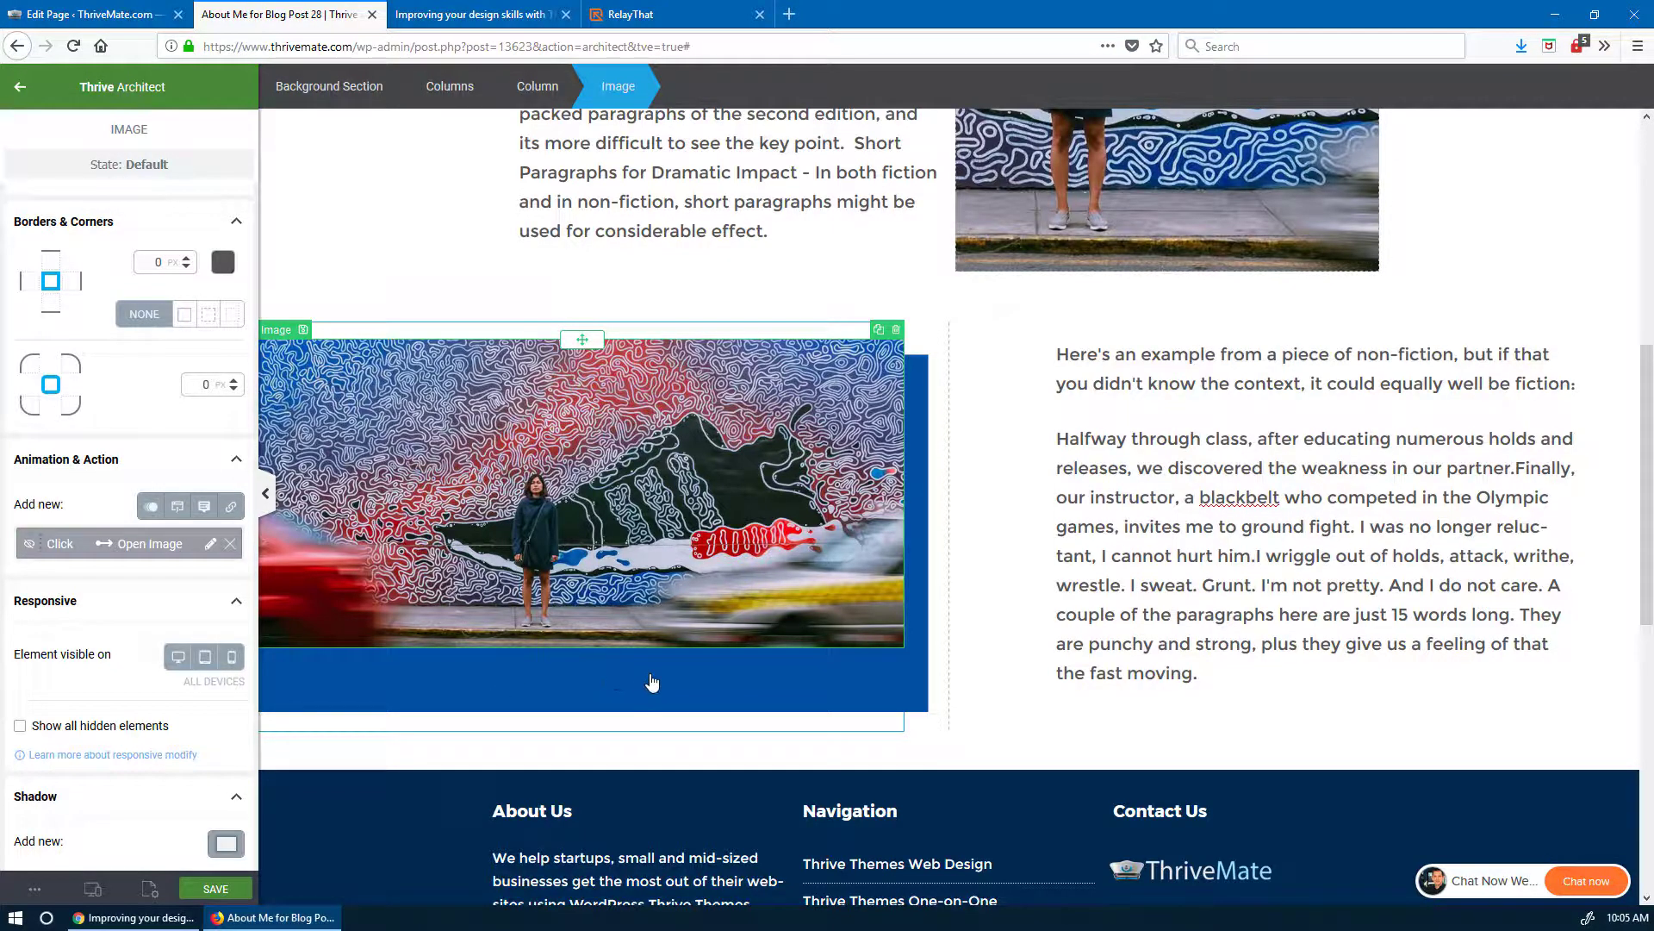
pyautogui.click(215, 889)
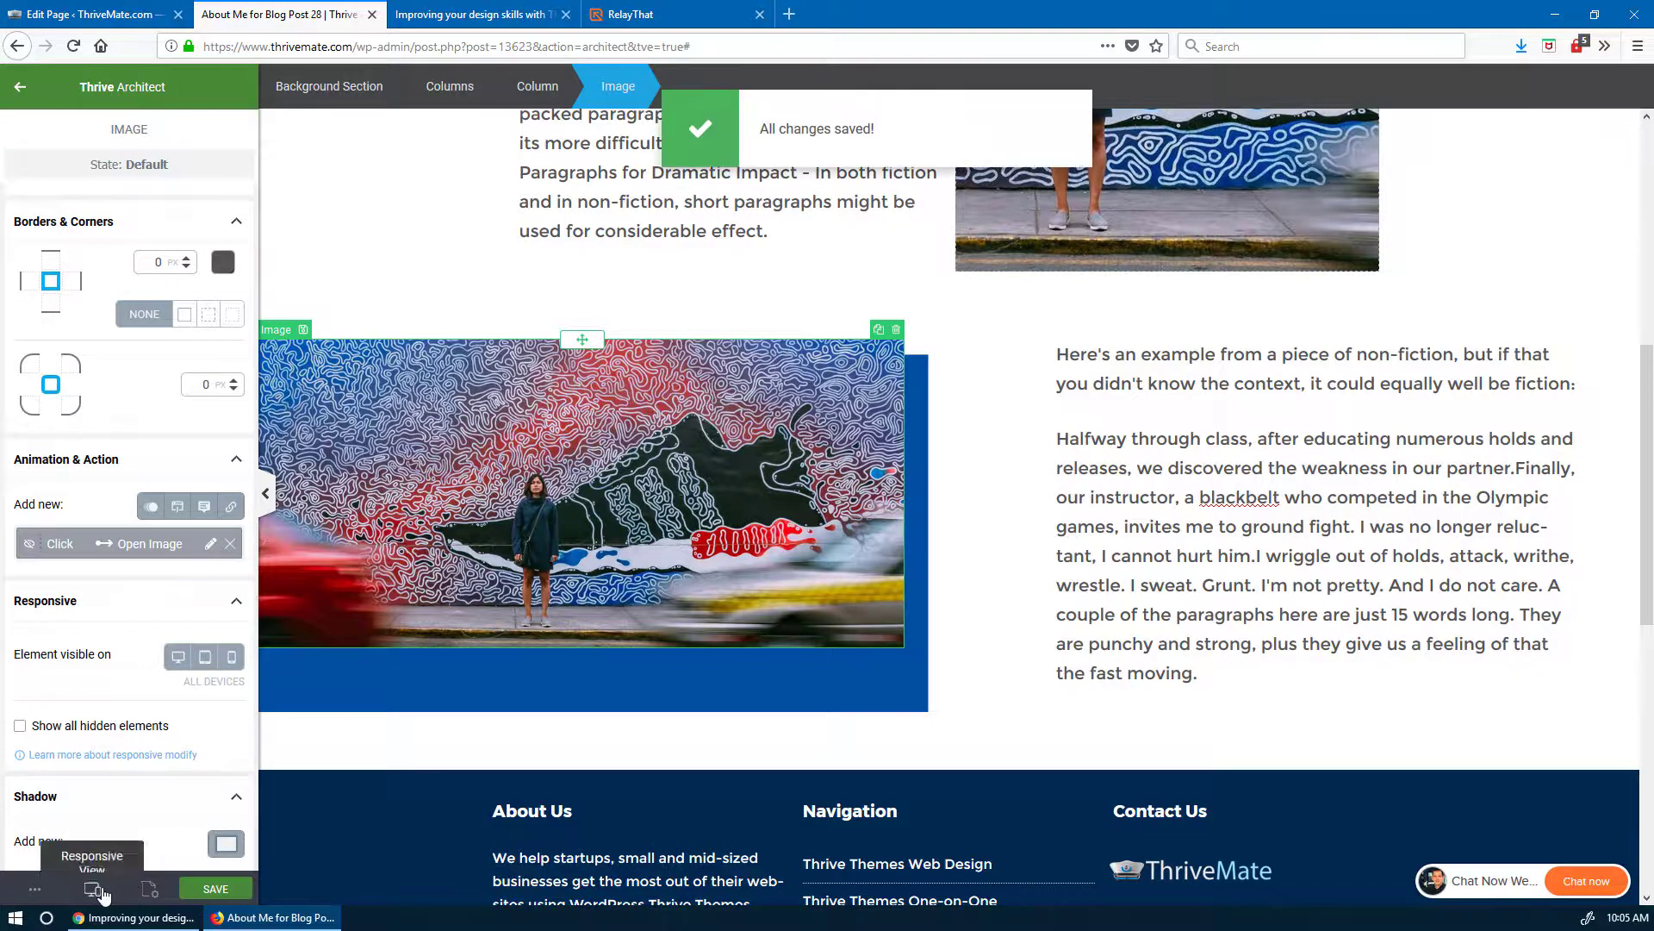
# - Return to the tablet view and examine the spacing around the shadowed mural image and its neighbouring text
pyautogui.moveTo(102, 894)
pyautogui.click(86, 816)
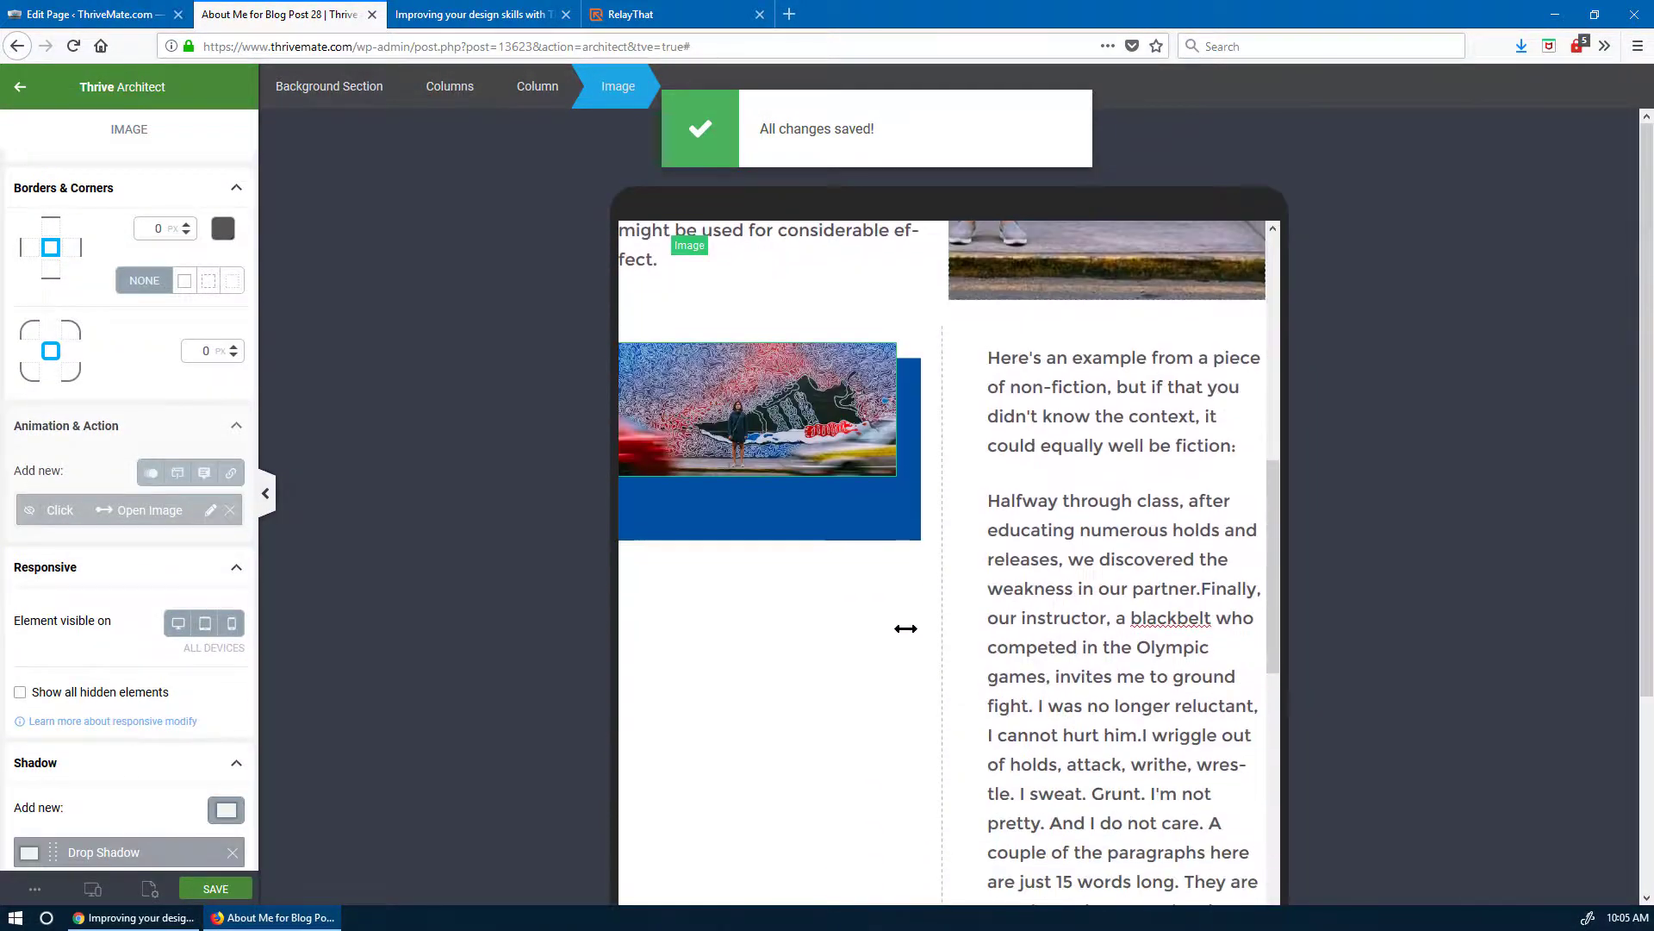
pyautogui.scroll(-2, 906, 628)
pyautogui.scroll(2, 879, 628)
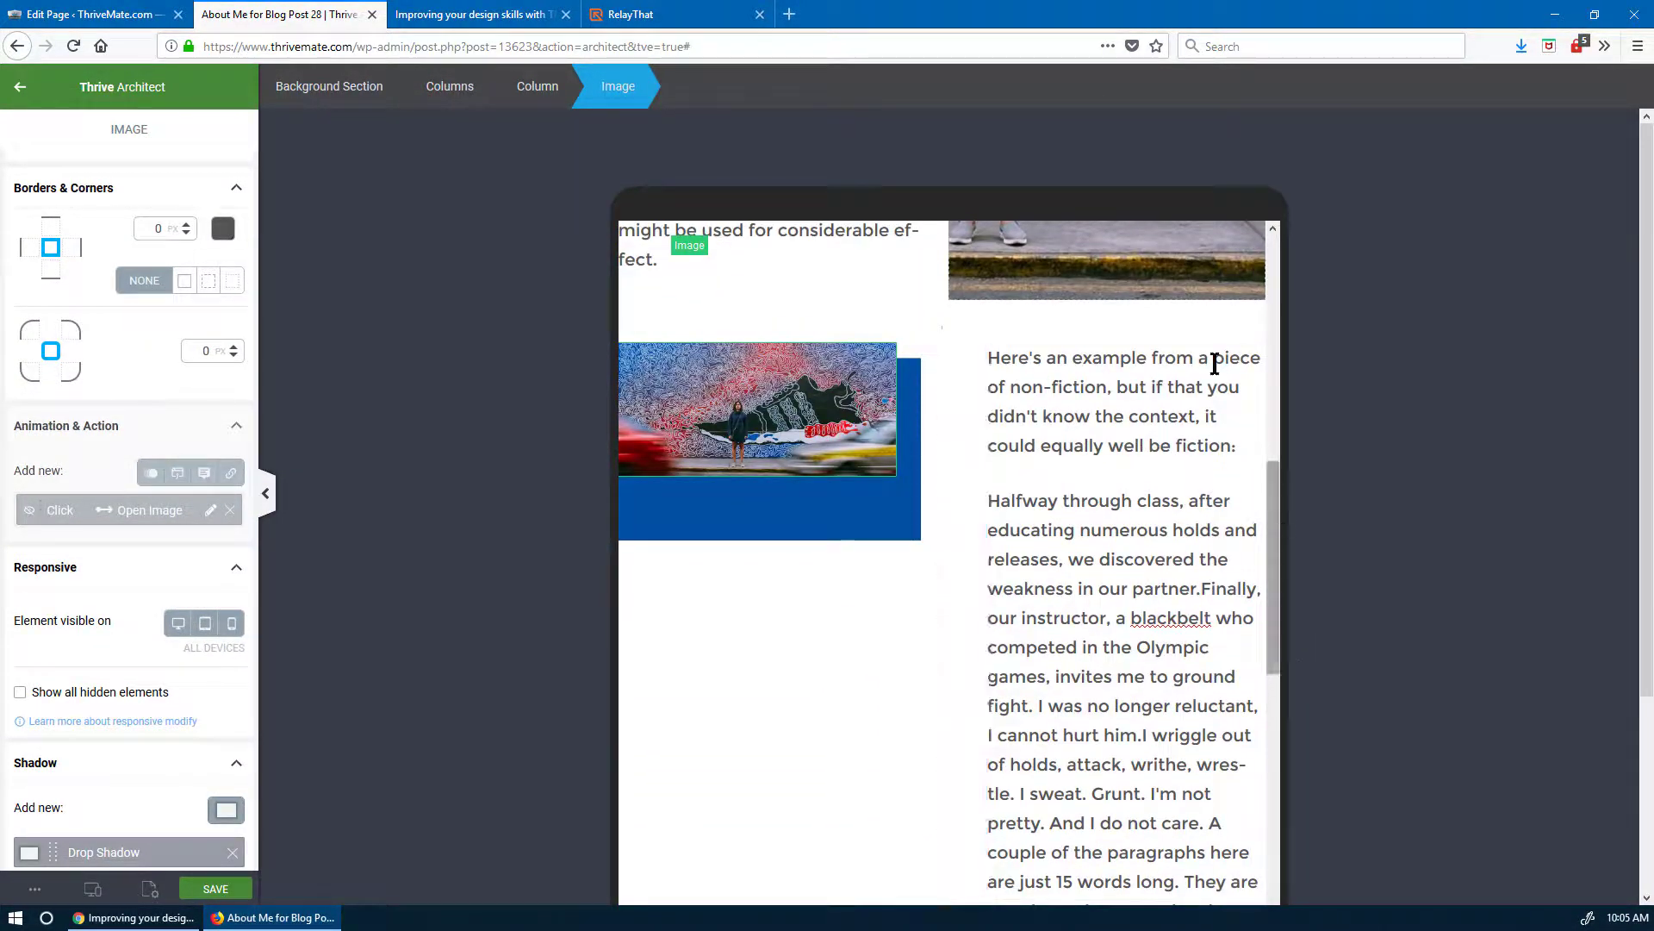
pyautogui.scroll(-5, 1210, 689)
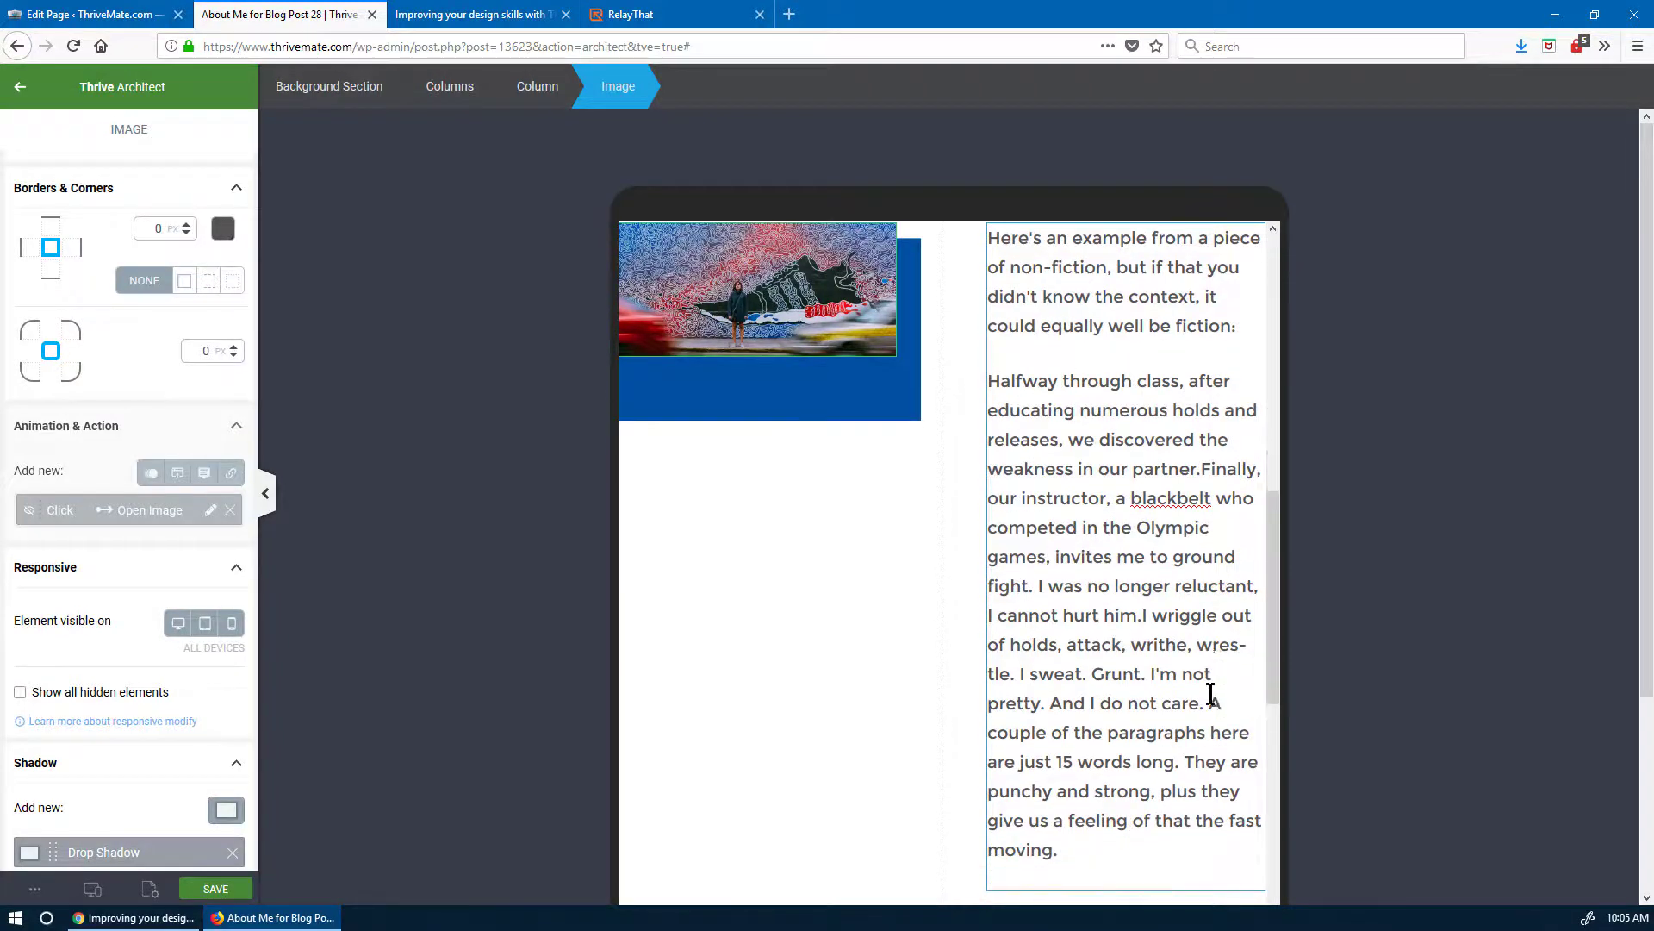
pyautogui.scroll(4, 1207, 687)
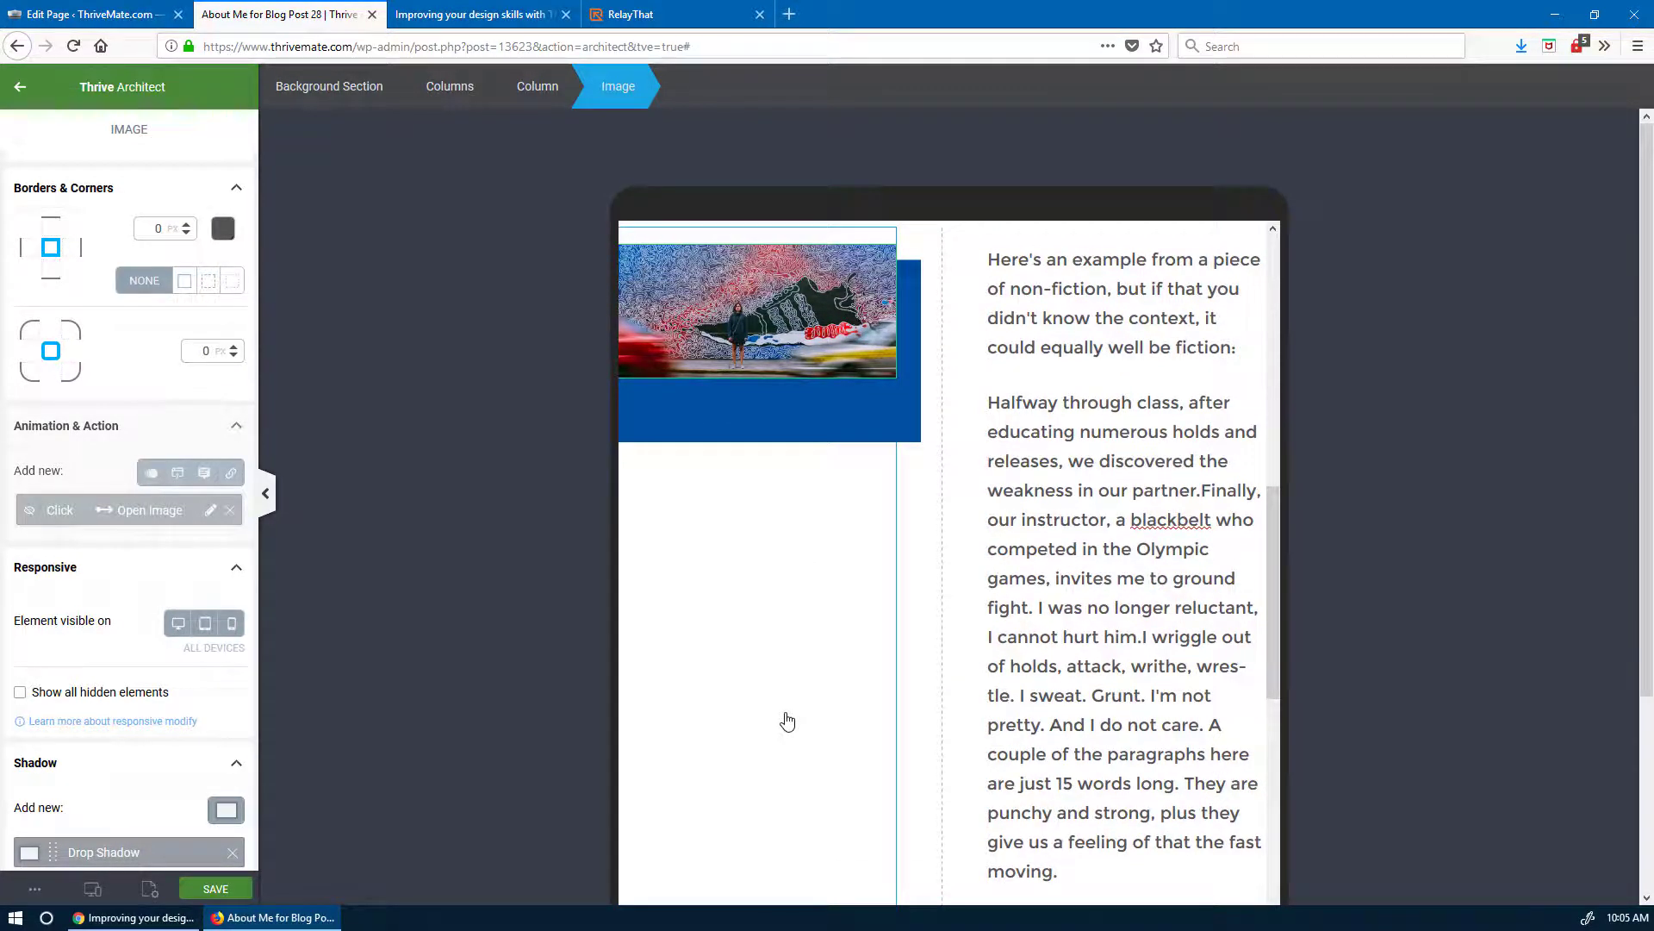
pyautogui.scroll(10, 787, 720)
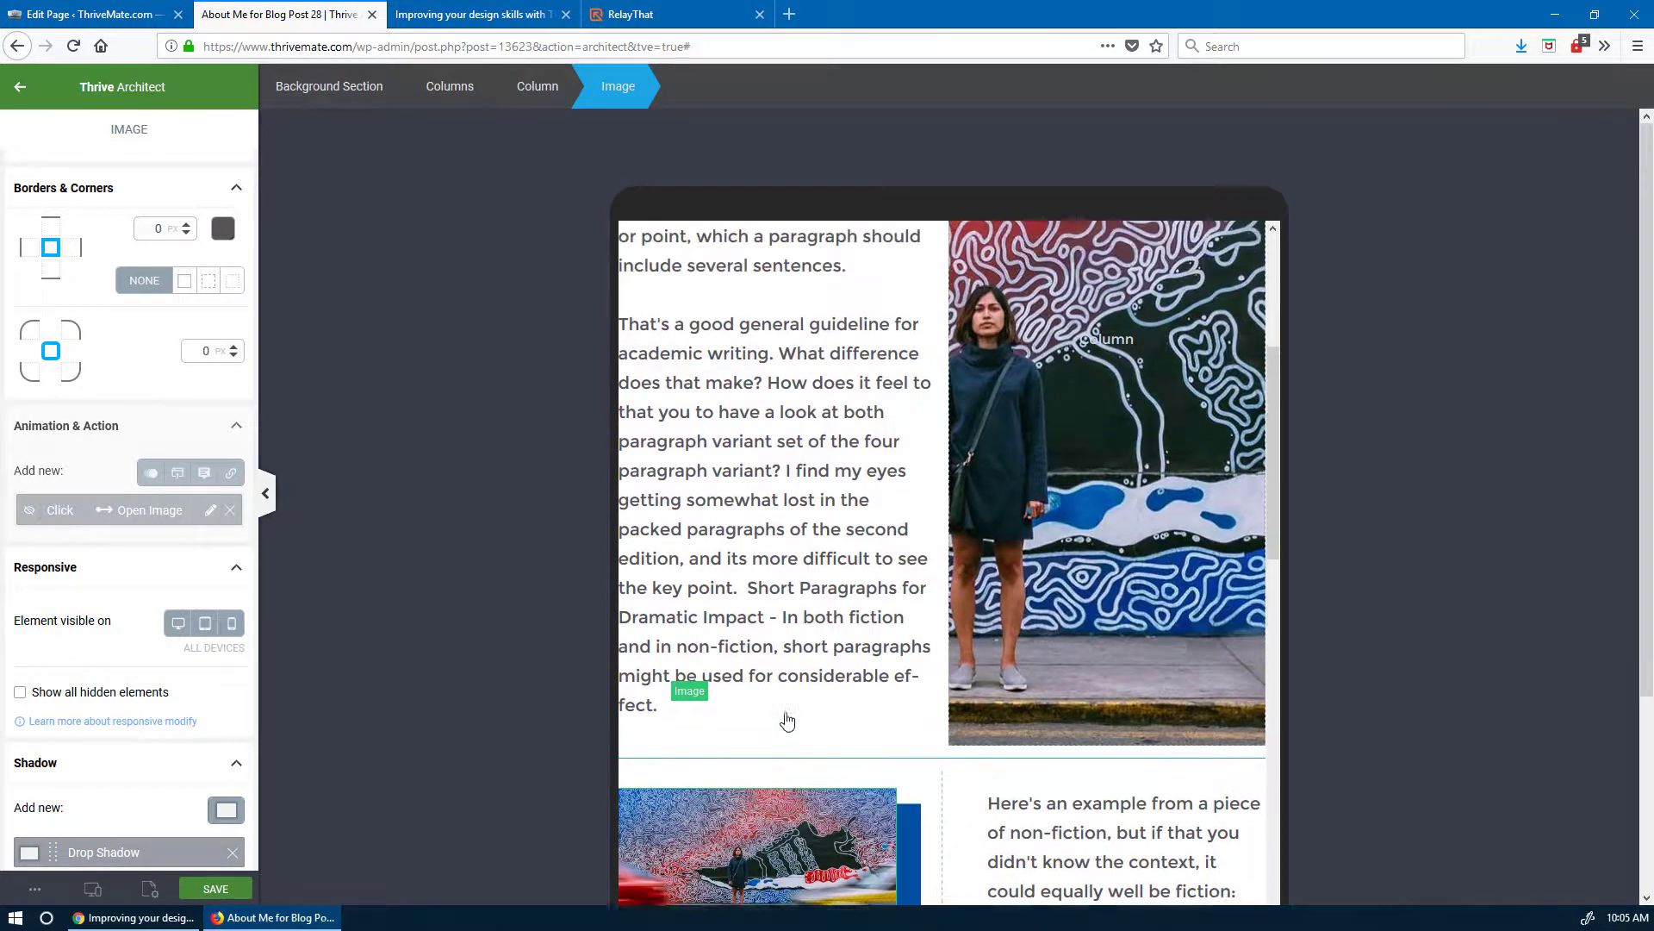
pyautogui.scroll(5, 787, 721)
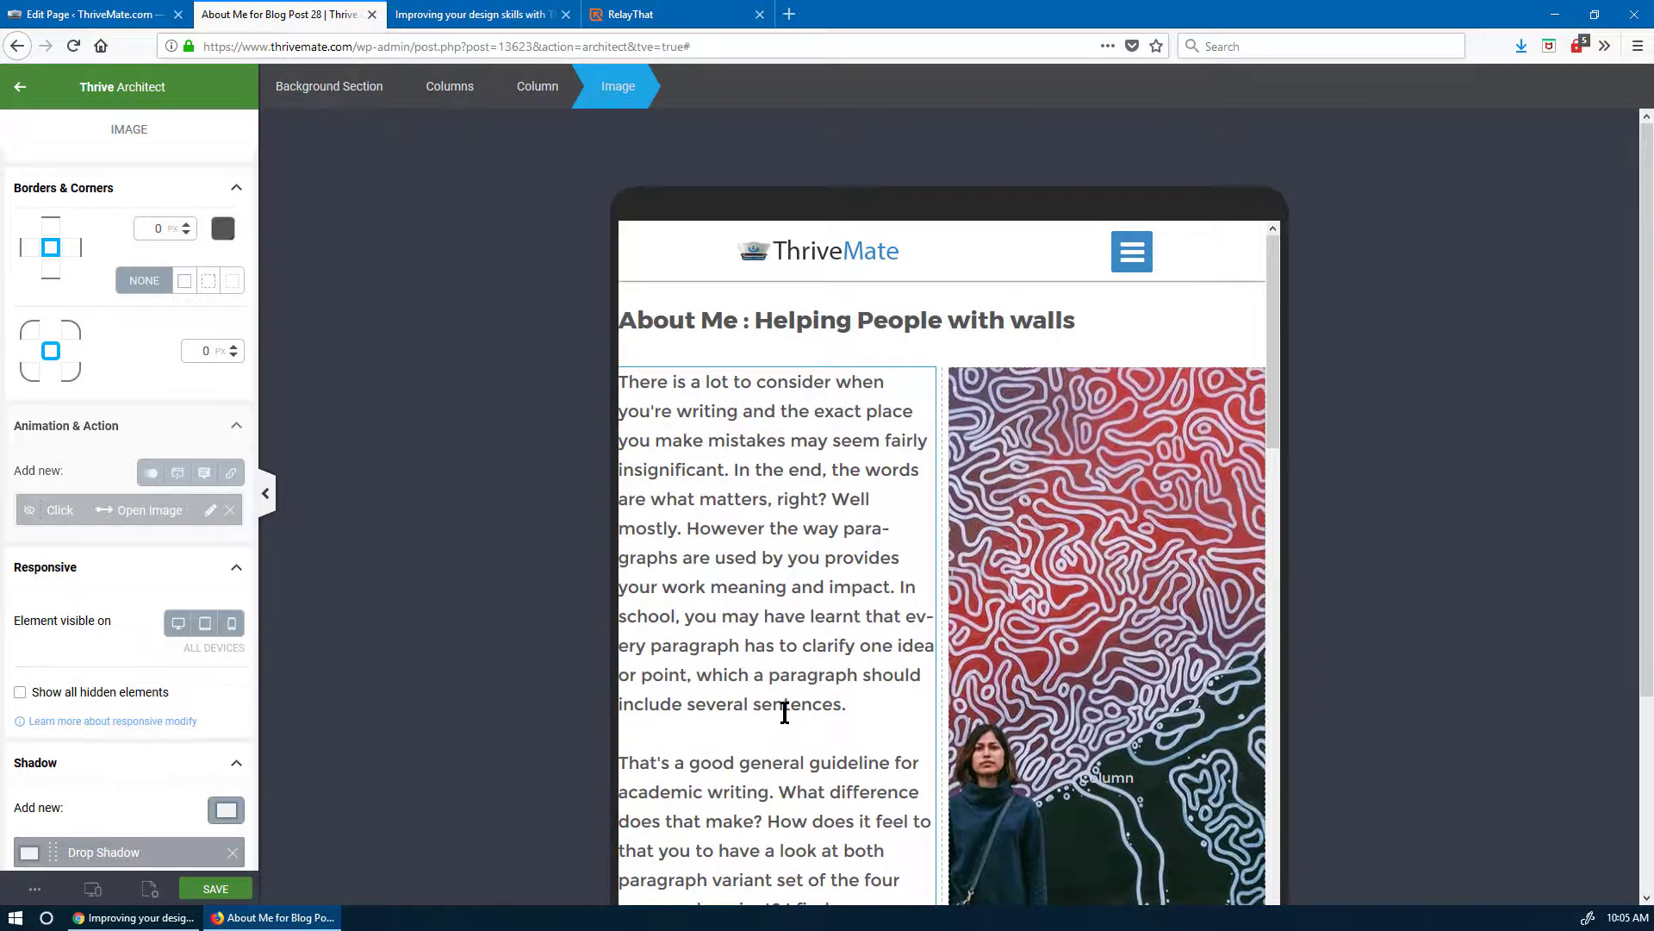
pyautogui.scroll(-7, 784, 711)
pyautogui.scroll(-3, 786, 713)
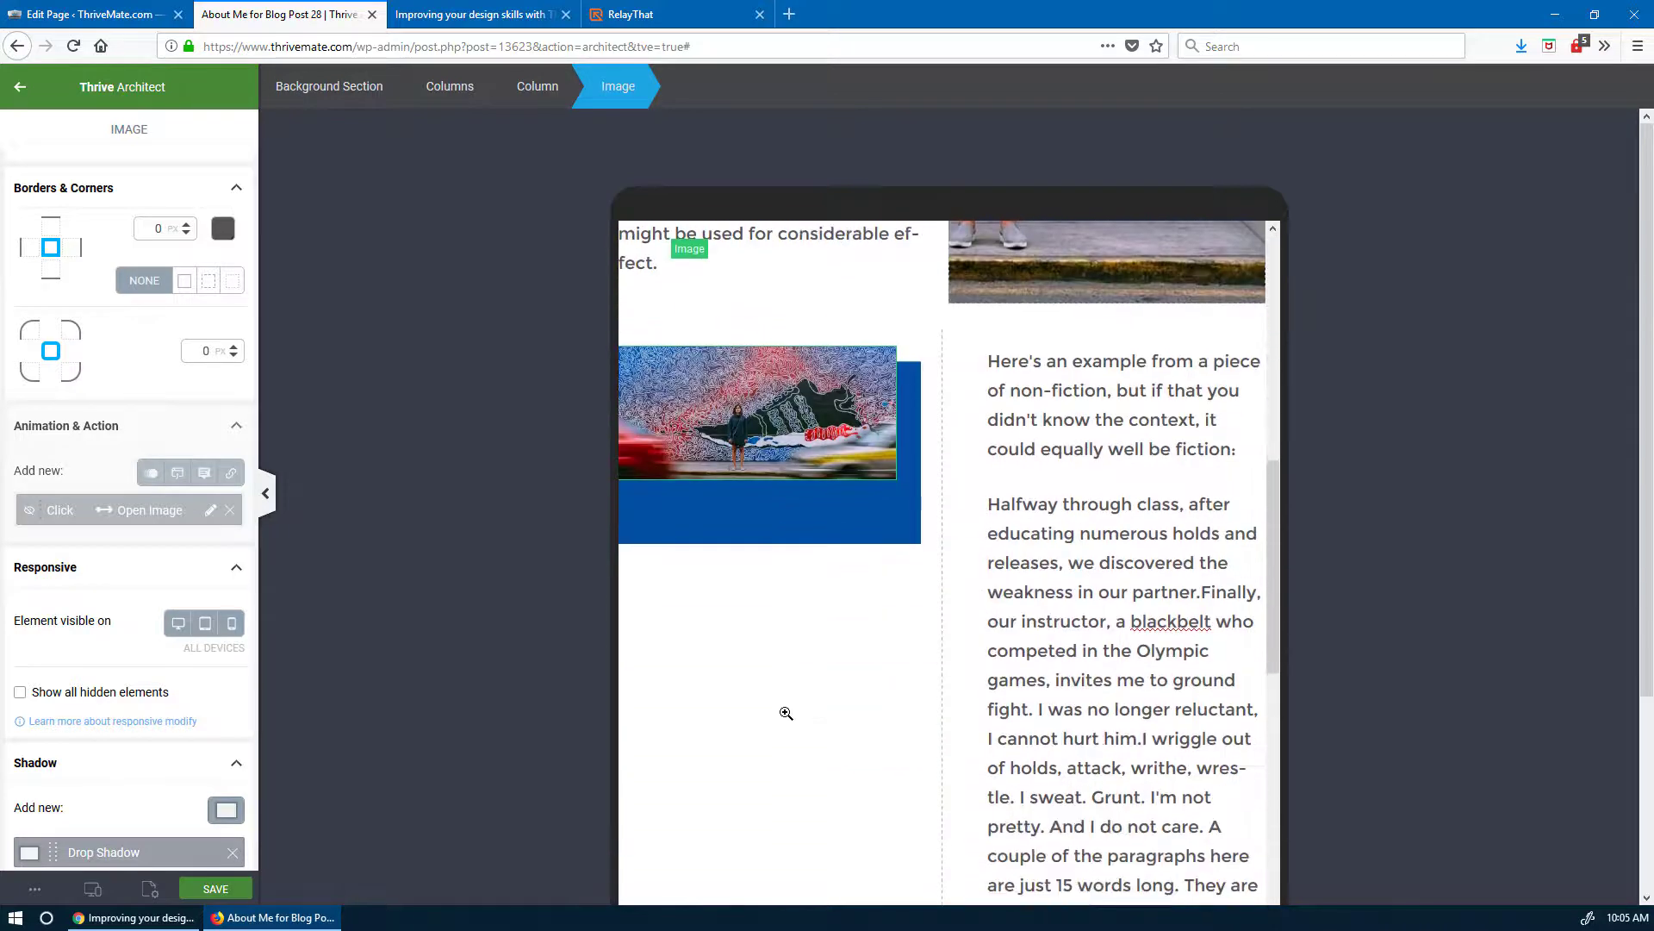
pyautogui.scroll(-3, 784, 712)
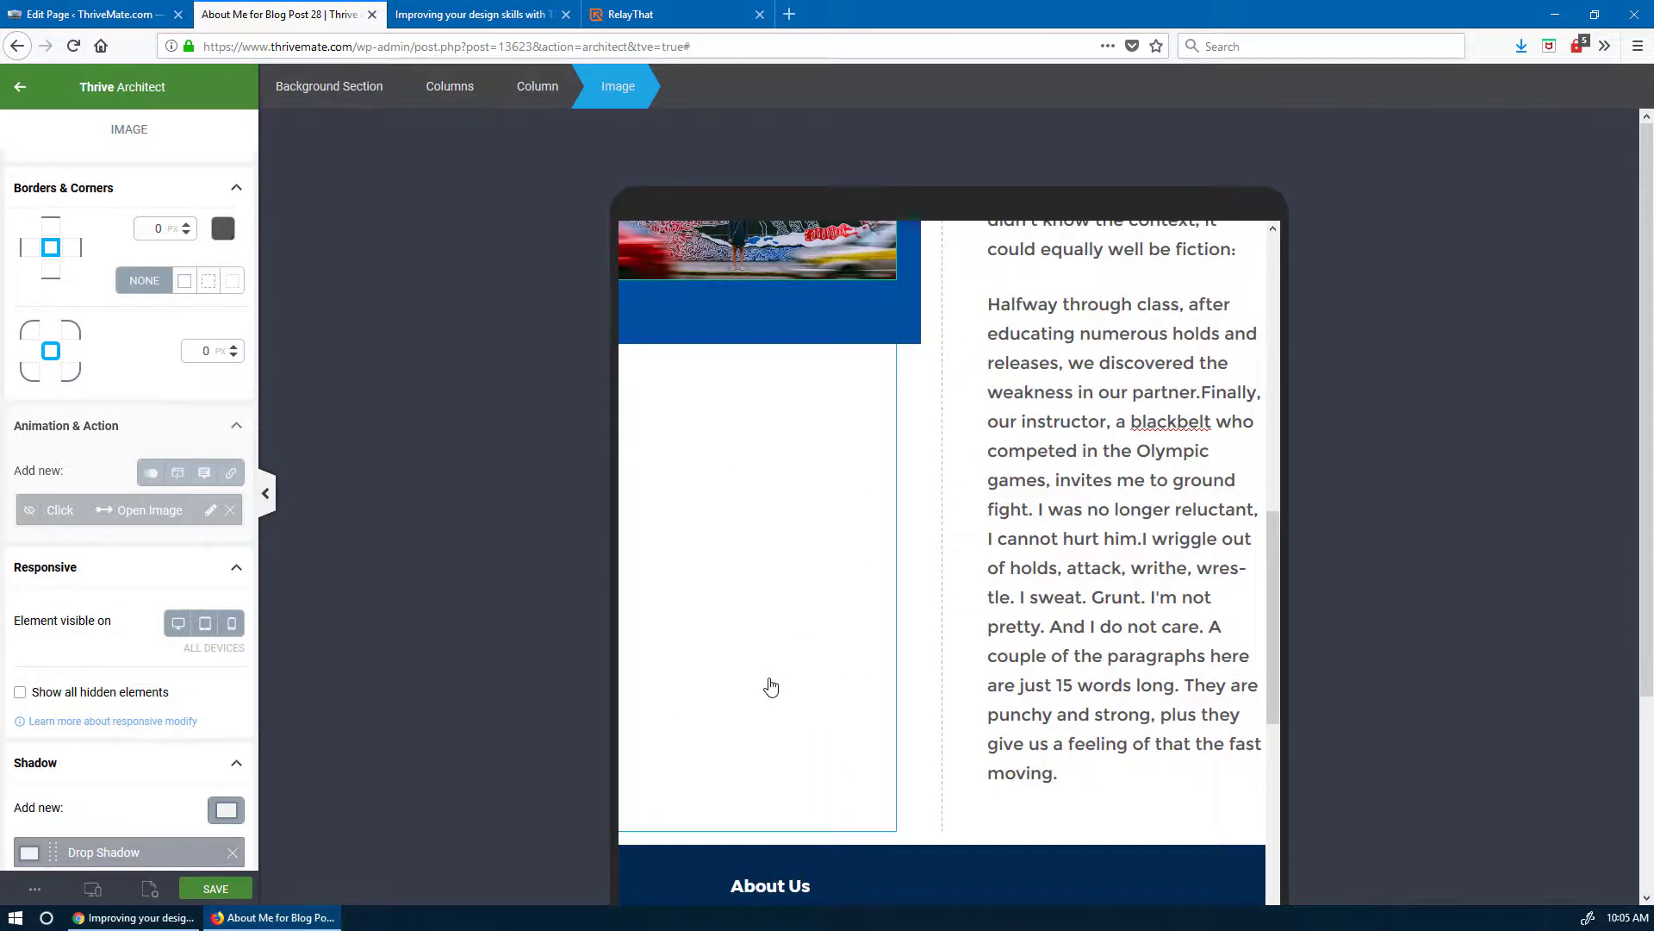
pyautogui.scroll(4, 771, 687)
pyautogui.scroll(3, 769, 685)
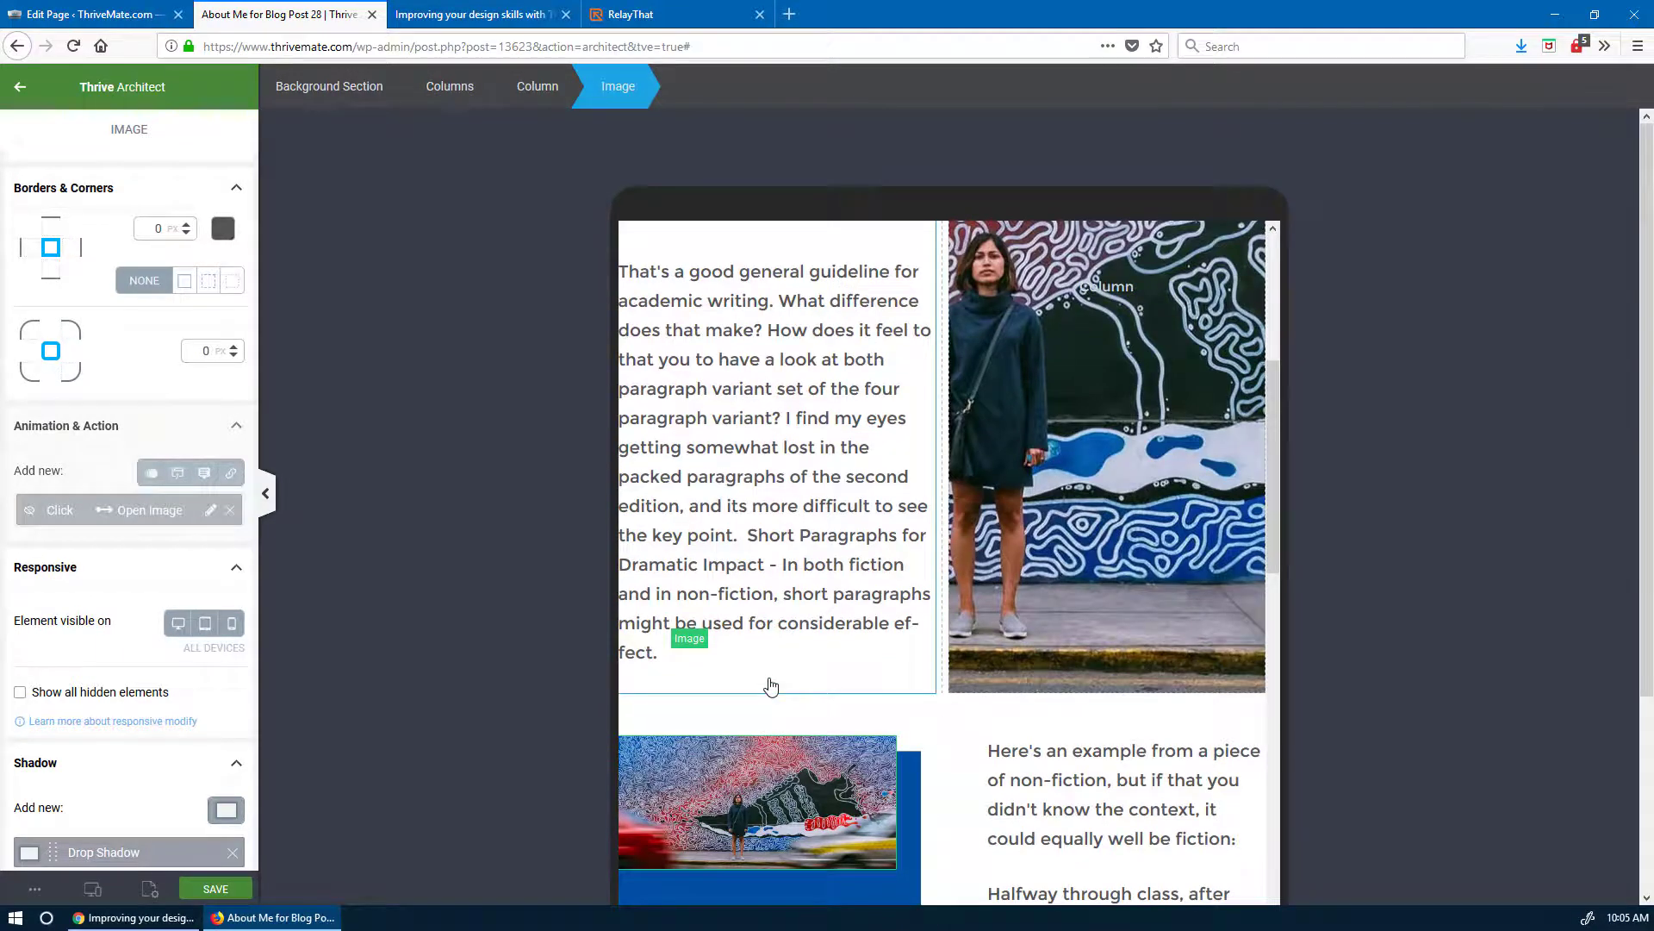
pyautogui.scroll(-3, 775, 715)
pyautogui.scroll(-3, 797, 793)
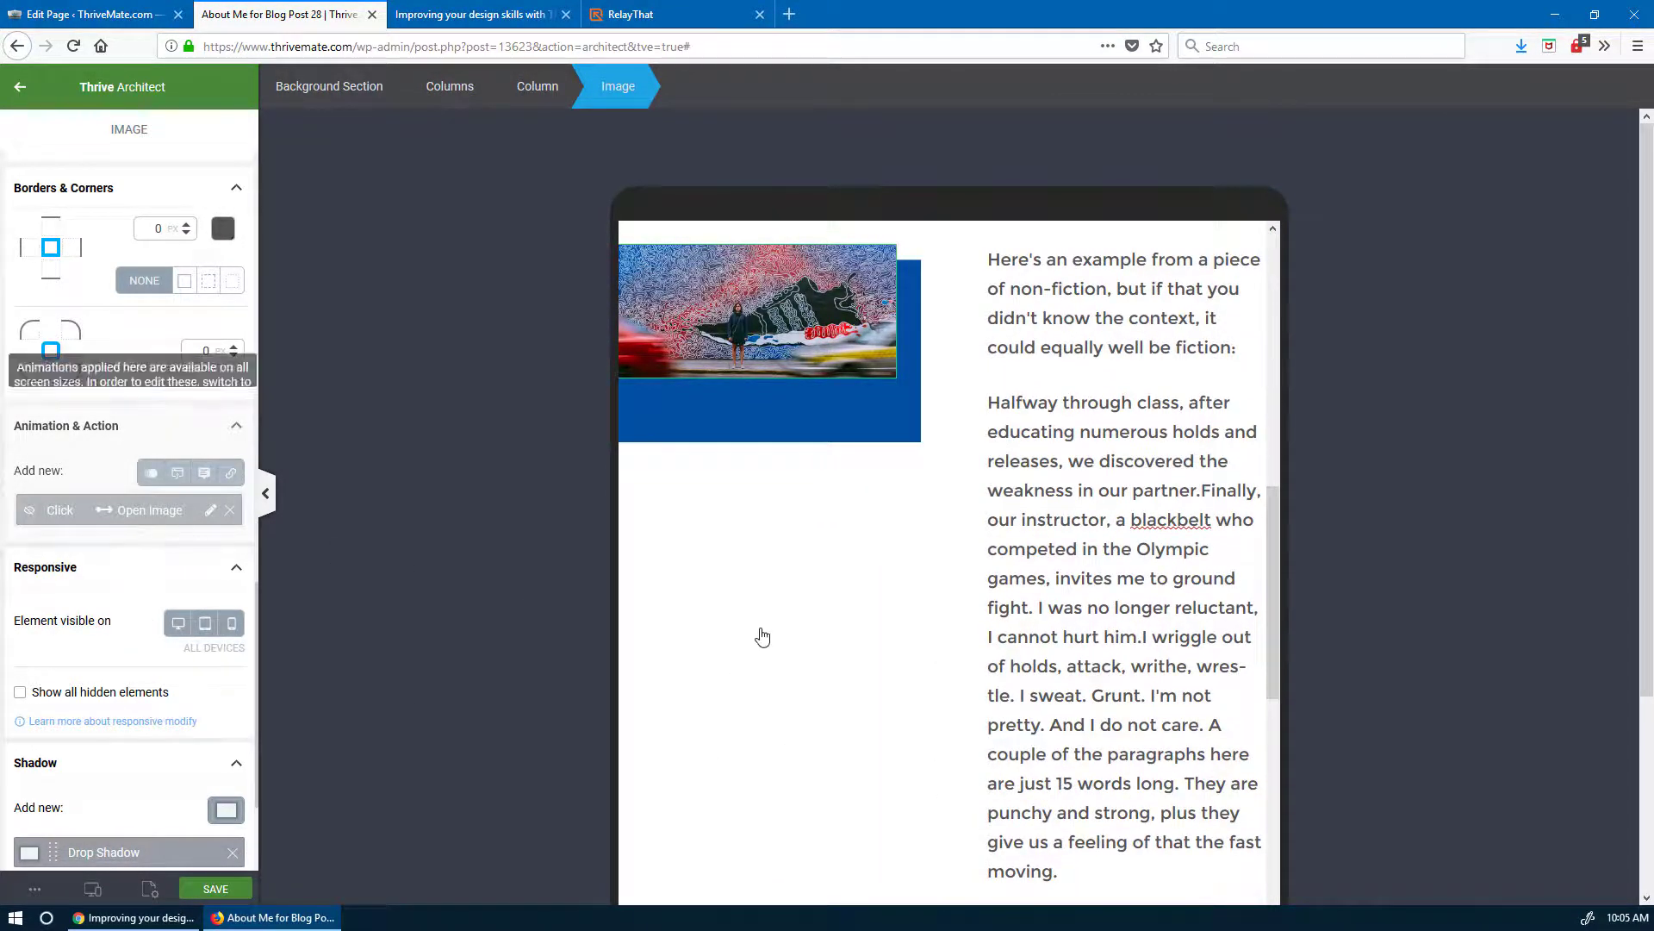
# - Switch the page to the mobile view and examine how the heading, text and image columns stack
pyautogui.moveTo(92, 890)
pyautogui.click(39, 850)
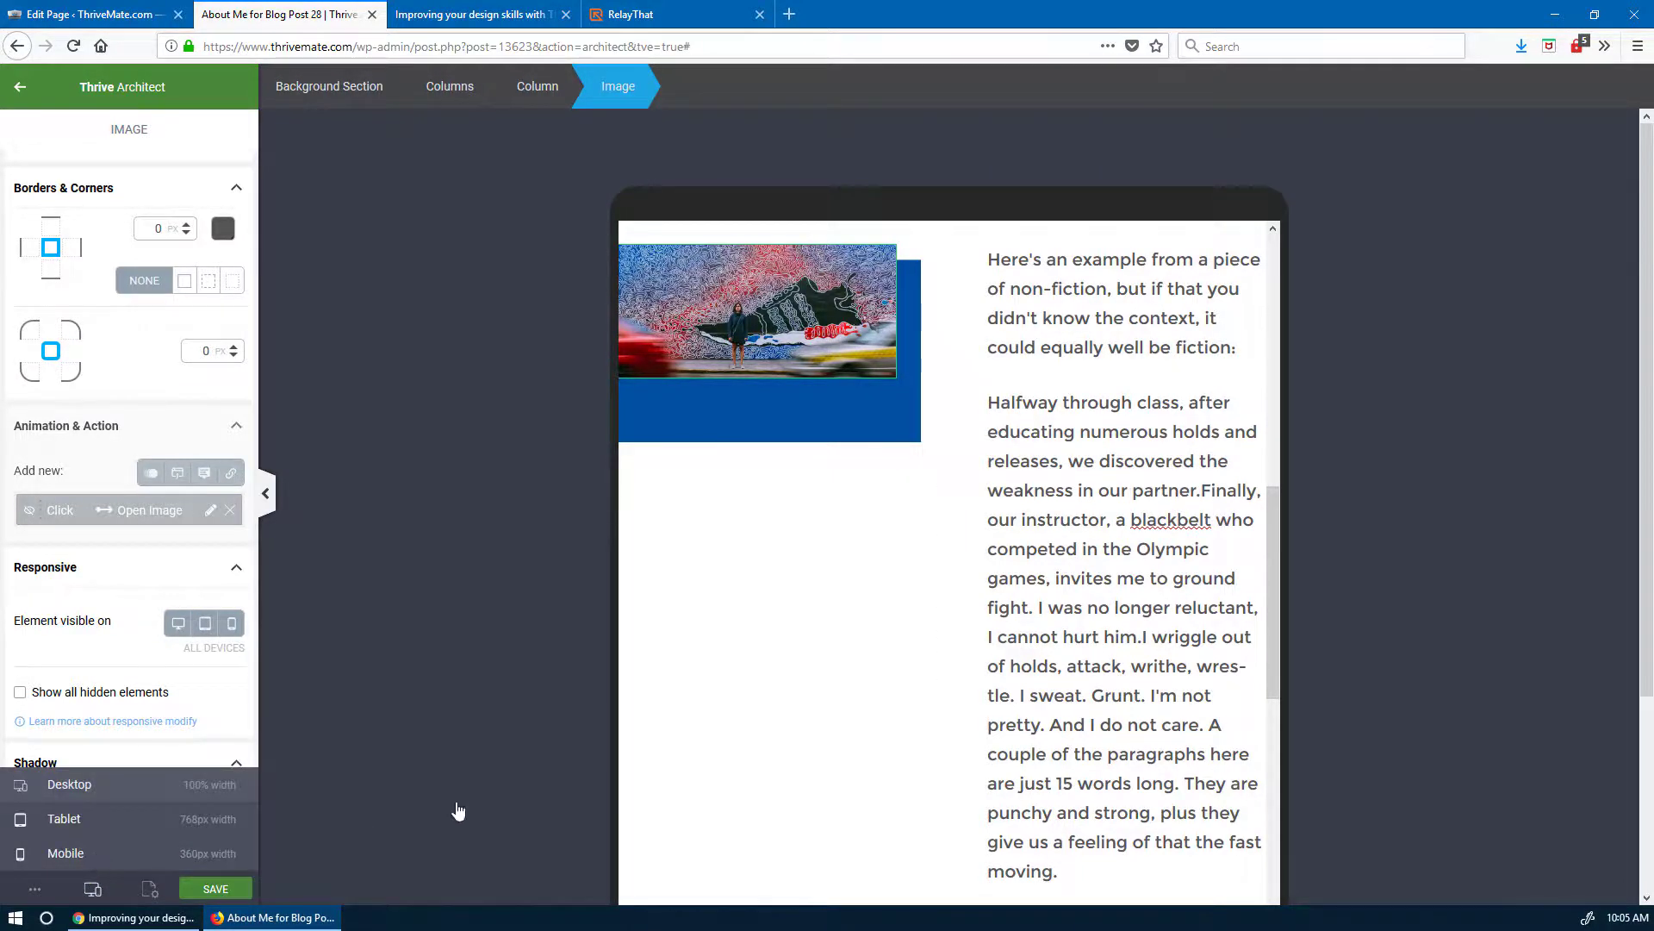
pyautogui.scroll(10, 980, 501)
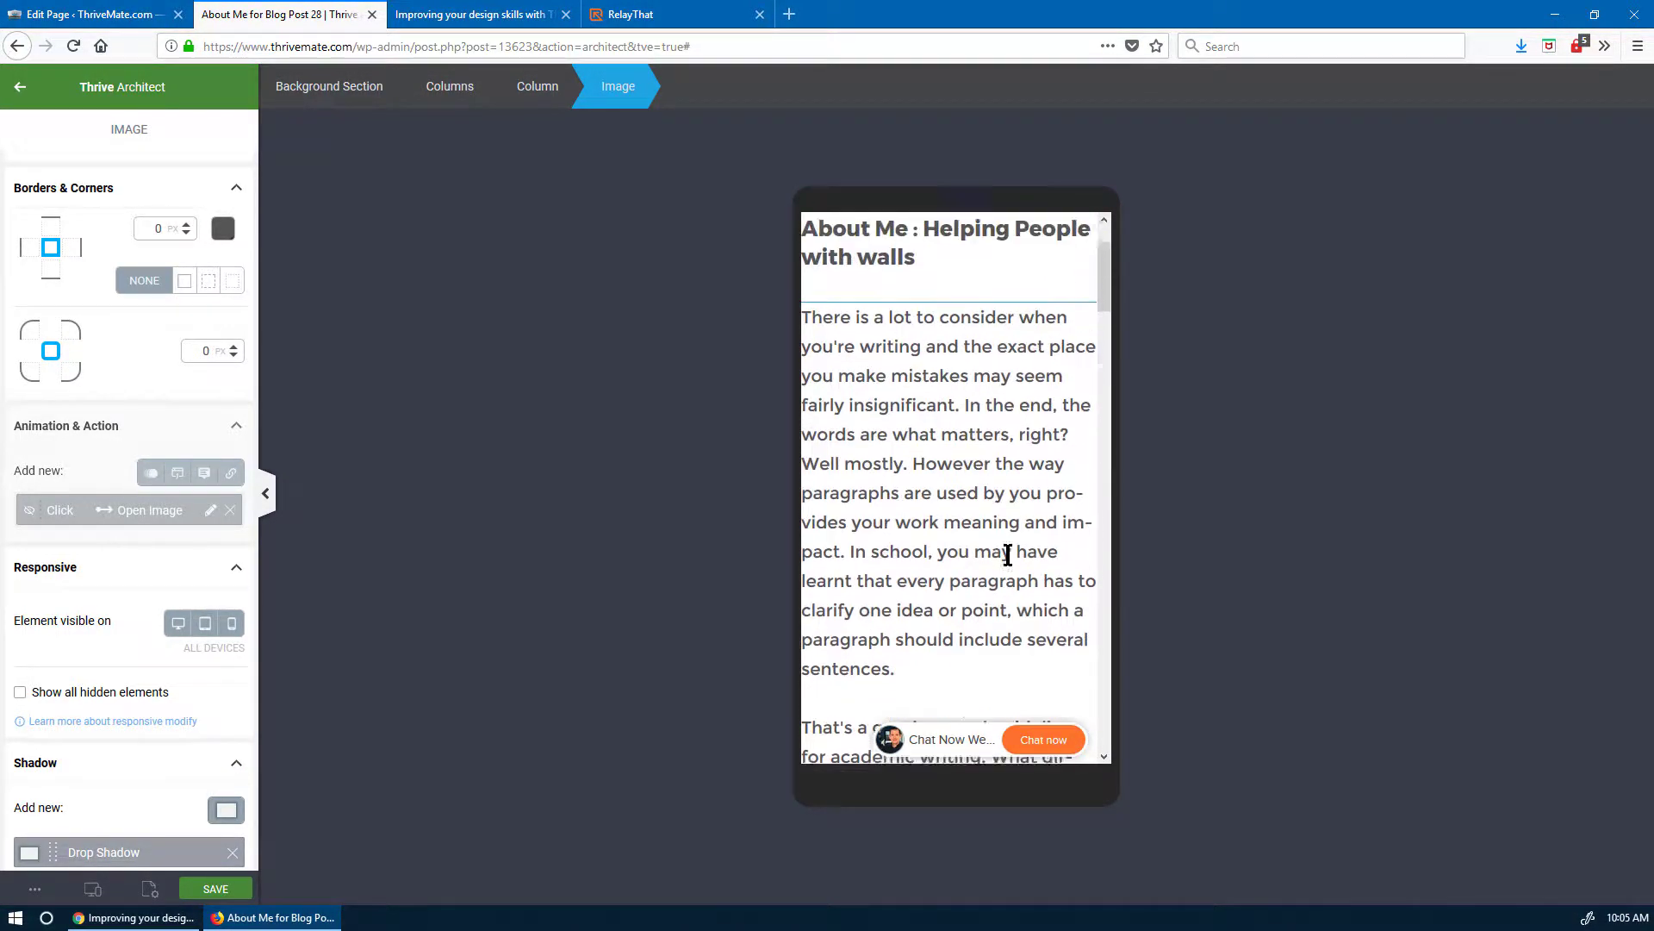
pyautogui.scroll(-2, 1012, 547)
pyautogui.scroll(-3, 1002, 560)
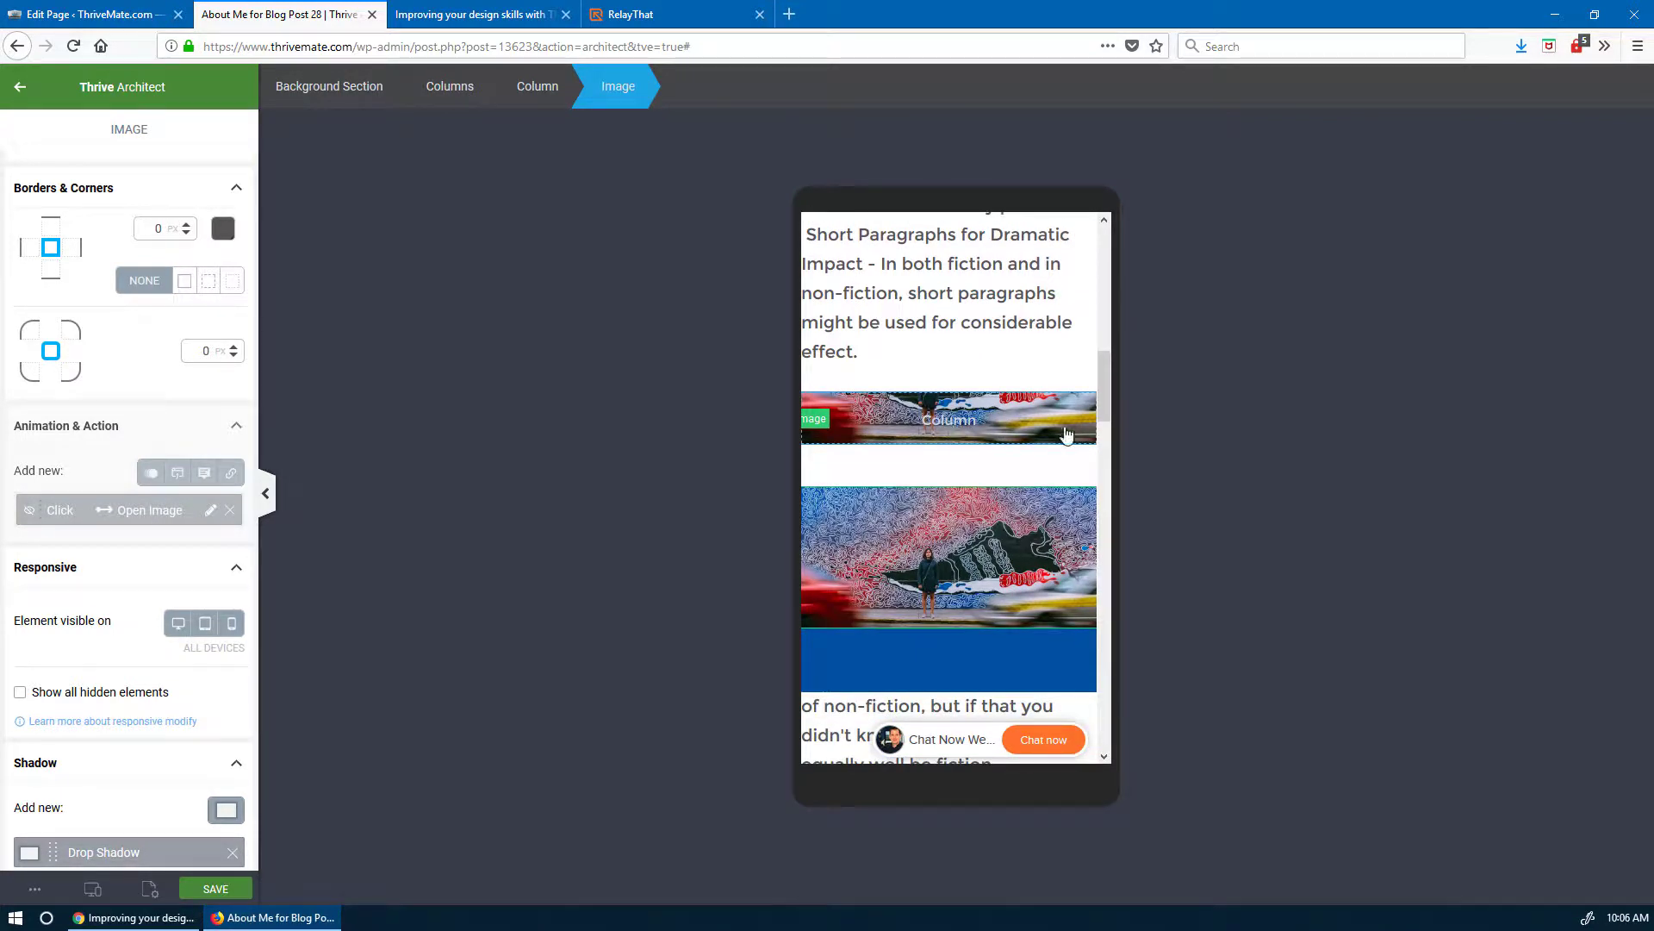
# - In the mobile view, set the top margin of the paragraph starting "Here's an example" to 53 so it clears the blue shadow
pyautogui.click(954, 422)
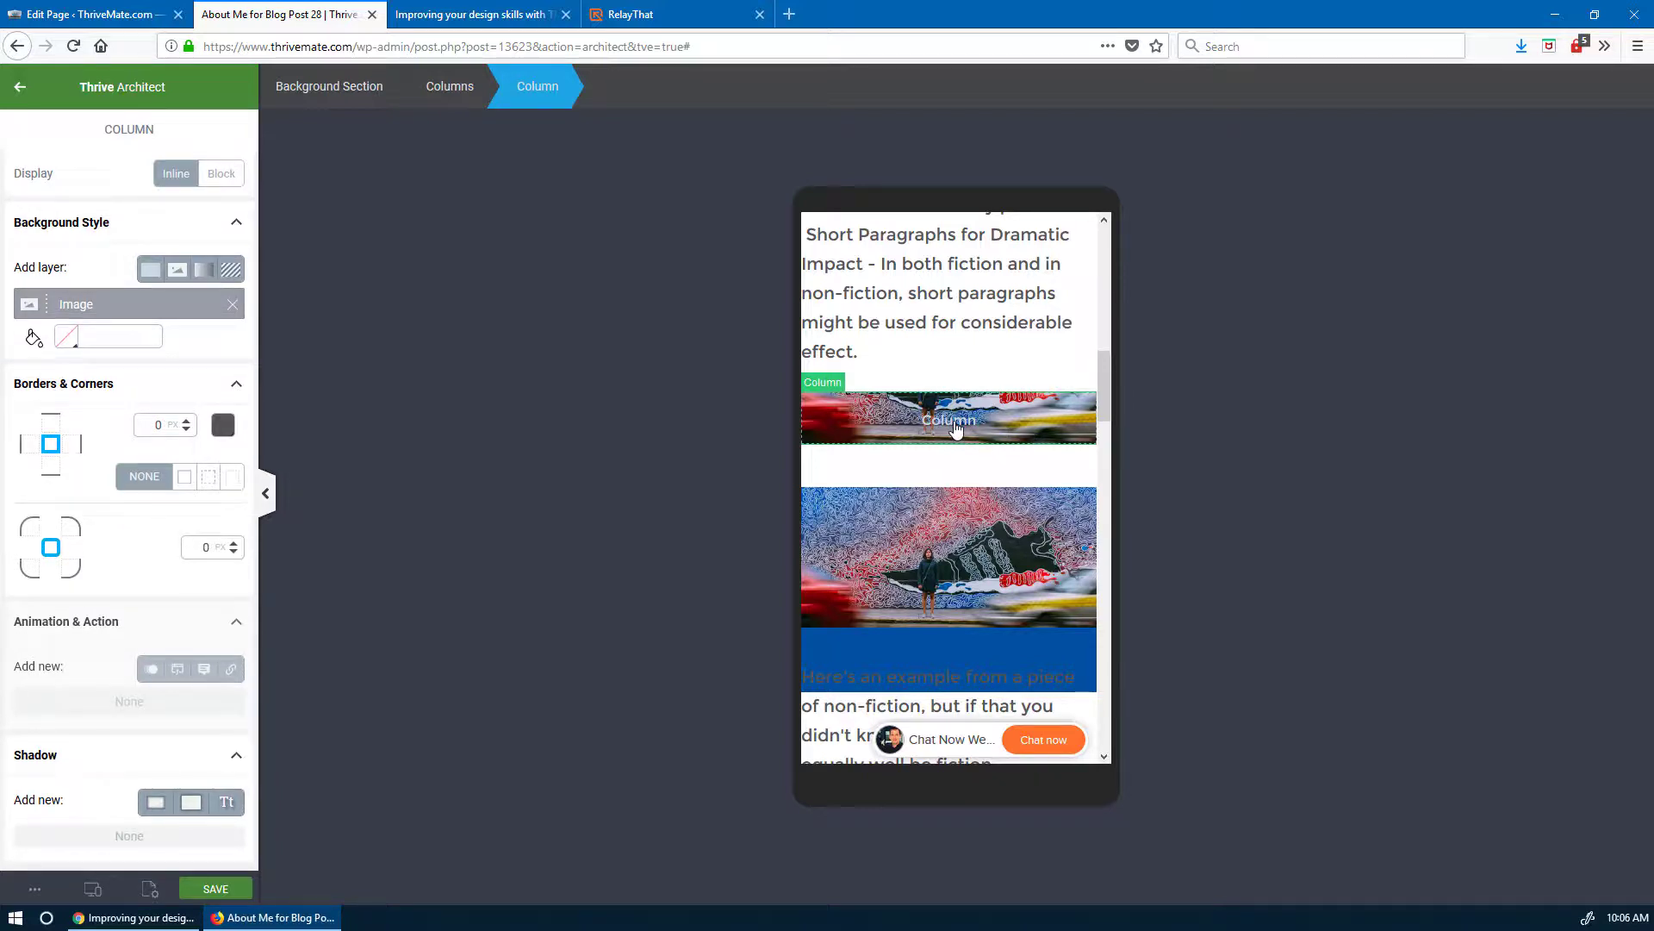
pyautogui.scroll(-4, 975, 405)
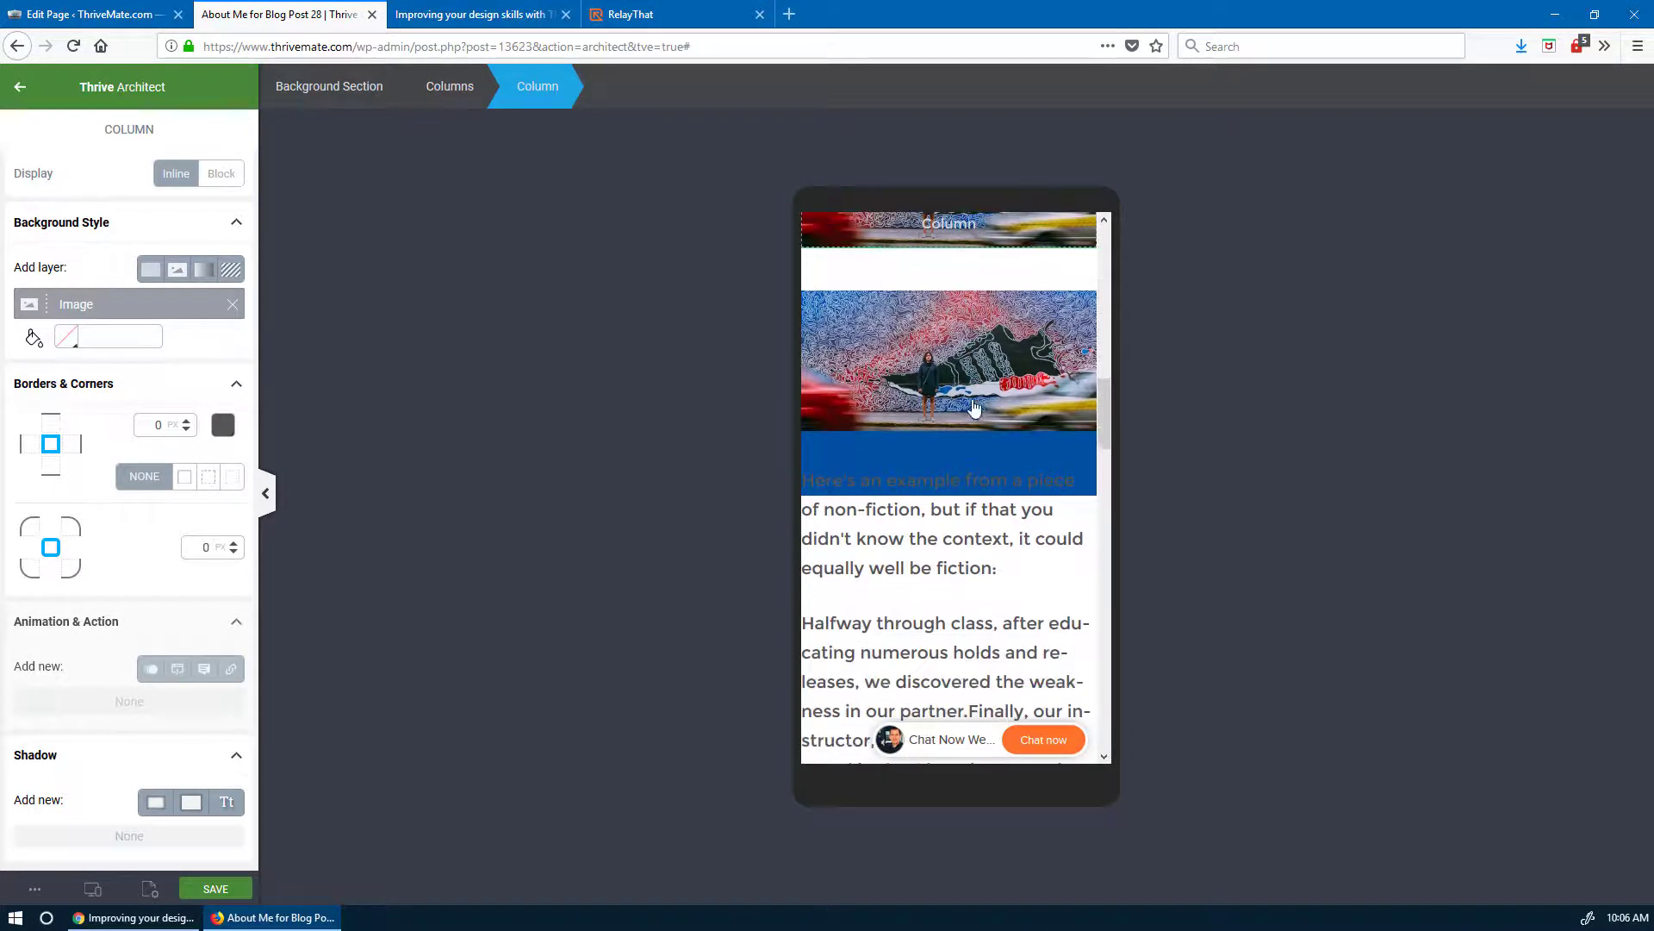
pyautogui.click(948, 512)
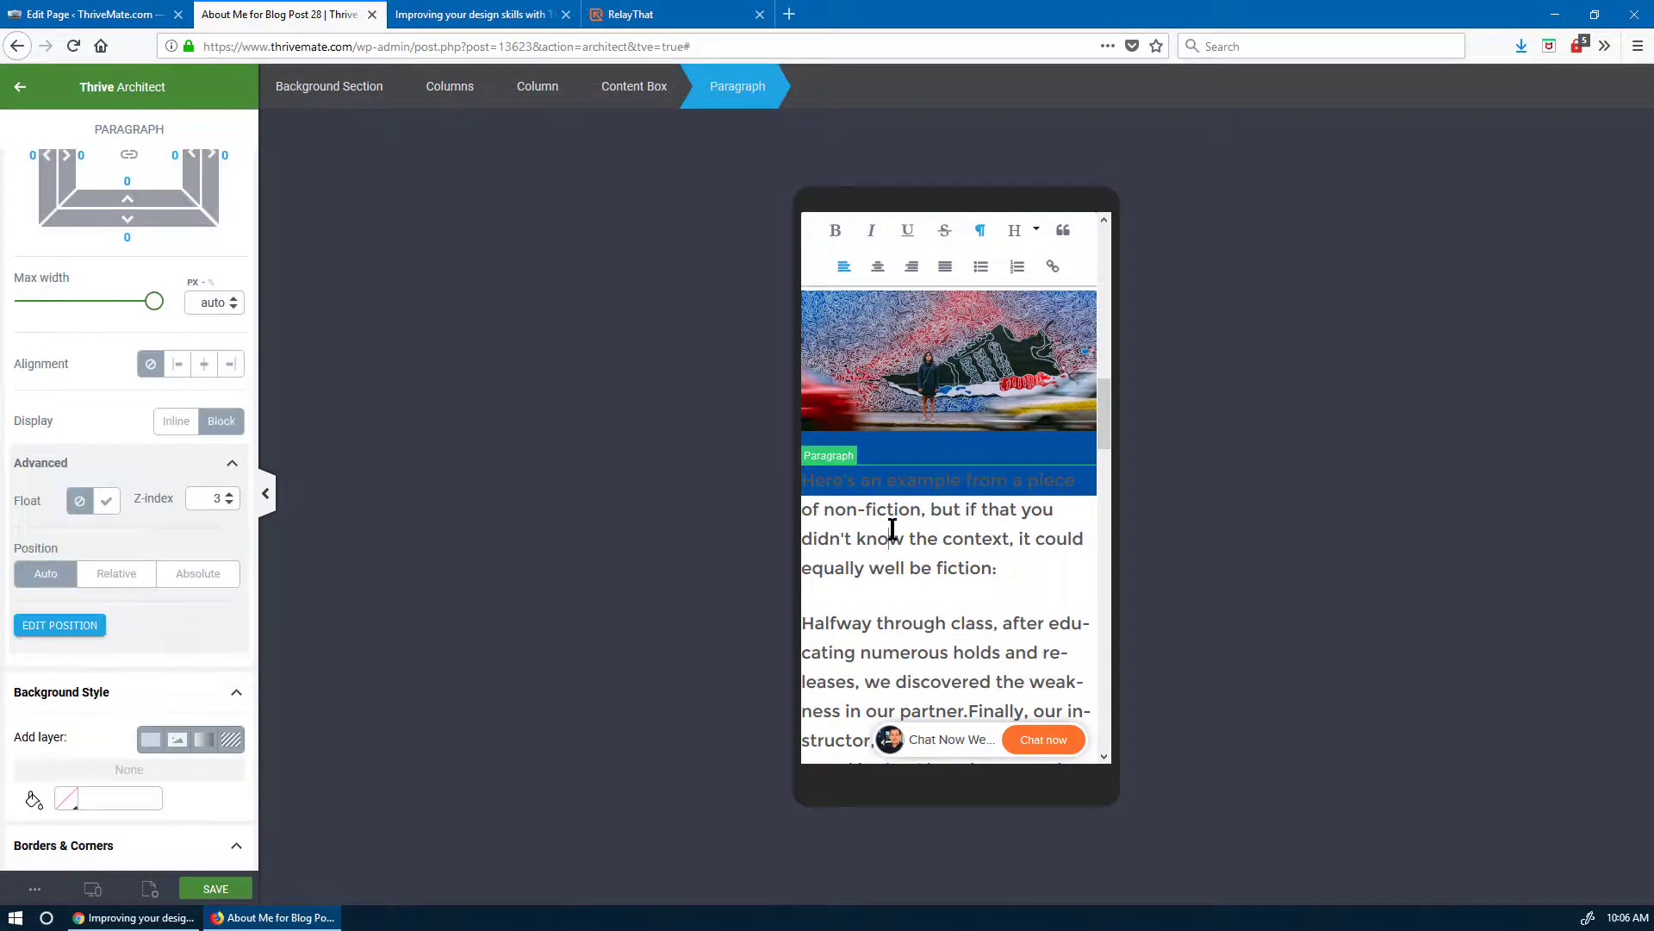
pyautogui.scroll(-3, 198, 655)
pyautogui.scroll(6, 140, 547)
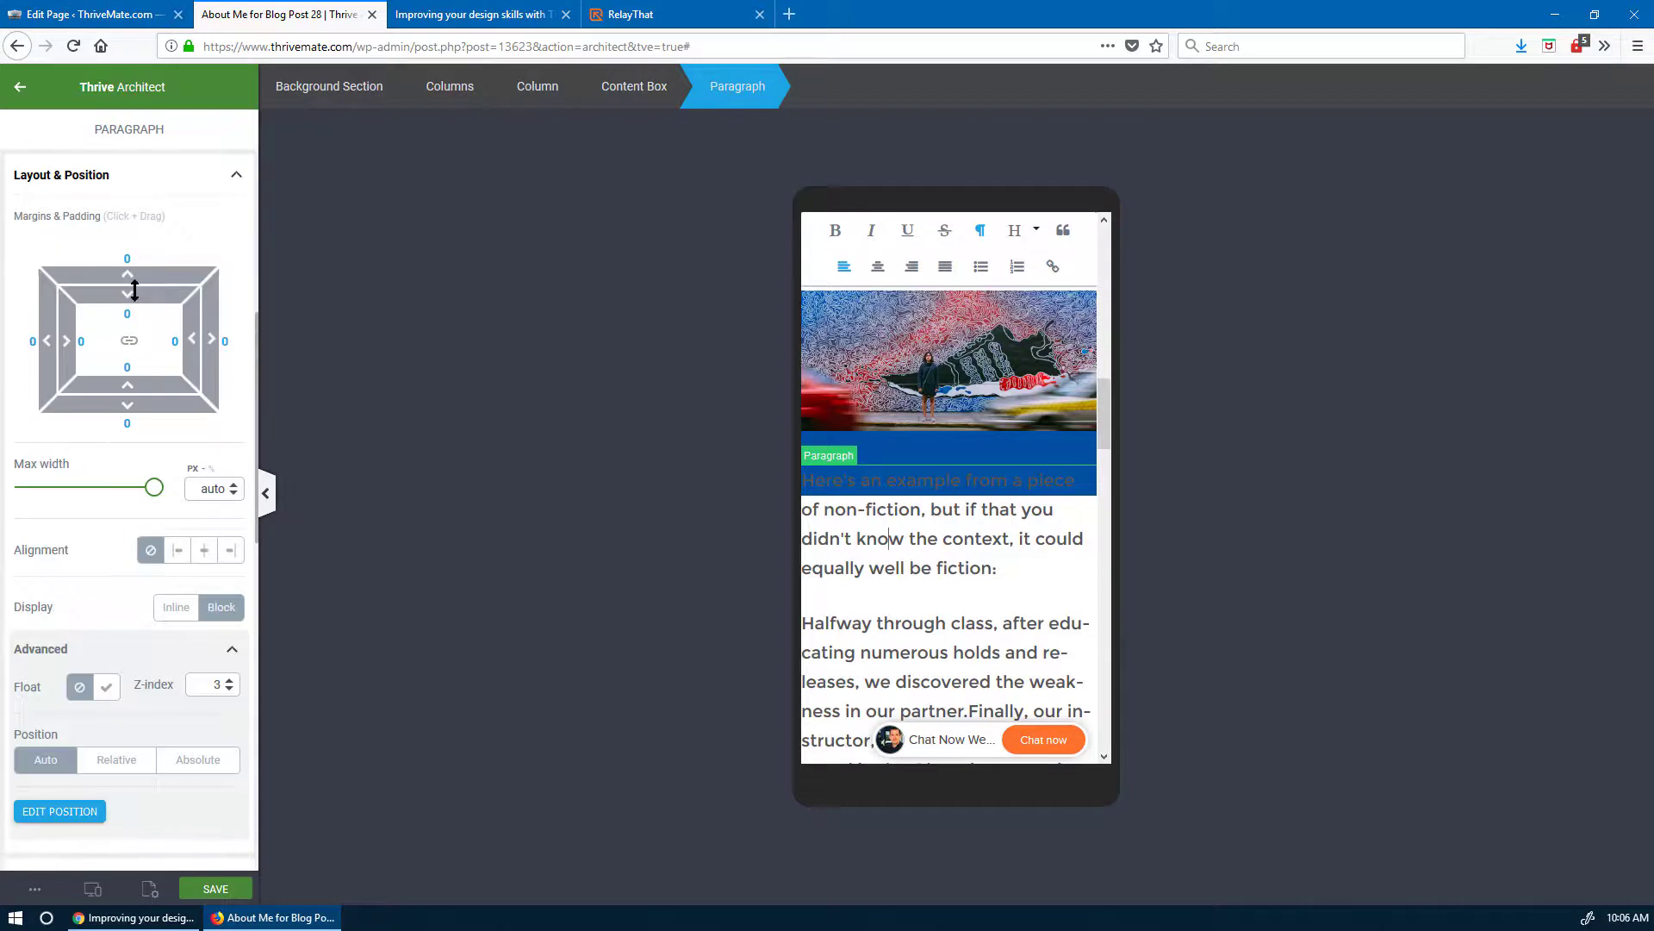
pyautogui.moveTo(127, 280); pyautogui.dragTo(130, 203)
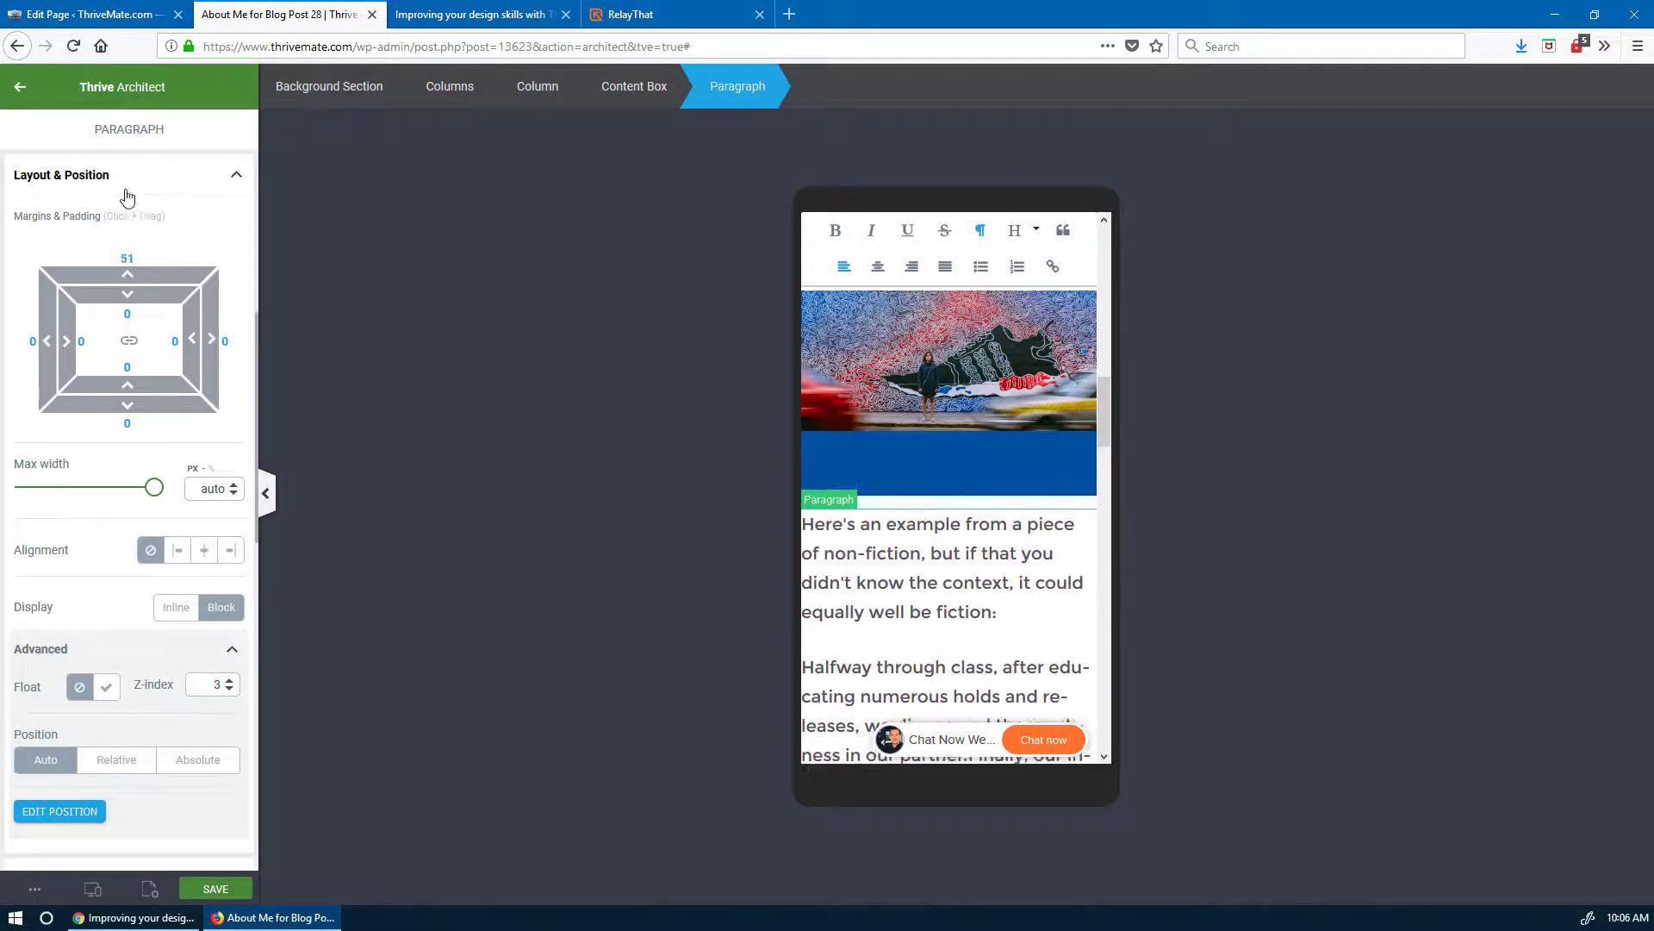
pyautogui.scroll(3, 991, 603)
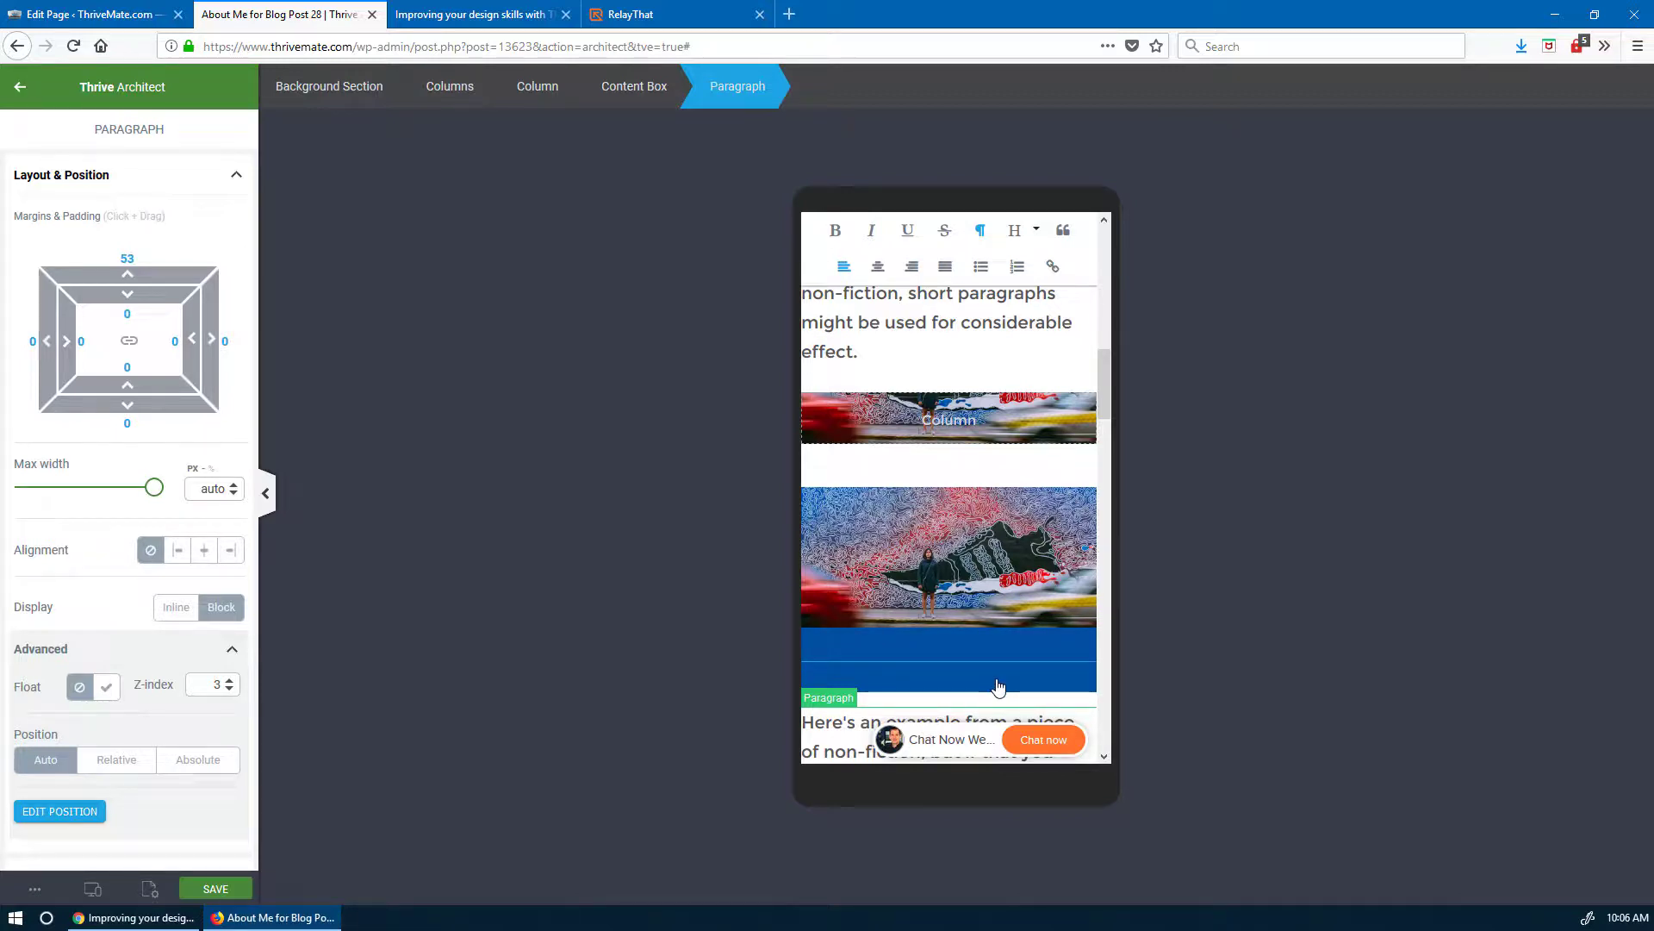
pyautogui.scroll(-3, 998, 687)
pyautogui.scroll(1, 979, 591)
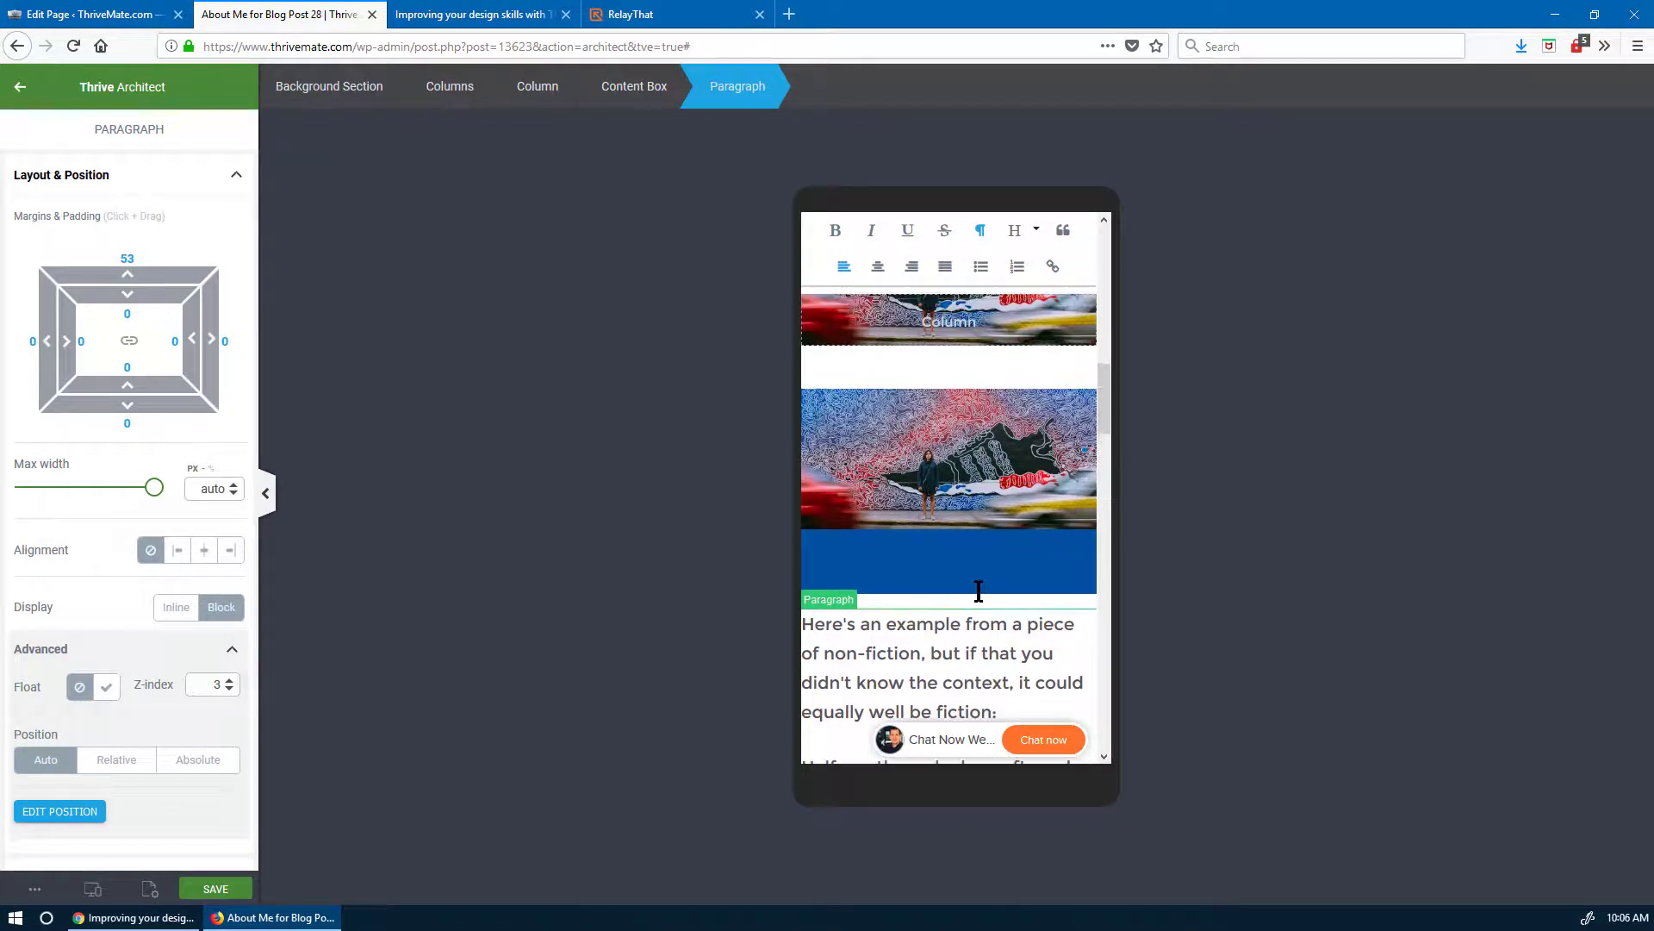
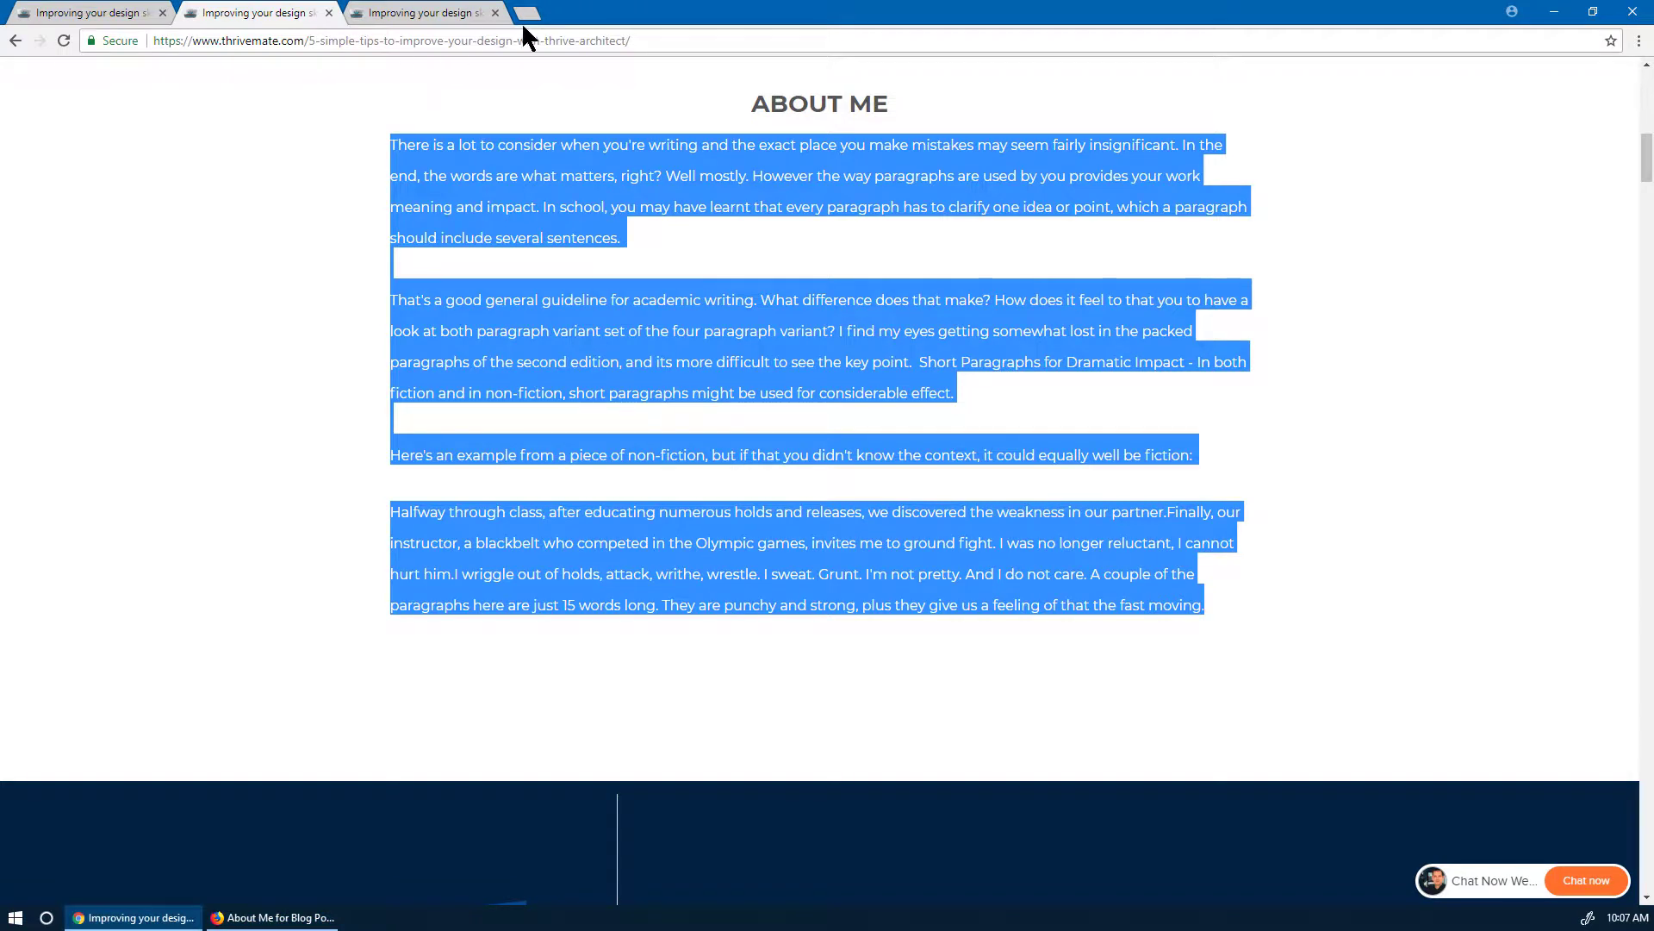
# - Switch to Chrome, open thrivemate.com/about-me-for-blog-post-28/ in a new tab, and compare its layout with the original plain About Me page
pyautogui.click(524, 15)
pyautogui.write('https://www.thrivemate.com/about-me-for-blog-post-28/')
pyautogui.press('Return')
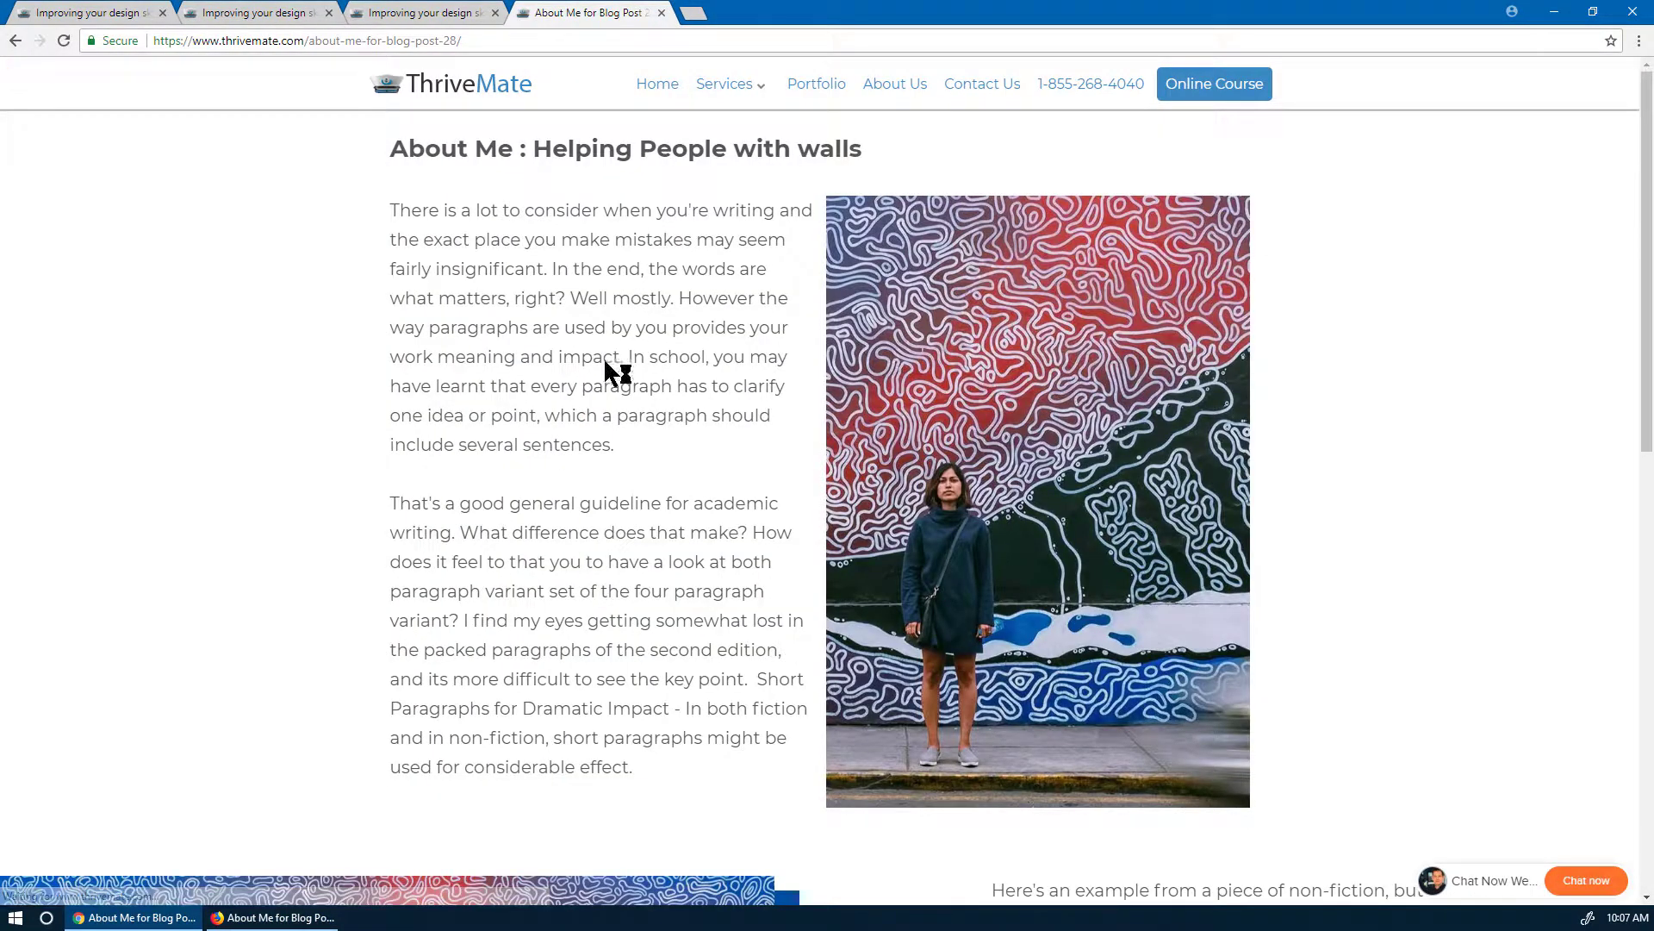
pyautogui.scroll(-6, 669, 384)
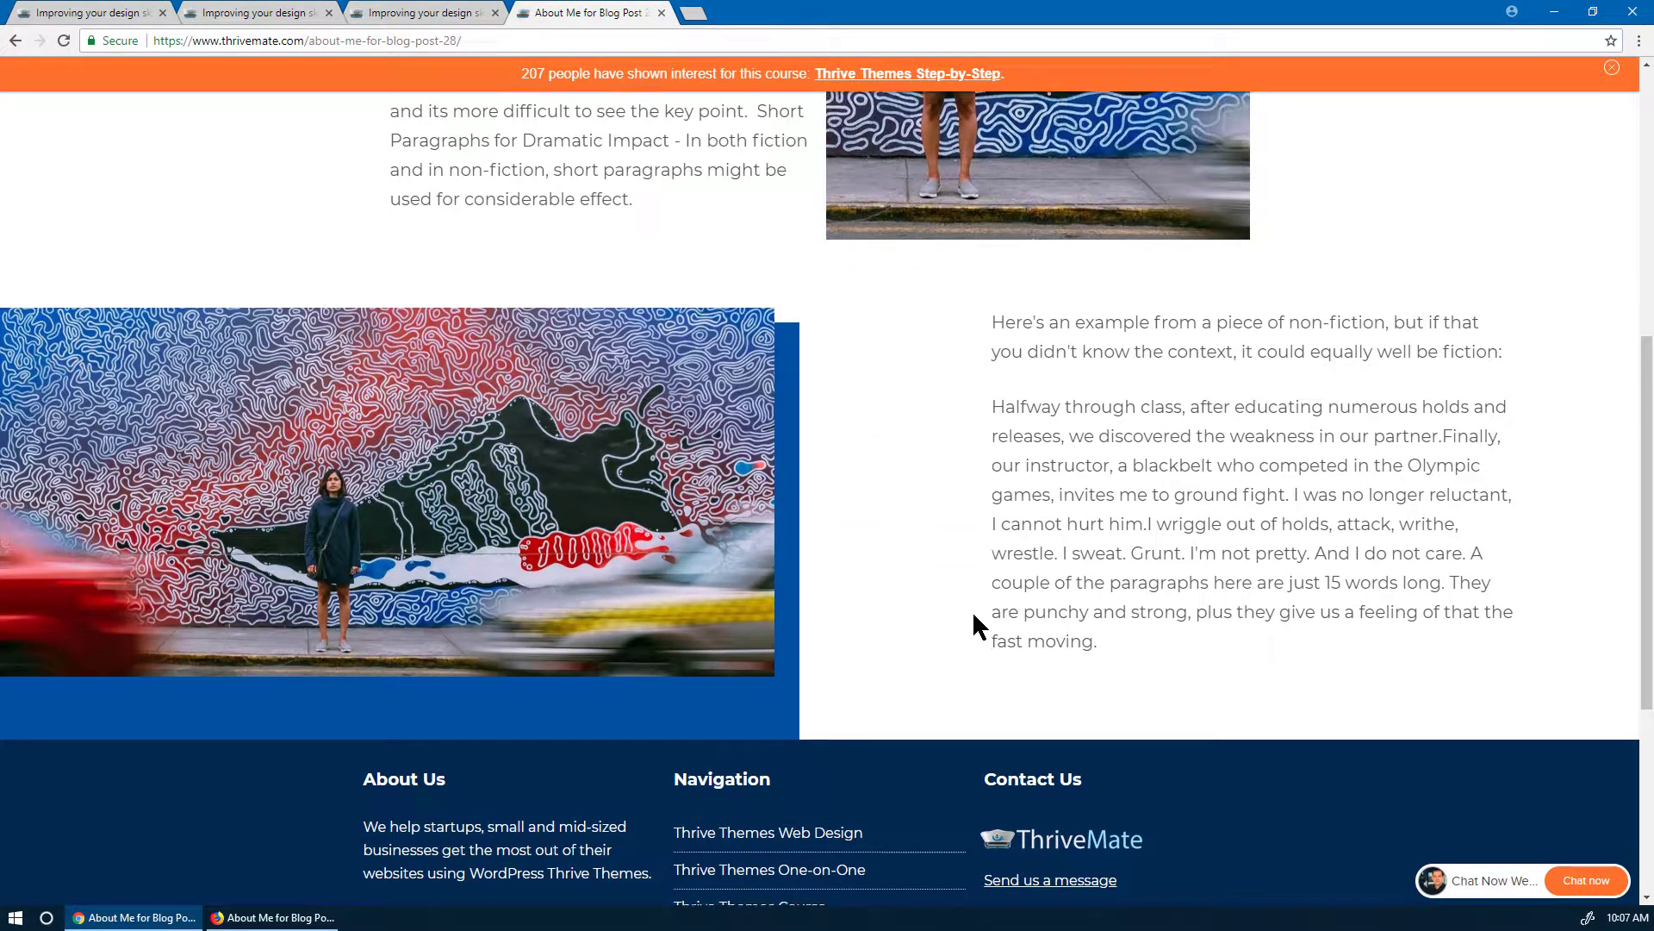
pyautogui.scroll(5, 972, 610)
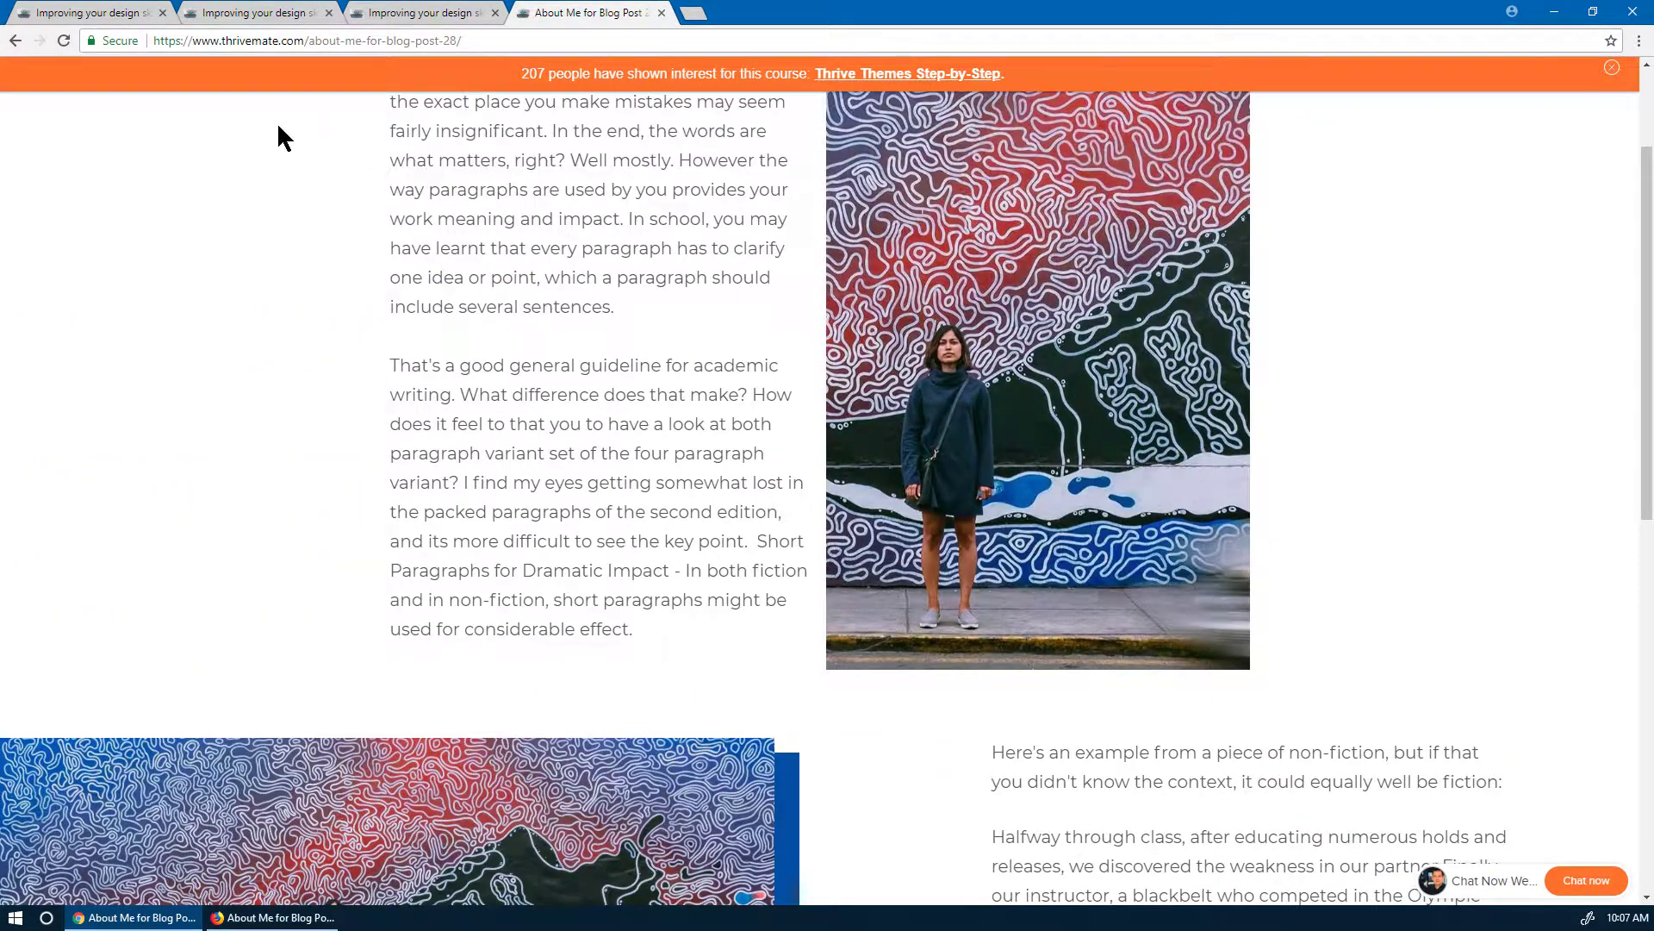
pyautogui.click(91, 17)
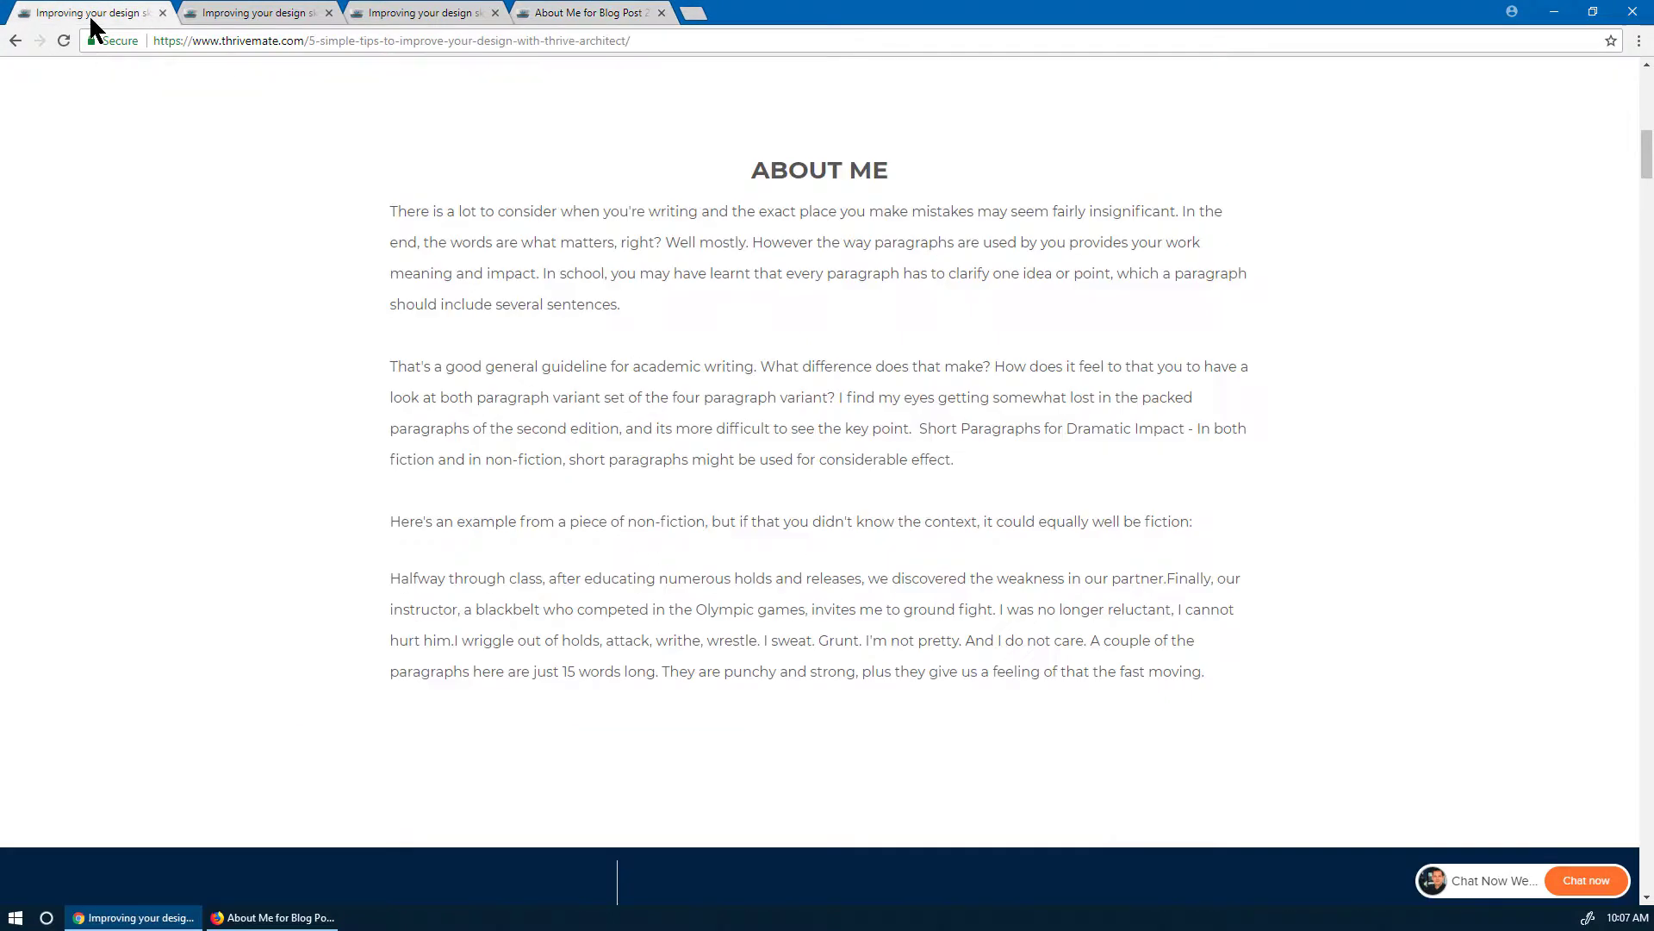
pyautogui.click(564, 12)
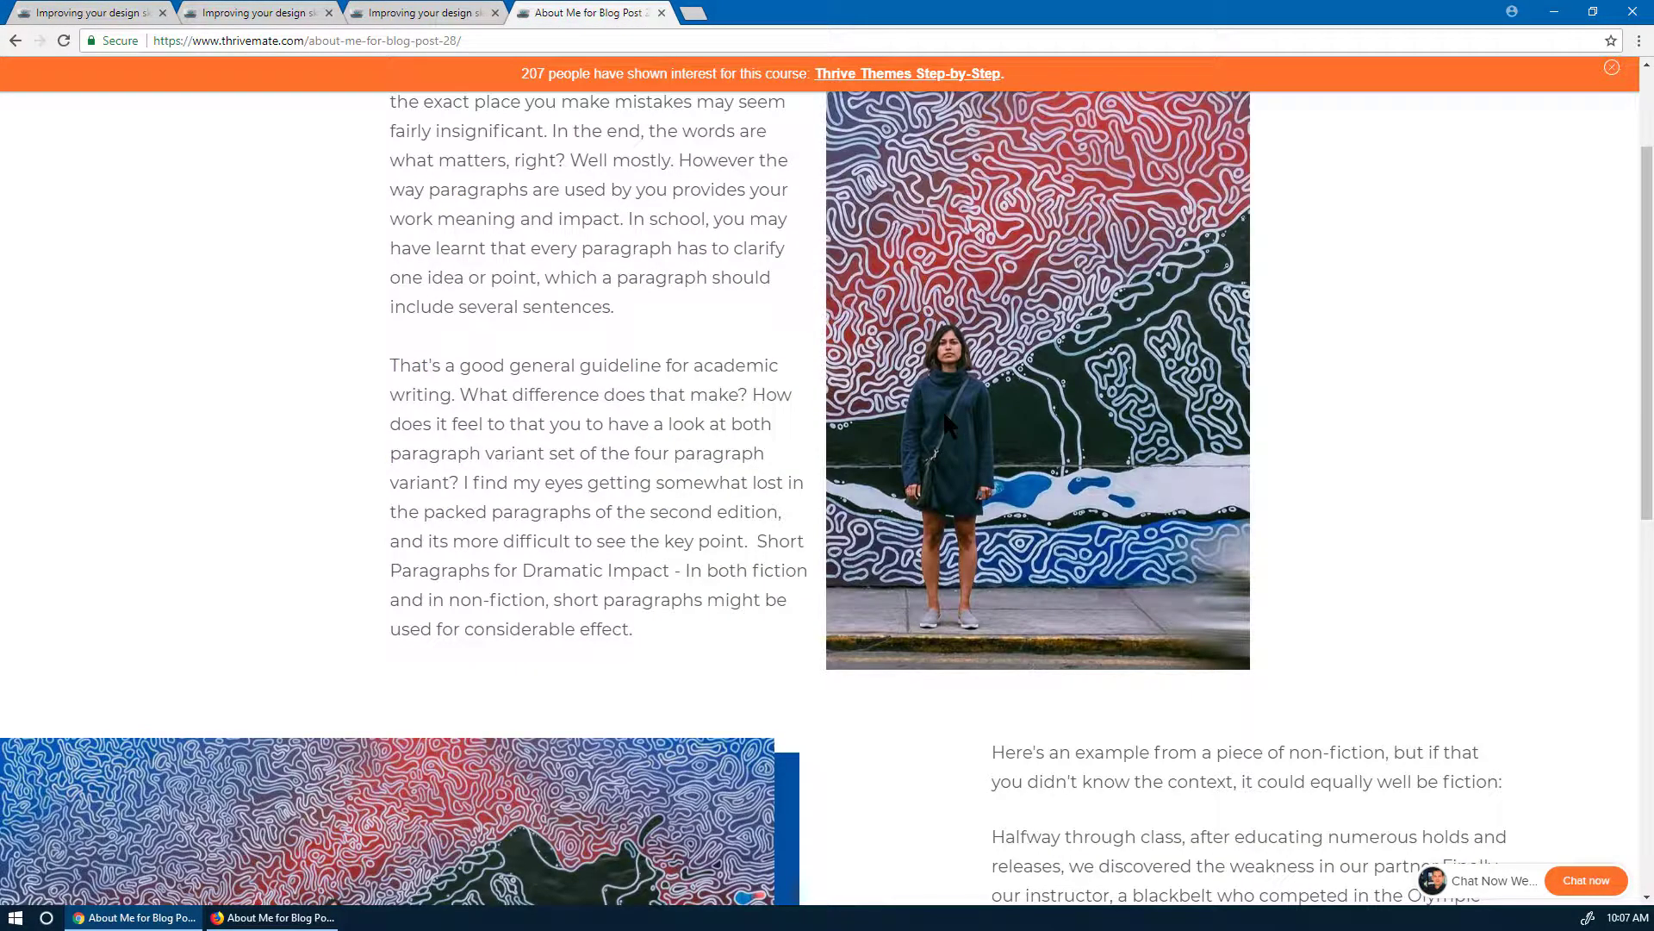
pyautogui.scroll(2, 893, 495)
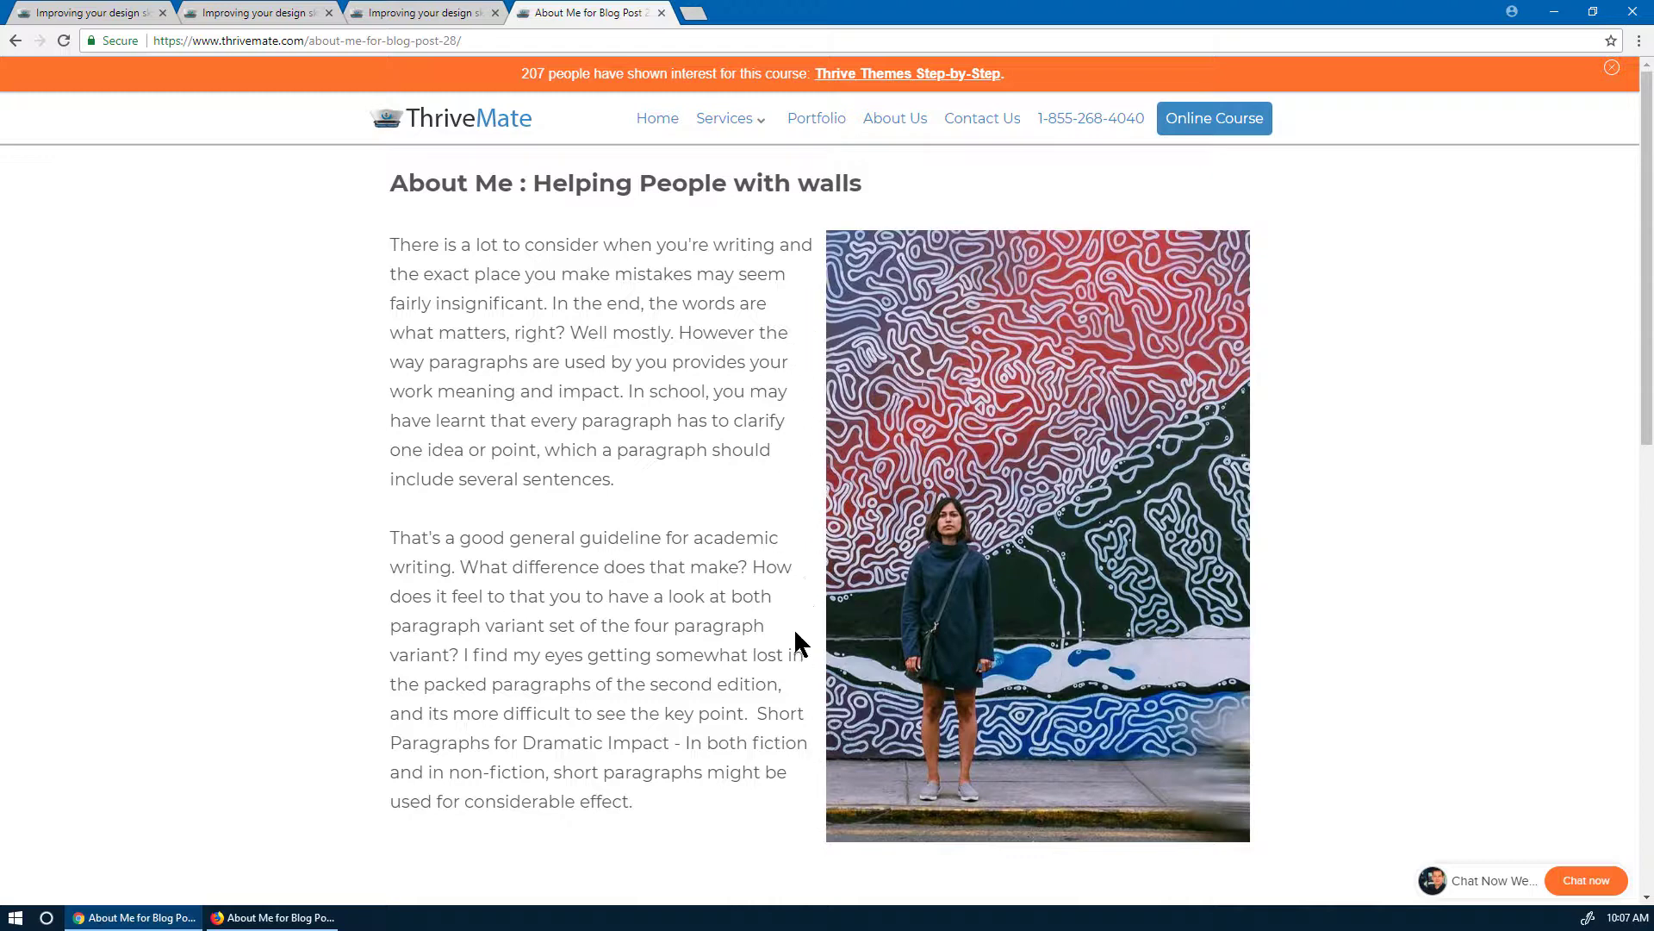
# - Return to the Thrive Architect editor in Firefox and switch the page to the desktop view
pyautogui.click(276, 917)
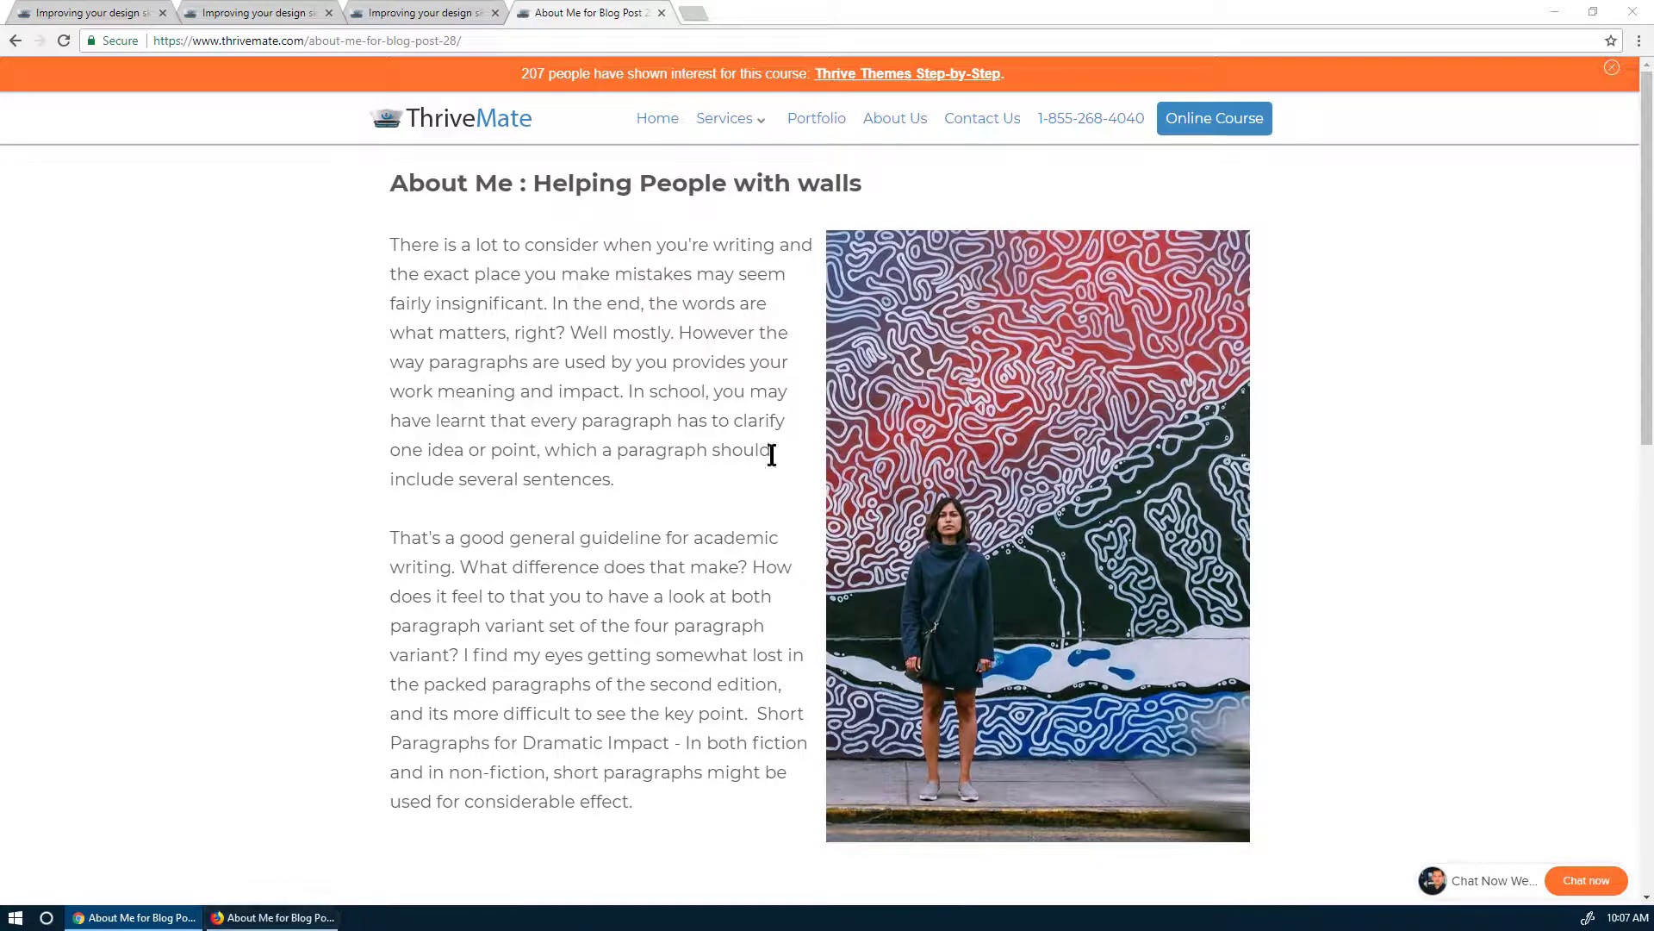
pyautogui.click(287, 919)
pyautogui.click(286, 919)
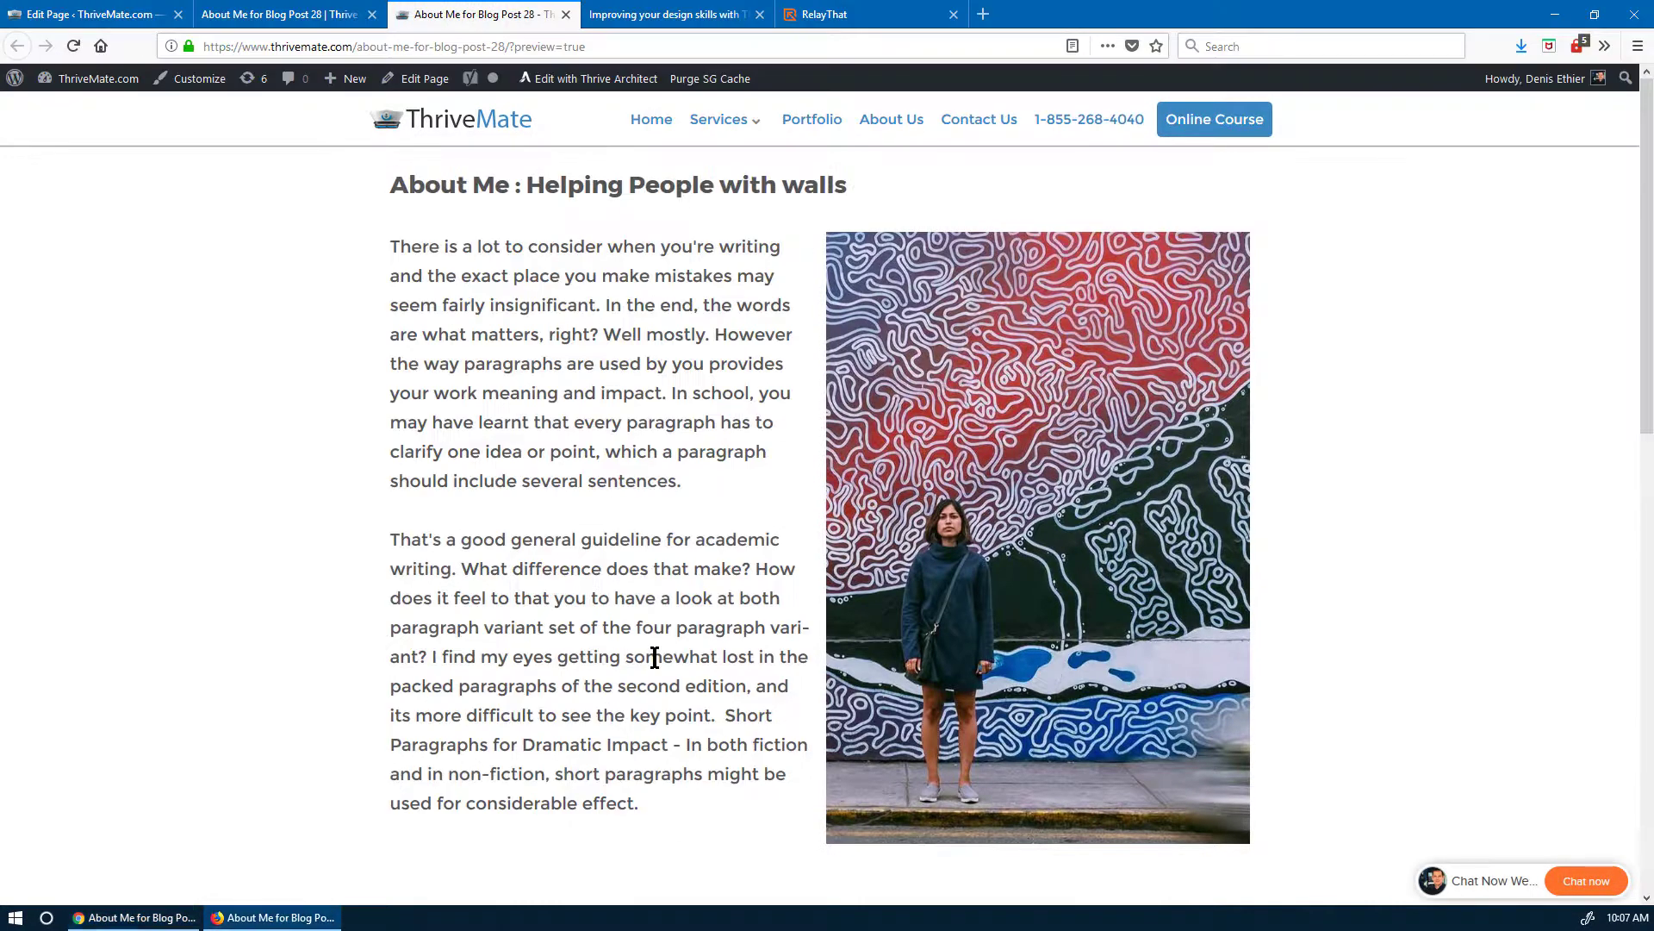
pyautogui.click(250, 16)
pyautogui.click(111, 894)
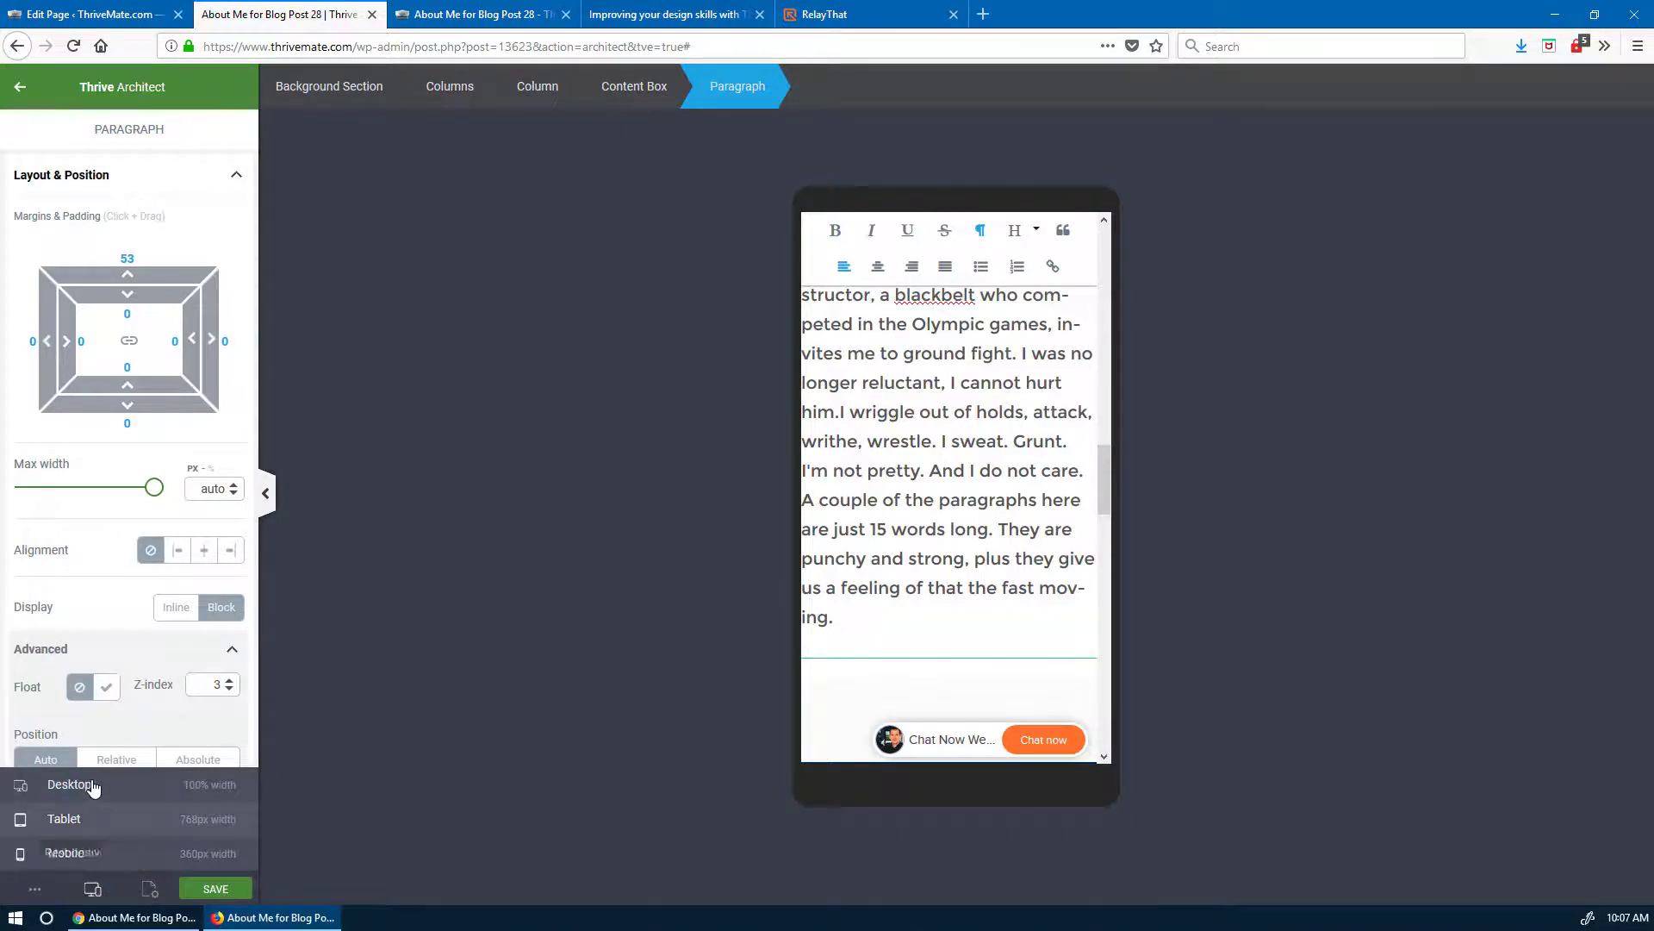
pyautogui.click(90, 786)
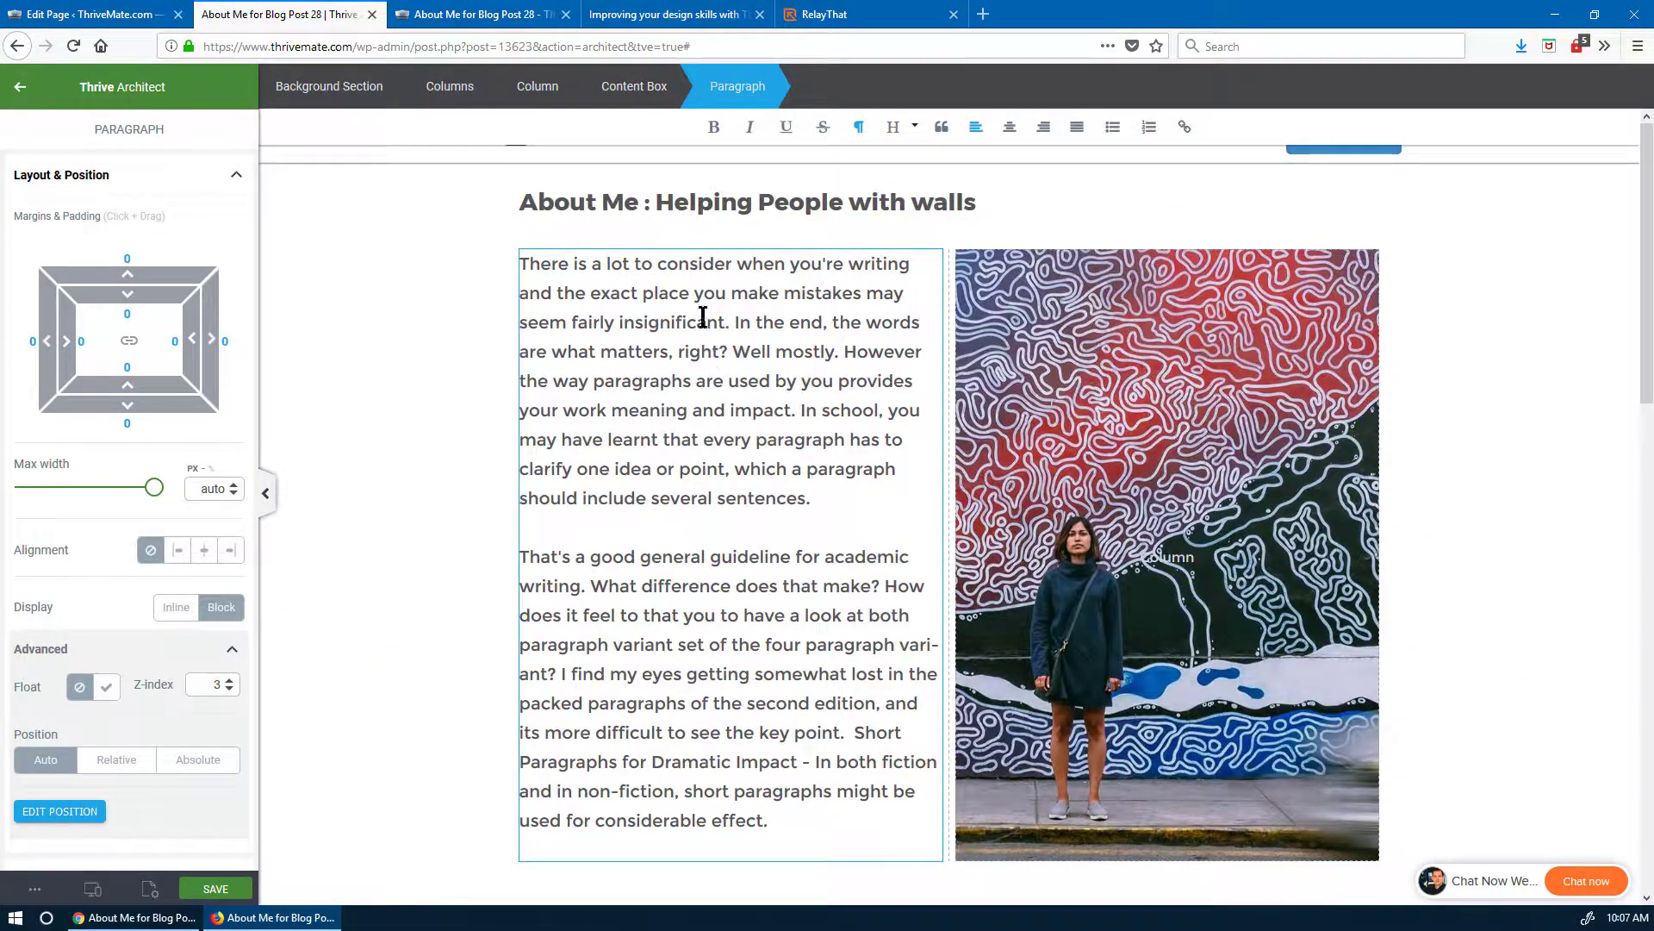
# - Set the gutter width of the columns below the heading to 63 px and save the page
pyautogui.click(466, 86)
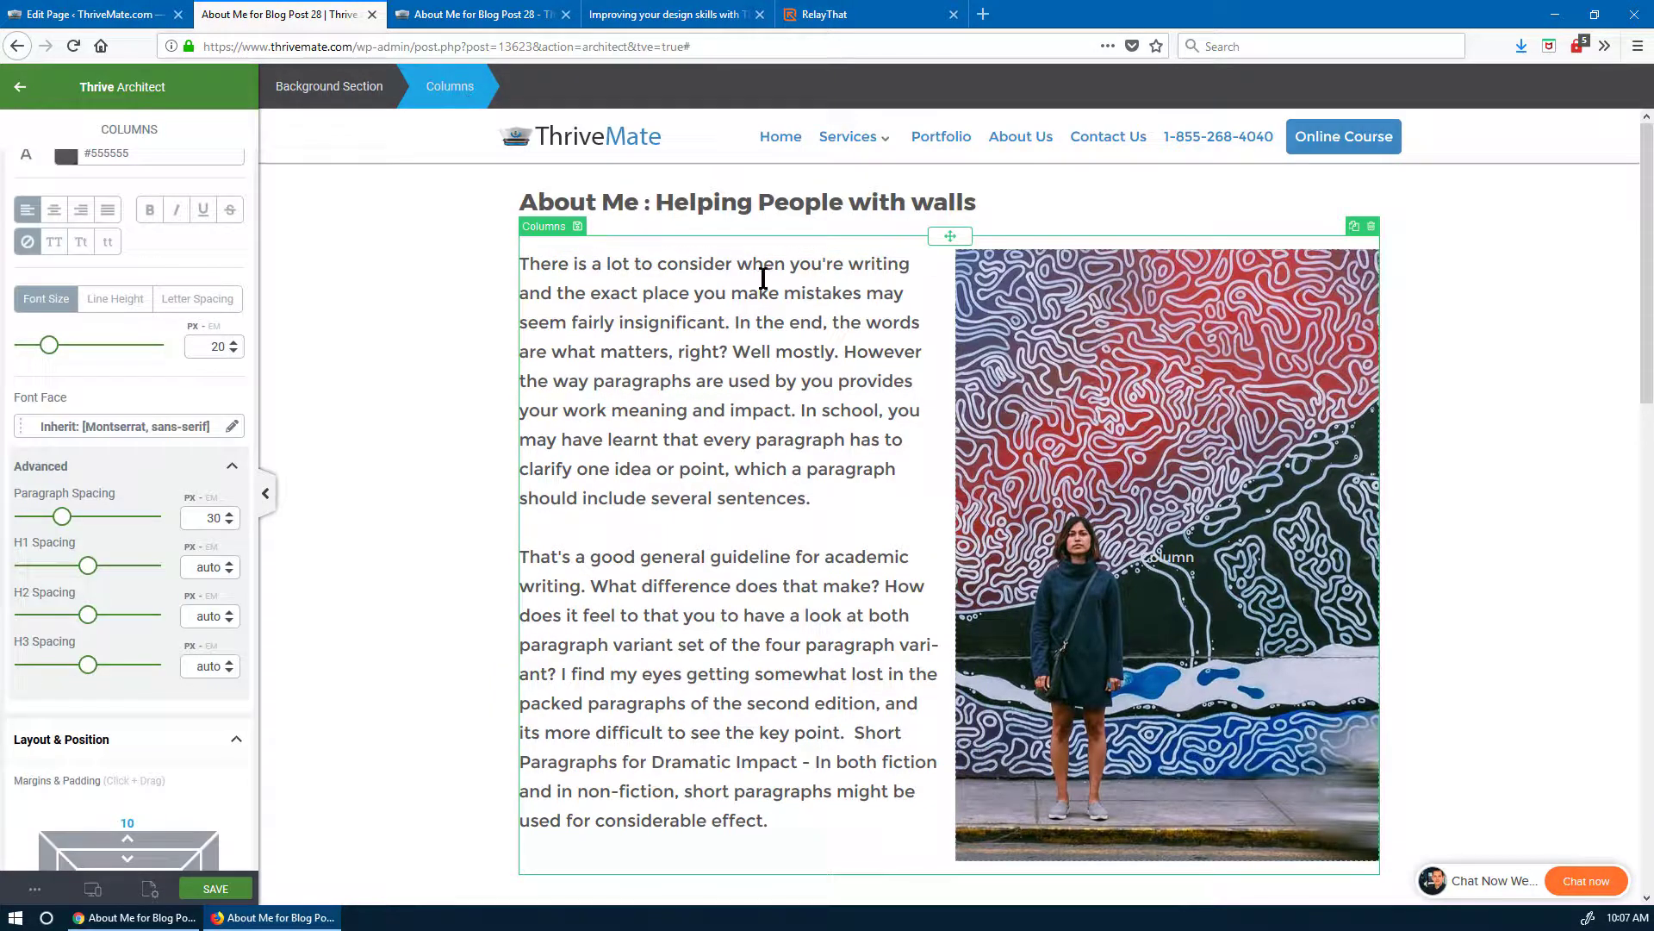
pyautogui.scroll(5, 69, 535)
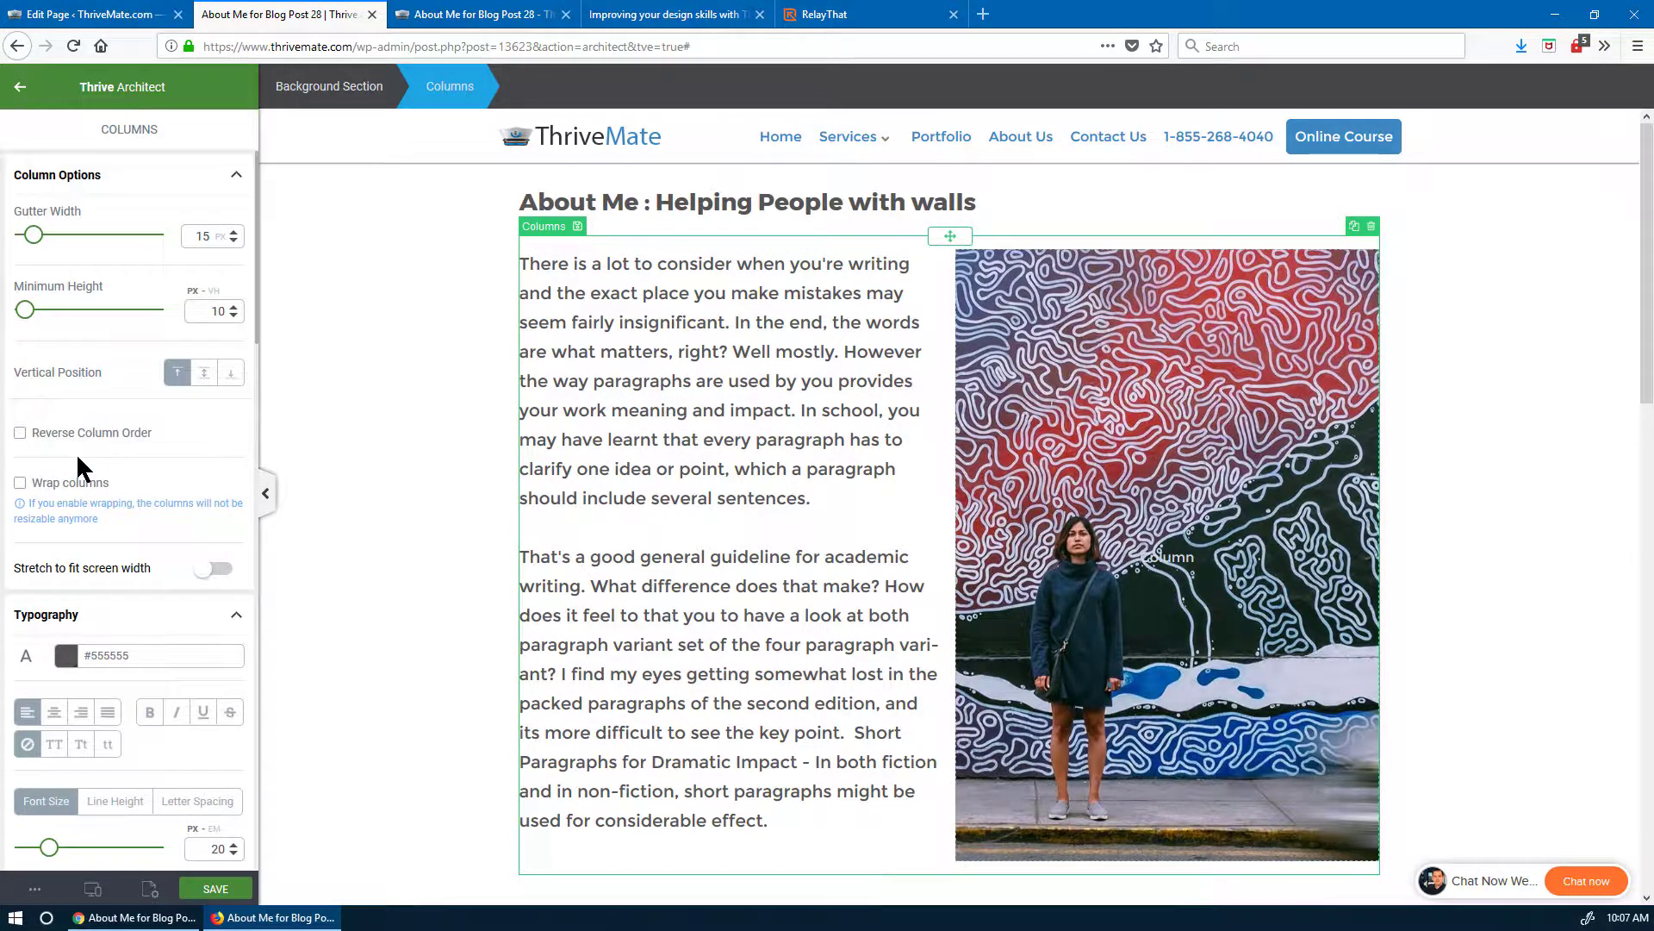
pyautogui.moveTo(33, 234); pyautogui.dragTo(69, 250)
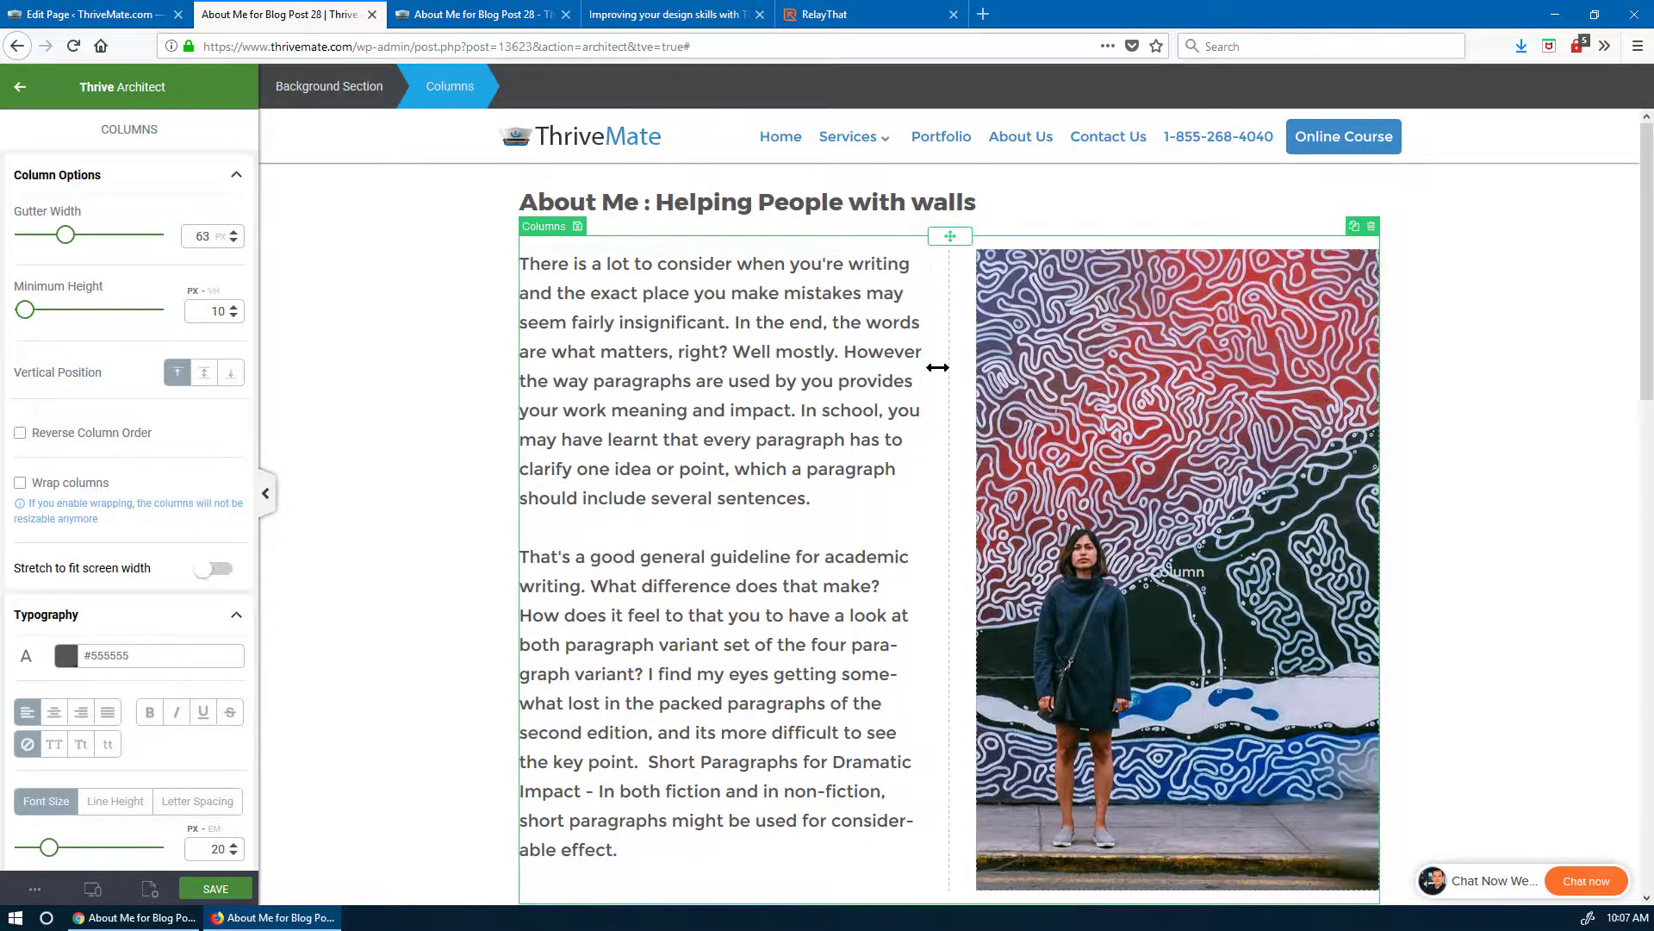
pyautogui.click(215, 889)
# - Switch to Chrome, reload the published About Me page and examine the spacing between its text and images
pyautogui.click(134, 917)
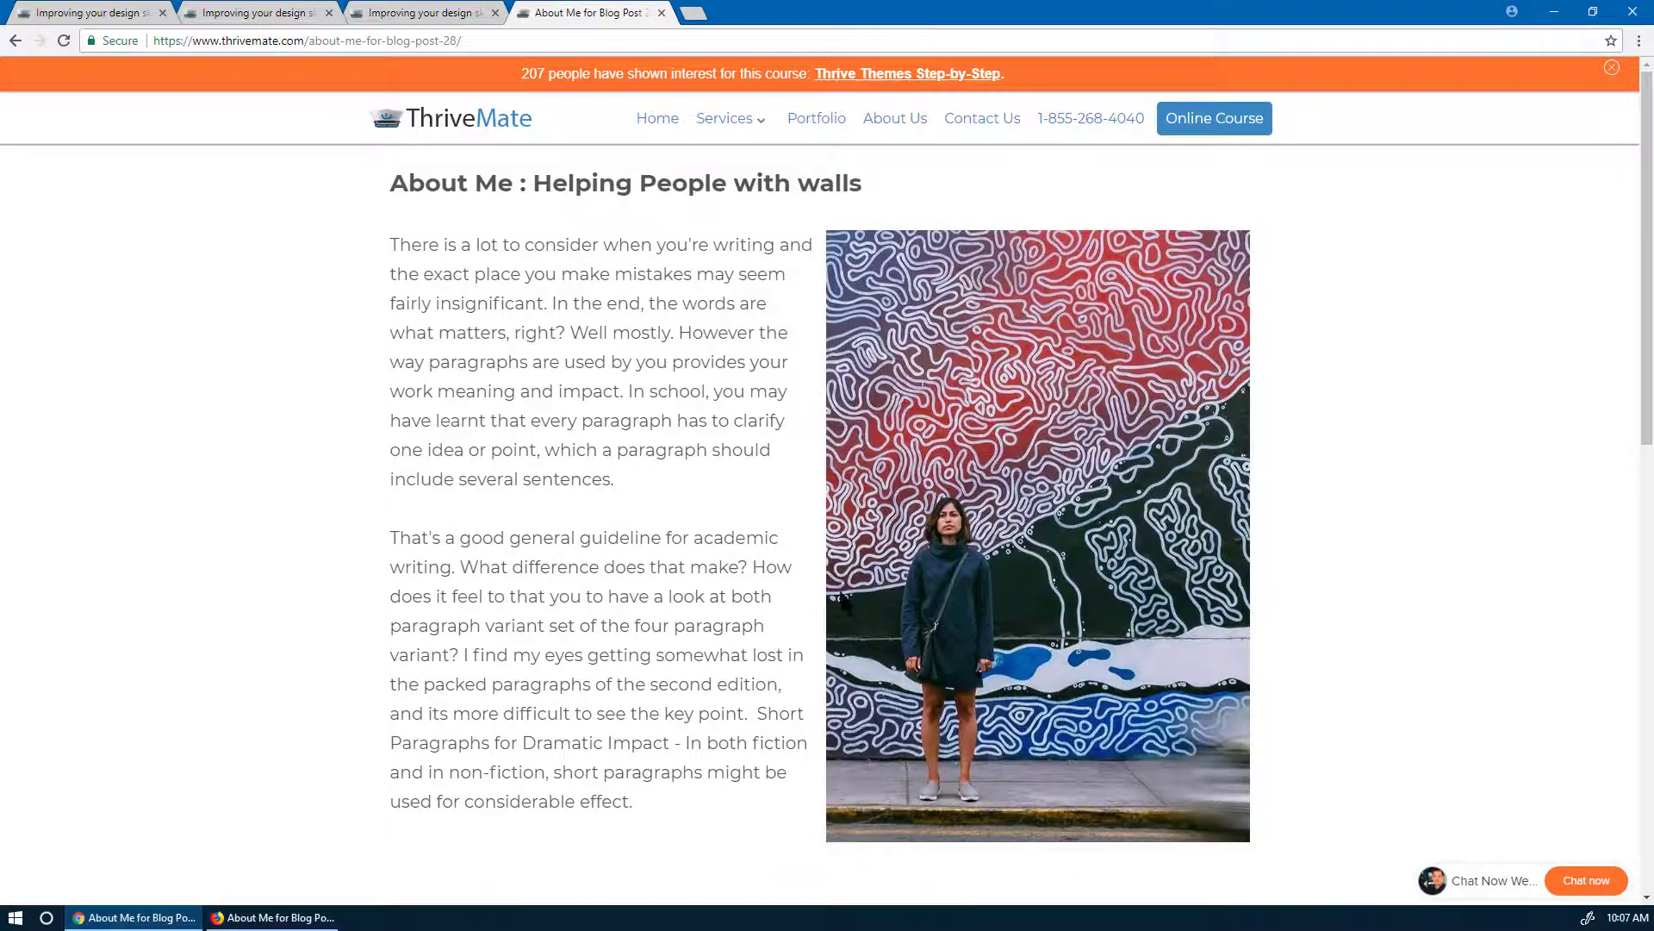
pyautogui.press('F5')
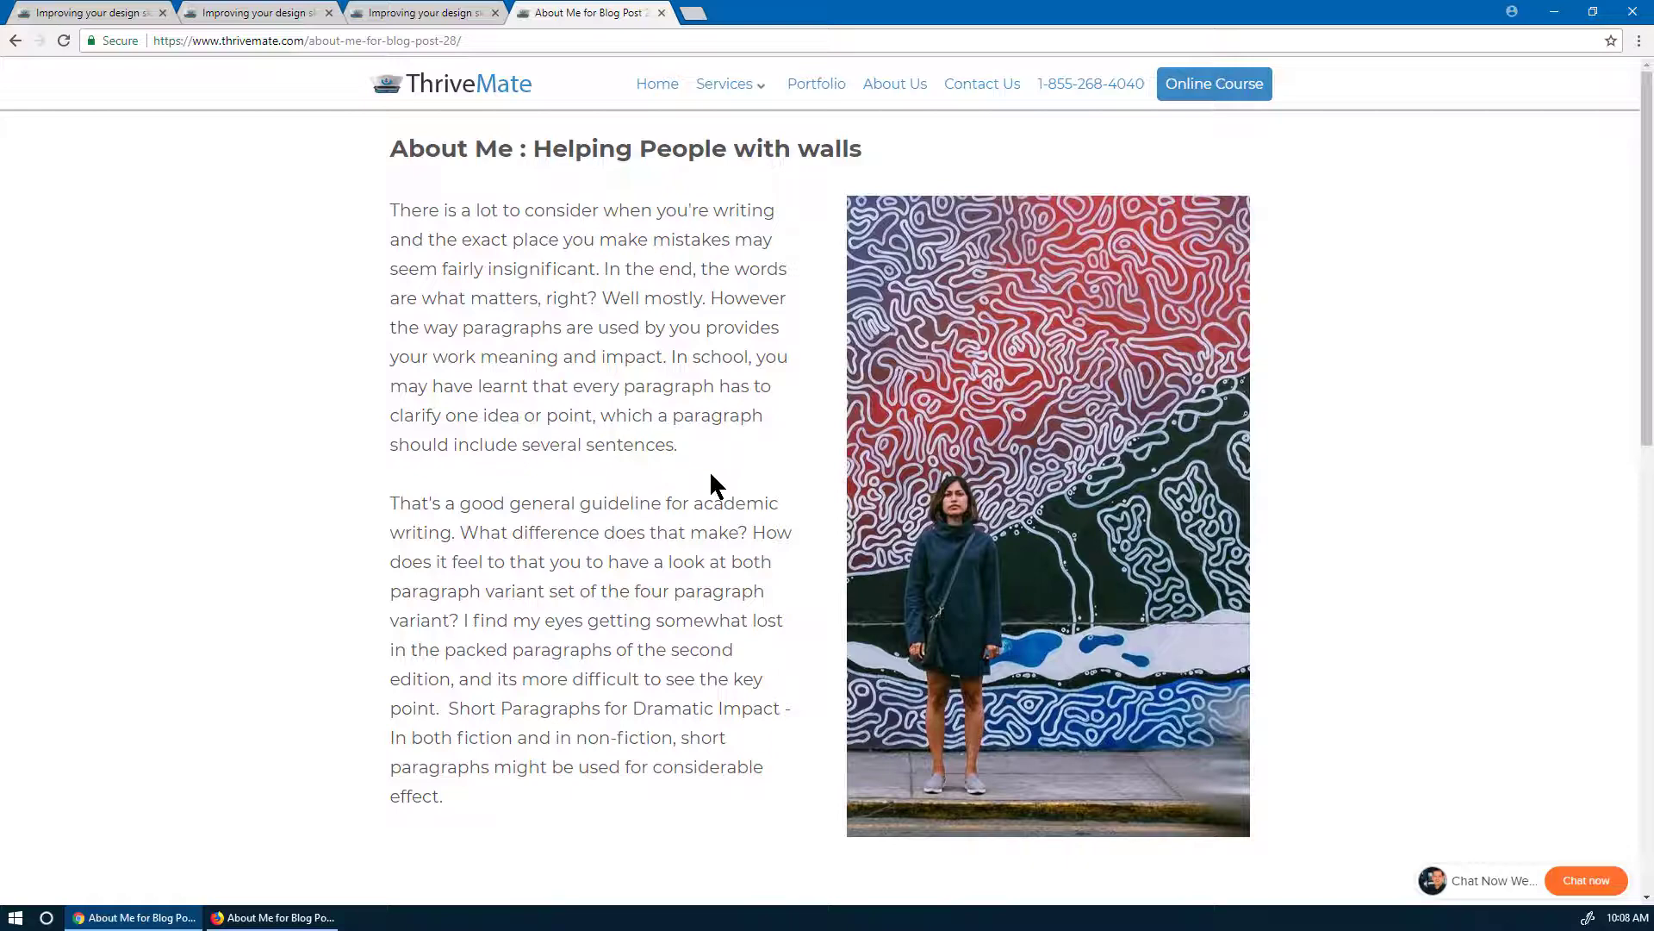
pyautogui.scroll(-8, 710, 483)
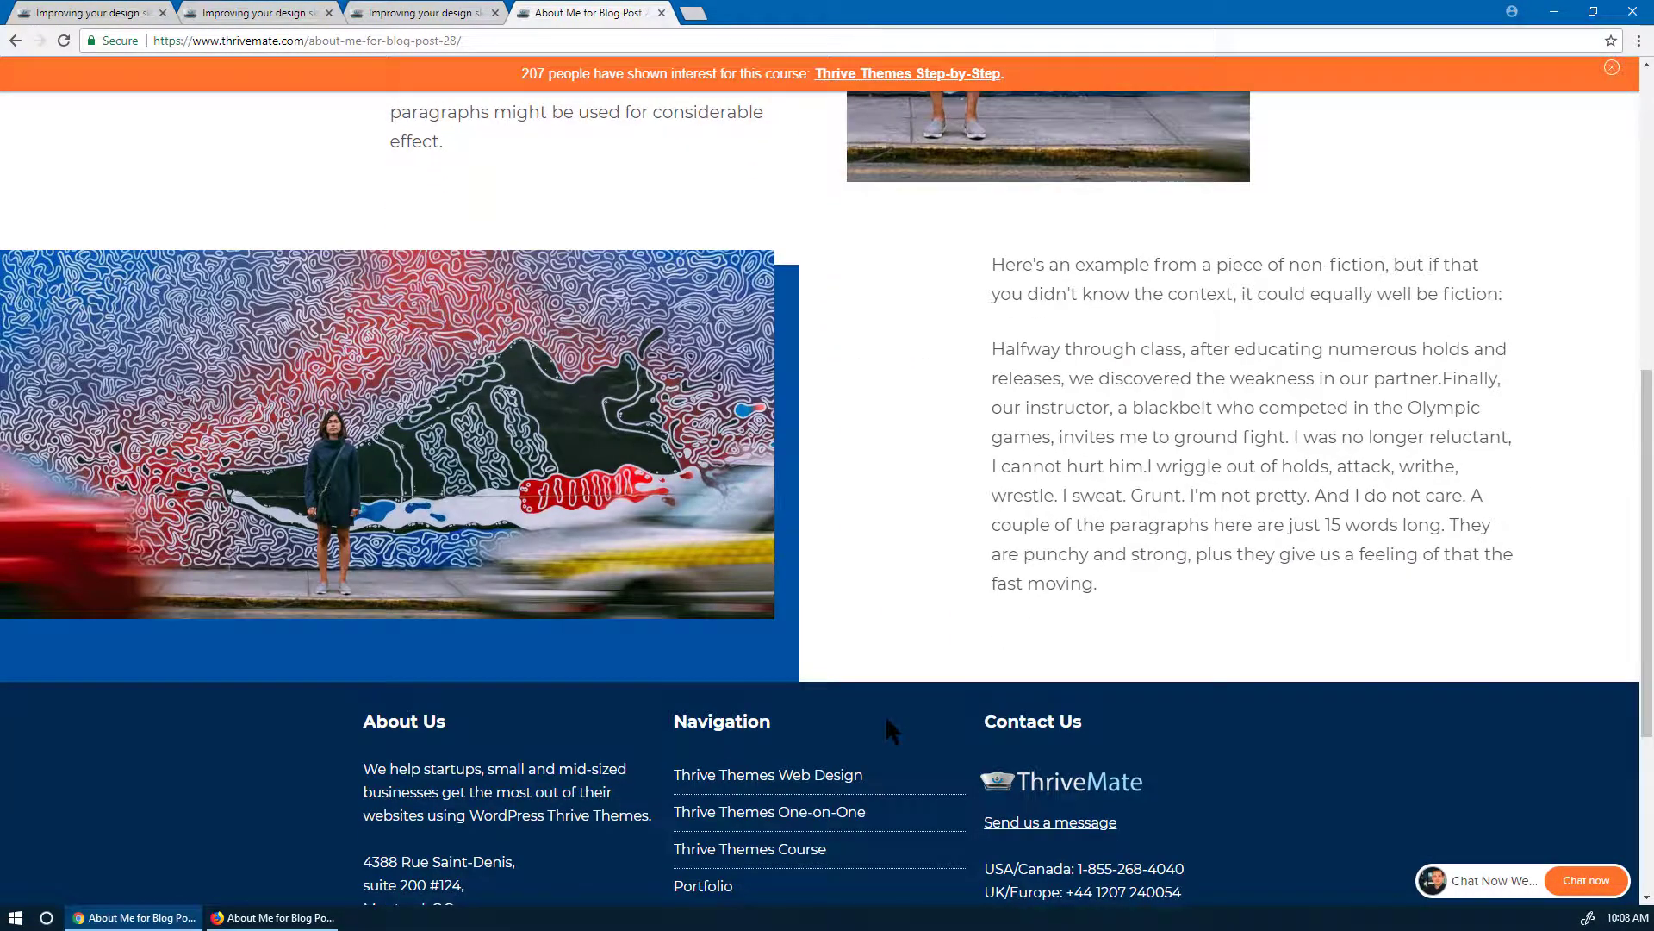
pyautogui.scroll(2, 887, 718)
pyautogui.scroll(6, 804, 731)
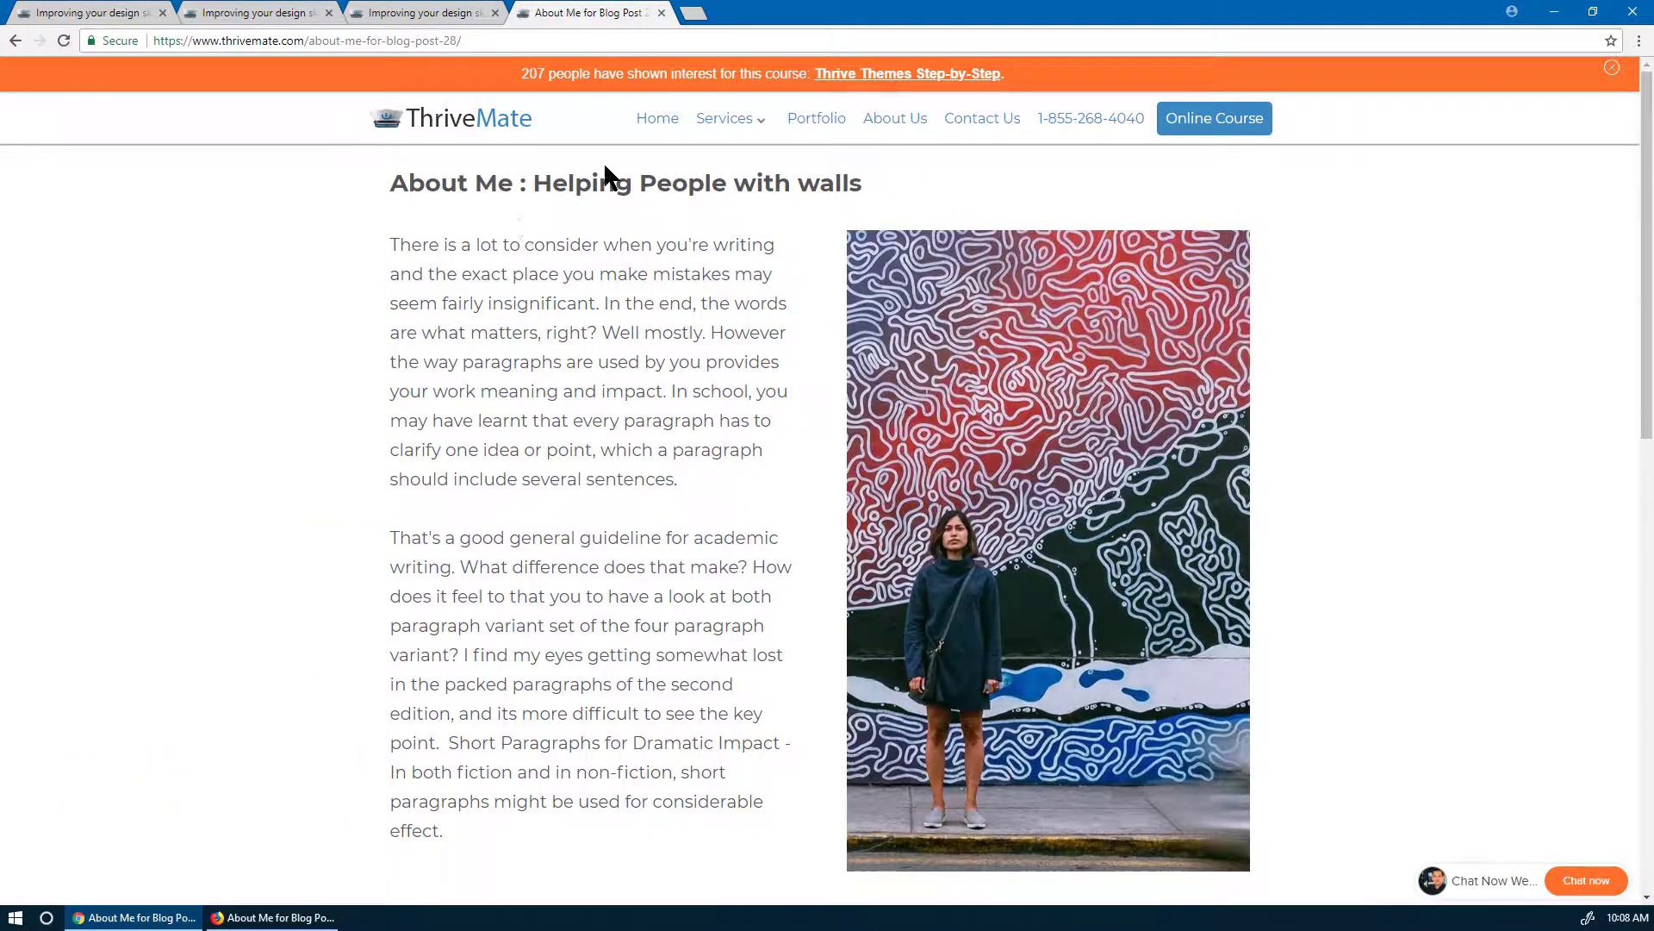
# - Back in the Firefox editor, set the font size of the "About Me : Helping People with walls" heading to 50 px
pyautogui.hotkey('alt', 'Tab')
pyautogui.click(654, 203)
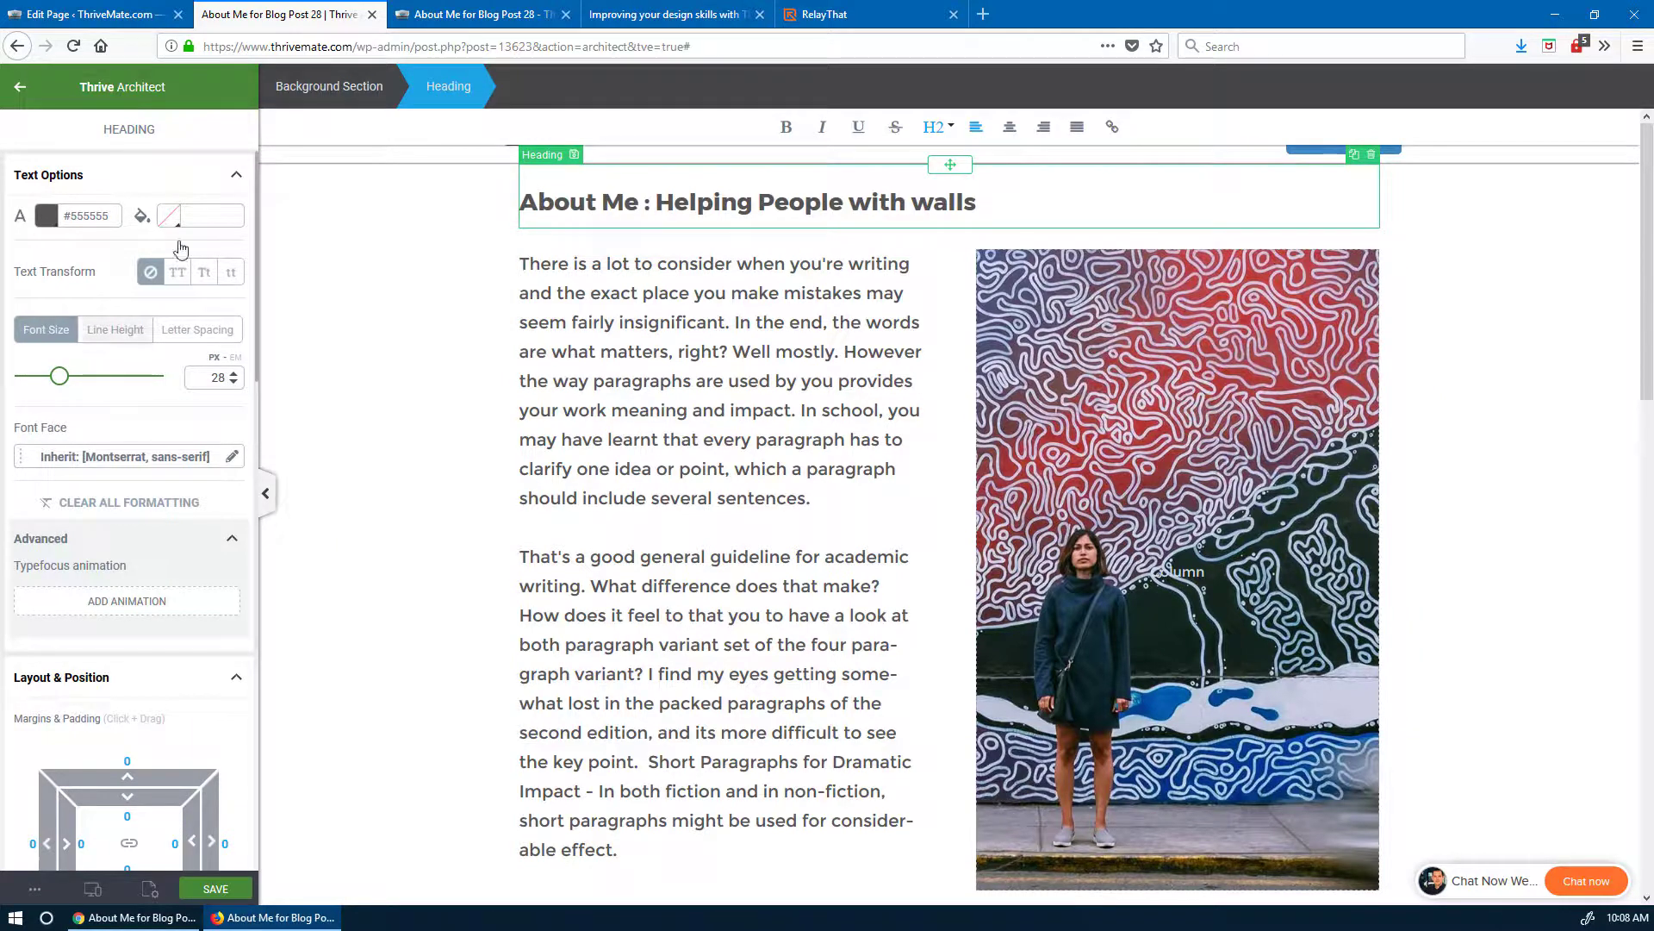
pyautogui.click(618, 289)
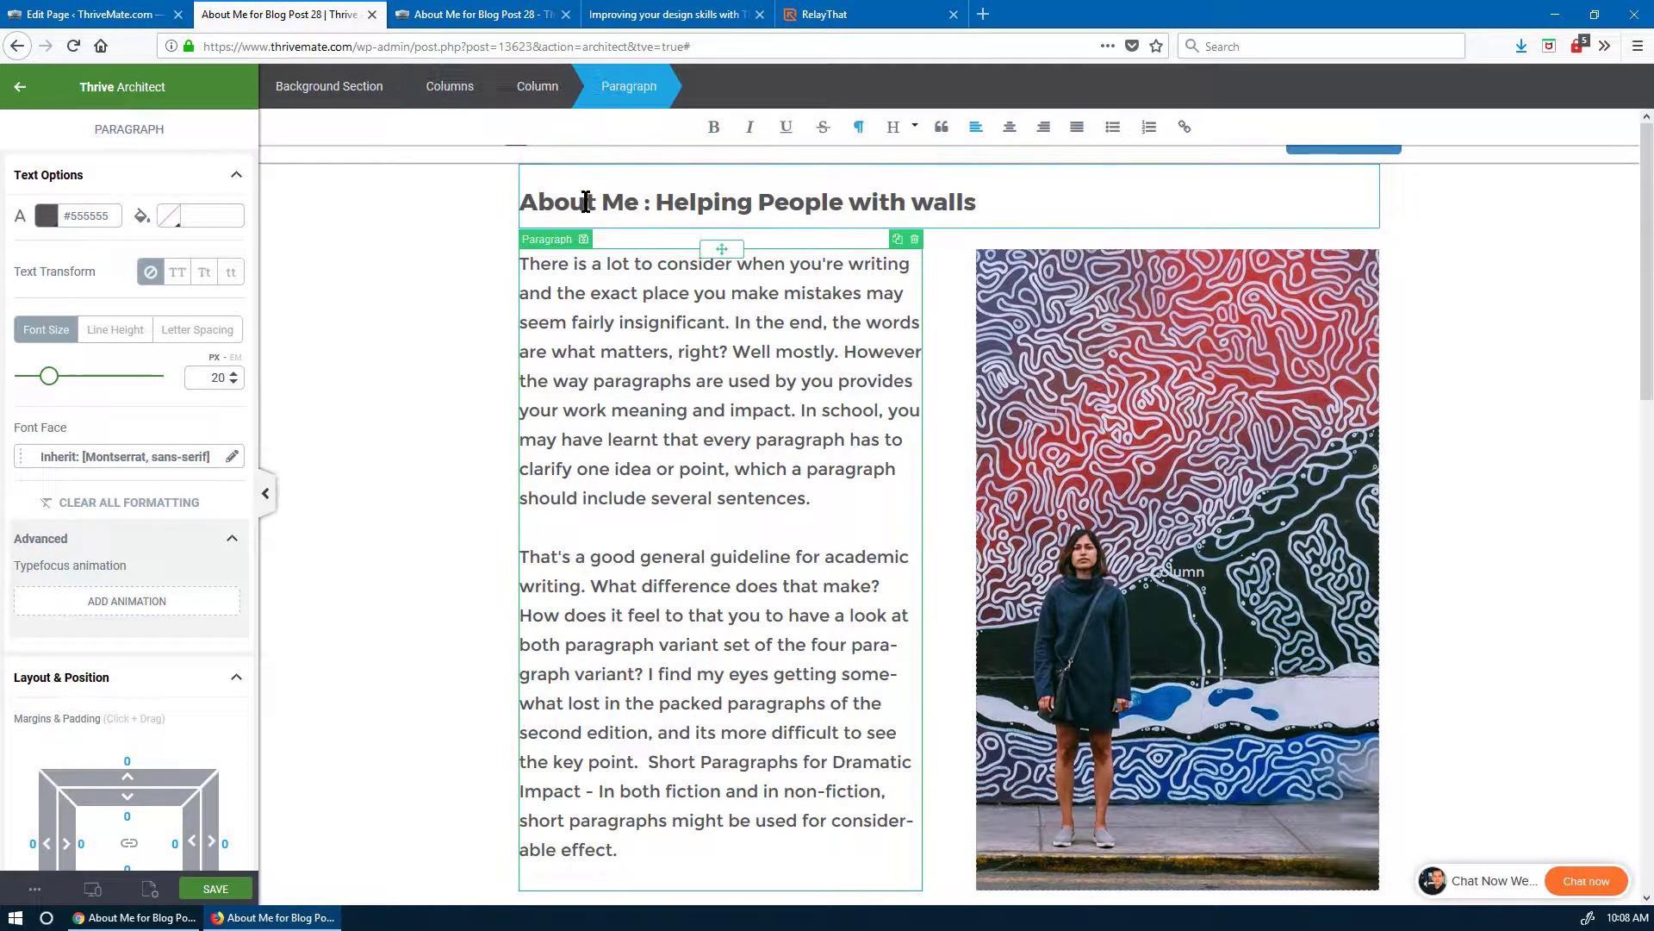
pyautogui.click(593, 202)
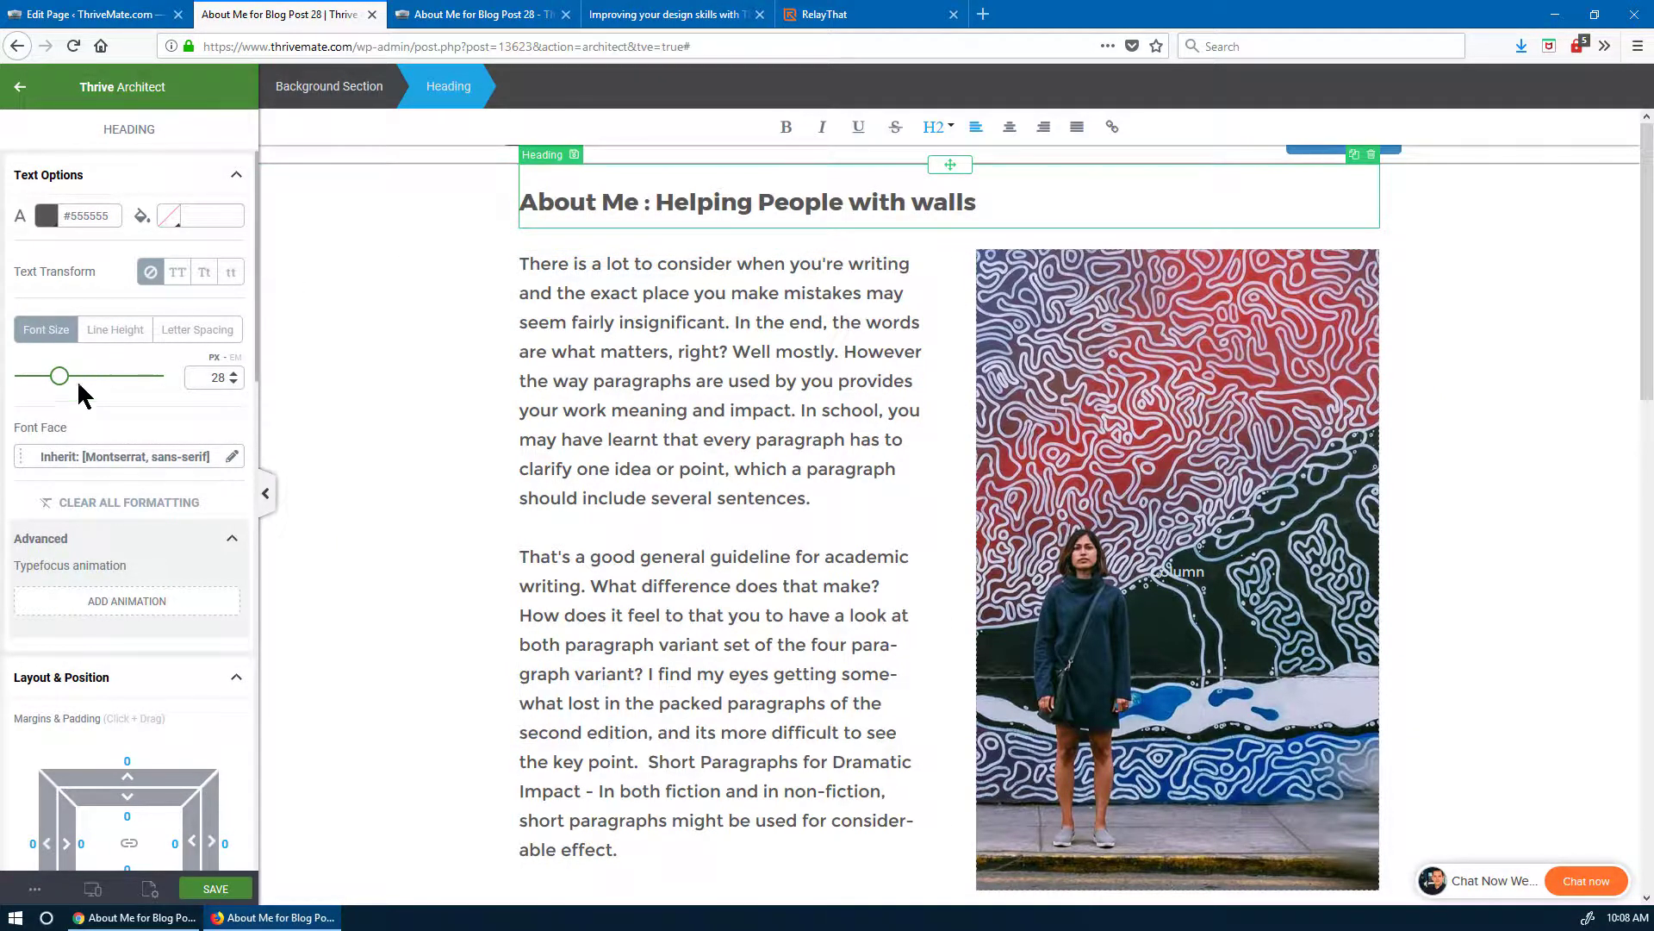
pyautogui.moveTo(55, 383); pyautogui.dragTo(93, 387)
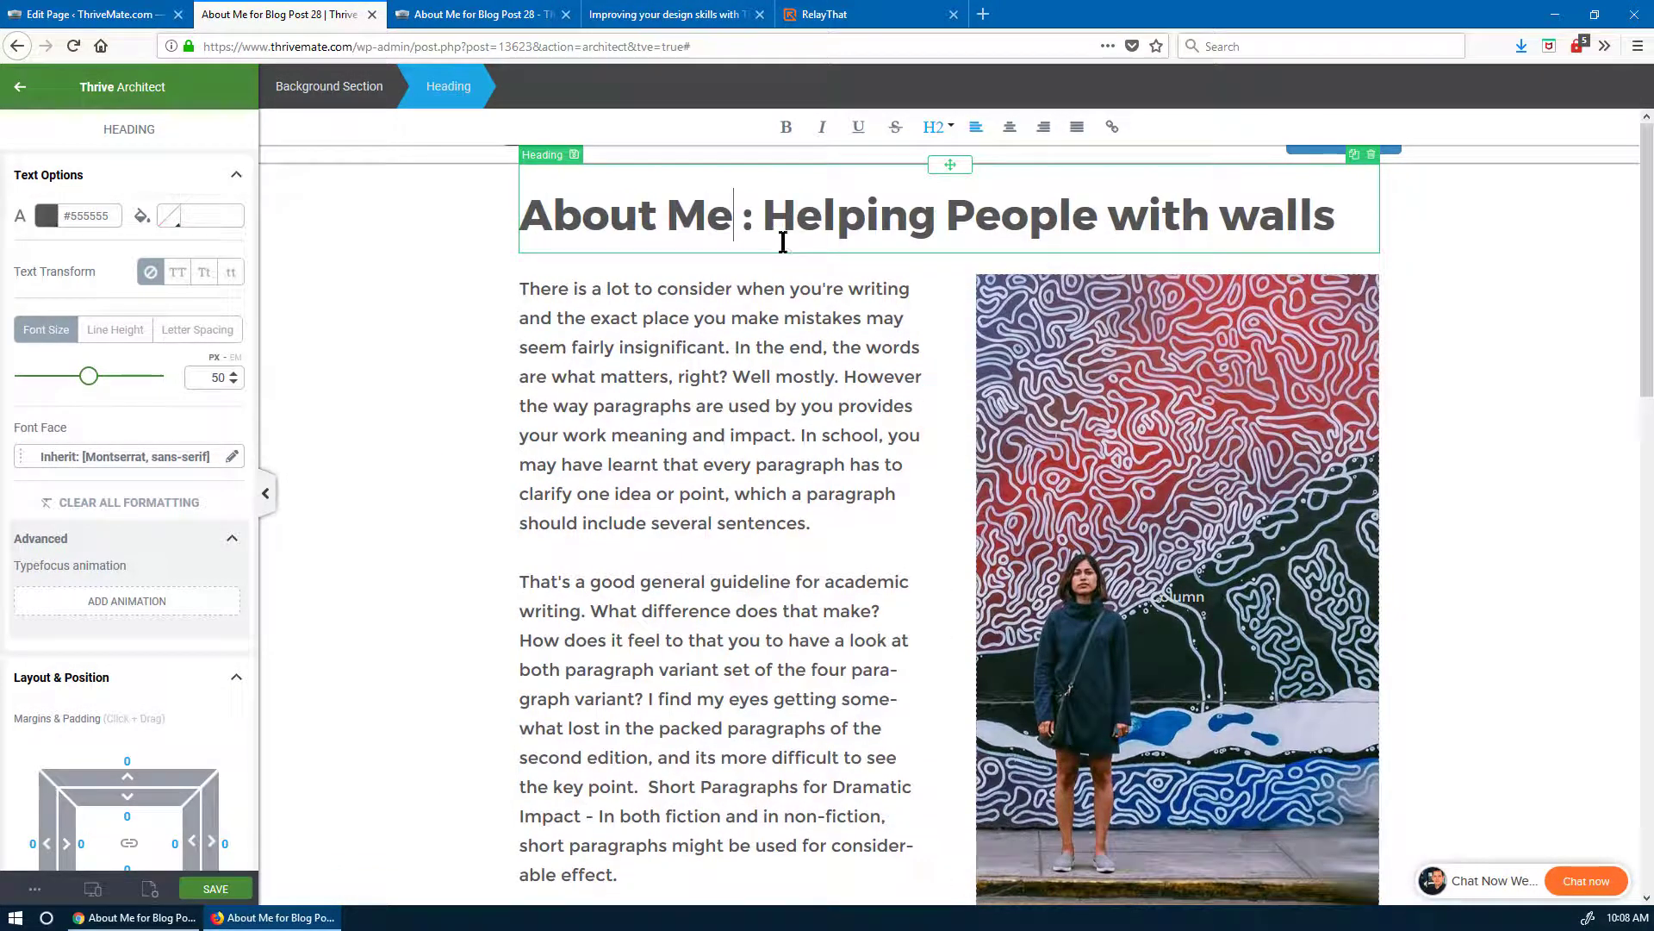
# - Replace the colon in the heading with a line break, placing "Helping People with walls" on its own line below "About Me"
pyautogui.press('Right')
pyautogui.press('Right')
pyautogui.press('Right')
pyautogui.hotkey('shift', 'Left')
pyautogui.hotkey('shift', 'Left')
pyautogui.hotkey('shift', 'Left')
pyautogui.press('BackSpace')
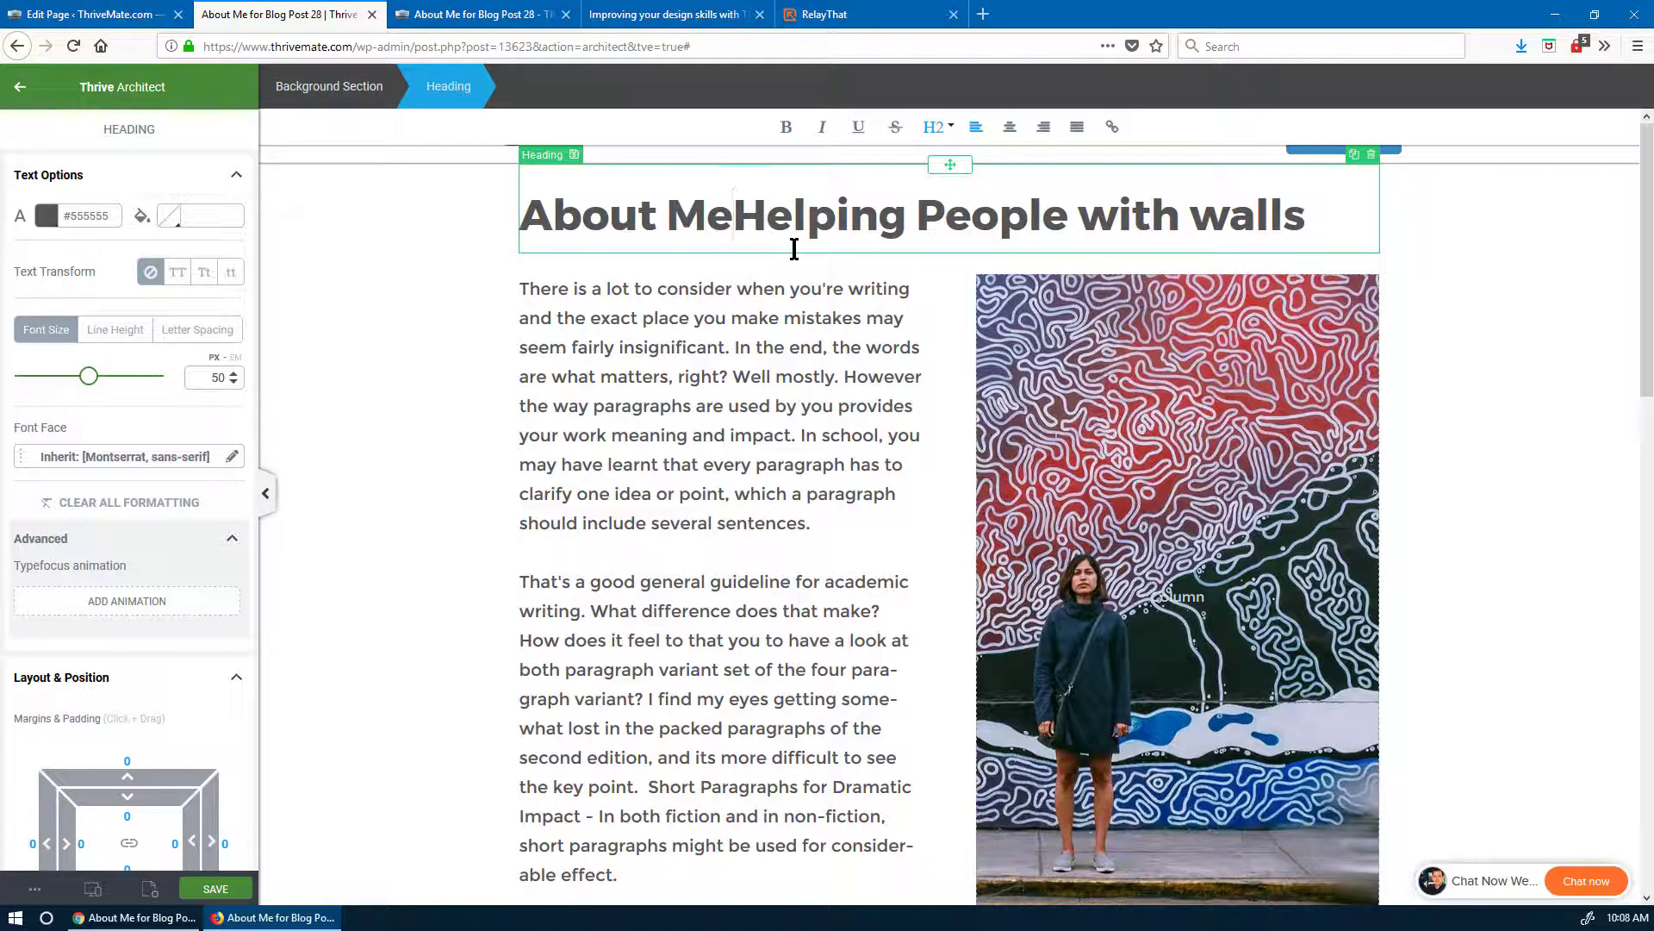
pyautogui.press('Return')
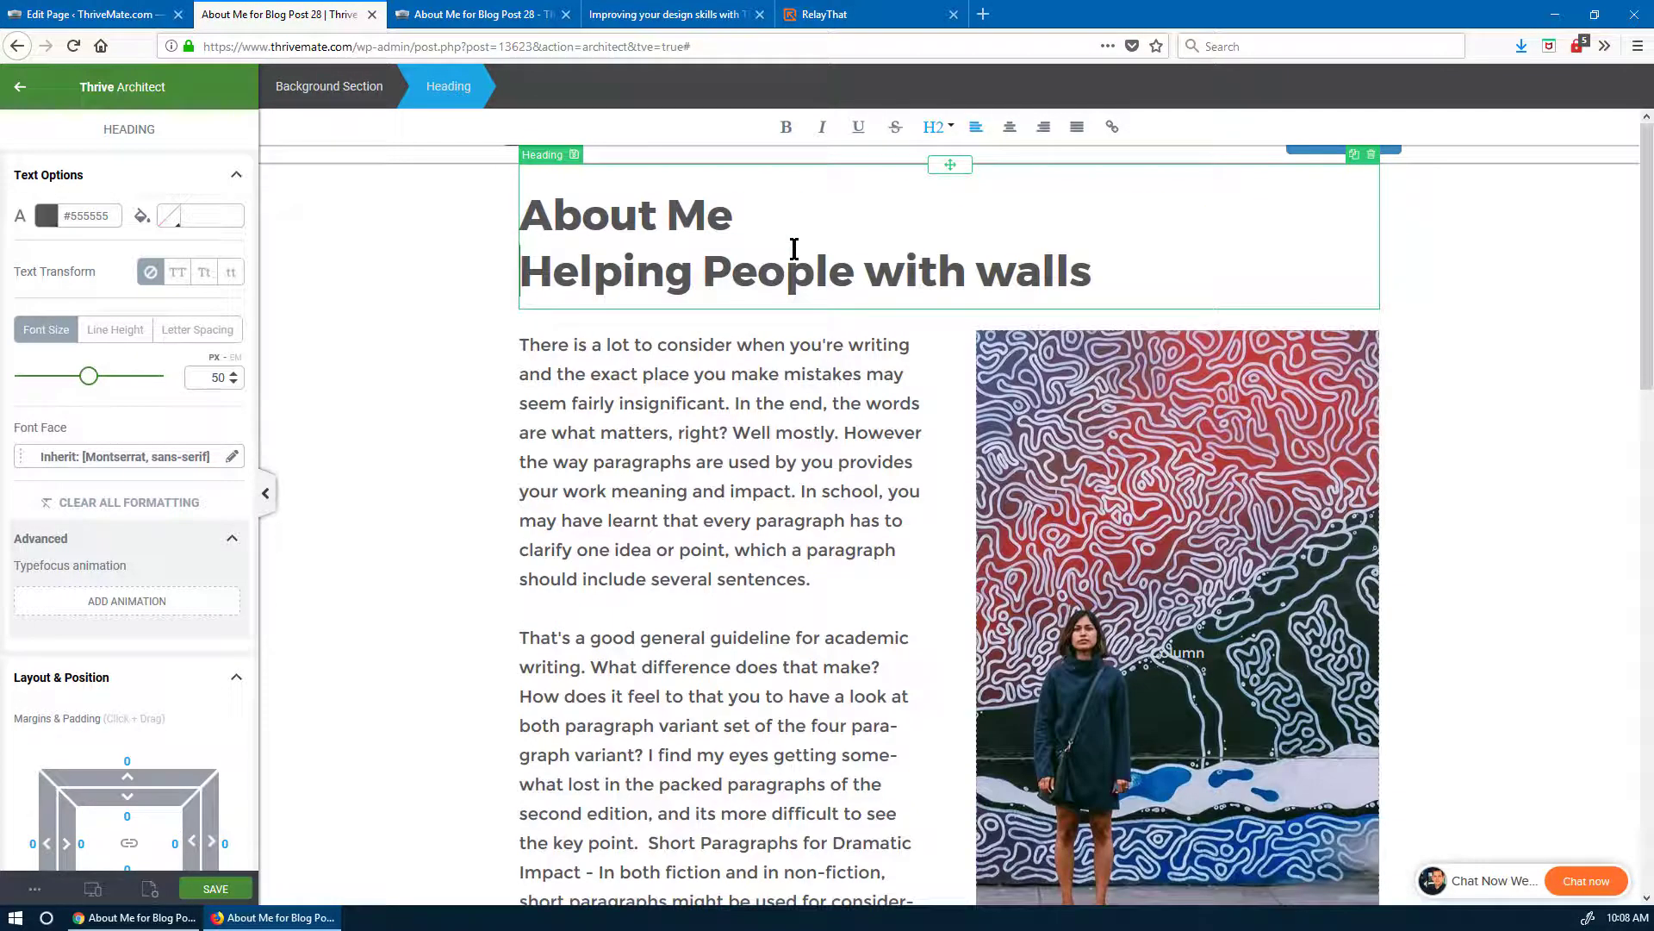
# - Change the text colour of the "About Me" line in the heading to the palette blue #3b88c3 and apply it
pyautogui.moveTo(732, 216); pyautogui.dragTo(125, 230)
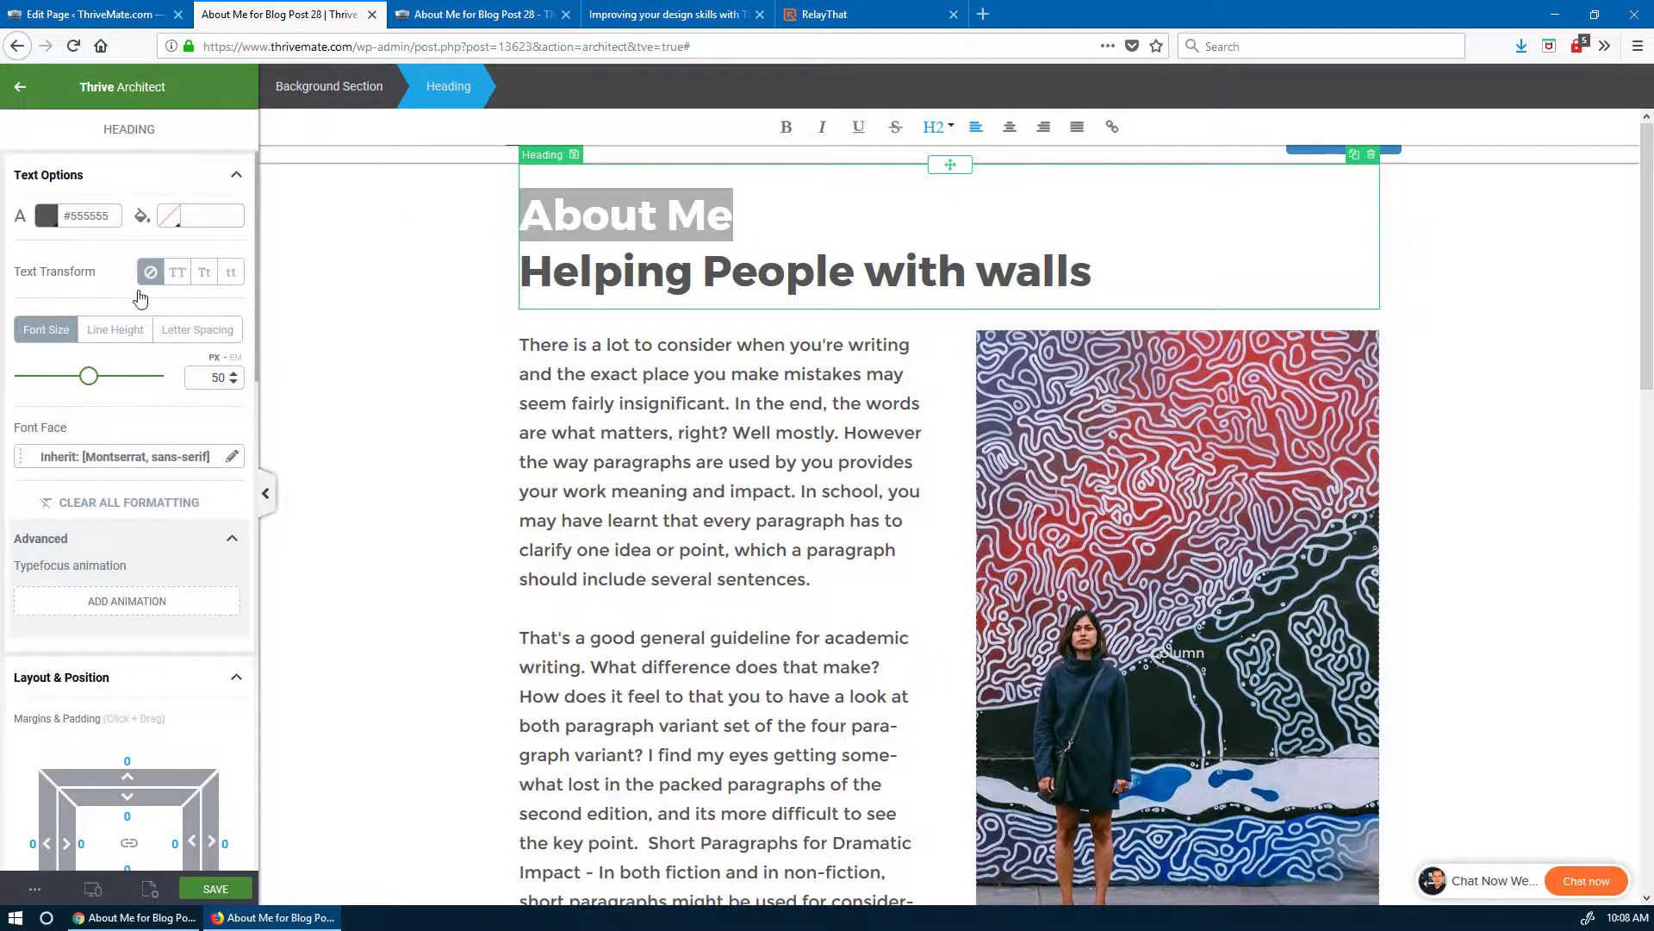
pyautogui.click(46, 216)
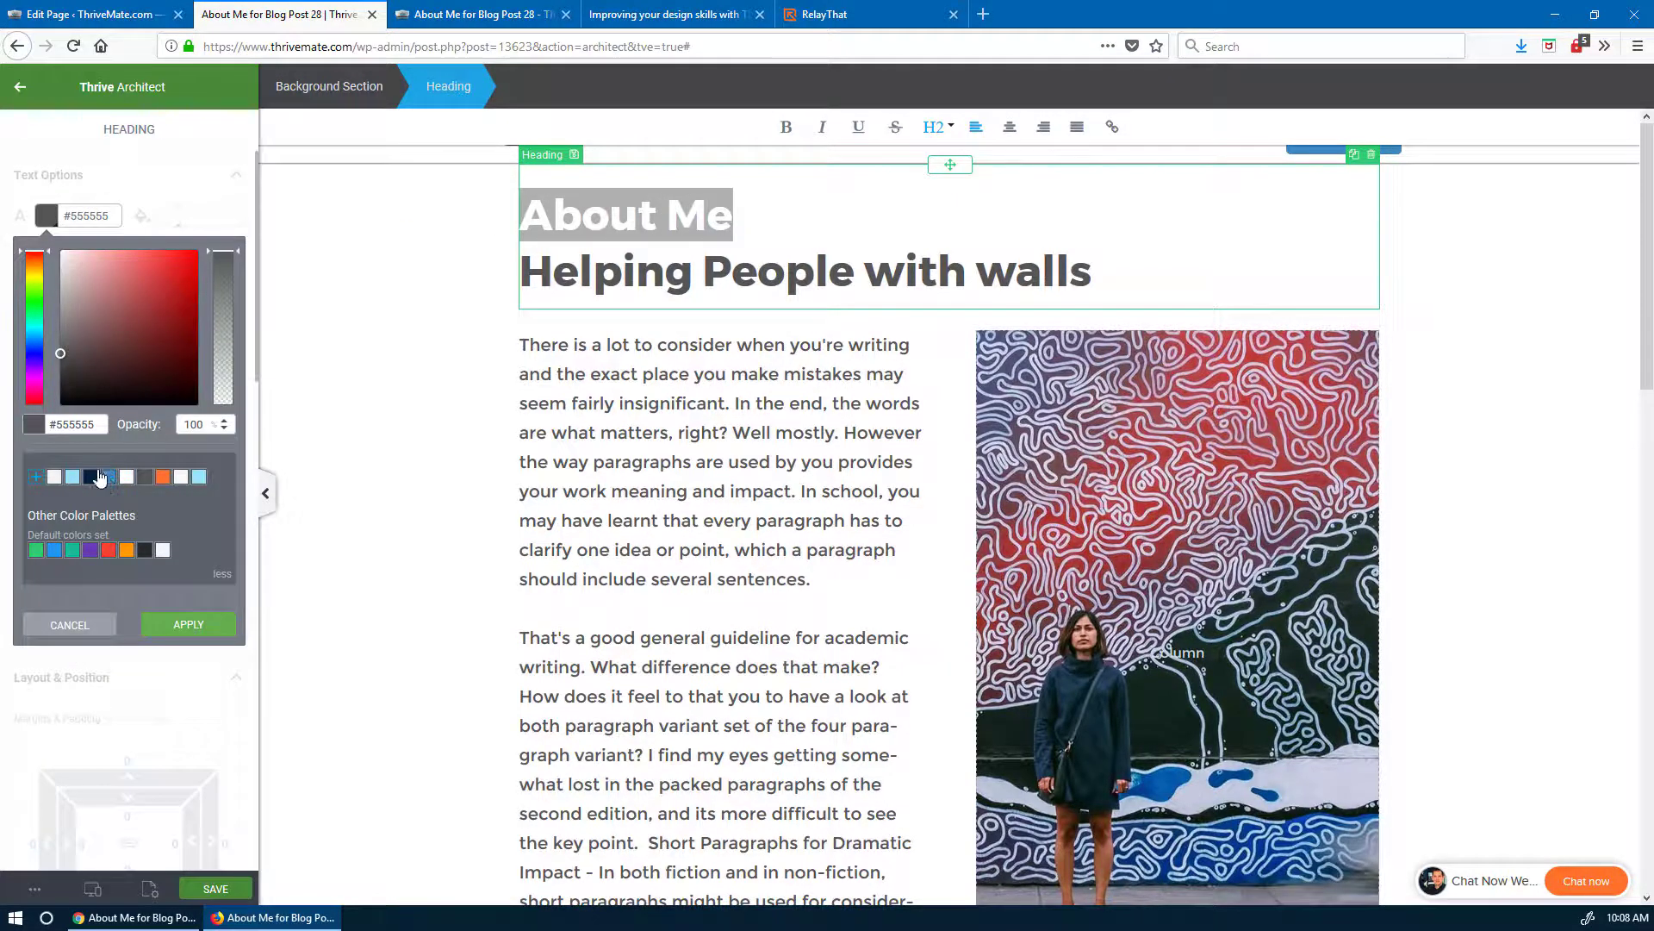
pyautogui.click(108, 477)
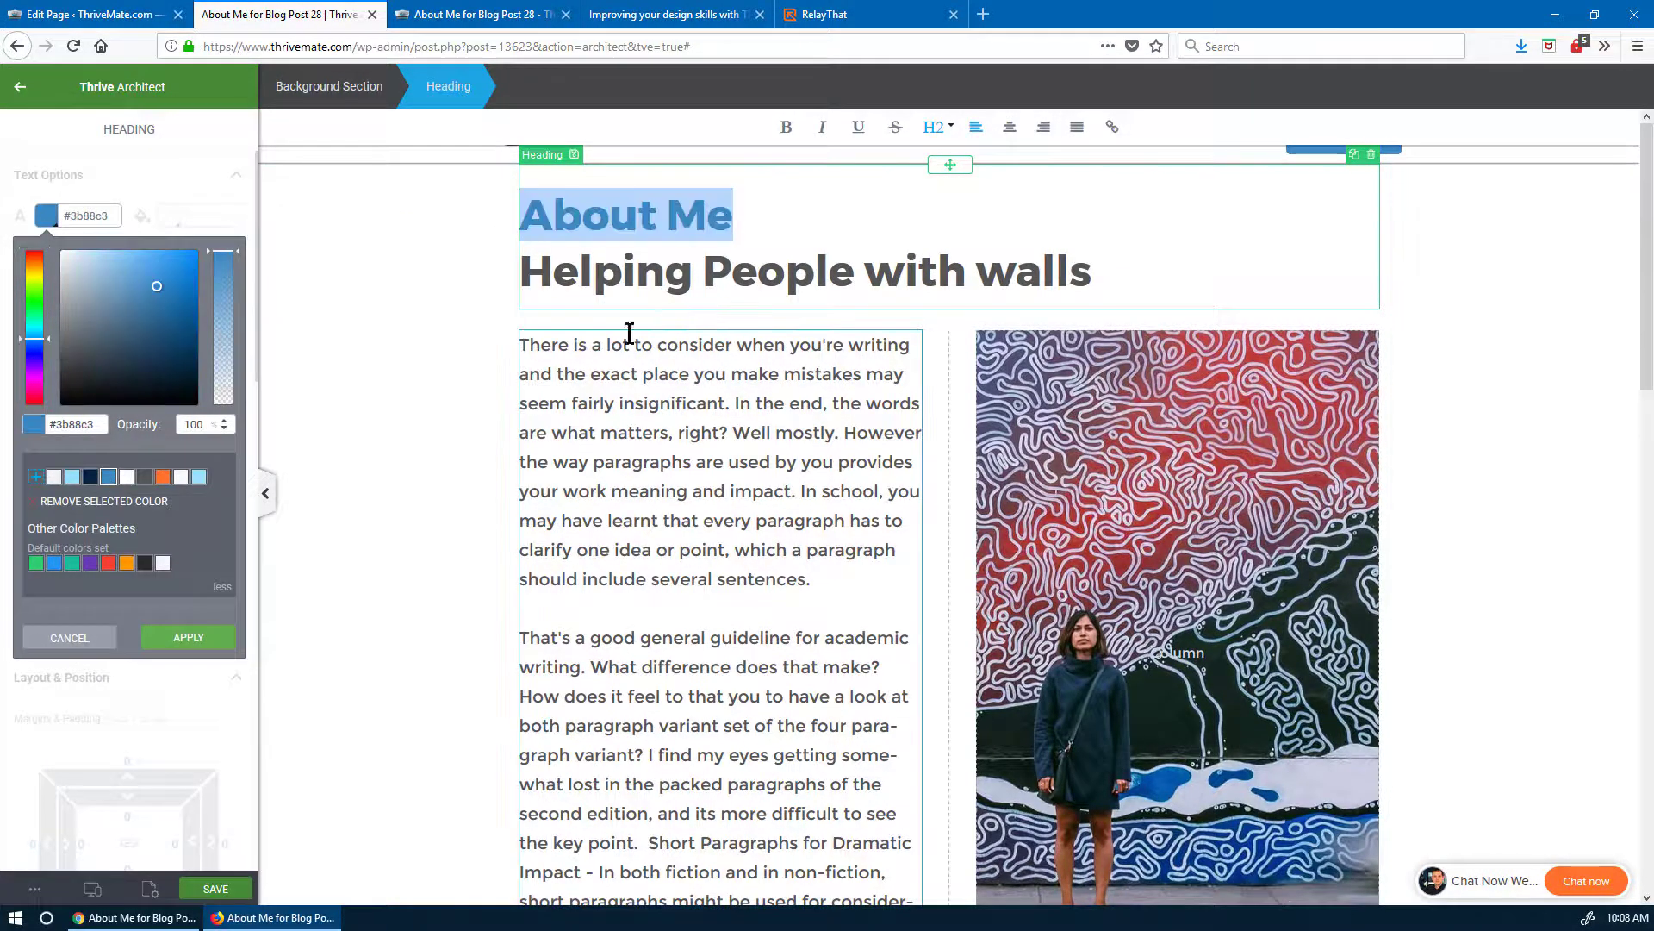
pyautogui.moveTo(743, 225); pyautogui.dragTo(515, 228)
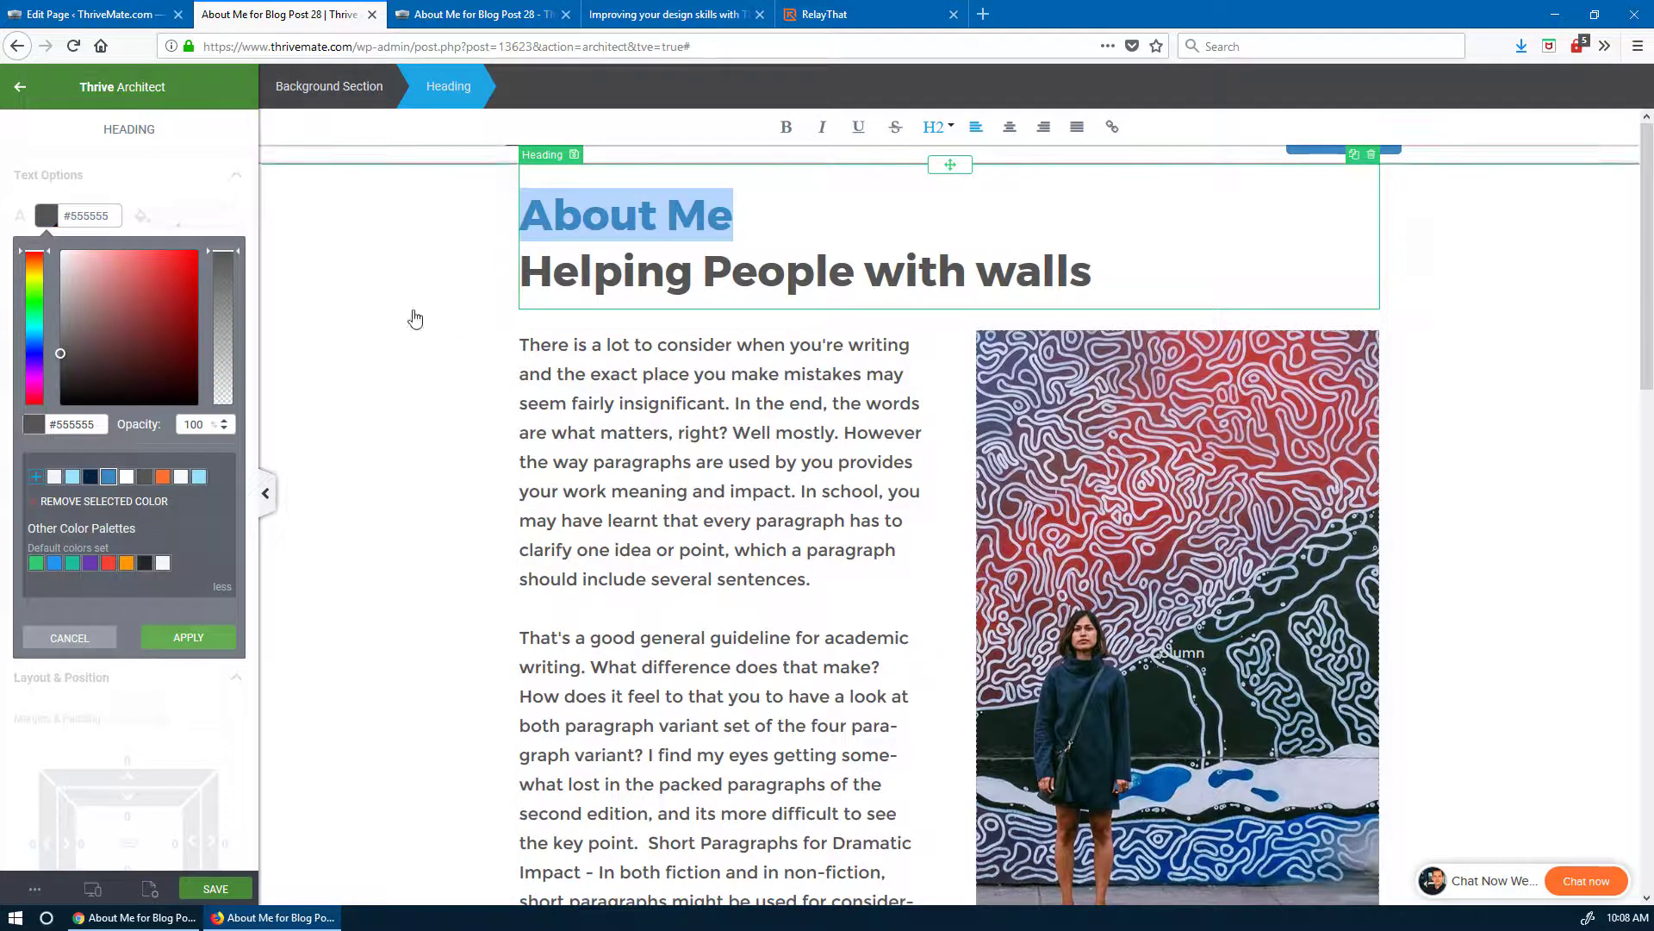
pyautogui.click(188, 637)
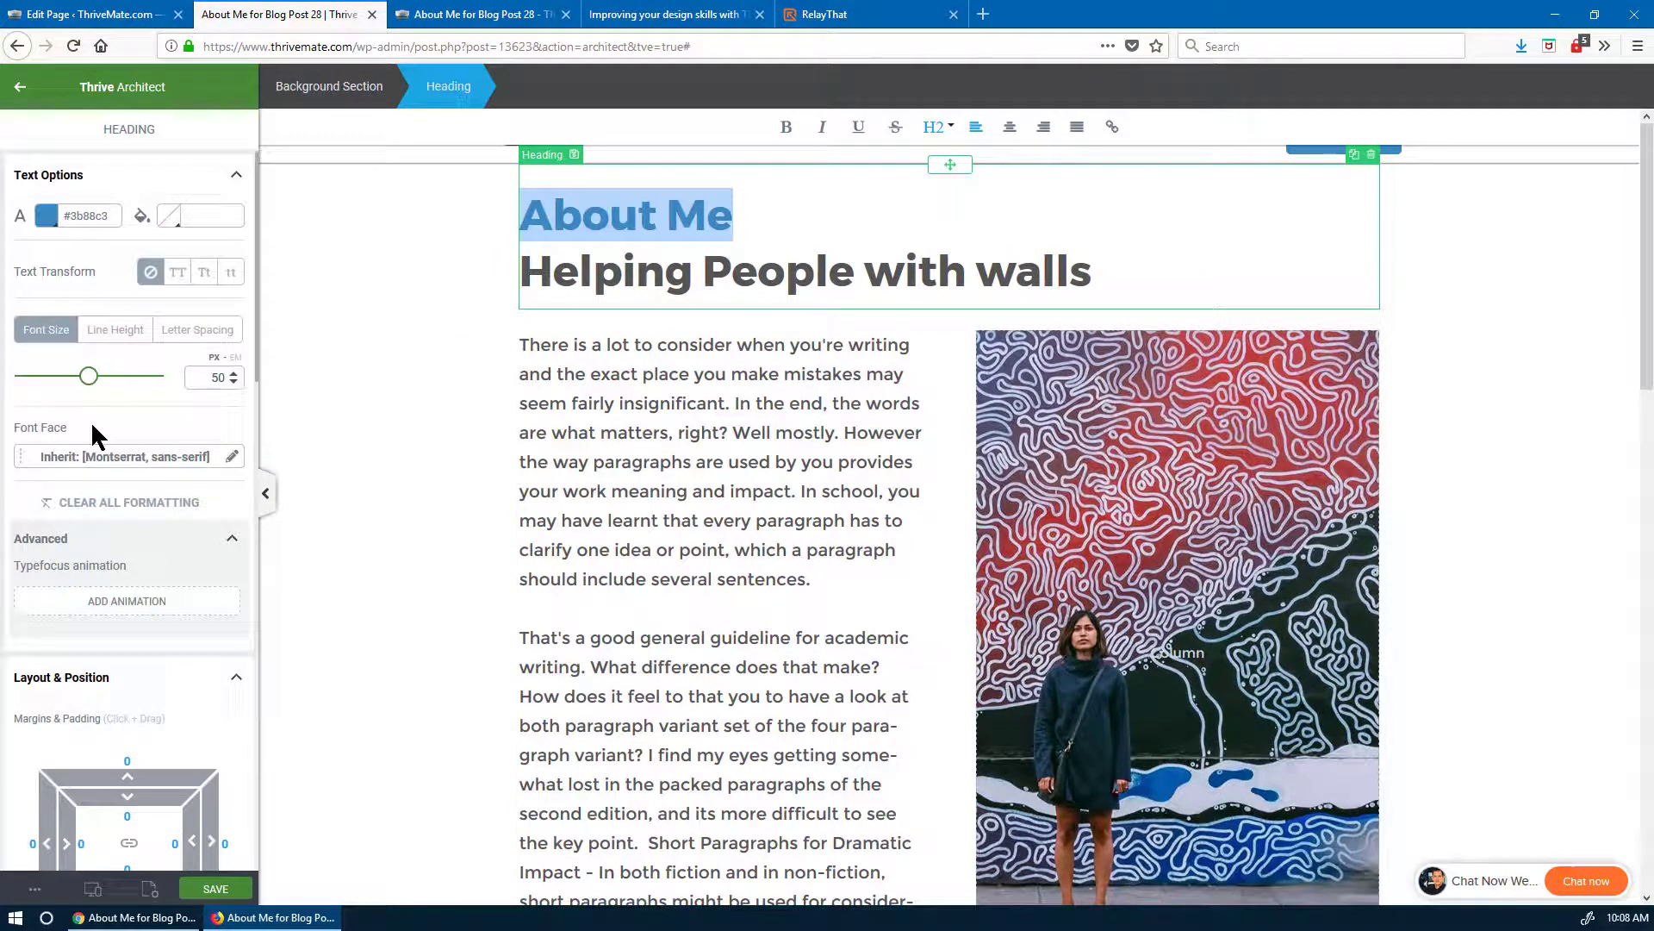
# - Reduce the font size of the "About Me" line, making it smaller than the "Helping People with walls" line below
pyautogui.moveTo(88, 377)
pyautogui.mouseDown()
pyautogui.moveTo(42, 381)
pyautogui.moveTo(68, 381)
pyautogui.mouseUp()
pyautogui.click(602, 433)
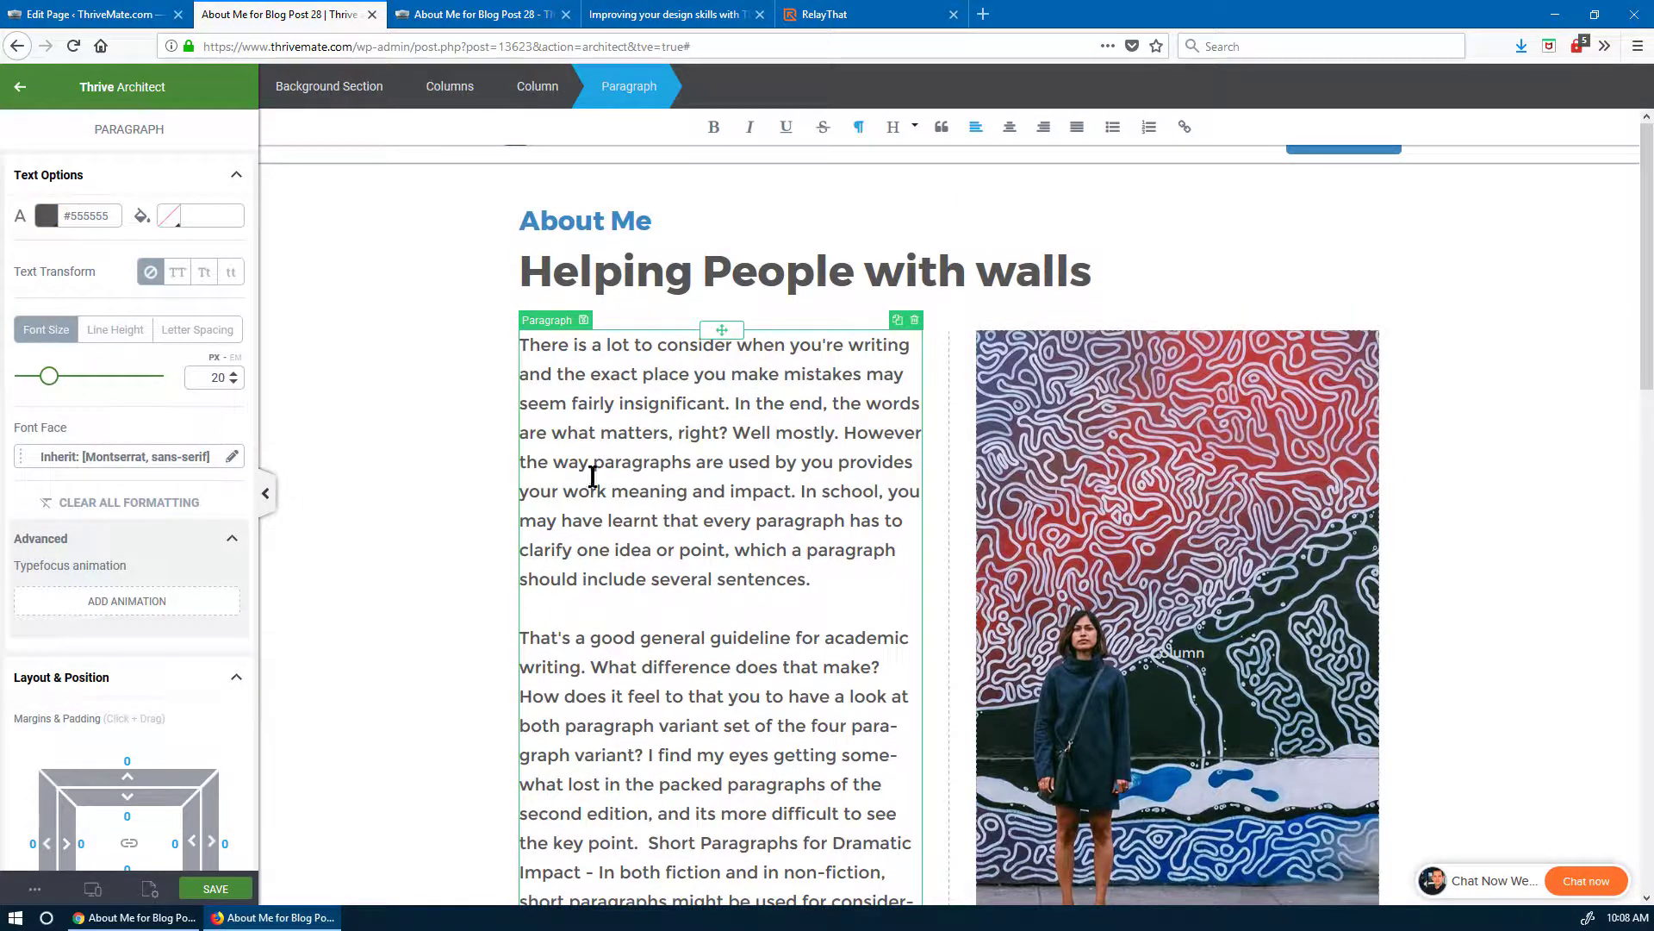
pyautogui.click(409, 529)
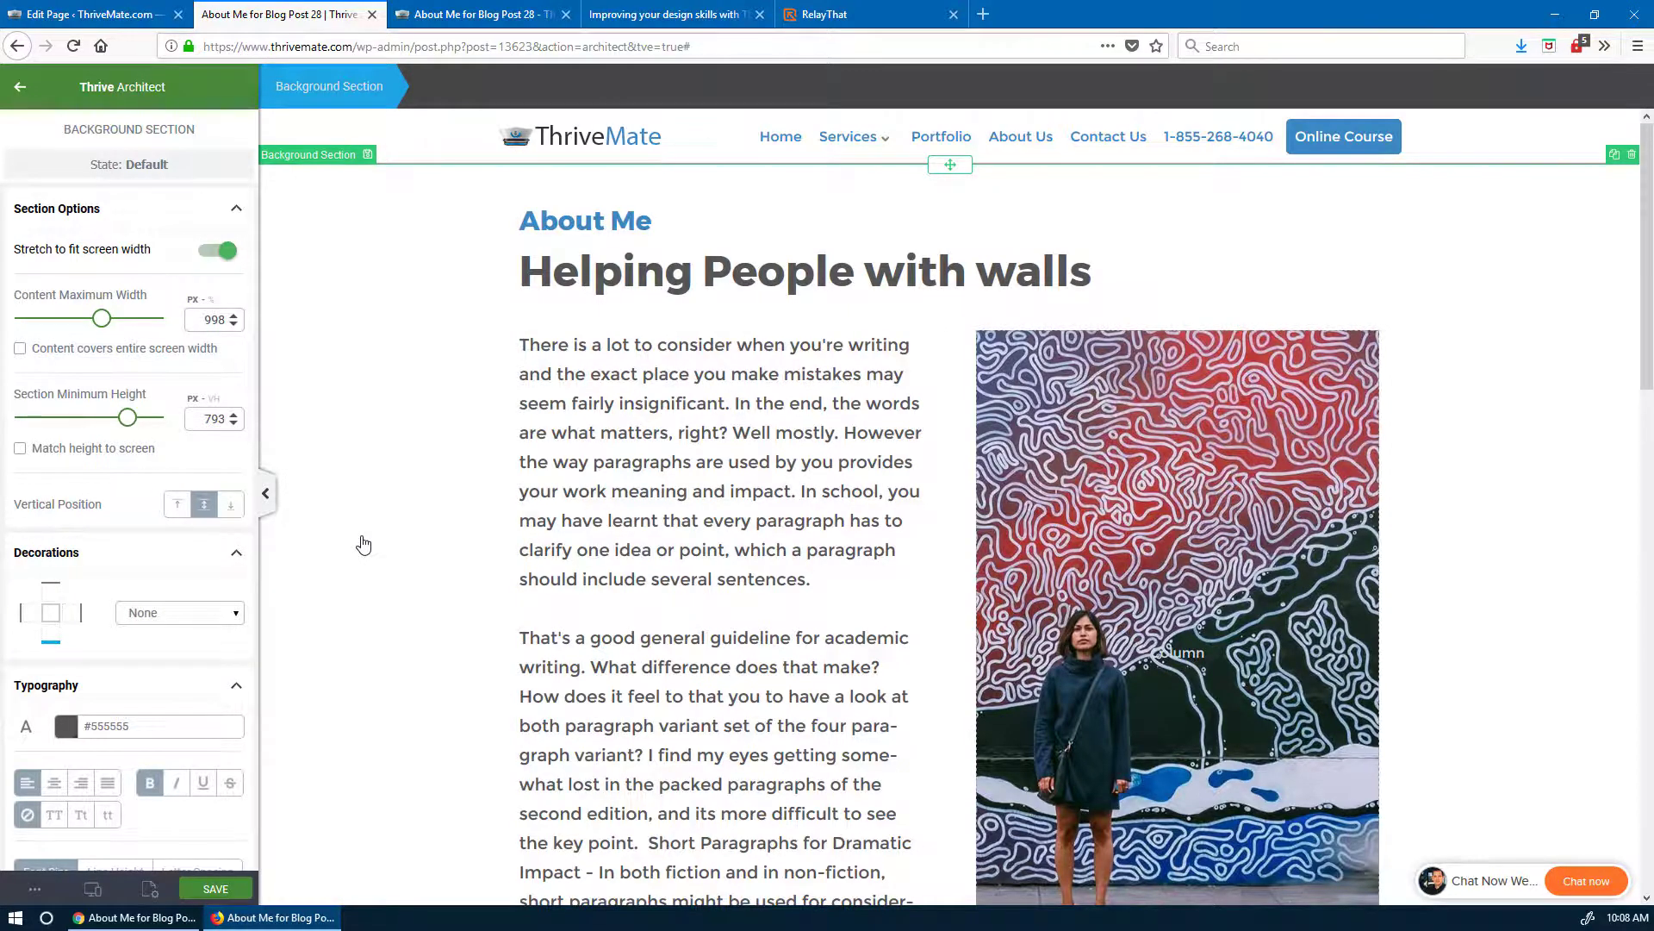
pyautogui.scroll(-10, 363, 544)
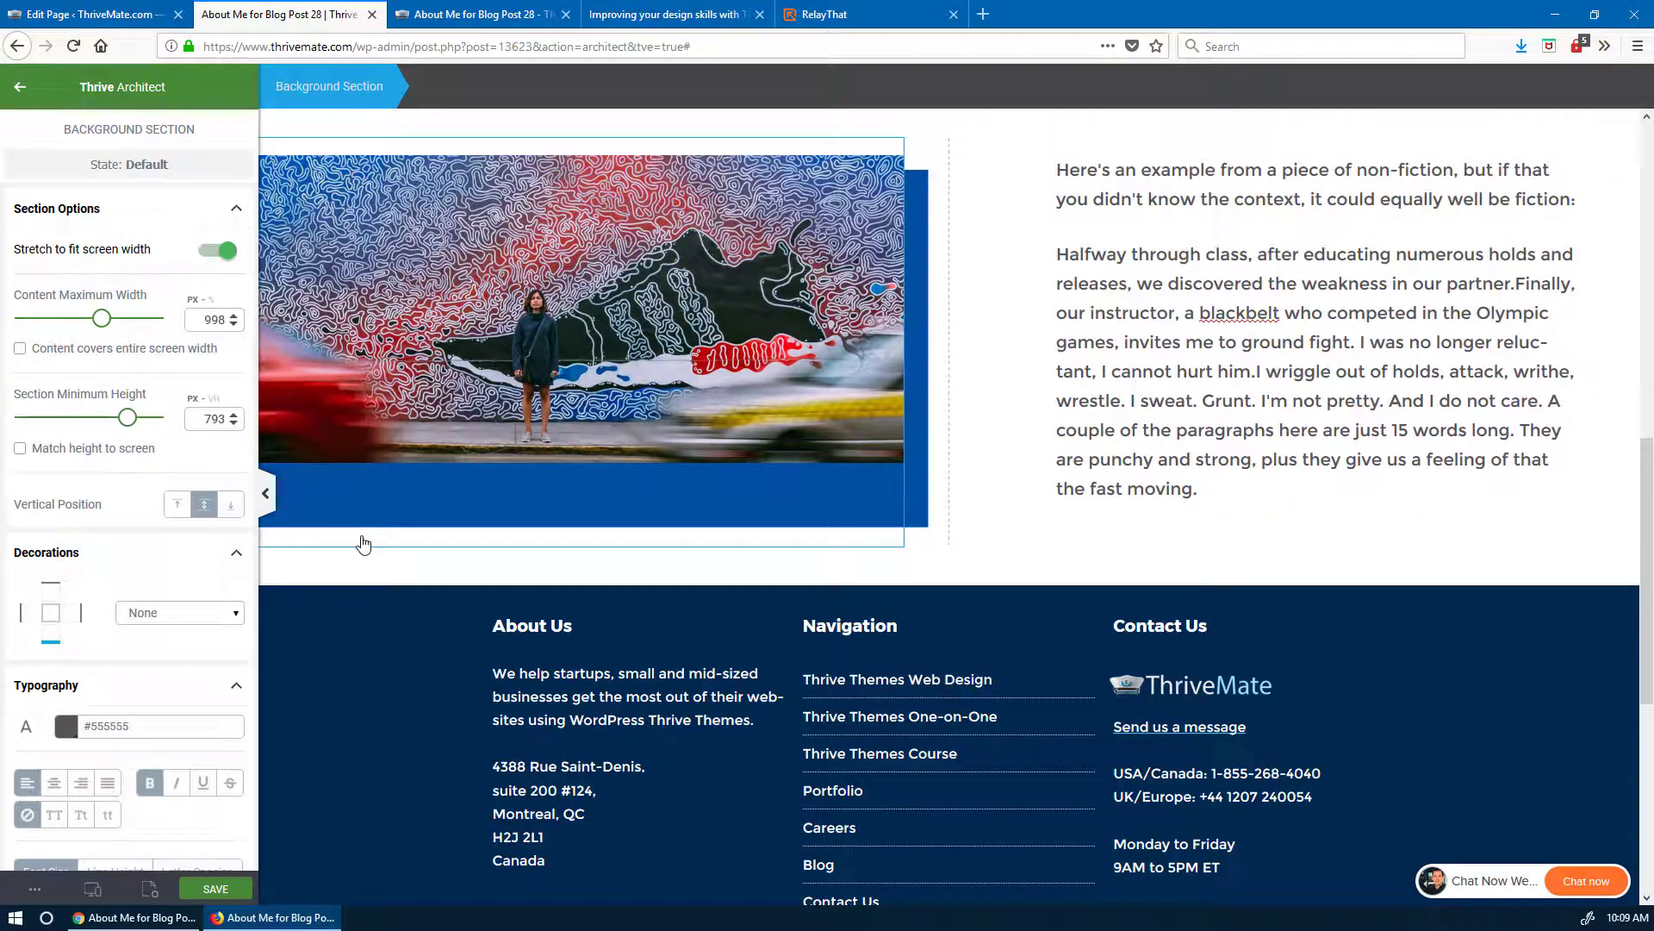
pyautogui.scroll(5, 363, 544)
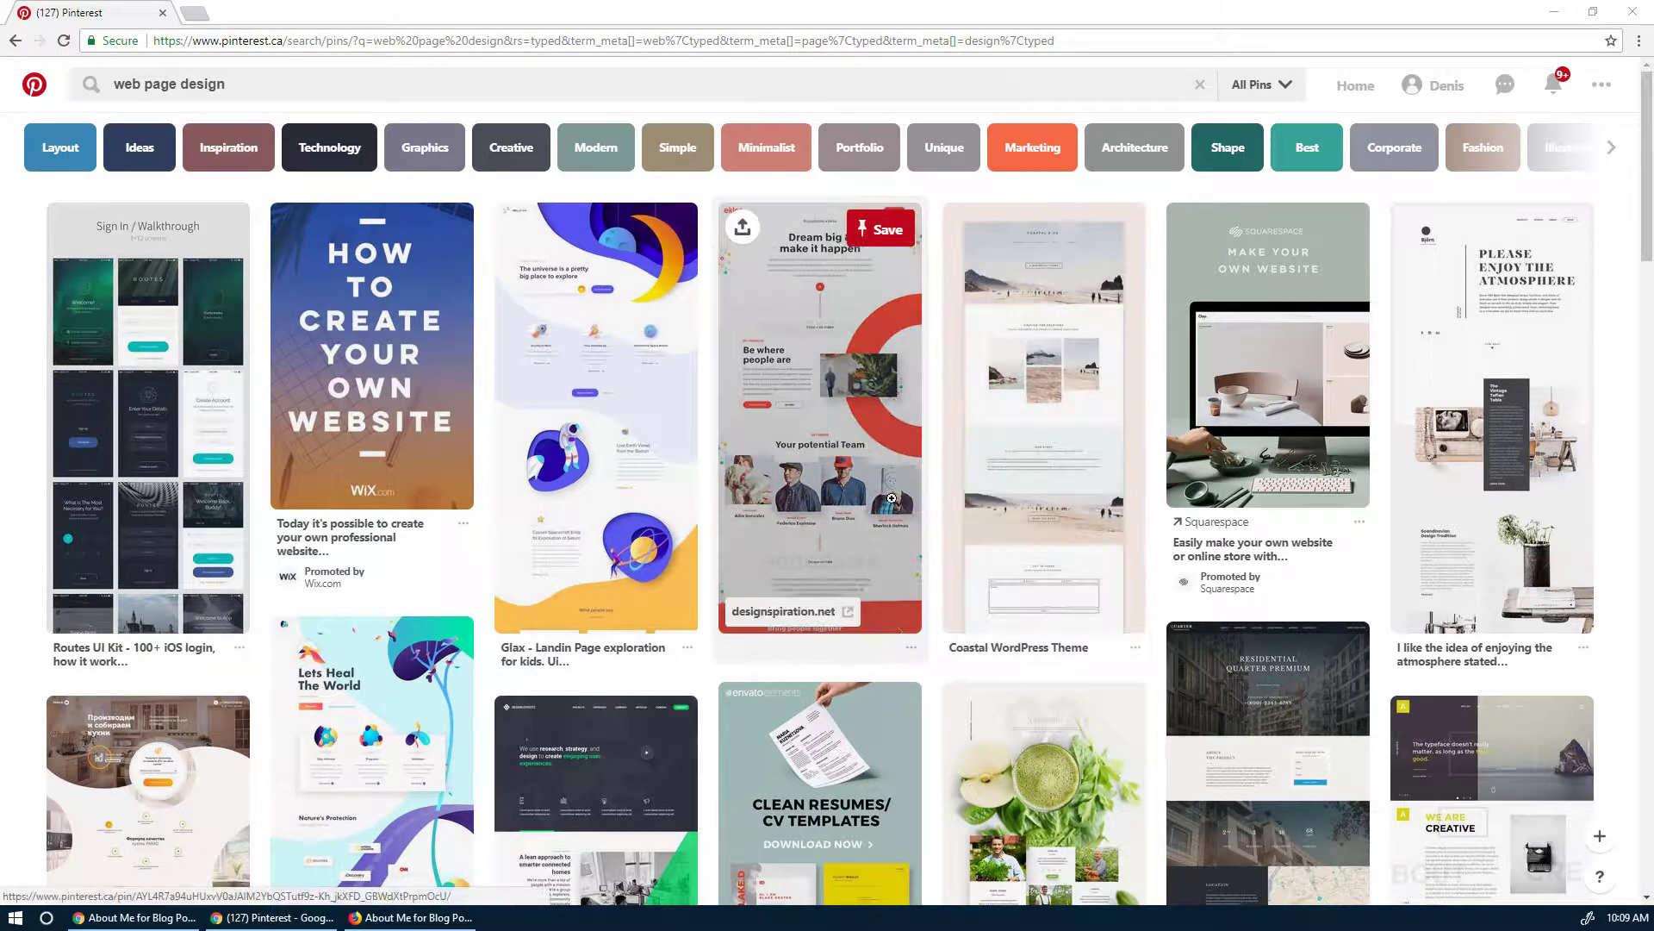
# - In Chrome, examine the layout of the "Dream big & make it happen" pin on Pinterest and return to the web page design results
pyautogui.click(819, 414)
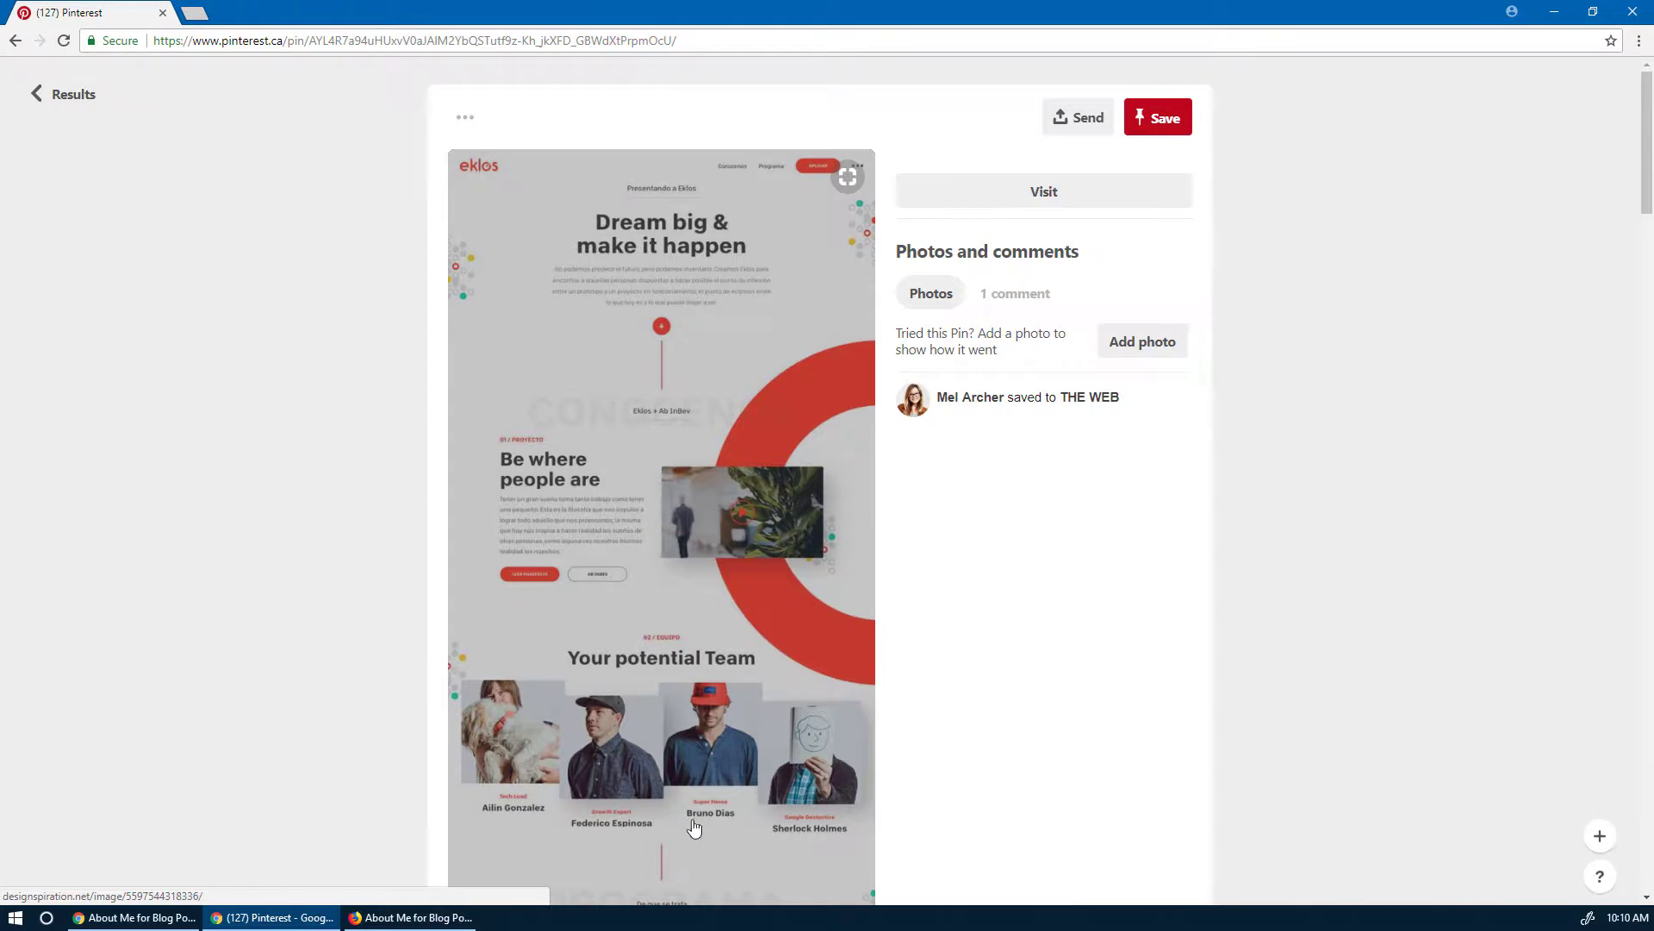
pyautogui.scroll(-1, 655, 714)
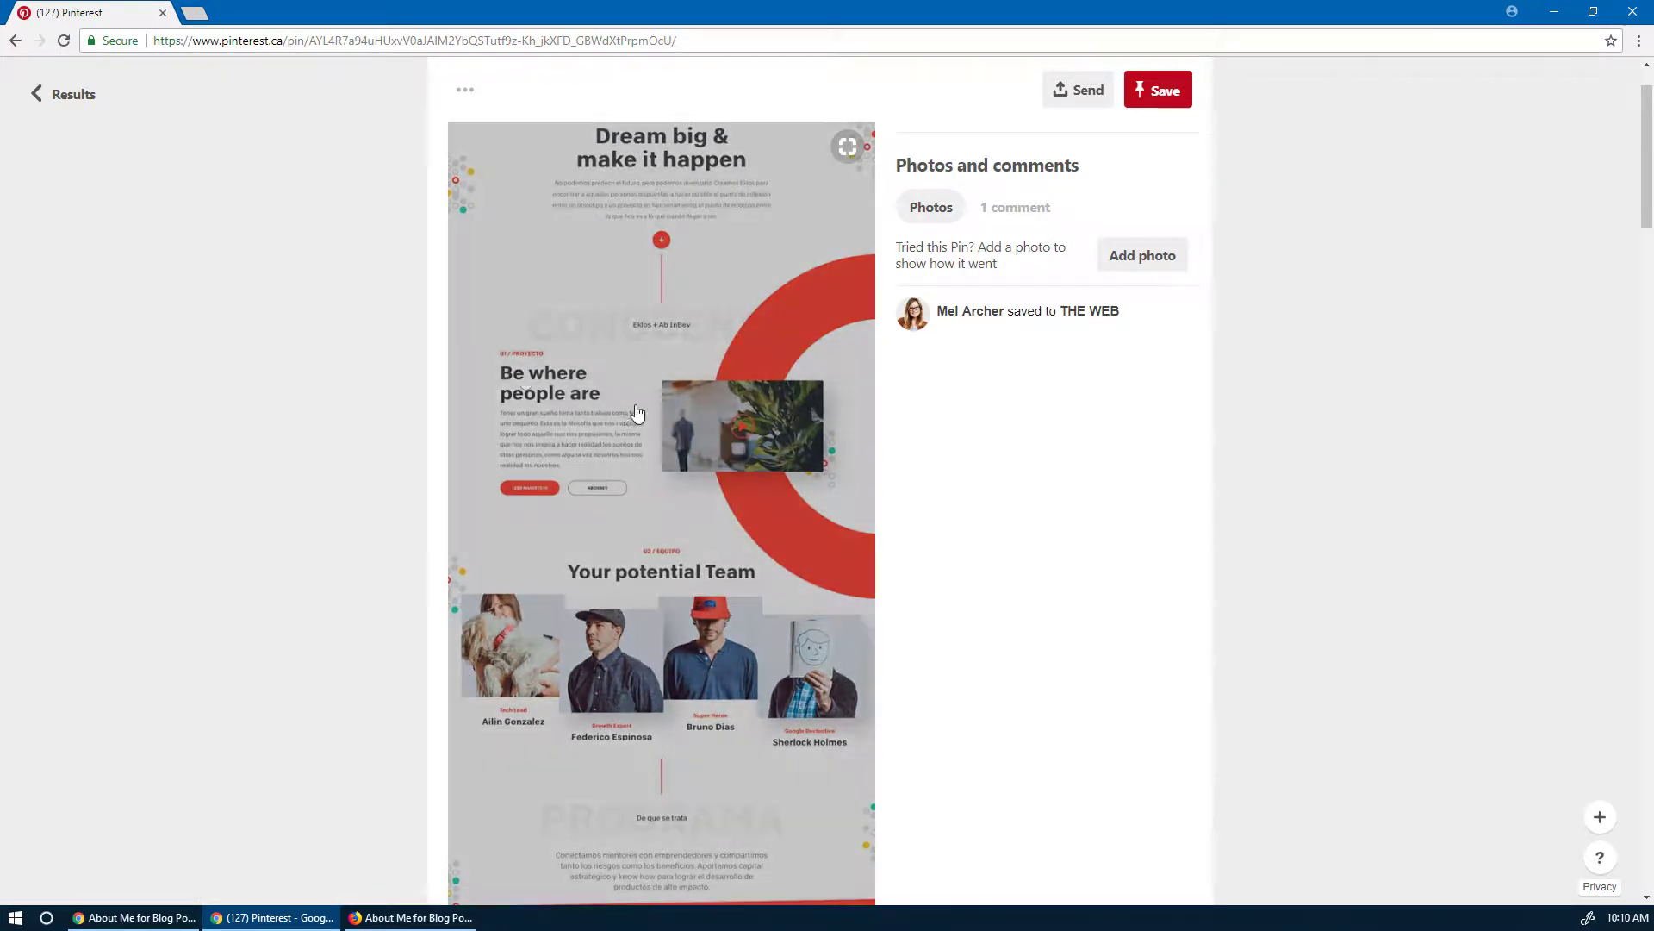
pyautogui.click(64, 94)
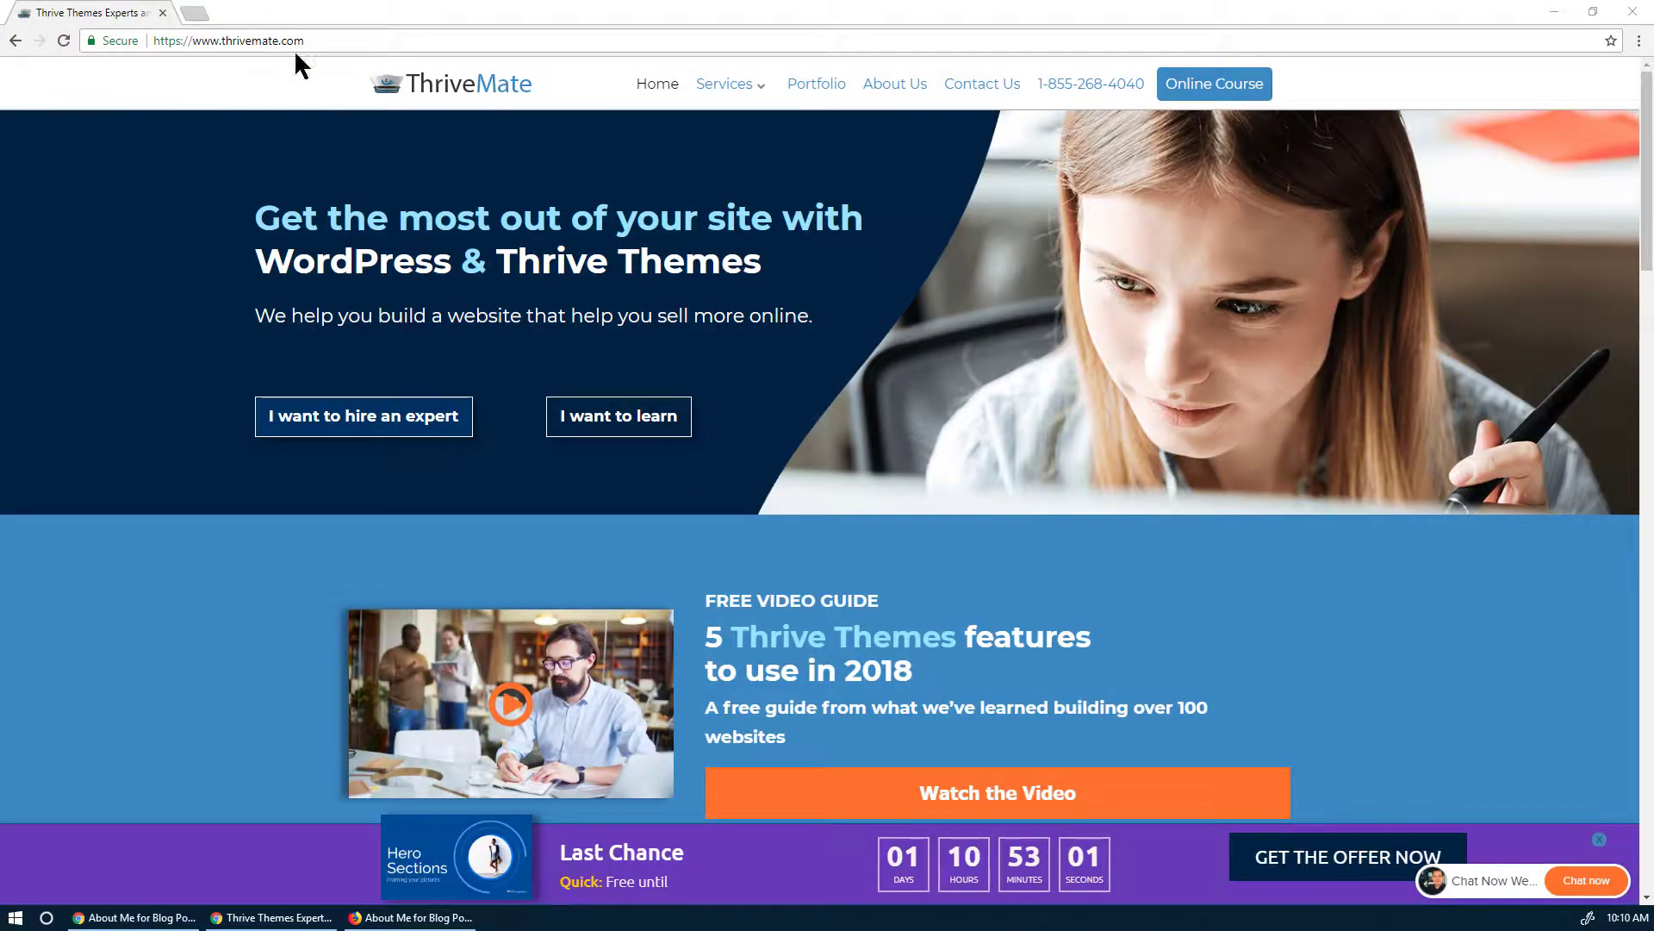
# - Open the Online Course page on the ThriveMate site, look through its content and view the available services
pyautogui.click(1211, 95)
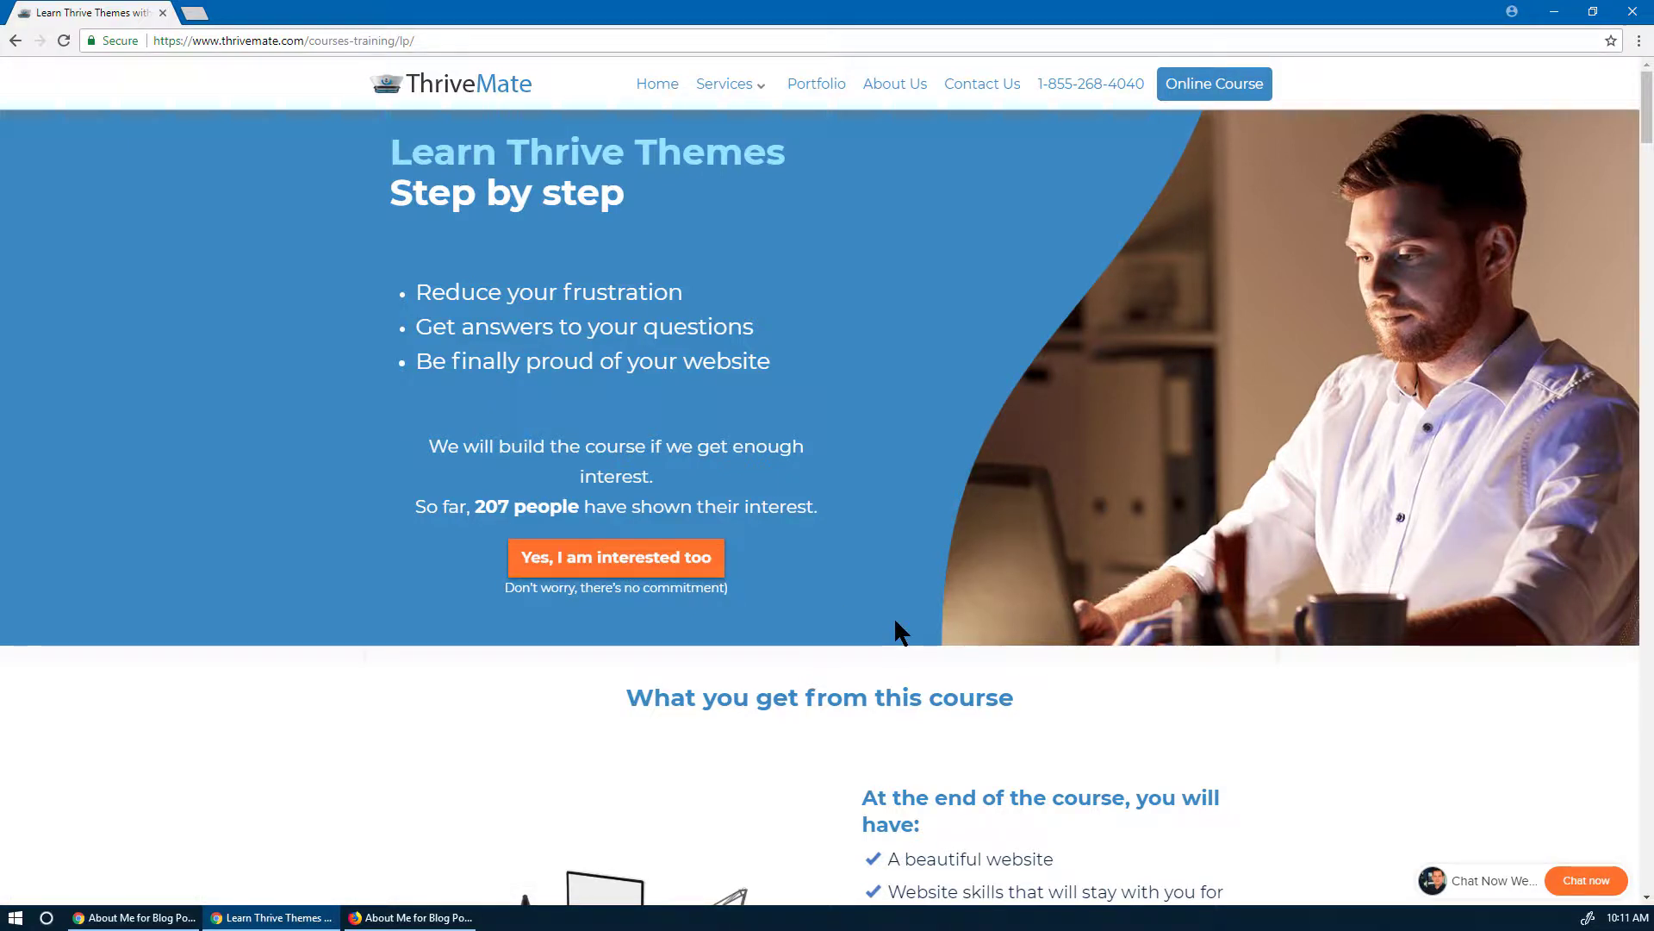
pyautogui.scroll(-4, 896, 631)
pyautogui.scroll(4, 894, 624)
pyautogui.moveTo(731, 82)
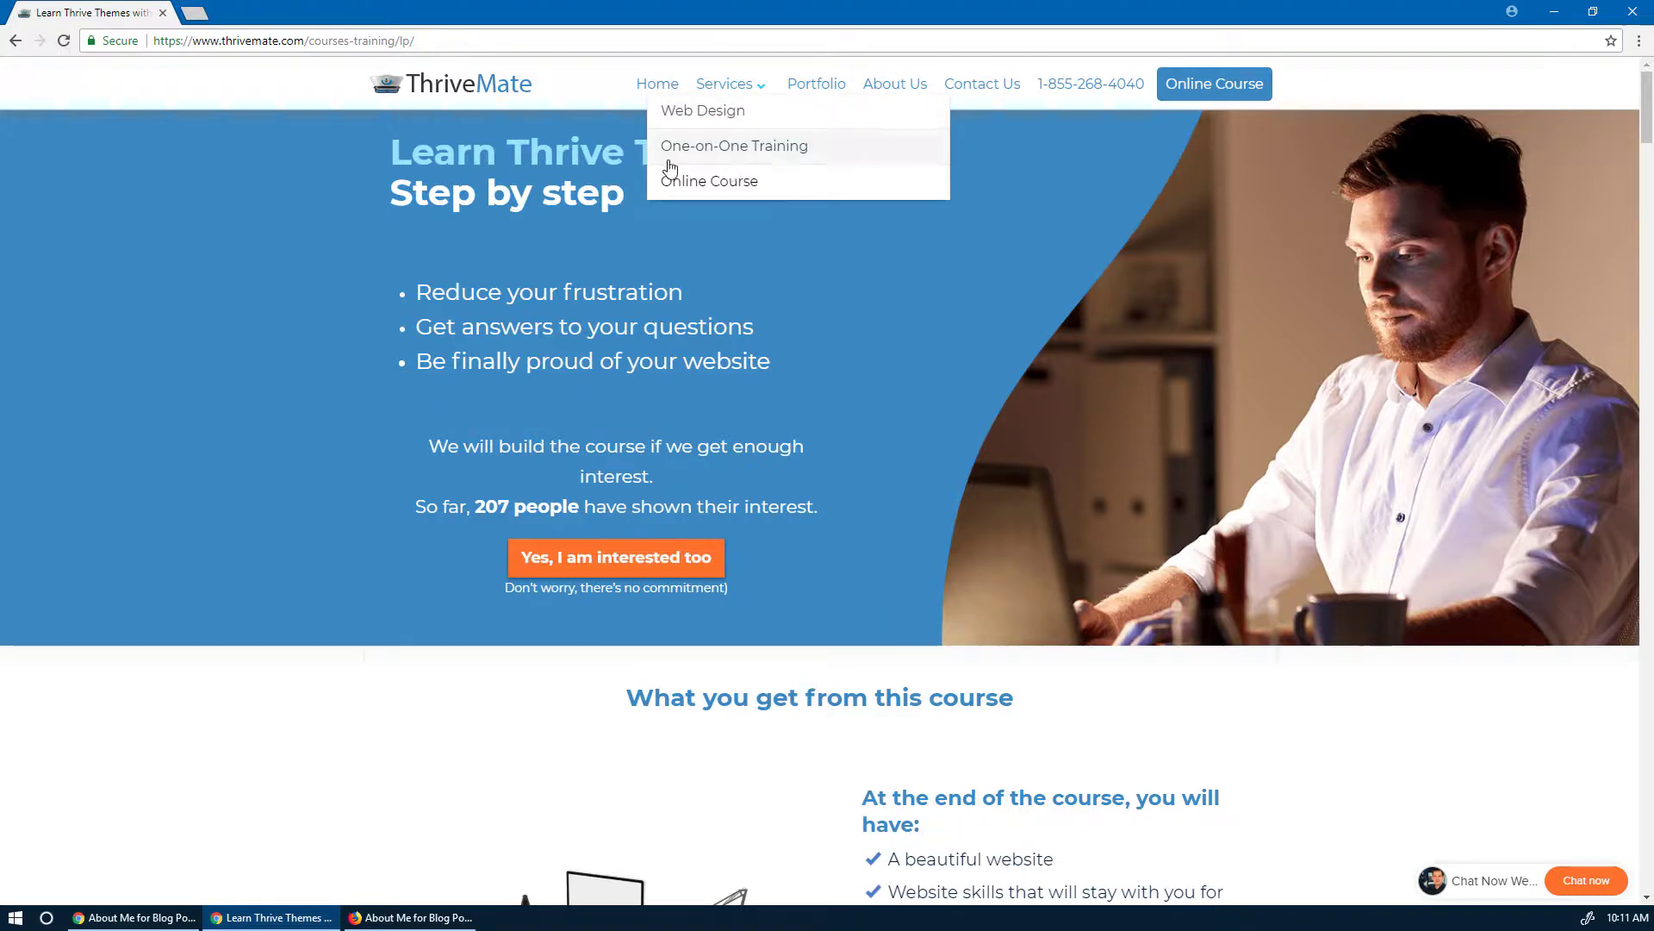